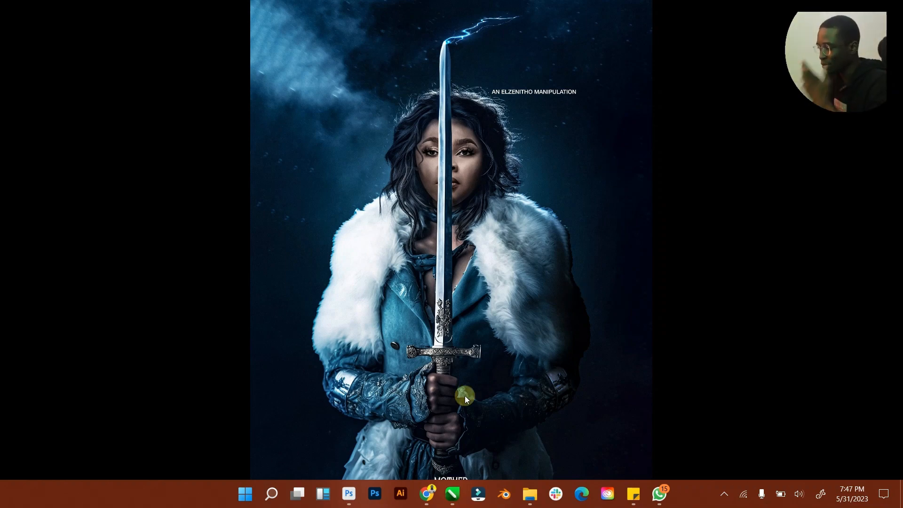
Step: Switch to Chrome and browse the Midjourney explore feed for example artwork
{"action": "left_click", "coordinate": [426, 494]}
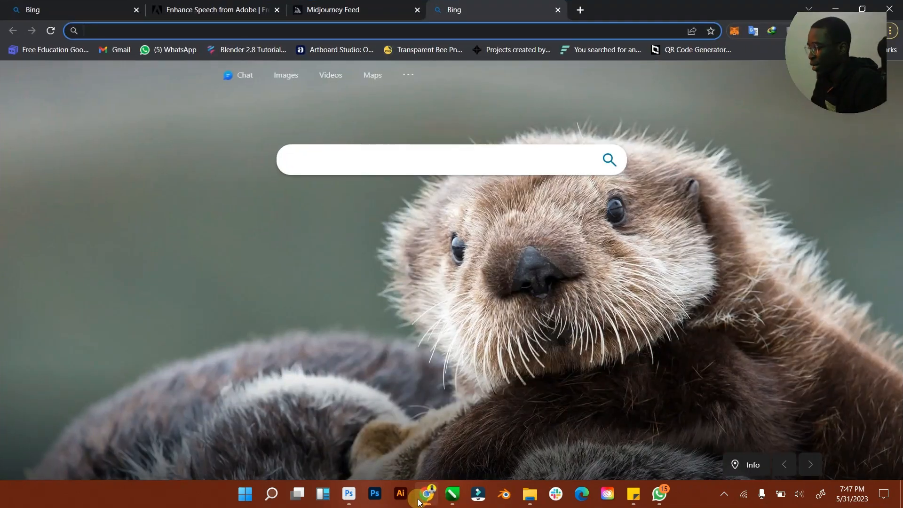
{"action": "left_click", "coordinate": [320, 5]}
{"action": "scroll", "coordinate": [461, 202], "scroll_direction": "down", "scroll_amount": 10}
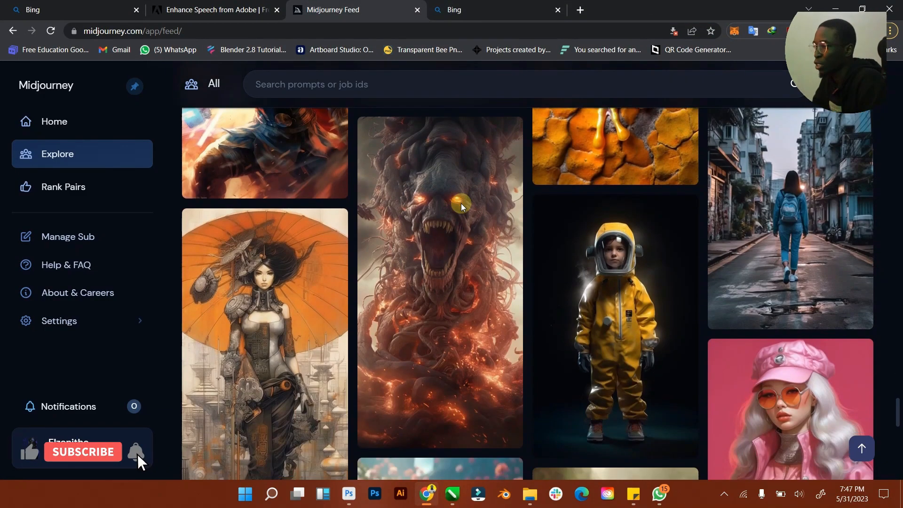
{"action": "scroll", "coordinate": [480, 226], "scroll_direction": "down", "scroll_amount": 8}
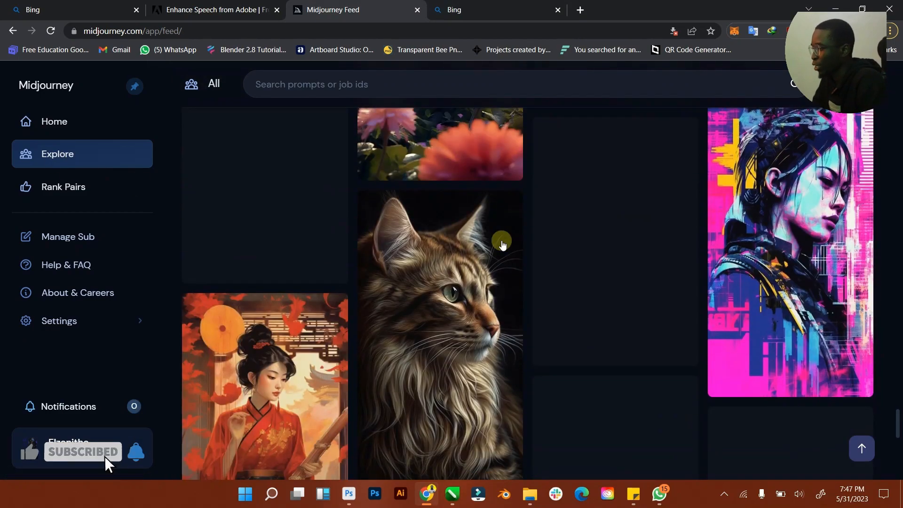
{"action": "scroll", "coordinate": [502, 245], "scroll_direction": "up", "scroll_amount": 9}
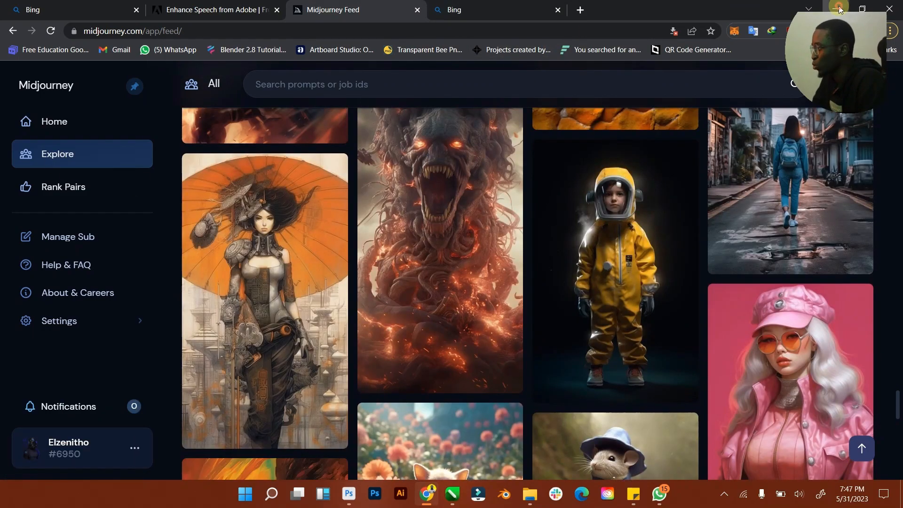
{"action": "left_click", "coordinate": [840, 9]}
Step: Switch to the Downloads folder in File Explorer and preview the Wonder Woman artwork and the portrait photo of the woman
{"action": "mouse_move", "coordinate": [538, 484]}
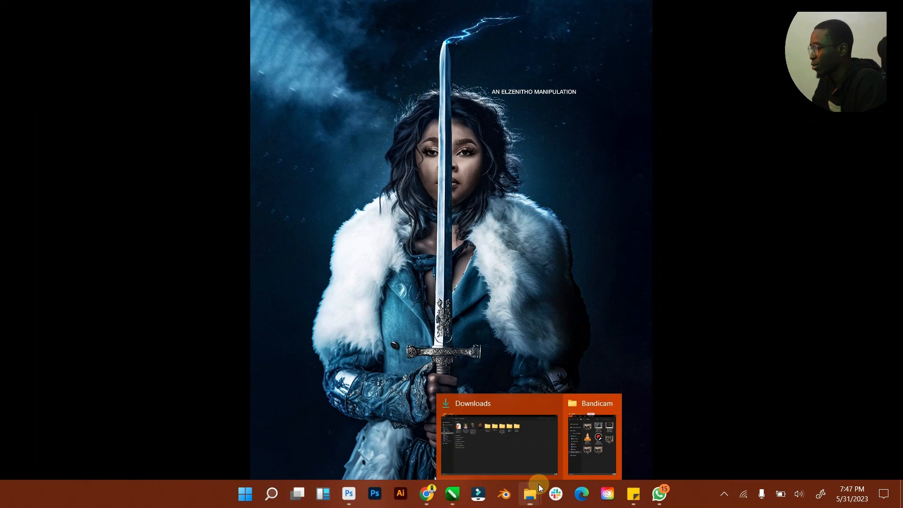
{"action": "left_click", "coordinate": [527, 462]}
{"action": "left_click", "coordinate": [263, 102]}
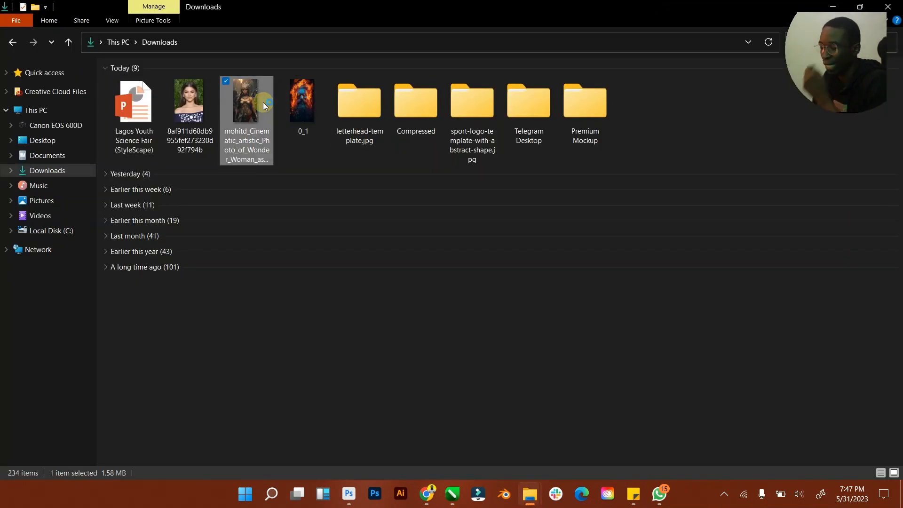
{"action": "double_click", "coordinate": [263, 102]}
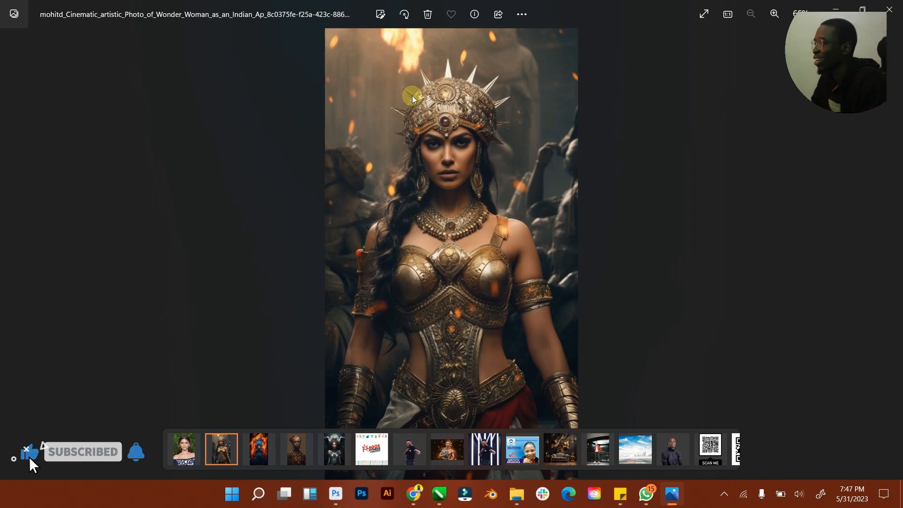
{"action": "left_click", "coordinate": [896, 4]}
{"action": "left_click", "coordinate": [187, 115]}
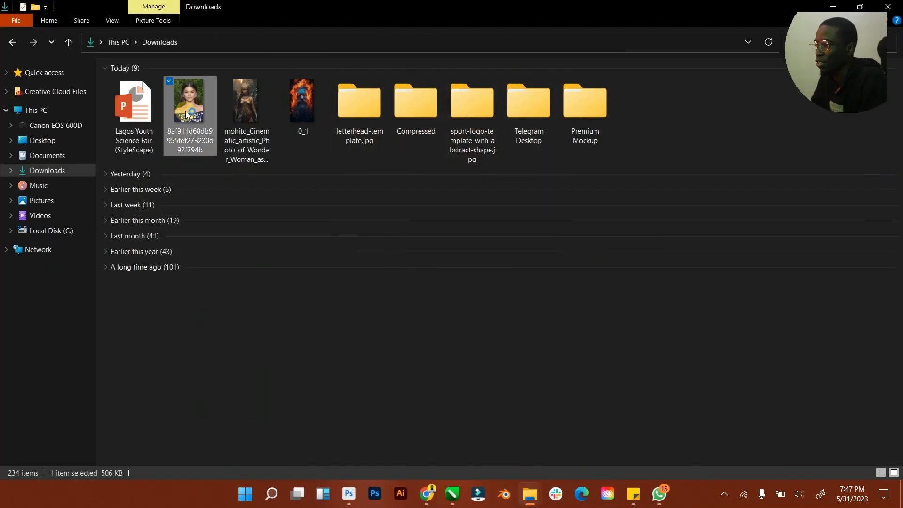
{"action": "double_click", "coordinate": [186, 115]}
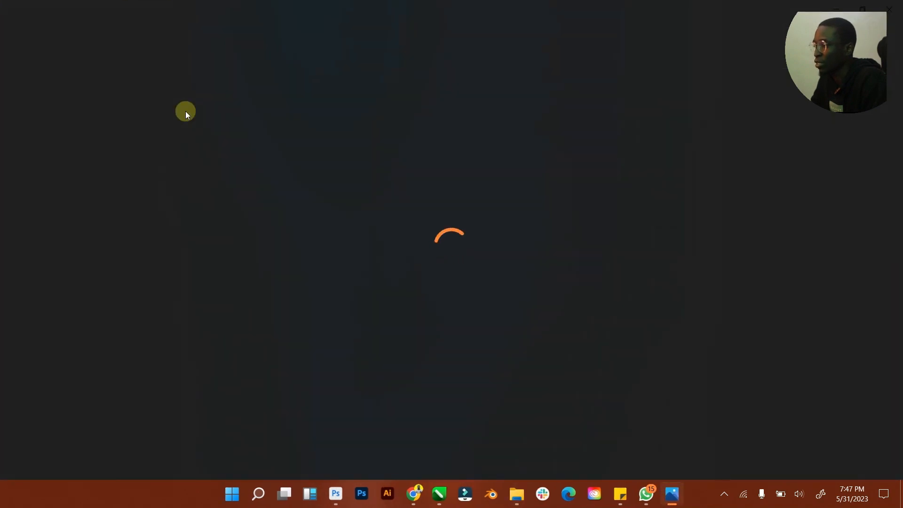
{"action": "left_click", "coordinate": [889, 9]}
{"action": "double_click", "coordinate": [245, 111]}
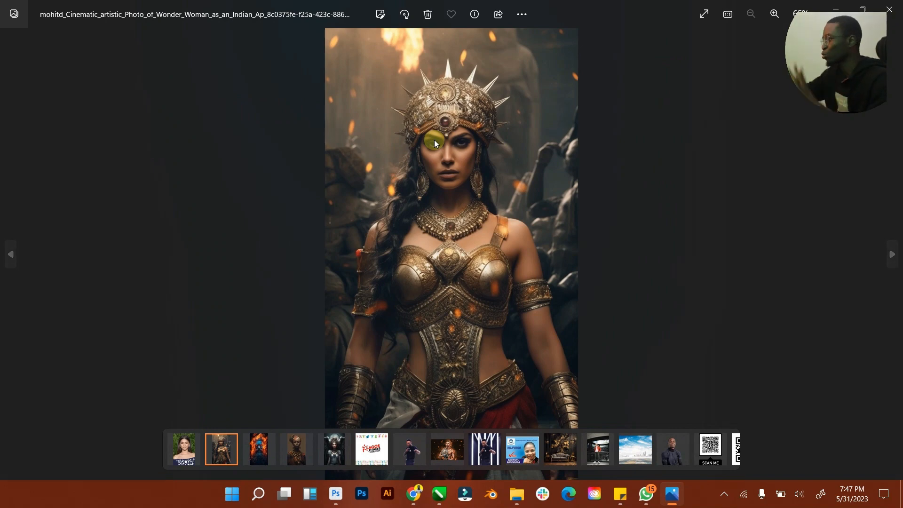
{"action": "left_click", "coordinate": [887, 6]}
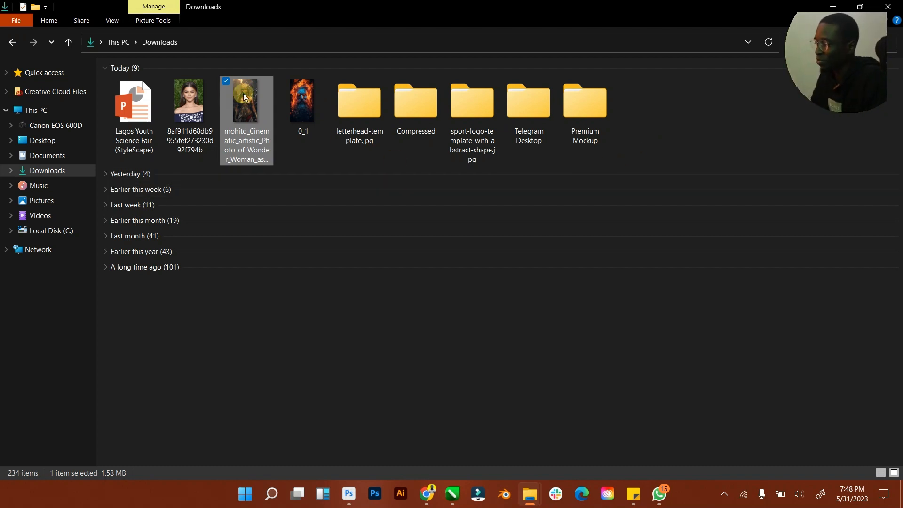
Step: Open the Wonder Woman image in Photoshop and extend its canvas above and on both sides to 1316 × 1632 px with the Crop tool
{"action": "left_click_drag", "start_coordinate": [250, 103], "coordinate": [403, 278]}
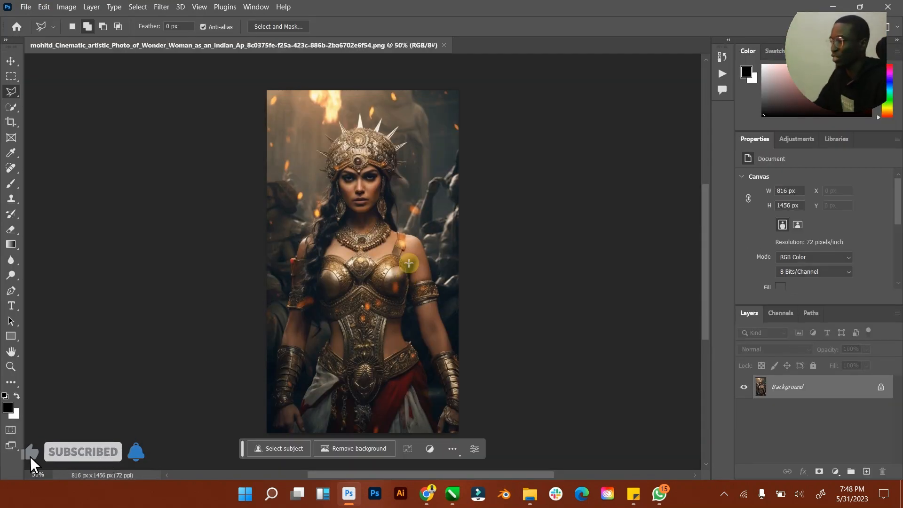
{"action": "left_click", "coordinate": [10, 121]}
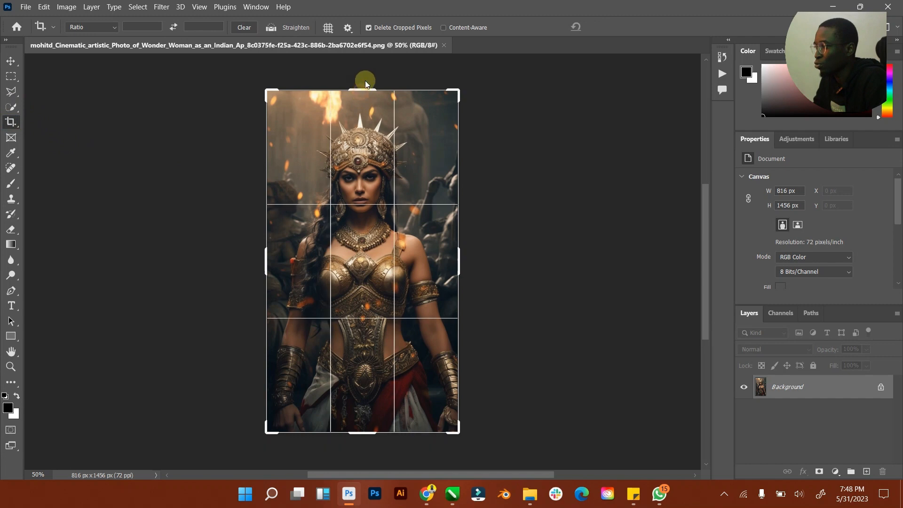
{"action": "left_click_drag", "start_coordinate": [366, 84], "coordinate": [372, 74]}
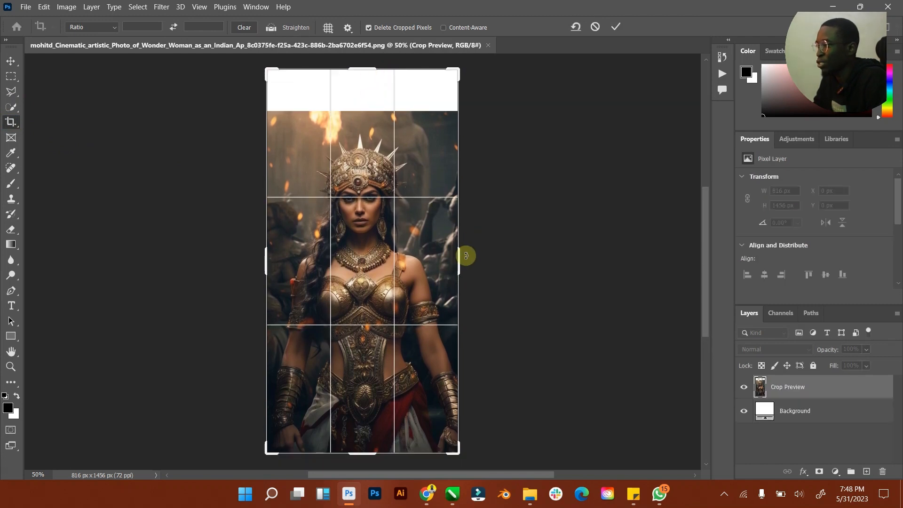
{"action": "left_click_drag", "start_coordinate": [466, 256], "coordinate": [487, 259]}
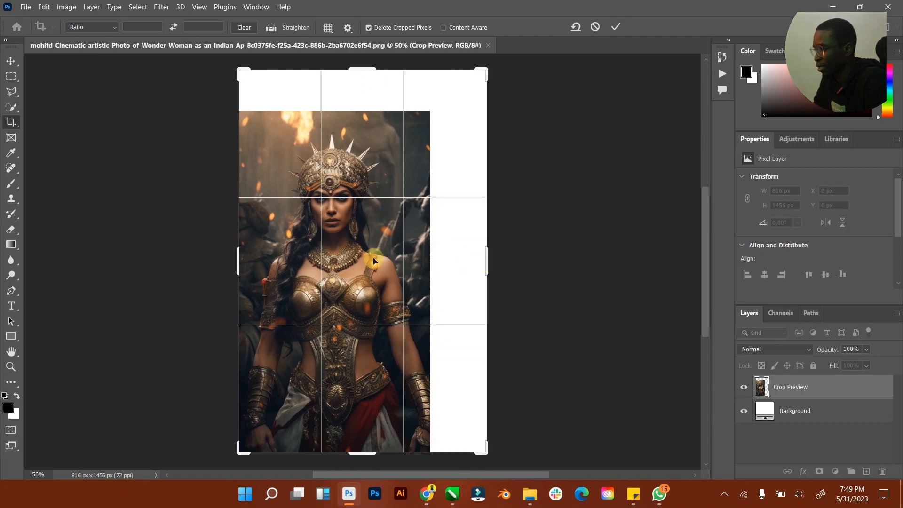
{"action": "left_click_drag", "start_coordinate": [240, 260], "coordinate": [207, 258]}
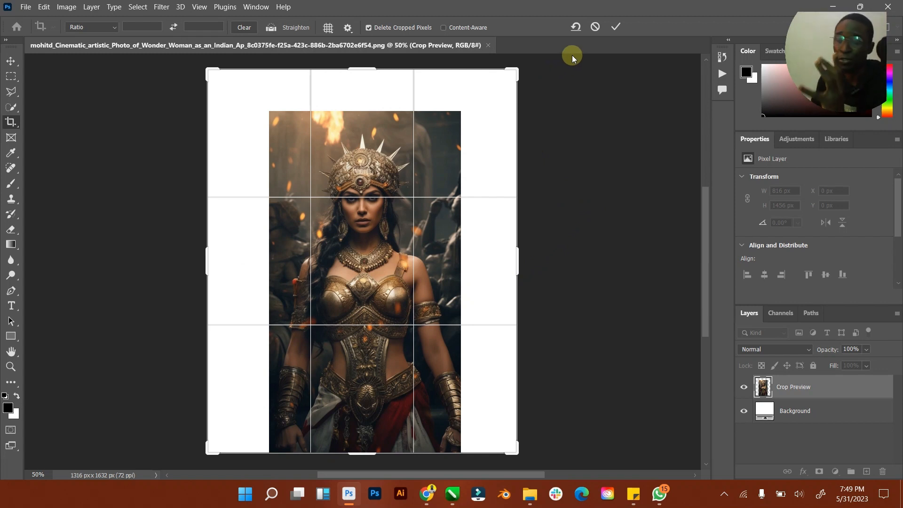
{"action": "left_click", "coordinate": [613, 26]}
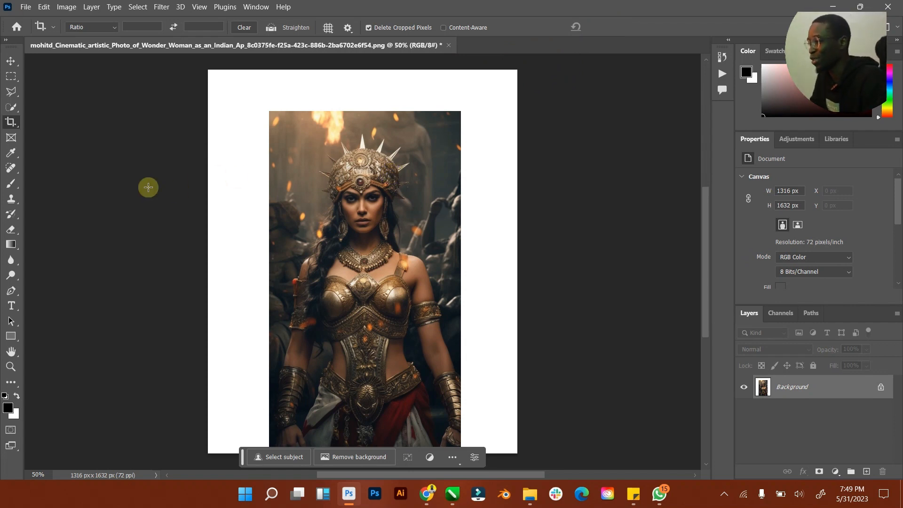
Step: Draw a roughly rectangular Polygonal Lasso selection slightly inside the edges of the original picture
{"action": "left_click", "coordinate": [13, 62]}
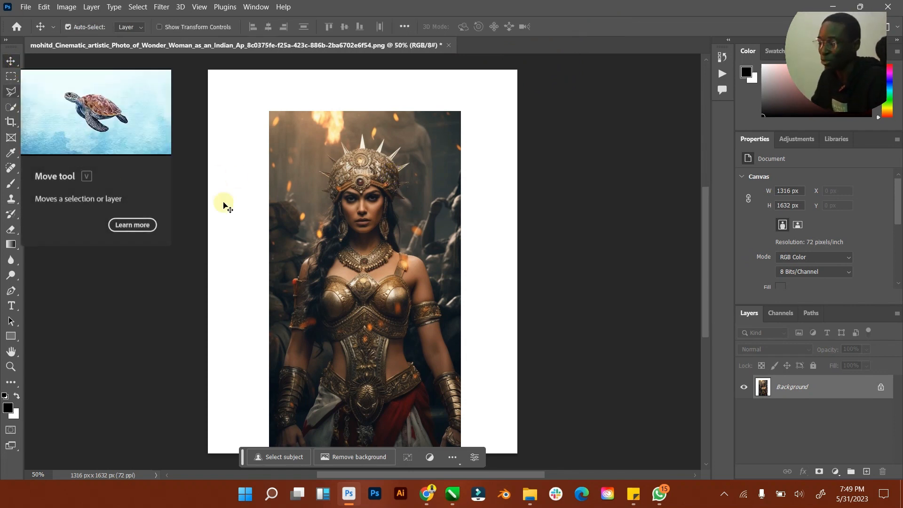
{"action": "left_click", "coordinate": [12, 92]}
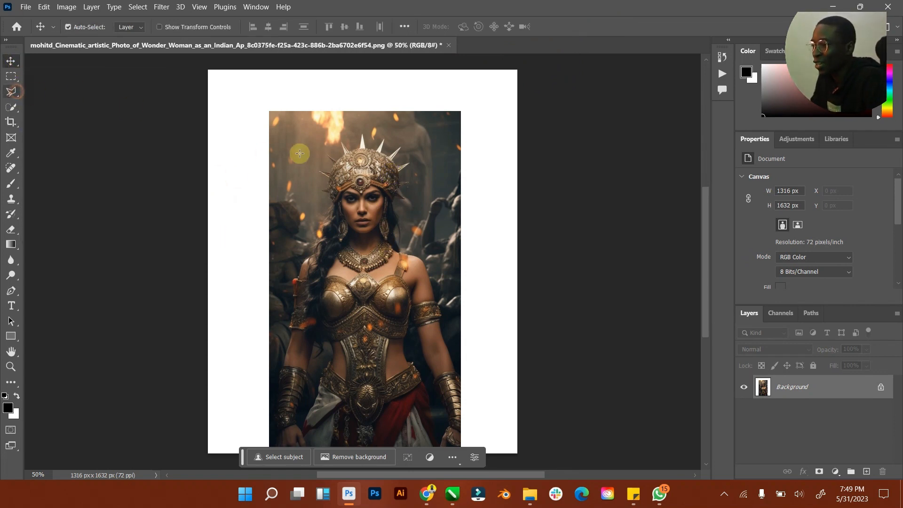
{"action": "left_click", "coordinate": [282, 127]}
{"action": "left_click", "coordinate": [283, 444]}
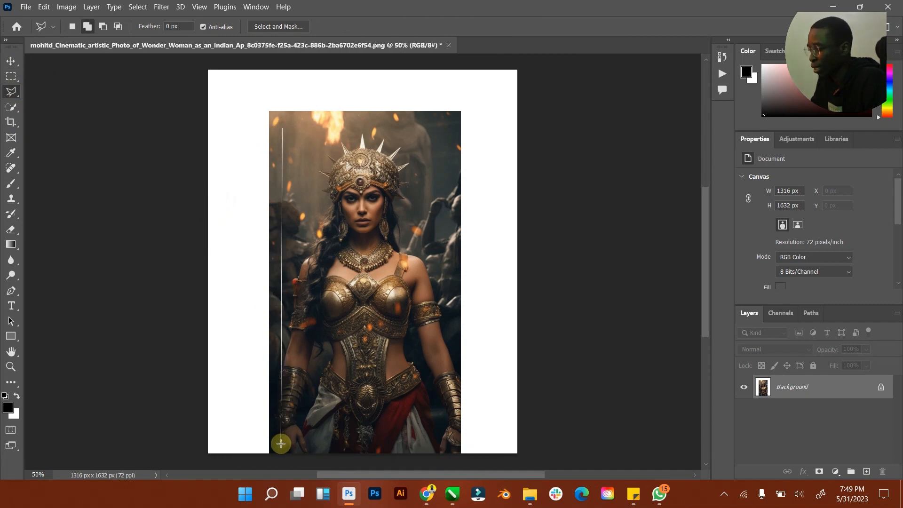
{"action": "left_click", "coordinate": [453, 444]}
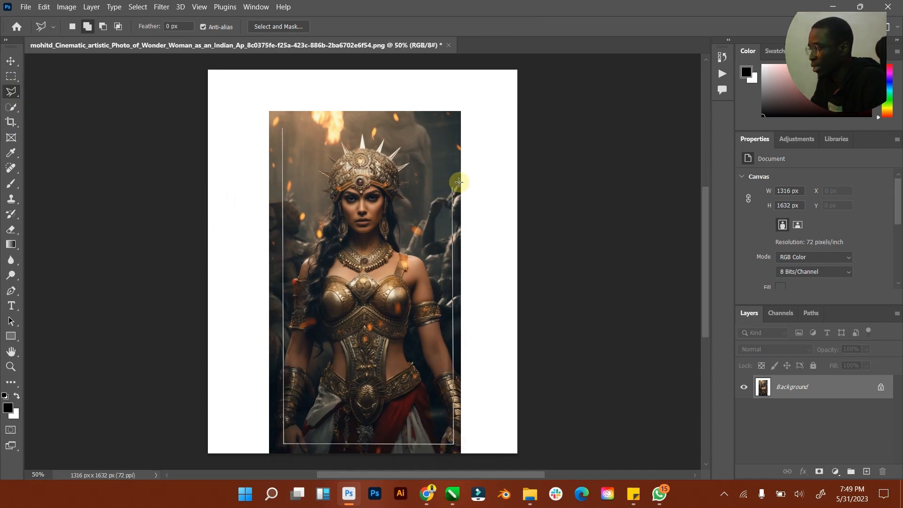
{"action": "left_click", "coordinate": [456, 126]}
{"action": "double_click", "coordinate": [401, 124]}
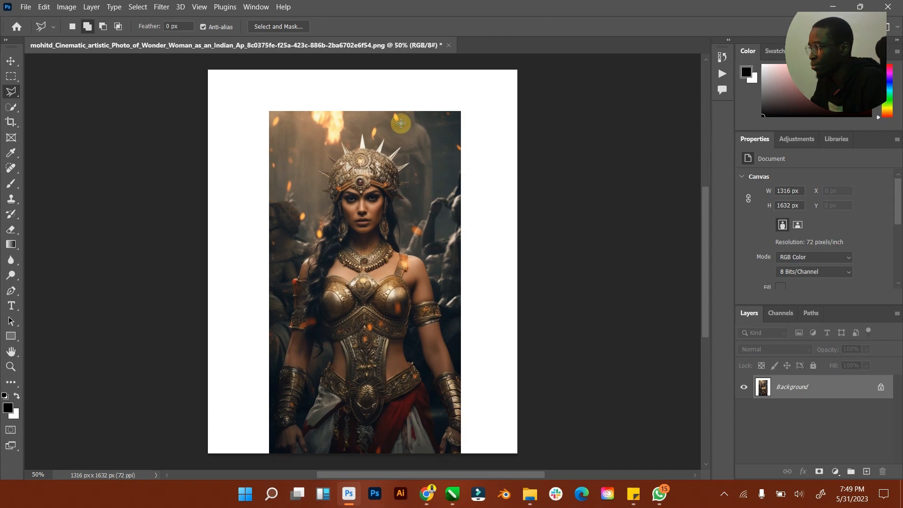
Step: Invert the selection and run Generative Fill with an empty prompt to extend the background into the blank border
{"action": "left_click", "coordinate": [139, 7]}
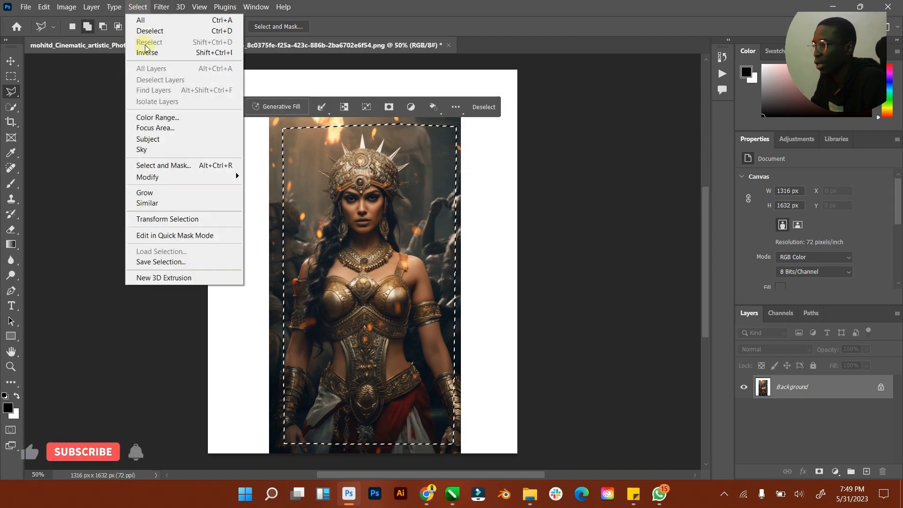
{"action": "left_click", "coordinate": [141, 48]}
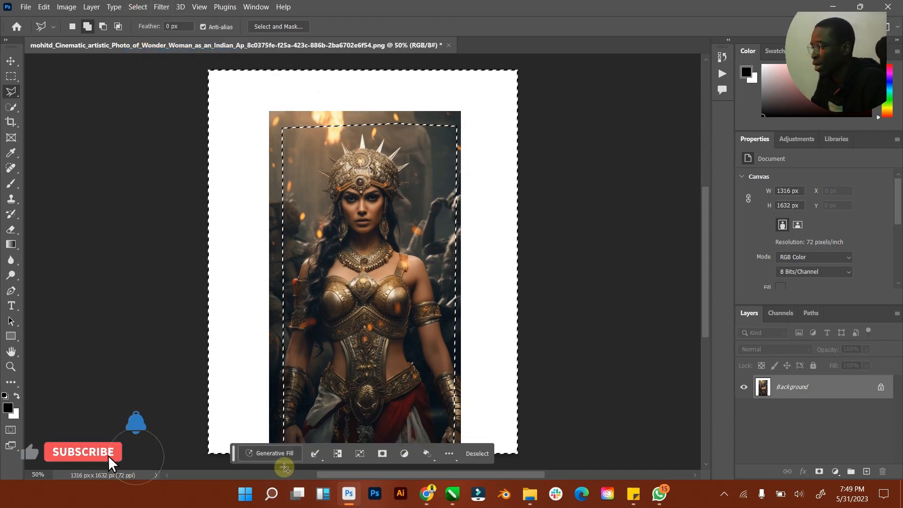
{"action": "left_click", "coordinate": [272, 455]}
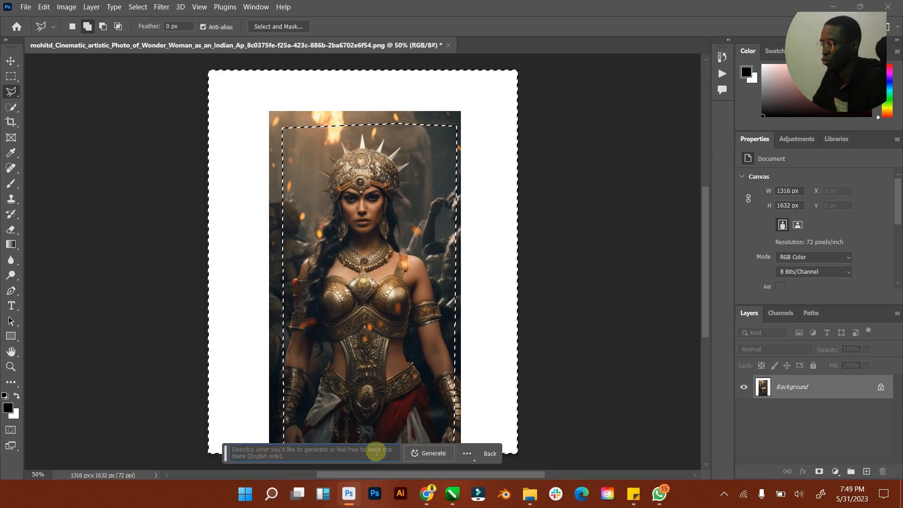
{"action": "left_click", "coordinate": [429, 453]}
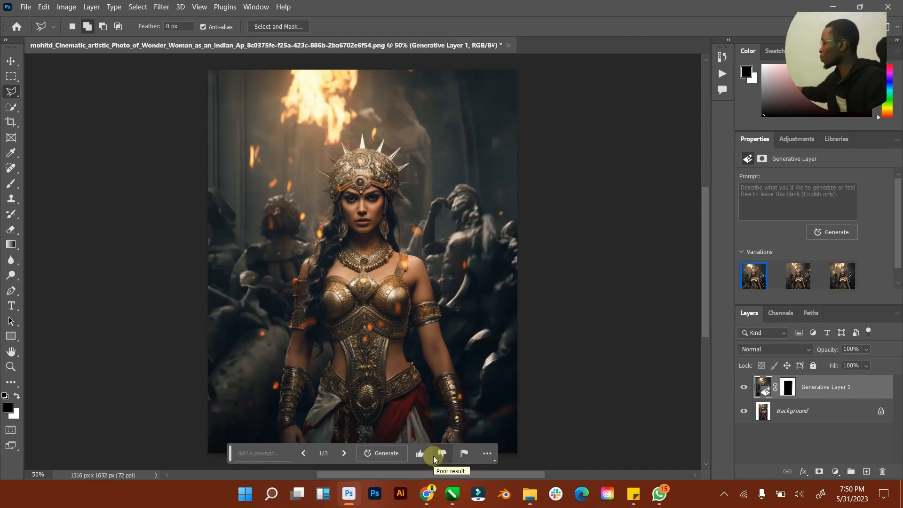
Step: Compare the three generated background variations and return to the first one
{"action": "left_click", "coordinate": [11, 366]}
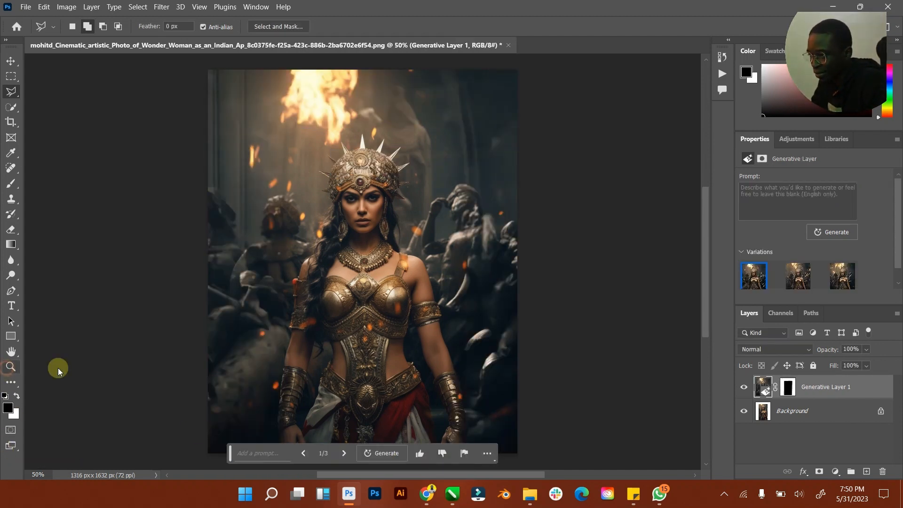
{"action": "left_click_drag", "start_coordinate": [431, 308], "coordinate": [412, 312]}
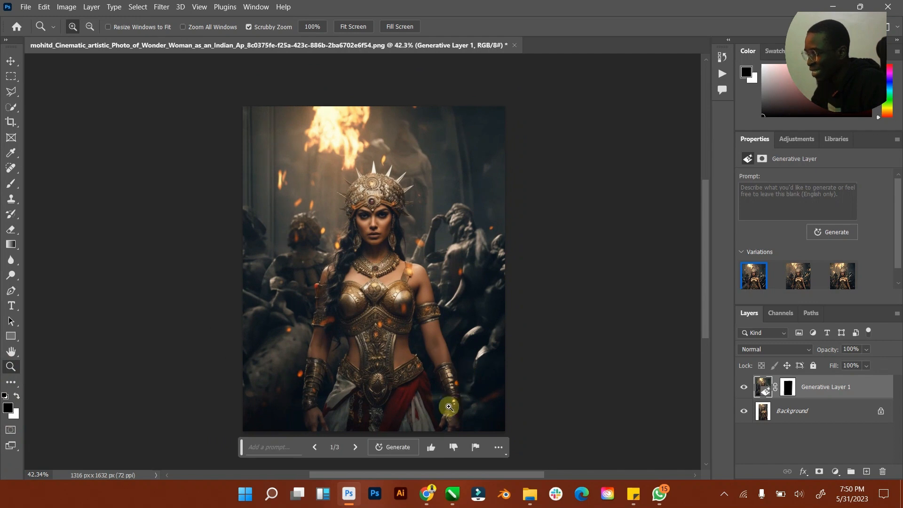
{"action": "left_click", "coordinate": [10, 61]}
{"action": "left_click", "coordinate": [355, 448]}
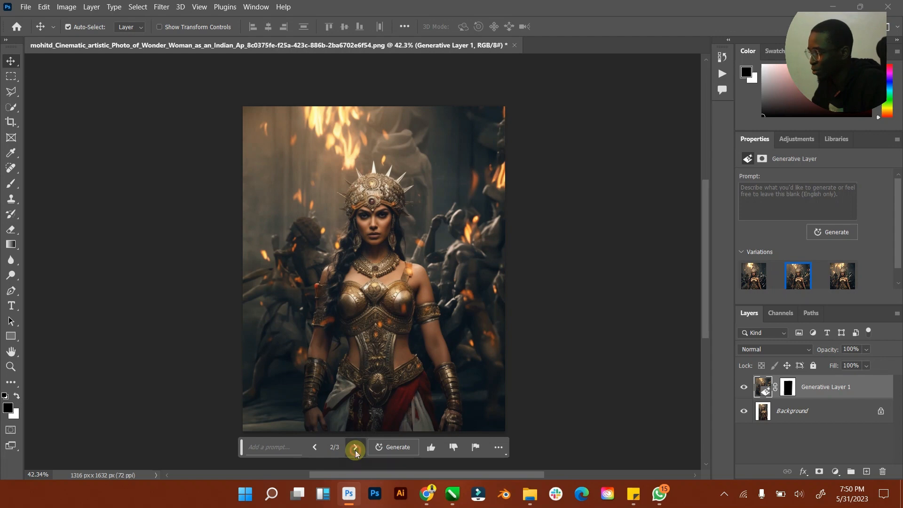
{"action": "left_click", "coordinate": [355, 451]}
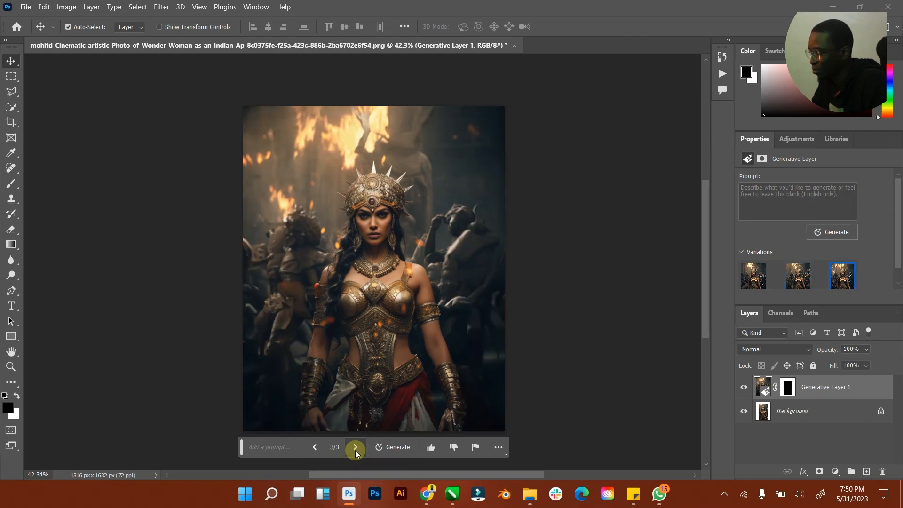
{"action": "left_click", "coordinate": [317, 449]}
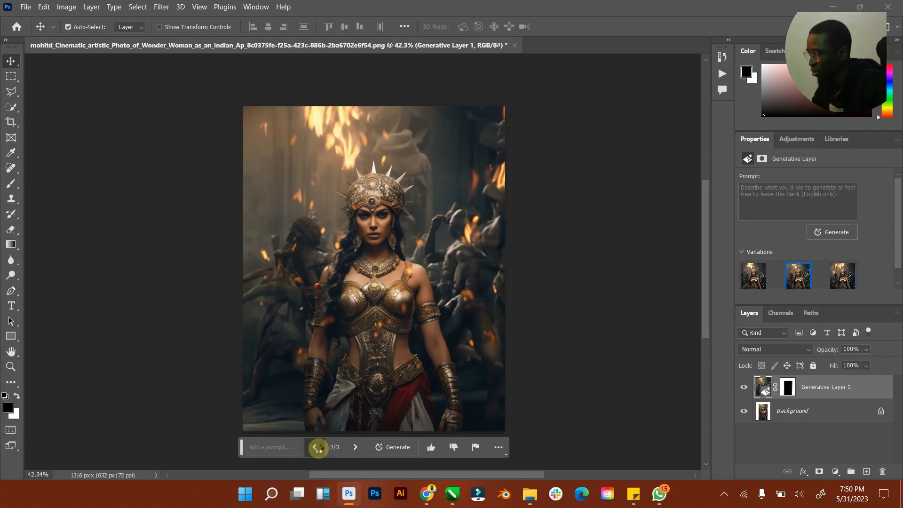
{"action": "left_click", "coordinate": [316, 448]}
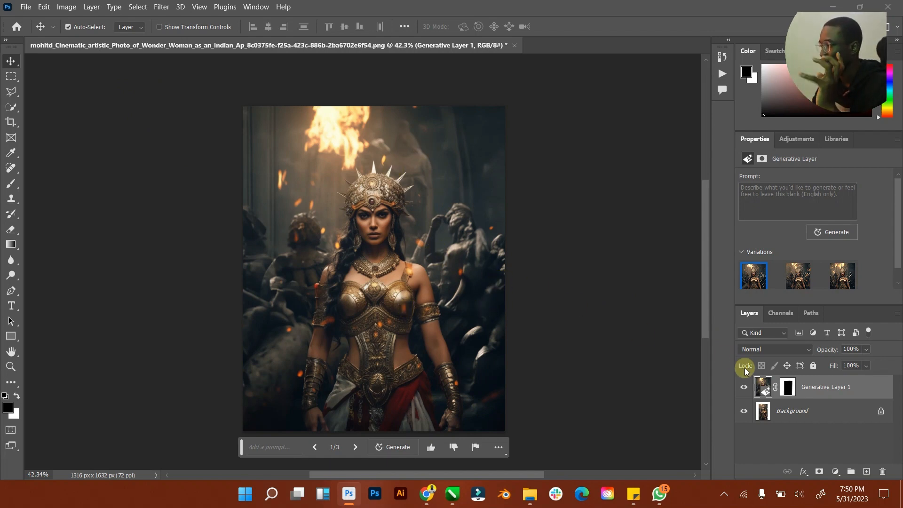
Step: Clear the selection around the woman's necklace
{"action": "left_click", "coordinate": [10, 366]}
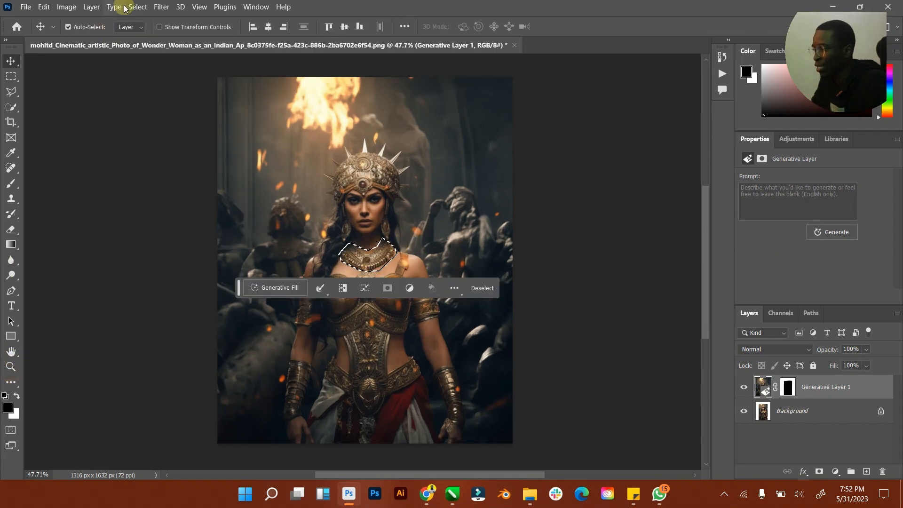
{"action": "left_click", "coordinate": [138, 6]}
{"action": "left_click", "coordinate": [171, 36]}
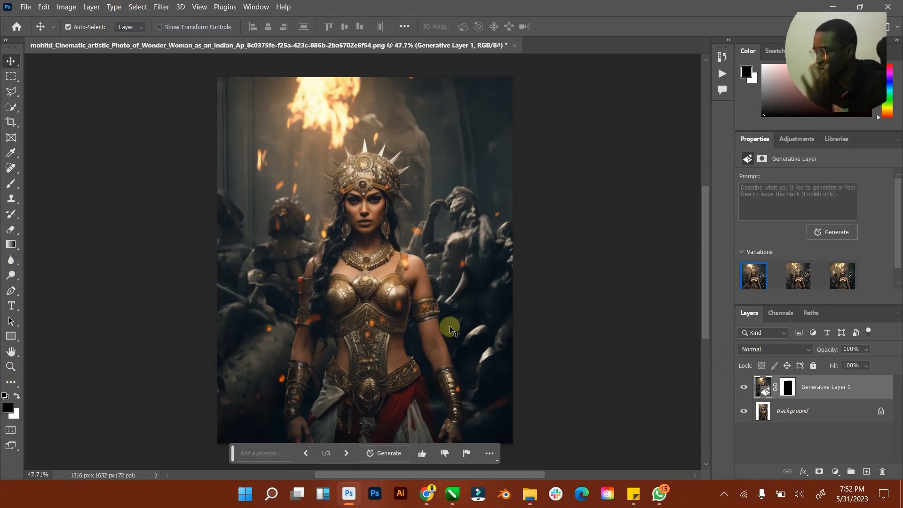
Step: Merge Generative Layer 1 and the Background layer into a single Background layer
{"action": "left_click", "coordinate": [860, 415], "text": "shift"}
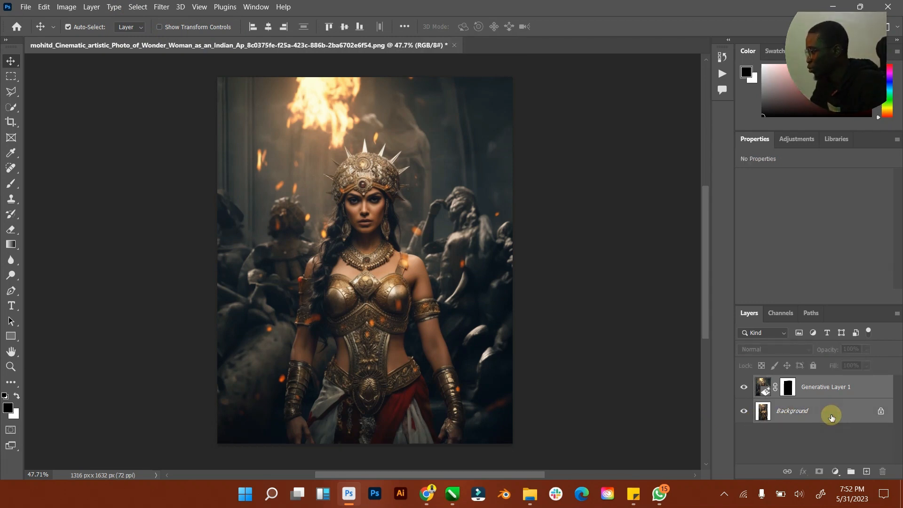
{"action": "right_click", "coordinate": [800, 411]}
{"action": "left_click", "coordinate": [807, 382]}
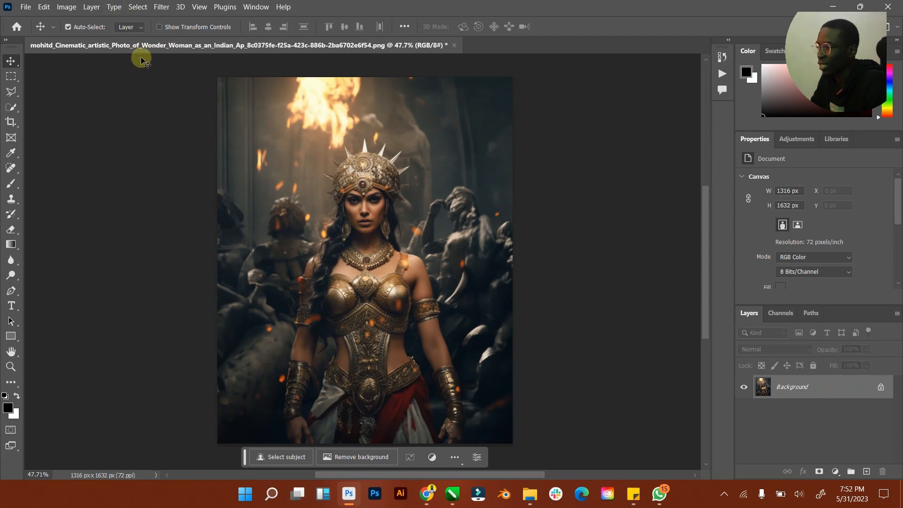
Step: Resize the image proportionally to a width of 2000 pixels using Preserve Details (enlargement) resampling
{"action": "left_click", "coordinate": [69, 10]}
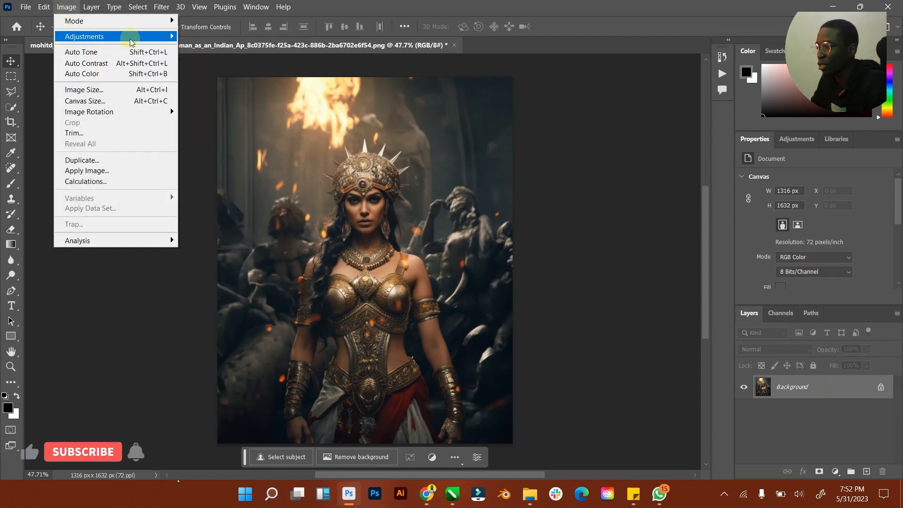
{"action": "left_click", "coordinate": [89, 90]}
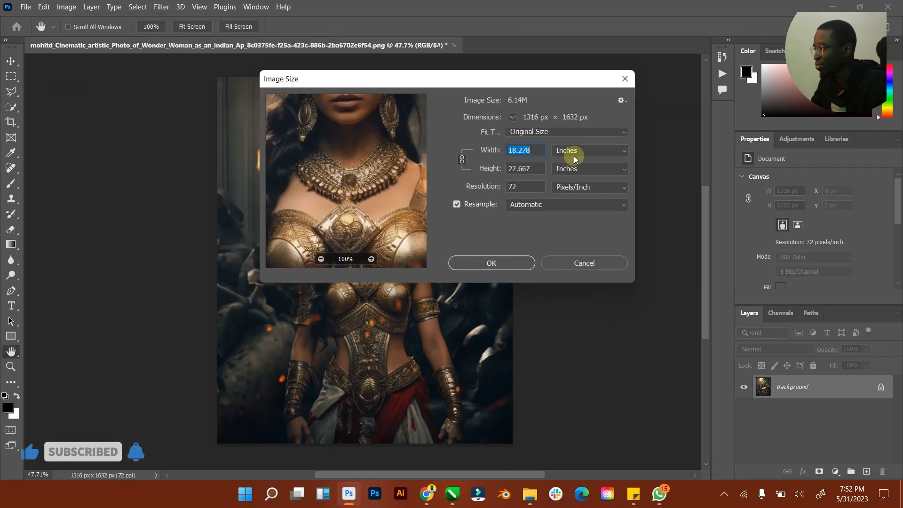
{"action": "left_click", "coordinate": [571, 150]}
{"action": "left_click", "coordinate": [575, 172]}
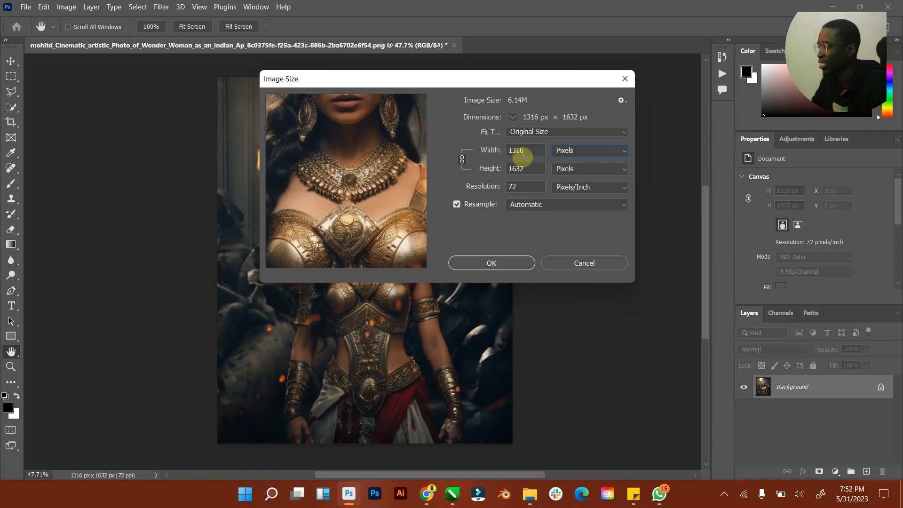
{"action": "left_click", "coordinate": [548, 206]}
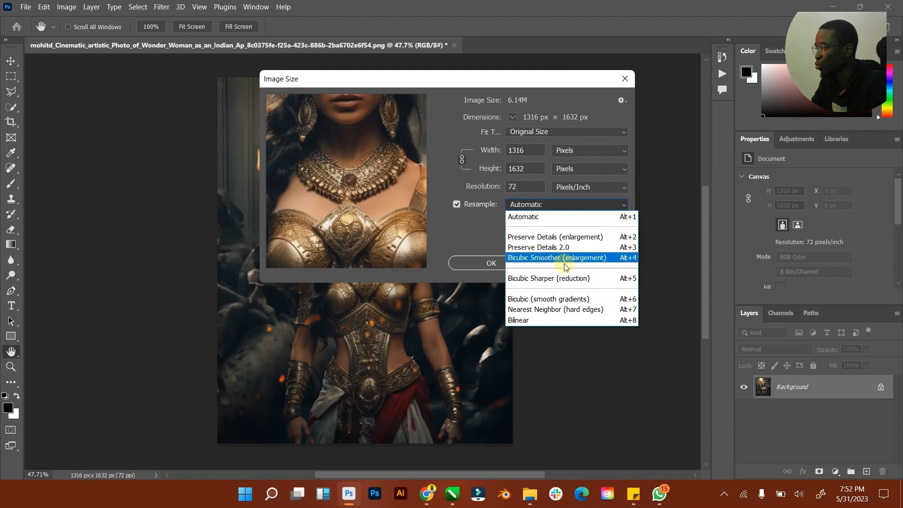
{"action": "left_click", "coordinate": [578, 238]}
{"action": "double_click", "coordinate": [526, 150]}
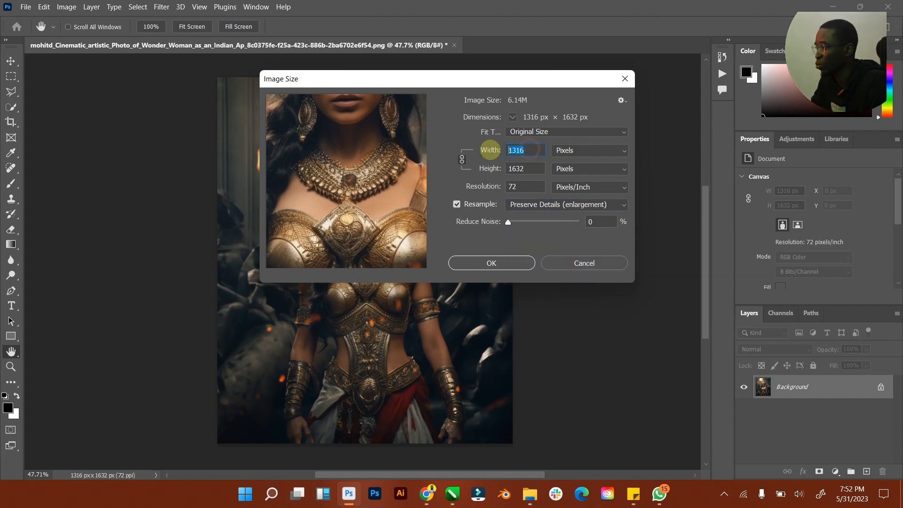
{"action": "type", "text": "2"}
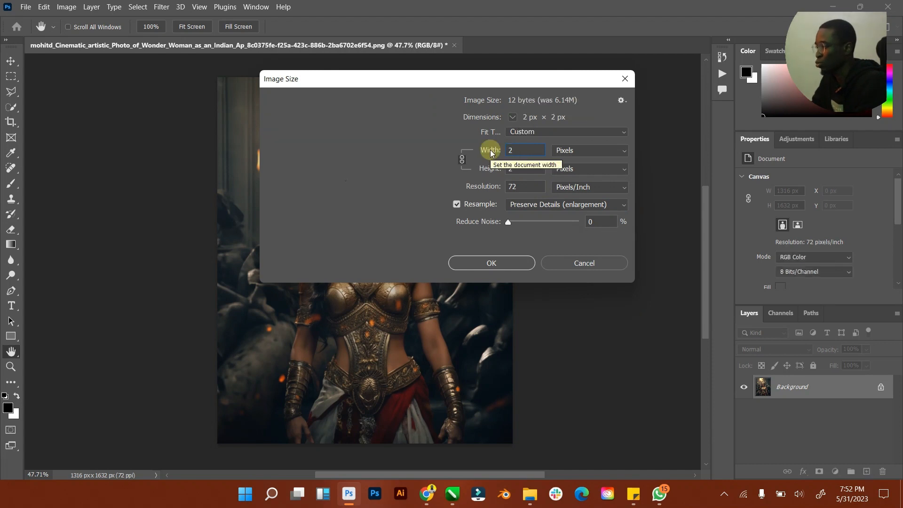
{"action": "type", "text": "000"}
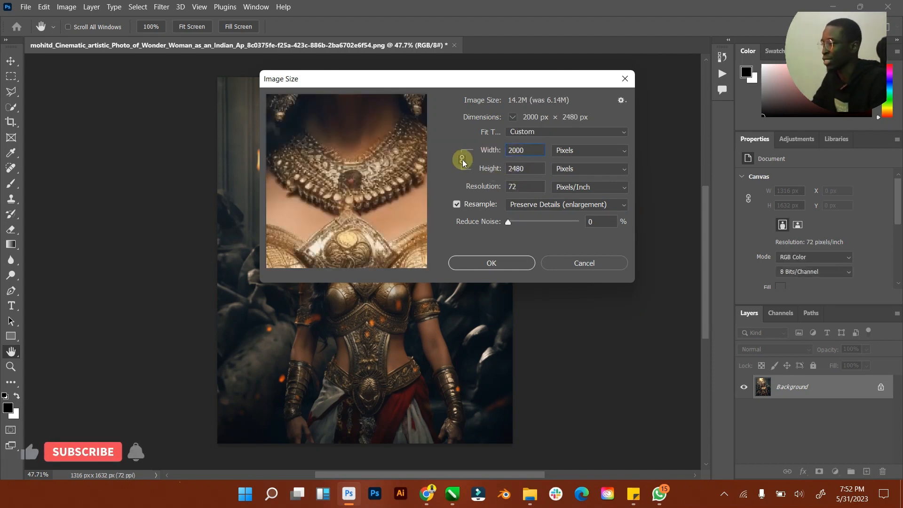
{"action": "left_click", "coordinate": [498, 265]}
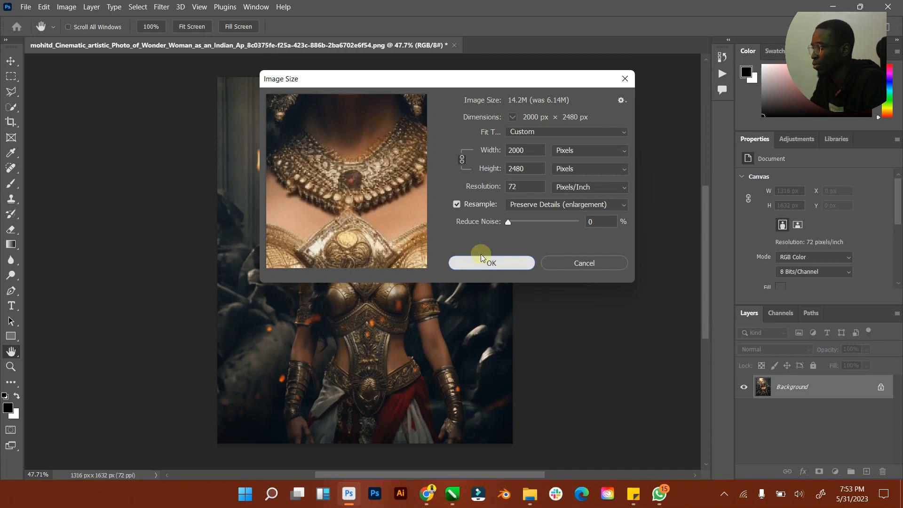
Step: Save the enlarged Wonder Woman image under its existing file name and close the document
{"action": "double_click", "coordinate": [8, 355]}
{"action": "left_click", "coordinate": [10, 367]}
{"action": "mouse_move", "coordinate": [360, 253]}
{"action": "left_mouse_down"}
{"action": "mouse_move", "coordinate": [433, 232]}
{"action": "mouse_move", "coordinate": [347, 232]}
{"action": "mouse_move", "coordinate": [364, 237]}
{"action": "left_mouse_up"}
{"action": "left_click", "coordinate": [10, 62]}
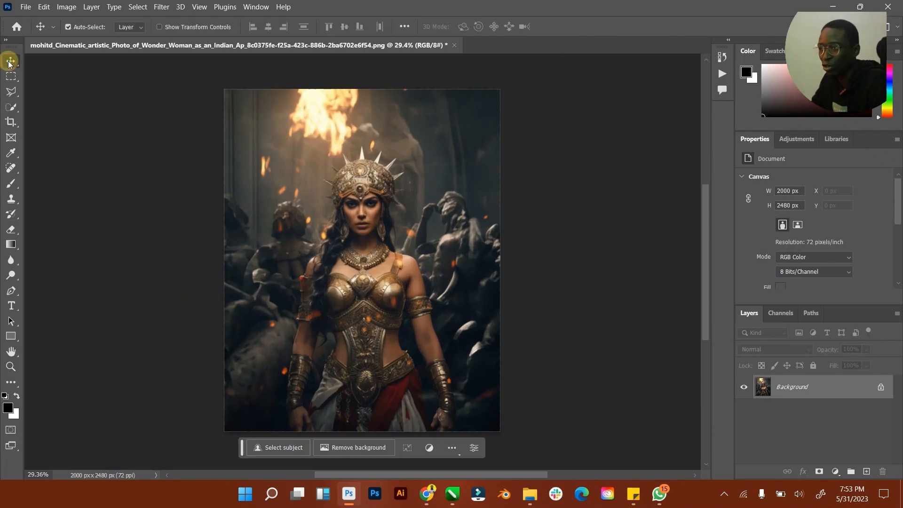
{"action": "key", "text": "ctrl+s"}
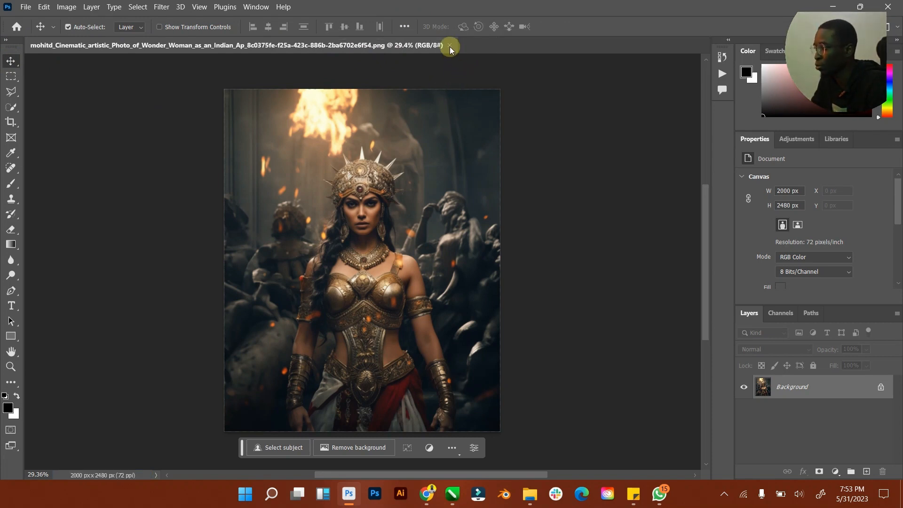
{"action": "left_click", "coordinate": [450, 46]}
Step: Switch to the Downloads folder in File Explorer and check the saved Wonder Woman image's file size
{"action": "left_click", "coordinate": [836, 7]}
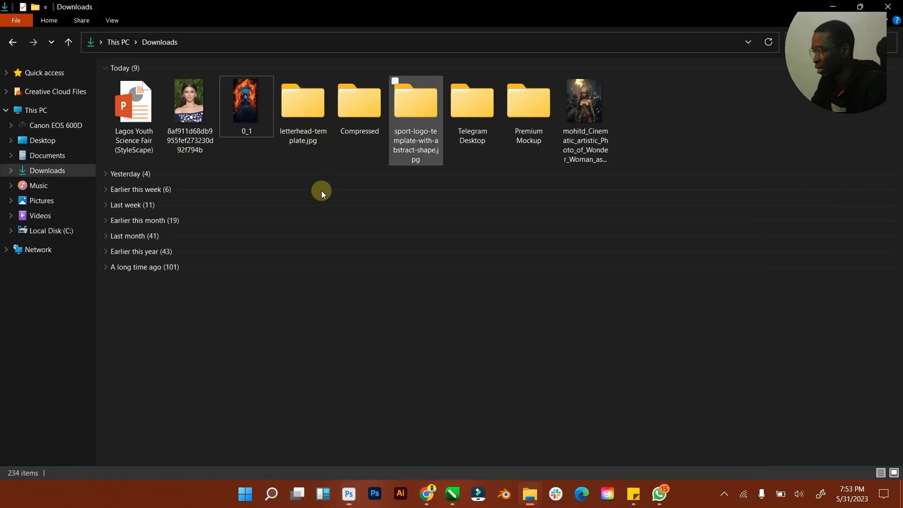
{"action": "left_click", "coordinate": [583, 108]}
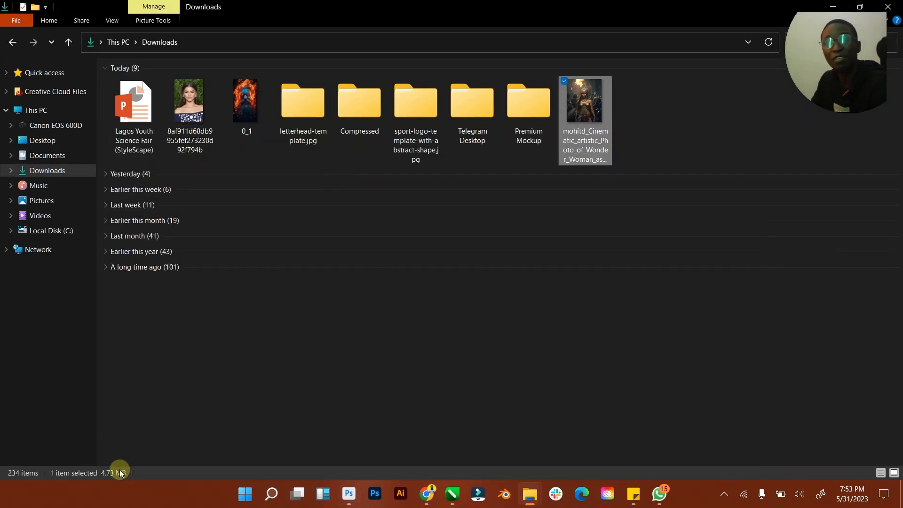
Step: Switch to Chrome and open the upscale.media/upload page in a blank tab
{"action": "left_click", "coordinate": [426, 494]}
{"action": "left_click", "coordinate": [485, 22]}
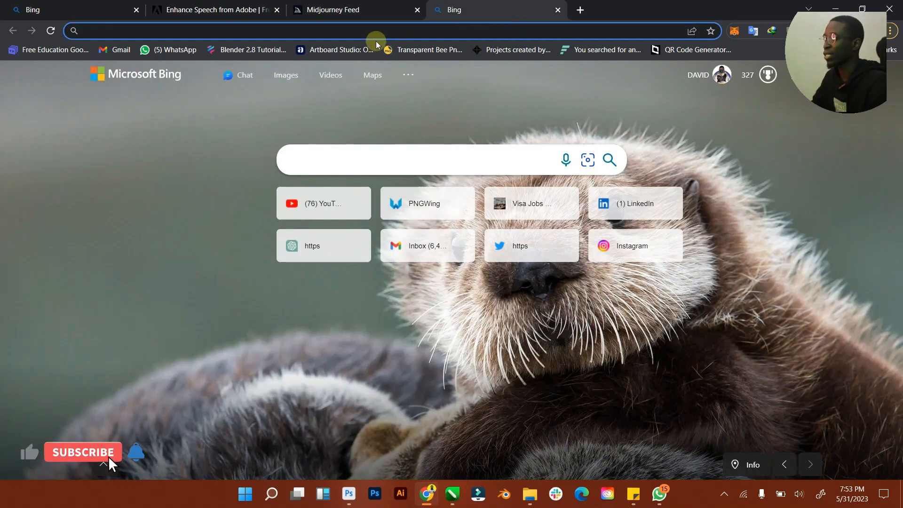
{"action": "type", "text": "up"}
{"action": "key", "text": "Return"}
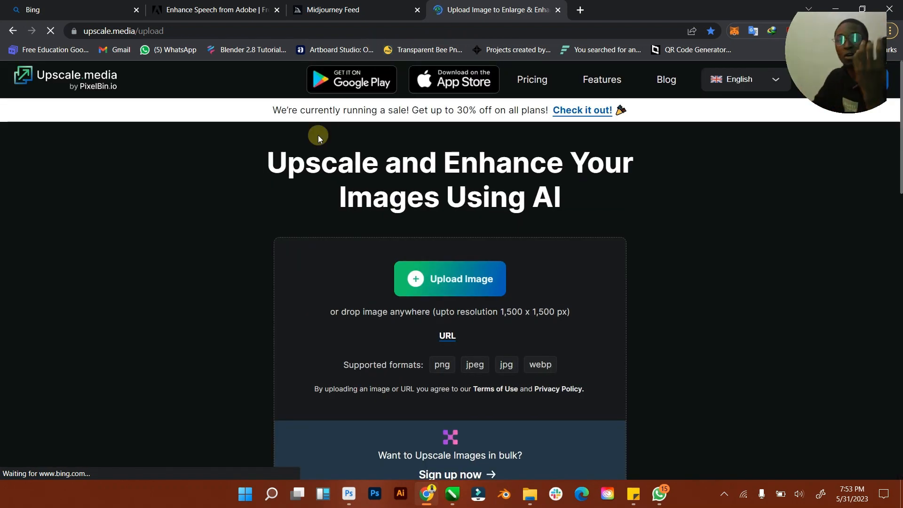
Step: Upload the saved Wonder Woman image from the Downloads folder to Upscale.media
{"action": "left_click", "coordinate": [447, 259]}
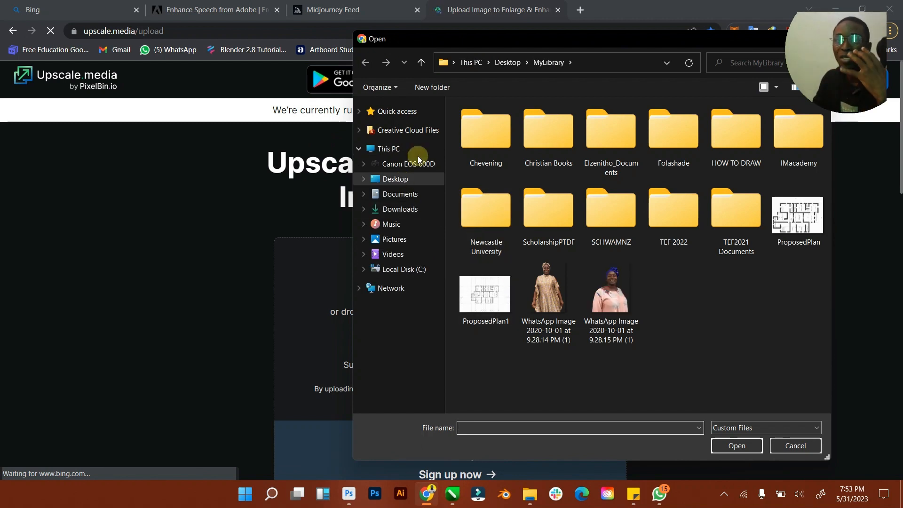
{"action": "left_click", "coordinate": [403, 209]}
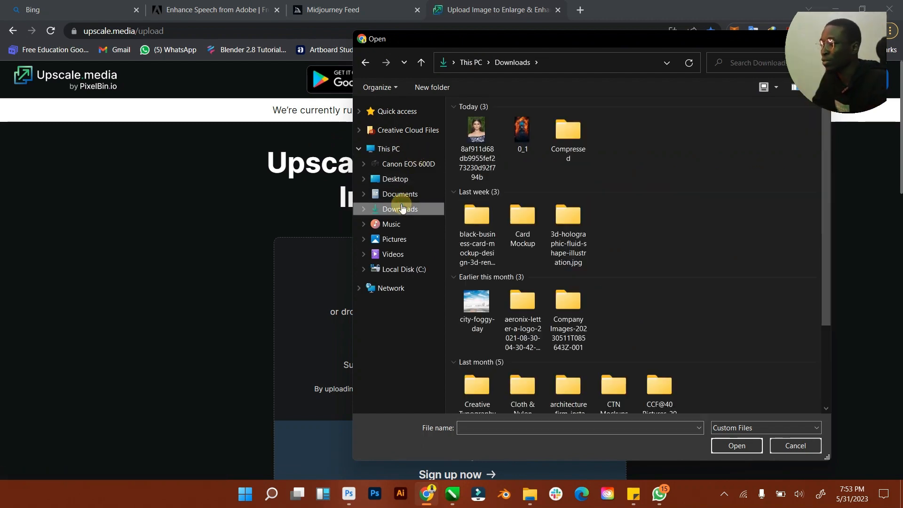
{"action": "left_click", "coordinate": [478, 137]}
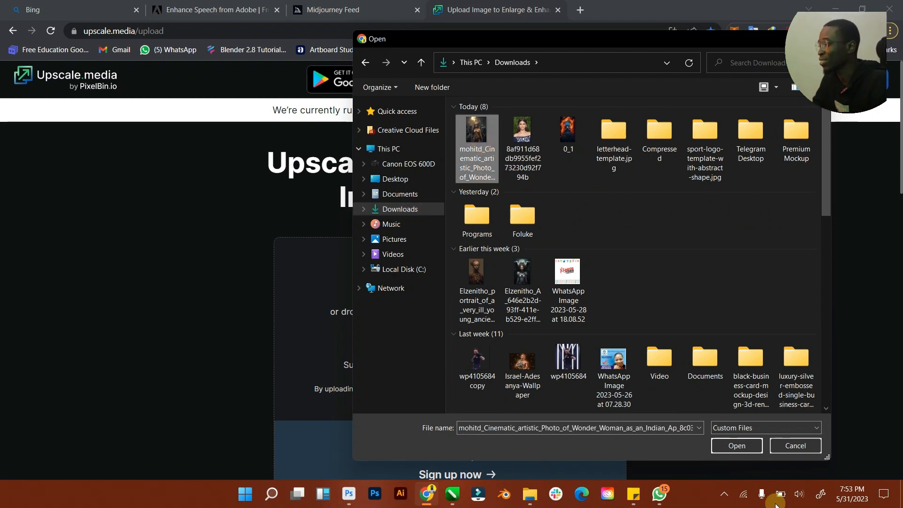
{"action": "left_click", "coordinate": [758, 447]}
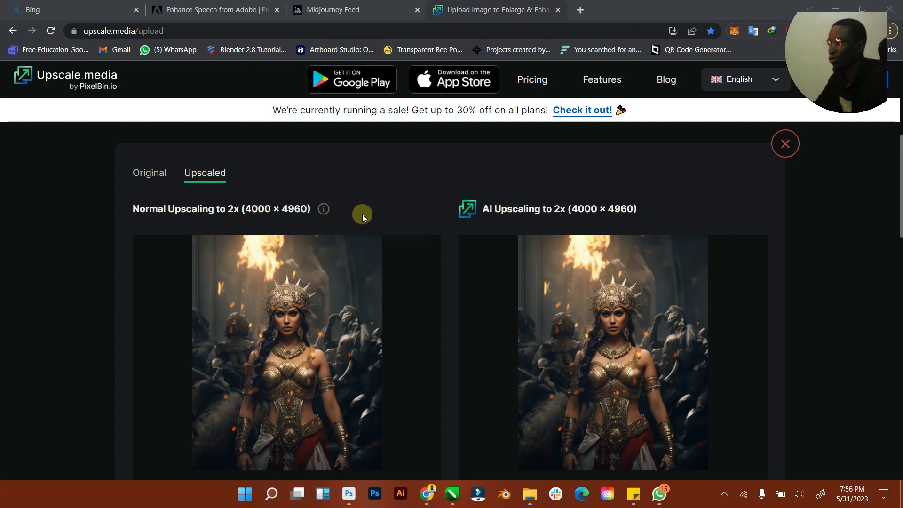
Step: Turn on Enhance Quality for the AI-upscaled image and review the reprocessed result
{"action": "scroll", "coordinate": [385, 224], "scroll_direction": "down", "scroll_amount": 5}
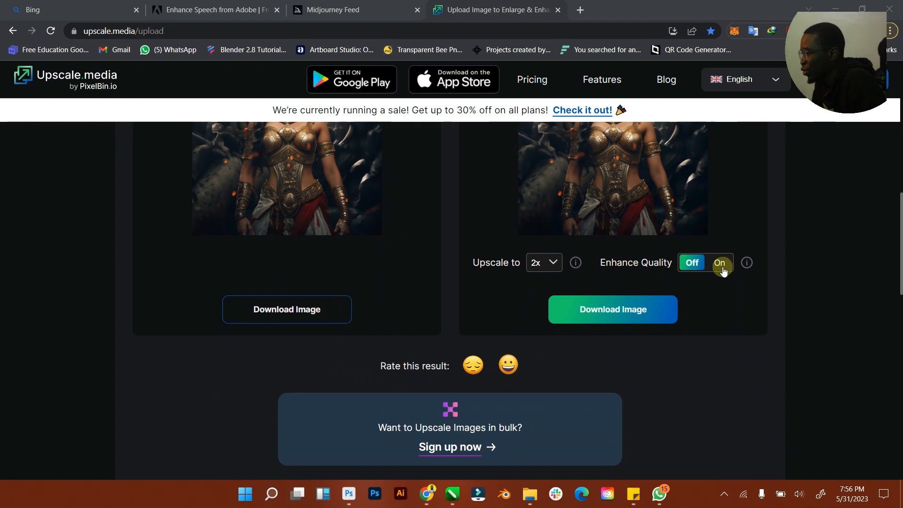
{"action": "left_click", "coordinate": [720, 264]}
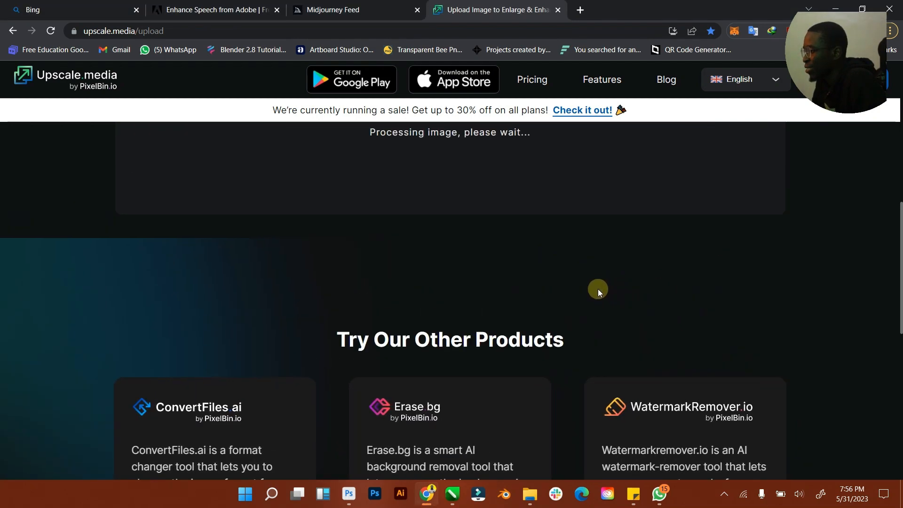
{"action": "scroll", "coordinate": [510, 283], "scroll_direction": "up", "scroll_amount": 1}
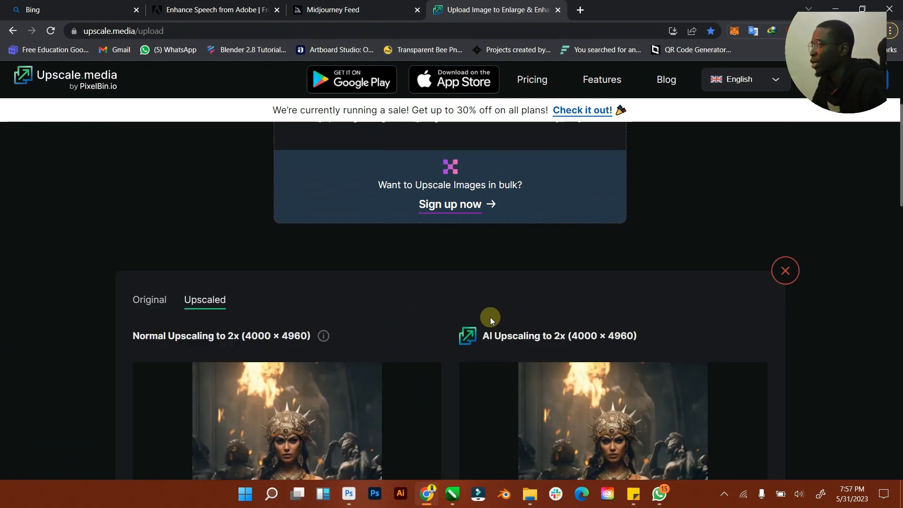
{"action": "scroll", "coordinate": [502, 320], "scroll_direction": "down", "scroll_amount": 2}
{"action": "scroll", "coordinate": [502, 320], "scroll_direction": "down", "scroll_amount": 3}
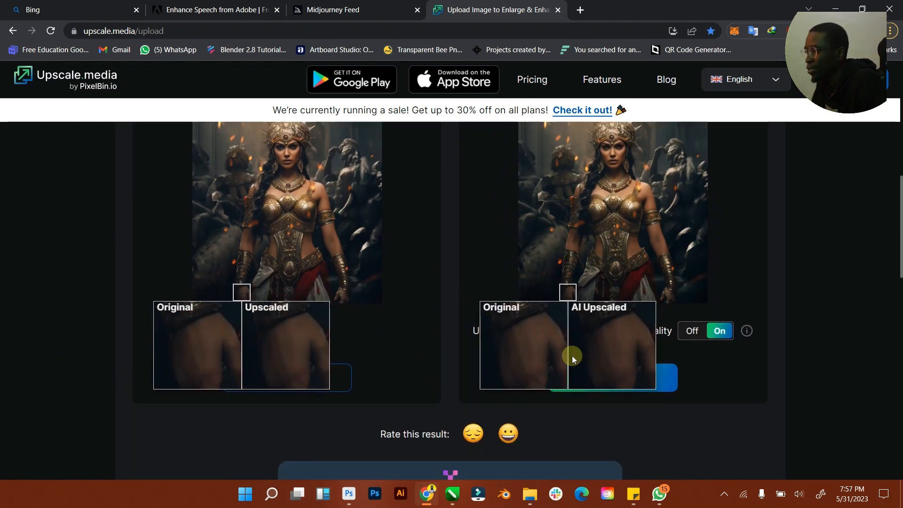
Step: Keep the upscale factor at 2x, download the AI-upscaled image and dismiss the bulk-upscaling offer
{"action": "left_click", "coordinate": [554, 335]}
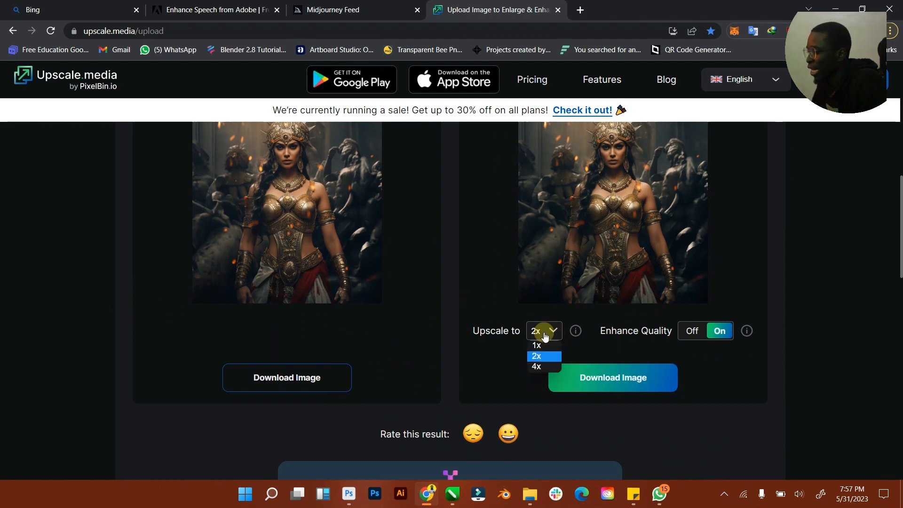
{"action": "left_click", "coordinate": [501, 351]}
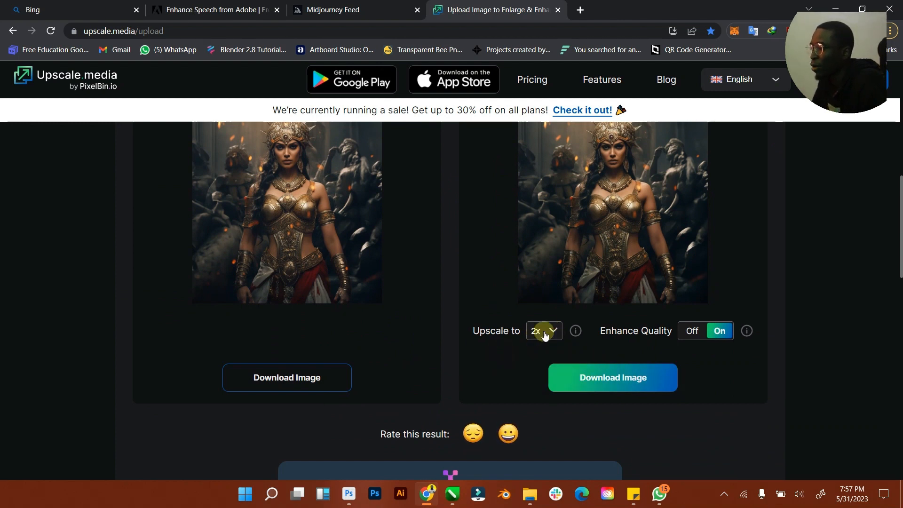
{"action": "scroll", "coordinate": [544, 333], "scroll_direction": "down", "scroll_amount": 7}
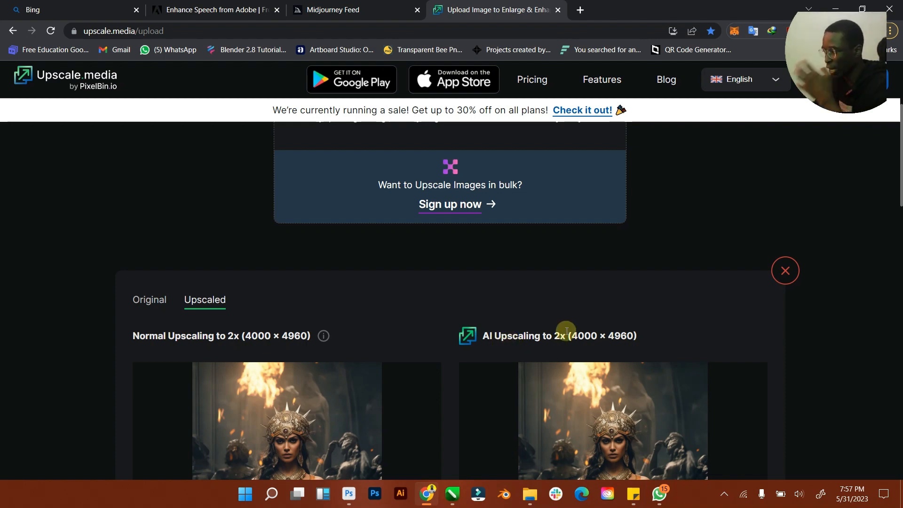
{"action": "scroll", "coordinate": [567, 331], "scroll_direction": "down", "scroll_amount": 6}
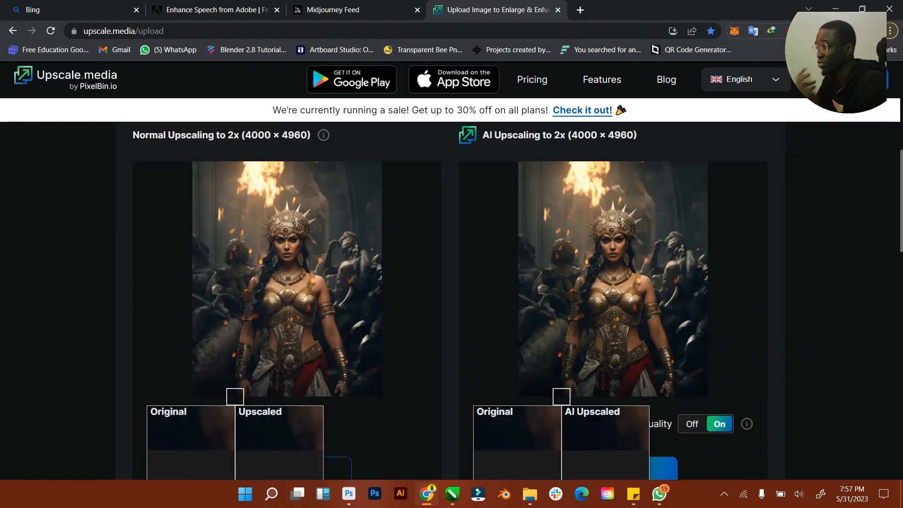
{"action": "left_click", "coordinate": [613, 379]}
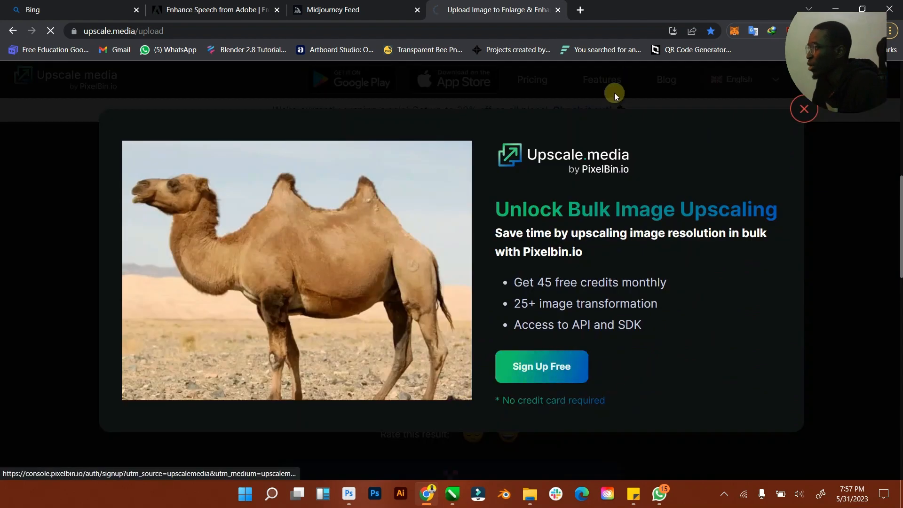
{"action": "left_click", "coordinate": [801, 113]}
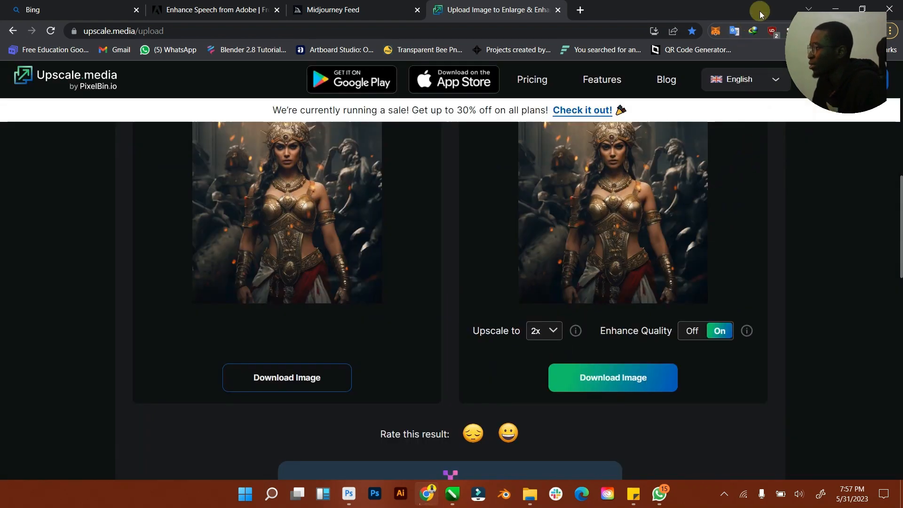
Step: Return to the Downloads folder and move the Lagos Youth Science Fair (StyleScape) presentation into the Telegram Desktop folder
{"action": "left_click", "coordinate": [834, 9]}
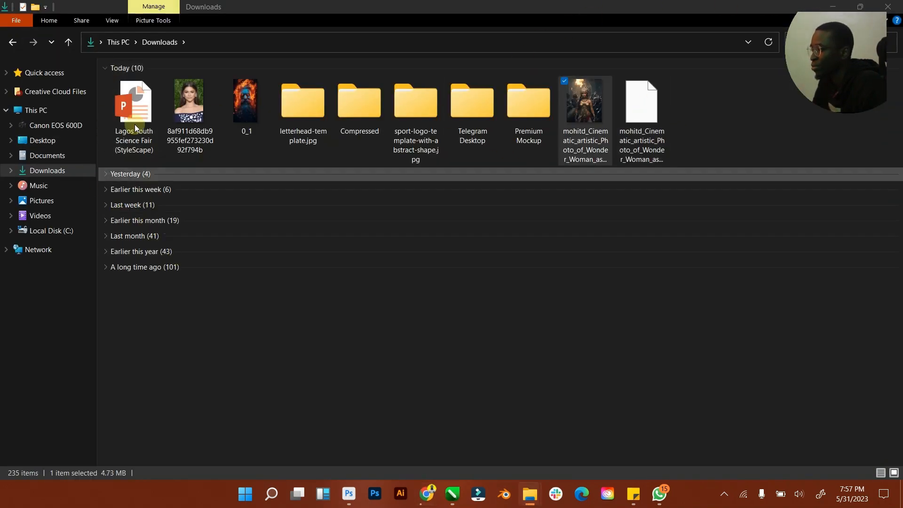
{"action": "left_click_drag", "start_coordinate": [134, 124], "coordinate": [469, 117]}
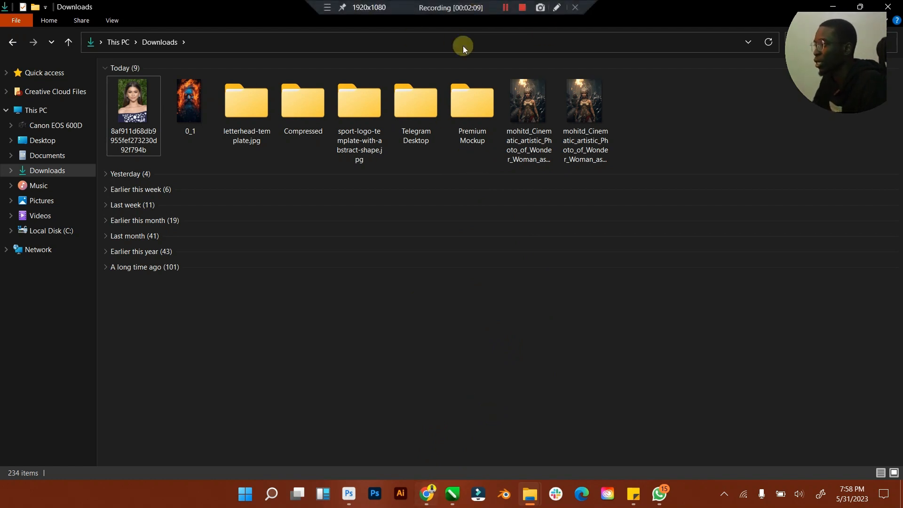
Step: Compare the file sizes of the original and AI-upscaled Wonder Woman images in Downloads
{"action": "left_click", "coordinate": [588, 114]}
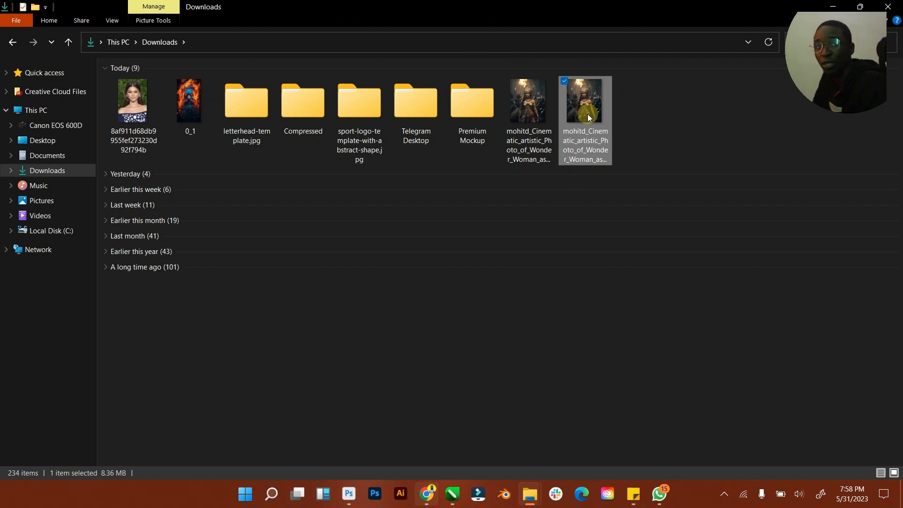
{"action": "left_click", "coordinate": [532, 114]}
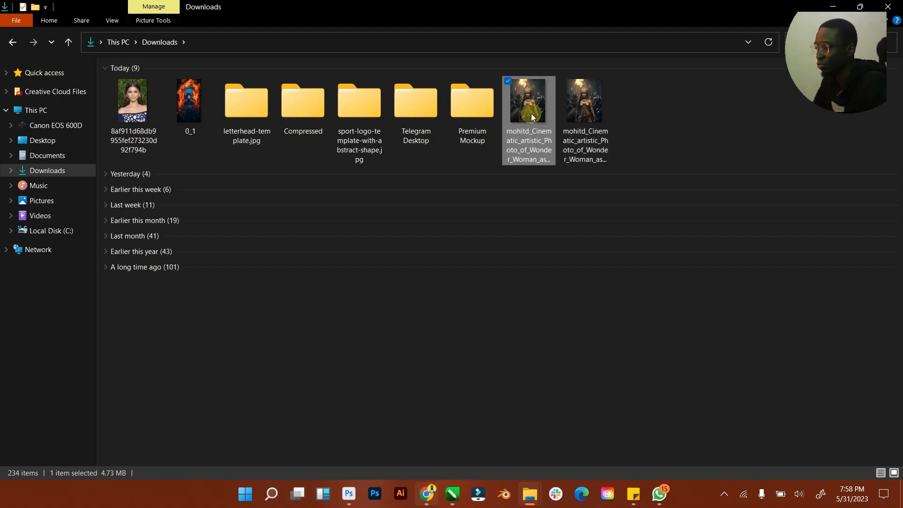
{"action": "left_click", "coordinate": [573, 119]}
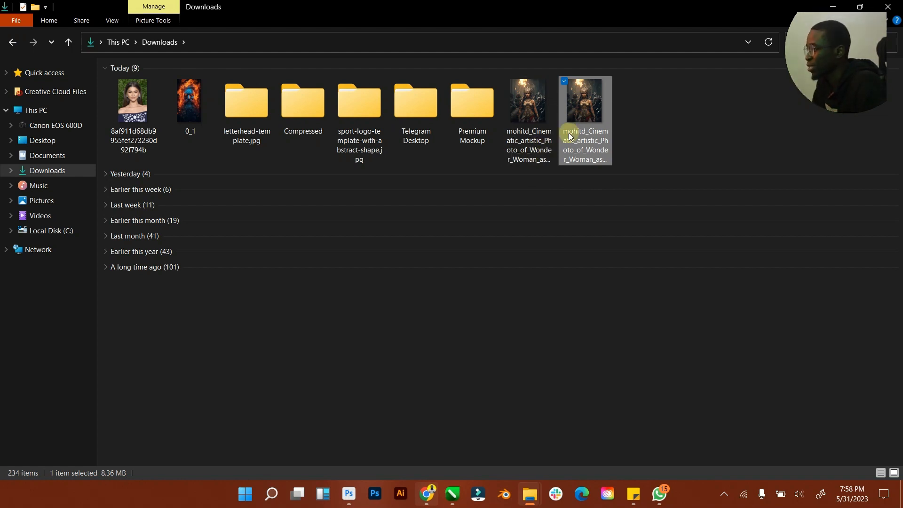
Step: Delete the smaller original Wonder Woman image from Downloads, keeping the upscaled copy, and switch to Photoshop
{"action": "left_click", "coordinate": [531, 114]}
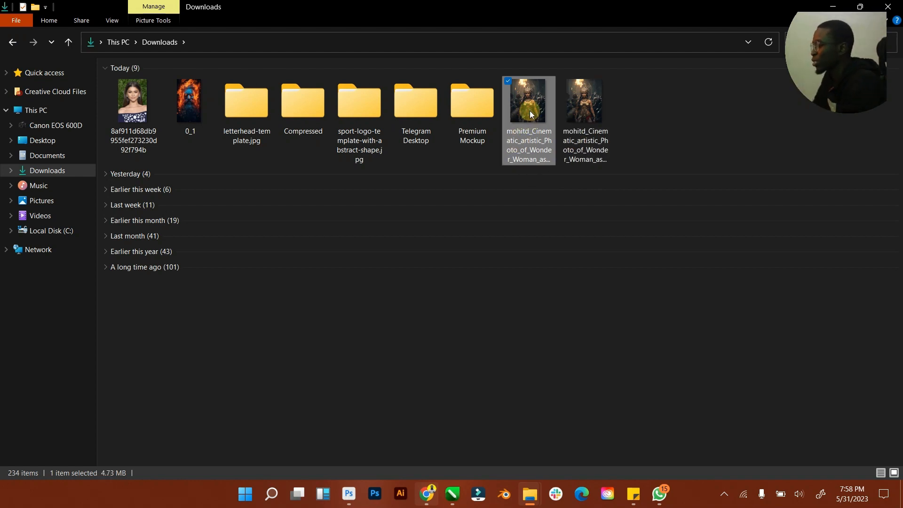
{"action": "key", "text": "Delete"}
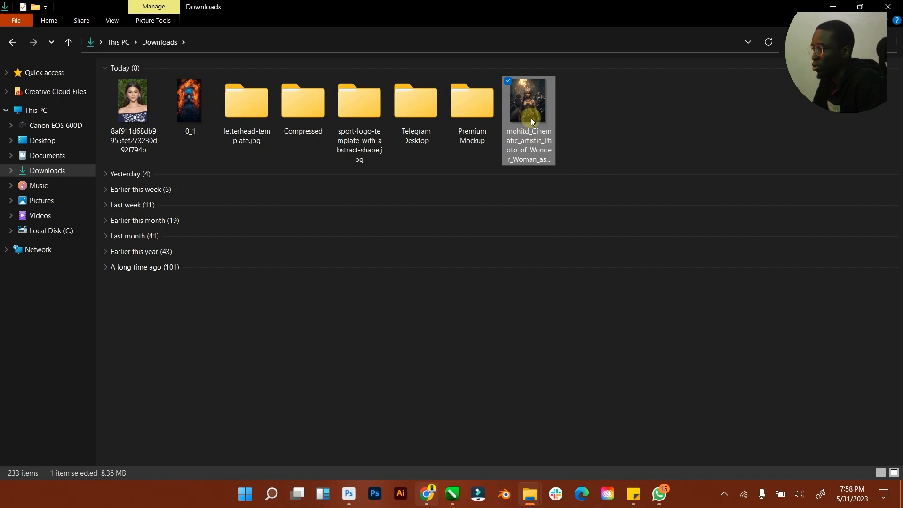
{"action": "left_click", "coordinate": [348, 494]}
Step: Start a new document and set its size to 4000 px wide by 4600 px high
{"action": "left_click", "coordinate": [45, 91]}
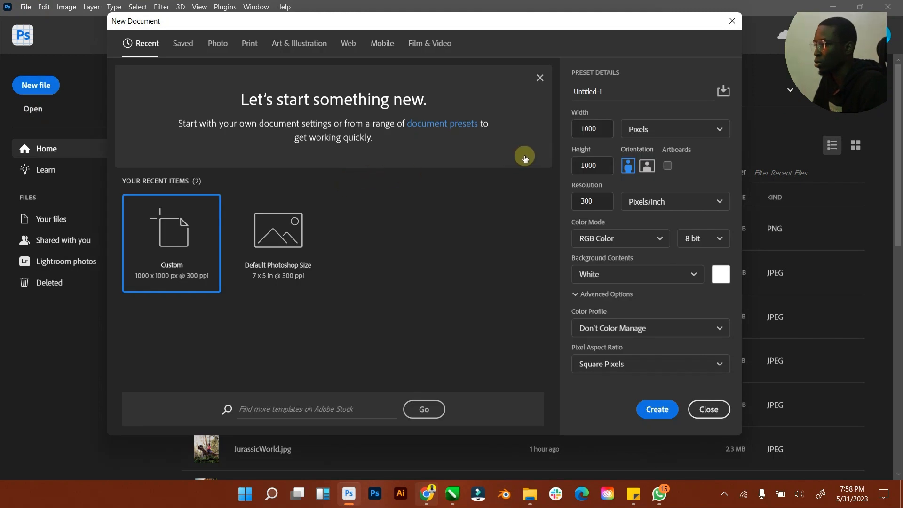
{"action": "left_click", "coordinate": [590, 130]}
{"action": "left_click_drag", "start_coordinate": [602, 129], "coordinate": [571, 133]}
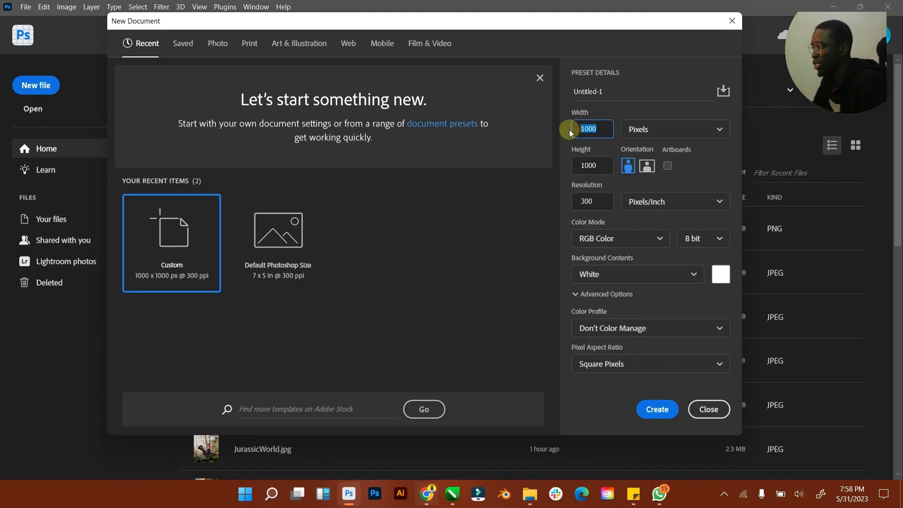
{"action": "type", "text": "400"}
{"action": "left_click_drag", "start_coordinate": [596, 168], "coordinate": [565, 172]}
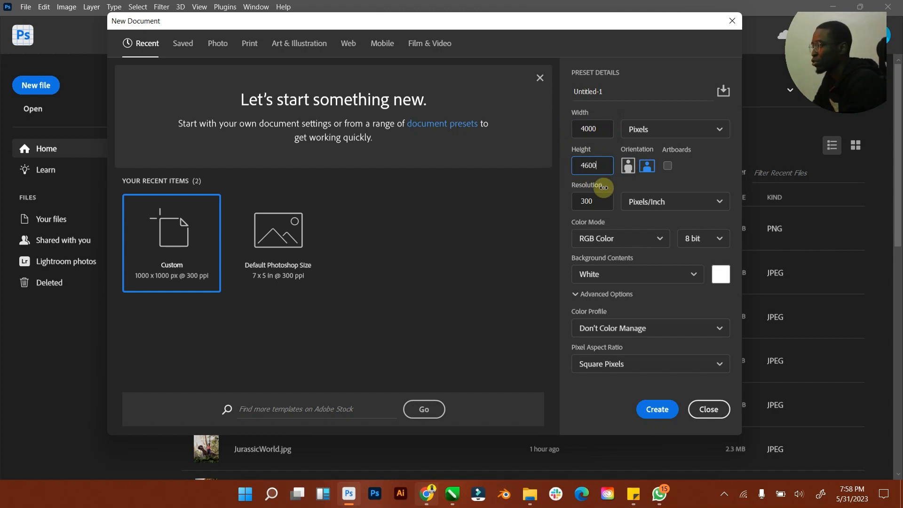
Step: Set the new document's background colour to black (000000)
{"action": "left_click", "coordinate": [718, 273]}
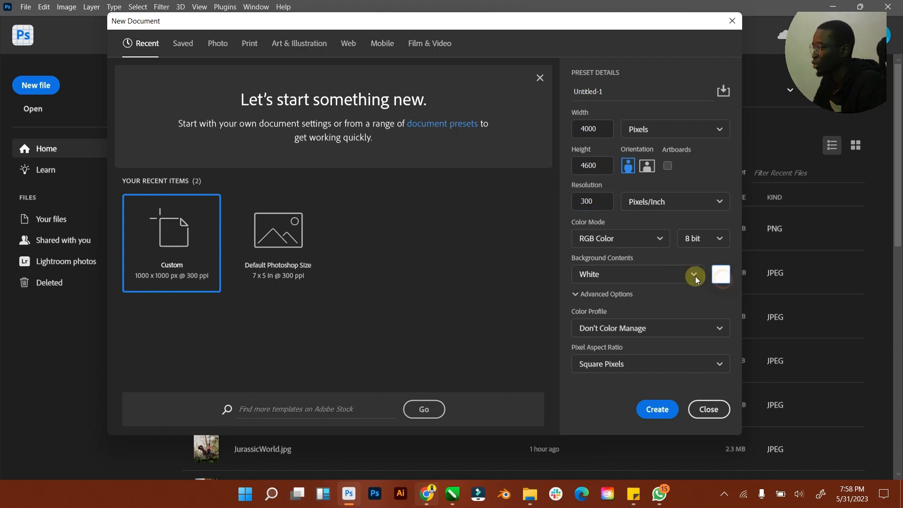
{"action": "left_click_drag", "start_coordinate": [417, 190], "coordinate": [474, 289]}
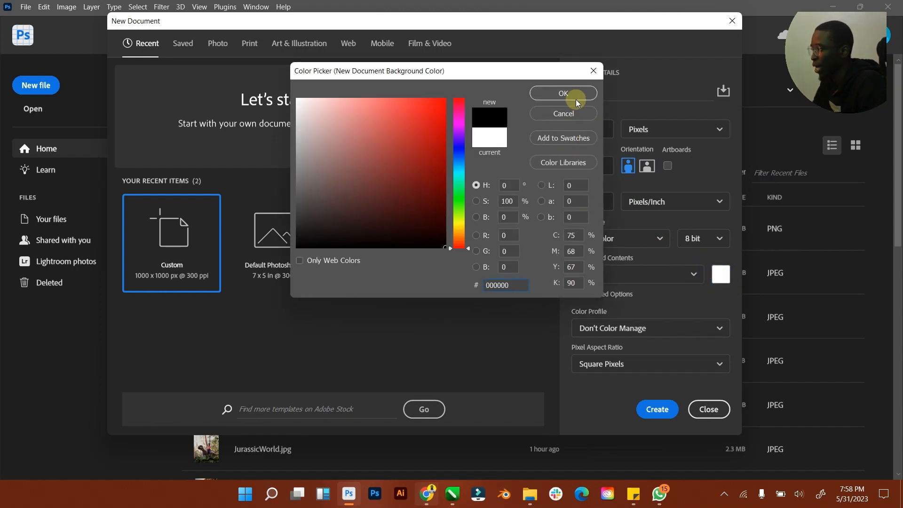
{"action": "left_click", "coordinate": [568, 94]}
Step: Name the new document "Zendaya Warrior Queen" and create it
{"action": "left_click", "coordinate": [658, 411]}
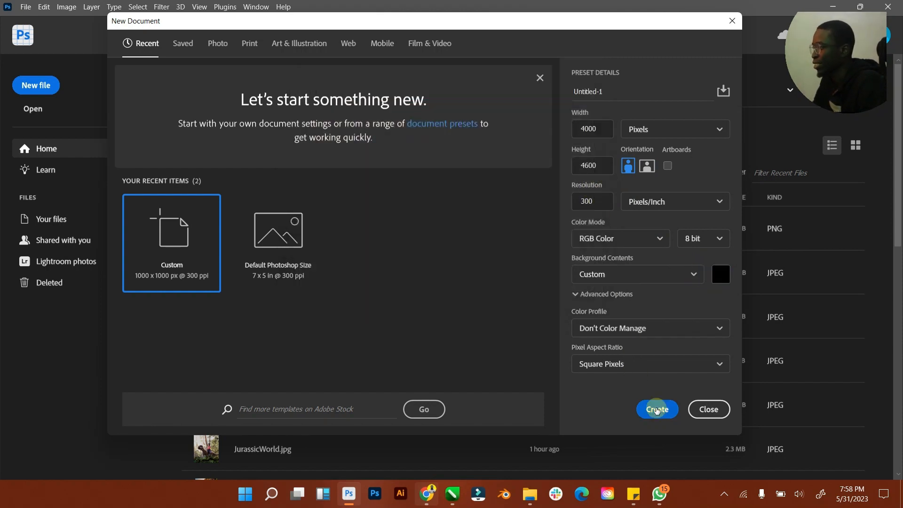
{"action": "left_click_drag", "start_coordinate": [619, 92], "coordinate": [552, 94]}
{"action": "type", "text": "Zendaya Warrior Queen"}
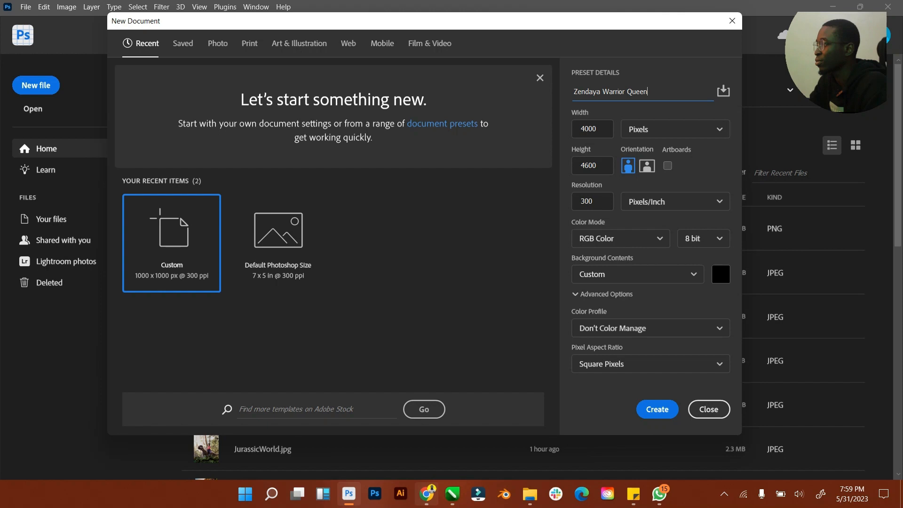
{"action": "key", "text": "Return"}
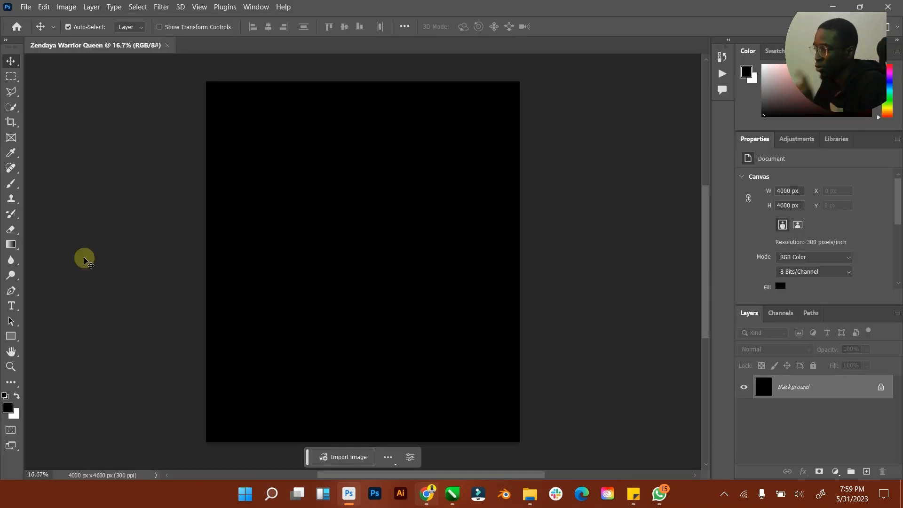
{"action": "left_click", "coordinate": [11, 367]}
{"action": "left_click_drag", "start_coordinate": [362, 292], "coordinate": [363, 292]}
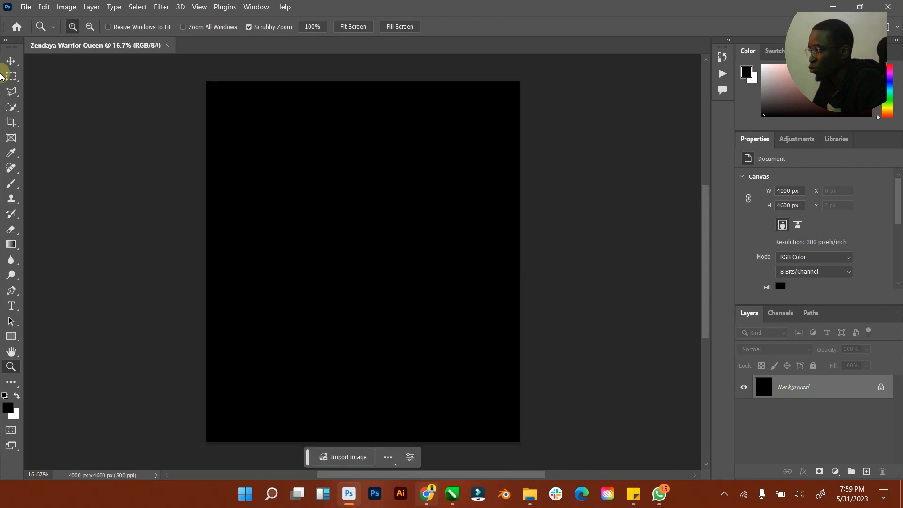
{"action": "left_click", "coordinate": [11, 62]}
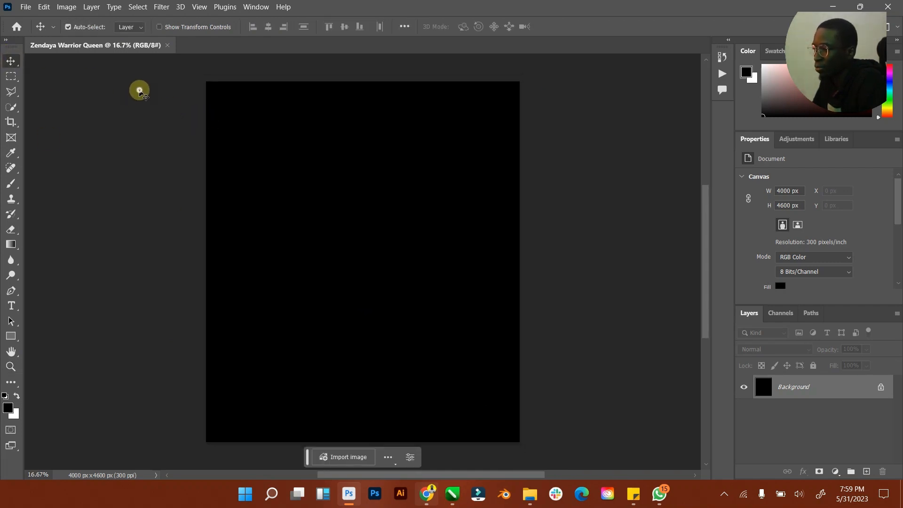
Step: Try black for the area surrounding the canvas, and settle on dark gray
{"action": "right_click", "coordinate": [139, 90]}
{"action": "left_click", "coordinate": [158, 106]}
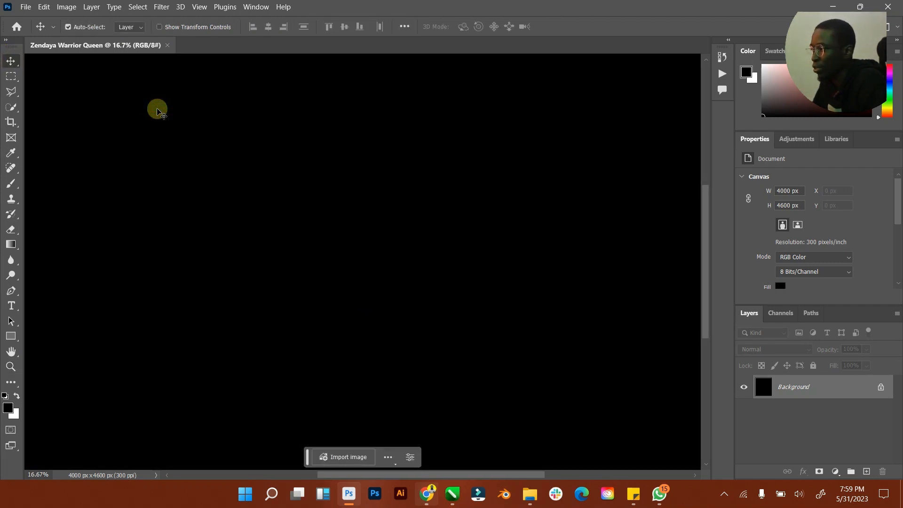
{"action": "right_click", "coordinate": [158, 110]}
{"action": "left_click", "coordinate": [183, 137]}
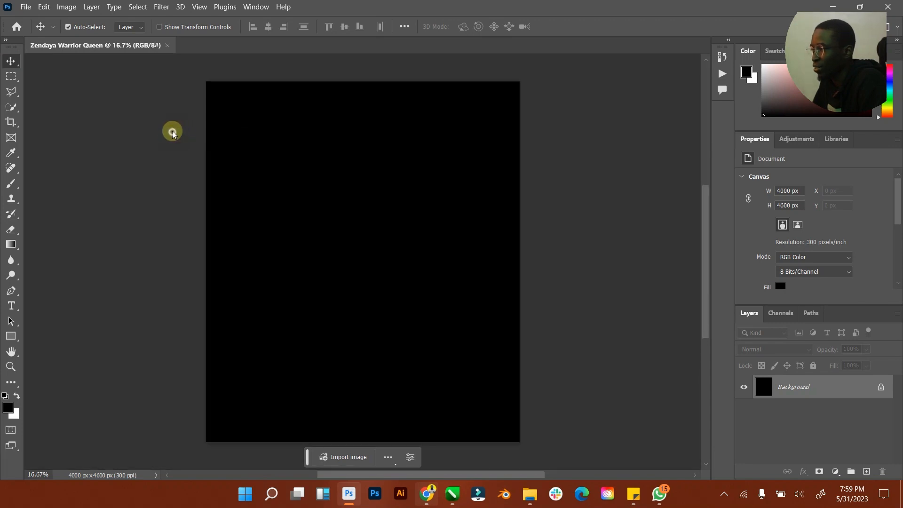
{"action": "right_click", "coordinate": [172, 133]}
{"action": "left_click", "coordinate": [175, 114]}
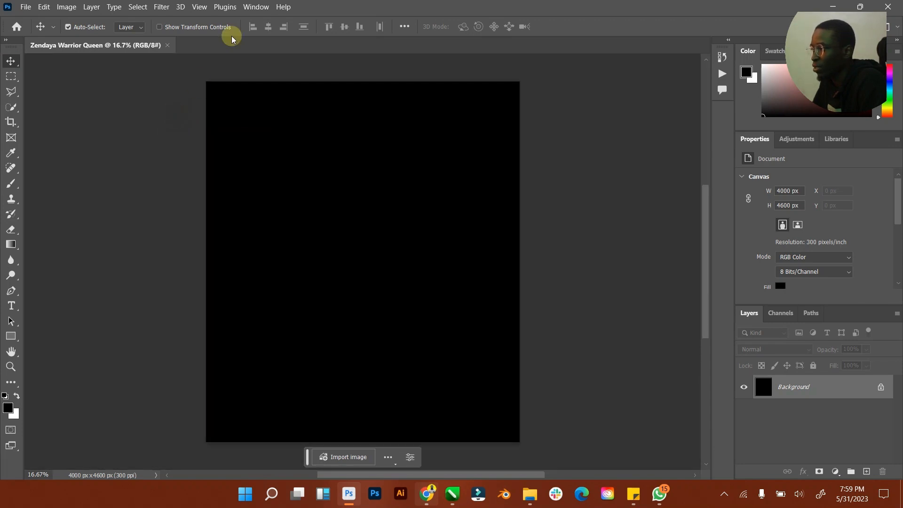
Step: Change the interface colour theme to the darkest option in the Interface preferences and return to the Move tool
{"action": "left_click", "coordinate": [255, 7]}
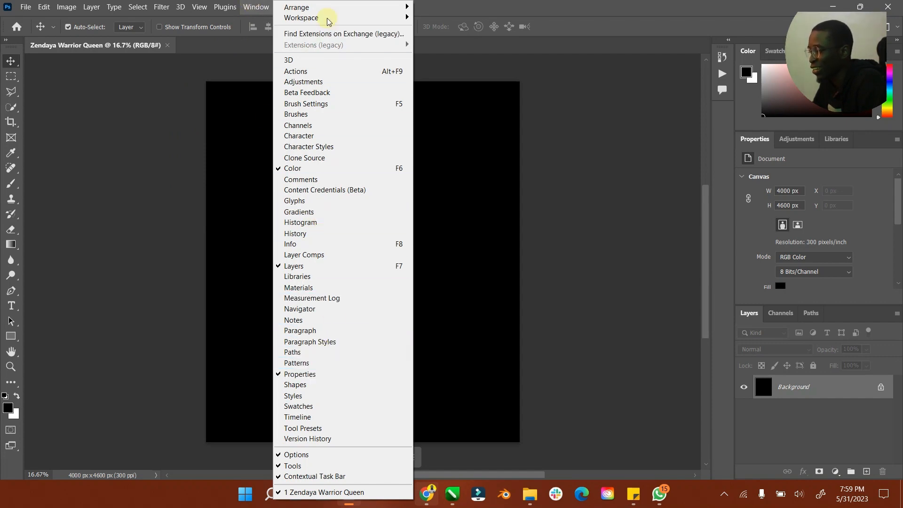
{"action": "mouse_move", "coordinate": [336, 18]}
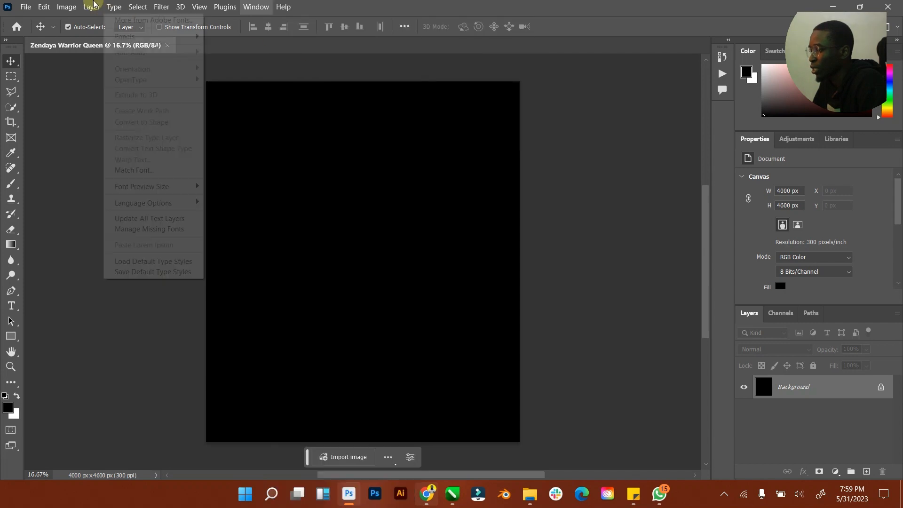
{"action": "mouse_move", "coordinate": [44, 7]}
{"action": "mouse_move", "coordinate": [145, 473]}
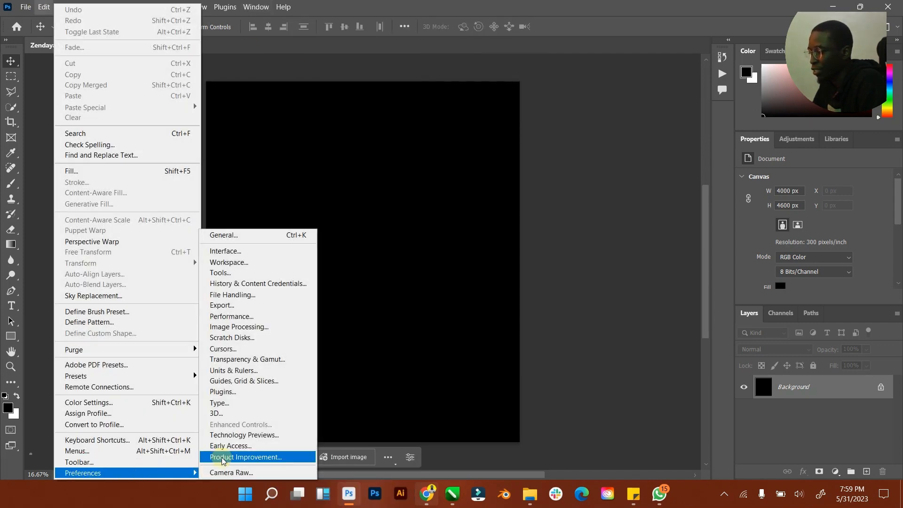
{"action": "left_click", "coordinate": [243, 252]}
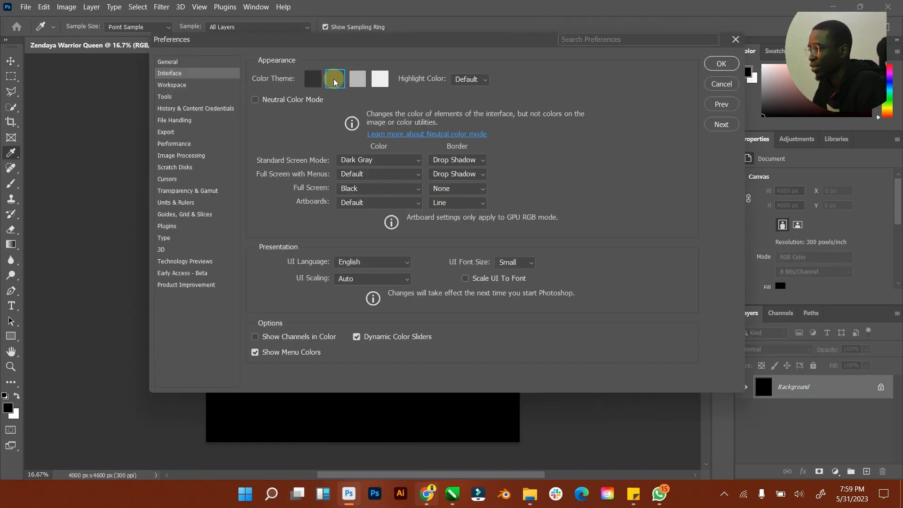
{"action": "left_click", "coordinate": [314, 82]}
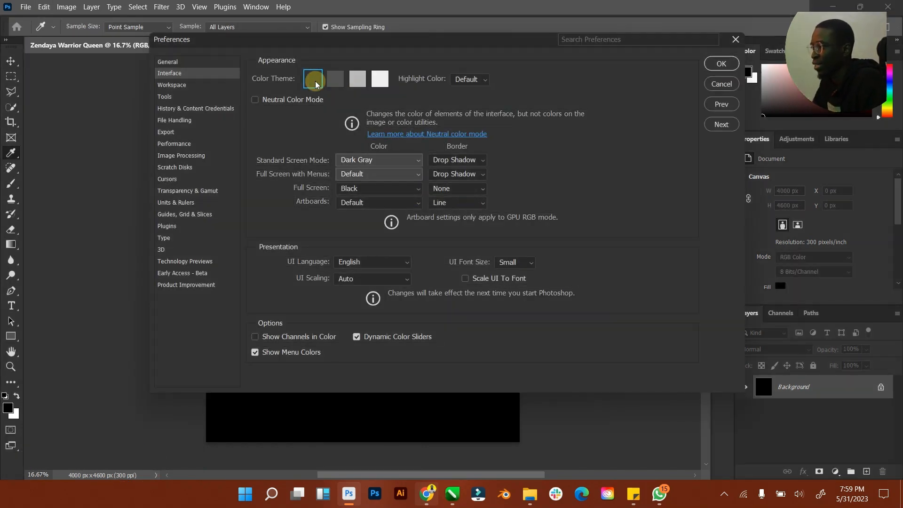
{"action": "left_click", "coordinate": [721, 64]}
{"action": "key", "text": "v"}
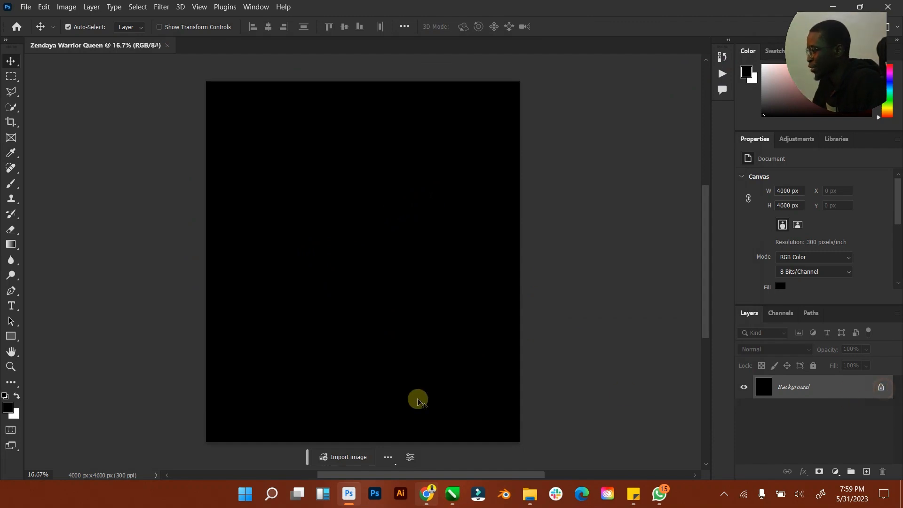
Step: Place the upscaled Wonder Woman image from Downloads into the document, centred at full canvas height, and commit it
{"action": "mouse_move", "coordinate": [527, 492]}
{"action": "left_click", "coordinate": [521, 445]}
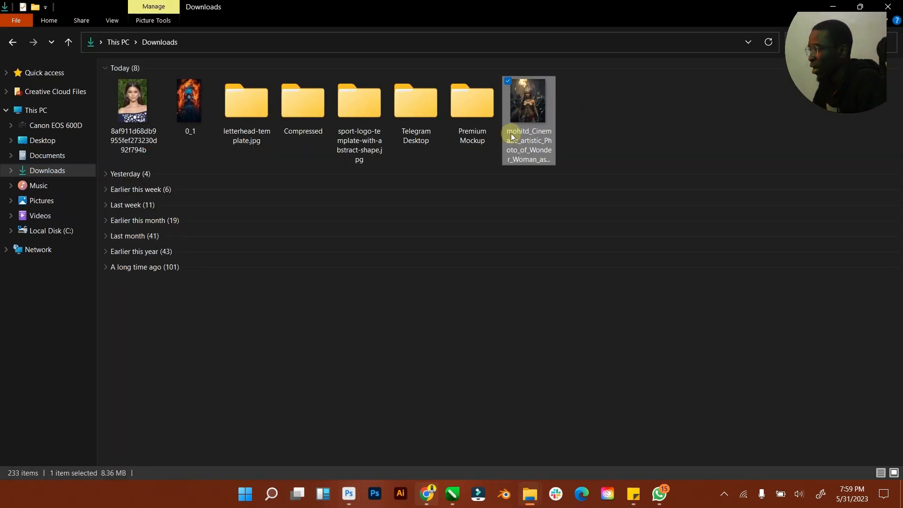
{"action": "left_click_drag", "start_coordinate": [512, 137], "coordinate": [375, 312]}
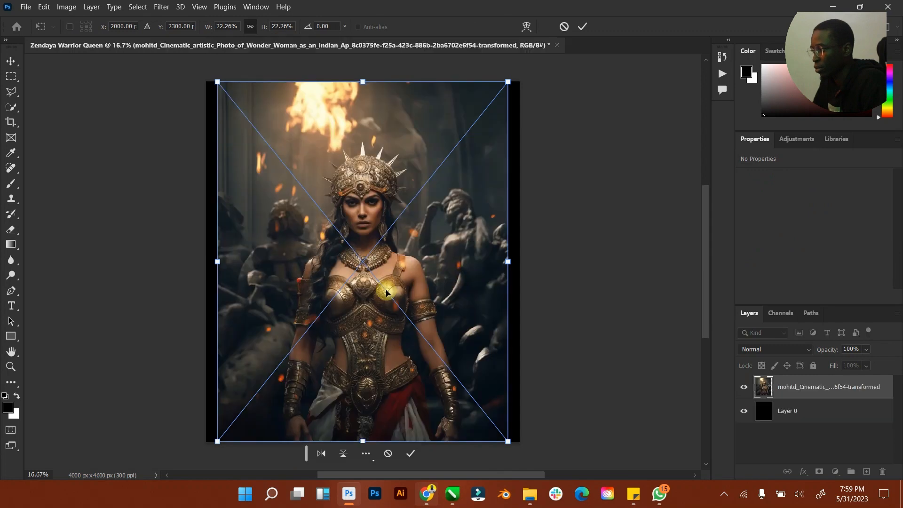
{"action": "left_click", "coordinate": [587, 26]}
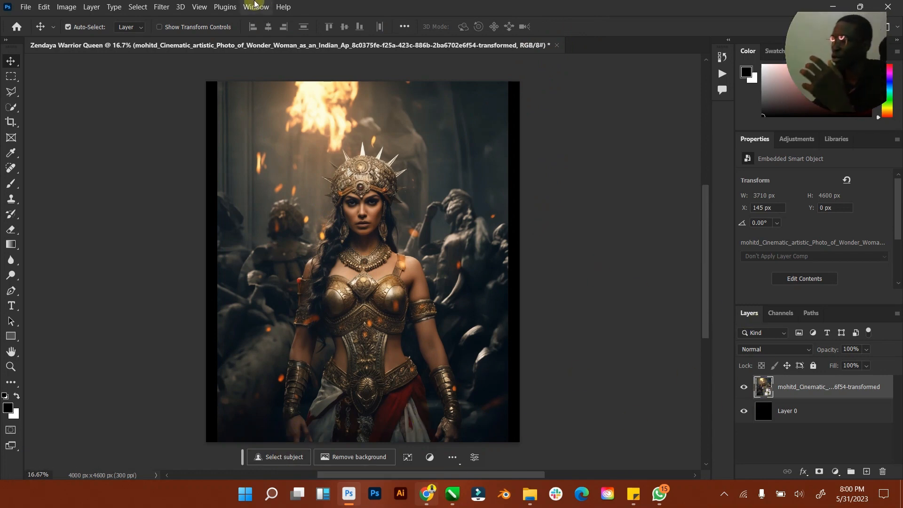
Step: Select the warrior woman in the placed image as the subject
{"action": "left_click", "coordinate": [138, 7]}
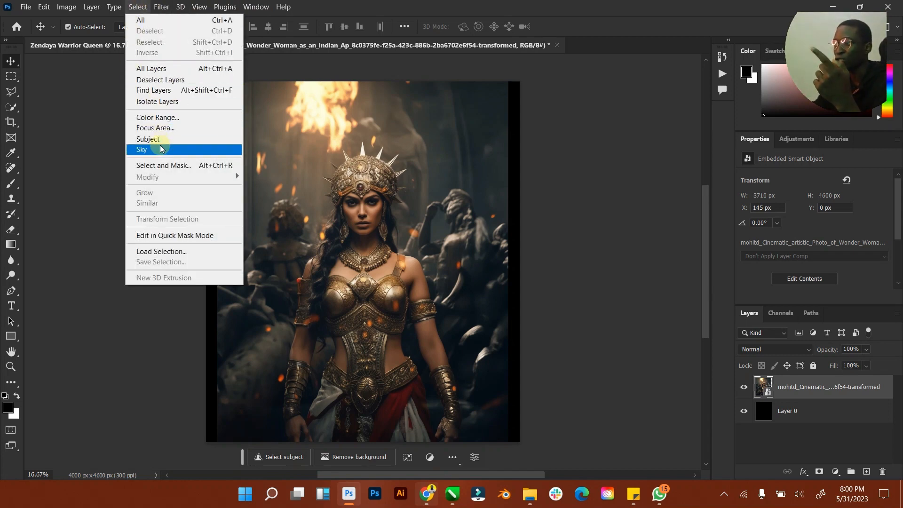
{"action": "left_click", "coordinate": [128, 360]}
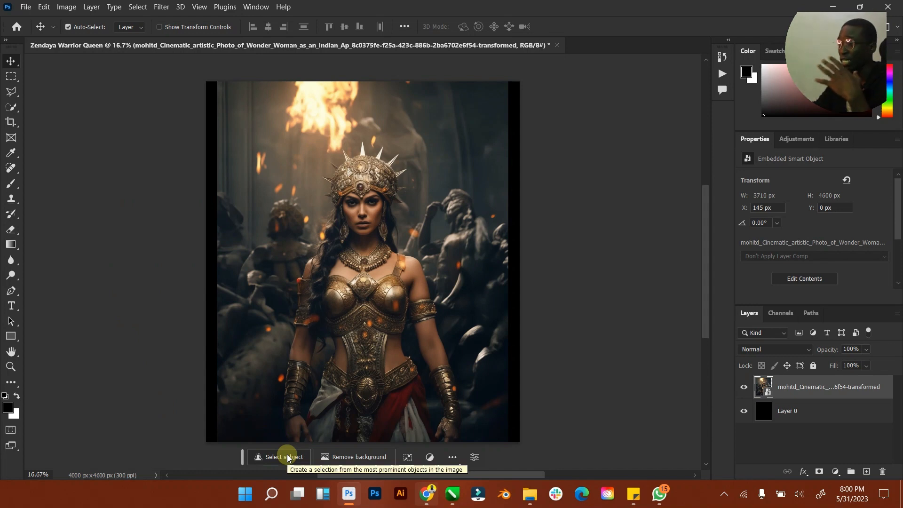
{"action": "left_click", "coordinate": [138, 7]}
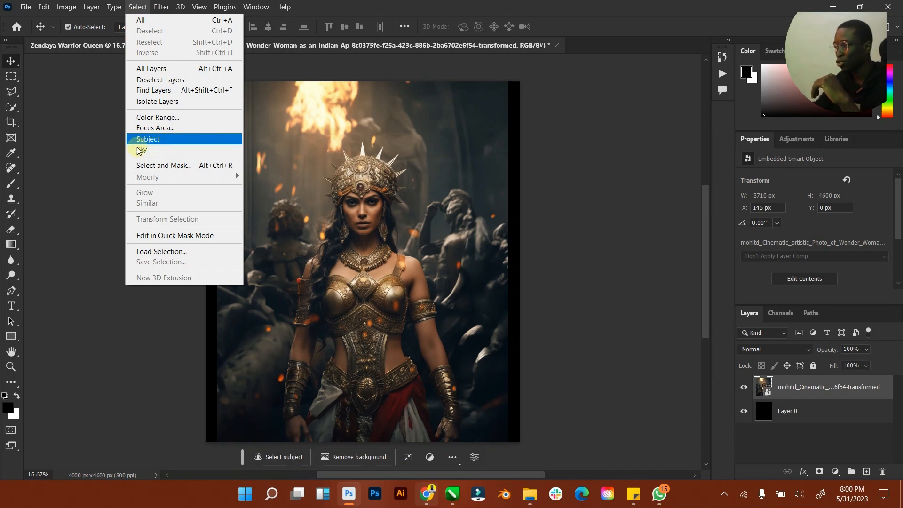
{"action": "left_click", "coordinate": [76, 188]}
{"action": "left_click", "coordinate": [10, 107]}
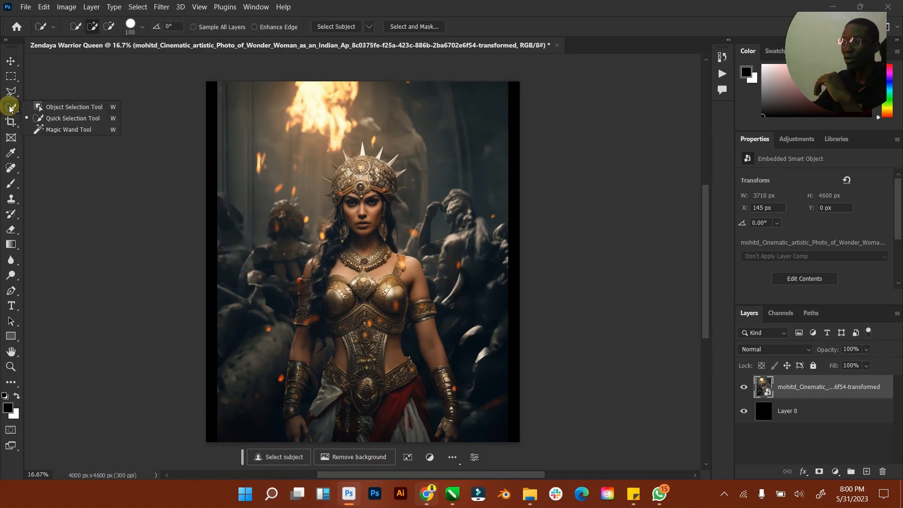
{"action": "left_click", "coordinate": [10, 62]}
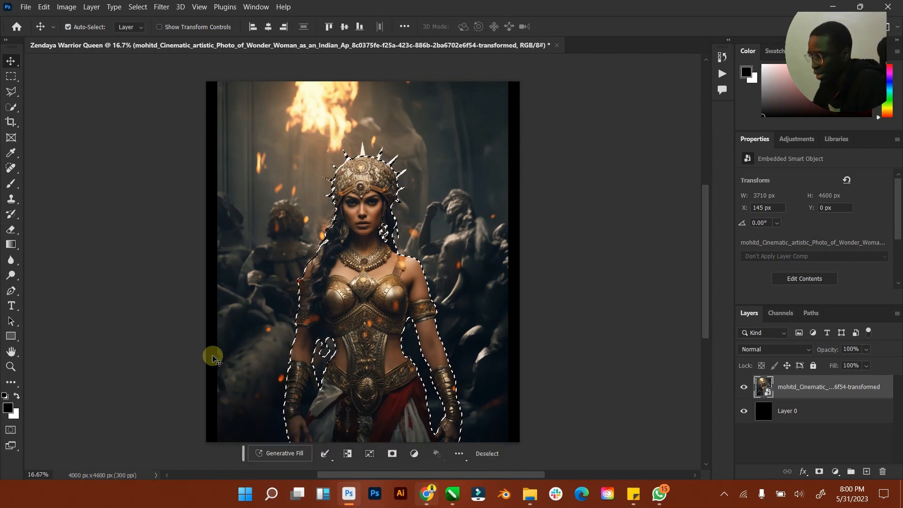
Step: Subtract the background gap between the bracered arm and the torso from the selection with the Polygonal Lasso, following the bracer, hand and skirt edges
{"action": "left_click", "coordinate": [9, 368]}
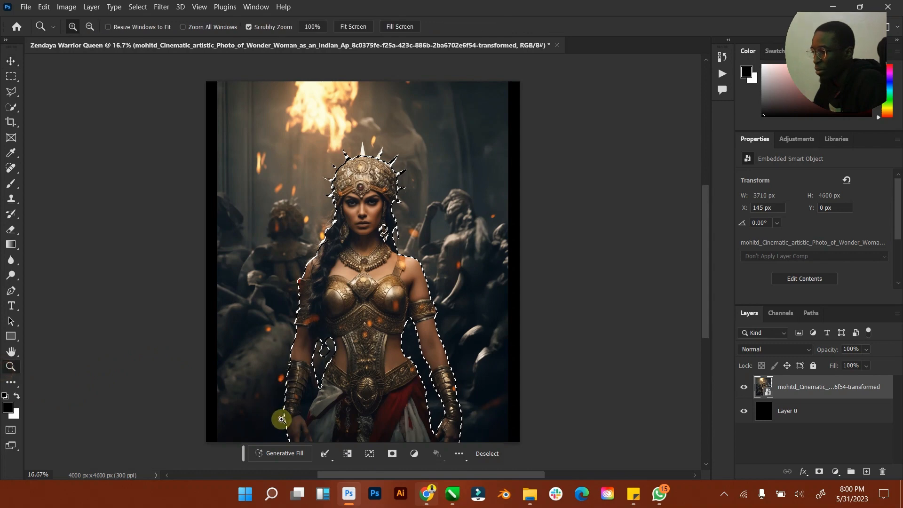
{"action": "left_click_drag", "start_coordinate": [313, 420], "coordinate": [295, 253]}
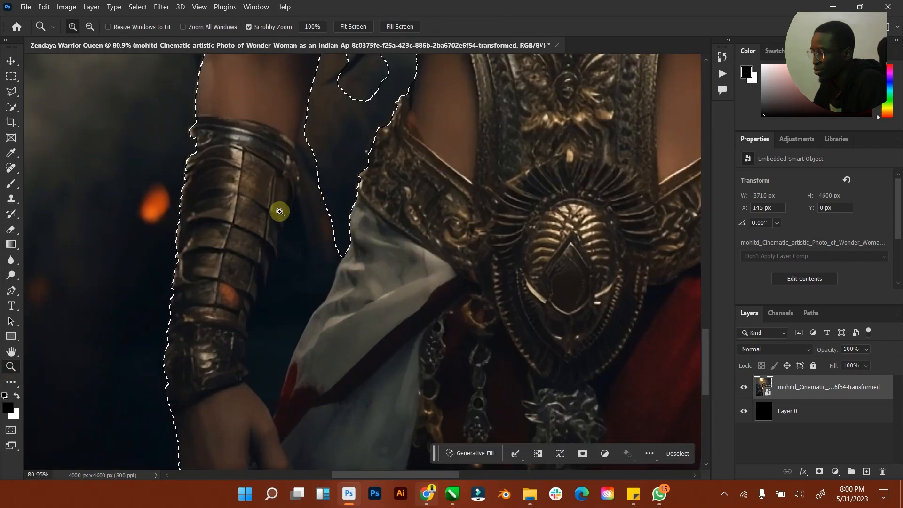
{"action": "scroll", "coordinate": [289, 303], "scroll_direction": "down", "scroll_amount": 2}
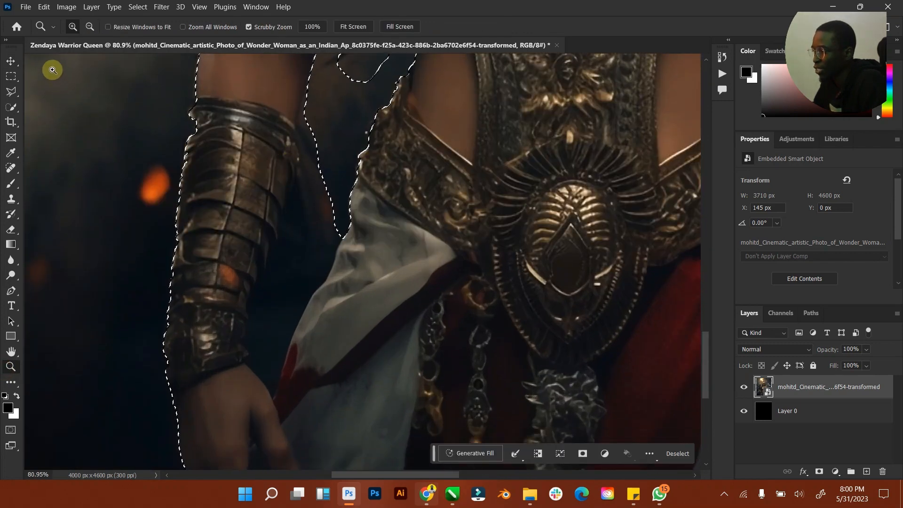
{"action": "left_click", "coordinate": [11, 91]}
{"action": "left_click", "coordinate": [102, 27]}
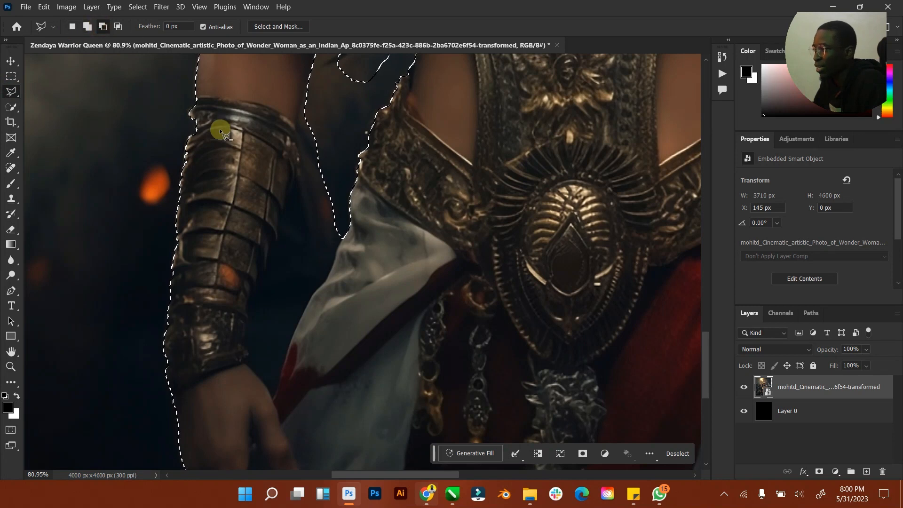
{"action": "left_click", "coordinate": [346, 236]}
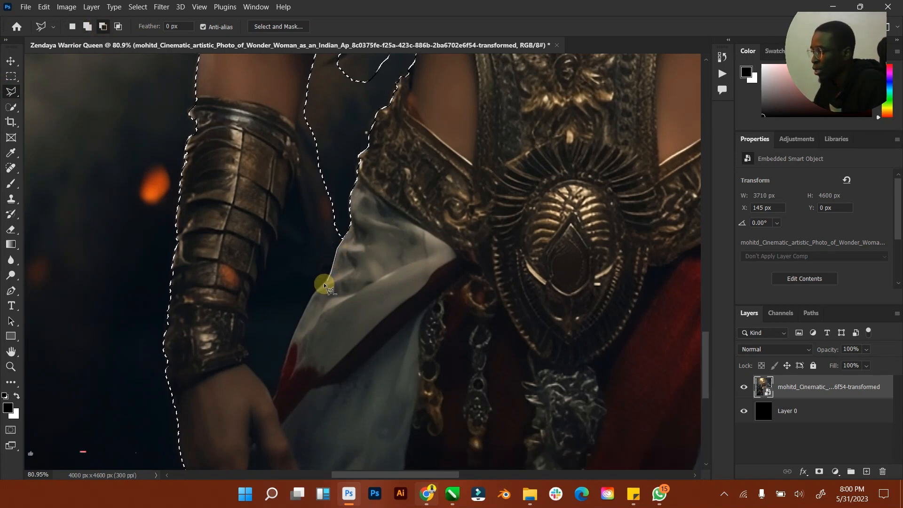
{"action": "left_click", "coordinate": [311, 296]}
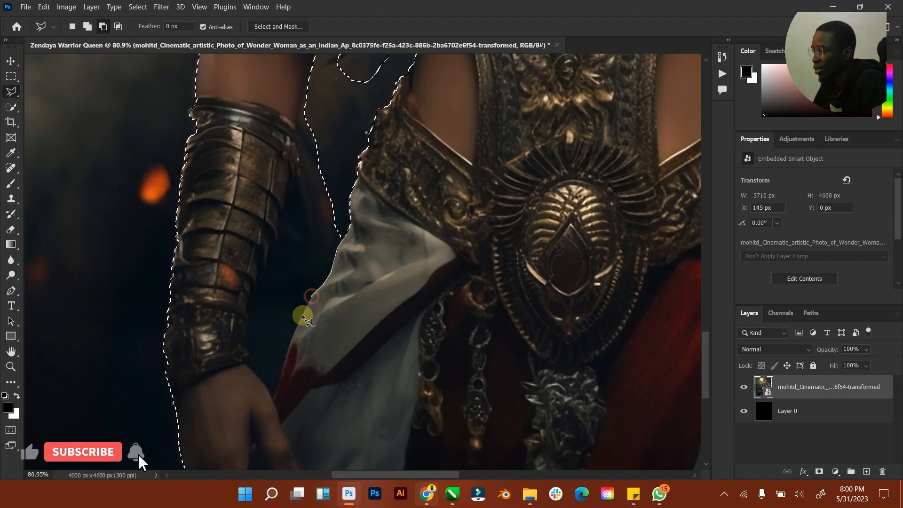
{"action": "left_click", "coordinate": [274, 400]}
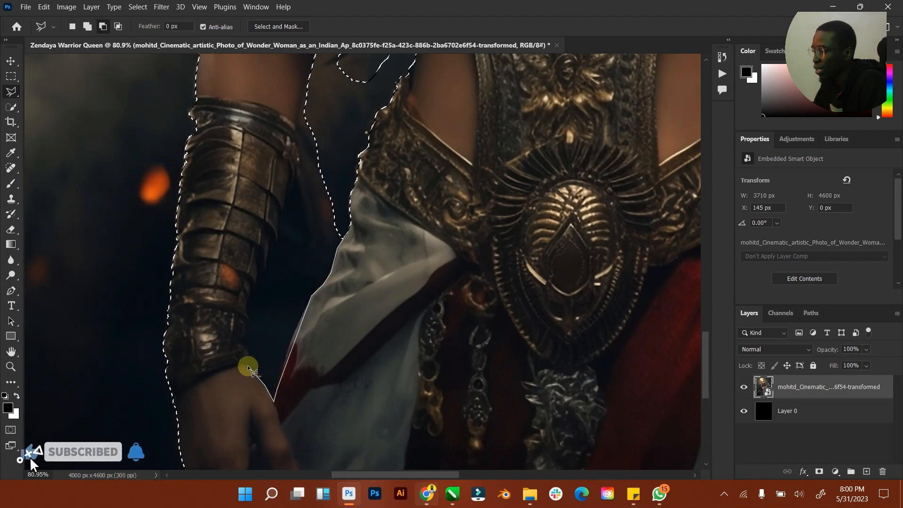
{"action": "left_click", "coordinate": [242, 342]}
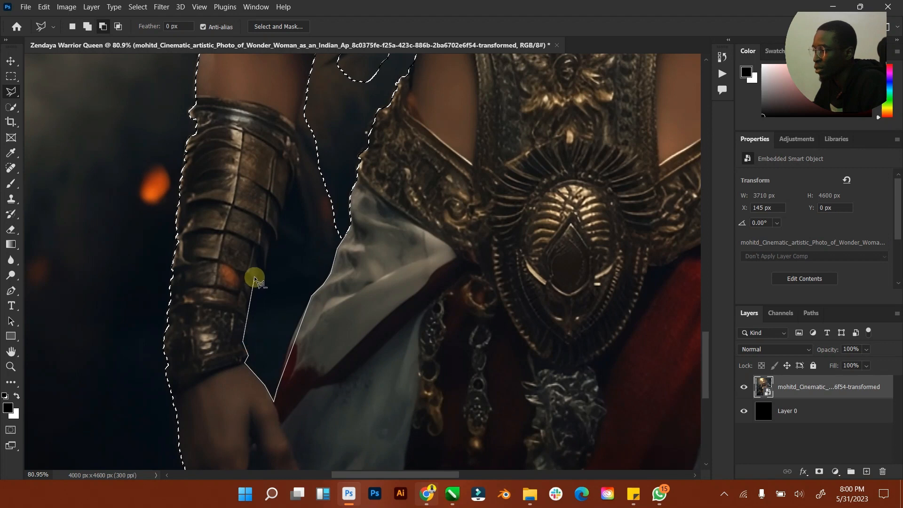
{"action": "left_click", "coordinate": [264, 265]}
{"action": "left_click", "coordinate": [269, 236]}
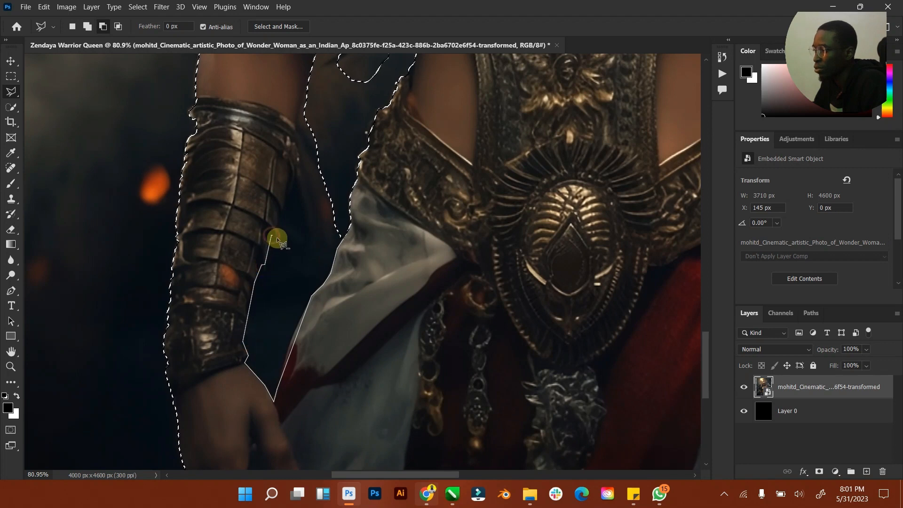
{"action": "left_click", "coordinate": [276, 236]}
{"action": "left_click", "coordinate": [290, 188]}
{"action": "left_click", "coordinate": [299, 158]}
{"action": "left_click", "coordinate": [296, 132]}
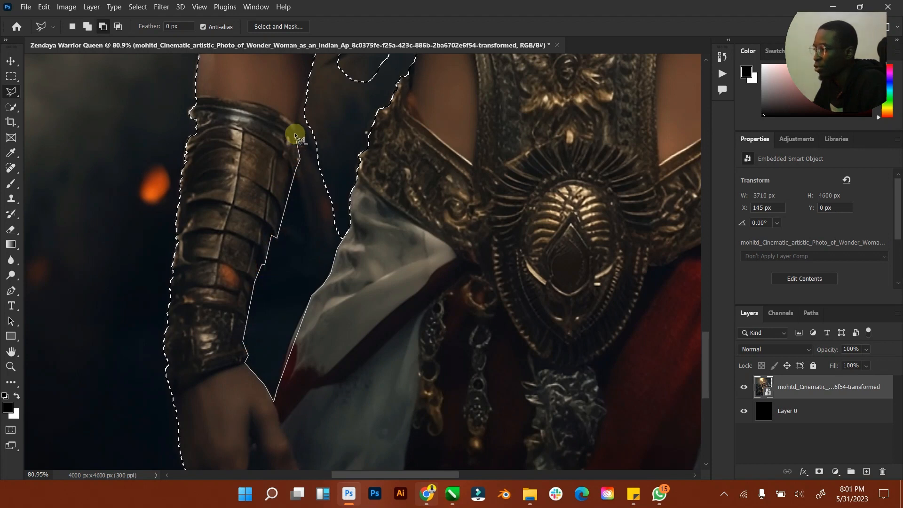
{"action": "scroll", "coordinate": [301, 108], "scroll_direction": "up", "scroll_amount": 5}
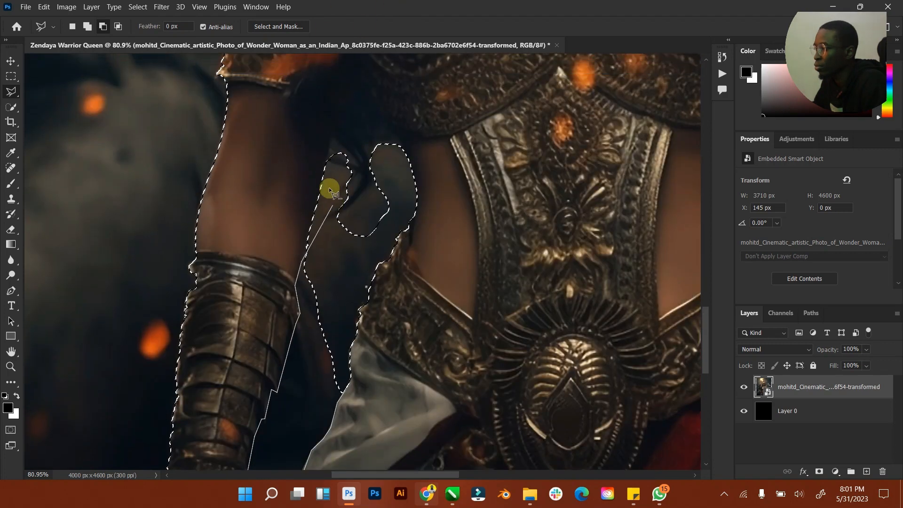
{"action": "left_click", "coordinate": [325, 174]}
{"action": "left_click", "coordinate": [335, 133]}
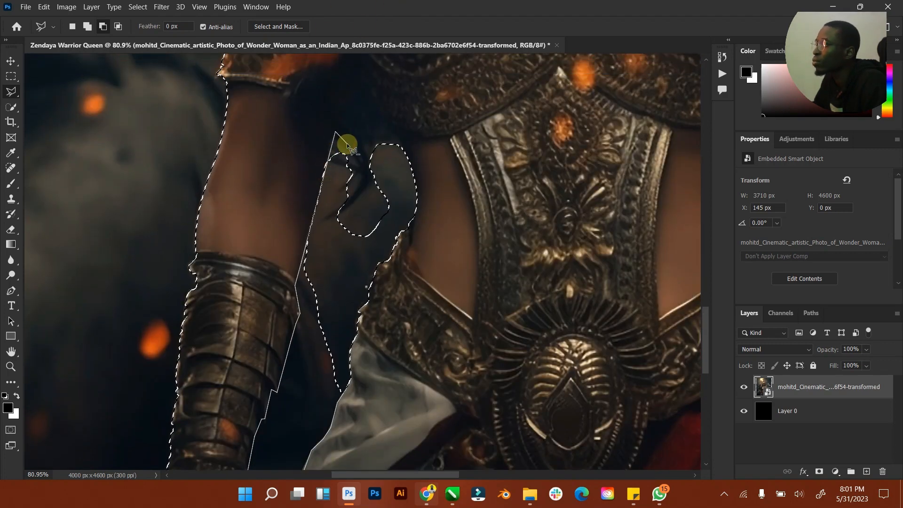
{"action": "left_click", "coordinate": [361, 159]}
{"action": "left_click", "coordinate": [353, 122]}
{"action": "left_click", "coordinate": [375, 112]}
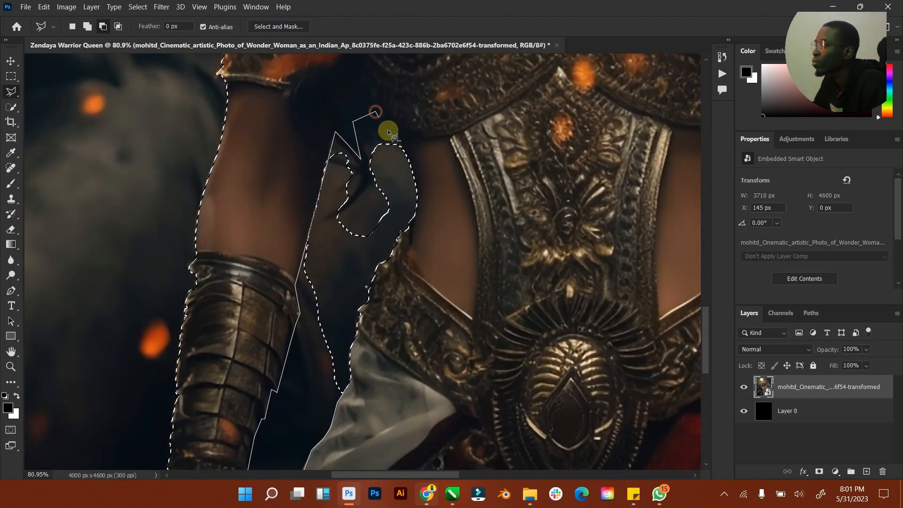
{"action": "left_click", "coordinate": [408, 181]}
{"action": "left_click", "coordinate": [376, 249]}
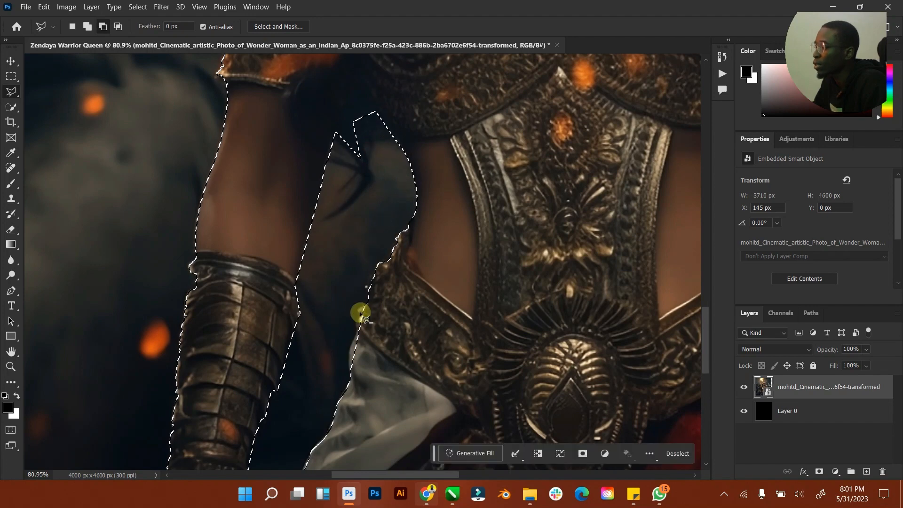
Step: Add the missed edge of the belt and white skirt beside the gap back to the selection with the Polygonal Lasso
{"action": "left_click", "coordinate": [81, 27]}
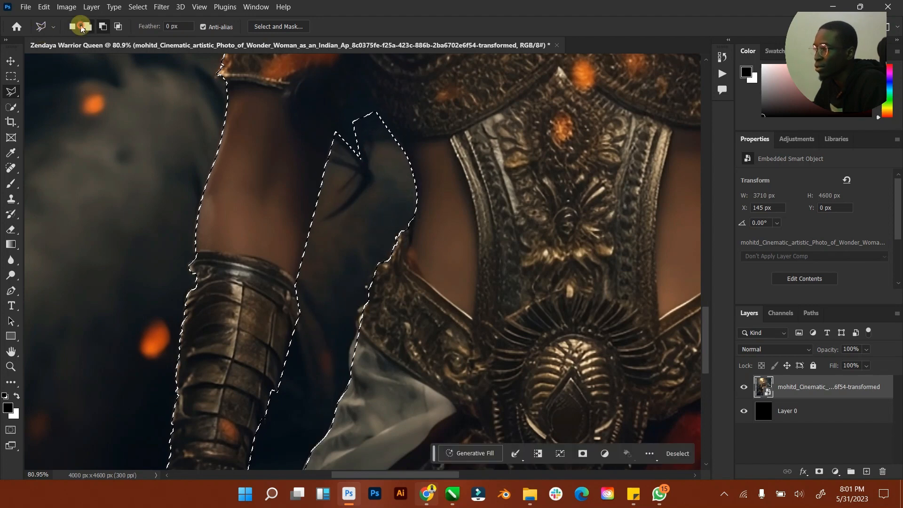
{"action": "left_click", "coordinate": [363, 407]}
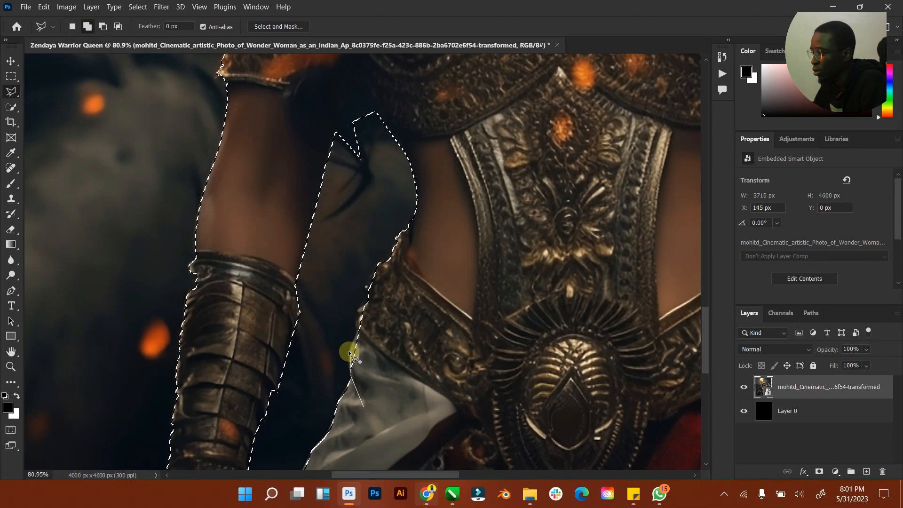
{"action": "left_click", "coordinate": [354, 312]}
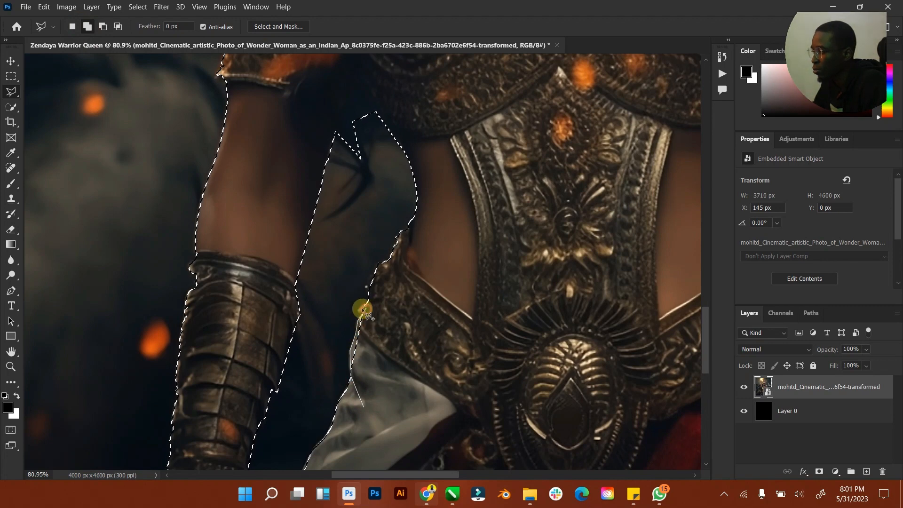
{"action": "left_click", "coordinate": [365, 308]}
{"action": "left_click", "coordinate": [371, 276]}
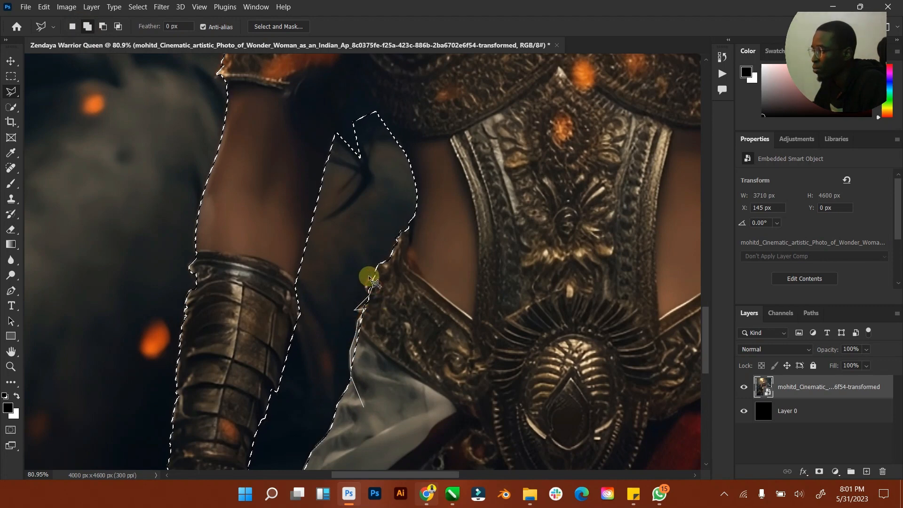
{"action": "double_click", "coordinate": [398, 267]}
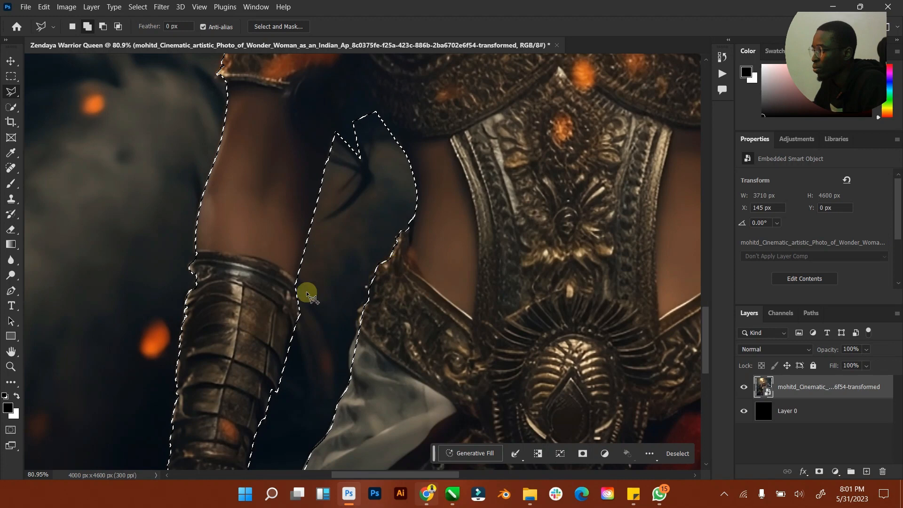
Step: Refine the woman's selection in Select and Mask with Smooth 8, Contrast 28% and Shift Edge -14%
{"action": "double_click", "coordinate": [11, 351]}
{"action": "left_click", "coordinate": [11, 366]}
{"action": "left_click_drag", "start_coordinate": [367, 181], "coordinate": [367, 181]}
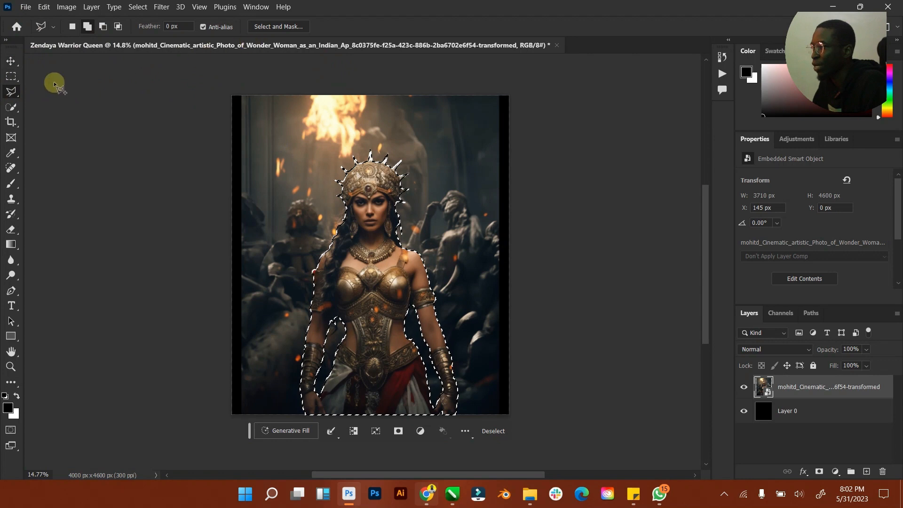
{"action": "left_click", "coordinate": [277, 27]}
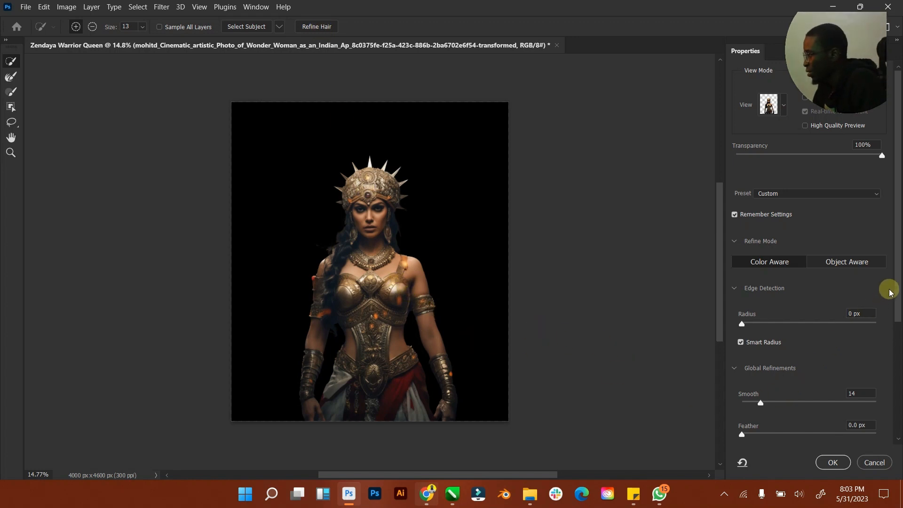
{"action": "scroll", "coordinate": [888, 282], "scroll_direction": "down", "scroll_amount": 4}
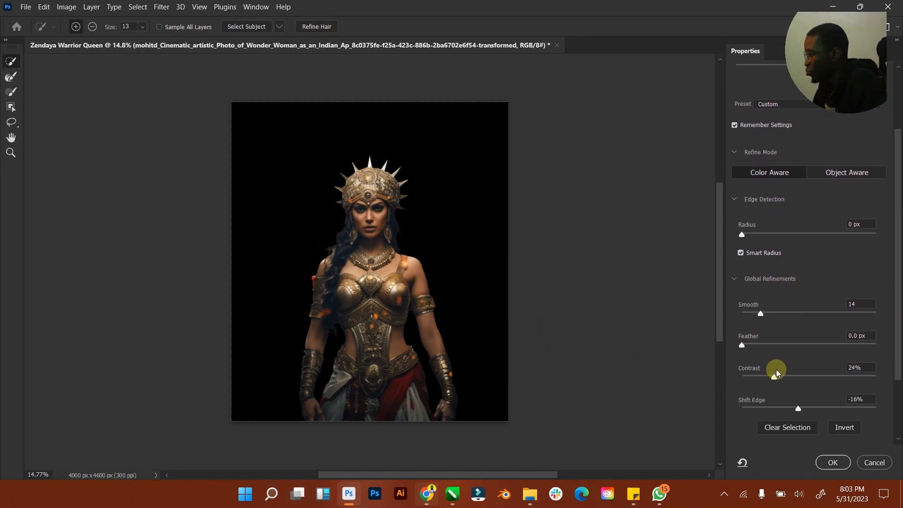
{"action": "left_click_drag", "start_coordinate": [779, 381], "coordinate": [781, 381]}
{"action": "left_click", "coordinate": [760, 315]}
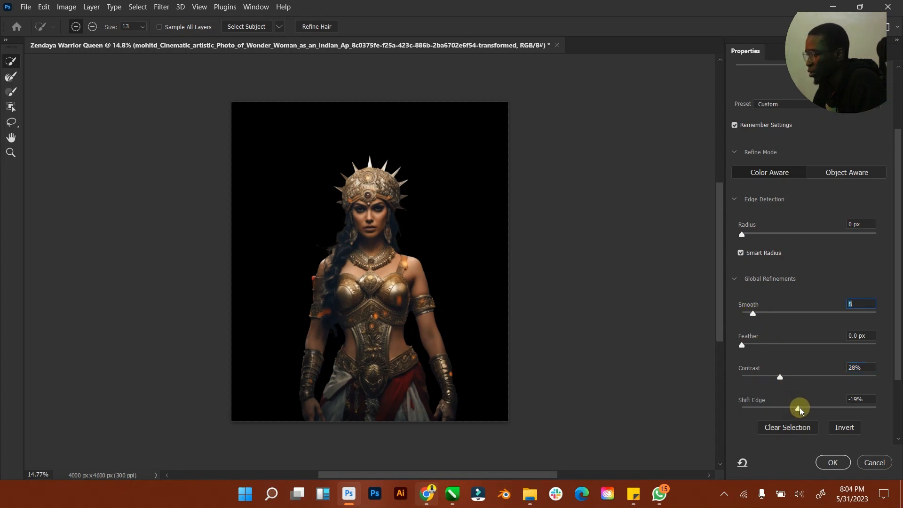
{"action": "left_click_drag", "start_coordinate": [800, 409], "coordinate": [797, 408]}
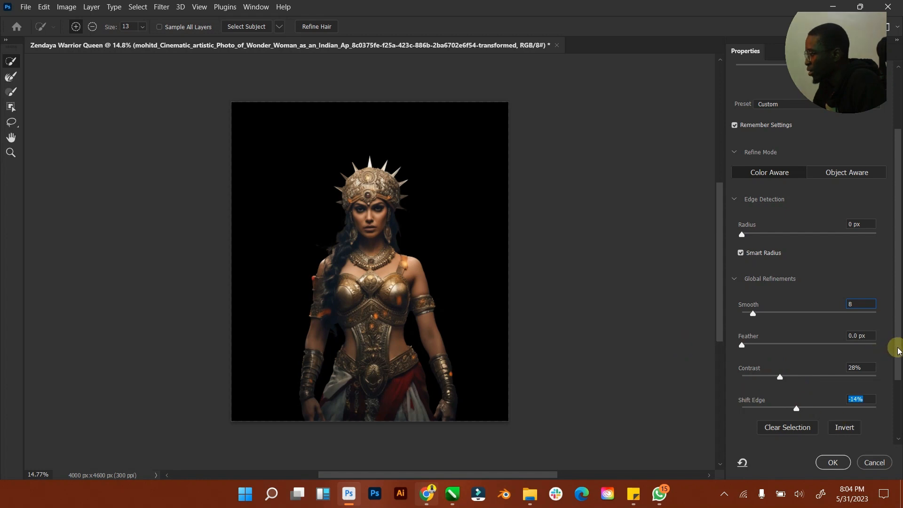
Step: Turn on Decontaminate Colors and output the refined selection as a new masked copy of the image layer
{"action": "left_click", "coordinate": [899, 401]}
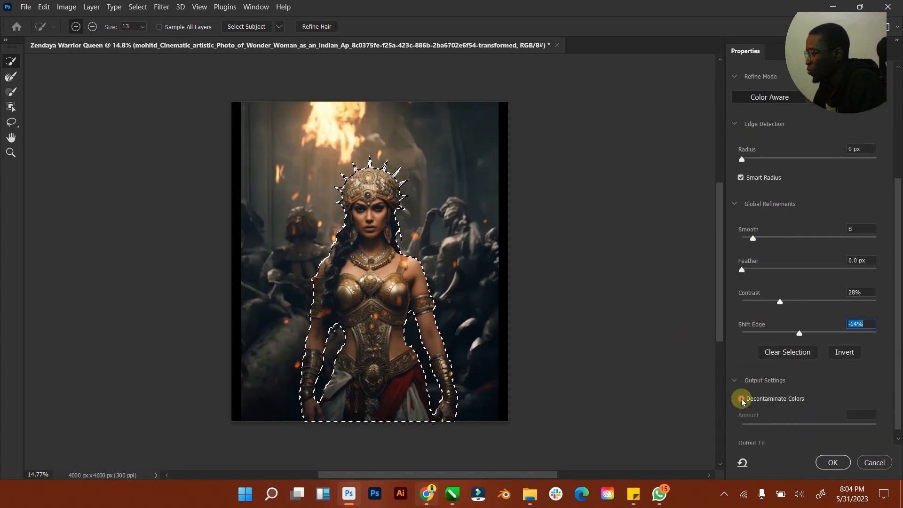
{"action": "left_click", "coordinate": [741, 399]}
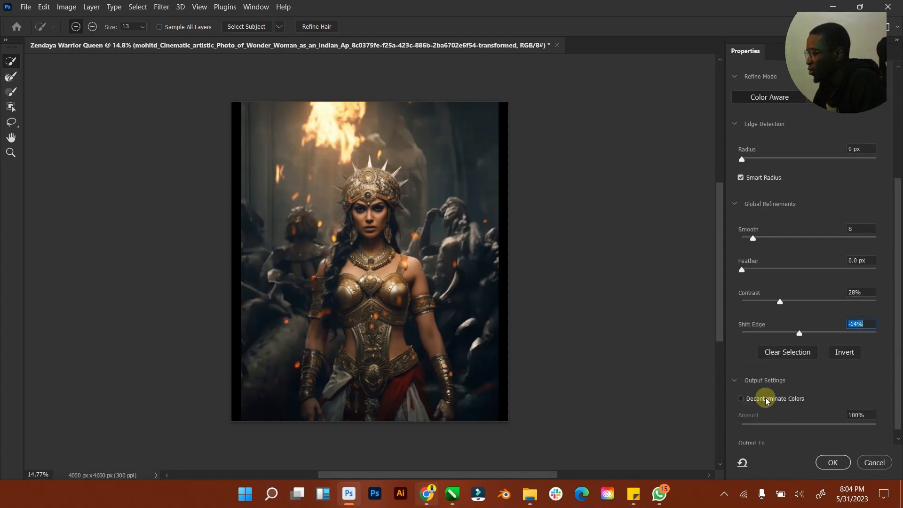
{"action": "left_click", "coordinate": [835, 462]}
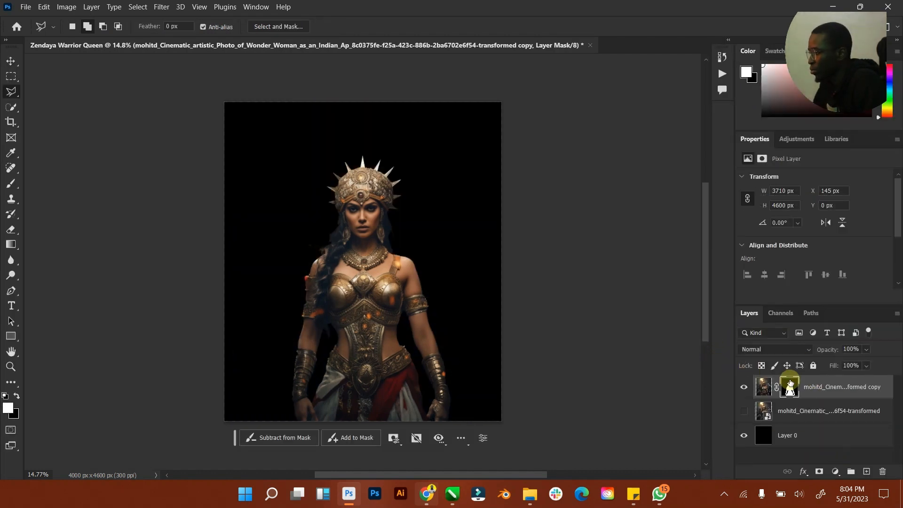
Step: Apply the layer mask on the cutout copy and return to the Move tool
{"action": "right_click", "coordinate": [790, 390]}
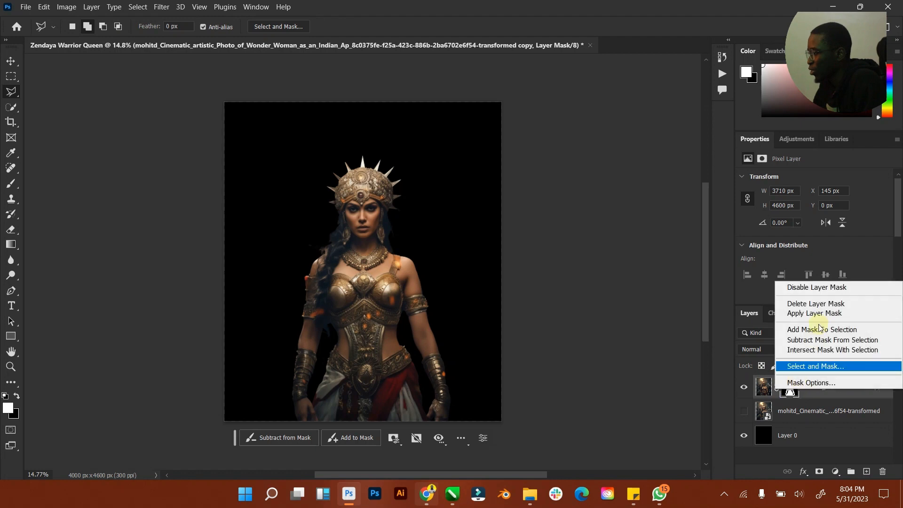
{"action": "left_click", "coordinate": [795, 314]}
{"action": "left_click", "coordinate": [11, 61]}
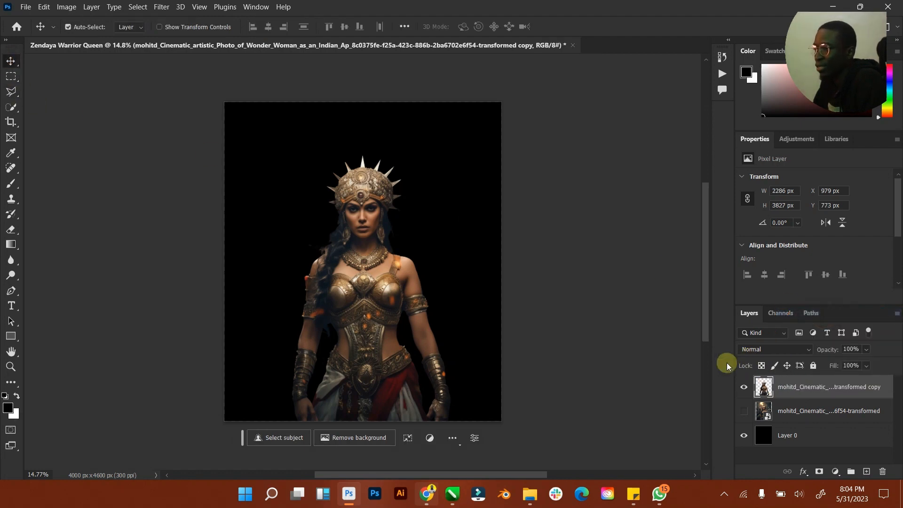
Step: Show the original image layer, hide the cutout copy above it, and make the original layer active
{"action": "left_click", "coordinate": [744, 412]}
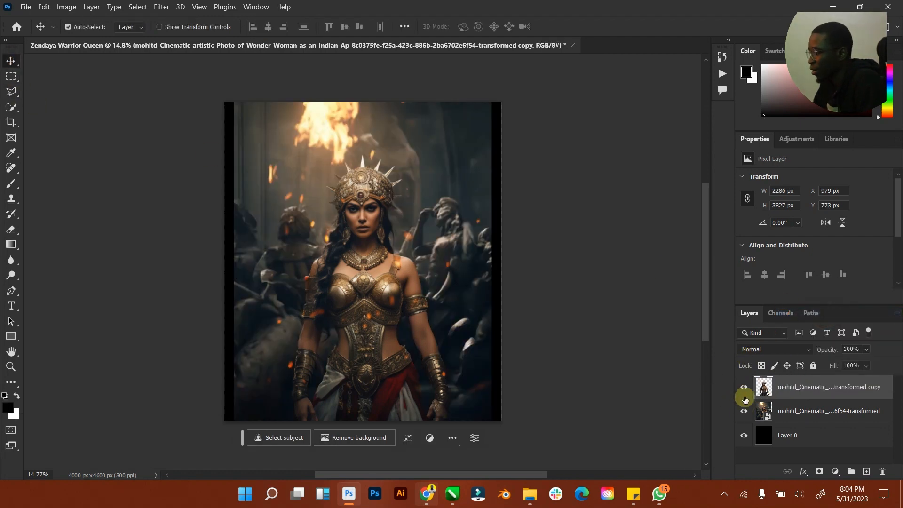
{"action": "left_click", "coordinate": [745, 389]}
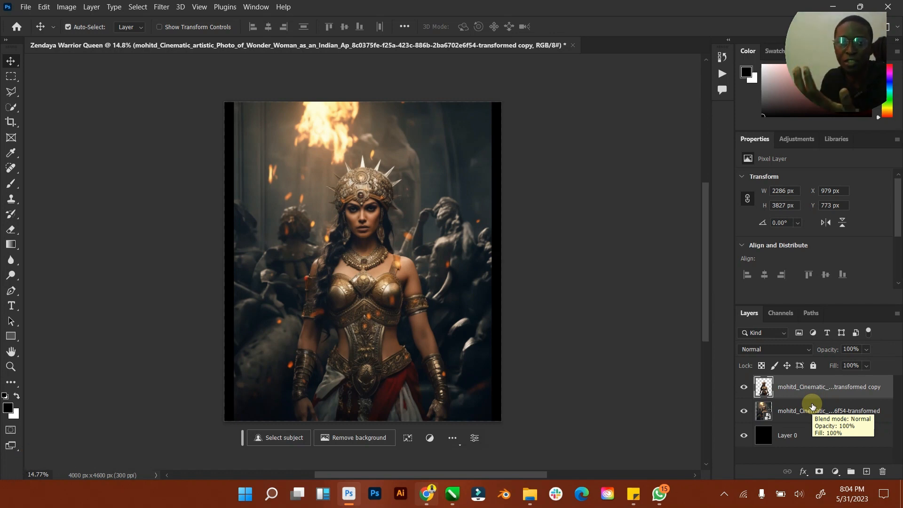
{"action": "left_click", "coordinate": [745, 389]}
{"action": "left_click", "coordinate": [810, 413]}
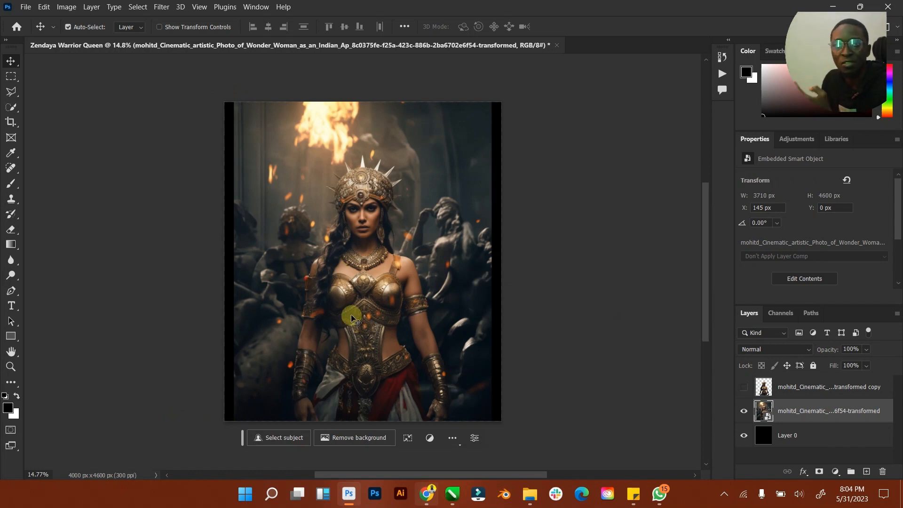
Step: Outline the canvas's black side strips and thin top edge with the Polygonal Lasso, overlapping slightly into the picture and leaving its centre unselected
{"action": "left_click", "coordinate": [10, 90]}
{"action": "left_click", "coordinate": [240, 106]}
{"action": "left_click", "coordinate": [242, 436]}
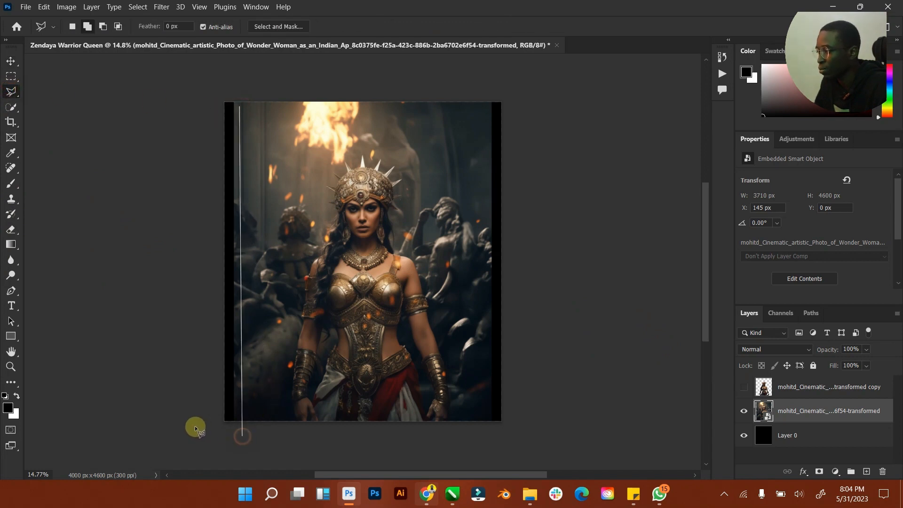
{"action": "left_click", "coordinate": [195, 426]}
{"action": "left_click", "coordinate": [206, 78]}
{"action": "left_click", "coordinate": [570, 86]}
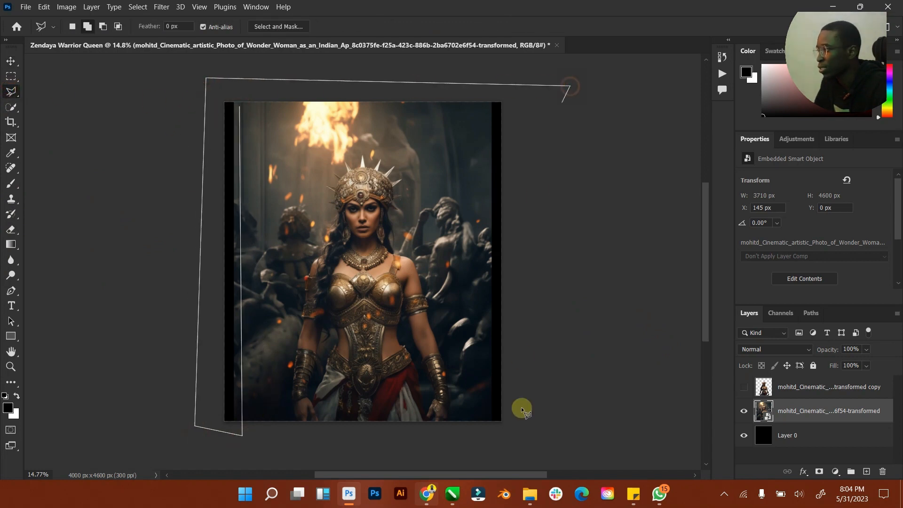
{"action": "left_click", "coordinate": [526, 444]}
{"action": "double_click", "coordinate": [487, 111]}
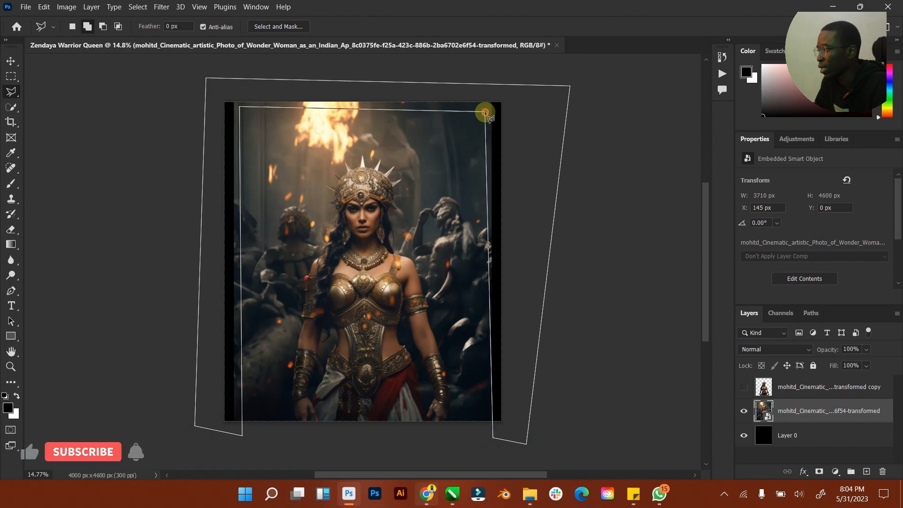
Step: Rasterize the original image layer while keeping the border selection
{"action": "right_click", "coordinate": [458, 146]}
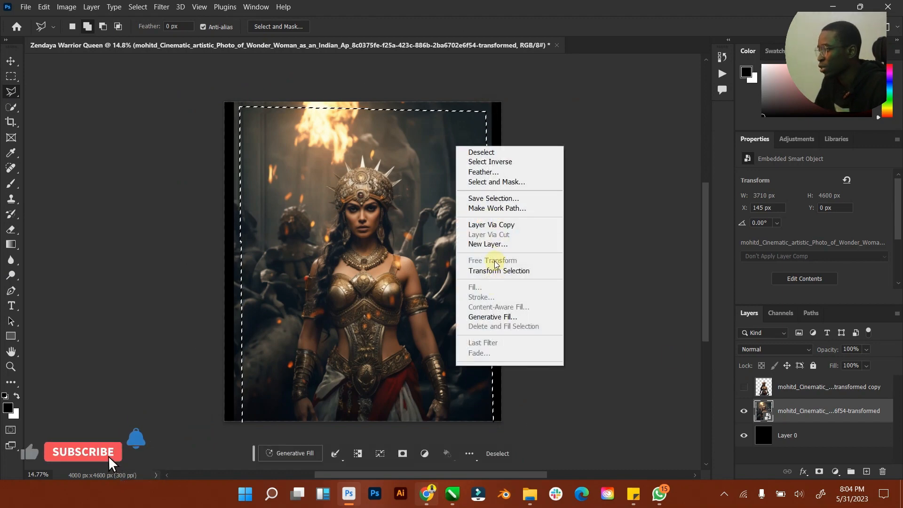
{"action": "right_click", "coordinate": [802, 406]}
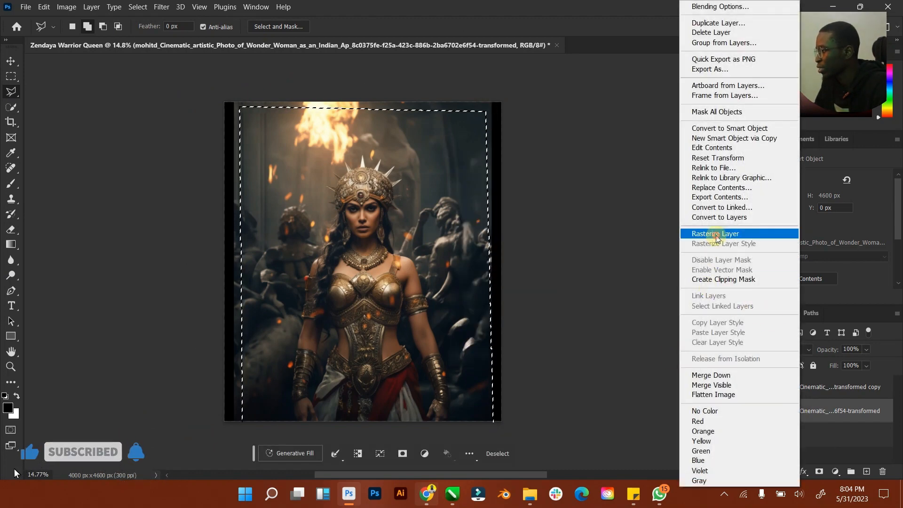
{"action": "left_click", "coordinate": [715, 234]}
Step: Fill the selected border area with Content-Aware at 100% opacity and Color Adaptation, and clear the selection
{"action": "right_click", "coordinate": [446, 144]}
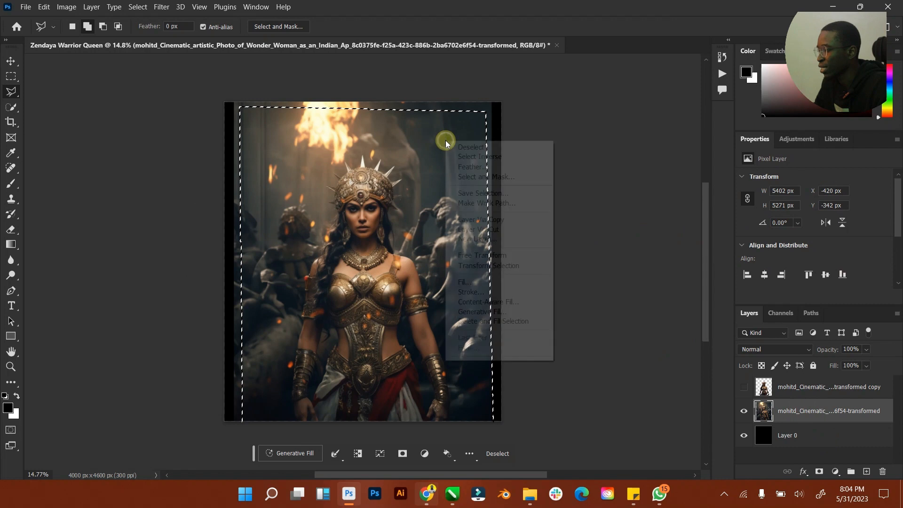
{"action": "left_click", "coordinate": [462, 281]}
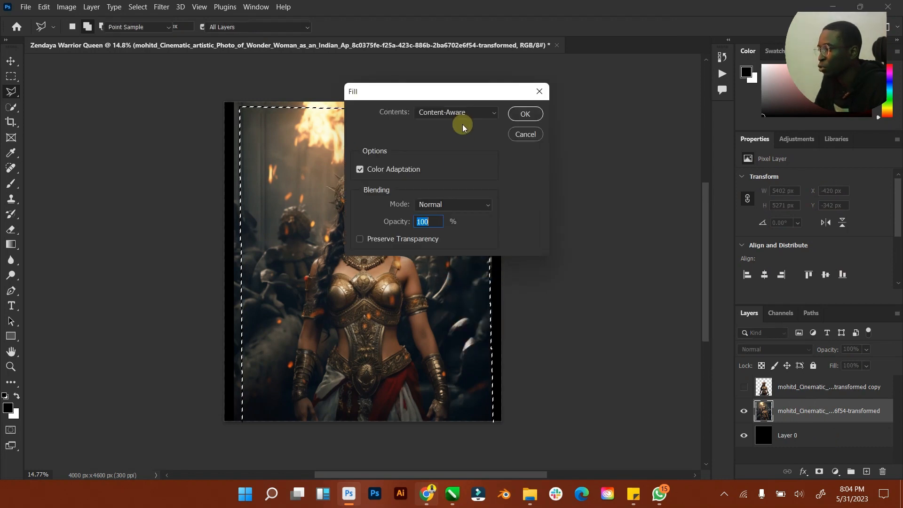
{"action": "left_click", "coordinate": [525, 114]}
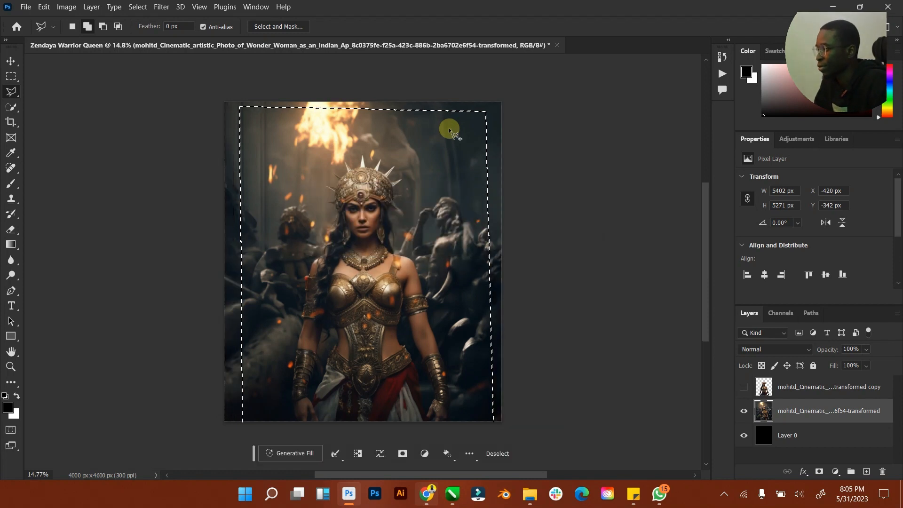
{"action": "right_click", "coordinate": [447, 147]}
{"action": "left_click", "coordinate": [451, 145]}
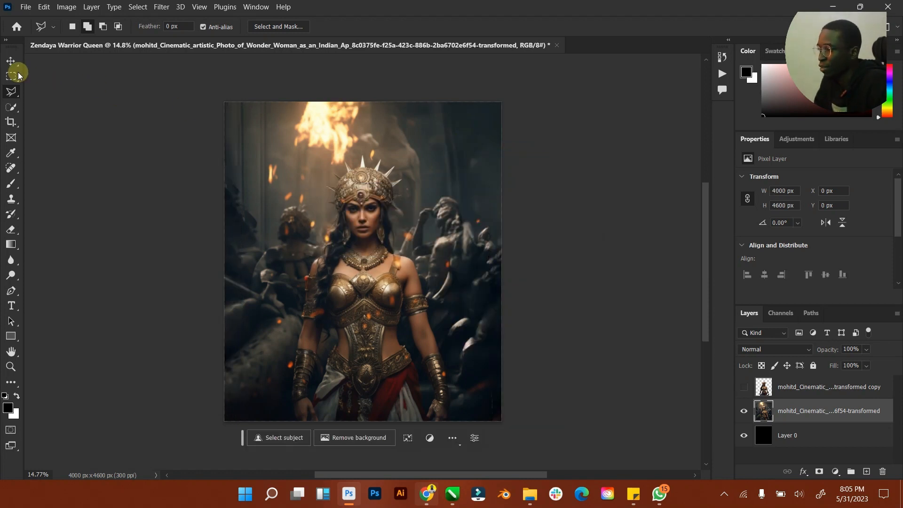
Step: Return to the Move tool, make the woman's cutout copy the active layer, and show it again
{"action": "left_click", "coordinate": [10, 61]}
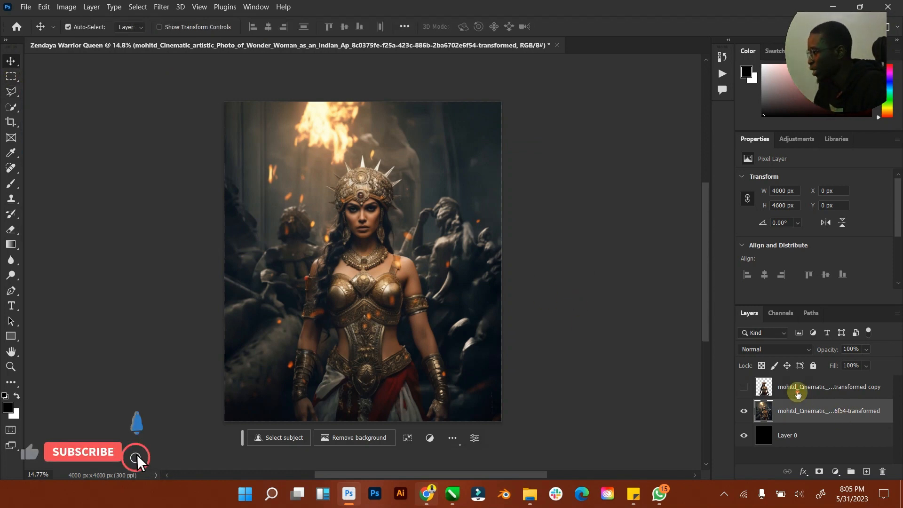
{"action": "left_click", "coordinate": [795, 387]}
{"action": "left_click", "coordinate": [744, 386]}
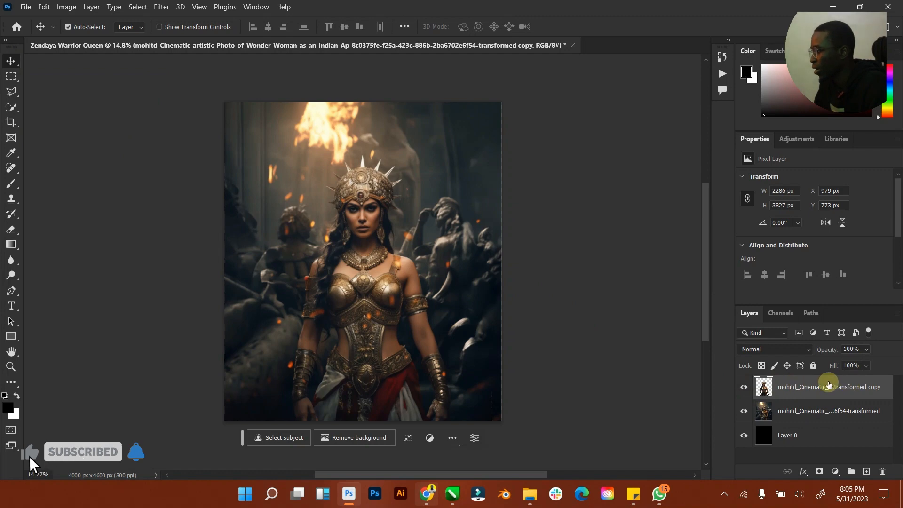
Step: Open the portrait 8af911d68db9955fef273230d92f794b.jpg from the Downloads folder in Photoshop
{"action": "mouse_move", "coordinate": [531, 495]}
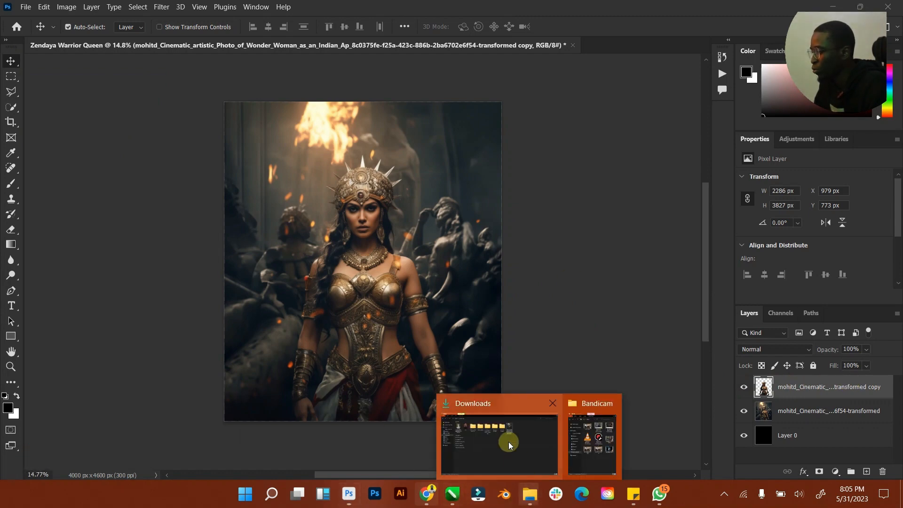
{"action": "left_click", "coordinate": [509, 441]}
{"action": "right_click", "coordinate": [141, 120]}
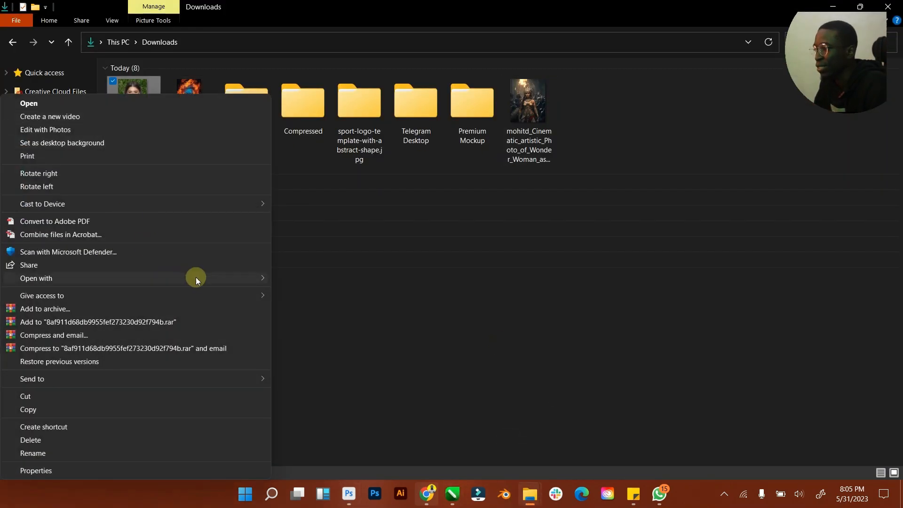
{"action": "mouse_move", "coordinate": [204, 277]}
{"action": "left_click", "coordinate": [306, 294]}
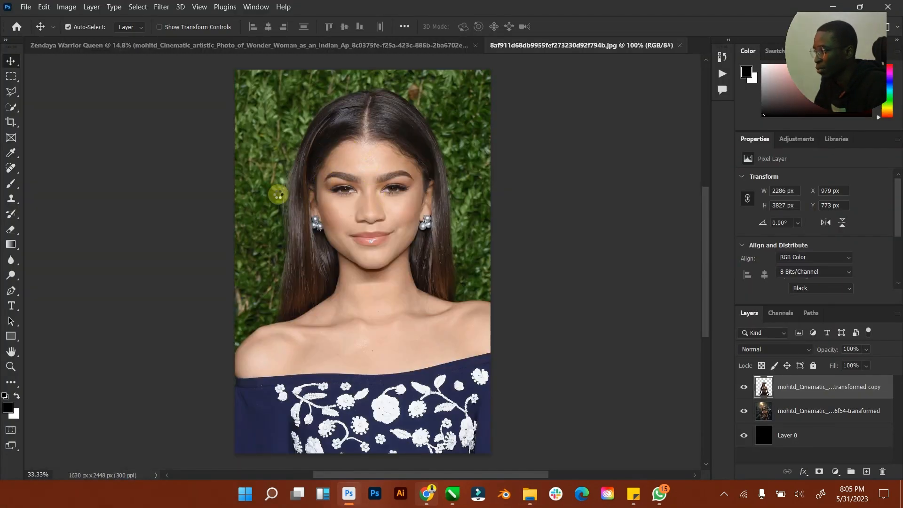
Step: Select the portrait's whole face from hairline to chin with the Quick Selection tool, leaving out hair, ears and neck
{"action": "left_click", "coordinate": [11, 367]}
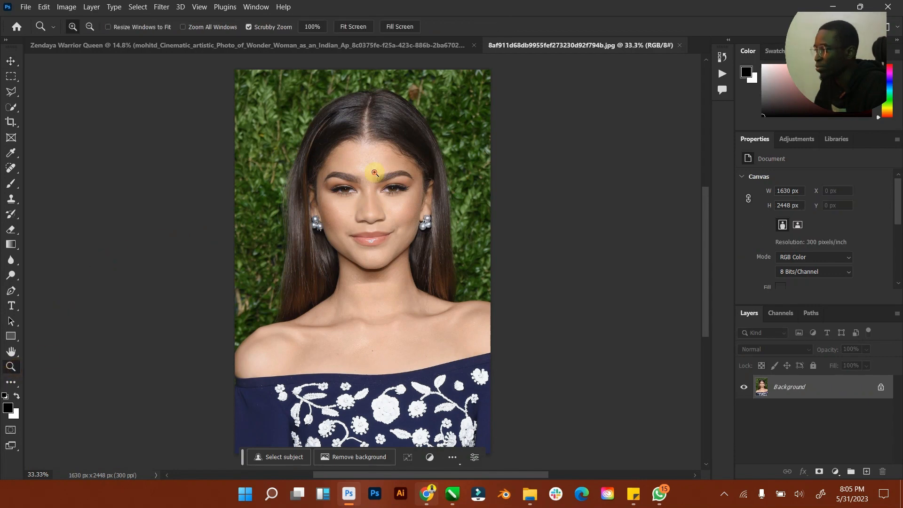
{"action": "left_click_drag", "start_coordinate": [420, 157], "coordinate": [410, 159]}
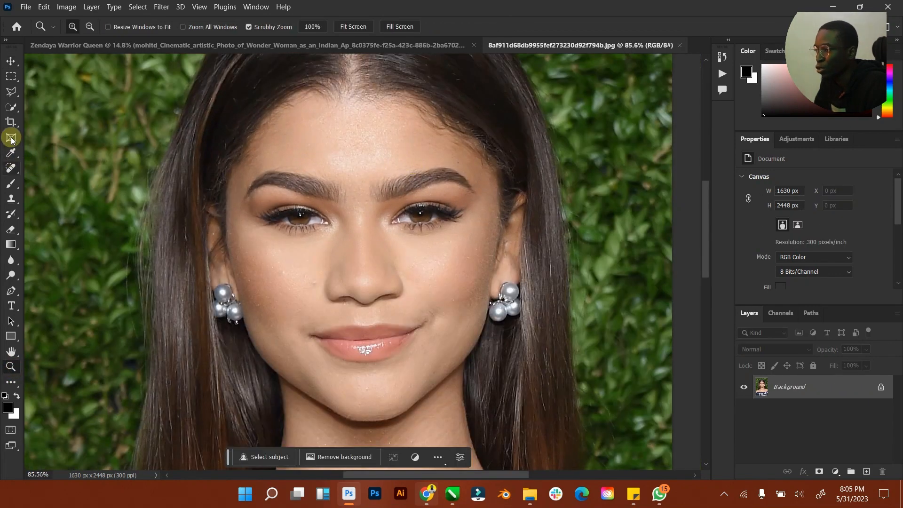
{"action": "left_click", "coordinate": [11, 106]}
{"action": "left_click", "coordinate": [392, 198]}
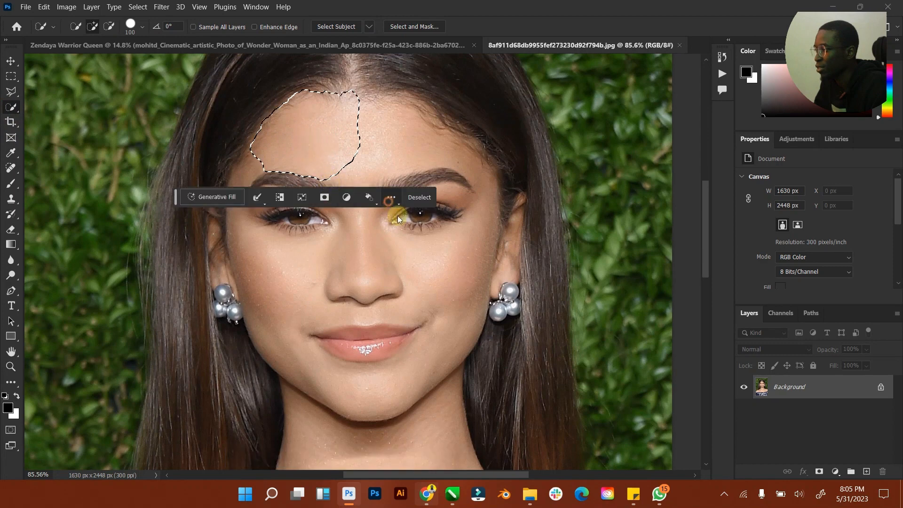
{"action": "left_click", "coordinate": [410, 235]}
{"action": "mouse_move", "coordinate": [395, 247]}
{"action": "left_mouse_down"}
{"action": "mouse_move", "coordinate": [419, 258]}
{"action": "mouse_move", "coordinate": [432, 283]}
{"action": "mouse_move", "coordinate": [383, 228]}
{"action": "mouse_move", "coordinate": [259, 259]}
{"action": "left_mouse_up"}
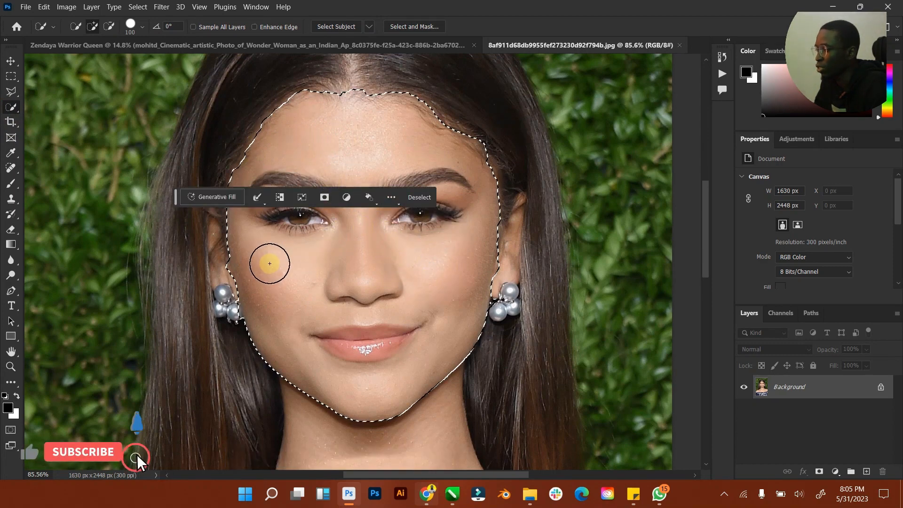
Step: Copy the selected face to a new layer and bring it into the Zendaya Warrior Queen document over the woman's head
{"action": "left_click", "coordinate": [10, 60]}
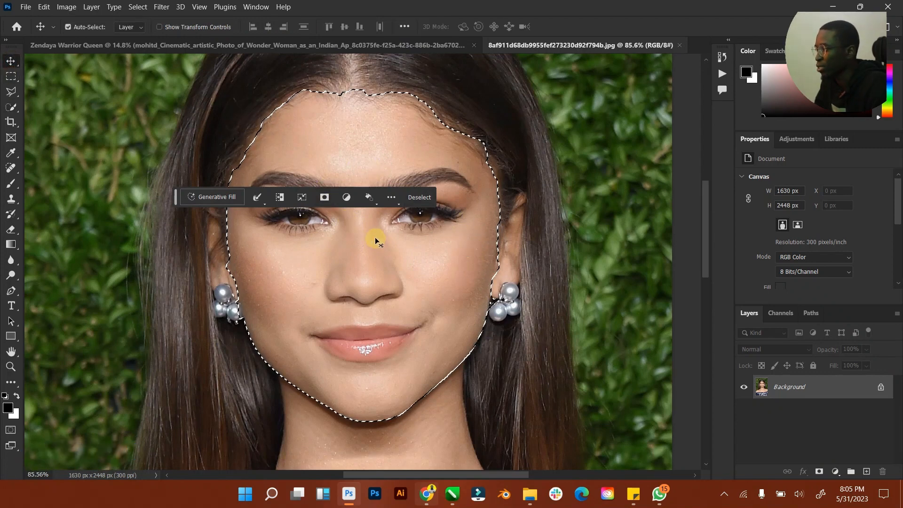
{"action": "key", "text": "ctrl+j"}
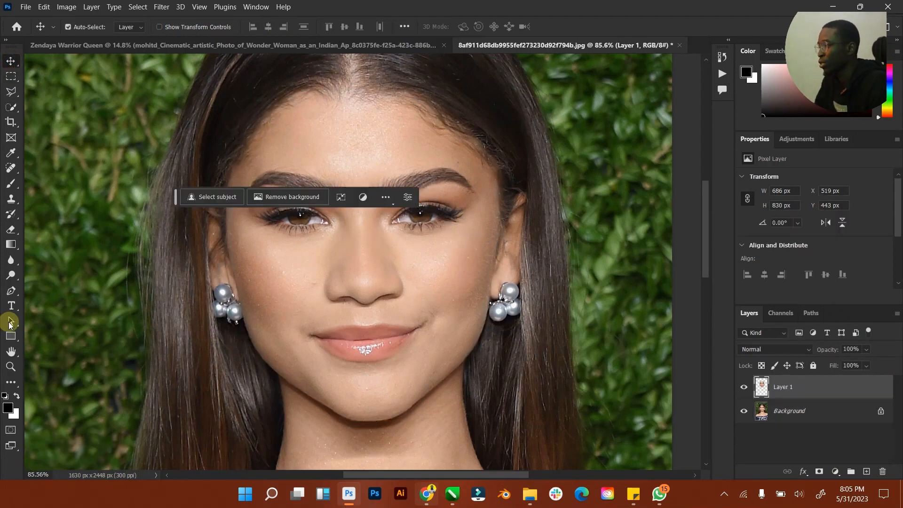
{"action": "double_click", "coordinate": [11, 352]}
{"action": "left_click", "coordinate": [16, 66]}
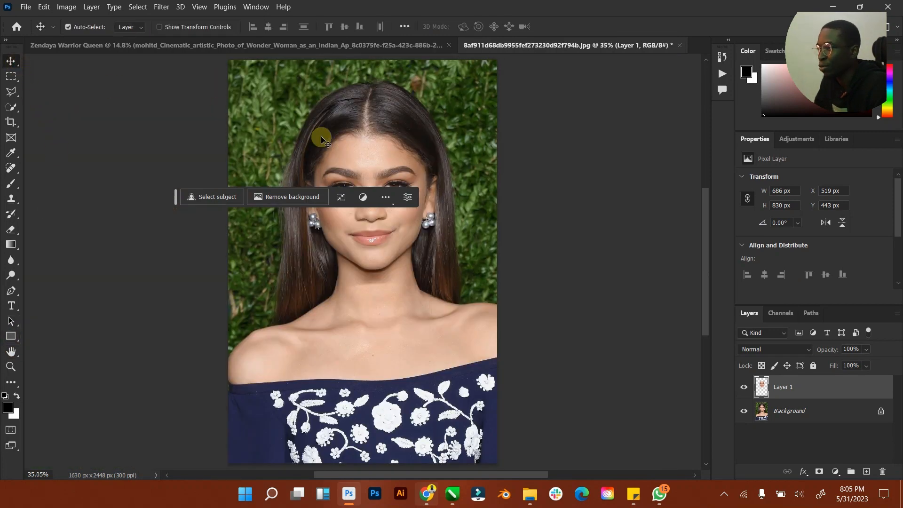
{"action": "left_click_drag", "start_coordinate": [366, 158], "coordinate": [352, 211]}
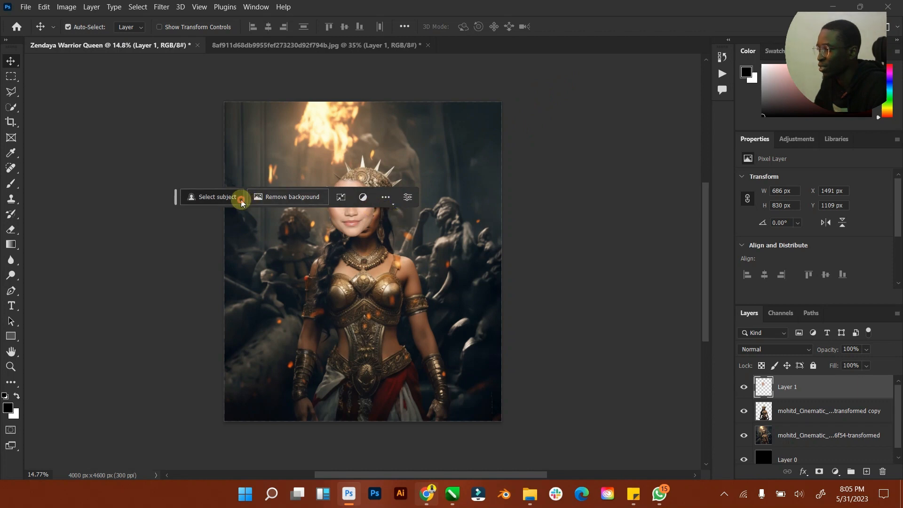
Step: Move the floating task bar clear of the head and shift the imported face to centre over the woman's face
{"action": "left_click_drag", "start_coordinate": [176, 200], "coordinate": [377, 72]}
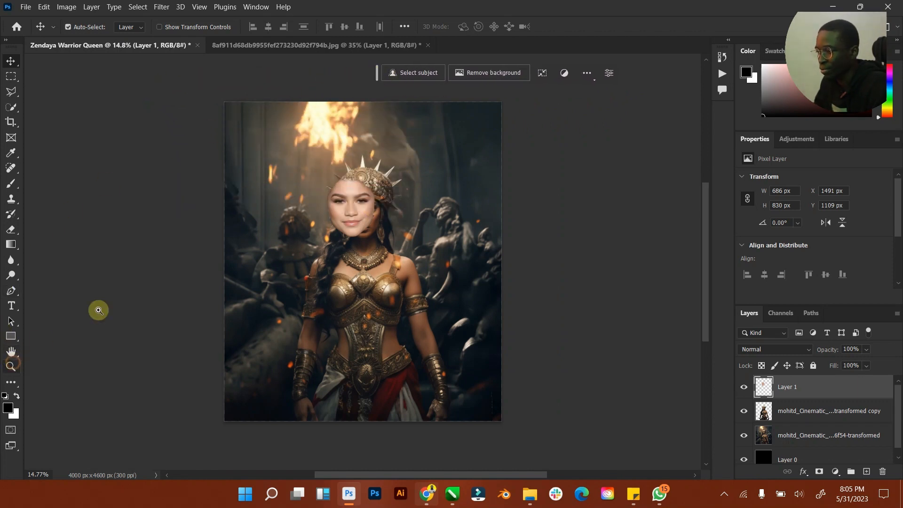
{"action": "key", "text": "z"}
{"action": "left_click_drag", "start_coordinate": [363, 178], "coordinate": [410, 219]}
{"action": "left_click", "coordinate": [11, 61]}
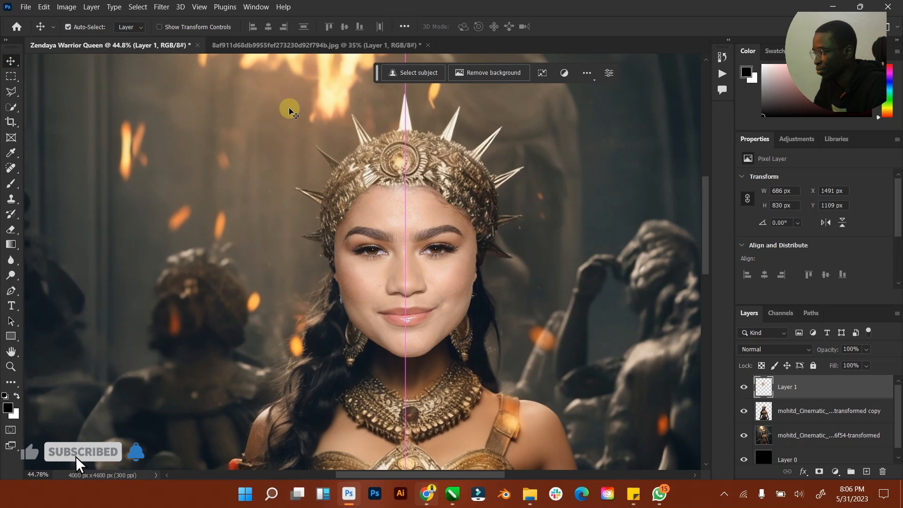
Step: Scale the imported face to 78.80%, rotate it 2.28°, and shift it slightly upward beneath the crown
{"action": "left_click", "coordinate": [198, 27]}
{"action": "left_click", "coordinate": [480, 183]}
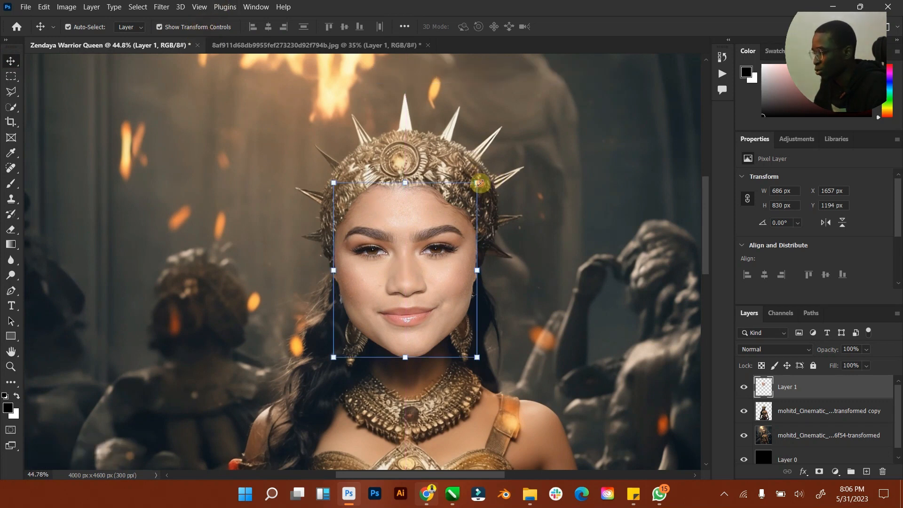
{"action": "left_click_drag", "start_coordinate": [468, 201], "coordinate": [465, 223]}
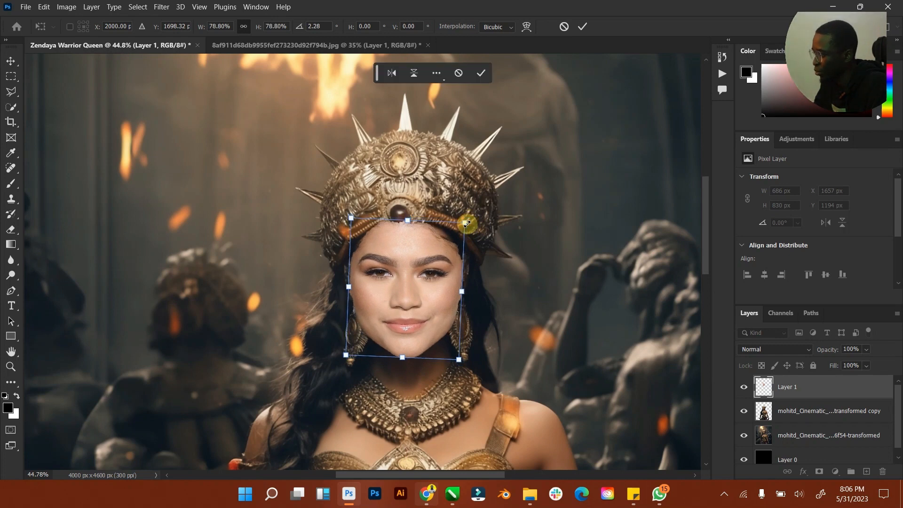
{"action": "left_click", "coordinate": [583, 27]}
{"action": "left_click", "coordinate": [195, 29]}
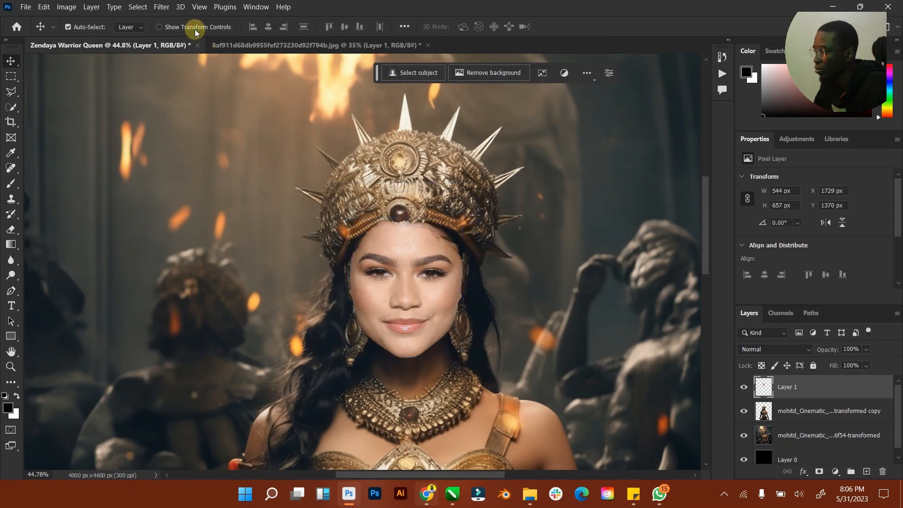
{"action": "left_click_drag", "start_coordinate": [433, 276], "coordinate": [432, 274]}
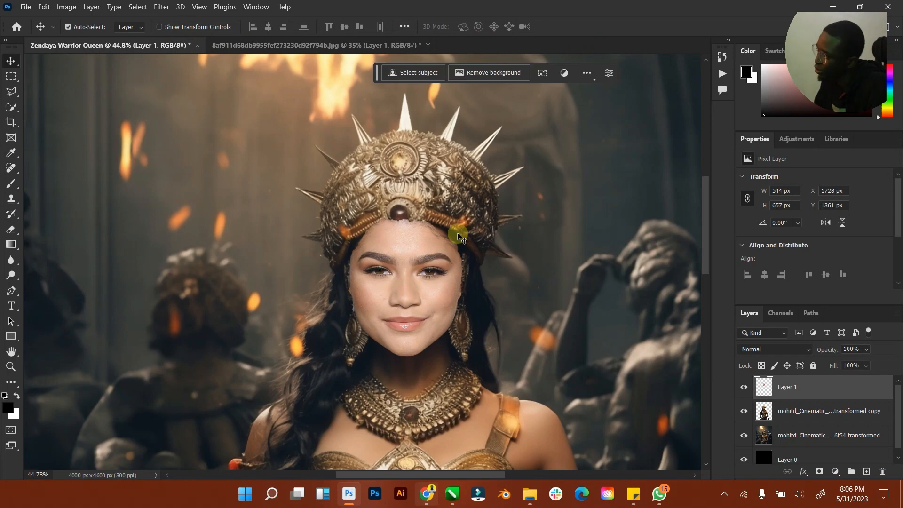
Step: Scale the imported face down proportionally to 96.35% to match the woman's head
{"action": "double_click", "coordinate": [11, 352]}
{"action": "left_click", "coordinate": [10, 366]}
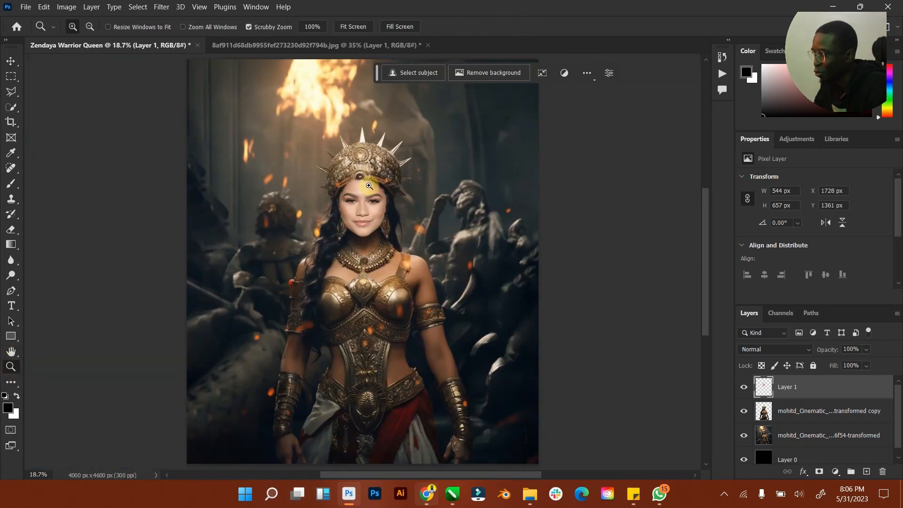
{"action": "left_click_drag", "start_coordinate": [361, 188], "coordinate": [421, 169]}
{"action": "left_click", "coordinate": [11, 60]}
{"action": "left_click", "coordinate": [202, 26]}
{"action": "key", "text": "Return"}
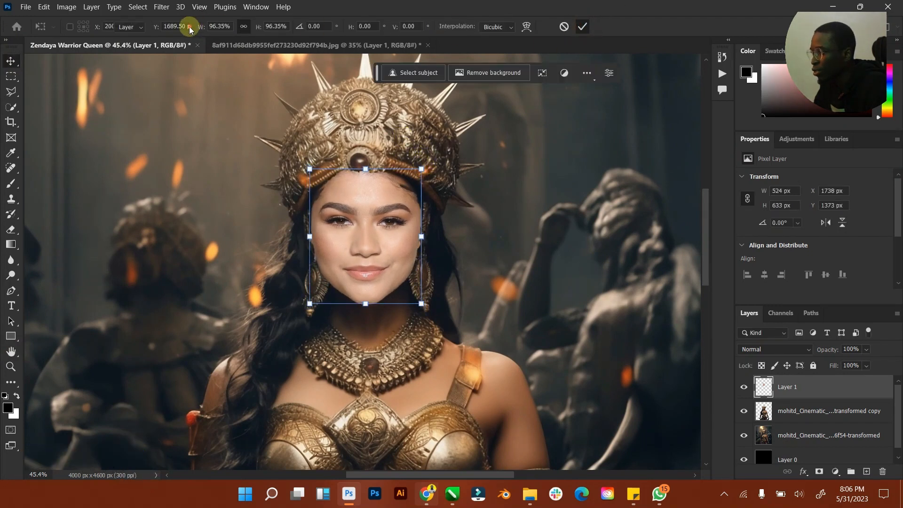
Step: Nudge the imported face upward toward the crown and 2 px to the right
{"action": "left_click_drag", "start_coordinate": [347, 196], "coordinate": [351, 196]}
{"action": "key", "text": "Up"}
{"action": "key", "text": "Up"}
{"action": "key", "text": "Up"}
{"action": "key", "text": "Up"}
{"action": "key", "text": "Up"}
{"action": "key", "text": "Up"}
{"action": "key", "text": "Up"}
{"action": "key", "text": "Up"}
{"action": "key", "text": "Up"}
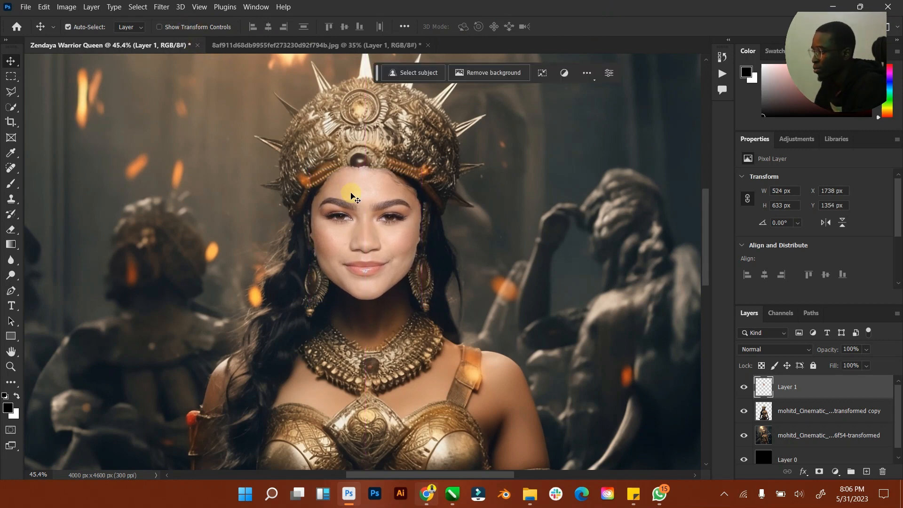
{"action": "key", "text": "Right"}
{"action": "key", "text": "Right"}
Step: Hide the imported face layer and make the woman's cutout copy the active layer
{"action": "left_click", "coordinate": [744, 387]}
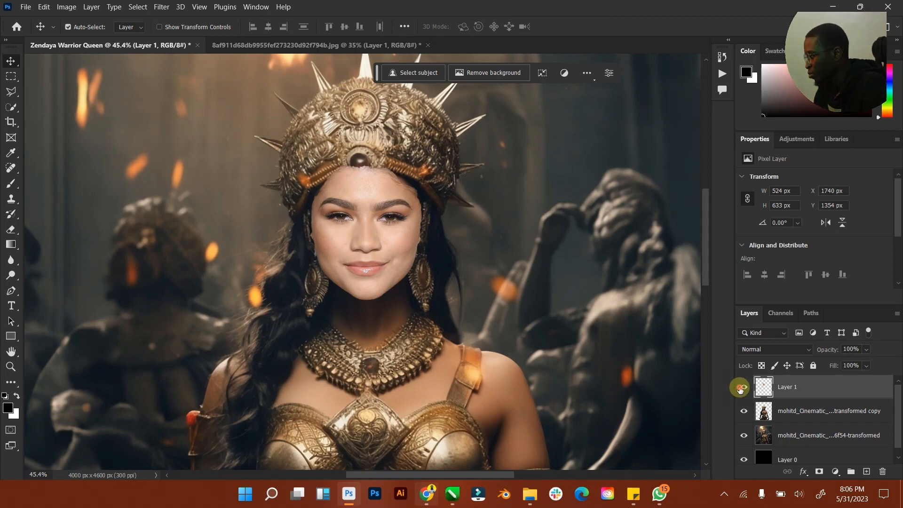
{"action": "left_click", "coordinate": [805, 412]}
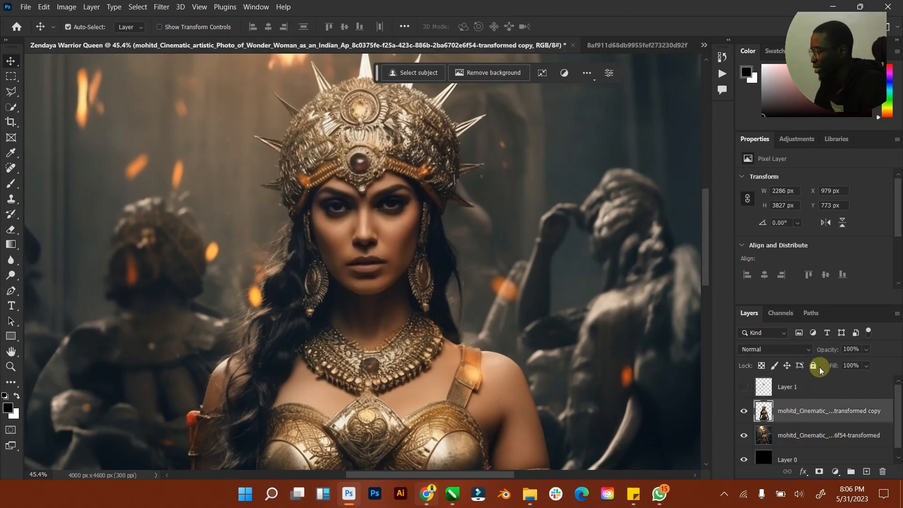
Step: Close the Properties, Adjustments and Libraries tab group to give the layer list more room
{"action": "left_click_drag", "start_coordinate": [817, 306], "coordinate": [818, 269]}
{"action": "left_click_drag", "start_coordinate": [755, 126], "coordinate": [755, 118]}
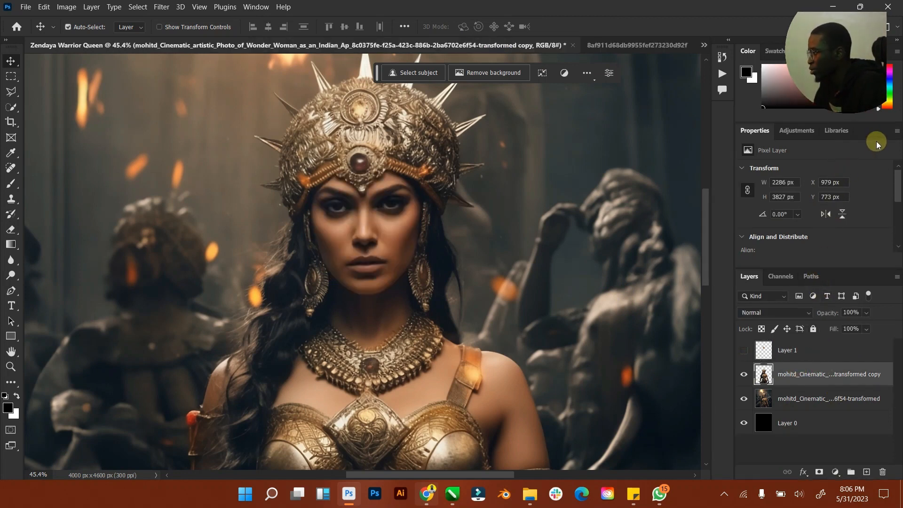
{"action": "left_click", "coordinate": [896, 132]}
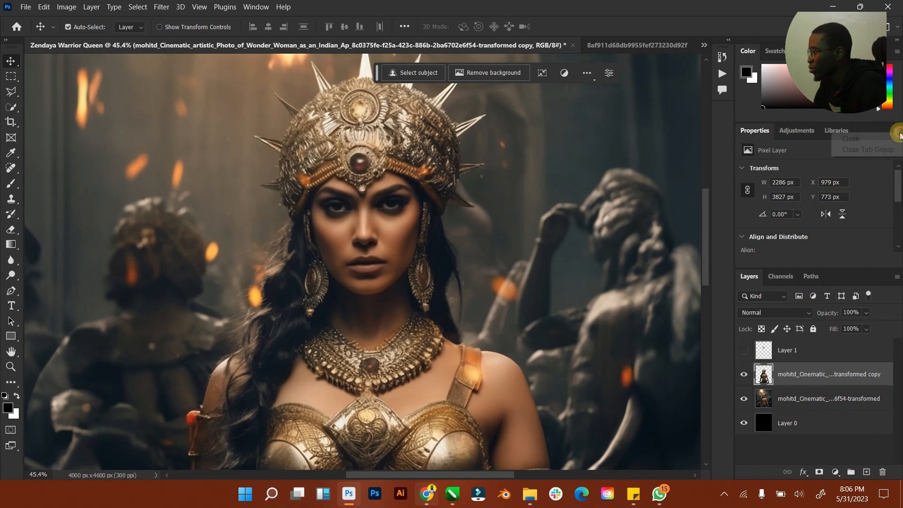
{"action": "left_click", "coordinate": [857, 148]}
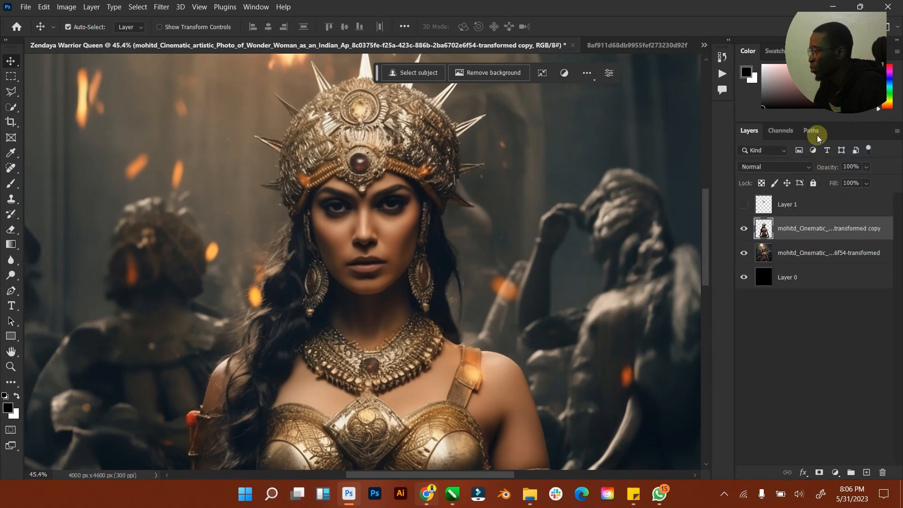
Step: Duplicate the woman's cutout layer and rename the duplicate Model
{"action": "key", "text": "ctrl+j"}
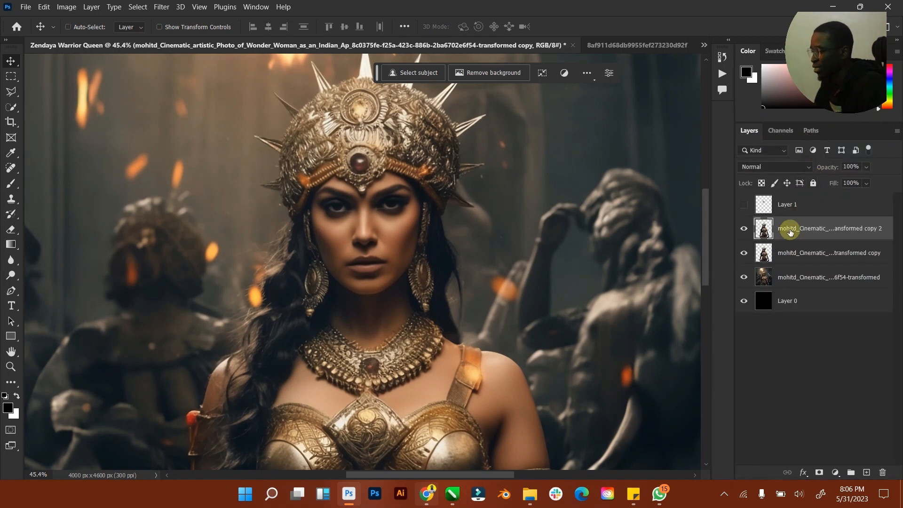
{"action": "double_click", "coordinate": [782, 230]}
{"action": "type", "text": "Model"}
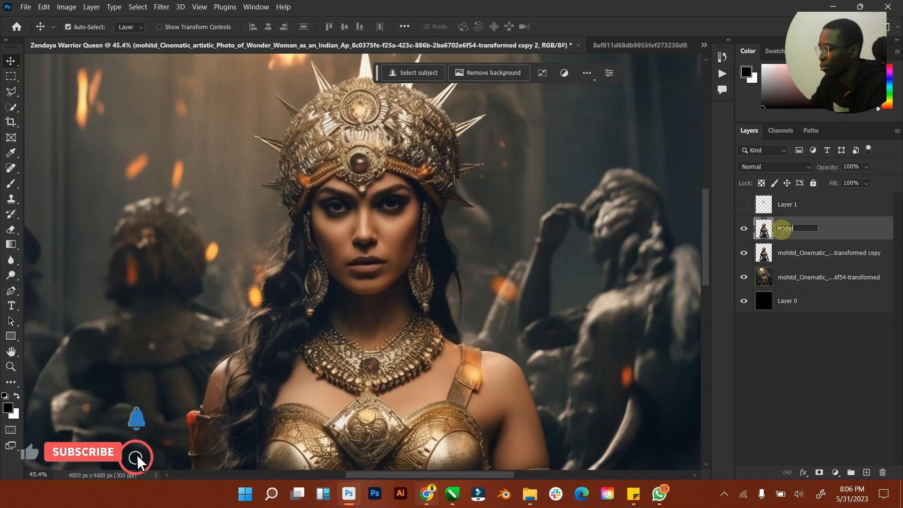
{"action": "key", "text": "Return"}
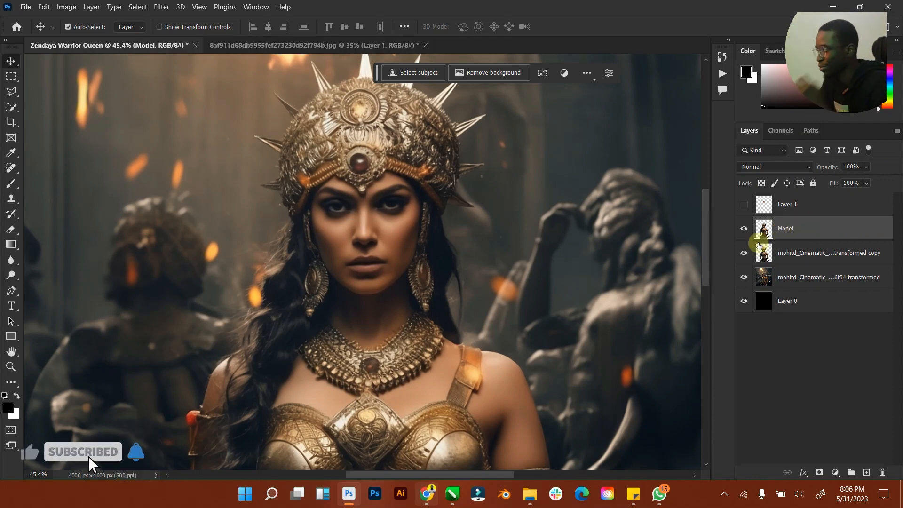
Step: Duplicate the Model layer and hide the two cutout layers beneath the new copy
{"action": "key", "text": "ctrl+j"}
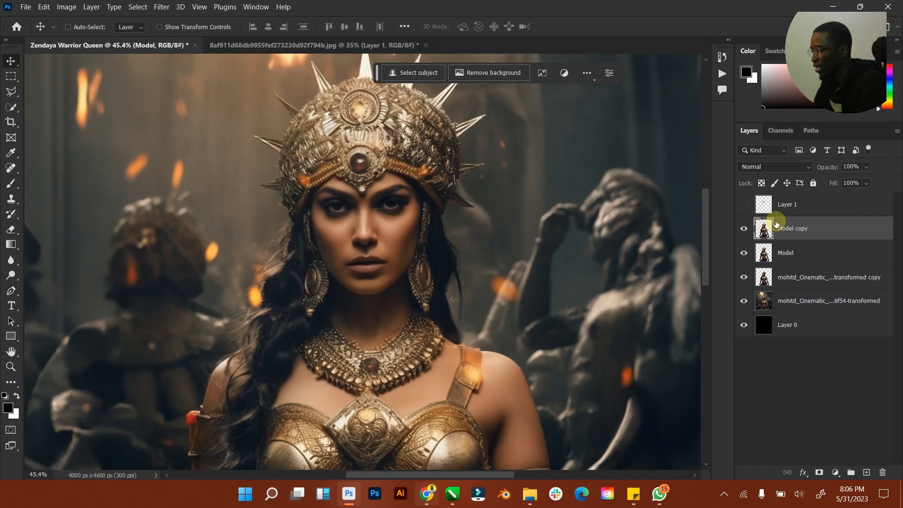
{"action": "left_click", "coordinate": [744, 253]}
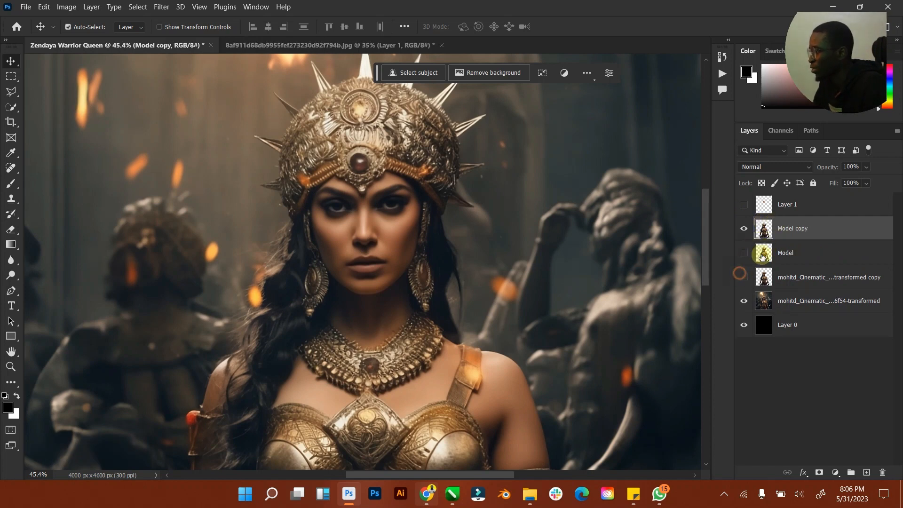
Step: Outline the eye and eyebrow on the image's left with the Polygonal Lasso, fill the selection to remove them, and deselect
{"action": "left_click", "coordinate": [9, 370]}
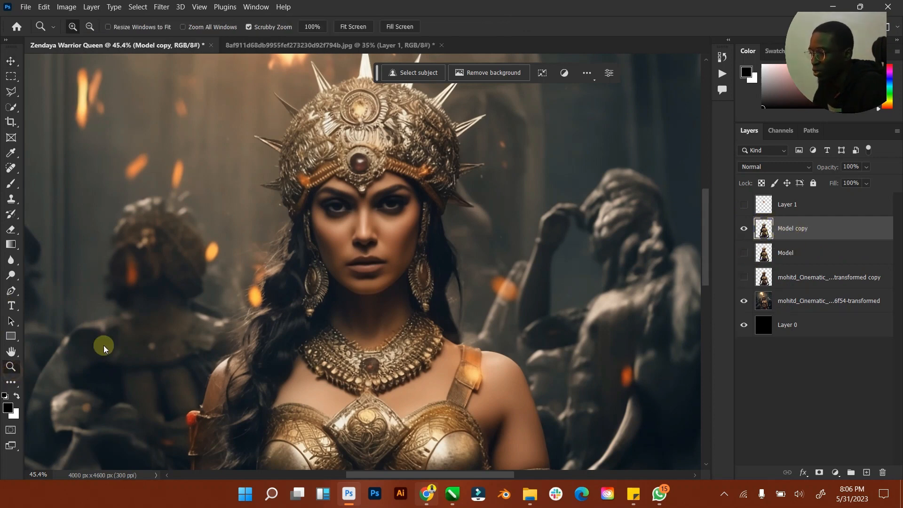
{"action": "left_click_drag", "start_coordinate": [410, 198], "coordinate": [423, 194]}
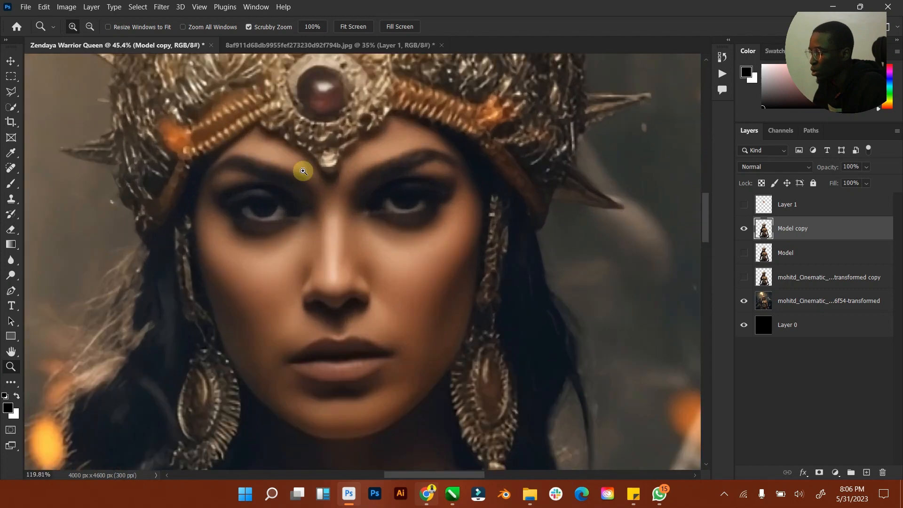
{"action": "left_click", "coordinate": [14, 92]}
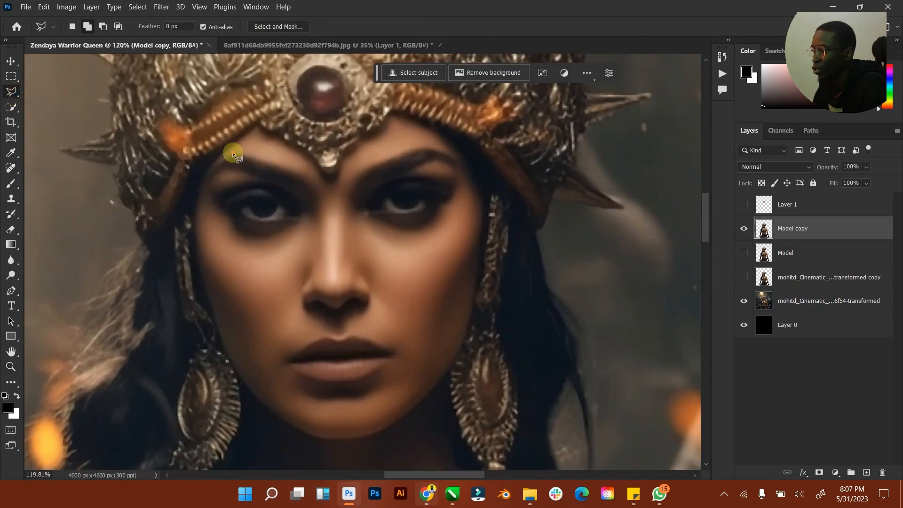
{"action": "left_click", "coordinate": [233, 153]}
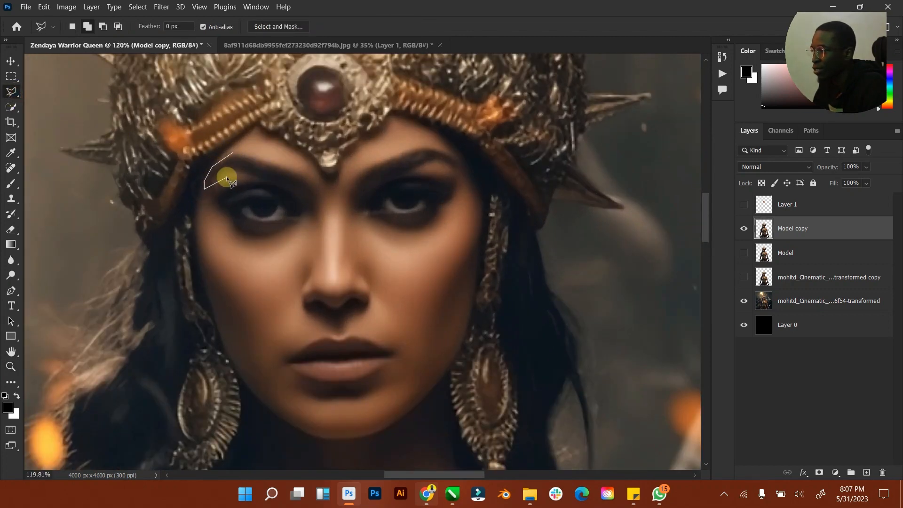
{"action": "left_click", "coordinate": [236, 245]}
{"action": "left_click", "coordinate": [279, 251]}
{"action": "double_click", "coordinate": [265, 155]}
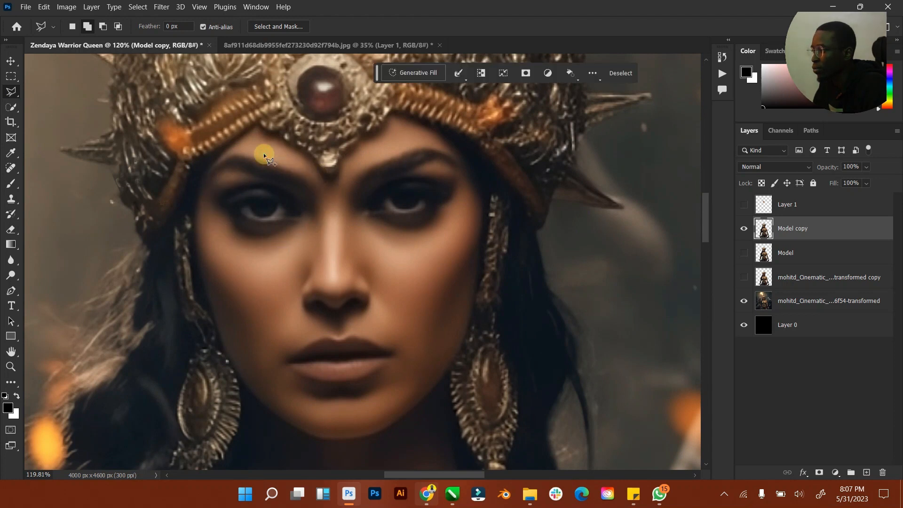
{"action": "right_click", "coordinate": [270, 189]}
{"action": "left_click", "coordinate": [301, 334]}
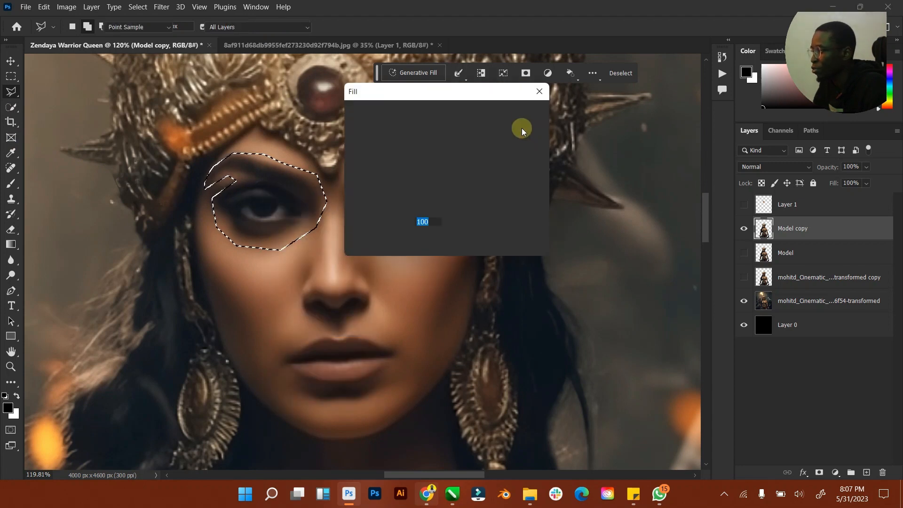
{"action": "left_click", "coordinate": [524, 113]}
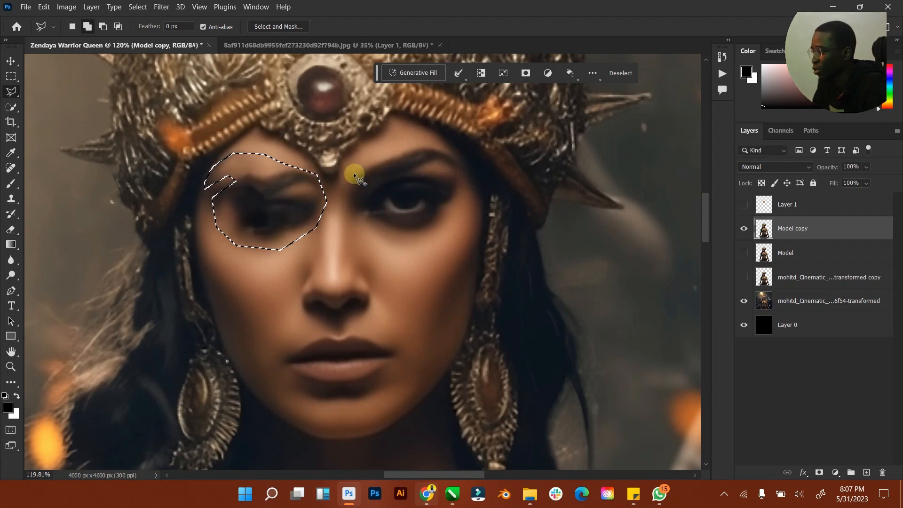
{"action": "right_click", "coordinate": [228, 185]}
{"action": "left_click", "coordinate": [241, 188]}
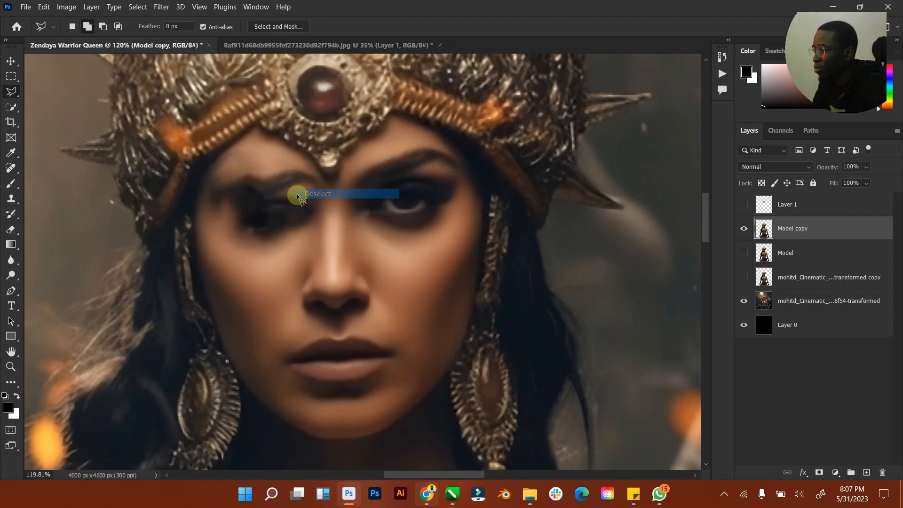
Step: Replace the remaining eye and brow traces with clean cheek skin using the Patch tool
{"action": "left_click", "coordinate": [14, 174]}
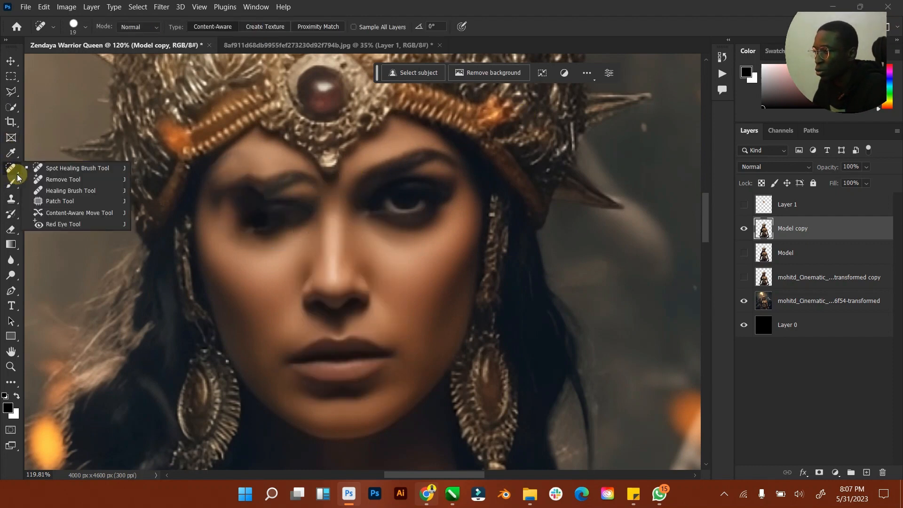
{"action": "left_click", "coordinate": [77, 200]}
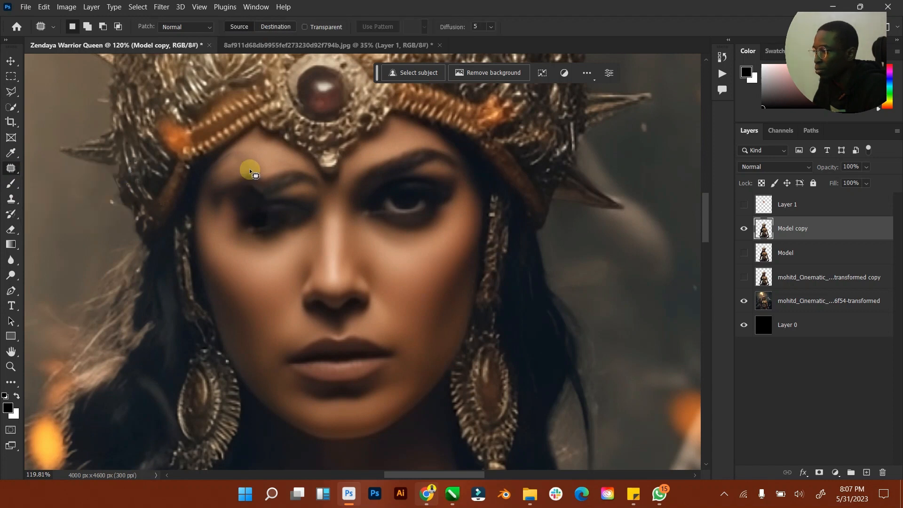
{"action": "mouse_move", "coordinate": [248, 169]}
{"action": "left_mouse_down"}
{"action": "mouse_move", "coordinate": [205, 195]}
{"action": "mouse_move", "coordinate": [242, 247]}
{"action": "mouse_move", "coordinate": [309, 224]}
{"action": "mouse_move", "coordinate": [320, 209]}
{"action": "mouse_move", "coordinate": [302, 175]}
{"action": "left_mouse_up"}
{"action": "mouse_move", "coordinate": [288, 222]}
{"action": "left_mouse_down"}
{"action": "mouse_move", "coordinate": [288, 256]}
{"action": "mouse_move", "coordinate": [284, 245]}
{"action": "left_mouse_up"}
{"action": "key", "text": "ctrl+d"}
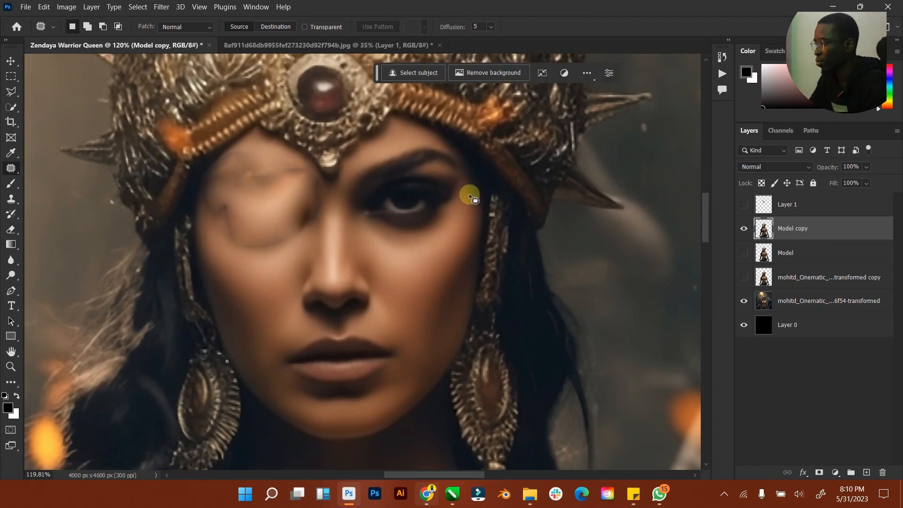
Step: Patch the dark smudges left around the erased eye and beside the nose bridge with nearby clean skin
{"action": "mouse_move", "coordinate": [233, 203]}
{"action": "left_mouse_down"}
{"action": "mouse_move", "coordinate": [213, 223]}
{"action": "mouse_move", "coordinate": [251, 235]}
{"action": "mouse_move", "coordinate": [252, 215]}
{"action": "mouse_move", "coordinate": [234, 204]}
{"action": "left_mouse_up"}
{"action": "left_click_drag", "start_coordinate": [233, 220], "coordinate": [261, 275]}
{"action": "key", "text": "ctrl+d"}
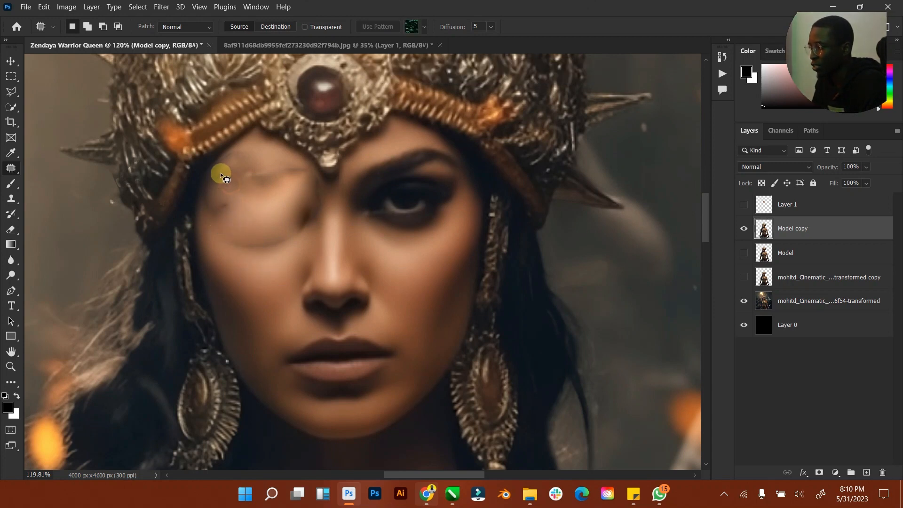
{"action": "left_click_drag", "start_coordinate": [228, 184], "coordinate": [265, 275]}
{"action": "mouse_move", "coordinate": [302, 204]}
{"action": "left_mouse_down"}
{"action": "mouse_move", "coordinate": [311, 241]}
{"action": "mouse_move", "coordinate": [325, 190]}
{"action": "mouse_move", "coordinate": [302, 162]}
{"action": "mouse_move", "coordinate": [268, 172]}
{"action": "mouse_move", "coordinate": [299, 177]}
{"action": "mouse_move", "coordinate": [311, 214]}
{"action": "mouse_move", "coordinate": [279, 233]}
{"action": "mouse_move", "coordinate": [317, 220]}
{"action": "mouse_move", "coordinate": [264, 241]}
{"action": "mouse_move", "coordinate": [273, 200]}
{"action": "mouse_move", "coordinate": [288, 201]}
{"action": "left_mouse_up"}
{"action": "key", "text": "ctrl+d"}
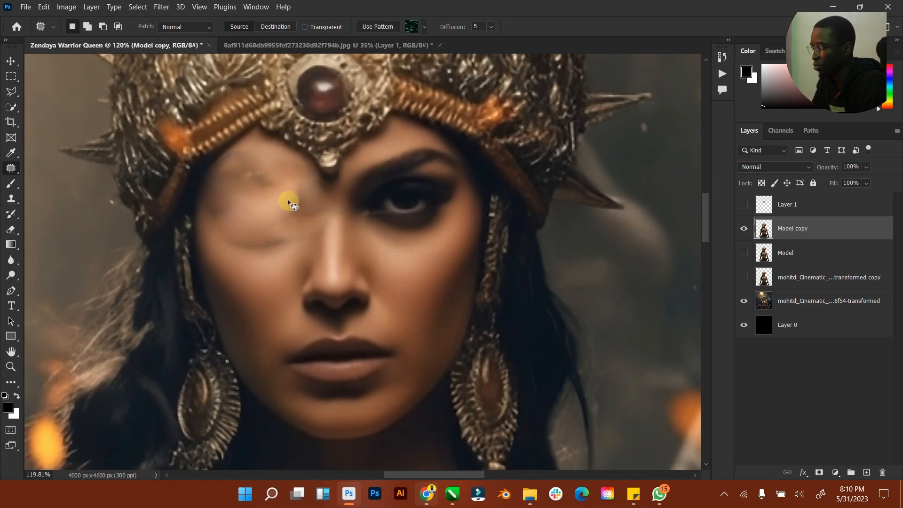
{"action": "key", "text": "ctrl+d"}
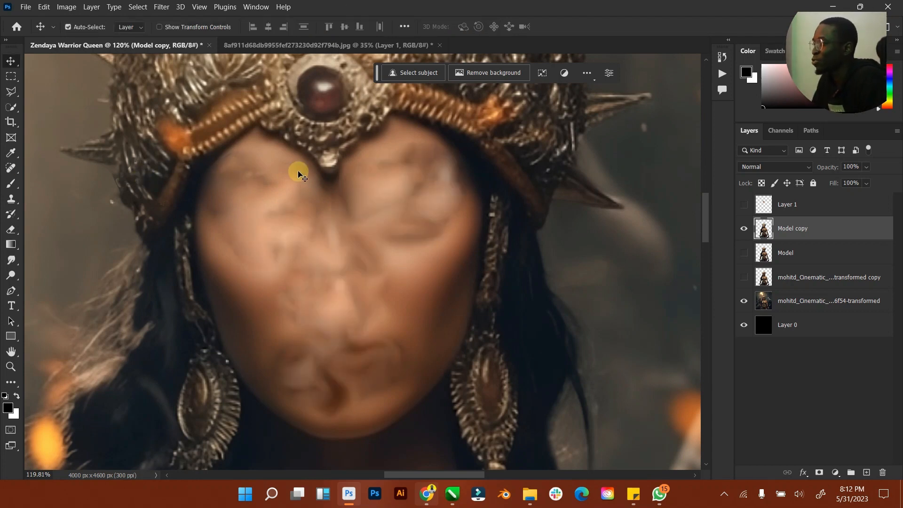
Step: Show the imported face layer over the featureless head
{"action": "double_click", "coordinate": [10, 353]}
{"action": "left_click", "coordinate": [10, 366]}
{"action": "left_click_drag", "start_coordinate": [364, 193], "coordinate": [424, 179]}
{"action": "left_click_drag", "start_coordinate": [384, 205], "coordinate": [396, 205]}
{"action": "left_click", "coordinate": [7, 78]}
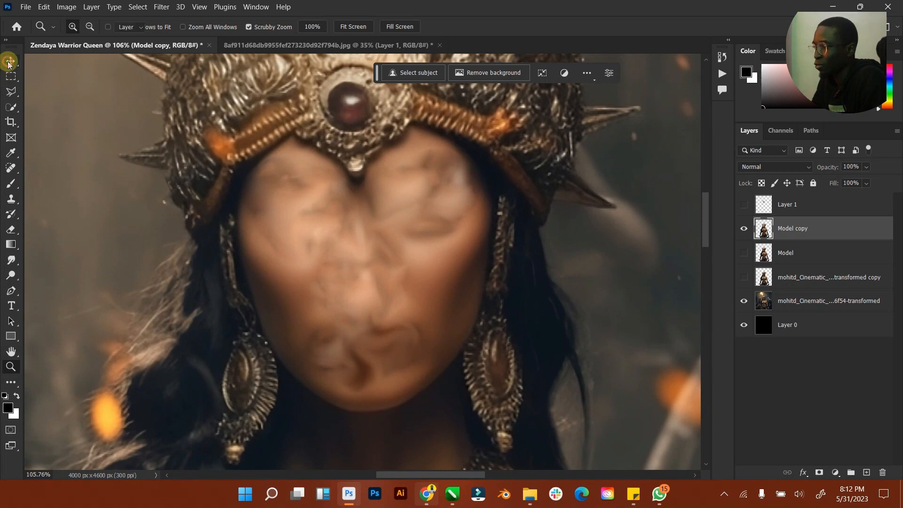
{"action": "left_click", "coordinate": [10, 62]}
{"action": "left_click", "coordinate": [745, 204]}
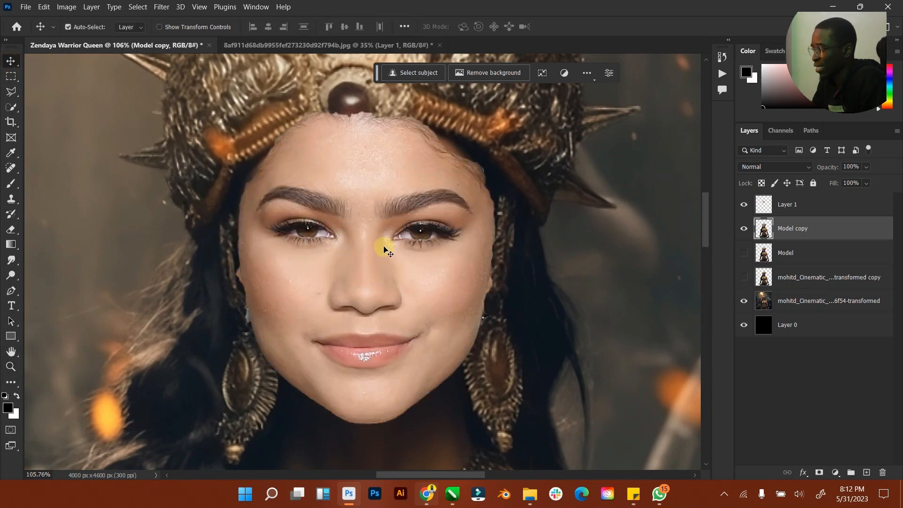
Step: Scale the imported face down proportionally about its centre so it sits inside the woman's face outline
{"action": "left_click", "coordinate": [795, 204]}
{"action": "left_click", "coordinate": [160, 27]}
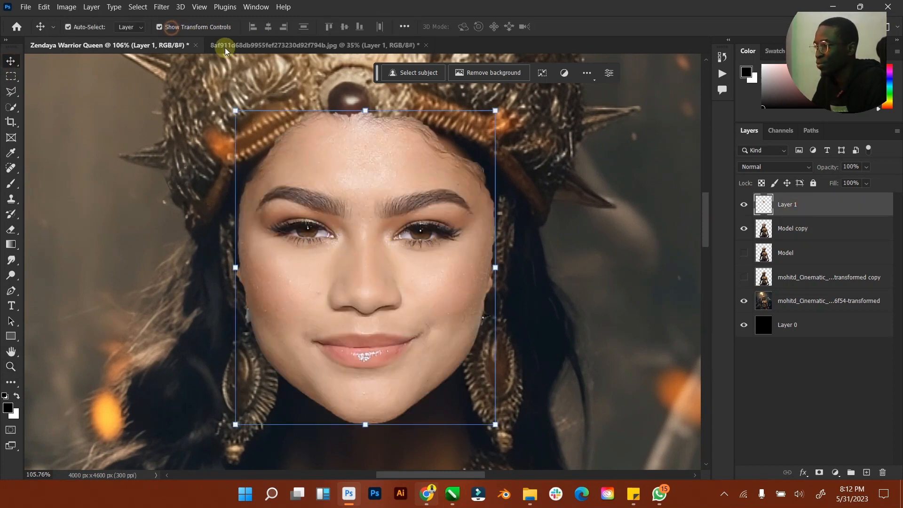
{"action": "left_click_drag", "start_coordinate": [496, 110], "coordinate": [484, 125]}
{"action": "left_click", "coordinate": [583, 26]}
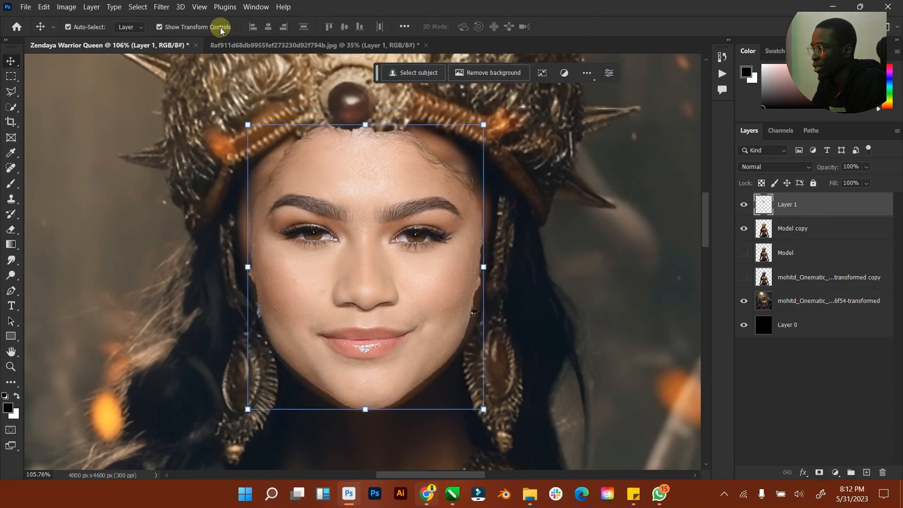
{"action": "left_click", "coordinate": [159, 26]}
Step: Duplicate the Model copy layer and rename the imported face layer Face
{"action": "left_click", "coordinate": [791, 232]}
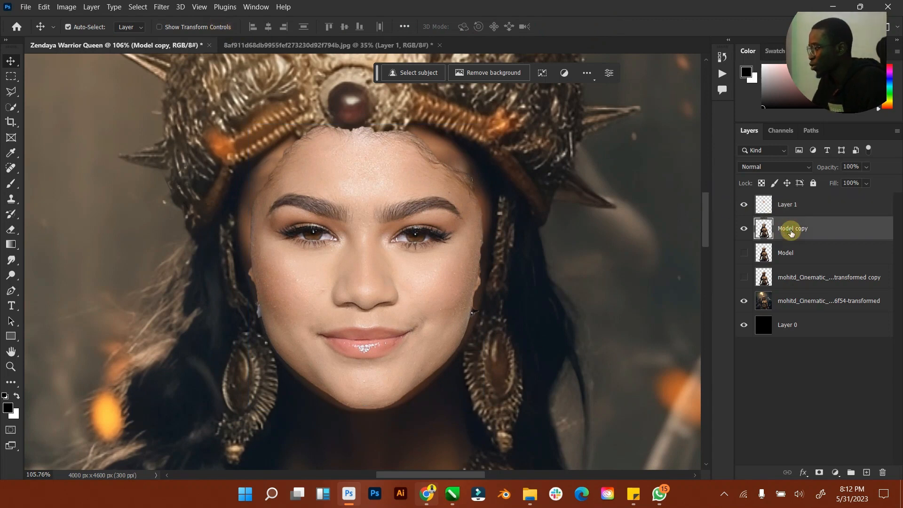
{"action": "key", "text": "ctrl+j"}
{"action": "mouse_move", "coordinate": [797, 232]}
{"action": "left_mouse_down"}
{"action": "mouse_move", "coordinate": [802, 195]}
{"action": "mouse_move", "coordinate": [807, 234]}
{"action": "mouse_move", "coordinate": [799, 226]}
{"action": "left_mouse_up"}
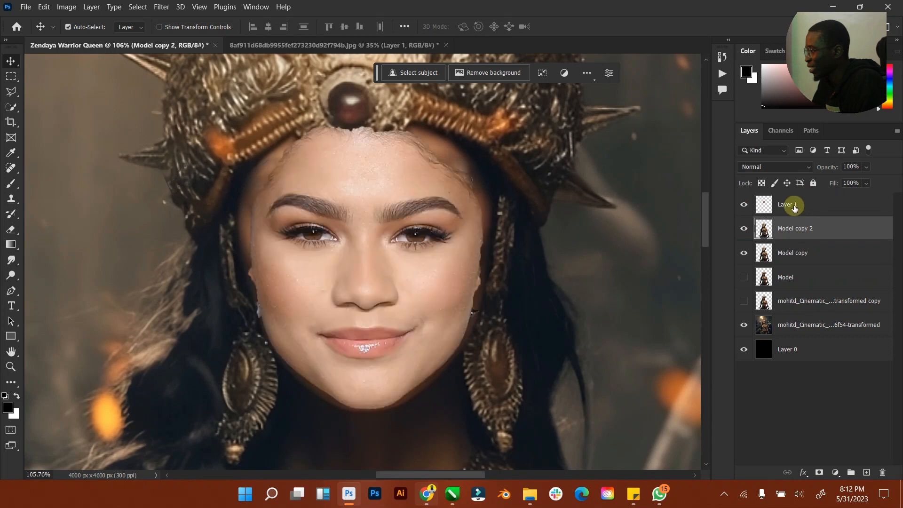
{"action": "double_click", "coordinate": [795, 206]}
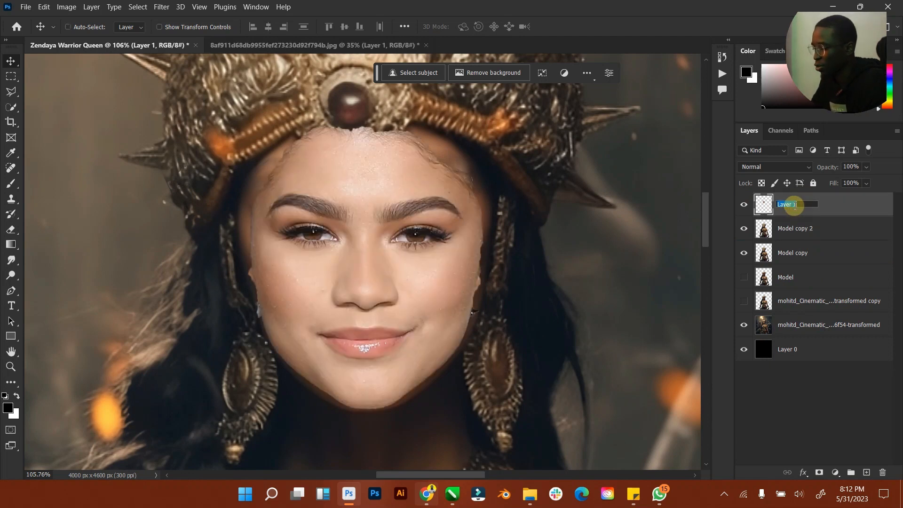
{"action": "key", "text": "Return"}
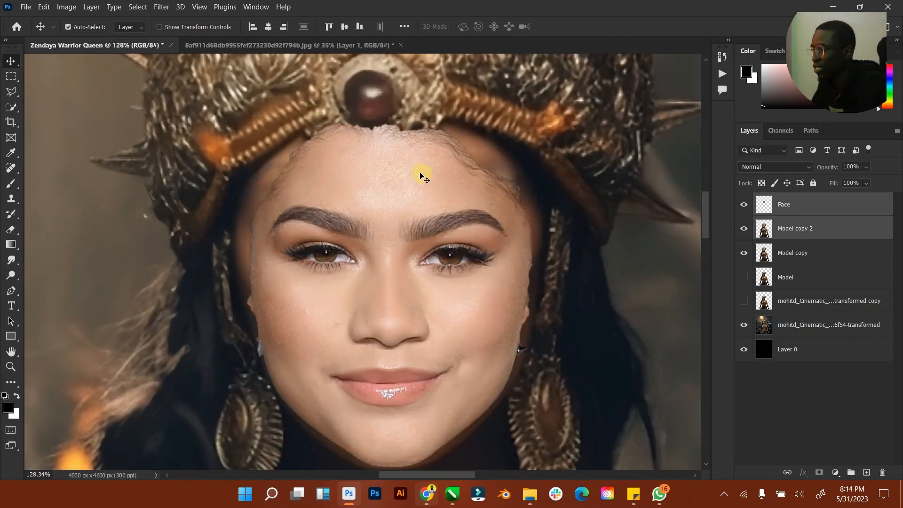
Step: Add a white layer mask to the Face layer and make black the foreground colour
{"action": "left_click", "coordinate": [795, 209]}
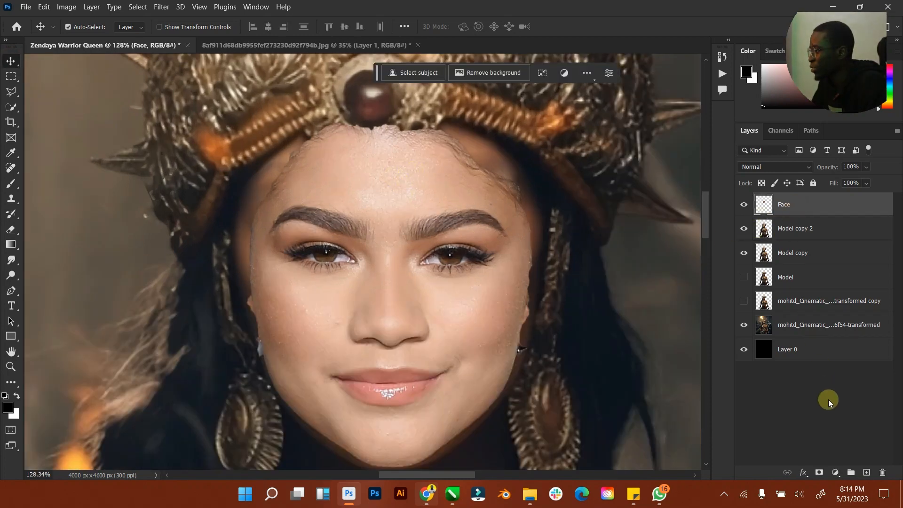
{"action": "left_click", "coordinate": [820, 474]}
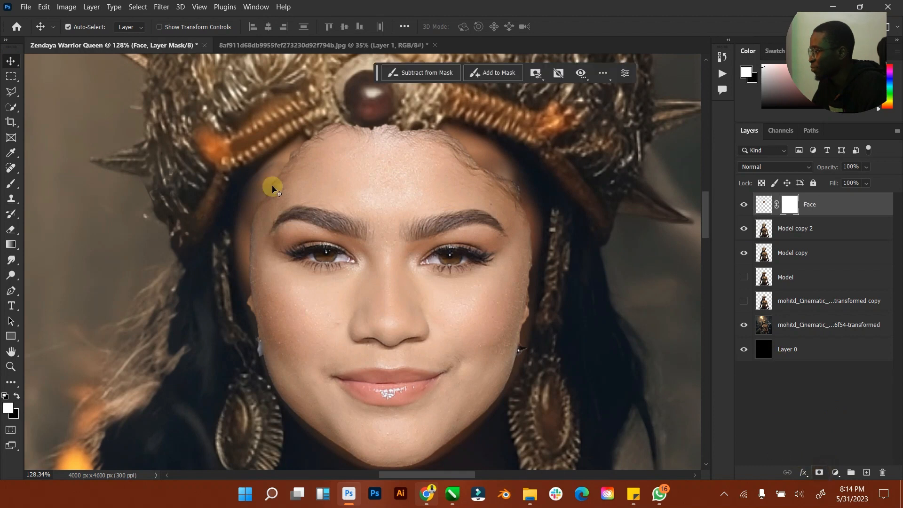
{"action": "left_click", "coordinate": [17, 396]}
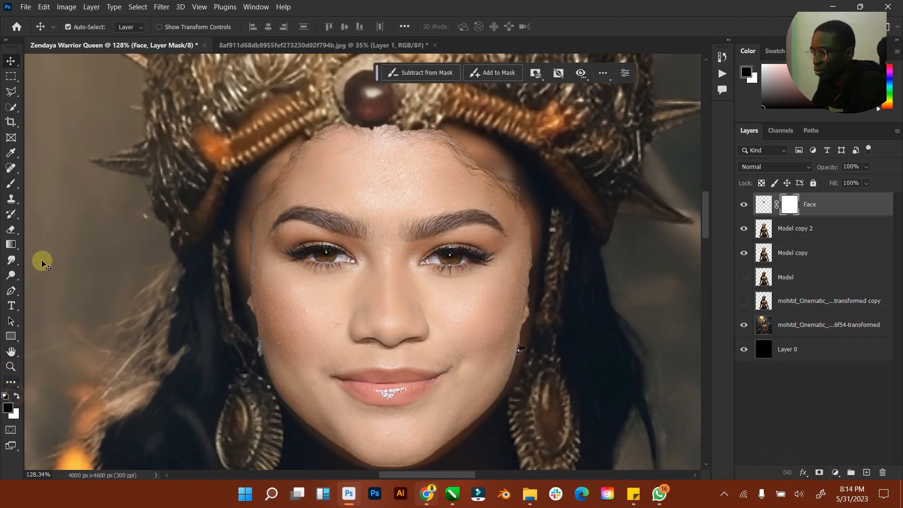
{"action": "left_click", "coordinate": [9, 184]}
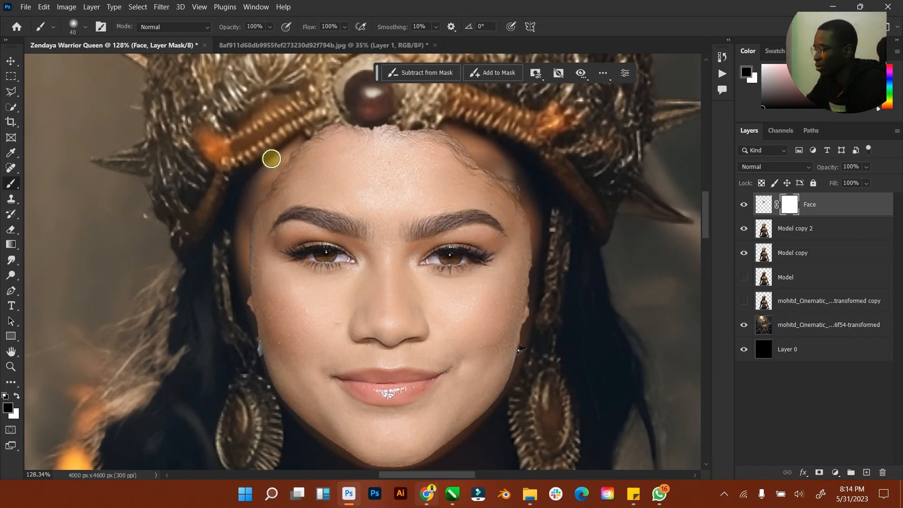
{"action": "left_click", "coordinate": [11, 61]}
{"action": "left_click", "coordinate": [164, 27]}
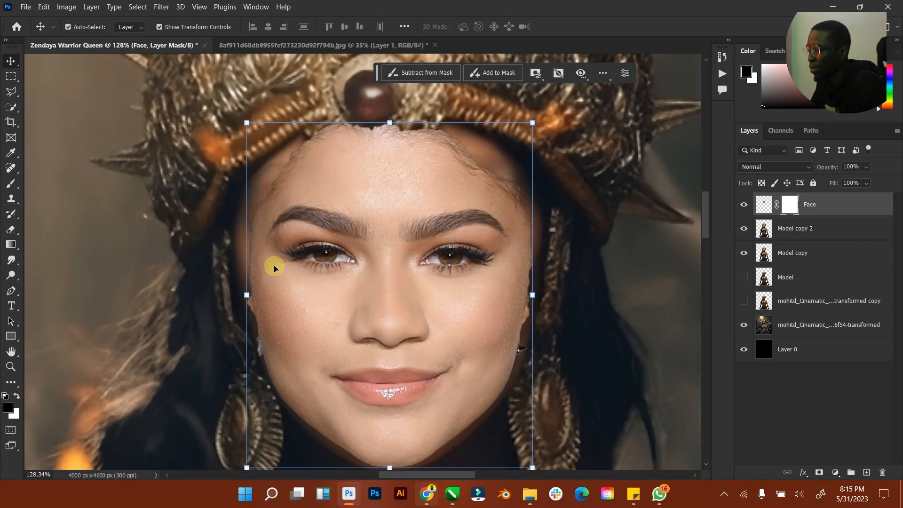
{"action": "left_click", "coordinate": [174, 27]}
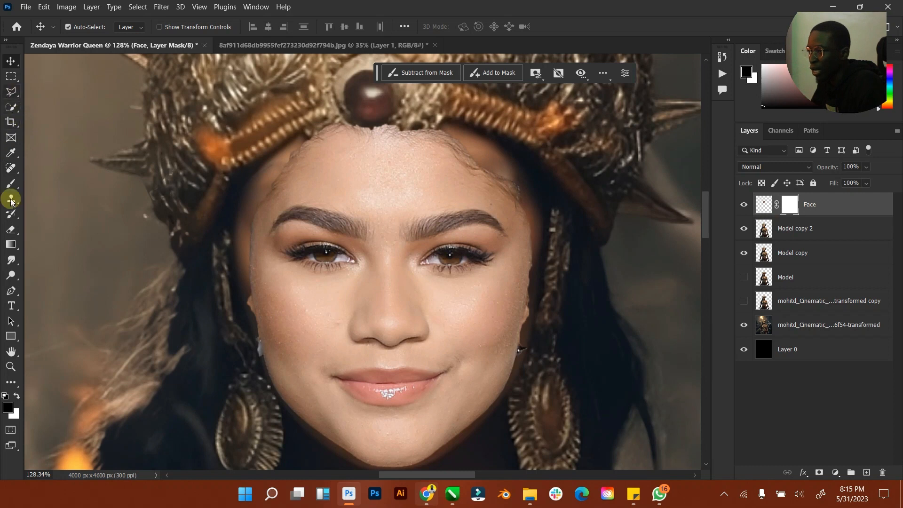
Step: Paint black on the Face layer mask with an 80 px soft brush along the hairline, cheeks and jaw to blend the edges into the head
{"action": "left_click", "coordinate": [10, 184]}
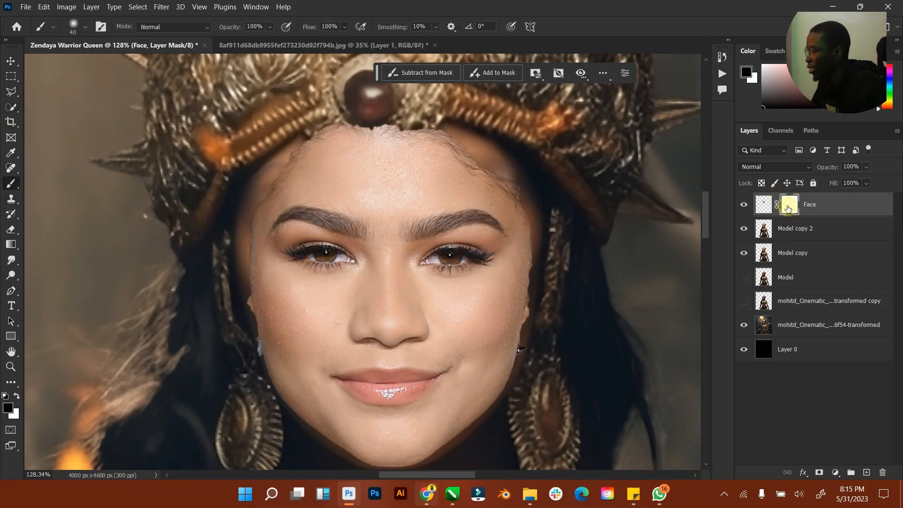
{"action": "key", "text": "bracketright"}
{"action": "key", "text": "bracketright"}
{"action": "key", "text": "bracketright"}
{"action": "key", "text": "bracketright"}
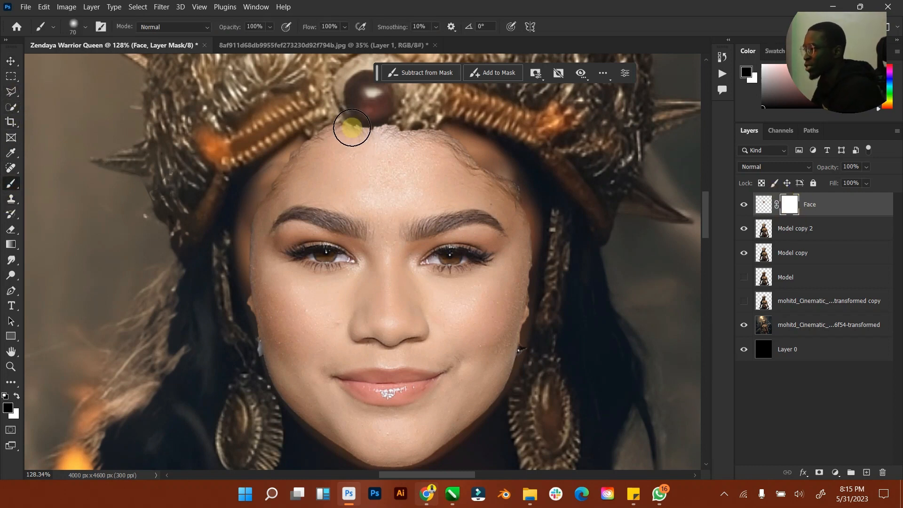
{"action": "mouse_move", "coordinate": [328, 129]}
{"action": "left_mouse_down"}
{"action": "mouse_move", "coordinate": [368, 146]}
{"action": "mouse_move", "coordinate": [378, 131]}
{"action": "mouse_move", "coordinate": [397, 155]}
{"action": "mouse_move", "coordinate": [356, 172]}
{"action": "mouse_move", "coordinate": [354, 157]}
{"action": "mouse_move", "coordinate": [365, 161]}
{"action": "mouse_move", "coordinate": [304, 137]}
{"action": "mouse_move", "coordinate": [248, 185]}
{"action": "mouse_move", "coordinate": [262, 174]}
{"action": "mouse_move", "coordinate": [235, 240]}
{"action": "mouse_move", "coordinate": [249, 378]}
{"action": "mouse_move", "coordinate": [289, 430]}
{"action": "mouse_move", "coordinate": [254, 393]}
{"action": "mouse_move", "coordinate": [308, 407]}
{"action": "mouse_move", "coordinate": [342, 436]}
{"action": "mouse_move", "coordinate": [388, 448]}
{"action": "mouse_move", "coordinate": [317, 428]}
{"action": "mouse_move", "coordinate": [433, 435]}
{"action": "mouse_move", "coordinate": [510, 384]}
{"action": "mouse_move", "coordinate": [442, 439]}
{"action": "mouse_move", "coordinate": [517, 381]}
{"action": "mouse_move", "coordinate": [552, 232]}
{"action": "mouse_move", "coordinate": [530, 150]}
{"action": "mouse_move", "coordinate": [542, 198]}
{"action": "mouse_move", "coordinate": [464, 107]}
{"action": "mouse_move", "coordinate": [423, 129]}
{"action": "mouse_move", "coordinate": [492, 133]}
{"action": "mouse_move", "coordinate": [541, 190]}
{"action": "mouse_move", "coordinate": [528, 310]}
{"action": "left_mouse_up"}
{"action": "scroll", "coordinate": [254, 388], "scroll_direction": "down", "scroll_amount": 2}
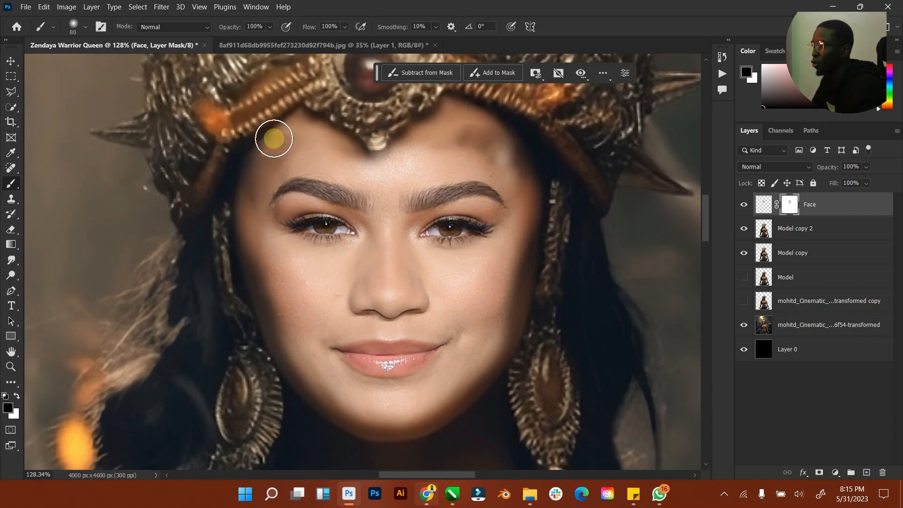
Step: Apply the layer mask to the Face layer
{"action": "left_click", "coordinate": [10, 62]}
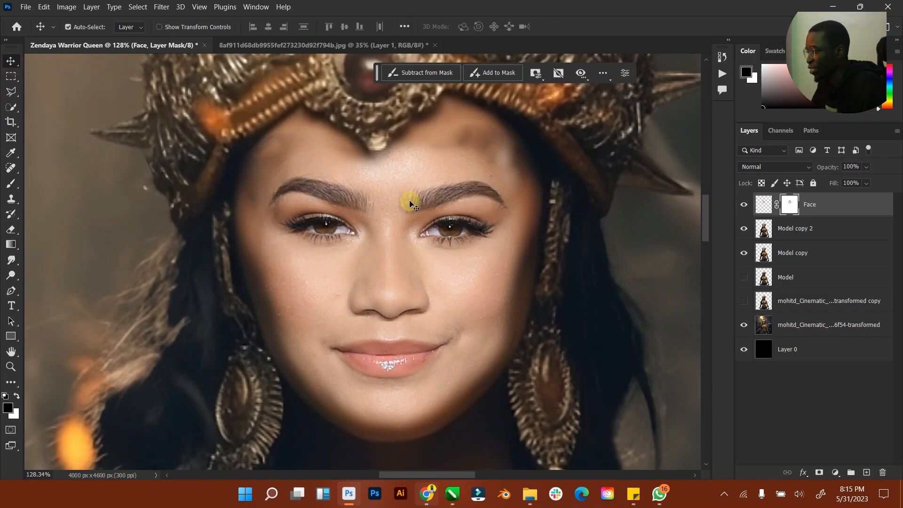
{"action": "right_click", "coordinate": [788, 209]}
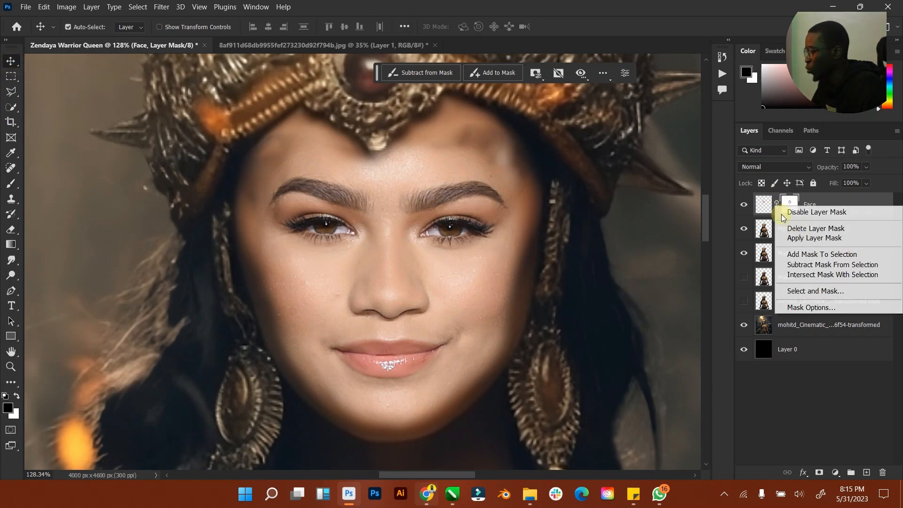
{"action": "left_click", "coordinate": [800, 237]}
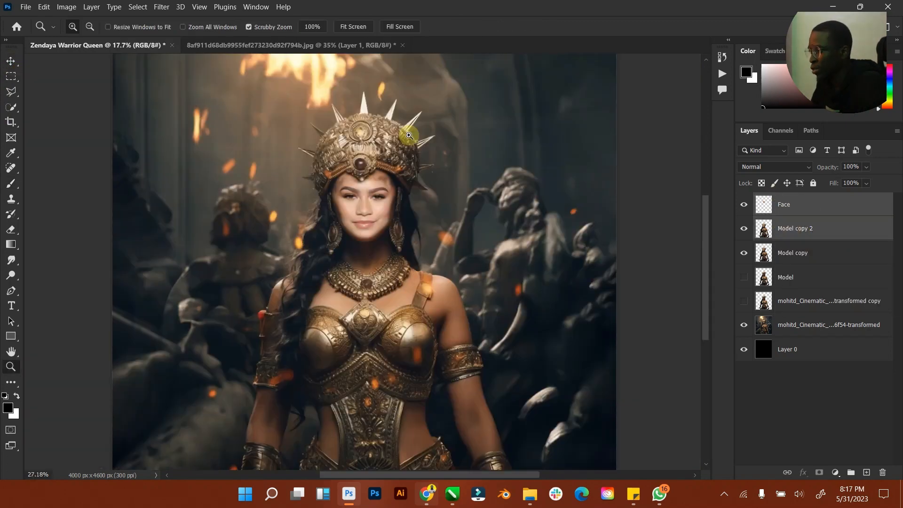
Step: Show the transform controls and scale the Face layer up slightly about its centre so the features fill the head better
{"action": "left_click", "coordinate": [329, 302]}
{"action": "left_click_drag", "start_coordinate": [329, 303], "coordinate": [356, 290]}
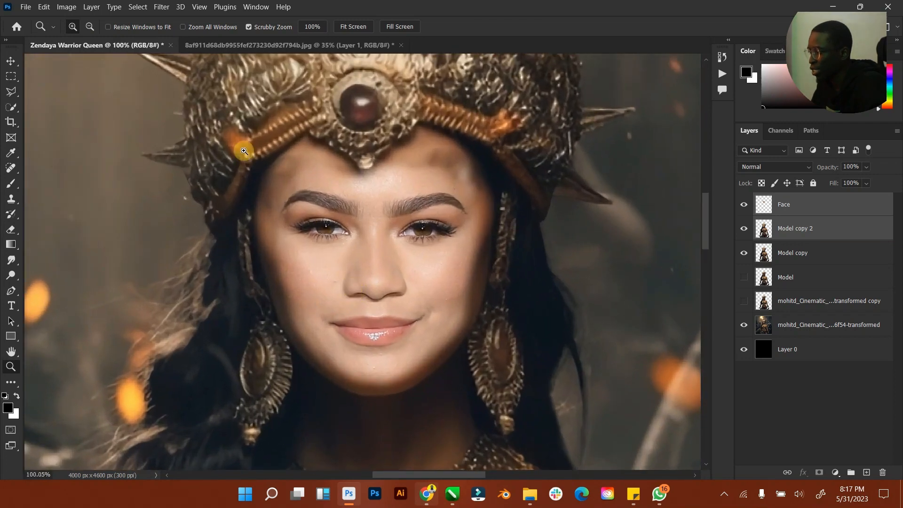
{"action": "scroll", "coordinate": [315, 176], "scroll_direction": "up", "scroll_amount": 1}
{"action": "left_click", "coordinate": [8, 65]}
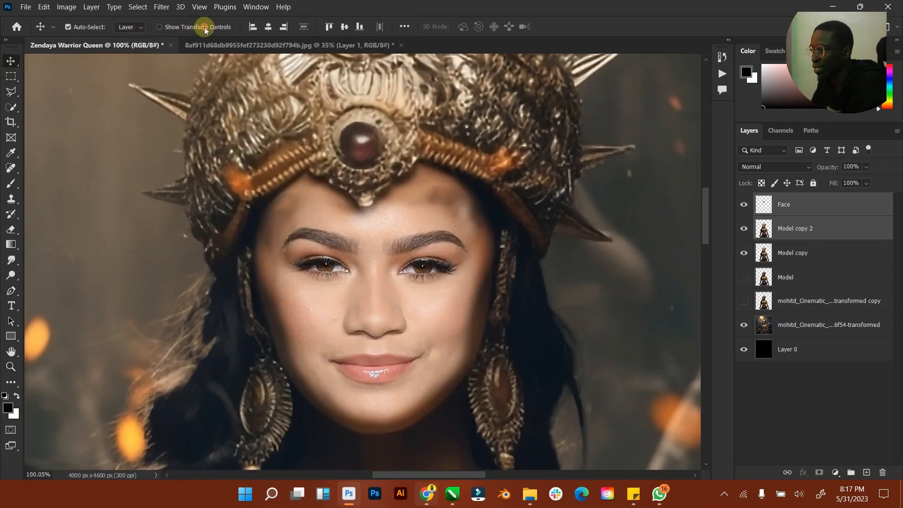
{"action": "left_click", "coordinate": [789, 202]}
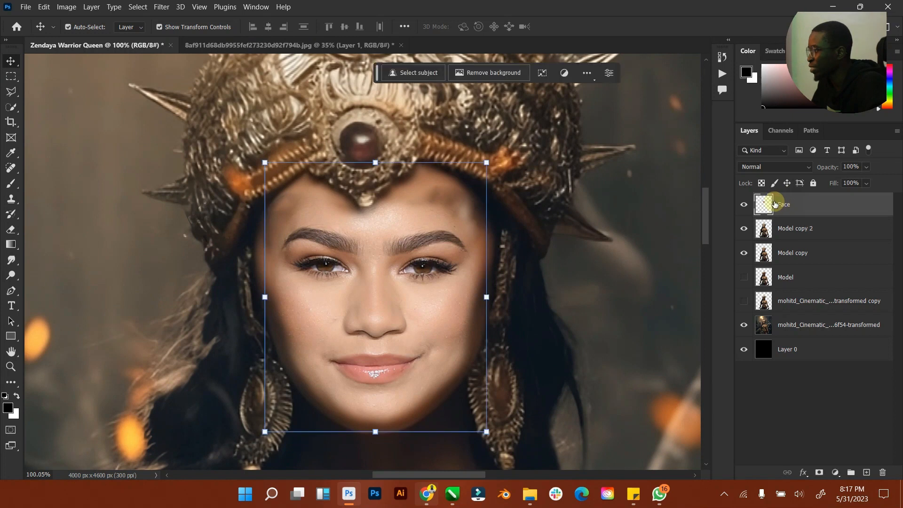
{"action": "left_click_drag", "start_coordinate": [488, 164], "coordinate": [501, 158]}
{"action": "left_click", "coordinate": [564, 28]}
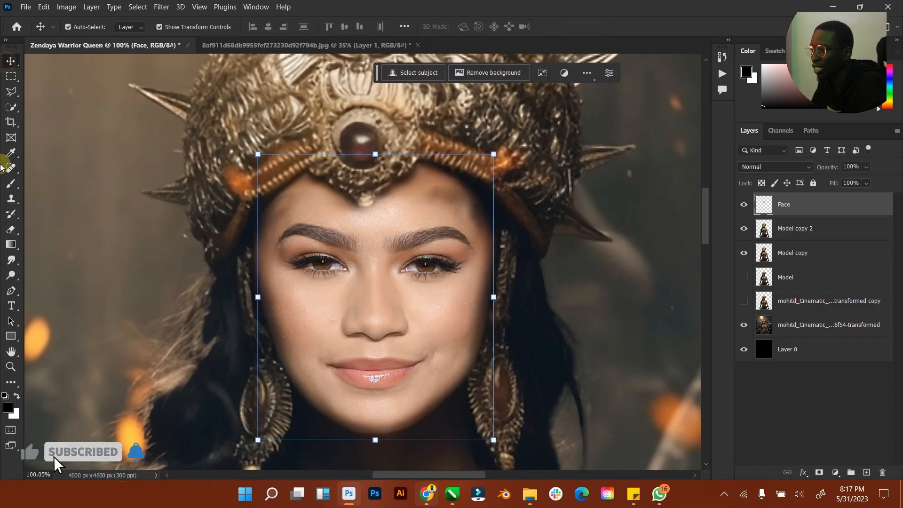
Step: Check the enlarged face against the full figure and hide the transform controls
{"action": "left_click", "coordinate": [10, 350]}
{"action": "double_click", "coordinate": [11, 350]}
{"action": "left_click", "coordinate": [11, 366]}
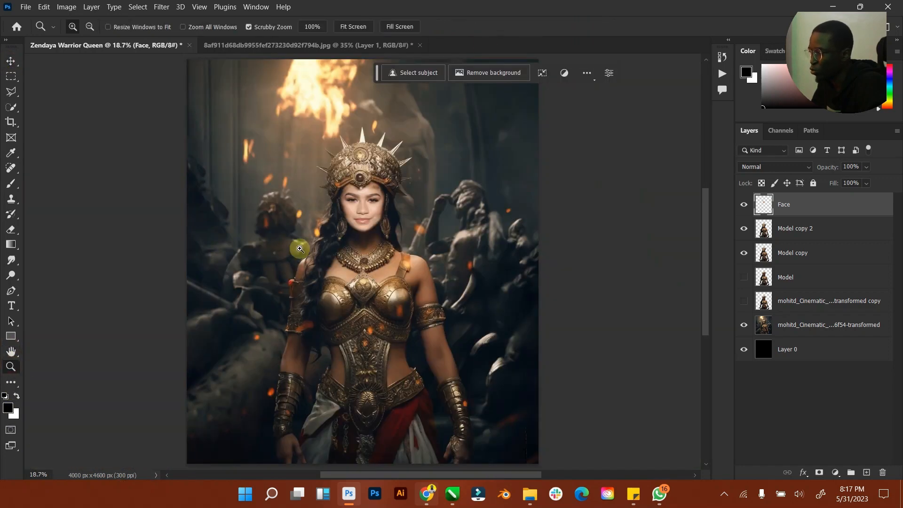
{"action": "left_click_drag", "start_coordinate": [361, 215], "coordinate": [371, 214]}
{"action": "left_click", "coordinate": [10, 62]}
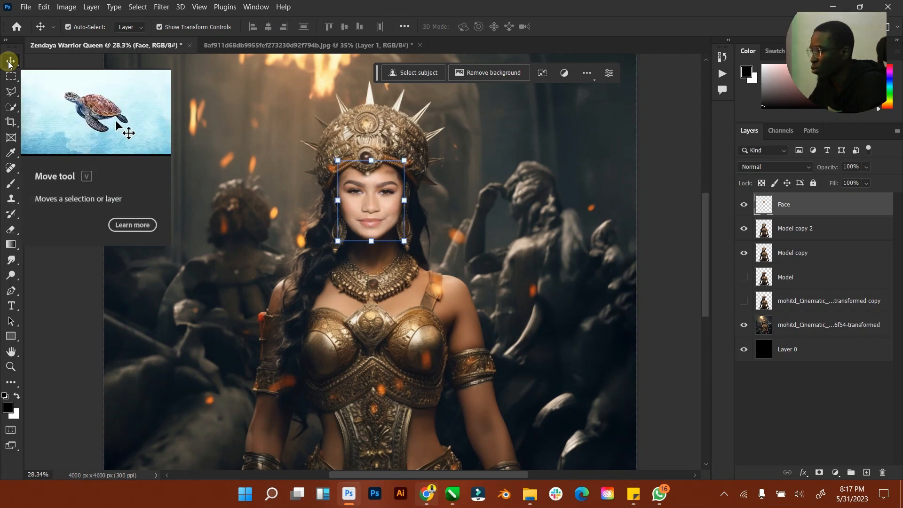
{"action": "left_click", "coordinate": [203, 28]}
Step: Nudge the Face layer slightly upward beneath the crown
{"action": "double_click", "coordinate": [11, 355]}
{"action": "left_click", "coordinate": [11, 366]}
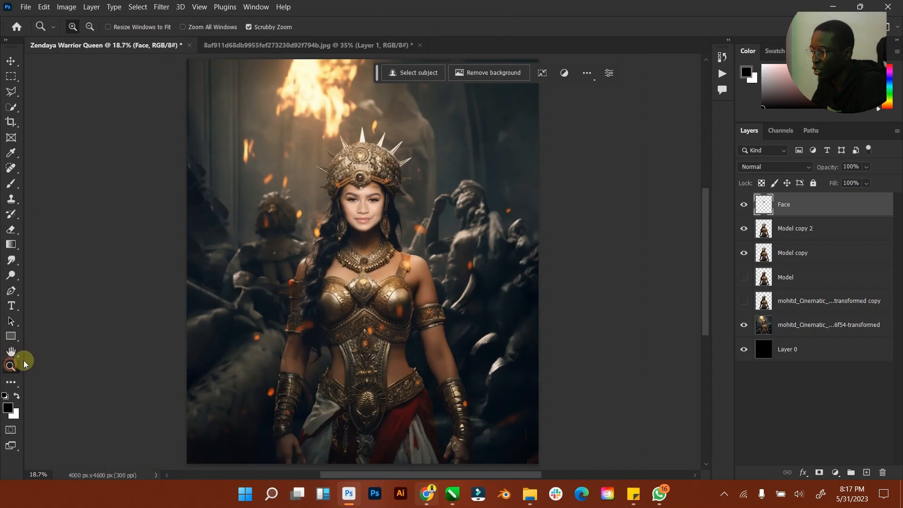
{"action": "left_click_drag", "start_coordinate": [362, 191], "coordinate": [414, 179]}
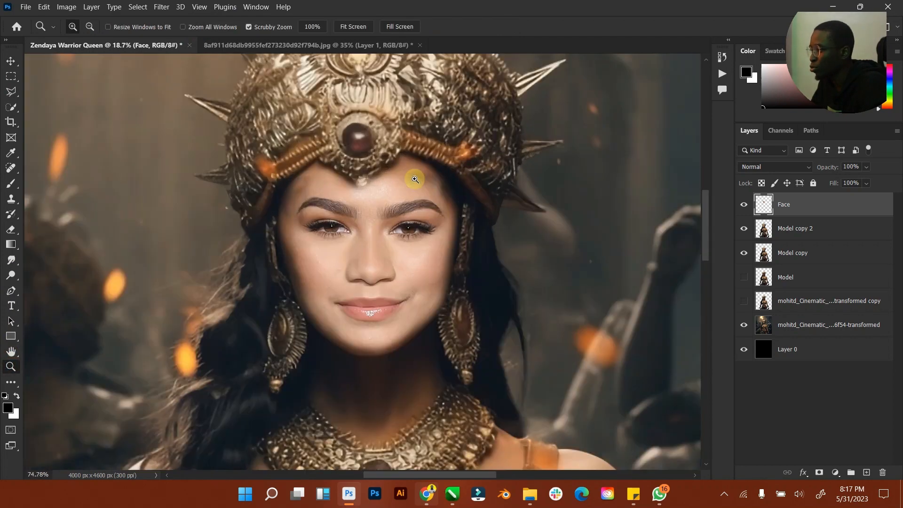
{"action": "left_click", "coordinate": [13, 61]}
{"action": "left_click_drag", "start_coordinate": [395, 230], "coordinate": [396, 228]}
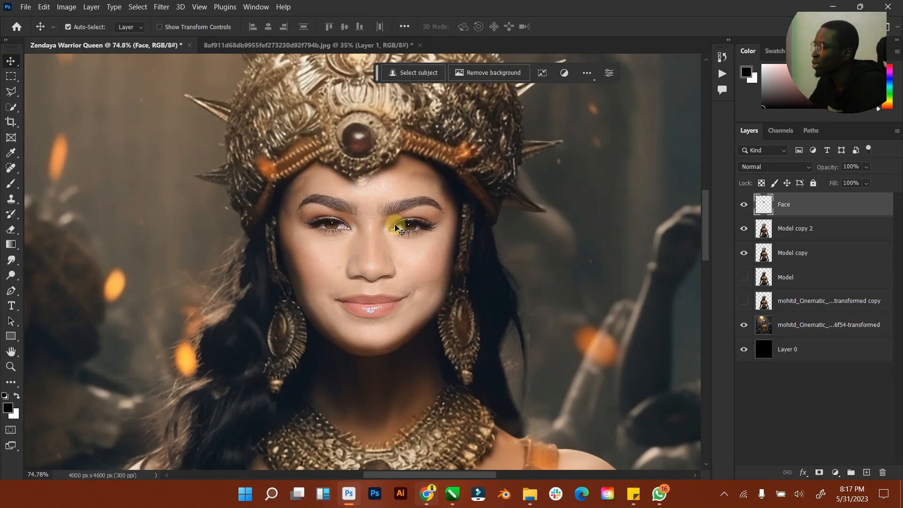
Step: Duplicate the Face layer and move the copy below the Model layer as a backup
{"action": "double_click", "coordinate": [10, 352]}
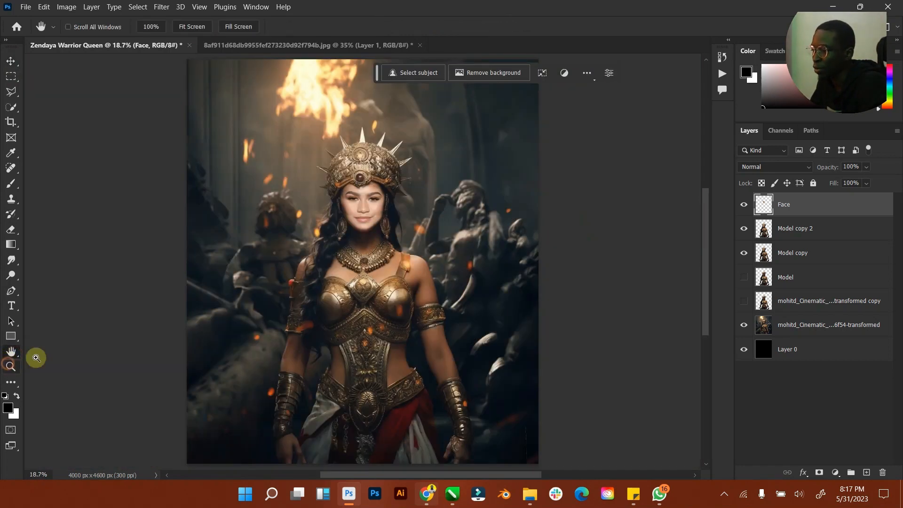
{"action": "key", "text": "z"}
{"action": "left_click_drag", "start_coordinate": [377, 191], "coordinate": [382, 190]}
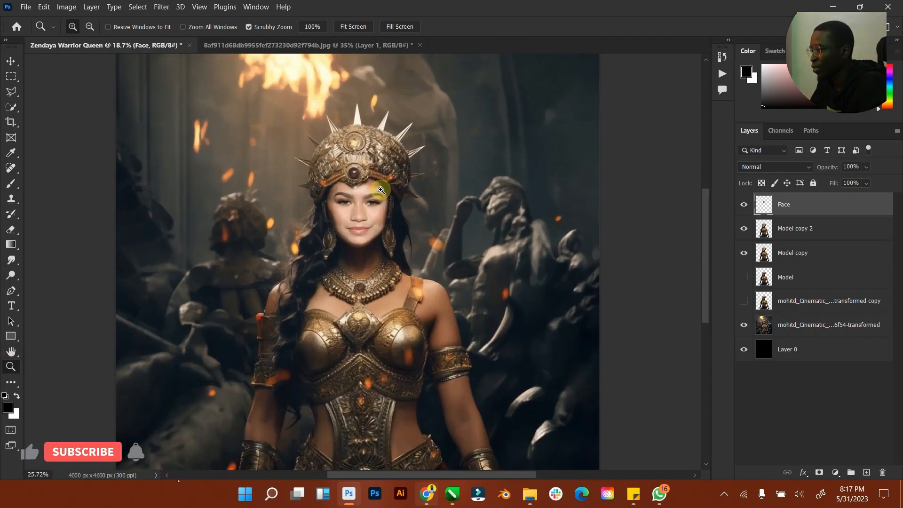
{"action": "left_click", "coordinate": [11, 61]}
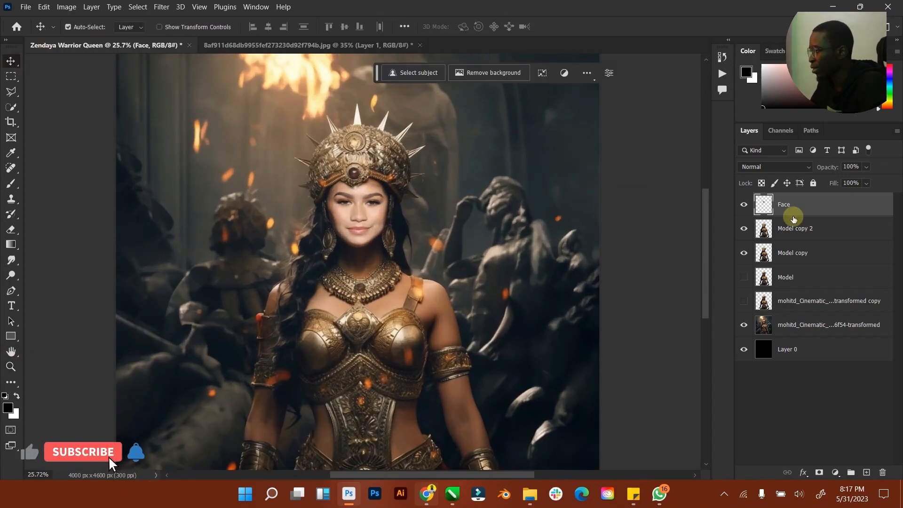
{"action": "key", "text": "ctrl+j"}
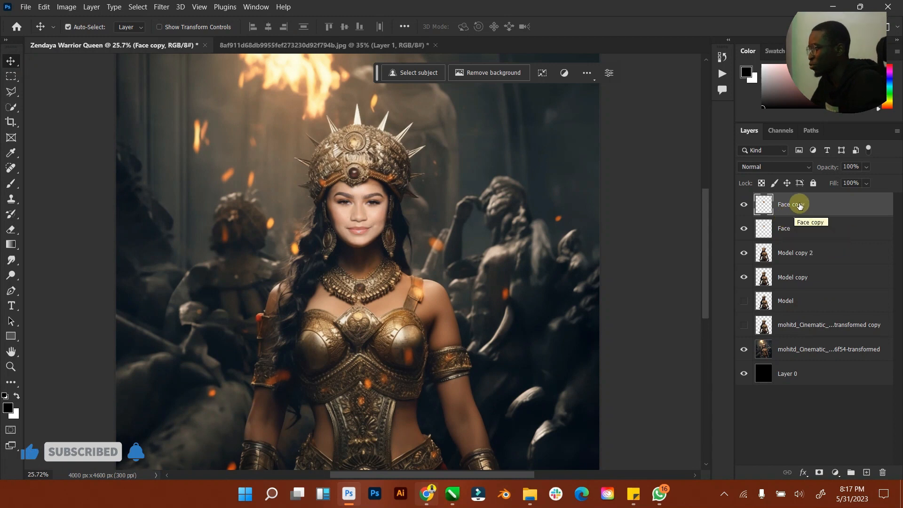
{"action": "left_click_drag", "start_coordinate": [796, 201], "coordinate": [769, 267]}
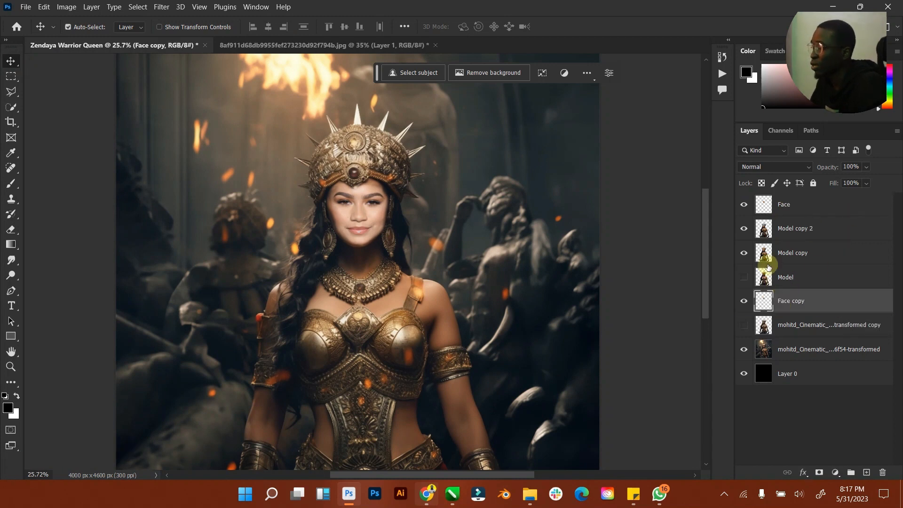
Step: Hide every layer except Face and Model copy 2
{"action": "left_click", "coordinate": [743, 253]}
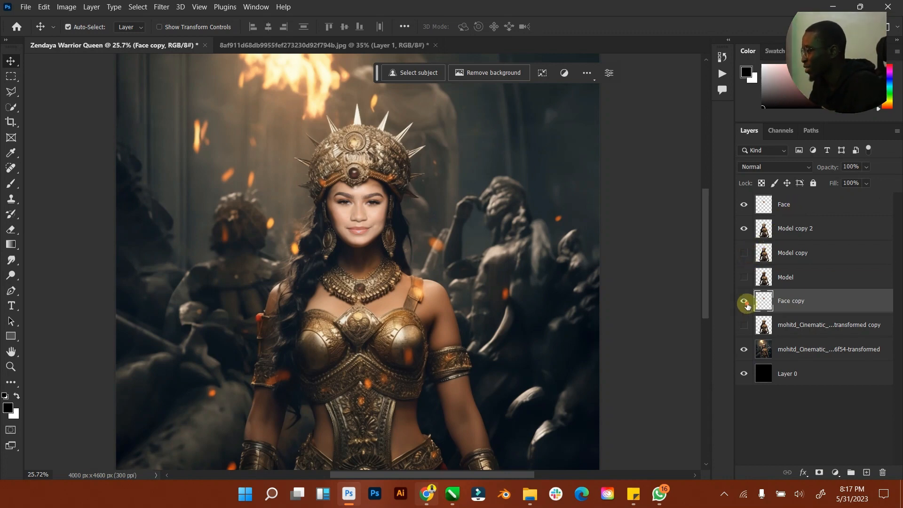
{"action": "left_click_drag", "start_coordinate": [747, 305], "coordinate": [745, 358]}
{"action": "left_click", "coordinate": [745, 374]}
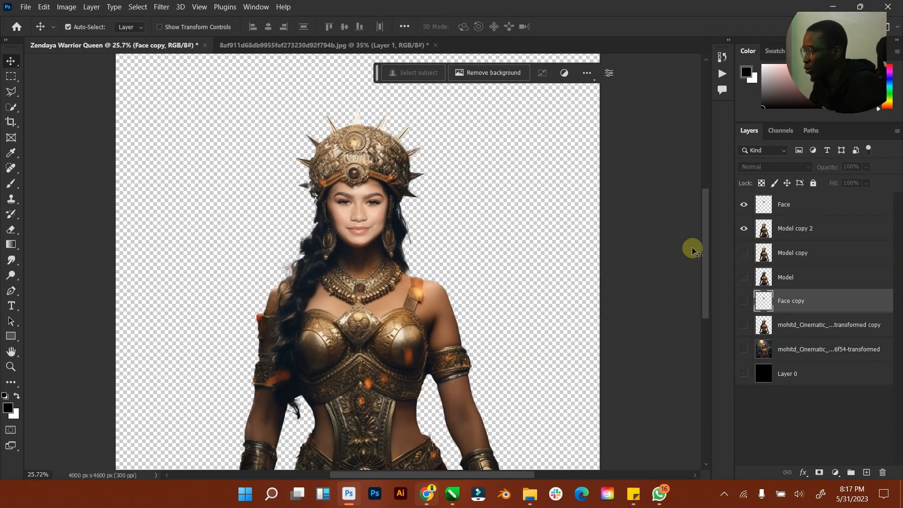
Step: Auto-blend the Face and Model copy 2 layers with Stack Images, Seamless Tones and Colors, and Content Aware Fill Transparent Areas
{"action": "left_click", "coordinate": [782, 207]}
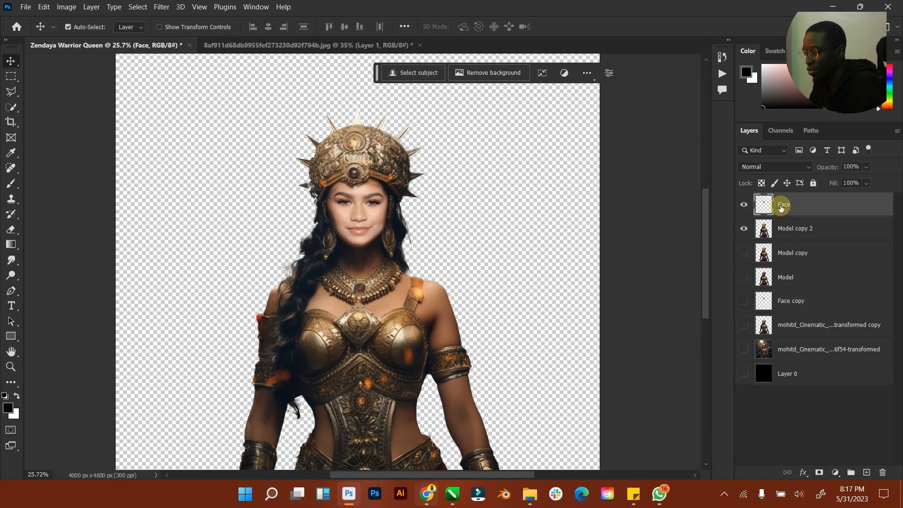
{"action": "left_click", "coordinate": [789, 233], "text": "shift"}
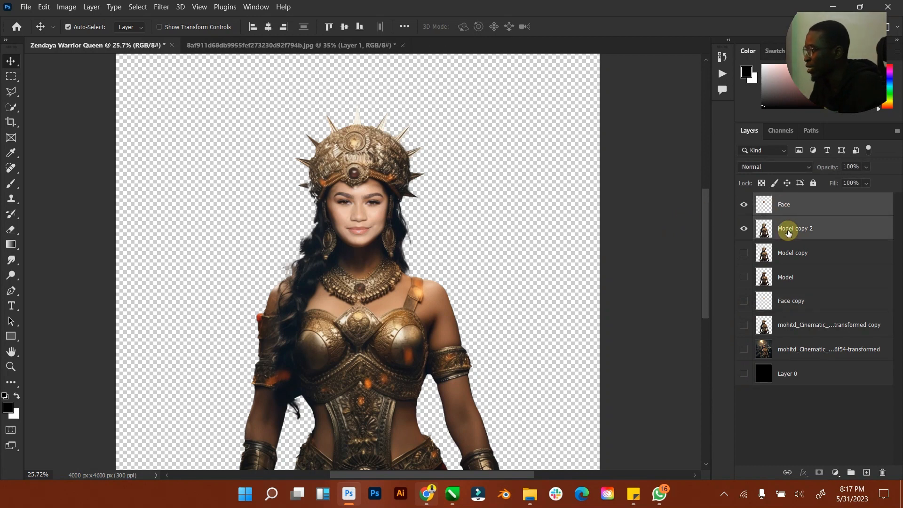
{"action": "left_click", "coordinate": [44, 7]}
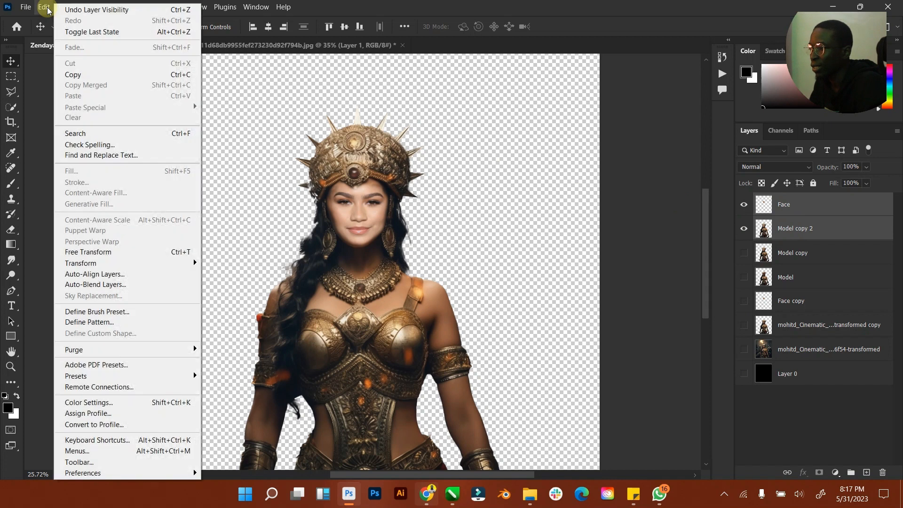
{"action": "left_click", "coordinate": [117, 285]}
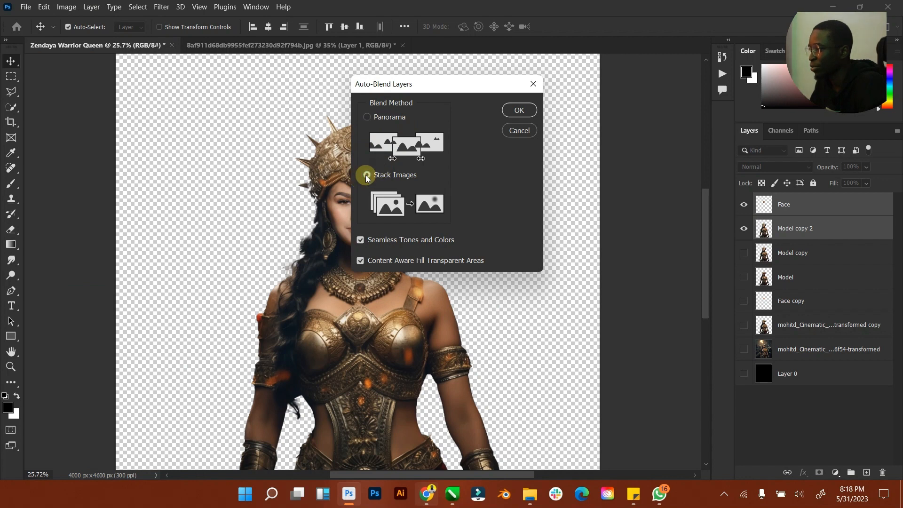
{"action": "left_click", "coordinate": [520, 110]}
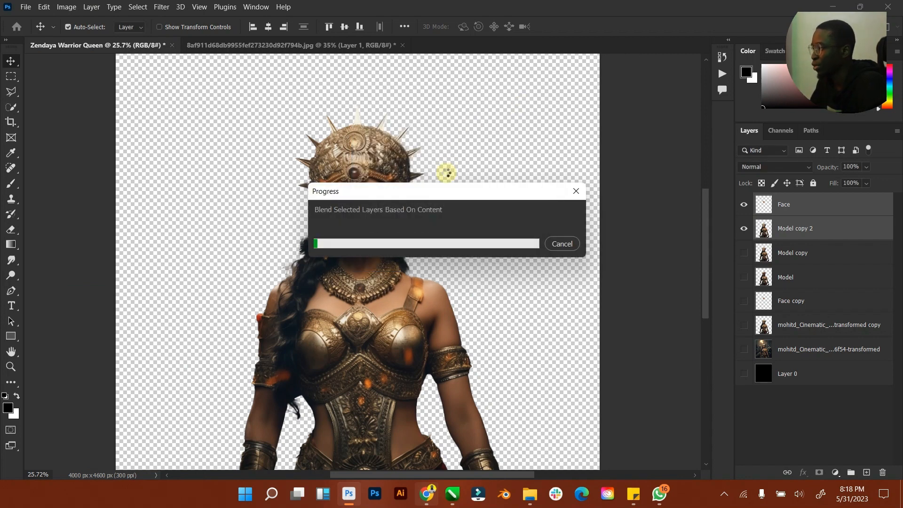
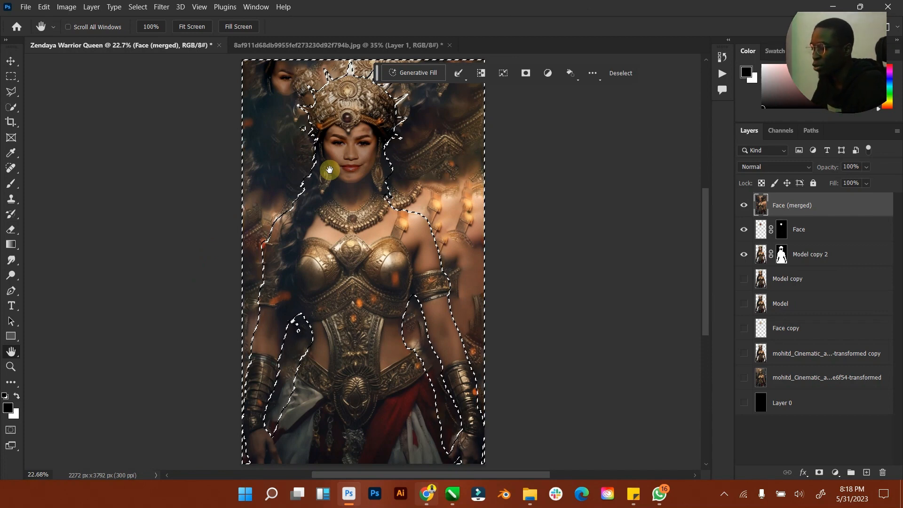
Step: Delete the content-aware filled surroundings of the woman from the merged layer and clear the selection
{"action": "key", "text": "Delete"}
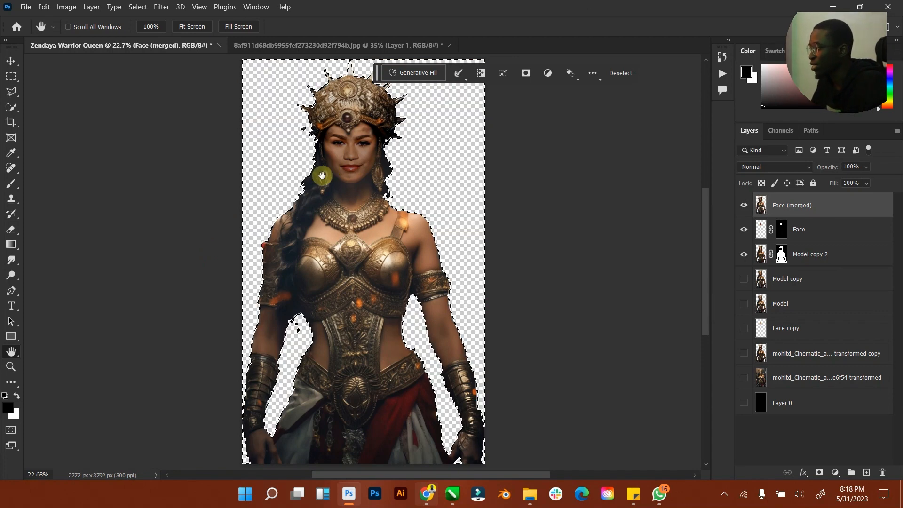
{"action": "left_click", "coordinate": [139, 7]}
{"action": "left_click", "coordinate": [148, 31]}
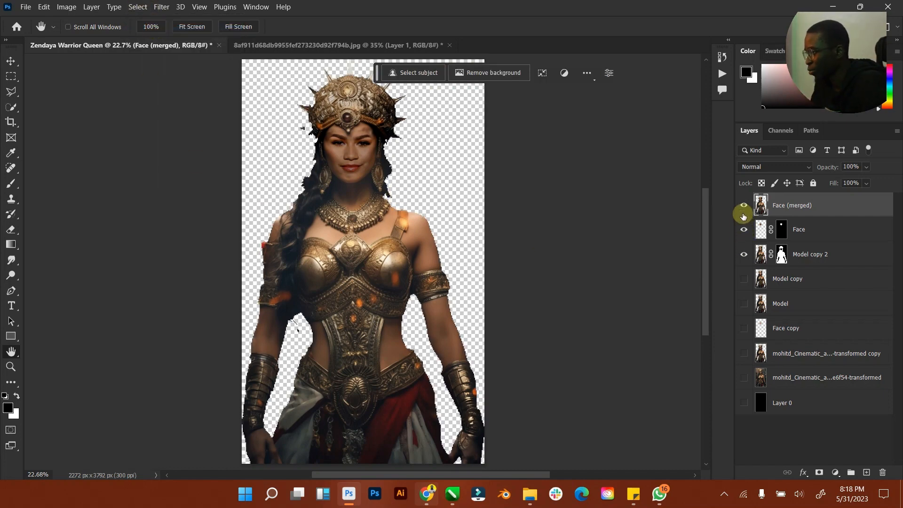
{"action": "left_click", "coordinate": [744, 229]}
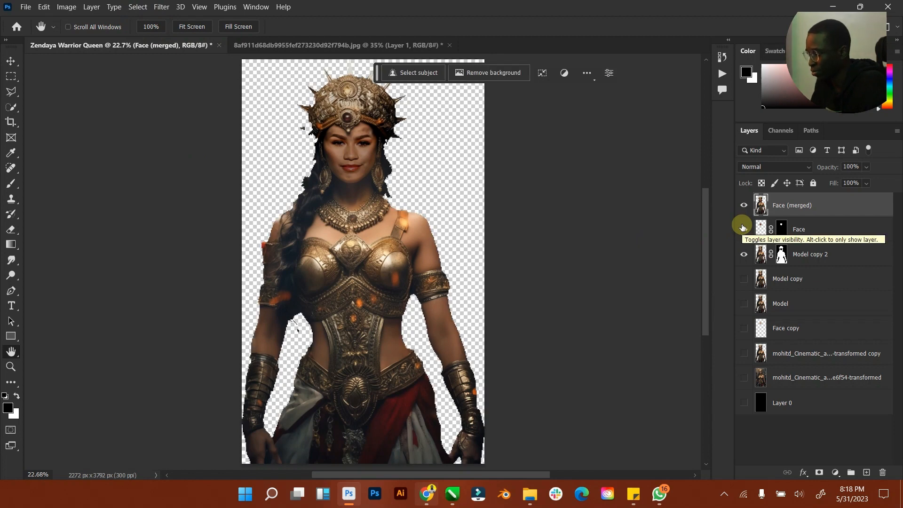
Step: Step back in the history past the canvas crop and background fill to the full-size Face (merged) layer, and inspect the blended face at 100%
{"action": "key", "text": "ctrl+z"}
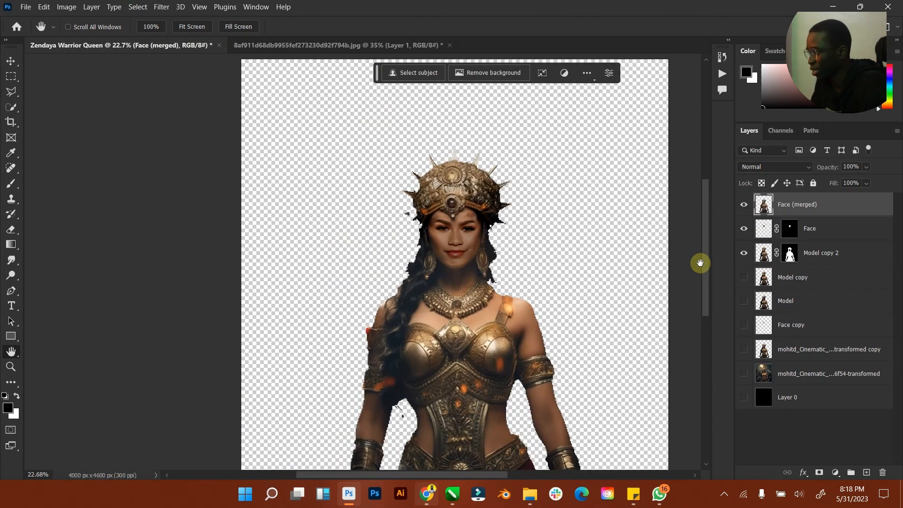
{"action": "key", "text": "ctrl+z"}
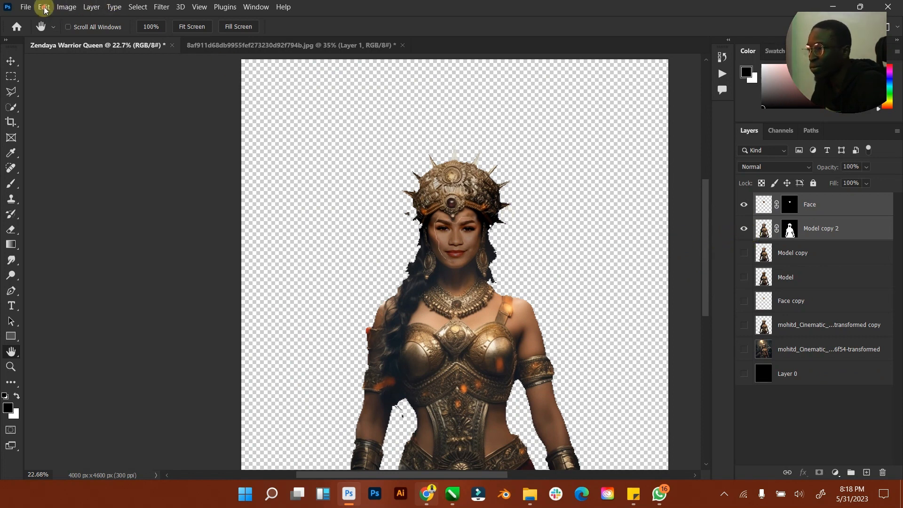
{"action": "left_click", "coordinate": [44, 7]}
{"action": "left_click", "coordinate": [97, 20]}
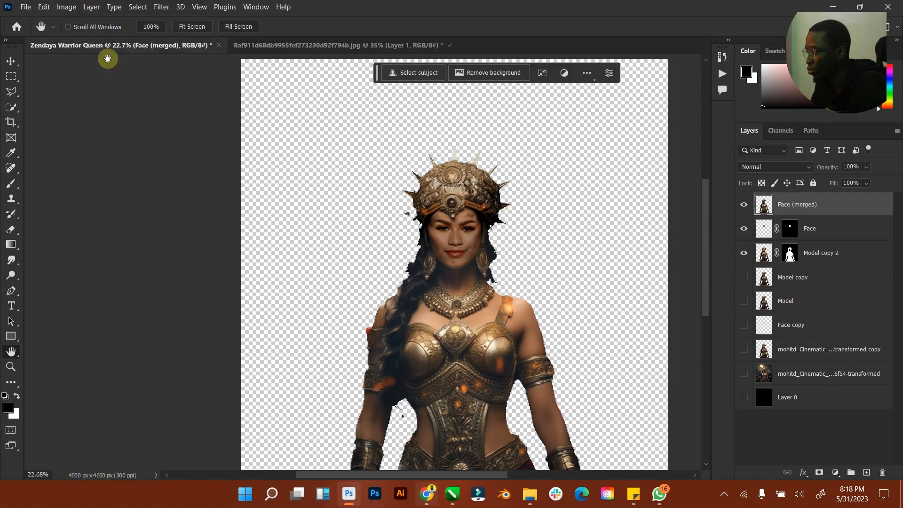
{"action": "double_click", "coordinate": [11, 366]}
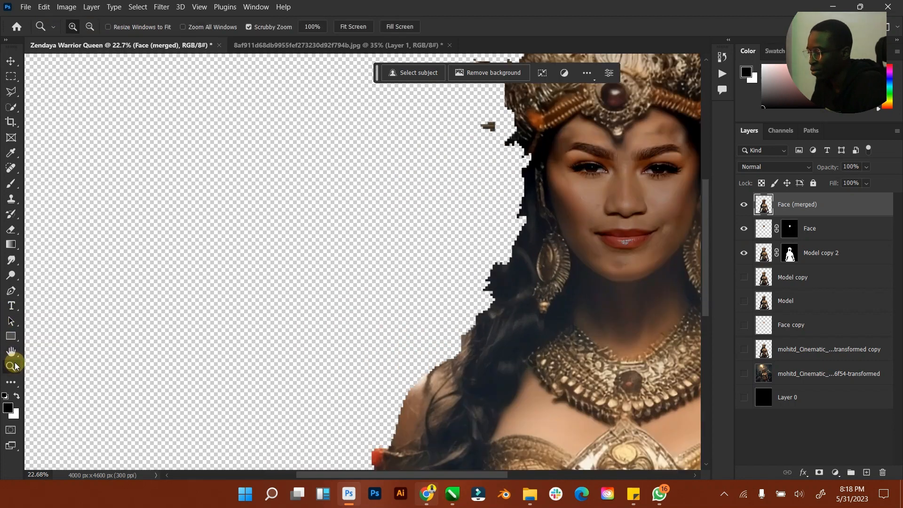
Step: Delete the Face and Model copy 2 layers, keeping the Face (merged) layer
{"action": "double_click", "coordinate": [11, 357]}
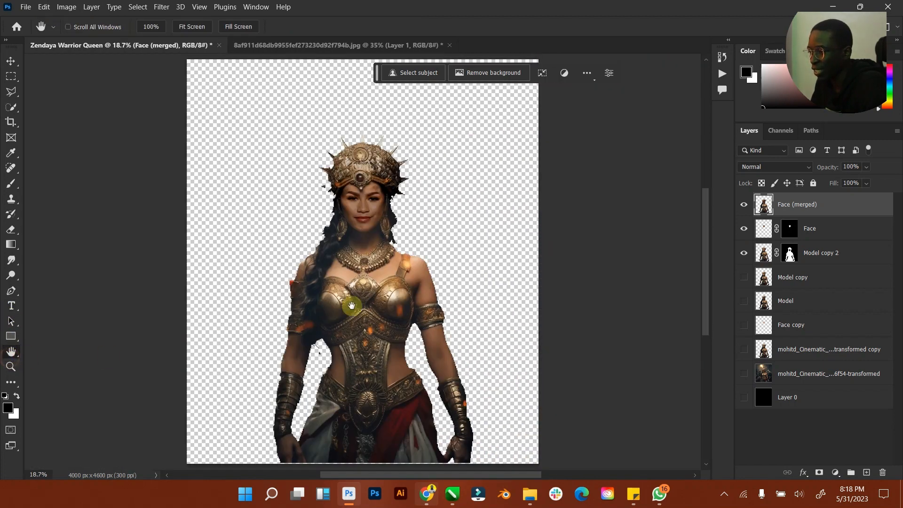
{"action": "left_click", "coordinate": [15, 371]}
{"action": "mouse_move", "coordinate": [370, 264]}
{"action": "left_mouse_down"}
{"action": "mouse_move", "coordinate": [351, 267]}
{"action": "mouse_move", "coordinate": [362, 266]}
{"action": "left_mouse_up"}
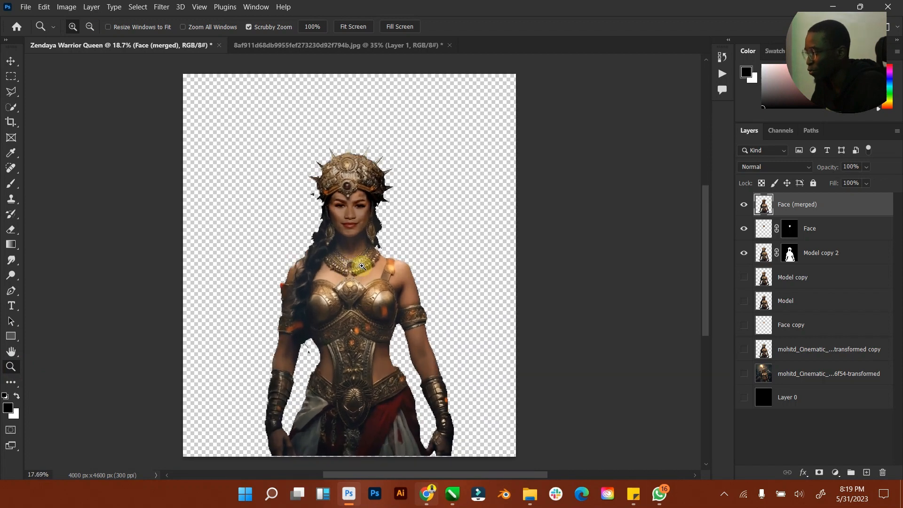
{"action": "left_click", "coordinate": [12, 61]}
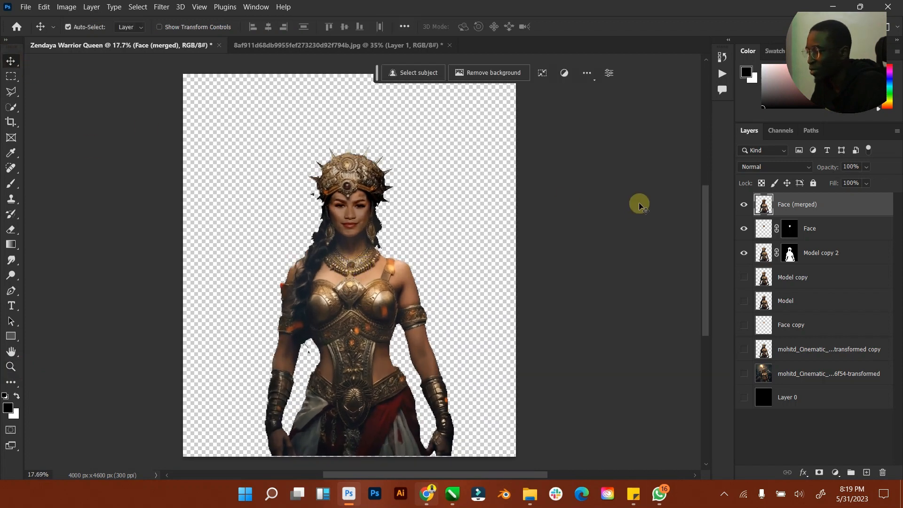
{"action": "left_click", "coordinate": [816, 230]}
{"action": "left_click", "coordinate": [830, 257], "text": "shift"}
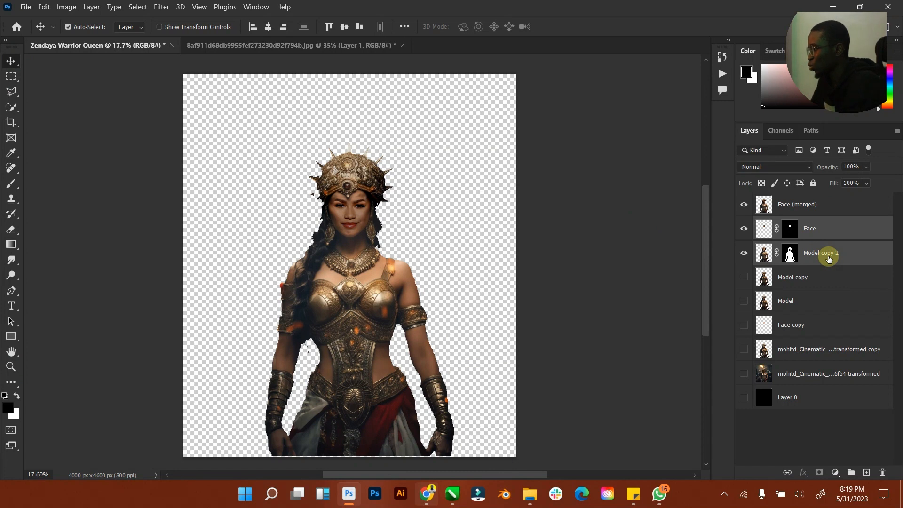
{"action": "key", "text": "Delete"}
Step: Show the Model copy layer beneath Face (merged) and inspect the blended face up close
{"action": "left_click", "coordinate": [745, 230]}
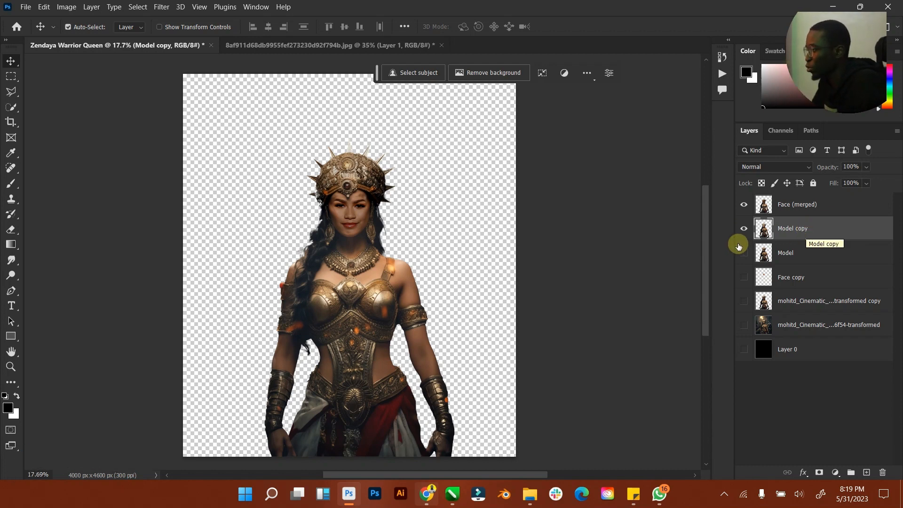
{"action": "left_click", "coordinate": [744, 229]}
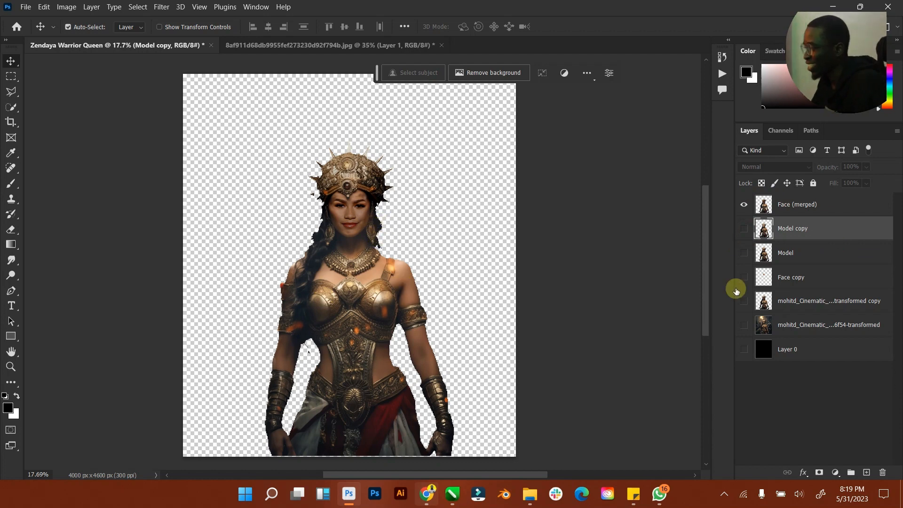
{"action": "left_click", "coordinate": [744, 230]}
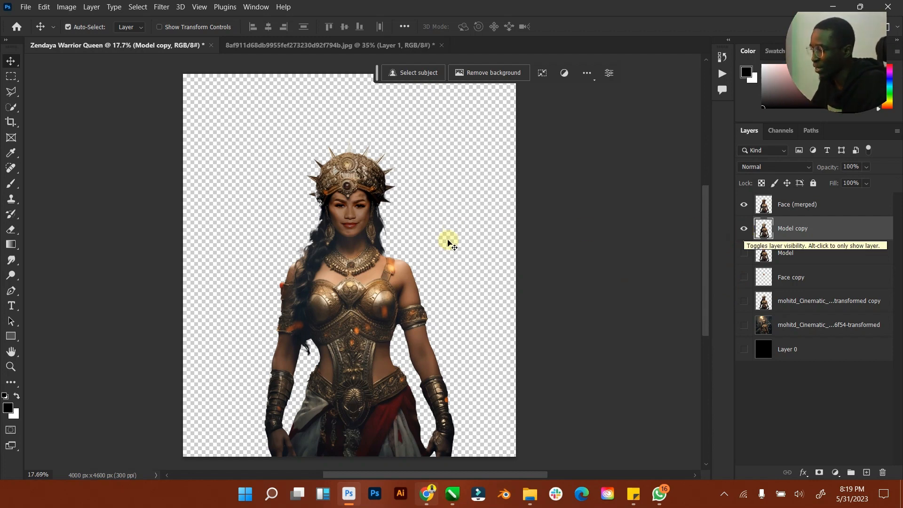
{"action": "left_click", "coordinate": [11, 365]}
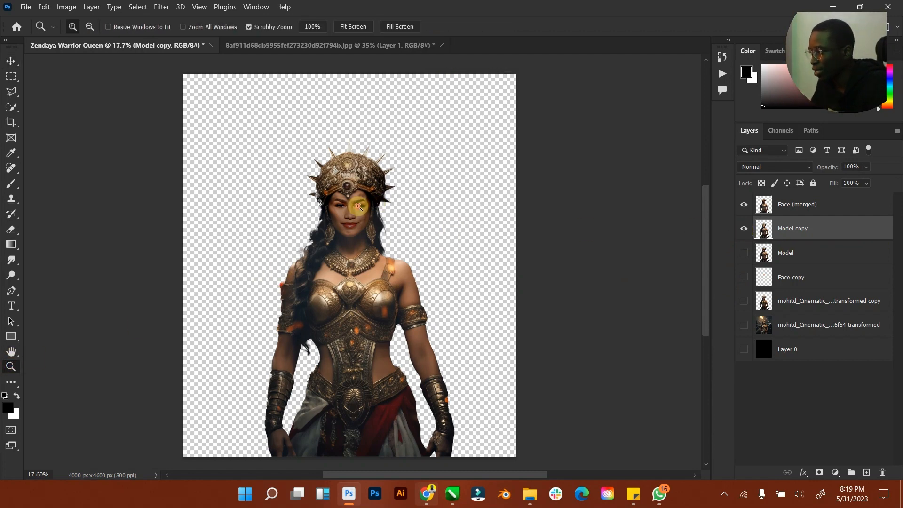
{"action": "left_click_drag", "start_coordinate": [358, 207], "coordinate": [413, 191]}
{"action": "left_click_drag", "start_coordinate": [356, 181], "coordinate": [377, 174]}
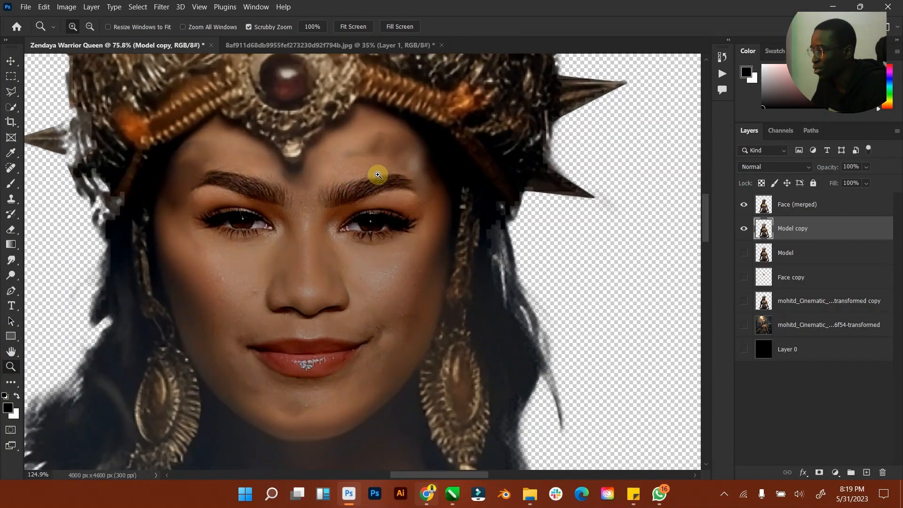
{"action": "left_click_drag", "start_coordinate": [282, 192], "coordinate": [304, 190]}
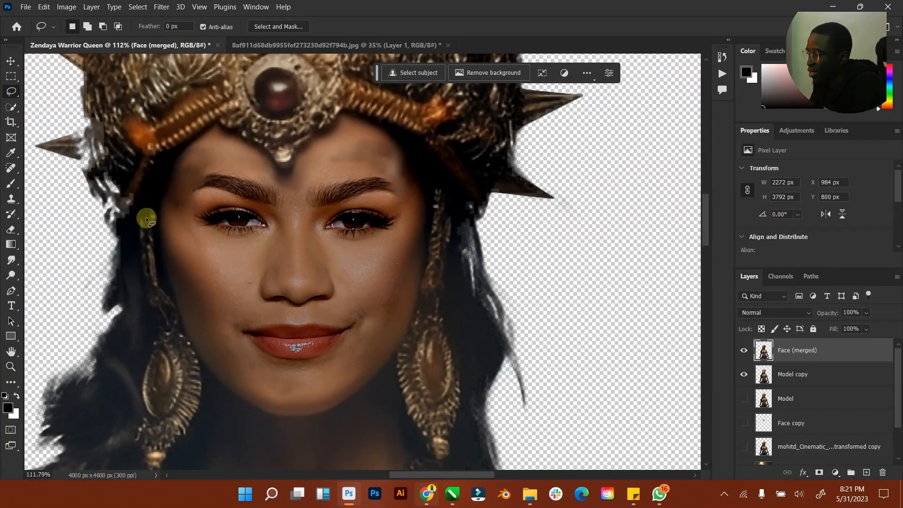
Step: Smooth the skin on the Face (merged) layer with the Smudge tool at 14% strength across the cheeks, chin, upper lip, nose and brow area
{"action": "left_click", "coordinate": [15, 265]}
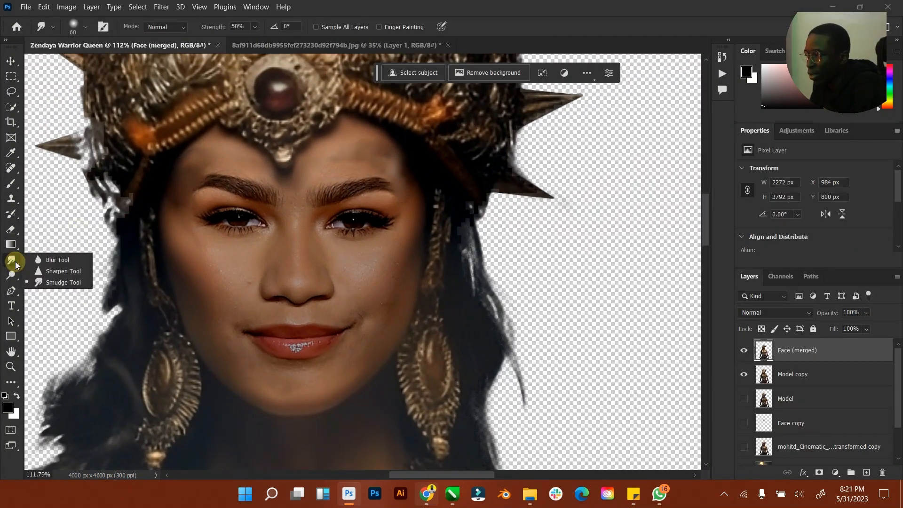
{"action": "left_click", "coordinate": [60, 282]}
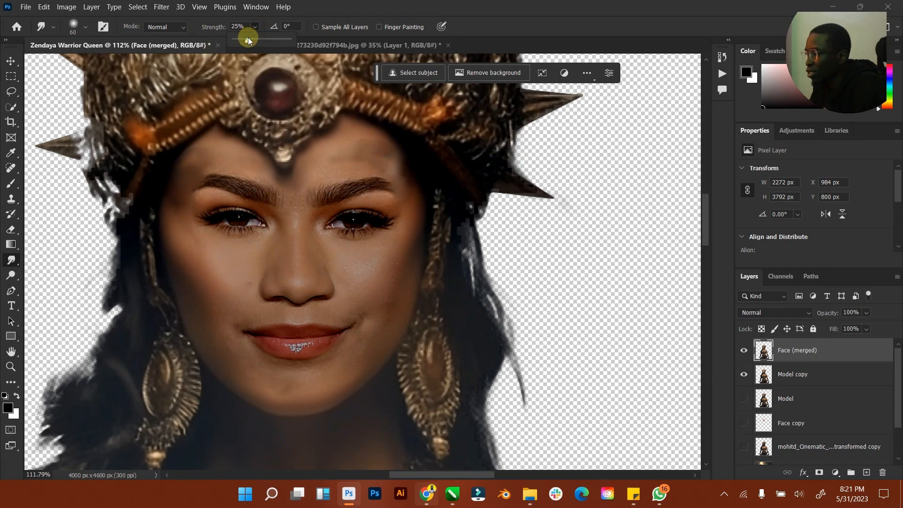
{"action": "left_click", "coordinate": [218, 307]}
{"action": "mouse_move", "coordinate": [230, 343]}
{"action": "left_mouse_down"}
{"action": "mouse_move", "coordinate": [256, 376]}
{"action": "mouse_move", "coordinate": [247, 367]}
{"action": "mouse_move", "coordinate": [295, 393]}
{"action": "mouse_move", "coordinate": [317, 373]}
{"action": "left_mouse_up"}
{"action": "left_click_drag", "start_coordinate": [364, 344], "coordinate": [353, 357]}
{"action": "left_click_drag", "start_coordinate": [396, 304], "coordinate": [370, 319]}
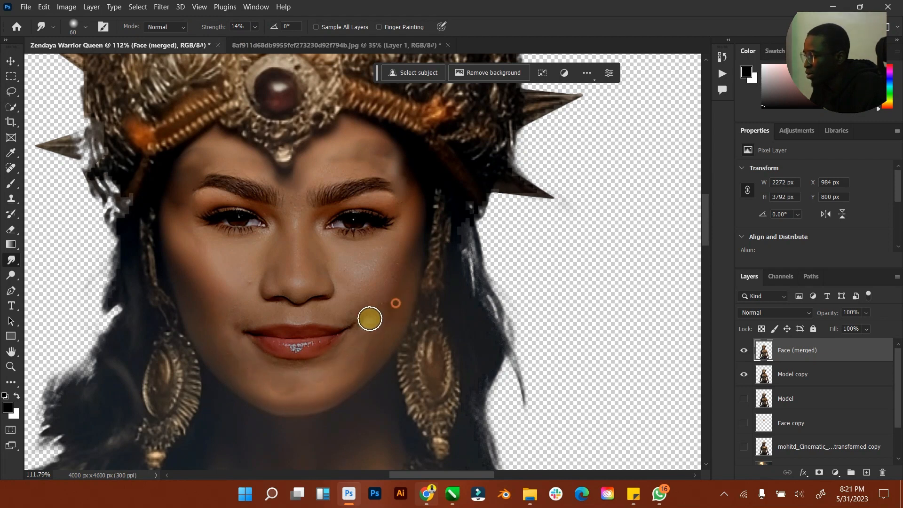
{"action": "mouse_move", "coordinate": [386, 249]}
{"action": "left_mouse_down"}
{"action": "mouse_move", "coordinate": [351, 299]}
{"action": "mouse_move", "coordinate": [325, 312]}
{"action": "left_mouse_up"}
{"action": "left_click", "coordinate": [323, 312]}
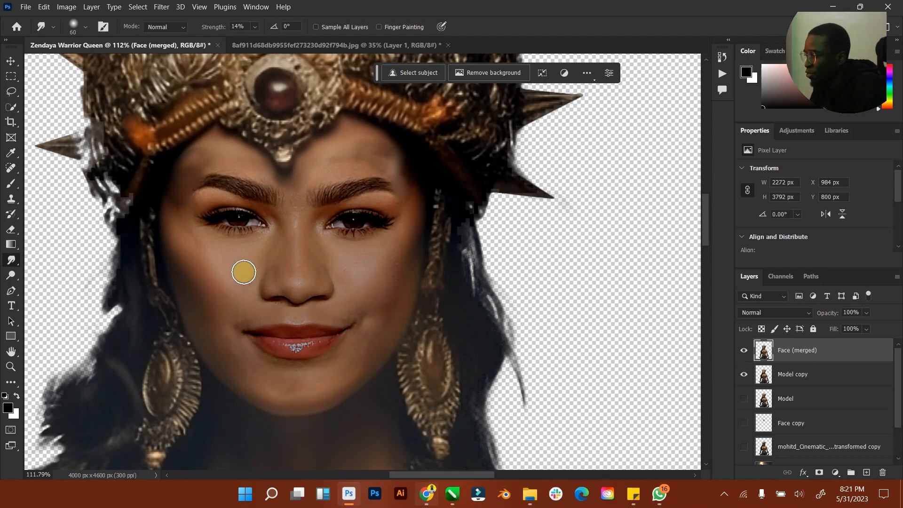
{"action": "left_click_drag", "start_coordinate": [288, 316], "coordinate": [291, 315]}
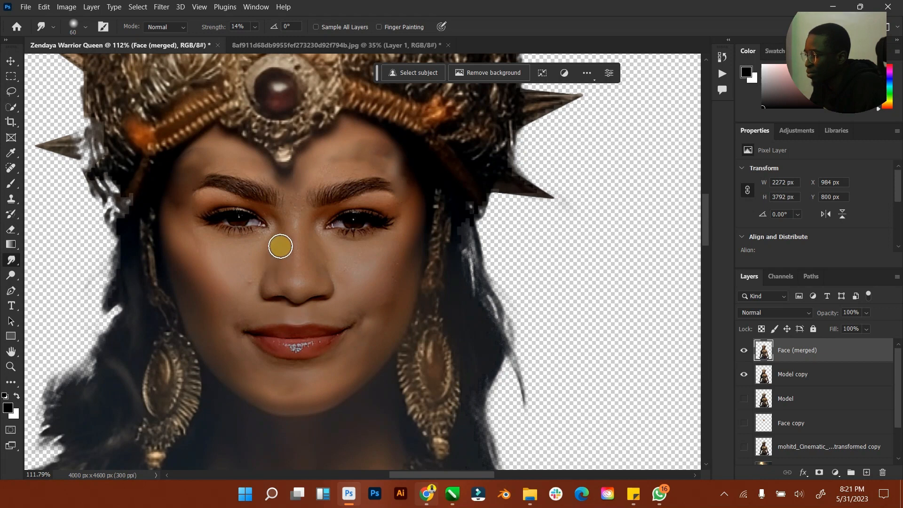
{"action": "mouse_move", "coordinate": [279, 251]}
{"action": "left_mouse_down"}
{"action": "mouse_move", "coordinate": [271, 281]}
{"action": "mouse_move", "coordinate": [258, 253]}
{"action": "mouse_move", "coordinate": [244, 249]}
{"action": "mouse_move", "coordinate": [223, 267]}
{"action": "mouse_move", "coordinate": [198, 239]}
{"action": "mouse_move", "coordinate": [236, 263]}
{"action": "mouse_move", "coordinate": [254, 256]}
{"action": "left_mouse_up"}
{"action": "mouse_move", "coordinate": [258, 252]}
{"action": "left_mouse_down"}
{"action": "mouse_move", "coordinate": [223, 275]}
{"action": "mouse_move", "coordinate": [223, 291]}
{"action": "left_mouse_up"}
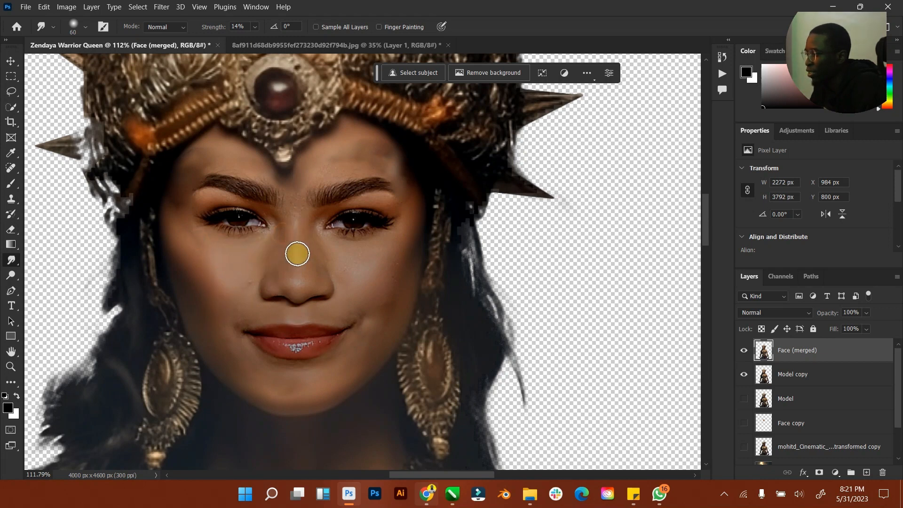
{"action": "left_click_drag", "start_coordinate": [344, 241], "coordinate": [334, 251]}
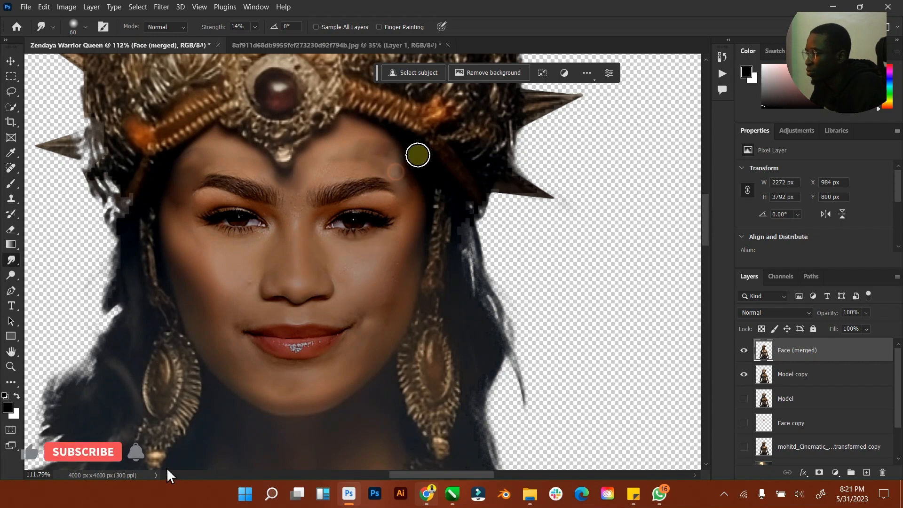
{"action": "left_click_drag", "start_coordinate": [296, 202], "coordinate": [293, 227]}
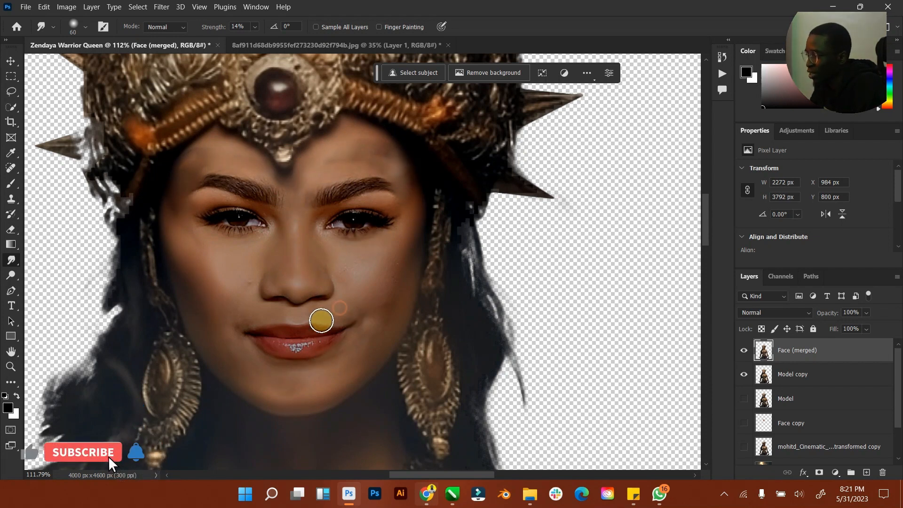
{"action": "key", "text": "bracketright"}
{"action": "key", "text": "bracketright"}
{"action": "key", "text": "bracketright"}
{"action": "key", "text": "bracketright"}
{"action": "key", "text": "bracketright"}
Step: Inspect the smudged face and neck at 100% and the whole figure at fit-to-screen size
{"action": "double_click", "coordinate": [11, 354]}
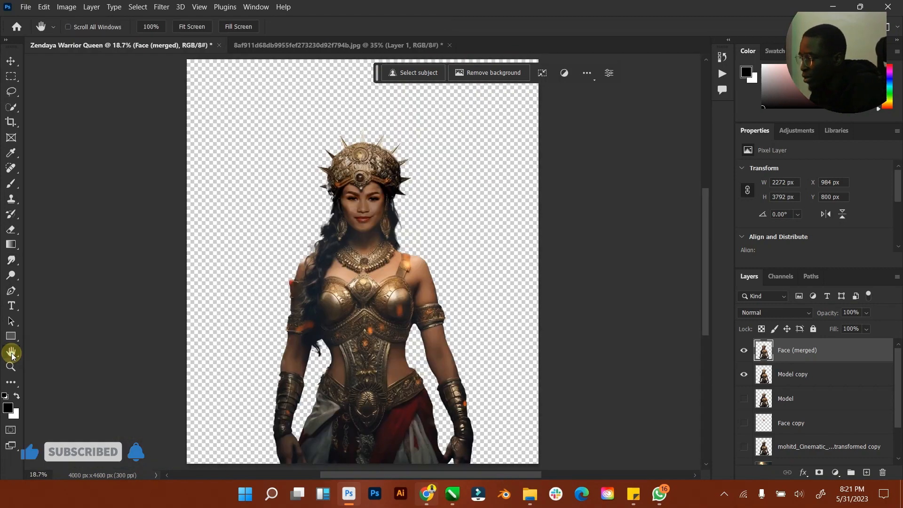
{"action": "left_click", "coordinate": [11, 366]}
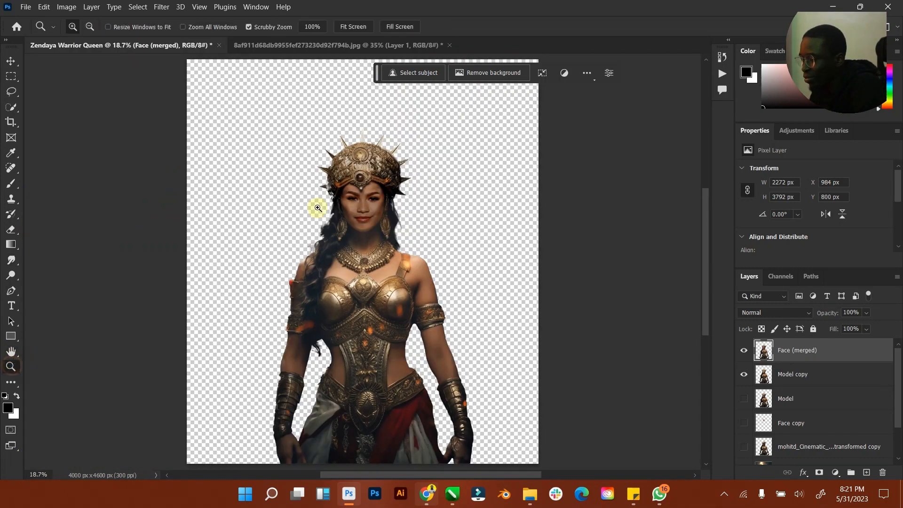
{"action": "left_click_drag", "start_coordinate": [317, 202], "coordinate": [386, 194]}
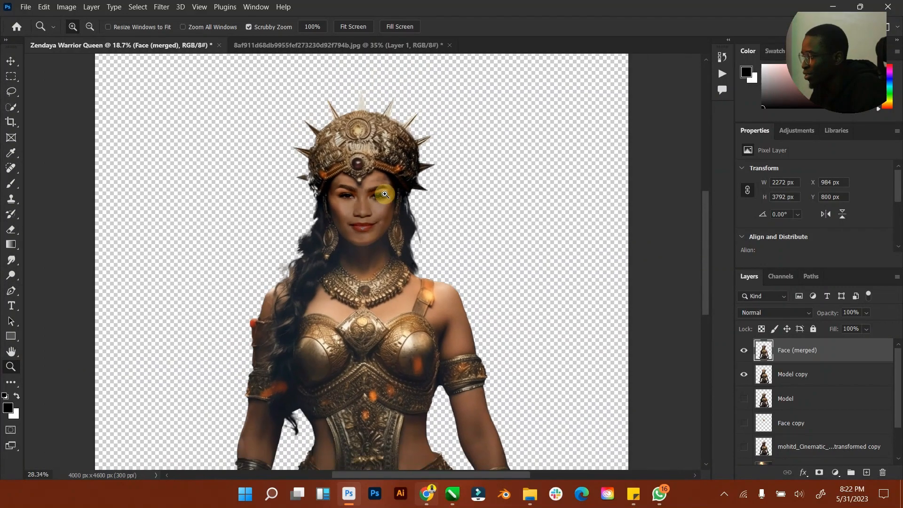
{"action": "left_click", "coordinate": [7, 58]}
{"action": "double_click", "coordinate": [8, 366]}
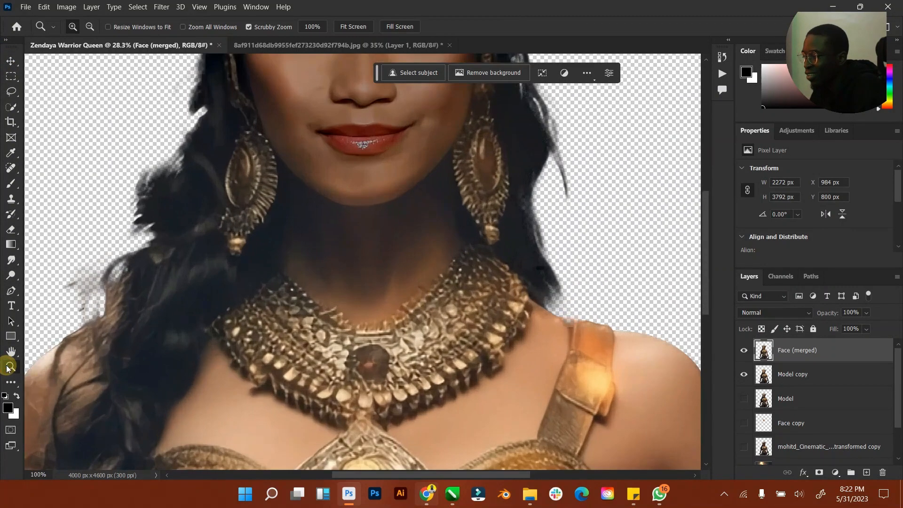
{"action": "double_click", "coordinate": [11, 352]}
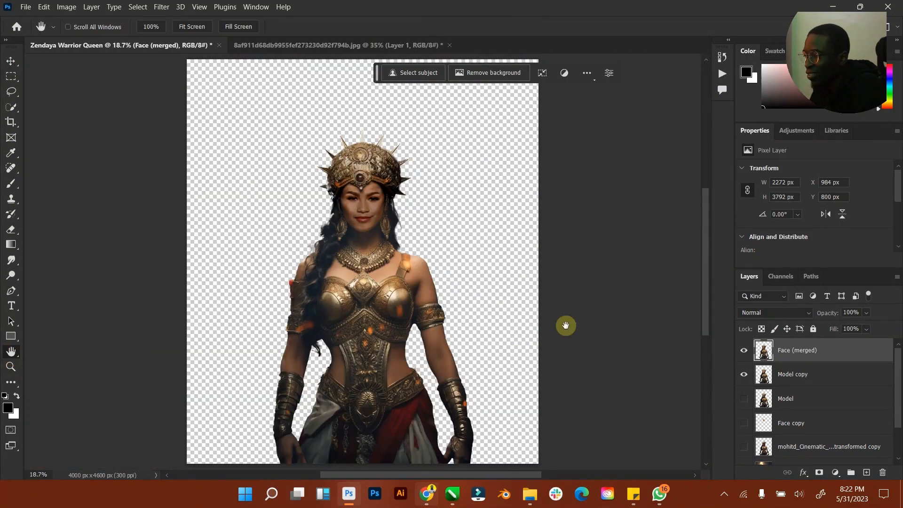
Step: Show the Model layer, the black Layer 0 and the original scene image layer behind the figure
{"action": "left_click", "coordinate": [13, 63]}
{"action": "left_click", "coordinate": [744, 398]}
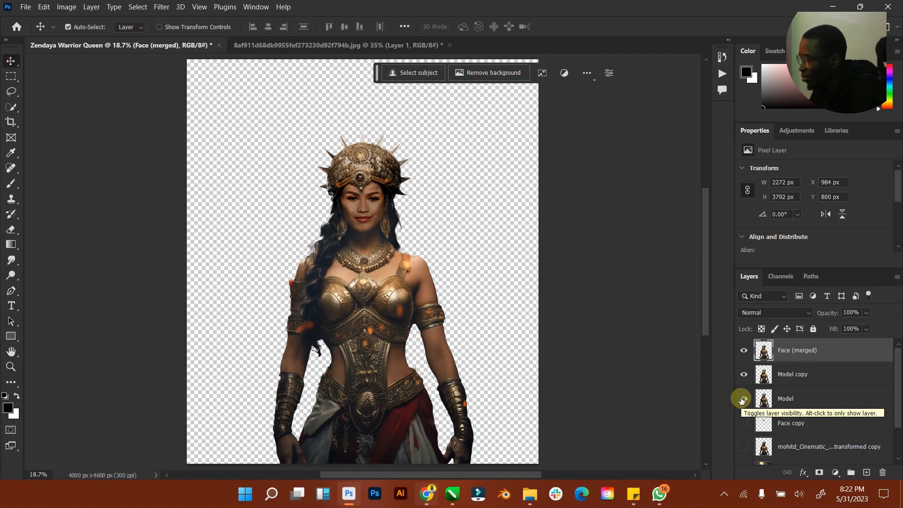
{"action": "scroll", "coordinate": [743, 405], "scroll_direction": "down", "scroll_amount": 2}
{"action": "left_click", "coordinate": [743, 450]}
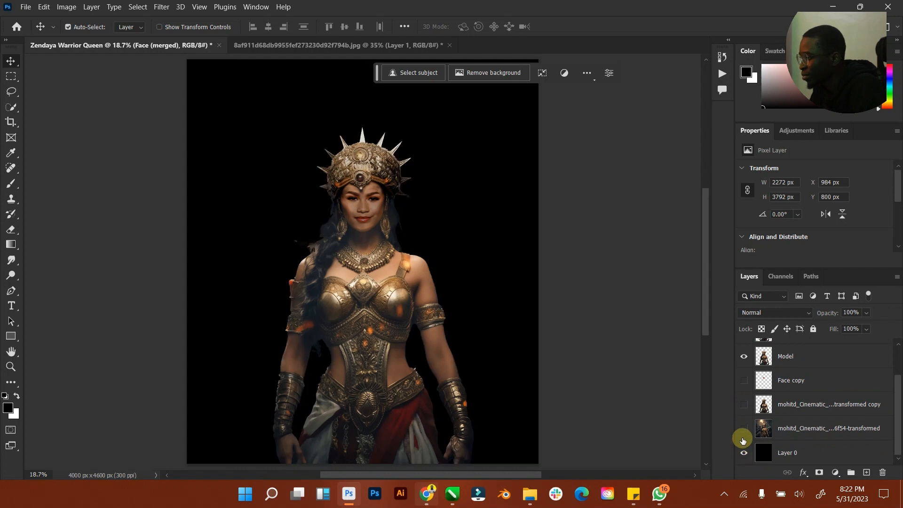
{"action": "left_click", "coordinate": [744, 429]}
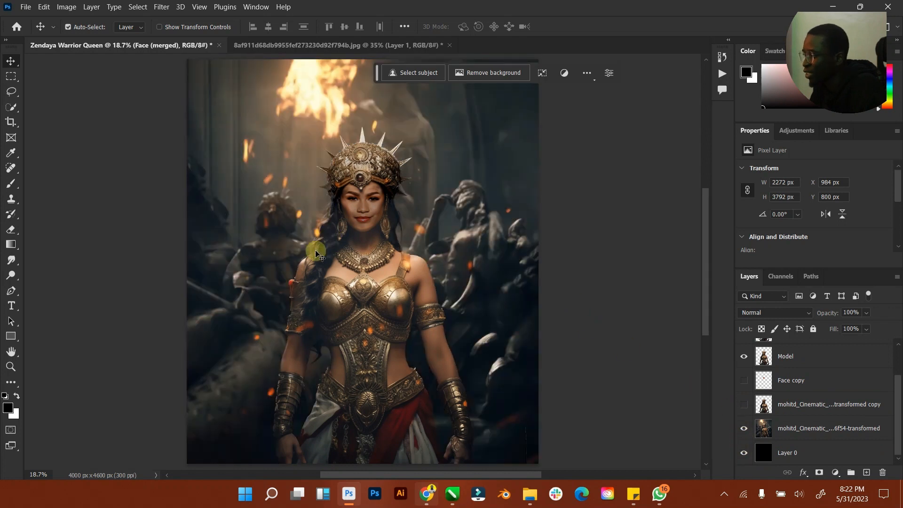
{"action": "left_click", "coordinate": [11, 352]}
{"action": "left_click", "coordinate": [11, 367]}
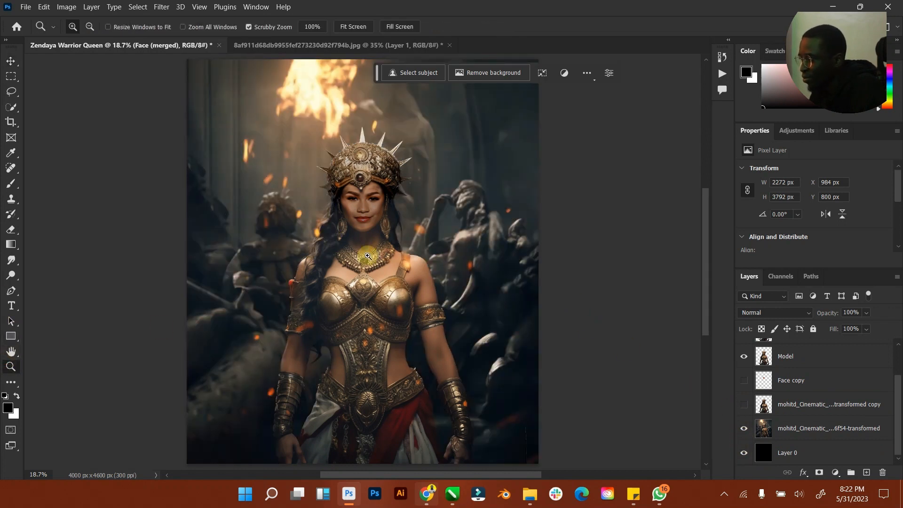
{"action": "mouse_move", "coordinate": [395, 280]}
{"action": "left_mouse_down"}
{"action": "mouse_move", "coordinate": [371, 281]}
{"action": "mouse_move", "coordinate": [388, 281]}
{"action": "left_mouse_up"}
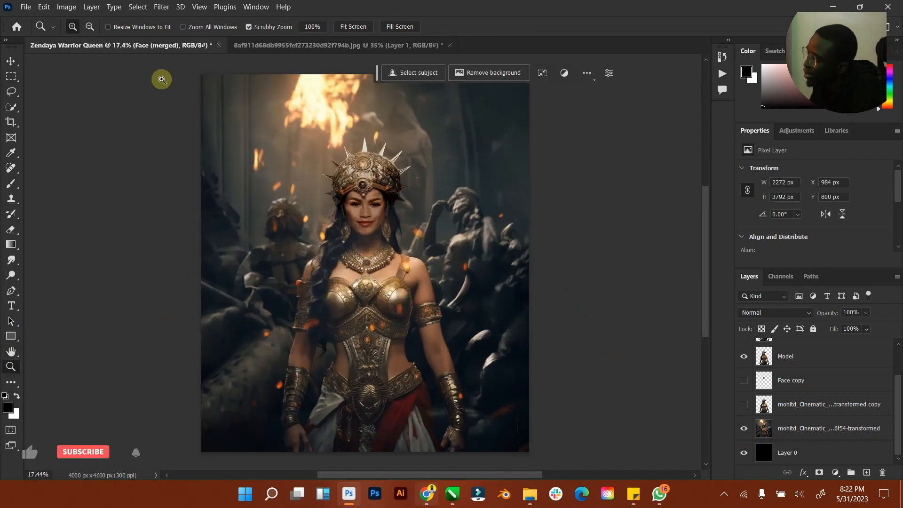
Step: Move the Face copy and transformed copy layers just above Layer 0, group them and hide the group
{"action": "left_click", "coordinate": [10, 61]}
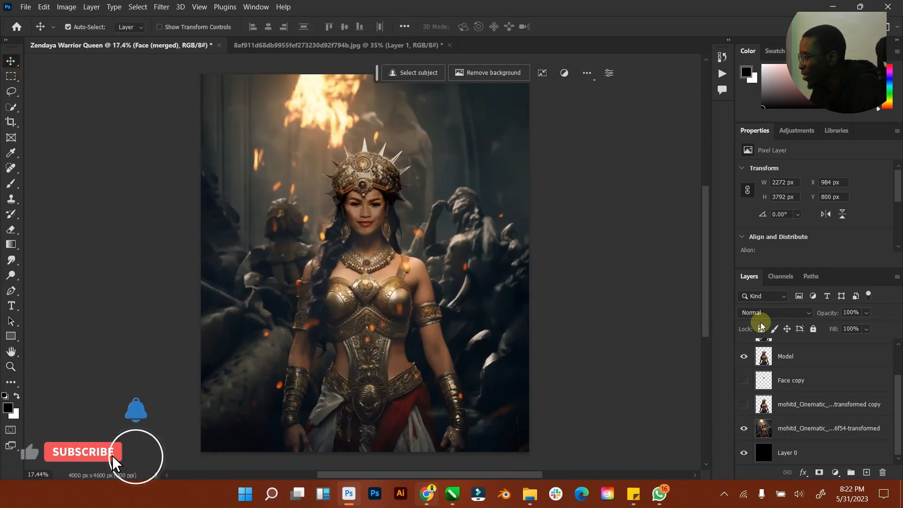
{"action": "left_click", "coordinate": [743, 381]}
{"action": "left_click", "coordinate": [744, 404]}
{"action": "left_click", "coordinate": [744, 404]}
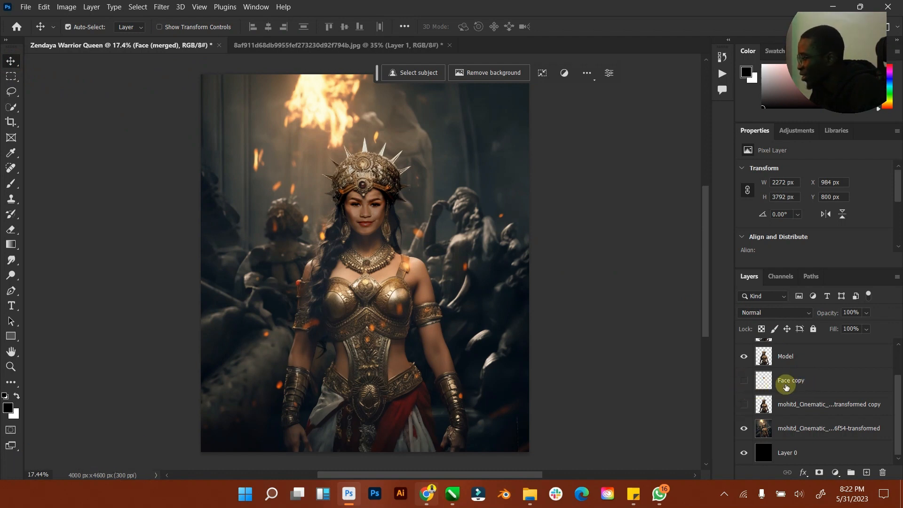
{"action": "left_click", "coordinate": [793, 405]}
{"action": "left_click", "coordinate": [811, 385], "text": "shift"}
{"action": "left_click_drag", "start_coordinate": [810, 385], "coordinate": [819, 439]}
{"action": "key", "text": "ctrl+g"}
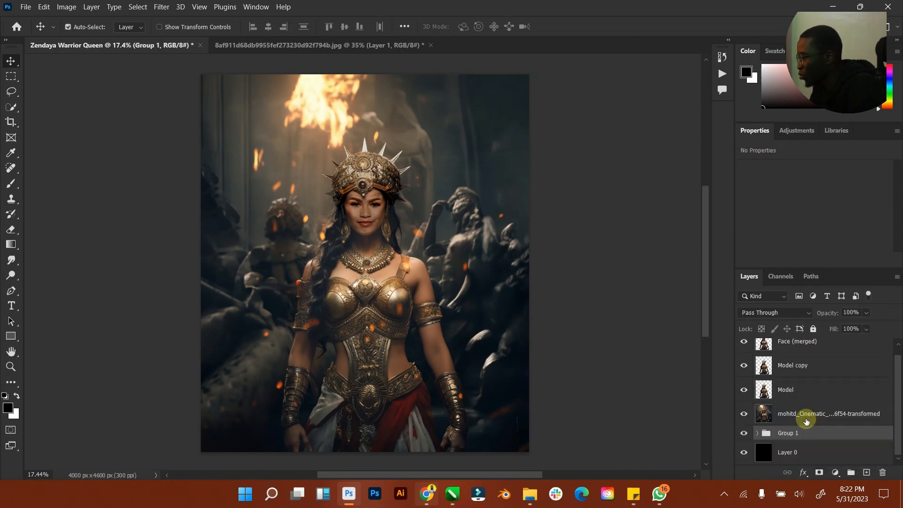
{"action": "left_click", "coordinate": [744, 433]}
Step: Compare the new face with the original by toggling the visibility of the Face (merged), Model copy and Model layers
{"action": "scroll", "coordinate": [783, 420], "scroll_direction": "up", "scroll_amount": 1}
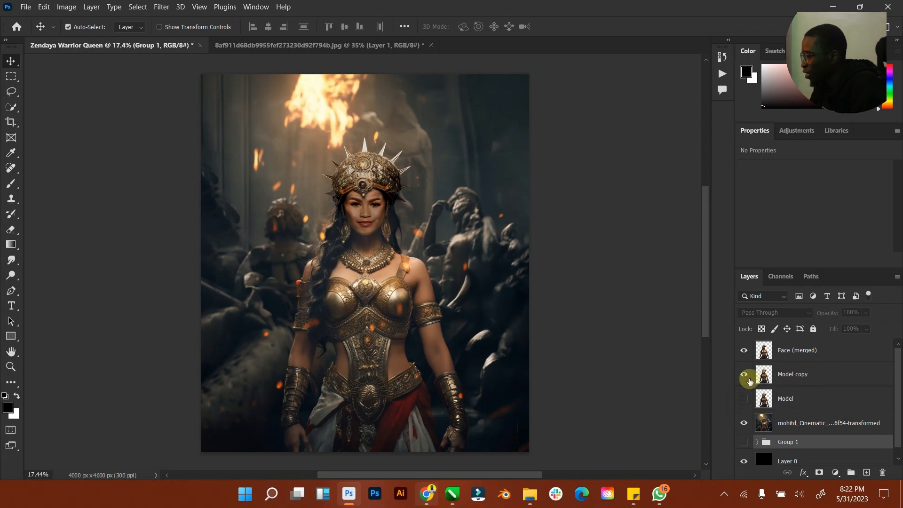
{"action": "left_click", "coordinate": [743, 360]}
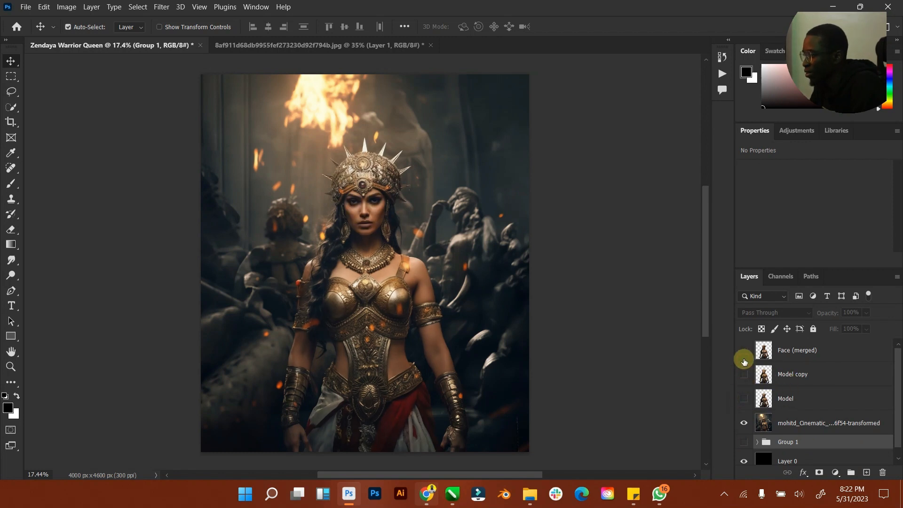
{"action": "left_click", "coordinate": [746, 356]}
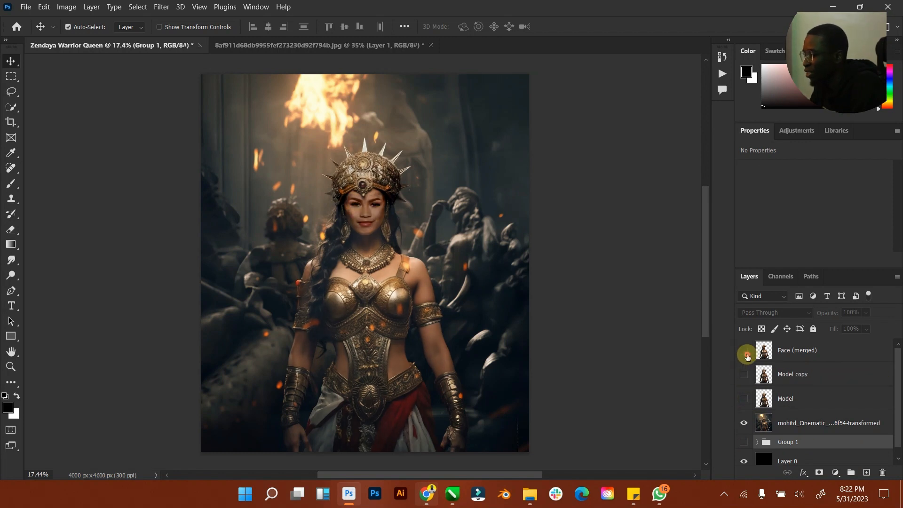
{"action": "left_click", "coordinate": [746, 356]}
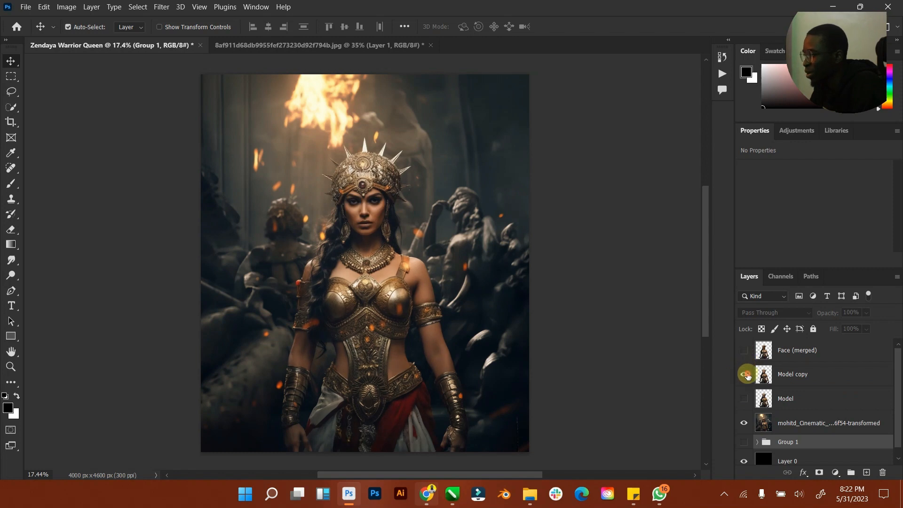
{"action": "left_click", "coordinate": [745, 365]}
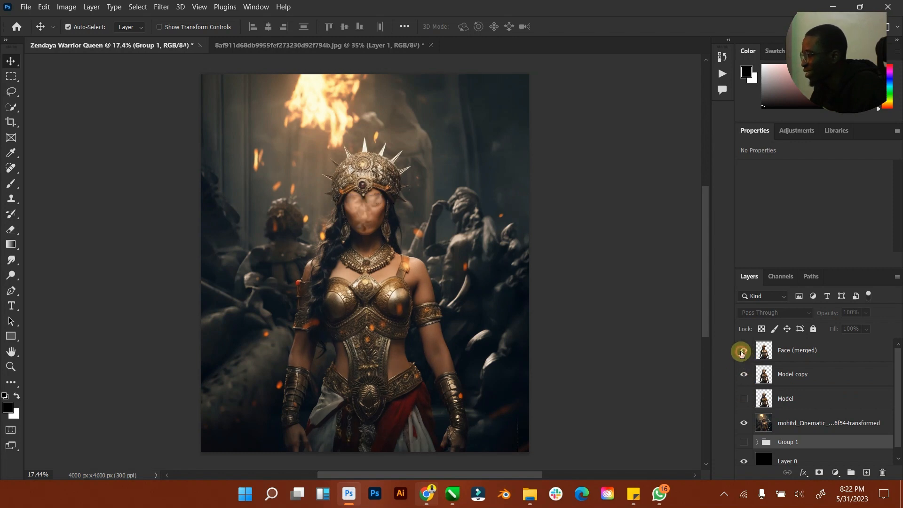
{"action": "left_click", "coordinate": [743, 351]}
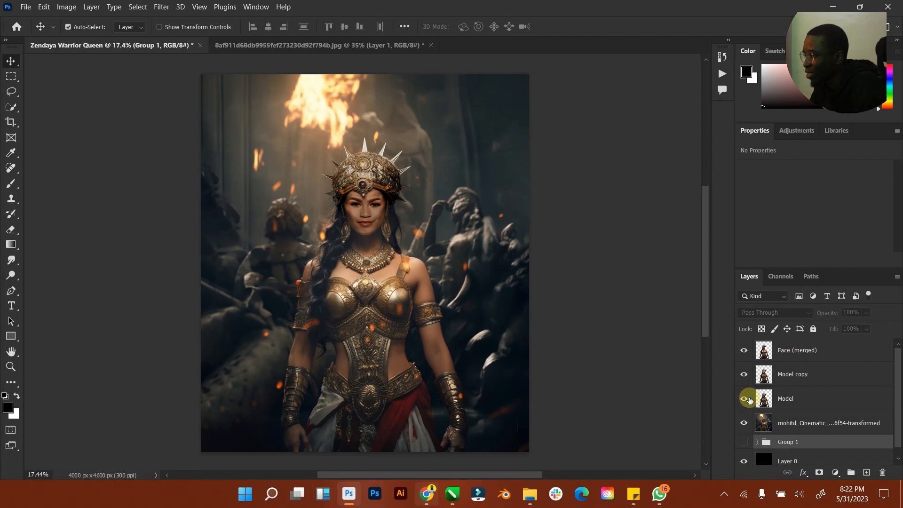
Step: Group the Face (merged), Model copy and Model layers and name the group "Model"
{"action": "left_click", "coordinate": [783, 400]}
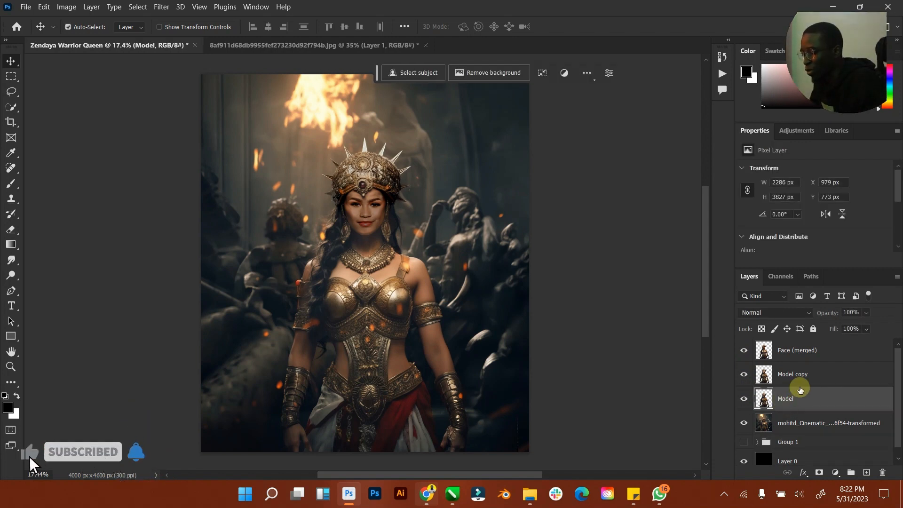
{"action": "key", "text": "ctrl+g"}
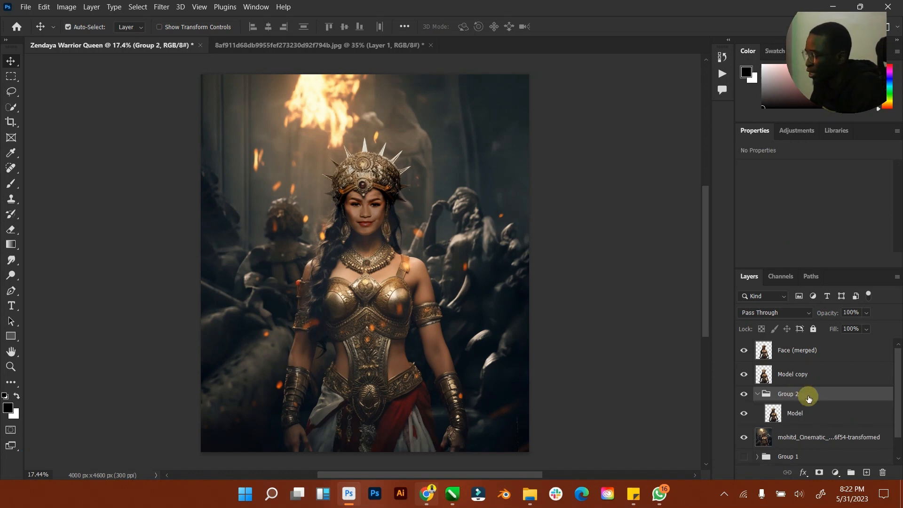
{"action": "key", "text": "ctrl+shift+g"}
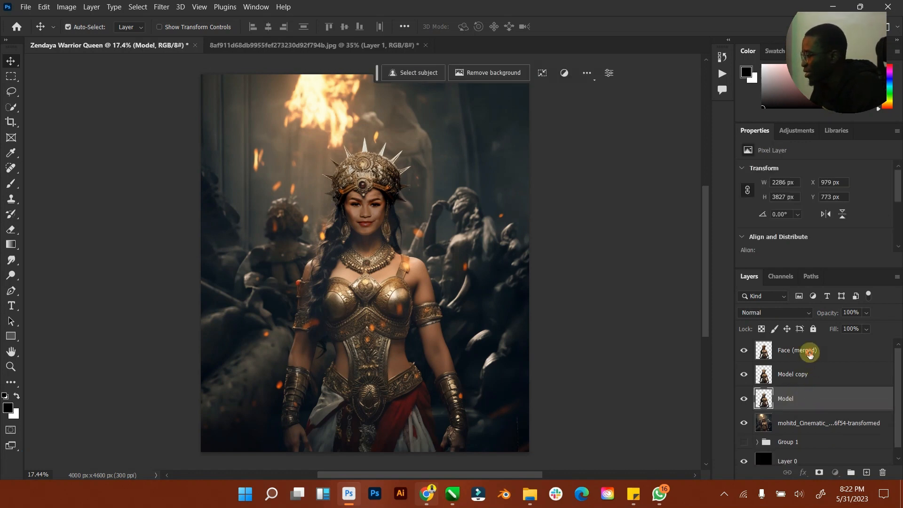
{"action": "left_click", "coordinate": [809, 352], "text": "shift"}
{"action": "key", "text": "ctrl+g"}
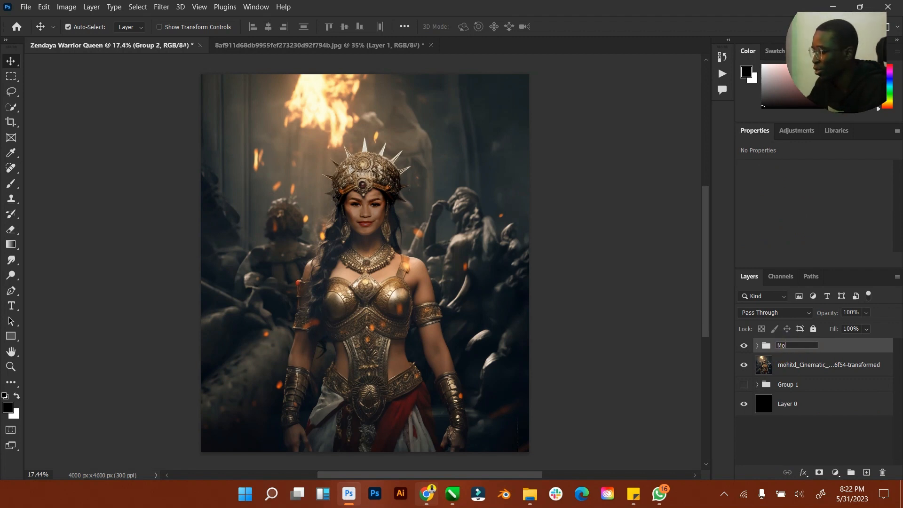
{"action": "key", "text": "Return"}
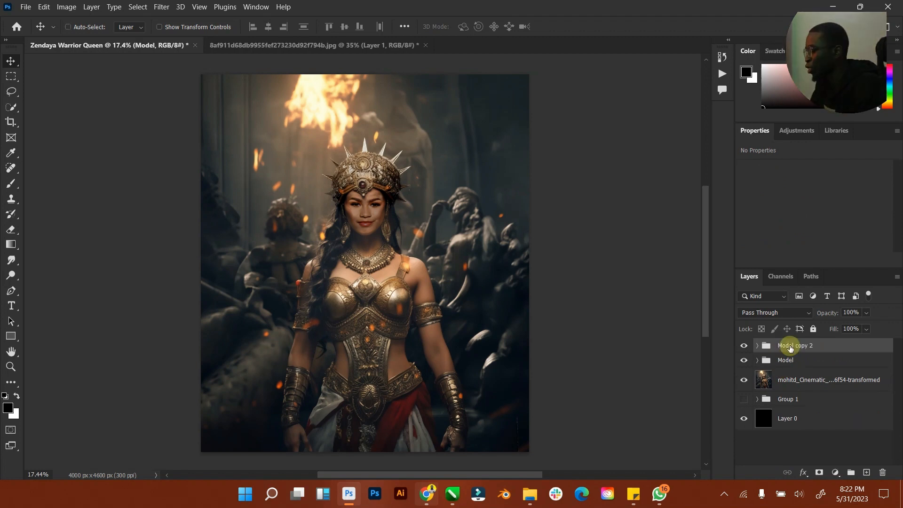
Step: Duplicate the Model group, hide the original group and merge the copy into a single layer
{"action": "key", "text": "ctrl+j"}
{"action": "left_click", "coordinate": [744, 359]}
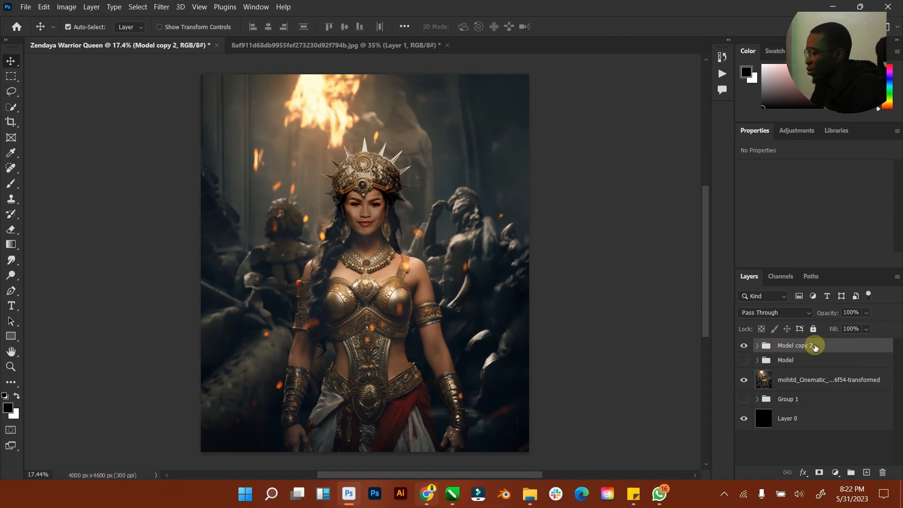
{"action": "right_click", "coordinate": [816, 347]}
{"action": "left_click", "coordinate": [728, 387]}
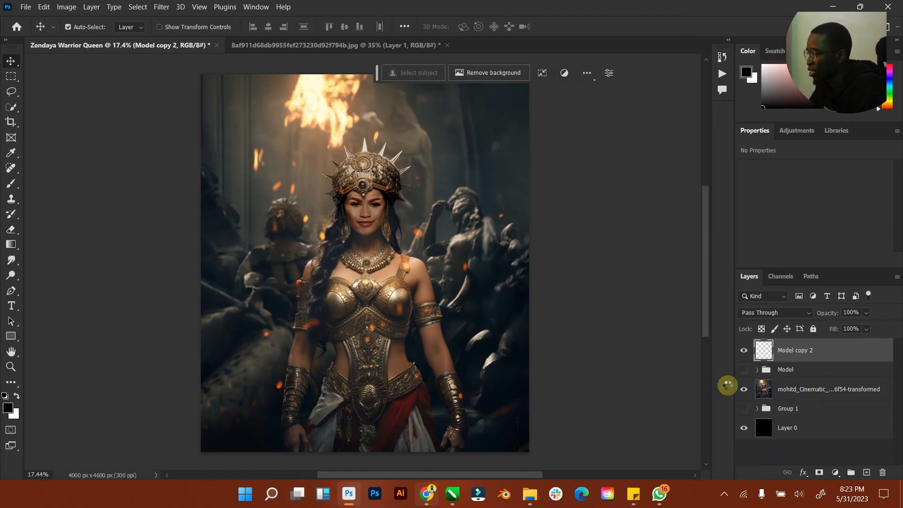
Step: Compare the merged Model copy 2 layer with the original scene by toggling its visibility, and view the whole figure
{"action": "left_click", "coordinate": [744, 369]}
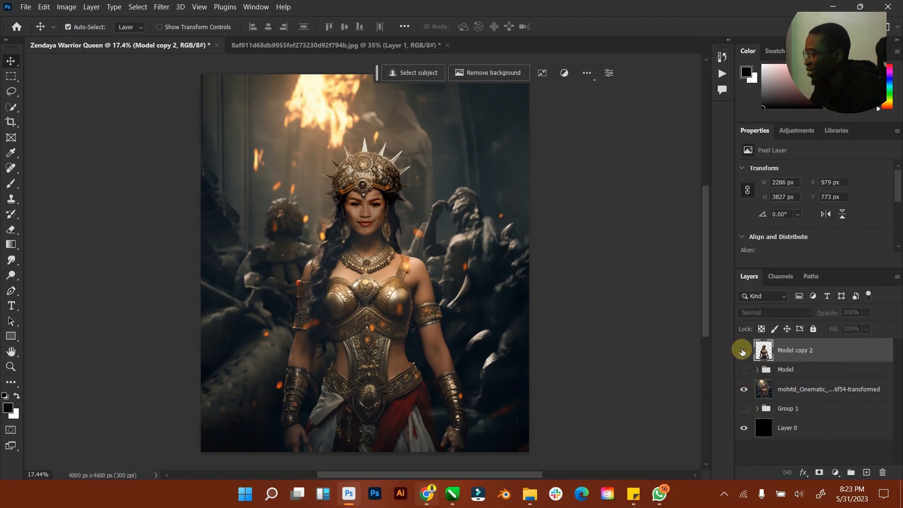
{"action": "left_click", "coordinate": [744, 351]}
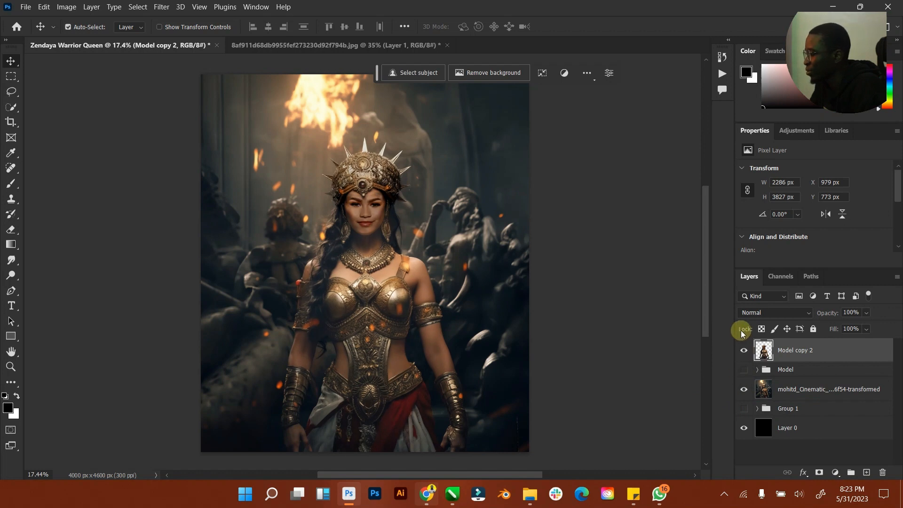
{"action": "left_click", "coordinate": [737, 350]}
{"action": "left_click", "coordinate": [736, 351]}
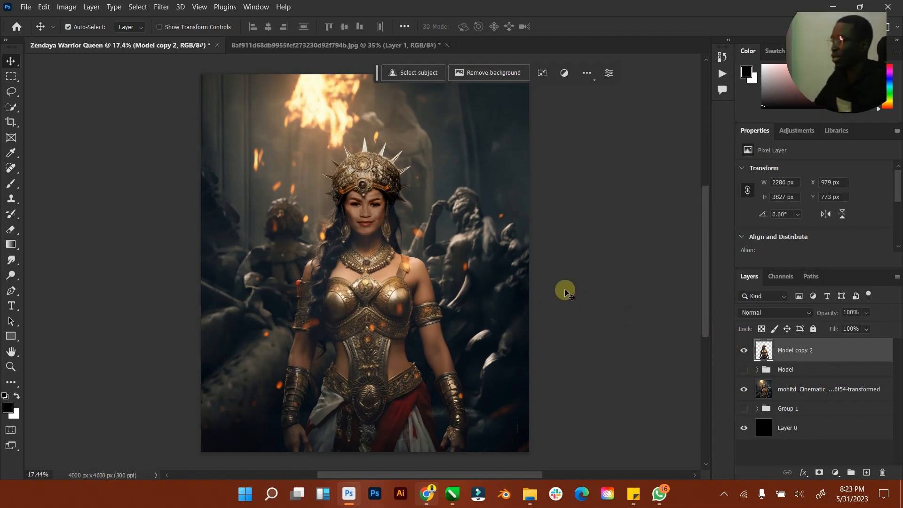
{"action": "left_click", "coordinate": [11, 366]}
{"action": "mouse_move", "coordinate": [388, 267]}
{"action": "left_mouse_down"}
{"action": "mouse_move", "coordinate": [377, 267]}
{"action": "mouse_move", "coordinate": [385, 267]}
{"action": "left_mouse_up"}
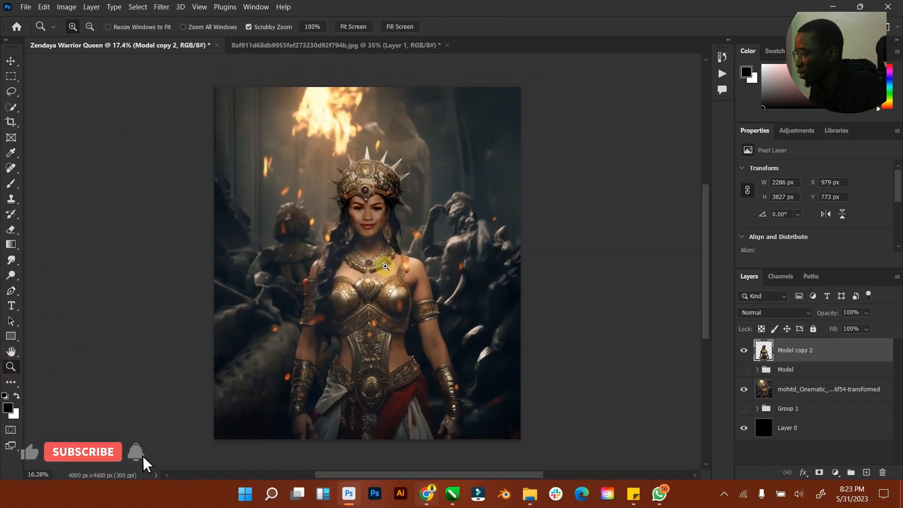
Step: Close the separate Zendaya portrait photo document
{"action": "left_click", "coordinate": [8, 61]}
{"action": "left_click", "coordinate": [348, 45]}
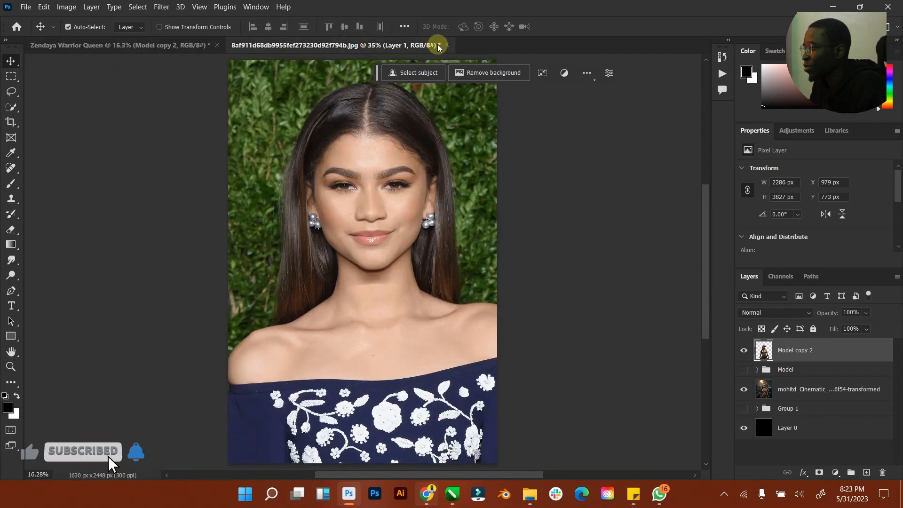
{"action": "left_click", "coordinate": [447, 45]}
{"action": "left_click", "coordinate": [476, 202]}
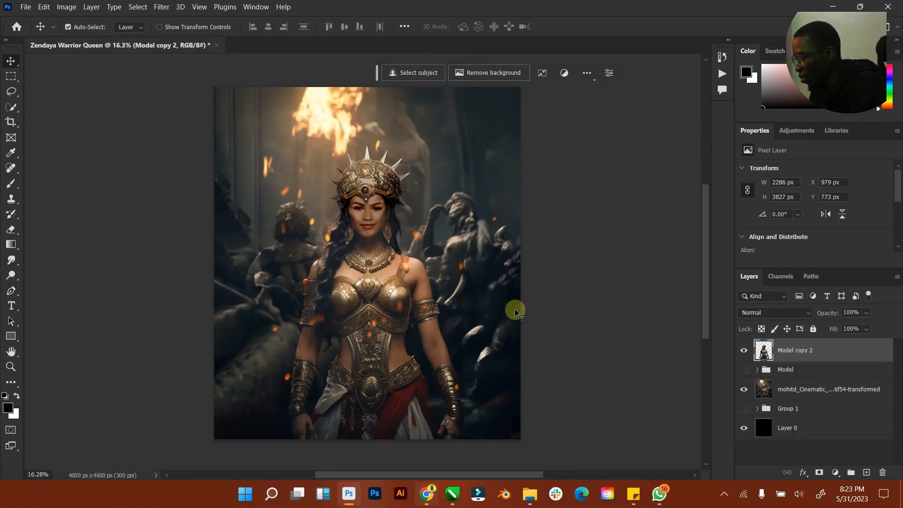
Step: Check the source images in the Downloads folder in File Explorer and return to the Photoshop document
{"action": "mouse_move", "coordinate": [528, 492]}
{"action": "left_click", "coordinate": [495, 444]}
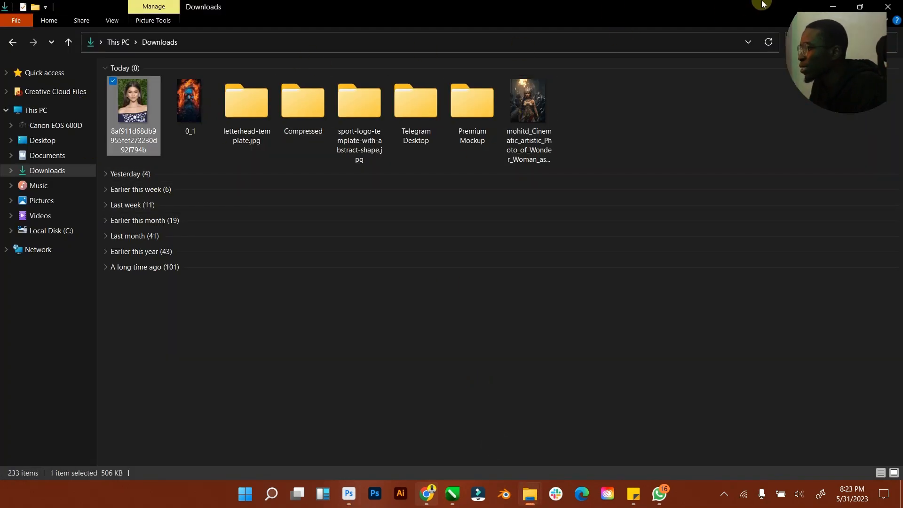
{"action": "left_click", "coordinate": [831, 6]}
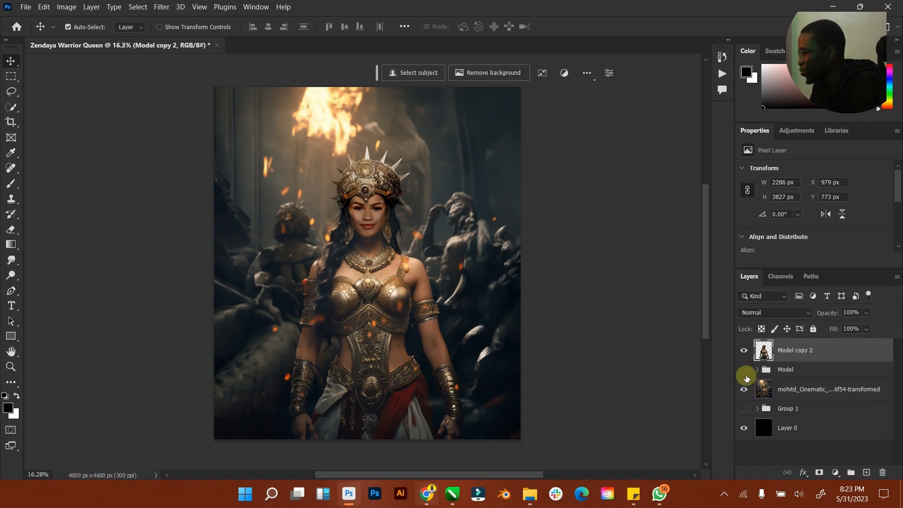
Step: With Model copy 2 active, lasso loosely around the figure and invert the selection to cover the surrounding background
{"action": "left_click", "coordinate": [777, 390]}
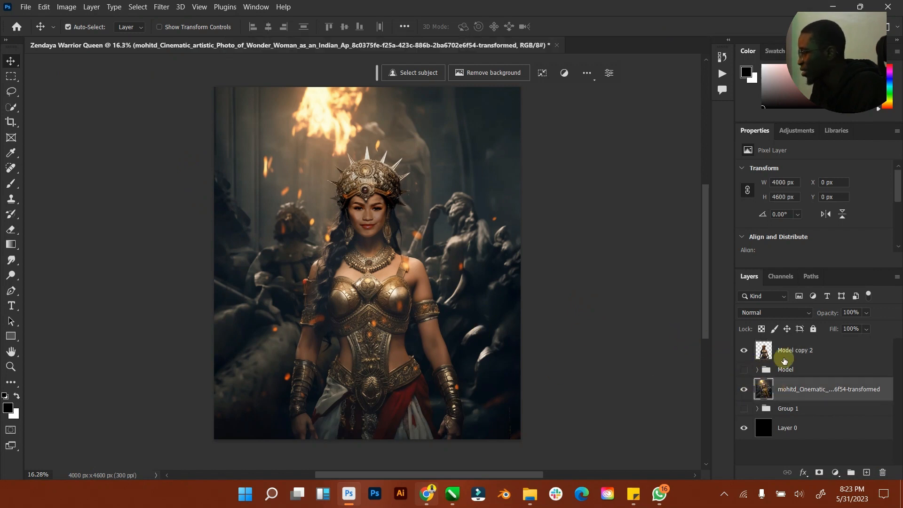
{"action": "left_click", "coordinate": [784, 358]}
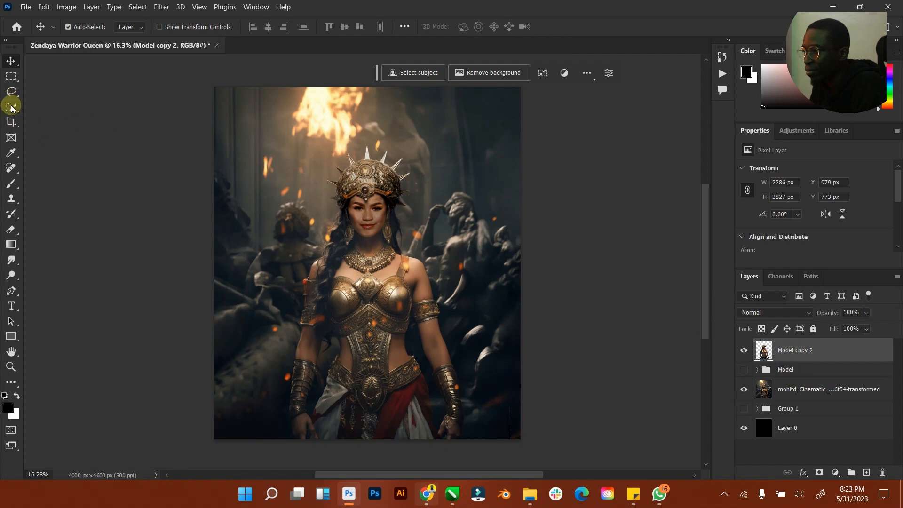
{"action": "key", "text": "l"}
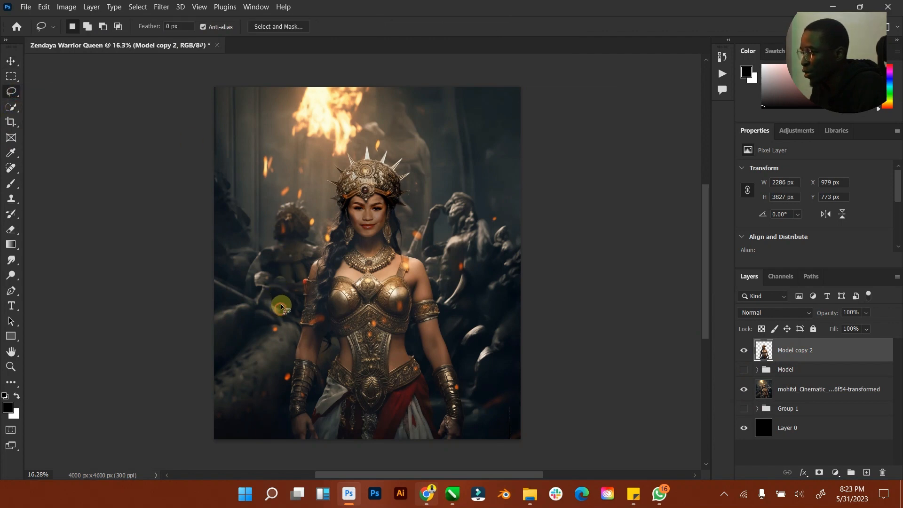
{"action": "mouse_move", "coordinate": [275, 349]}
{"action": "left_mouse_down"}
{"action": "mouse_move", "coordinate": [249, 283]}
{"action": "mouse_move", "coordinate": [295, 248]}
{"action": "mouse_move", "coordinate": [318, 179]}
{"action": "mouse_move", "coordinate": [359, 130]}
{"action": "mouse_move", "coordinate": [446, 157]}
{"action": "mouse_move", "coordinate": [423, 229]}
{"action": "mouse_move", "coordinate": [472, 415]}
{"action": "mouse_move", "coordinate": [395, 427]}
{"action": "mouse_move", "coordinate": [303, 408]}
{"action": "mouse_move", "coordinate": [277, 393]}
{"action": "left_mouse_up"}
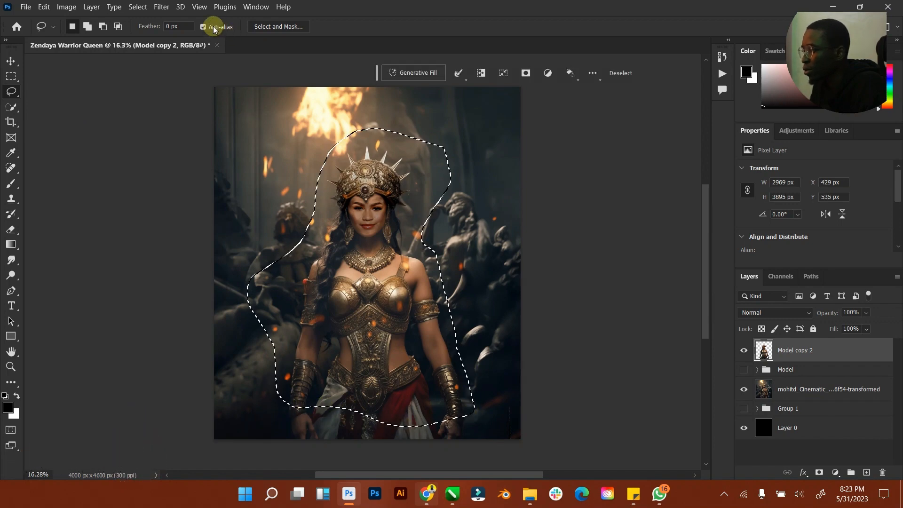
{"action": "left_click", "coordinate": [143, 7]}
{"action": "left_click", "coordinate": [149, 52]}
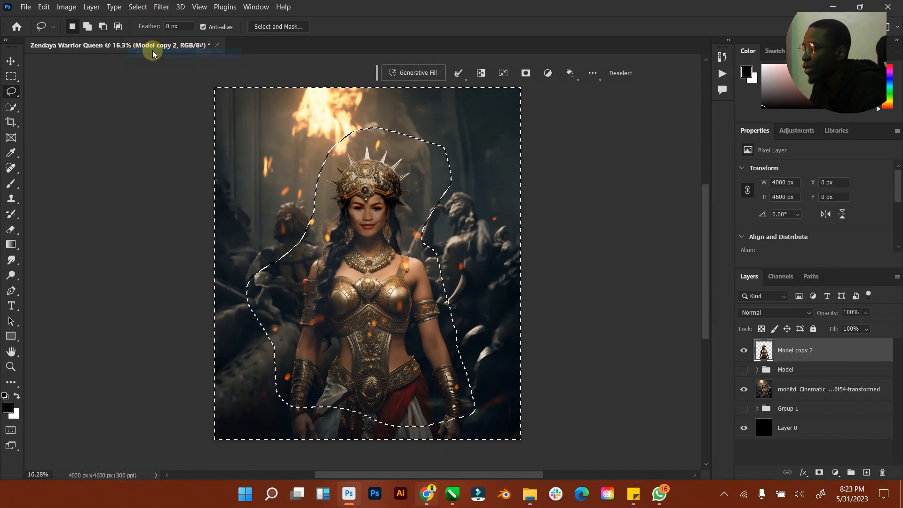
Step: Try a Generative Fill of the background selection with the prompt "cinematic fire", and drop the selection
{"action": "left_click", "coordinate": [414, 73]}
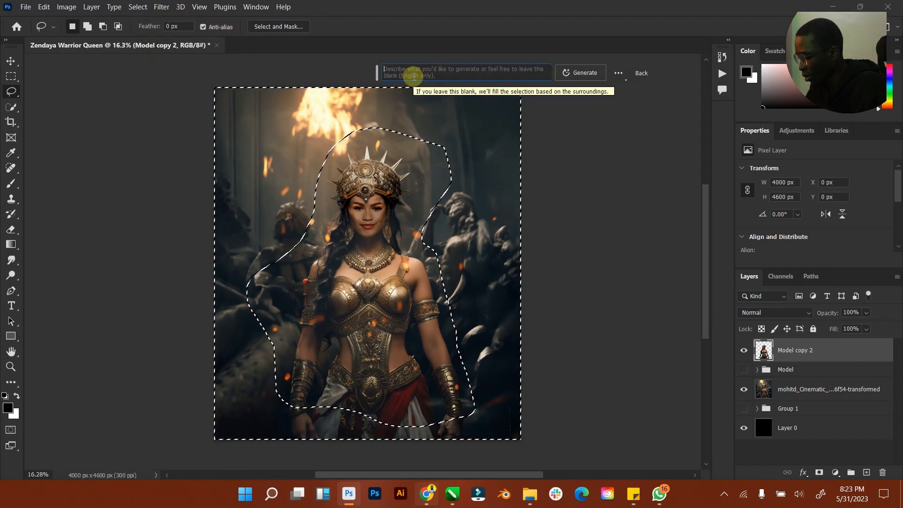
{"action": "type", "text": "fire"}
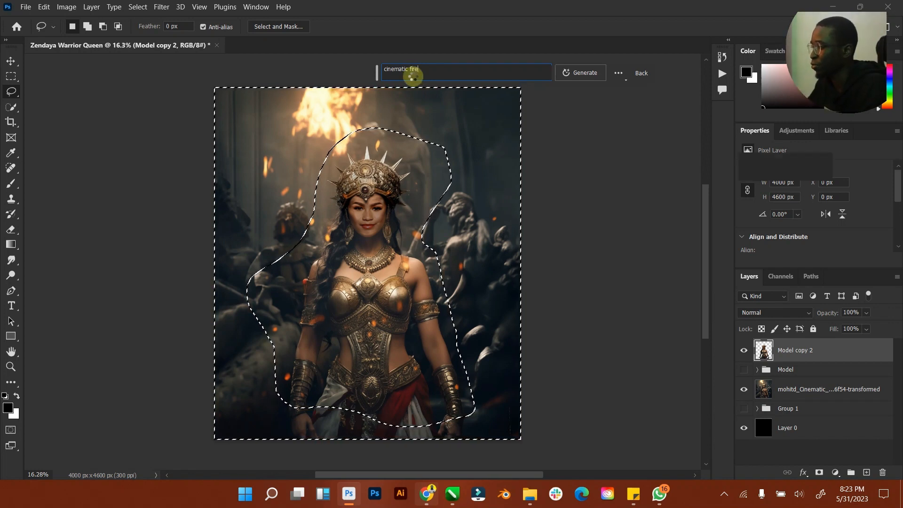
{"action": "left_click", "coordinate": [138, 6]}
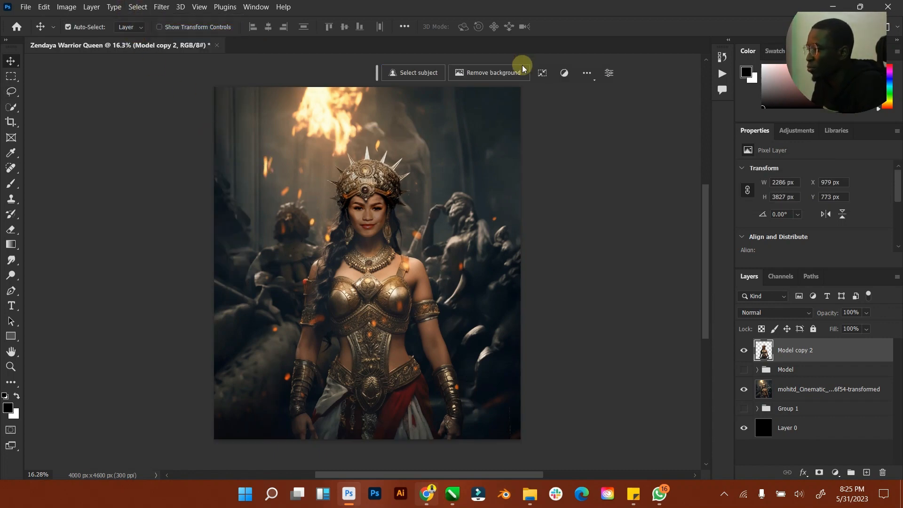
Step: Move the contextual task bar up off the canvas, level with the document tab
{"action": "left_click_drag", "start_coordinate": [377, 74], "coordinate": [425, 45]}
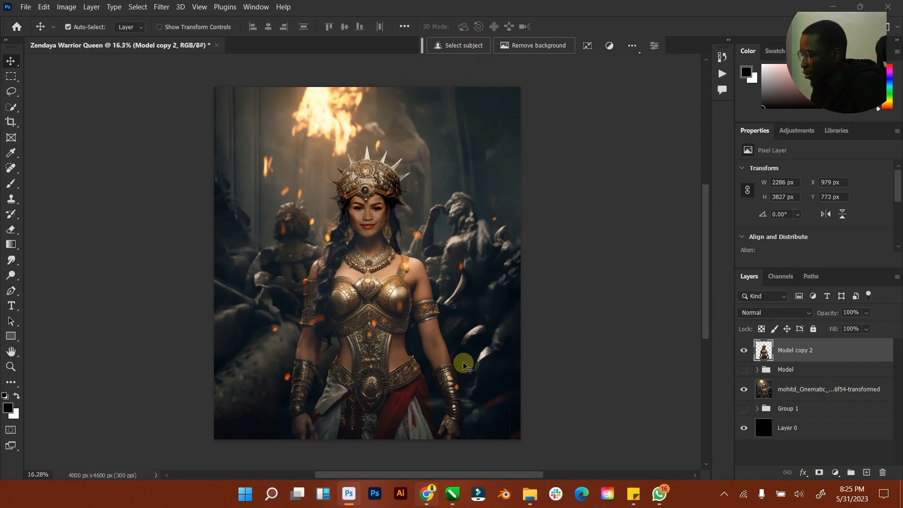
{"action": "scroll", "coordinate": [461, 362], "scroll_direction": "down", "scroll_amount": 1}
{"action": "scroll", "coordinate": [450, 352], "scroll_direction": "up", "scroll_amount": 1}
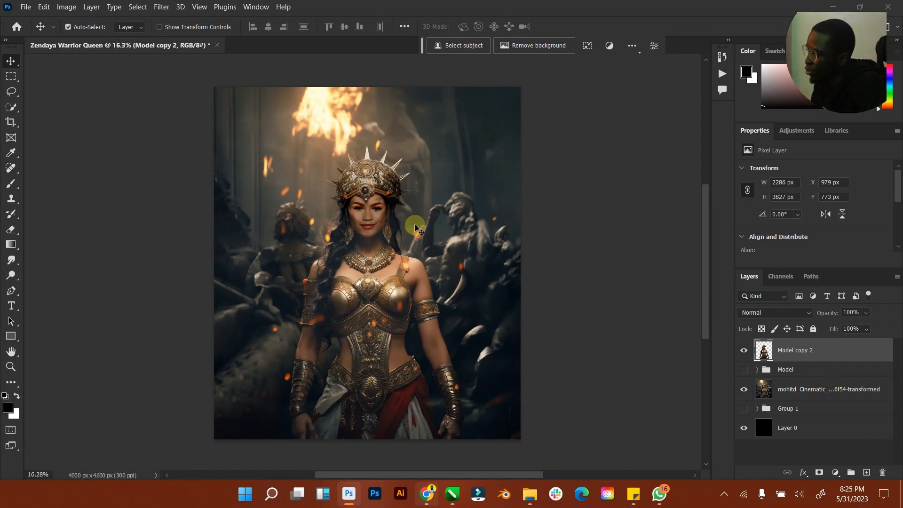
Step: Open Liquify on the Model copy 2 layer and choose the Forward Warp tool for reshaping the figure
{"action": "left_click", "coordinate": [9, 367]}
{"action": "left_click_drag", "start_coordinate": [379, 178], "coordinate": [424, 205]}
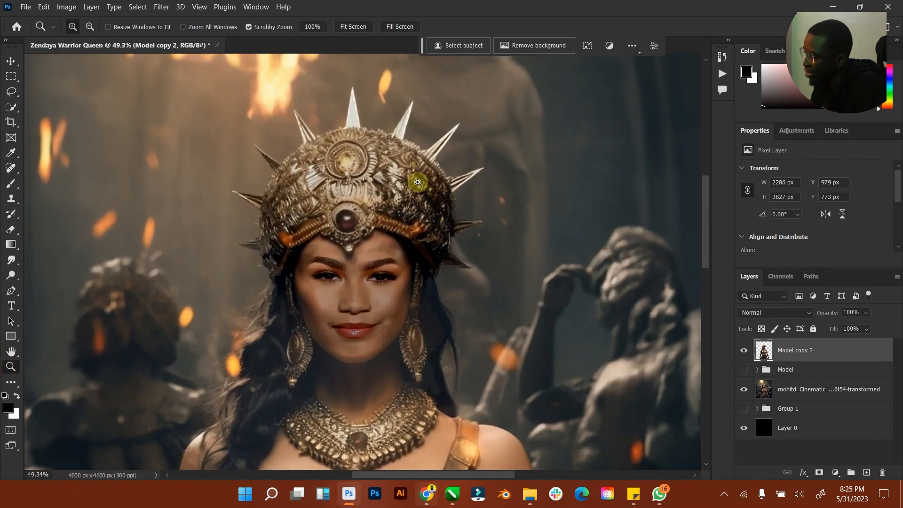
{"action": "key", "text": "v"}
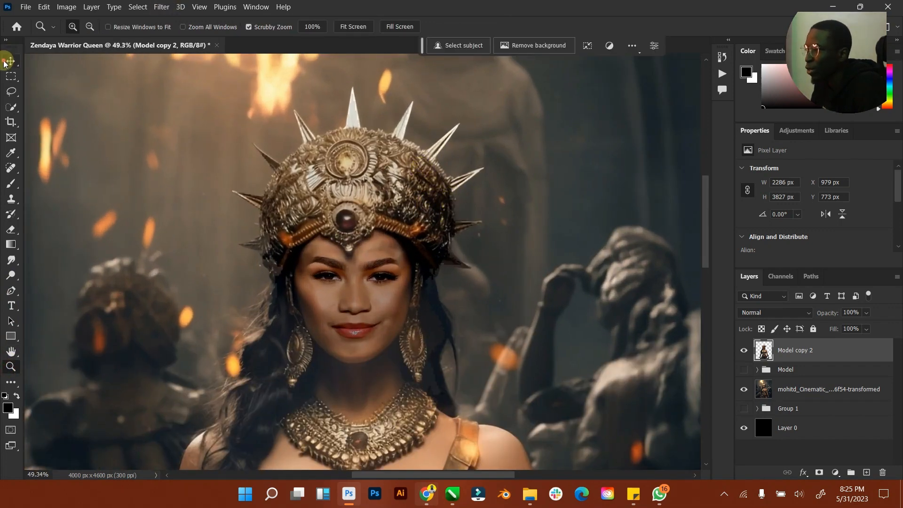
{"action": "left_click", "coordinate": [161, 7]}
{"action": "left_click", "coordinate": [192, 113]}
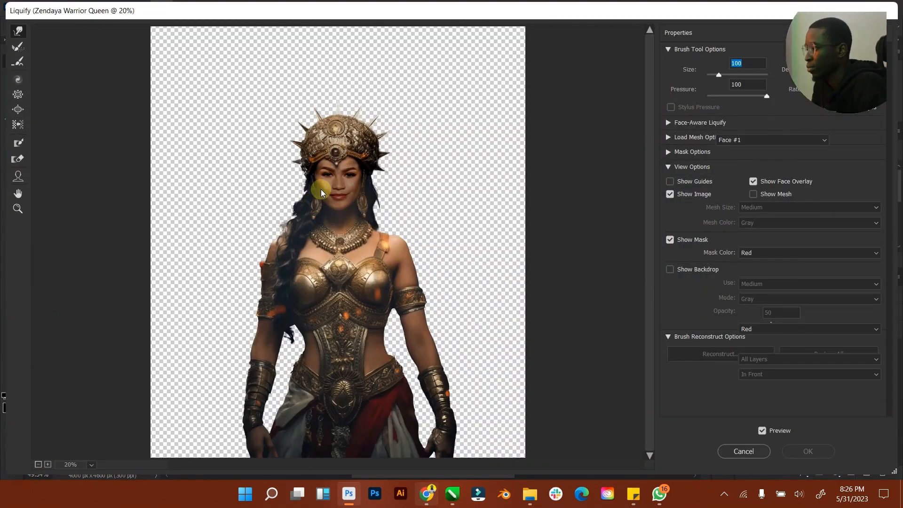
{"action": "left_click", "coordinate": [14, 36]}
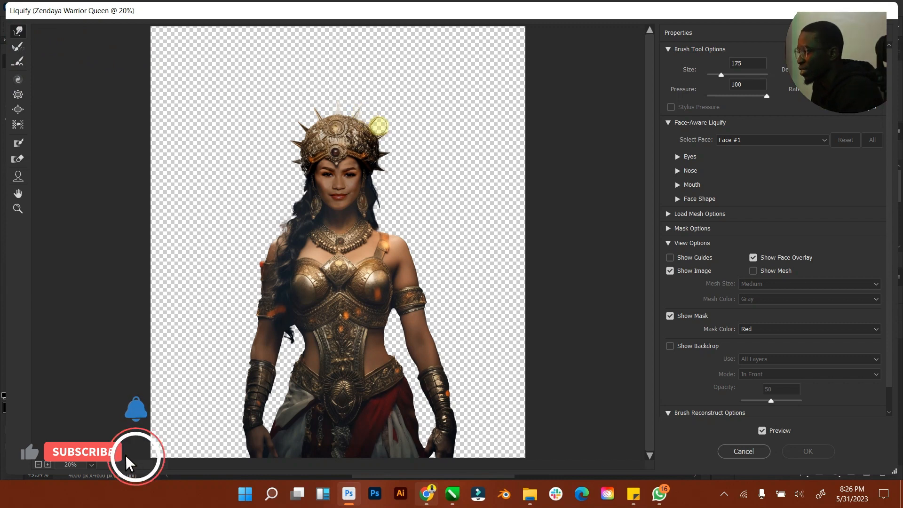
Step: Set the warp brush size to 700 and nudge the crown's spikes inward on the side opposite the long braid
{"action": "key", "text": "bracketright"}
{"action": "key", "text": "bracketright"}
{"action": "key", "text": "bracketright"}
{"action": "key", "text": "bracketright"}
{"action": "key", "text": "bracketright"}
{"action": "key", "text": "bracketright"}
{"action": "key", "text": "bracketright"}
{"action": "key", "text": "bracketright"}
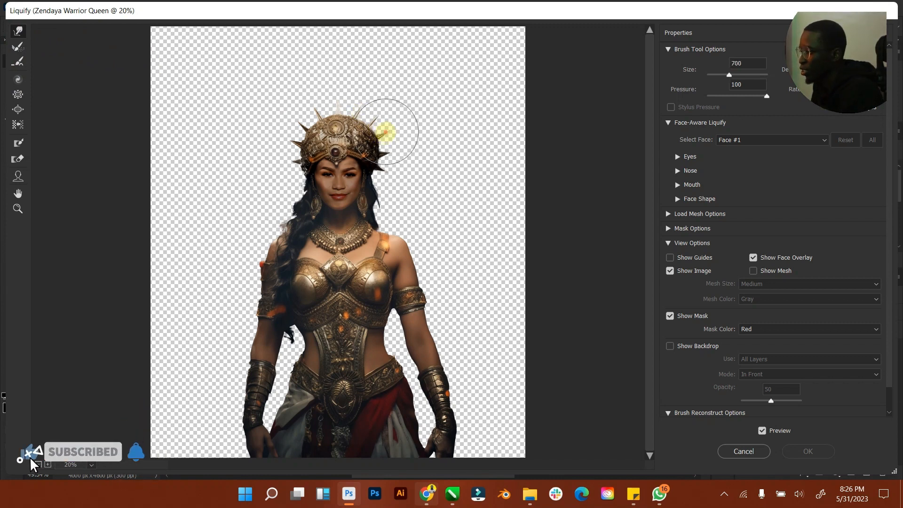
{"action": "left_click_drag", "start_coordinate": [389, 121], "coordinate": [394, 131]}
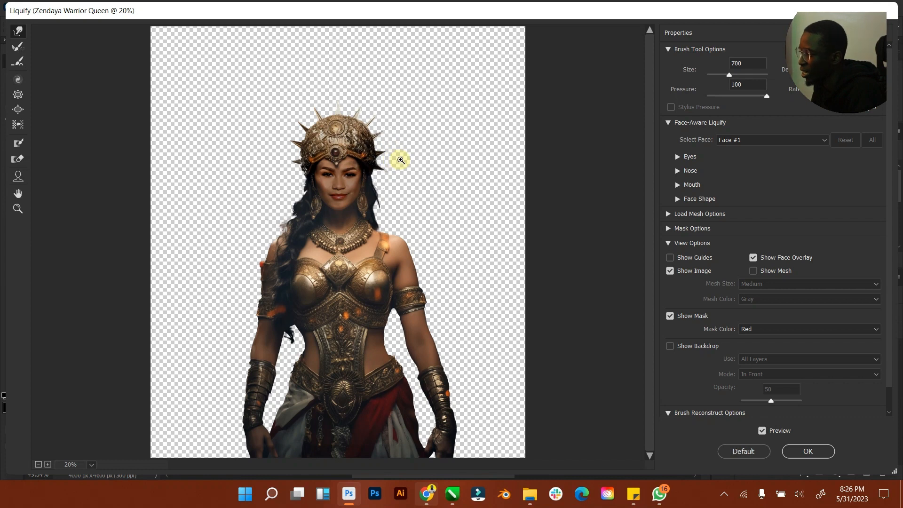
Step: Expand the Eyes settings of Face-Aware Liquify for Face #1
{"action": "left_click", "coordinate": [395, 159]}
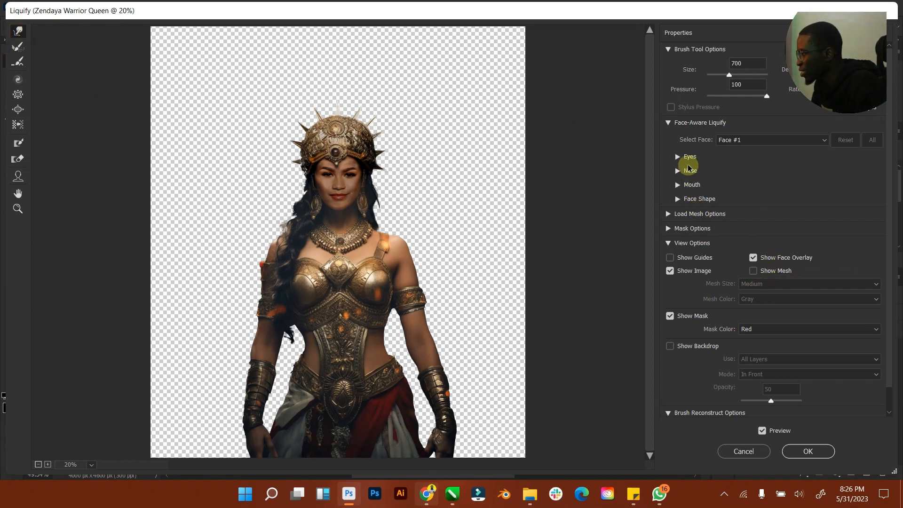
{"action": "left_click", "coordinate": [683, 159]}
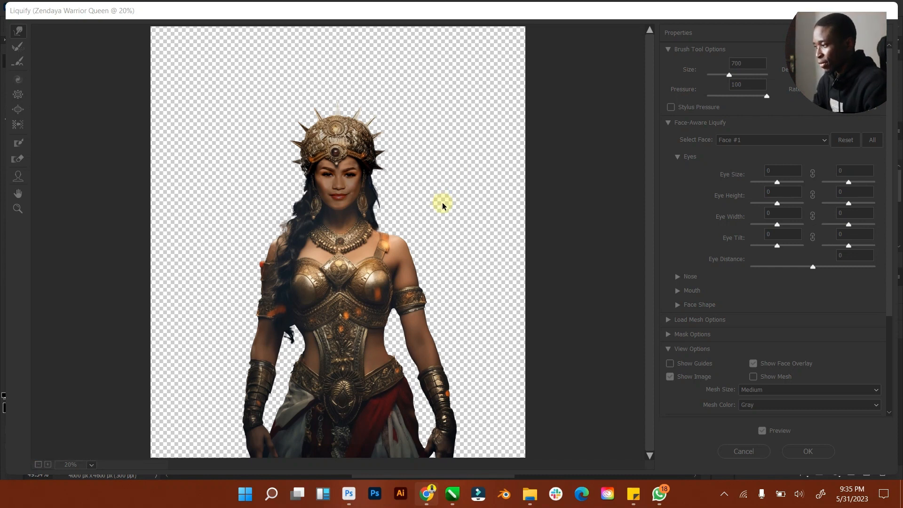
{"action": "left_click", "coordinate": [464, 212]}
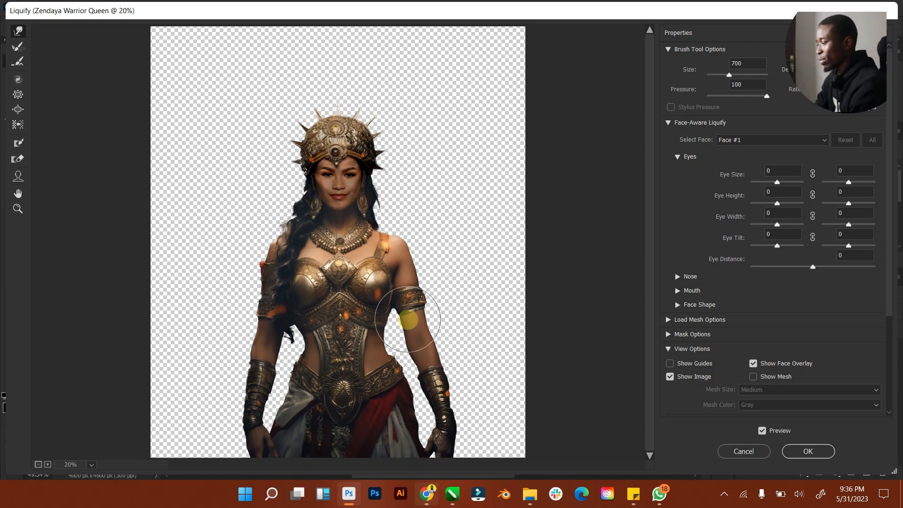
Step: Enlarge the warp brush to 1500 and push the woman's waist and hip slightly inward
{"action": "key", "text": "bracketright"}
{"action": "key", "text": "bracketright"}
{"action": "key", "text": "bracketright"}
{"action": "key", "text": "bracketright"}
{"action": "key", "text": "bracketright"}
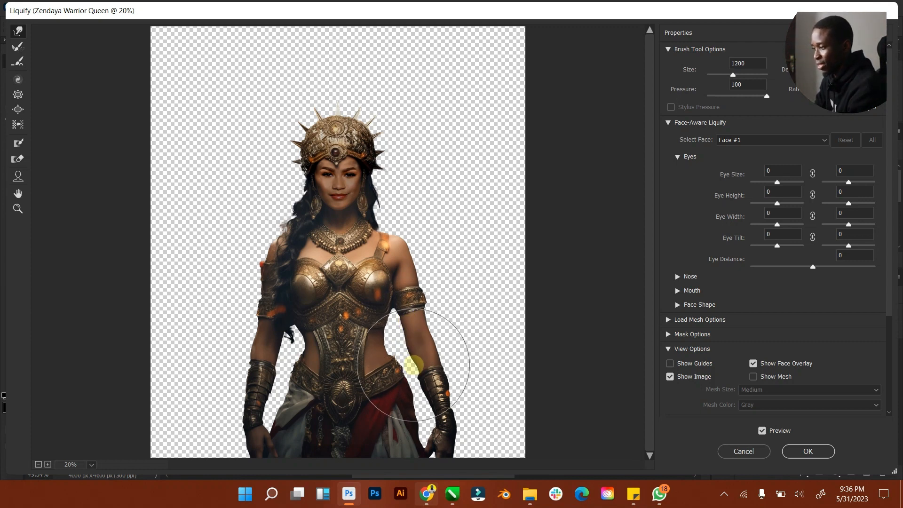
{"action": "key", "text": "bracketright"}
{"action": "key", "text": "bracketright"}
{"action": "key", "text": "bracketright"}
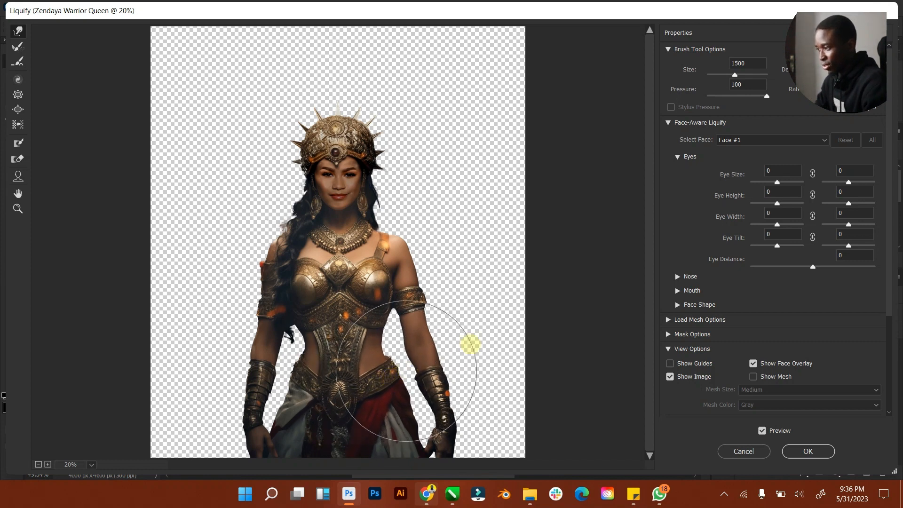
Step: Reduce the warp brush to 600 and nudge the inner edge of the arm beside the waist
{"action": "key", "text": "bracketleft"}
{"action": "key", "text": "bracketleft"}
{"action": "key", "text": "bracketleft"}
{"action": "key", "text": "bracketleft"}
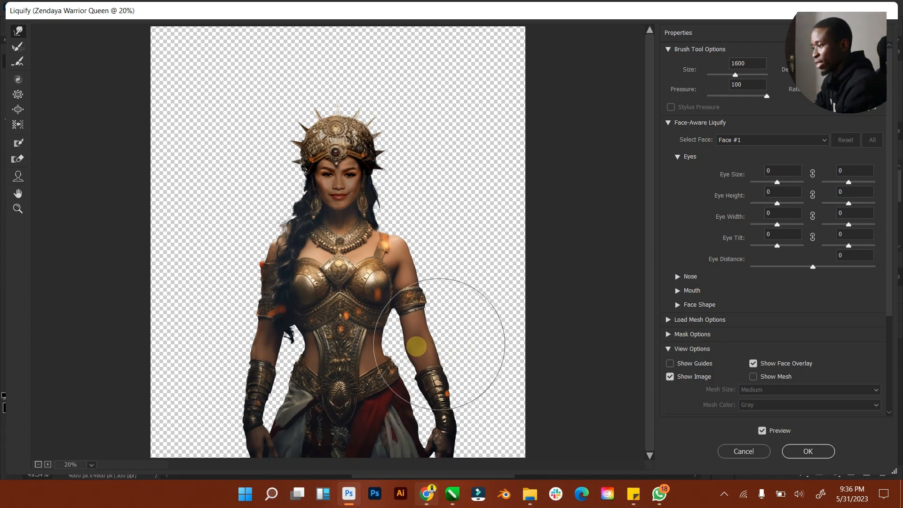
{"action": "key", "text": "bracketleft"}
{"action": "key", "text": "bracketleft"}
{"action": "key", "text": "bracketleft"}
{"action": "key", "text": "bracketleft"}
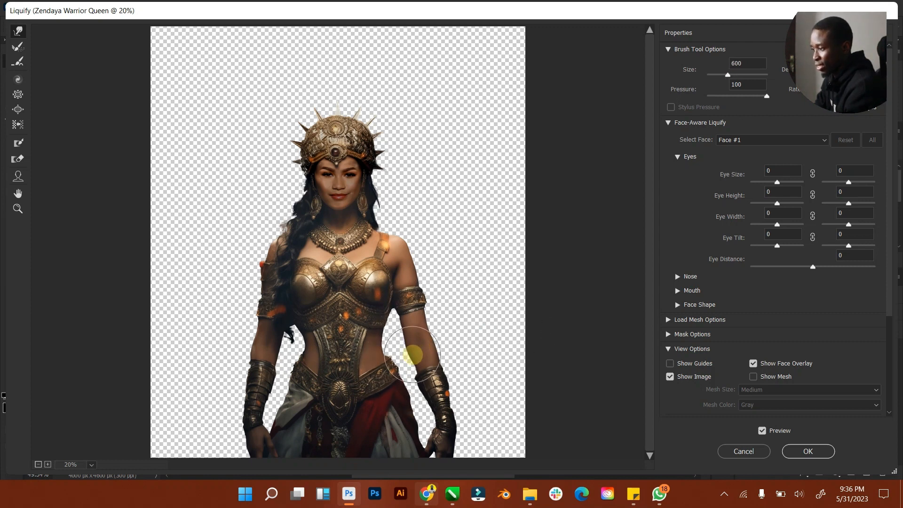
{"action": "left_click_drag", "start_coordinate": [408, 352], "coordinate": [411, 347]}
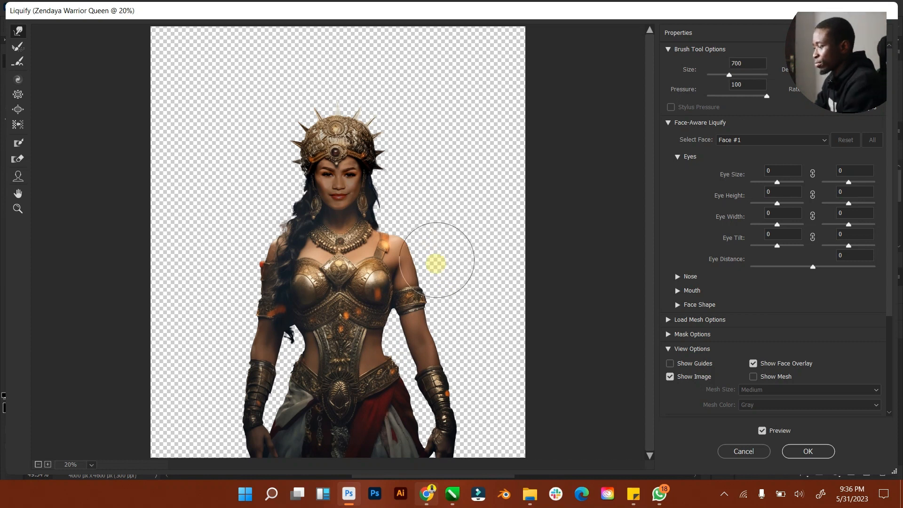
Step: Set the warp brush size to 1100 and apply the Liquify edits to the Model copy 2 layer
{"action": "key", "text": "bracketright"}
{"action": "key", "text": "bracketright"}
{"action": "key", "text": "bracketright"}
{"action": "key", "text": "bracketright"}
{"action": "key", "text": "bracketright"}
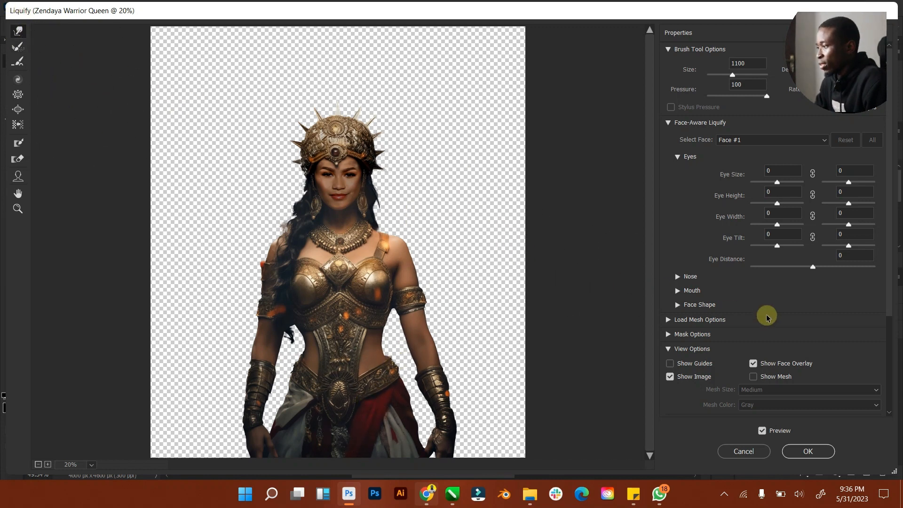
{"action": "left_click", "coordinate": [802, 453]}
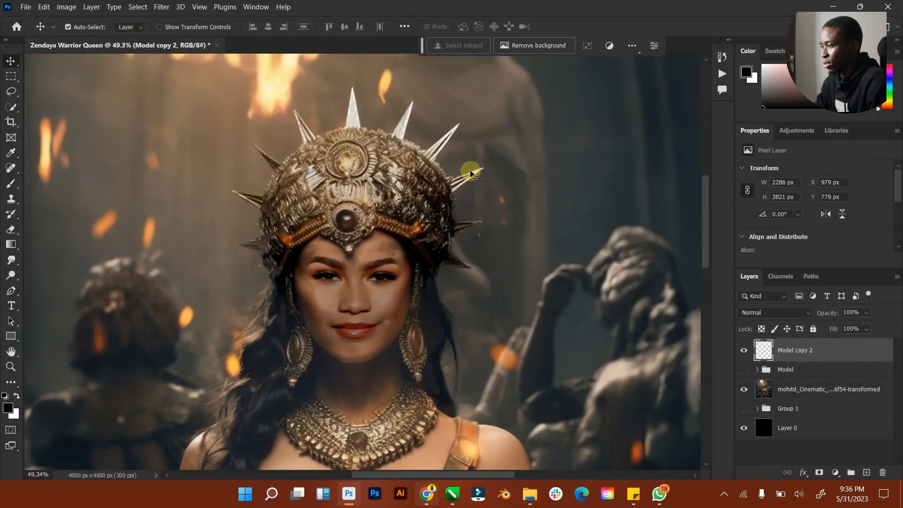
Step: Fit the whole image in view and toggle Model copy 2 off and on to compare it with the original woman
{"action": "double_click", "coordinate": [10, 350]}
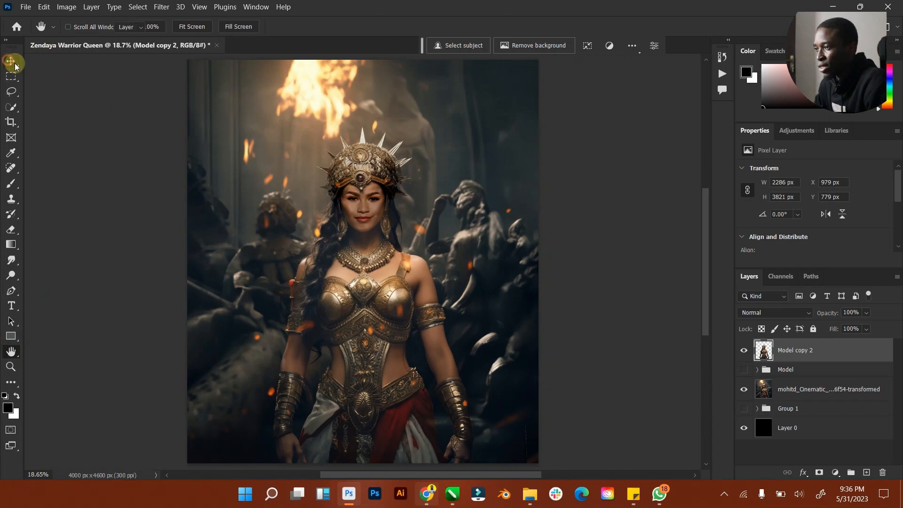
{"action": "left_click", "coordinate": [11, 62]}
{"action": "left_click", "coordinate": [744, 353]}
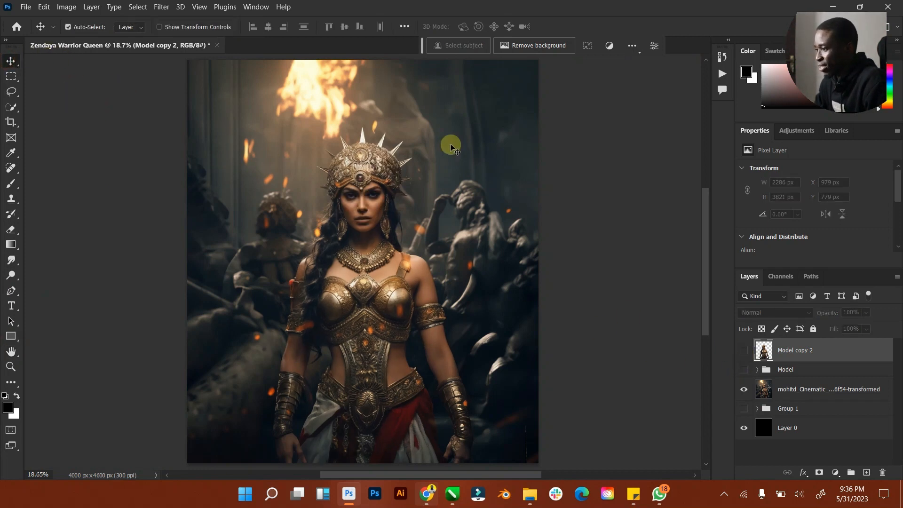
{"action": "left_click", "coordinate": [744, 351]}
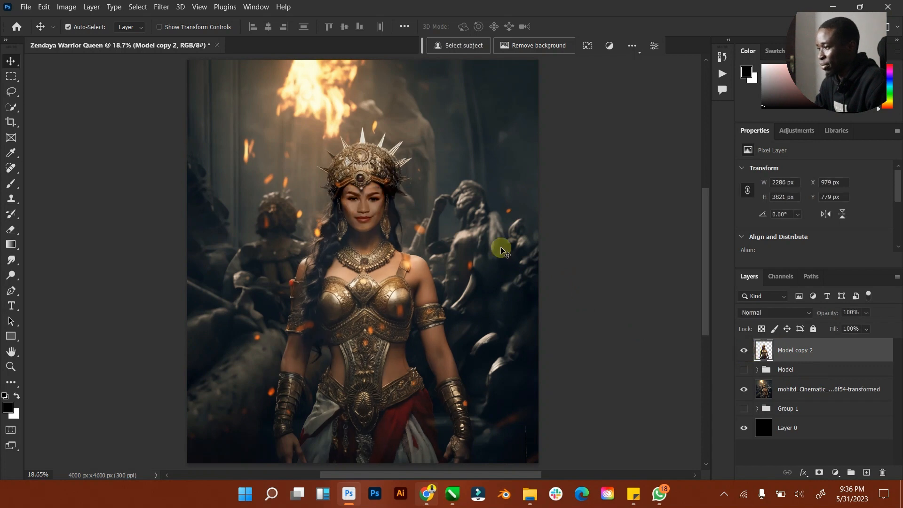
Step: Hide Model copy 2 and, on the original cinematic image layer, lasso loosely around the woman
{"action": "left_click", "coordinate": [744, 354]}
{"action": "left_click", "coordinate": [799, 388]}
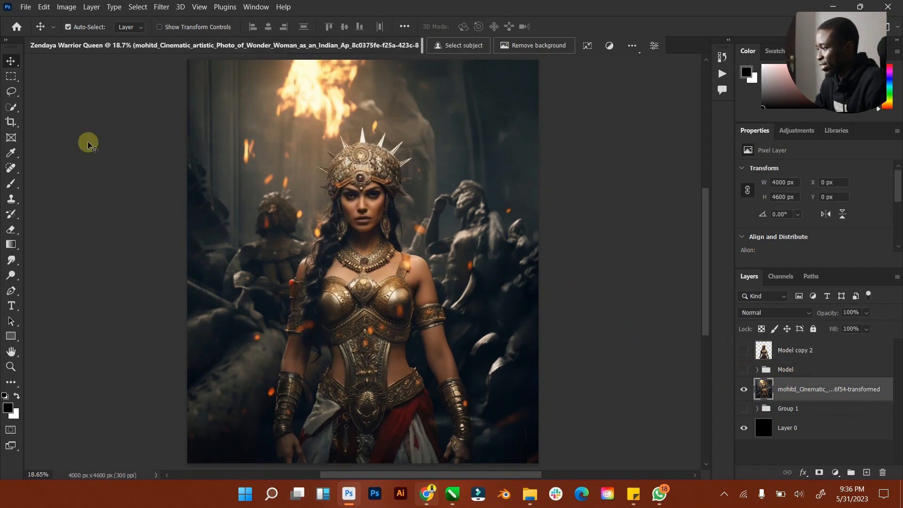
{"action": "mouse_move", "coordinate": [12, 91]}
{"action": "left_mouse_down"}
{"action": "mouse_move", "coordinate": [50, 93]}
{"action": "mouse_move", "coordinate": [57, 104]}
{"action": "left_mouse_up"}
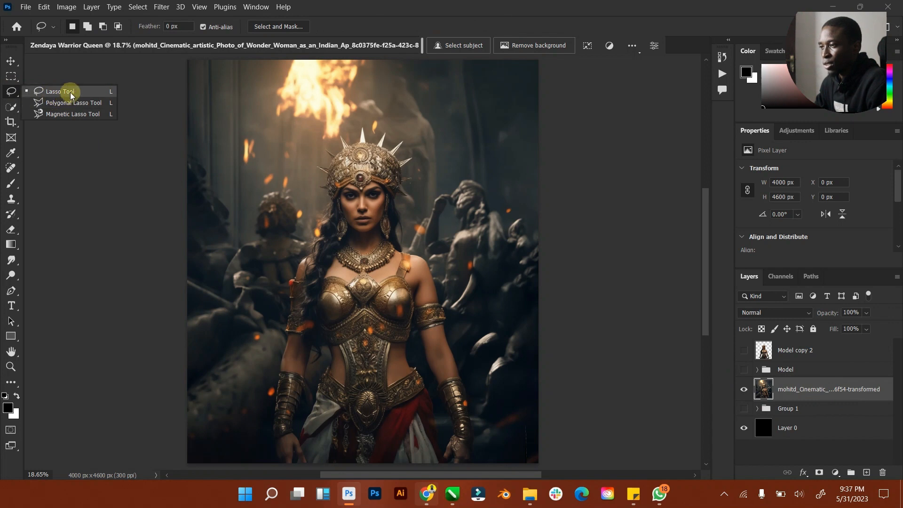
{"action": "left_click", "coordinate": [65, 91]}
{"action": "mouse_move", "coordinate": [297, 215]}
{"action": "left_mouse_down"}
{"action": "mouse_move", "coordinate": [295, 255]}
{"action": "mouse_move", "coordinate": [323, 149]}
{"action": "mouse_move", "coordinate": [390, 135]}
{"action": "mouse_move", "coordinate": [419, 163]}
{"action": "mouse_move", "coordinate": [416, 240]}
{"action": "mouse_move", "coordinate": [452, 308]}
{"action": "mouse_move", "coordinate": [480, 417]}
{"action": "mouse_move", "coordinate": [479, 468]}
{"action": "mouse_move", "coordinate": [308, 454]}
{"action": "mouse_move", "coordinate": [262, 433]}
{"action": "mouse_move", "coordinate": [266, 346]}
{"action": "mouse_move", "coordinate": [288, 275]}
{"action": "left_mouse_up"}
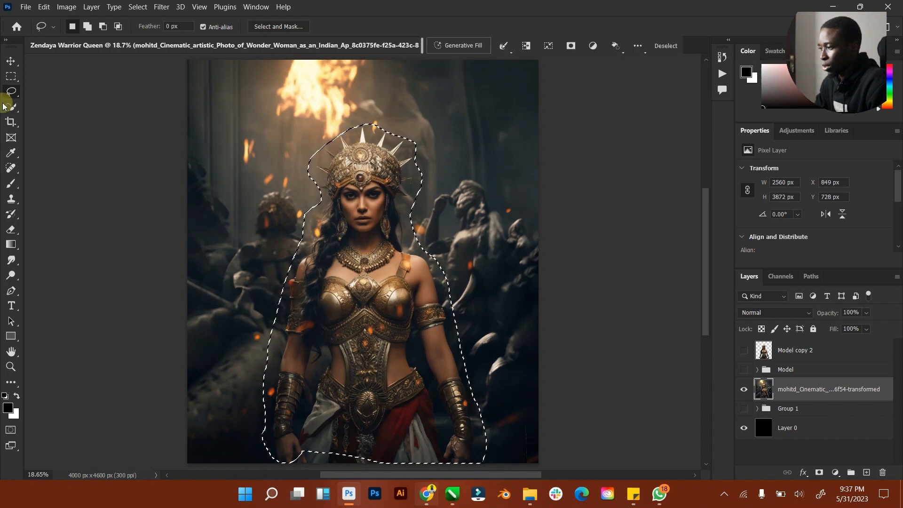
Step: Add the missed strip along the figure's lower edge to the selection with the Polygonal Lasso, down past the canvas edge
{"action": "right_click", "coordinate": [13, 92]}
{"action": "left_click", "coordinate": [60, 103]}
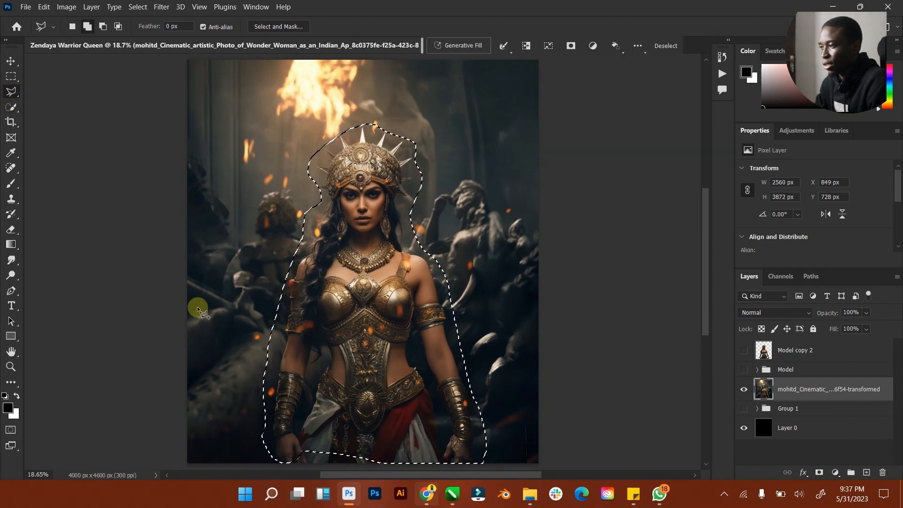
{"action": "left_click", "coordinate": [293, 448], "text": "shift"}
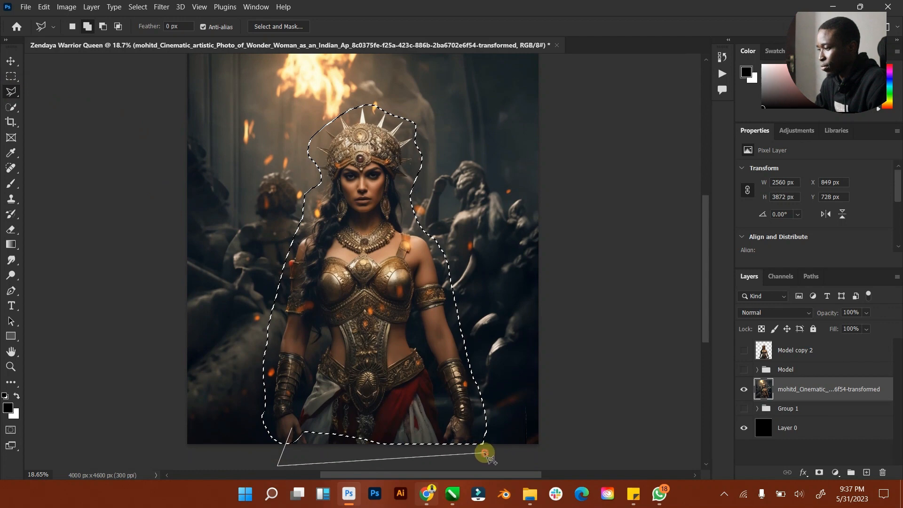
{"action": "double_click", "coordinate": [448, 398]}
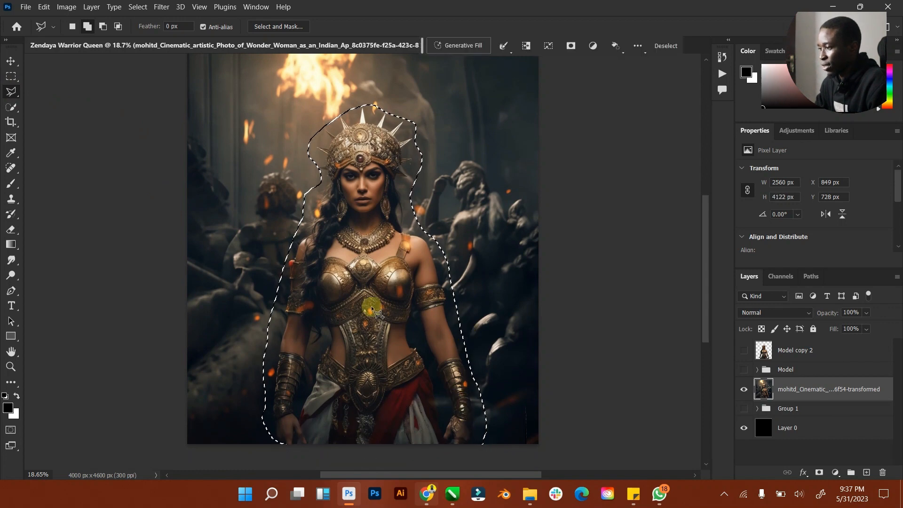
Step: Run a Generative Fill on the selected woman with the prompt "remove image"
{"action": "right_click", "coordinate": [363, 183]}
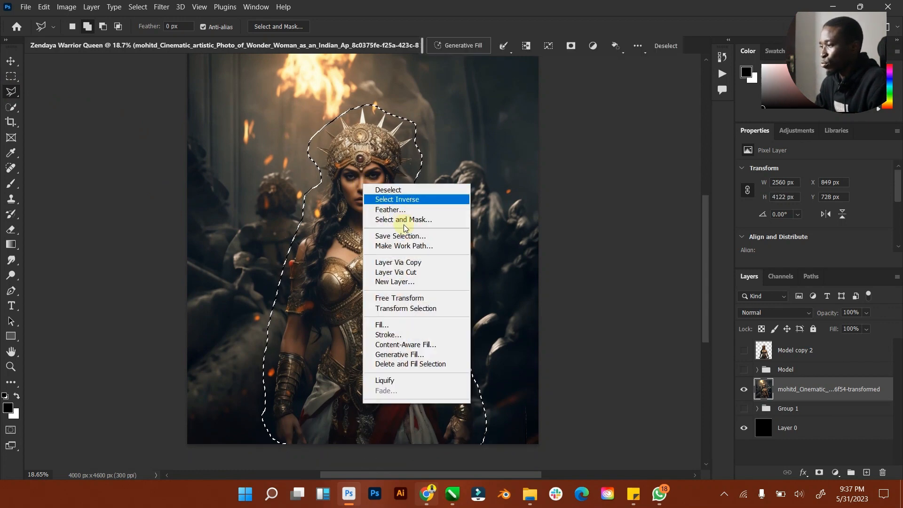
{"action": "key", "text": "Escape"}
{"action": "left_click", "coordinate": [459, 45]}
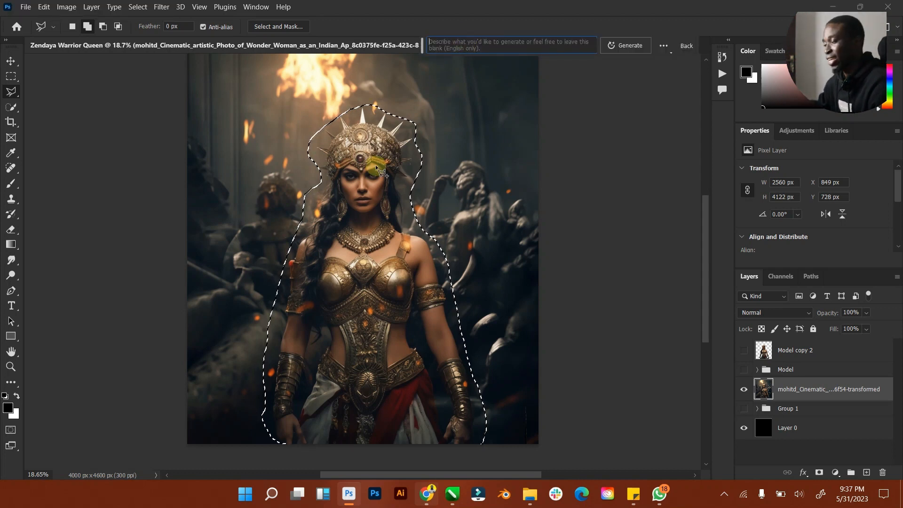
{"action": "type", "text": "remo"}
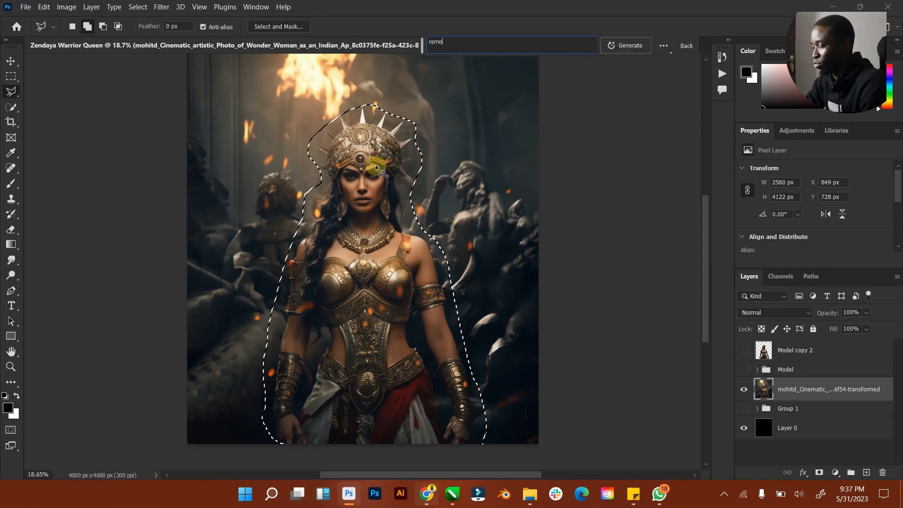
{"action": "type", "text": "ve image"}
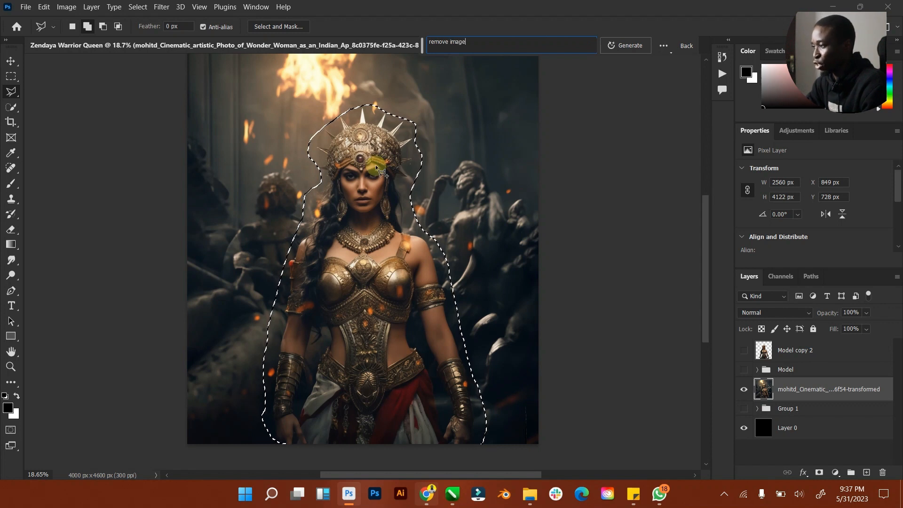
{"action": "key", "text": "Return"}
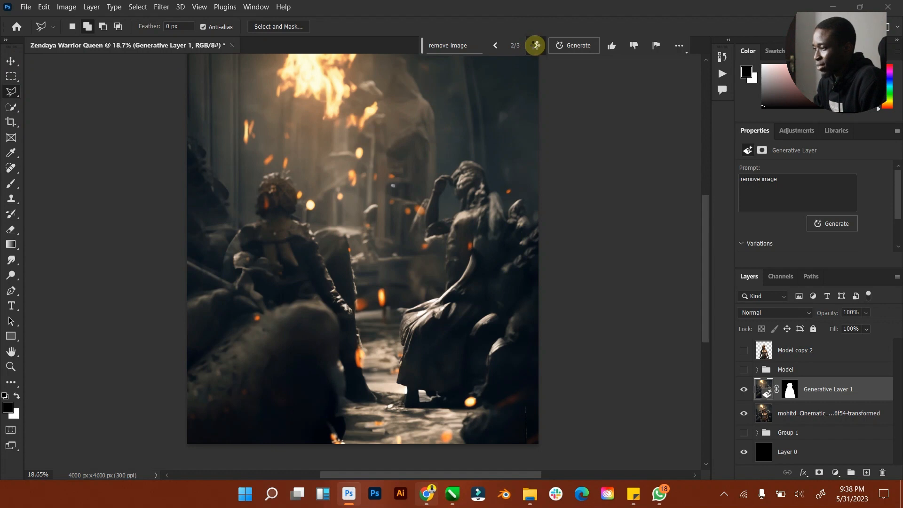
Step: Compare the generated background variations, keep variation 2 of 3, and return to the Move tool
{"action": "left_click", "coordinate": [535, 45]}
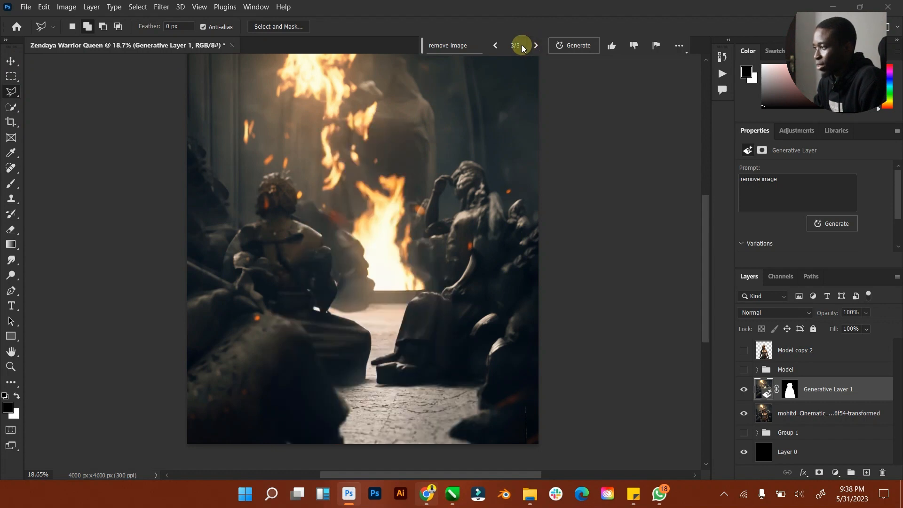
{"action": "left_click", "coordinate": [497, 45]}
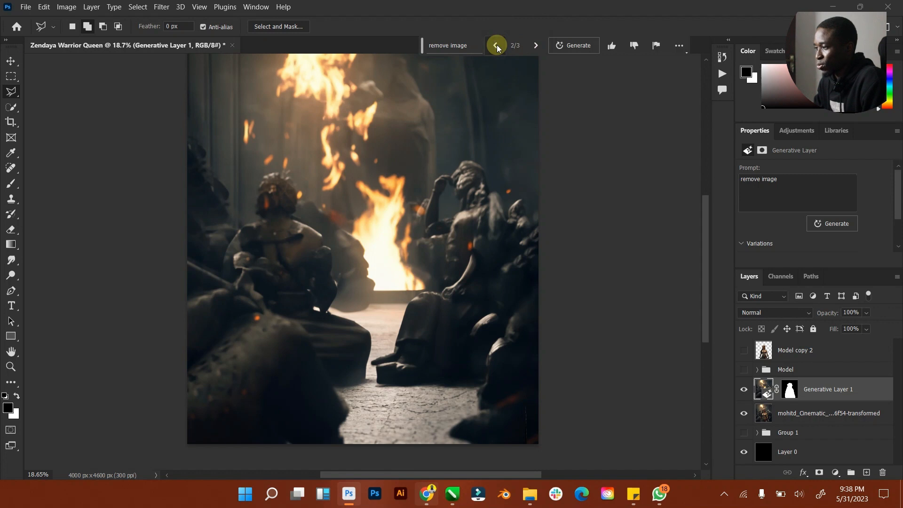
{"action": "left_click", "coordinate": [11, 60]}
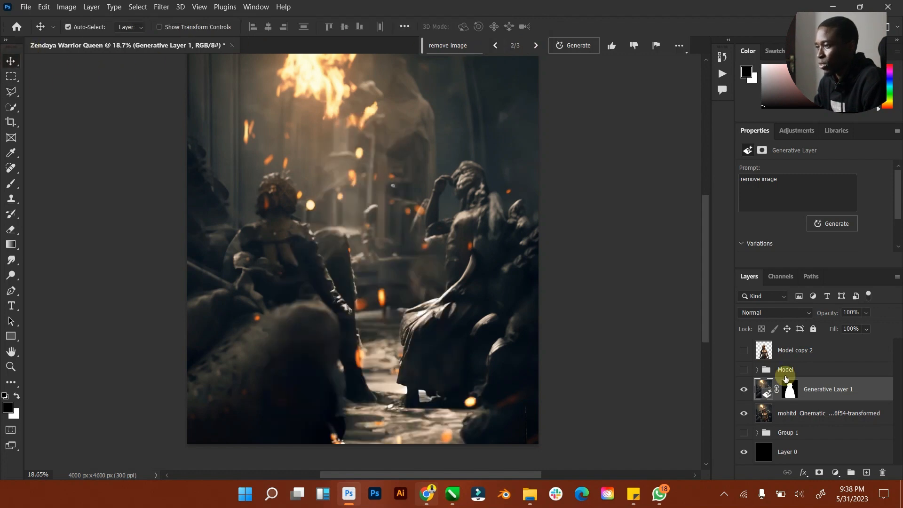
Step: Show Model copy 2 over the generated background and select the hidden Model group
{"action": "left_click", "coordinate": [743, 351]}
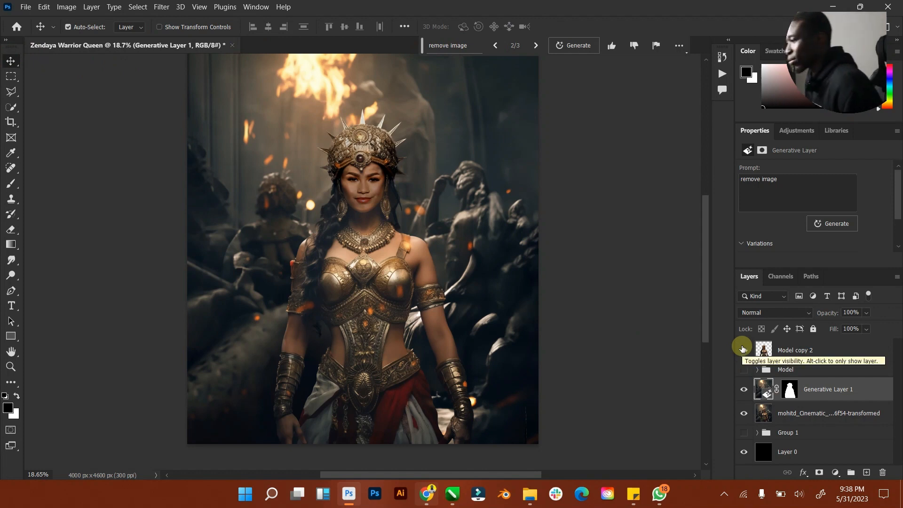
{"action": "left_click", "coordinate": [797, 354]}
{"action": "left_click", "coordinate": [801, 371]}
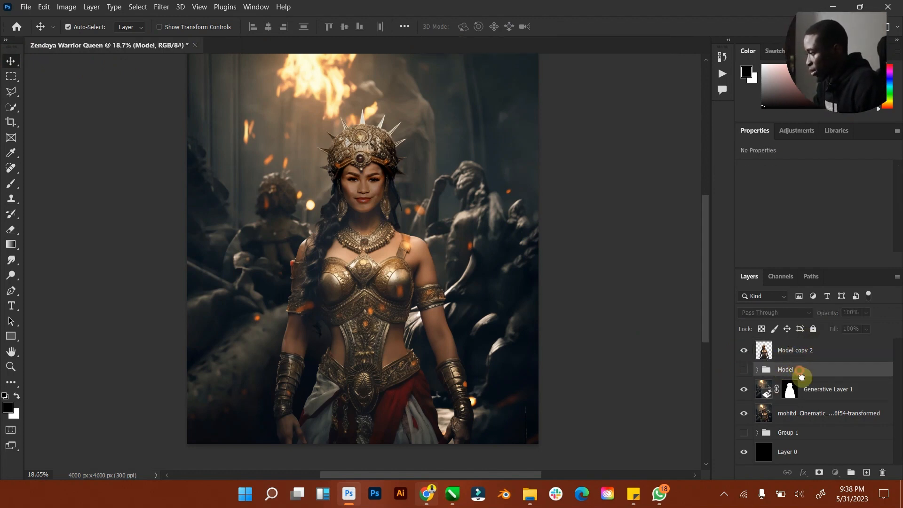
Step: Move the hidden Model group into Group 1 and check the visibility of the generated background layer
{"action": "left_click_drag", "start_coordinate": [801, 376], "coordinate": [807, 430]}
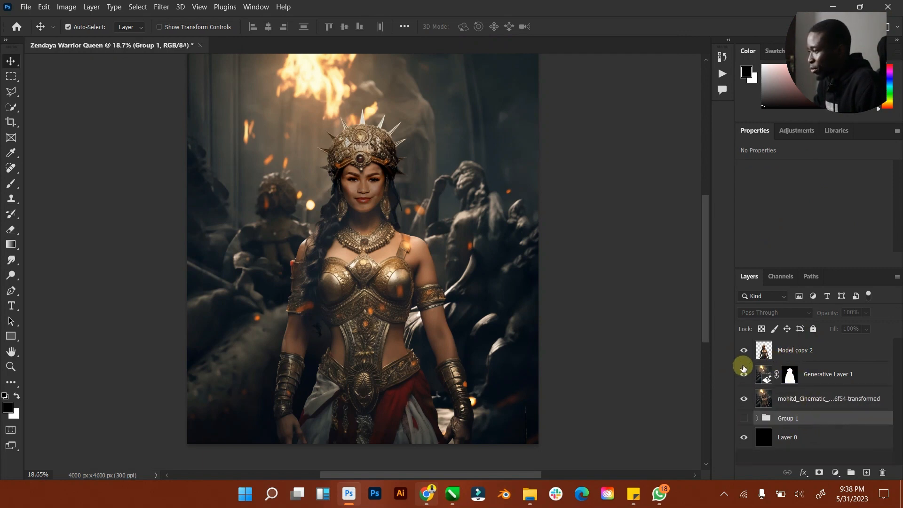
{"action": "left_click", "coordinate": [742, 375]}
{"action": "left_click", "coordinate": [742, 375]}
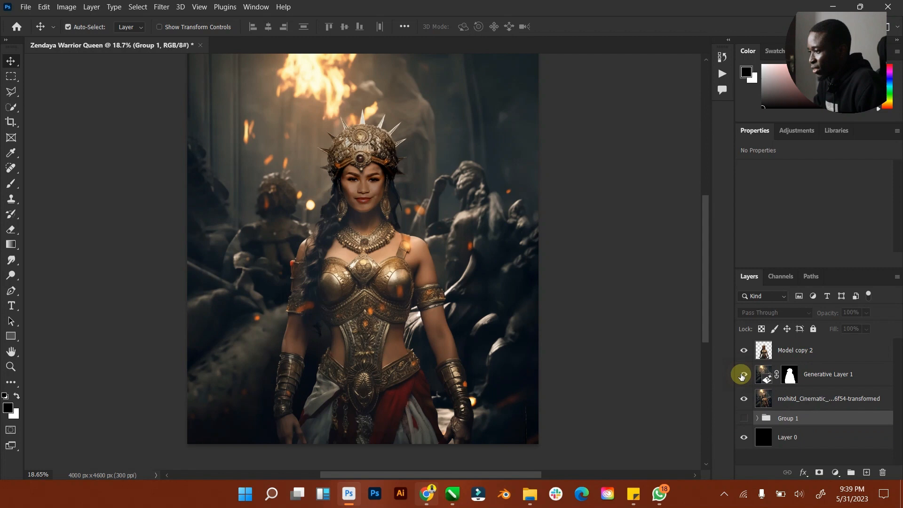
Step: Hide Model copy 2 and merge Generative Layer 1 with the original image layer beneath it
{"action": "left_click", "coordinate": [789, 406]}
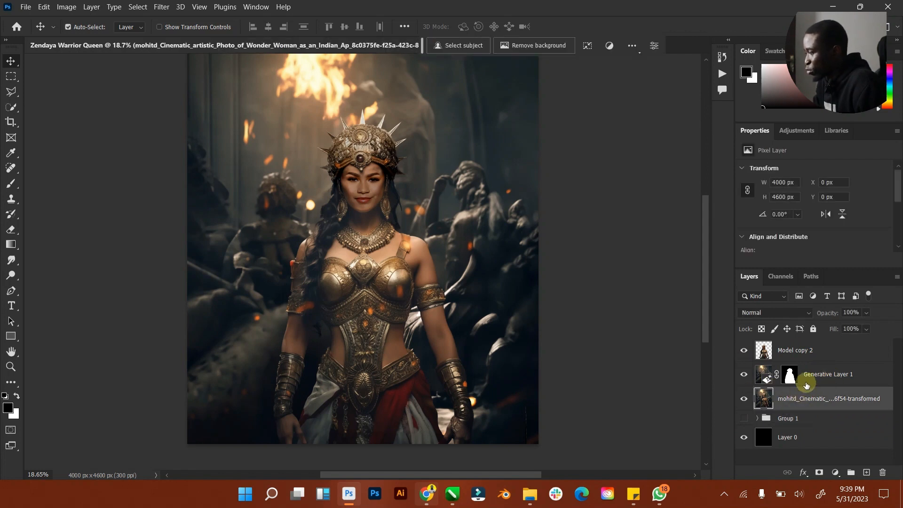
{"action": "left_click", "coordinate": [748, 355]}
{"action": "left_click", "coordinate": [745, 377]}
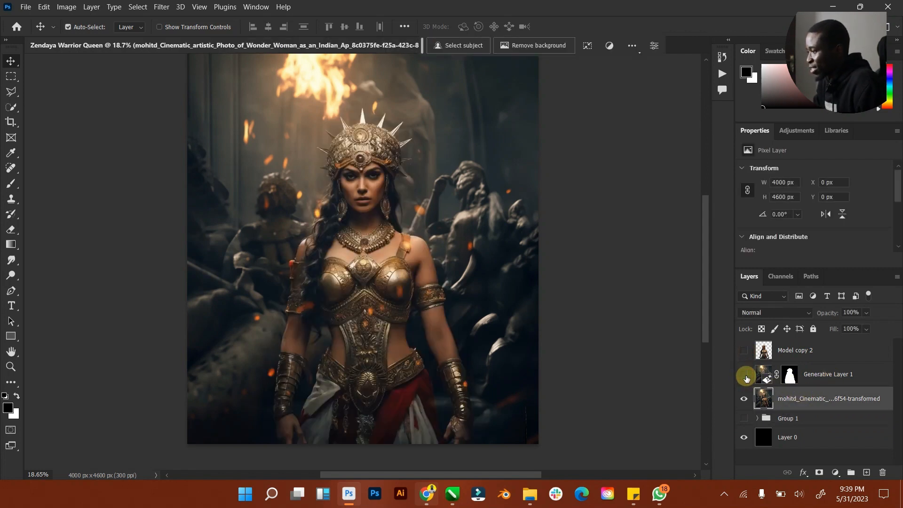
{"action": "left_click", "coordinate": [745, 376]}
{"action": "left_click", "coordinate": [825, 383]}
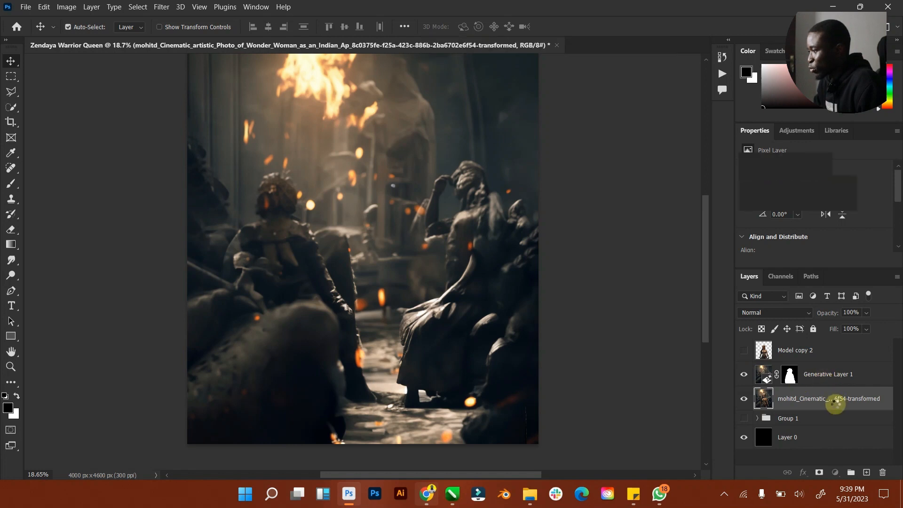
{"action": "left_click", "coordinate": [834, 403], "text": "shift"}
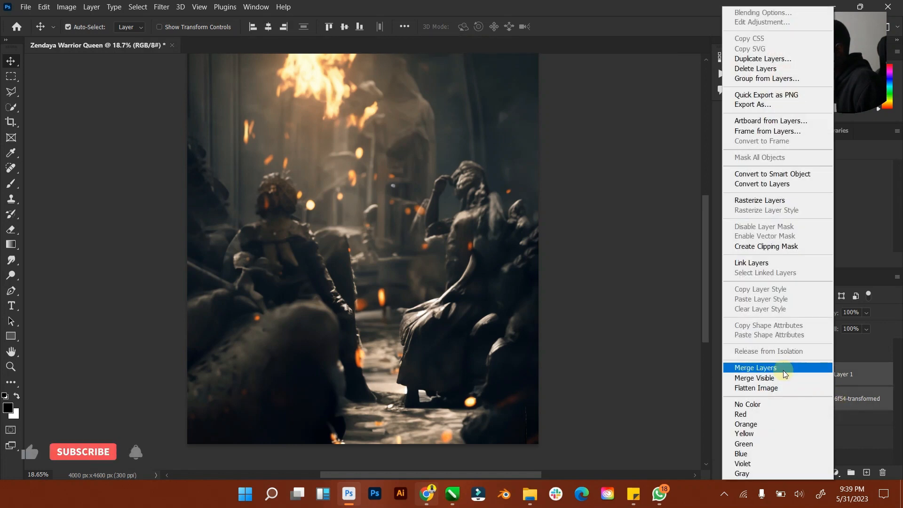
{"action": "left_click", "coordinate": [784, 370]}
Step: Rename the merged layer Background and show Model copy 2 again
{"action": "double_click", "coordinate": [797, 375]}
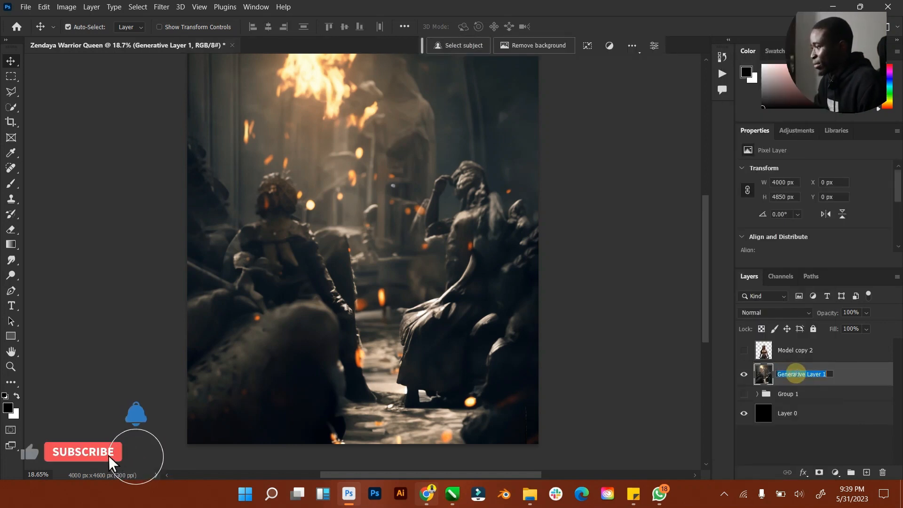
{"action": "type", "text": "Background"}
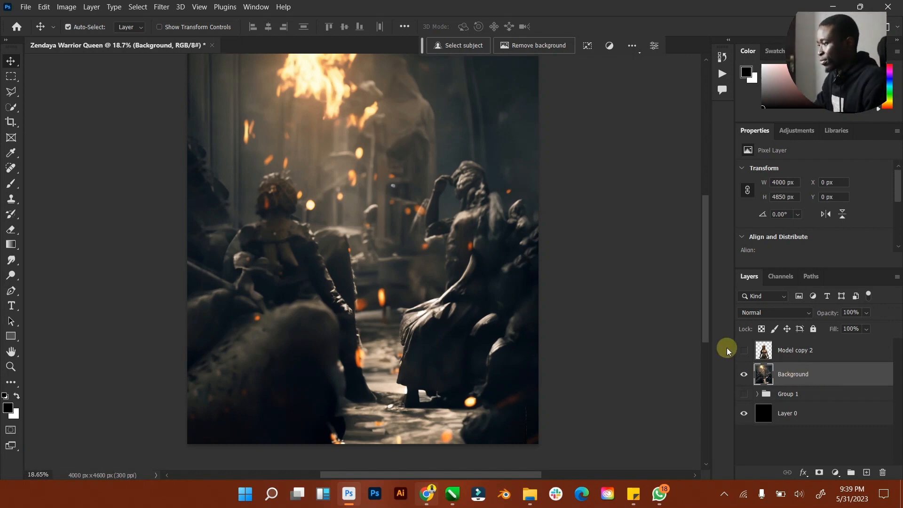
{"action": "left_click", "coordinate": [746, 353]}
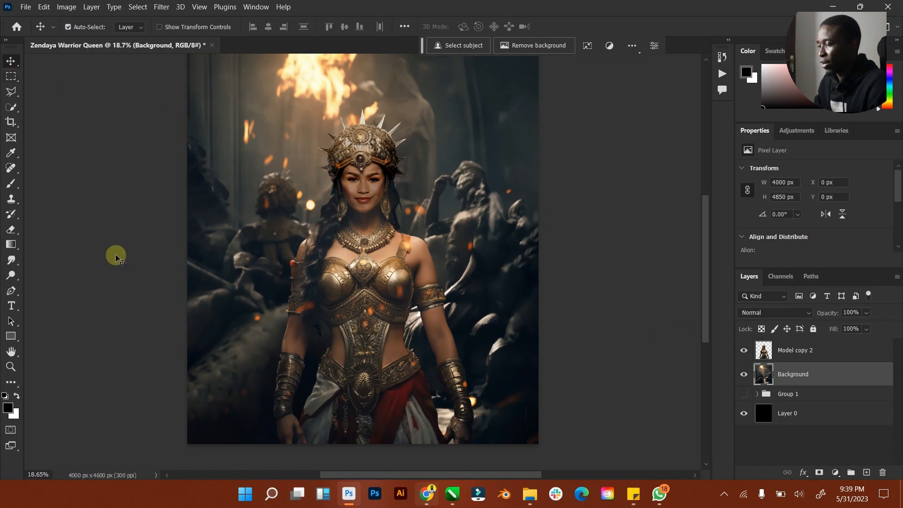
{"action": "left_click", "coordinate": [10, 353]}
{"action": "left_click", "coordinate": [12, 366]}
{"action": "left_click_drag", "start_coordinate": [440, 313], "coordinate": [429, 312]}
{"action": "left_click", "coordinate": [9, 107]}
{"action": "left_click", "coordinate": [10, 65]}
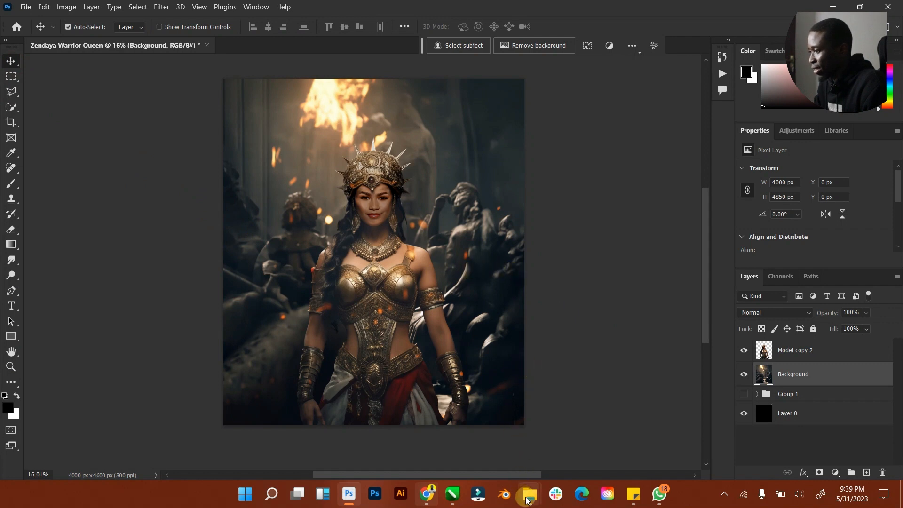
Step: Place the LightGLow image from the Downloads folder into the composition between Background and Model copy 2
{"action": "mouse_move", "coordinate": [527, 499]}
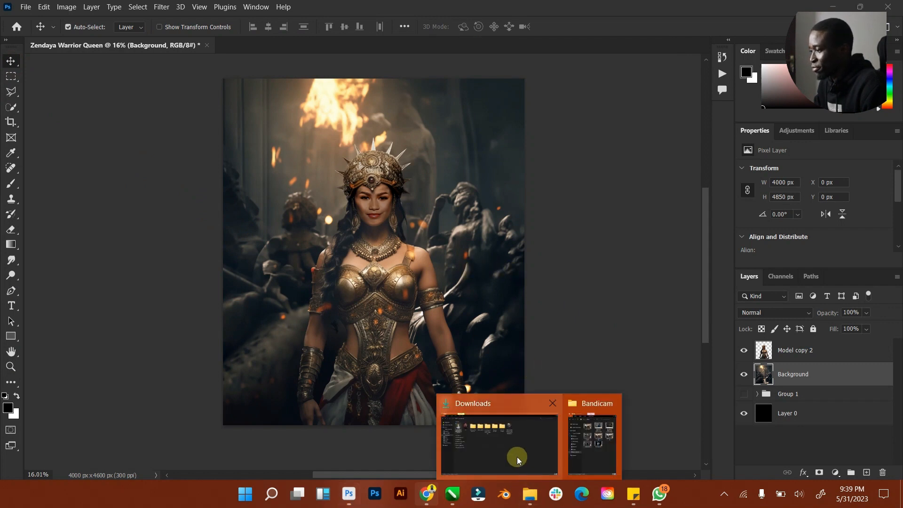
{"action": "left_click", "coordinate": [517, 454]}
{"action": "left_click", "coordinate": [105, 67]}
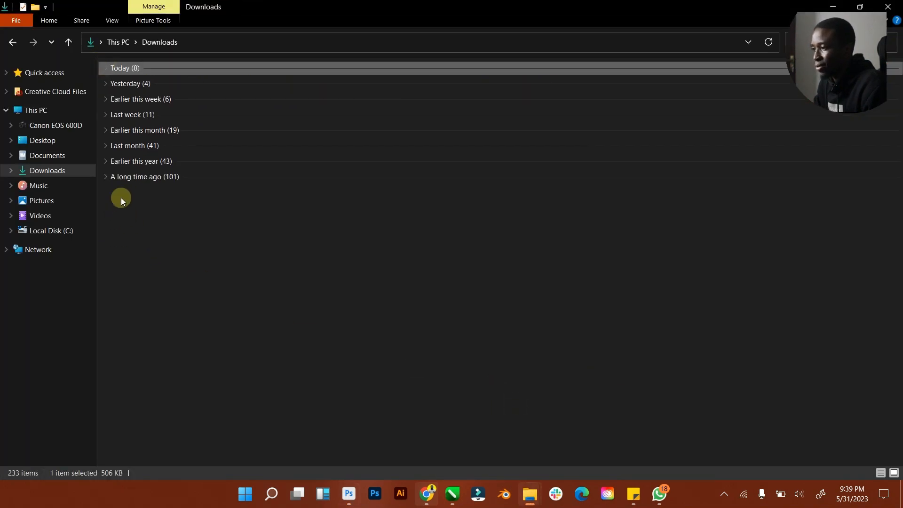
{"action": "left_click", "coordinate": [103, 172]}
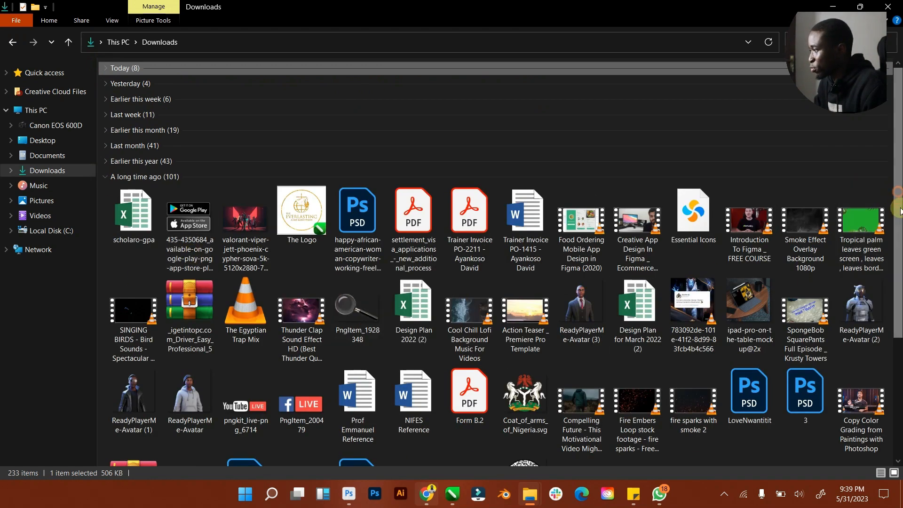
{"action": "scroll", "coordinate": [392, 277], "scroll_direction": "down", "scroll_amount": 6}
{"action": "scroll", "coordinate": [391, 276], "scroll_direction": "down", "scroll_amount": 2}
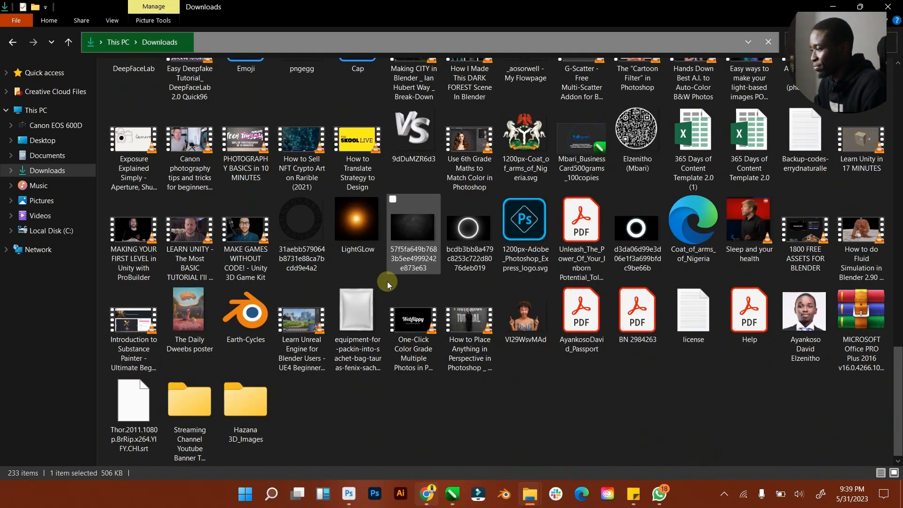
{"action": "left_click_drag", "start_coordinate": [381, 238], "coordinate": [363, 347]}
{"action": "key", "text": "Return"}
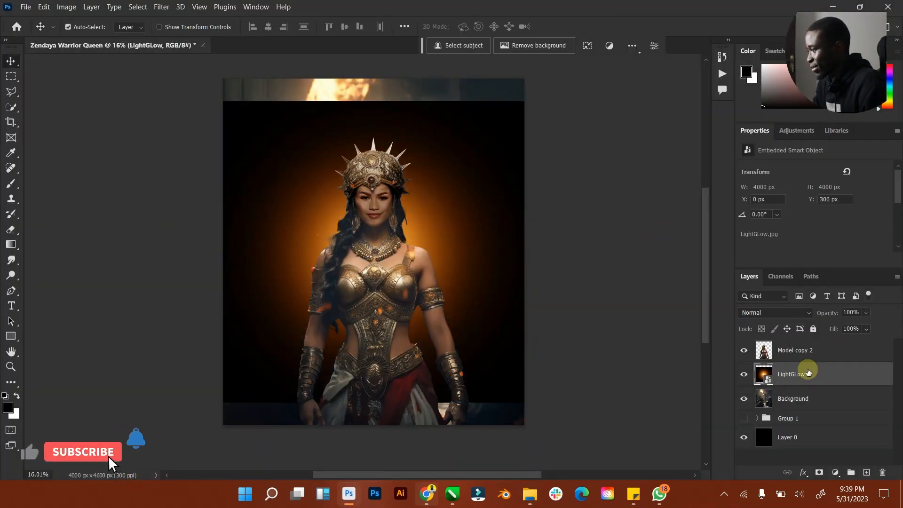
Step: Rasterize the LightGLow layer and set its blend mode to Screen
{"action": "right_click", "coordinate": [803, 372]}
{"action": "left_click", "coordinate": [724, 232]}
{"action": "left_click", "coordinate": [800, 314]}
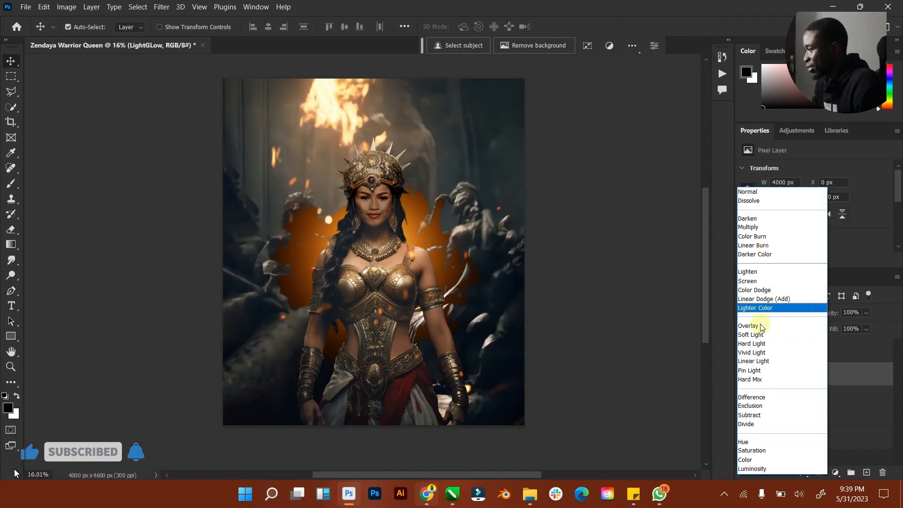
{"action": "left_click", "coordinate": [761, 282]}
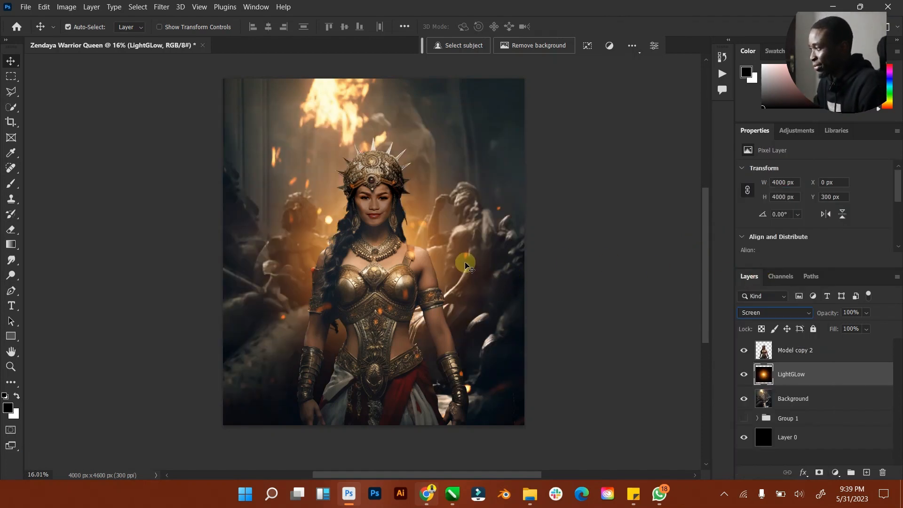
Step: Scale the LightGLow layer to about 67.4% and move it up so it sits behind the warrior's head and shoulders
{"action": "left_click_drag", "start_coordinate": [330, 221], "coordinate": [403, 184]}
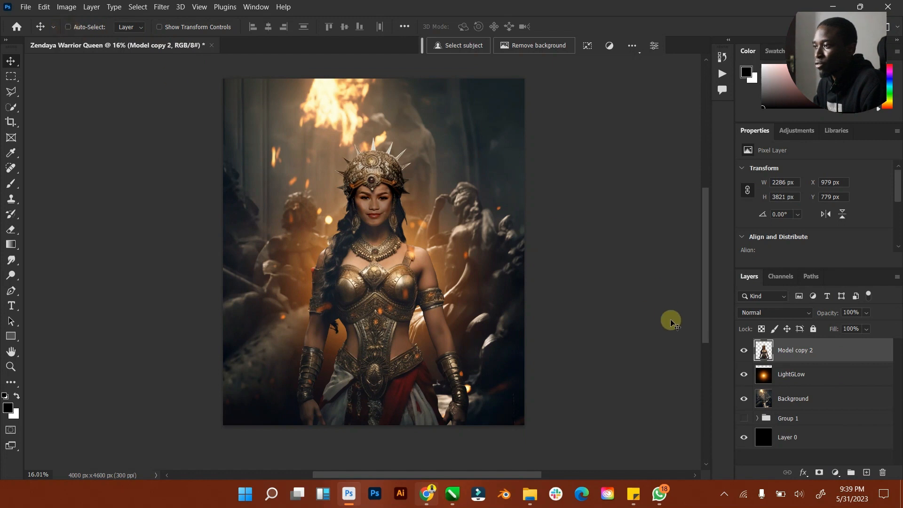
{"action": "left_click", "coordinate": [803, 380]}
{"action": "left_click_drag", "start_coordinate": [349, 264], "coordinate": [368, 235]}
{"action": "left_click", "coordinate": [160, 27]}
{"action": "left_click_drag", "start_coordinate": [524, 91], "coordinate": [472, 136]}
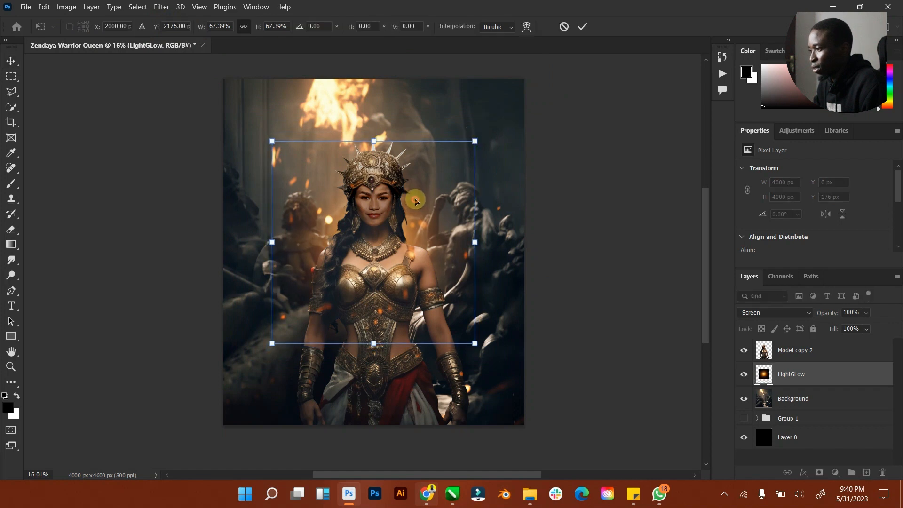
{"action": "mouse_move", "coordinate": [413, 195]}
{"action": "left_mouse_down"}
{"action": "mouse_move", "coordinate": [417, 155]}
{"action": "mouse_move", "coordinate": [414, 188]}
{"action": "left_mouse_up"}
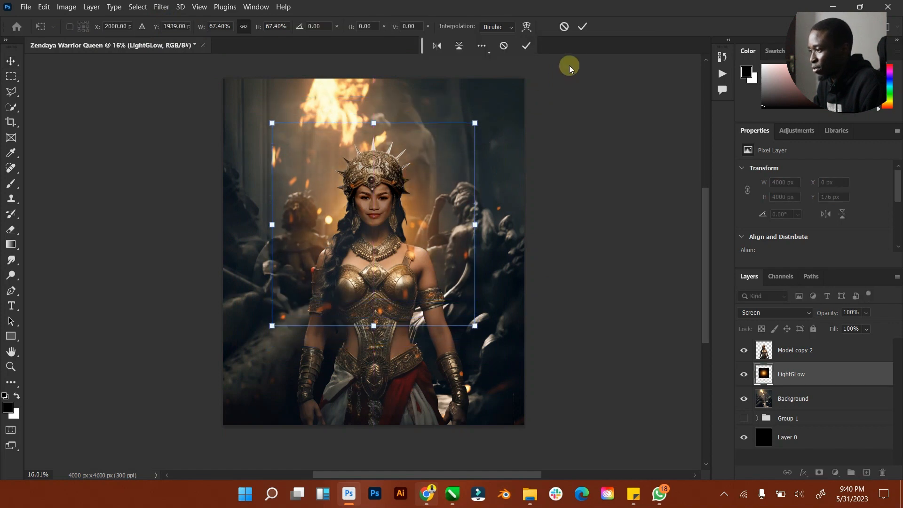
{"action": "left_click", "coordinate": [582, 34]}
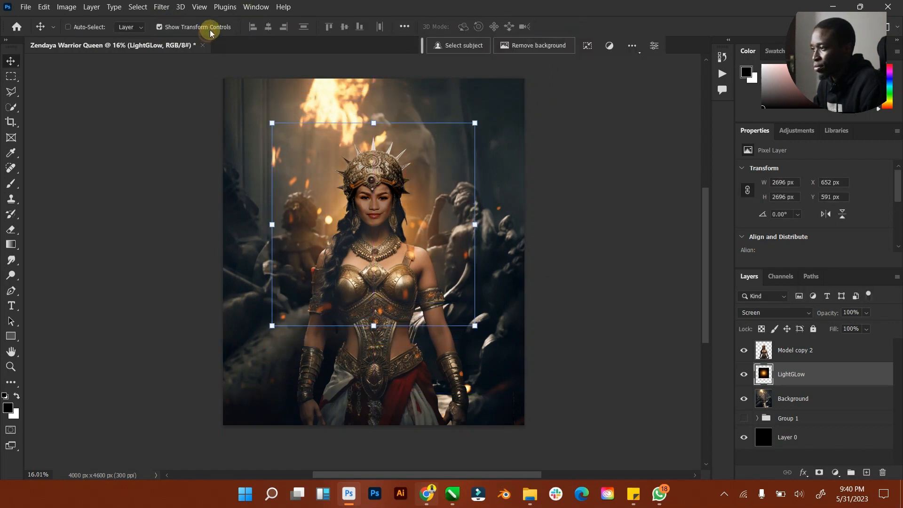
Step: Look through the older files in the Downloads folder for further effect images
{"action": "mouse_move", "coordinate": [530, 494]}
{"action": "left_click", "coordinate": [515, 452]}
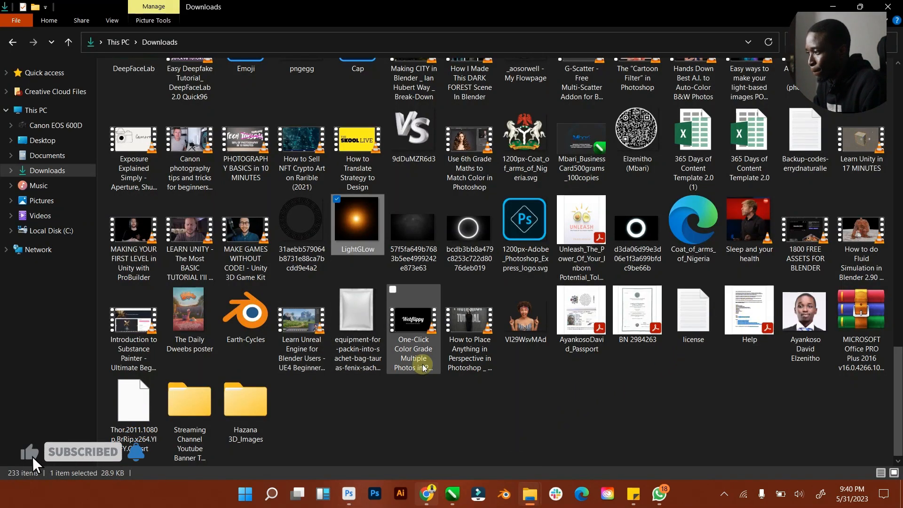
{"action": "scroll", "coordinate": [471, 358], "scroll_direction": "up", "scroll_amount": 4}
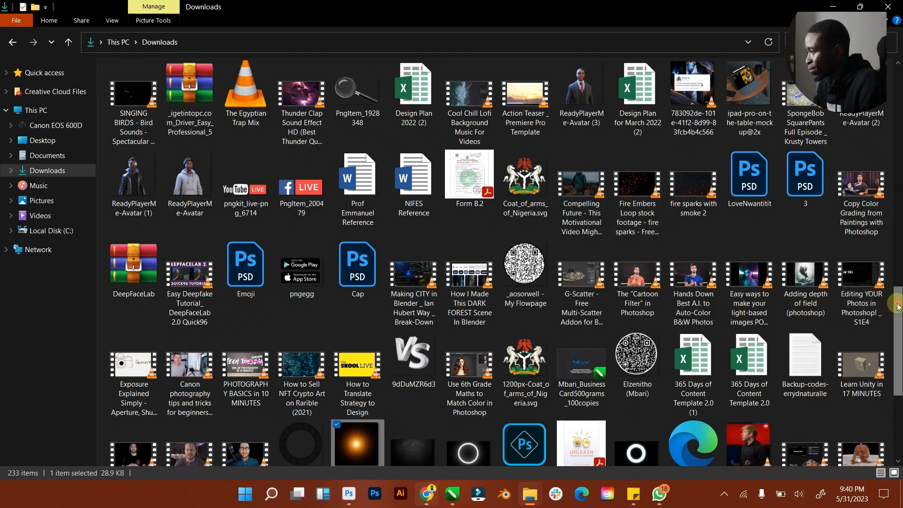
{"action": "left_click_drag", "start_coordinate": [899, 300], "coordinate": [898, 104]}
{"action": "left_click", "coordinate": [105, 162]}
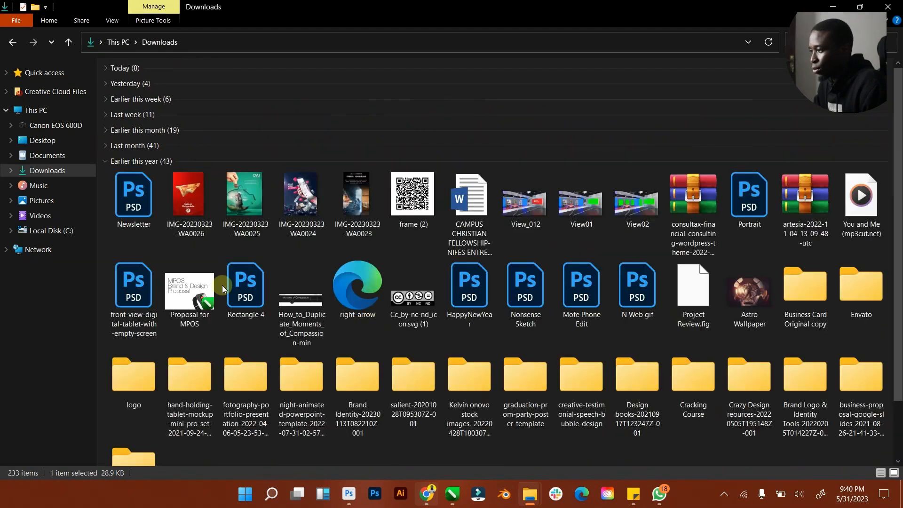
{"action": "left_click", "coordinate": [106, 161]}
{"action": "left_click", "coordinate": [106, 177]}
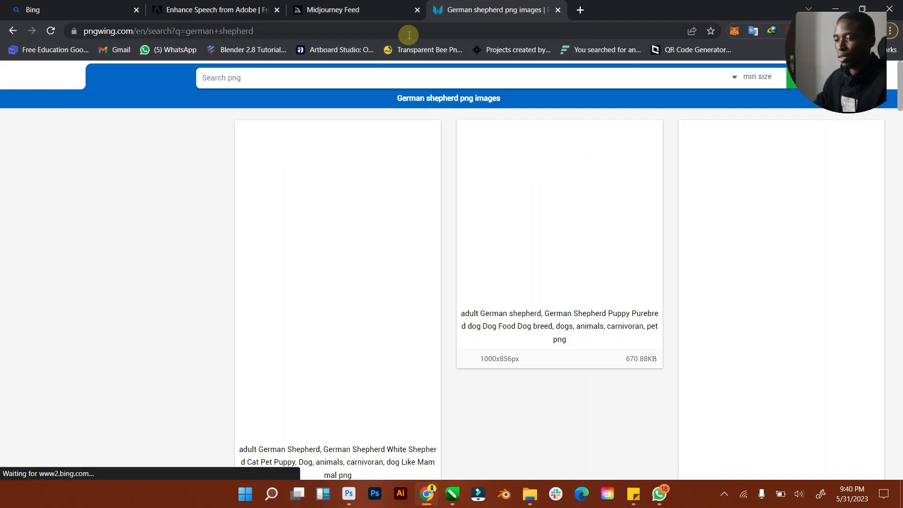
Step: Search PNGWing in the browser for smoke images and look through the results
{"action": "type", "text": "e"}
{"action": "key", "text": "Return"}
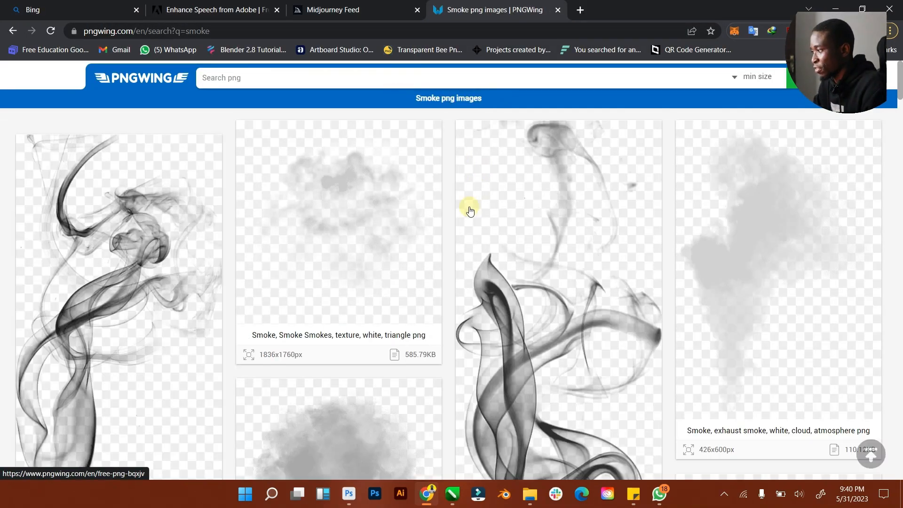
{"action": "scroll", "coordinate": [363, 249], "scroll_direction": "down", "scroll_amount": 15}
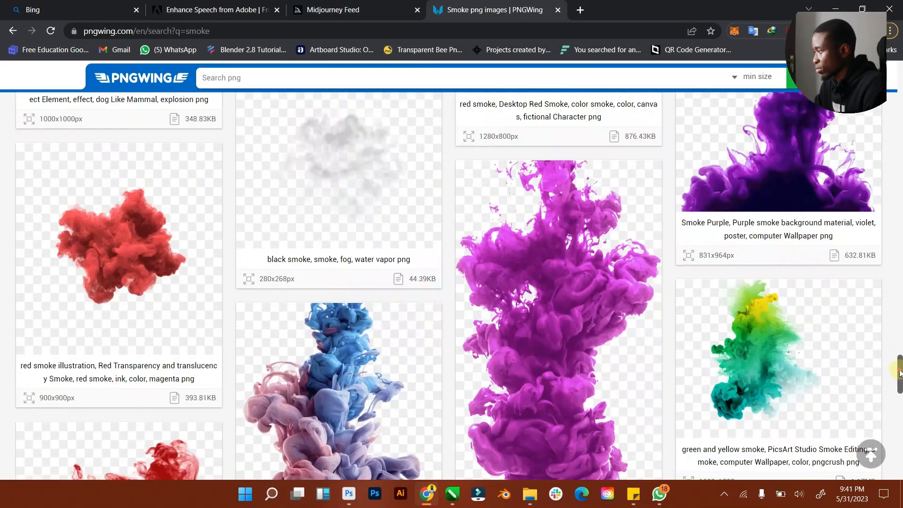
{"action": "left_click_drag", "start_coordinate": [900, 374], "coordinate": [901, 124]}
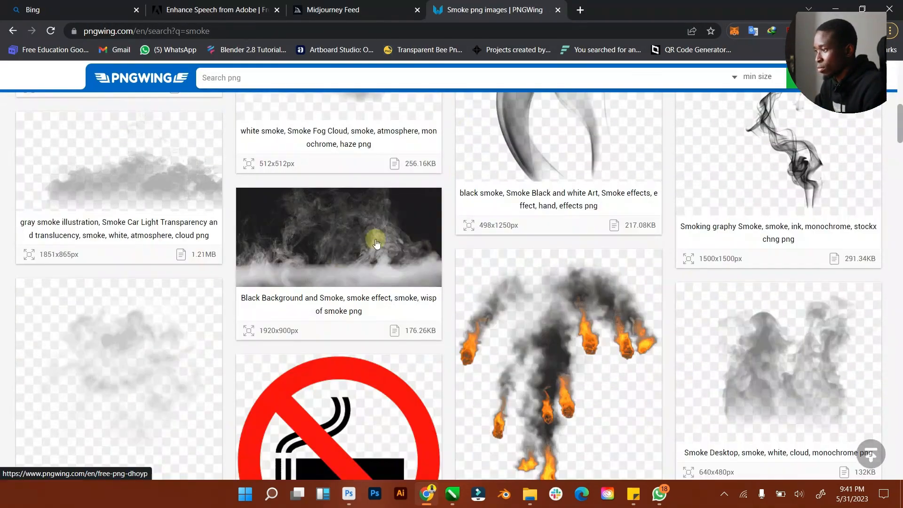
Step: Download the 1920x900 px "Black Background and Smoke" PNG, completing the letter-order verification
{"action": "left_click", "coordinate": [375, 239]}
{"action": "scroll", "coordinate": [413, 280], "scroll_direction": "down", "scroll_amount": 5}
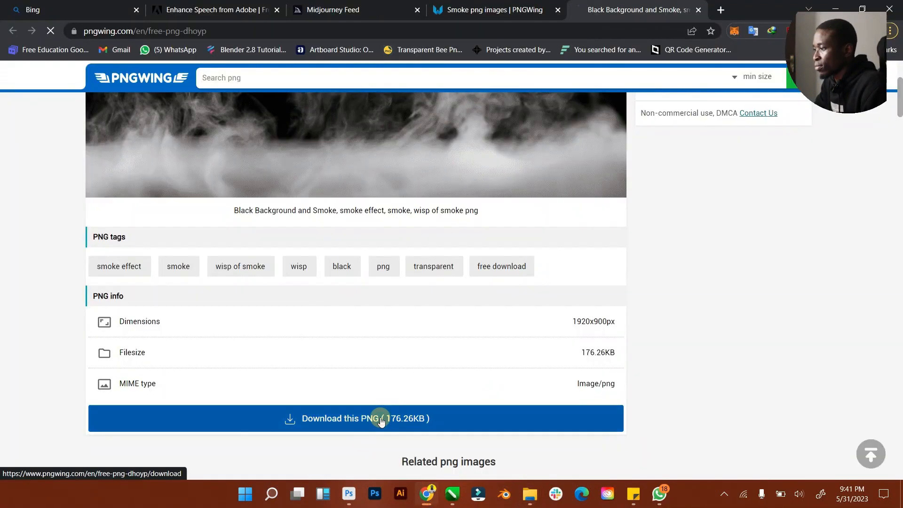
{"action": "left_click", "coordinate": [375, 418]}
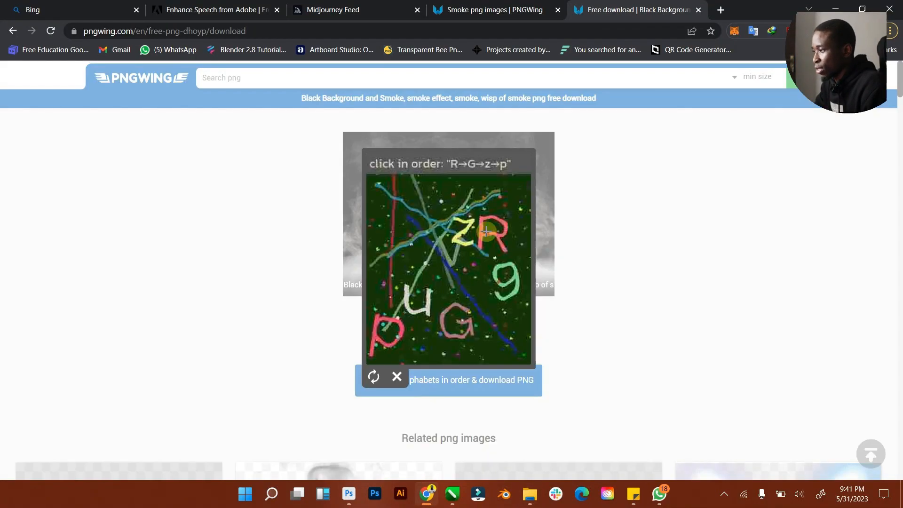
{"action": "left_click", "coordinate": [461, 234]}
{"action": "left_click", "coordinate": [379, 334]}
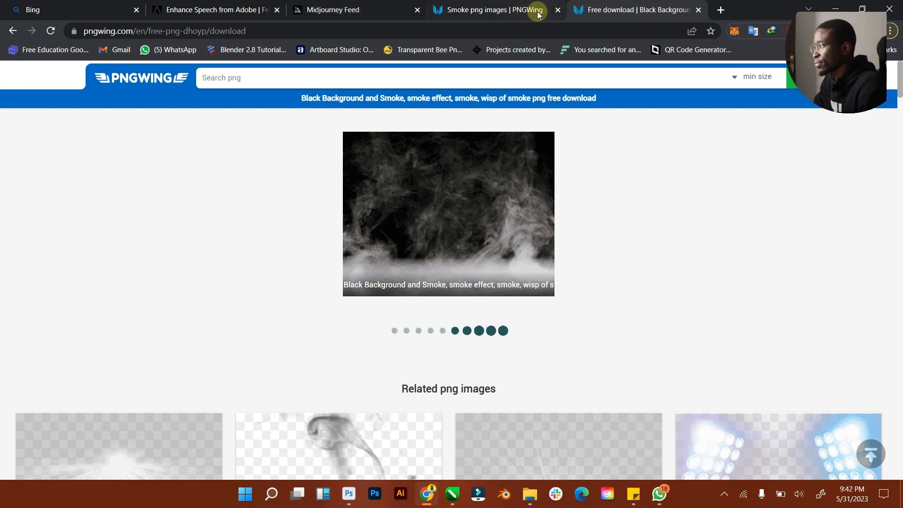
Step: Open Unsplash in place of the smoke results, search for "fiery" and look through the photos
{"action": "left_click", "coordinate": [494, 10]}
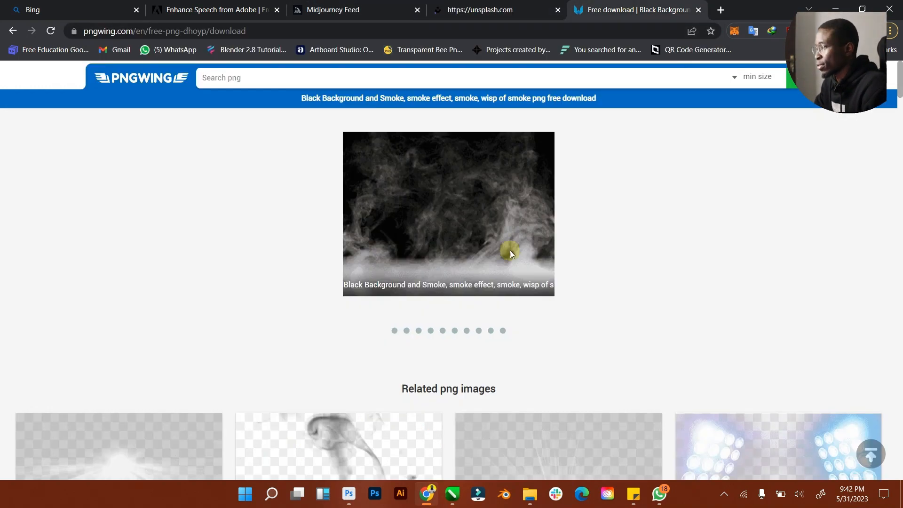
{"action": "left_click", "coordinate": [494, 9]}
{"action": "type", "text": "fiery"}
{"action": "key", "text": "Return"}
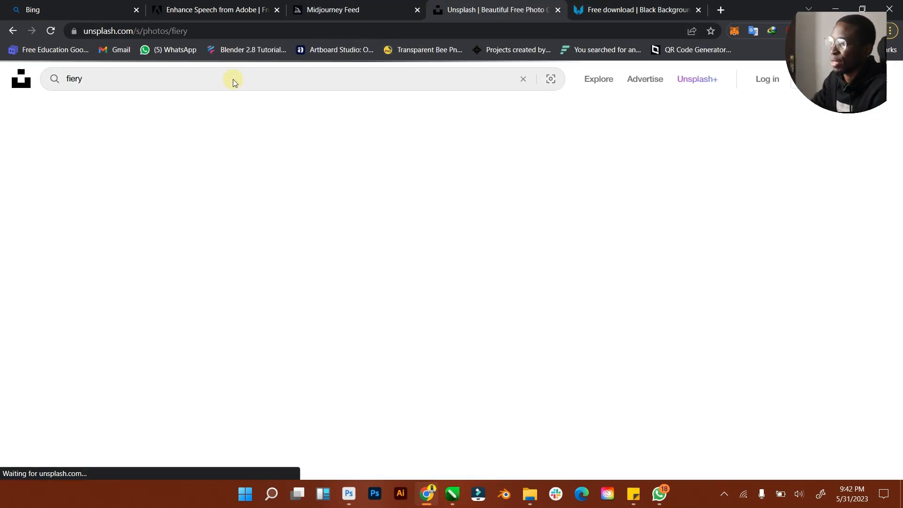
{"action": "scroll", "coordinate": [331, 264], "scroll_direction": "down", "scroll_amount": 15}
Step: Open pixabay.com in place of the Unsplash results and search it for "fiery"
{"action": "left_click", "coordinate": [353, 32]}
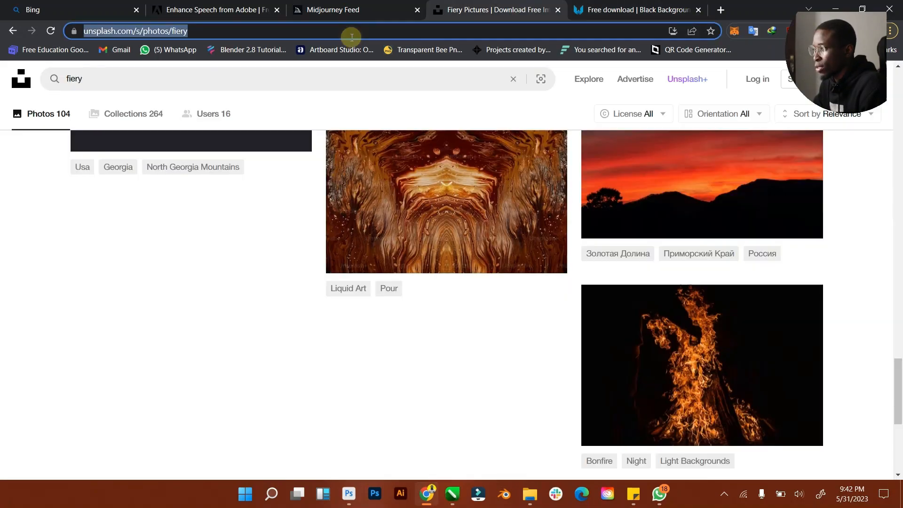
{"action": "type", "text": "pixabay.com"}
{"action": "key", "text": "Return"}
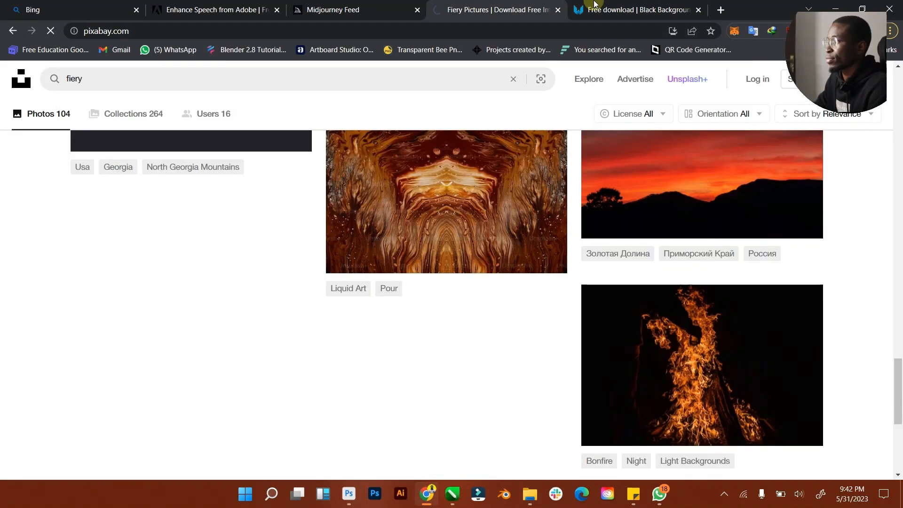
{"action": "left_click", "coordinate": [596, 4]}
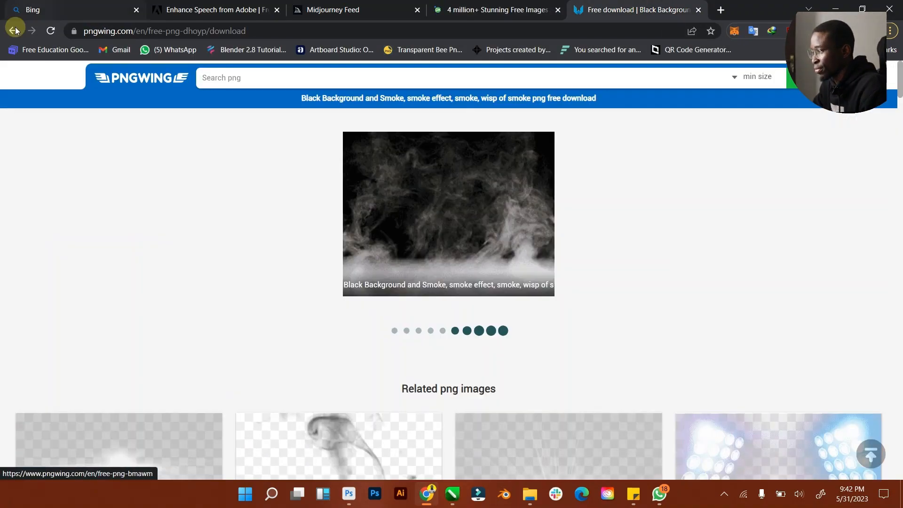
{"action": "left_click", "coordinate": [489, 9]}
{"action": "left_click", "coordinate": [425, 228]}
{"action": "type", "text": "fiery"}
{"action": "key", "text": "Return"}
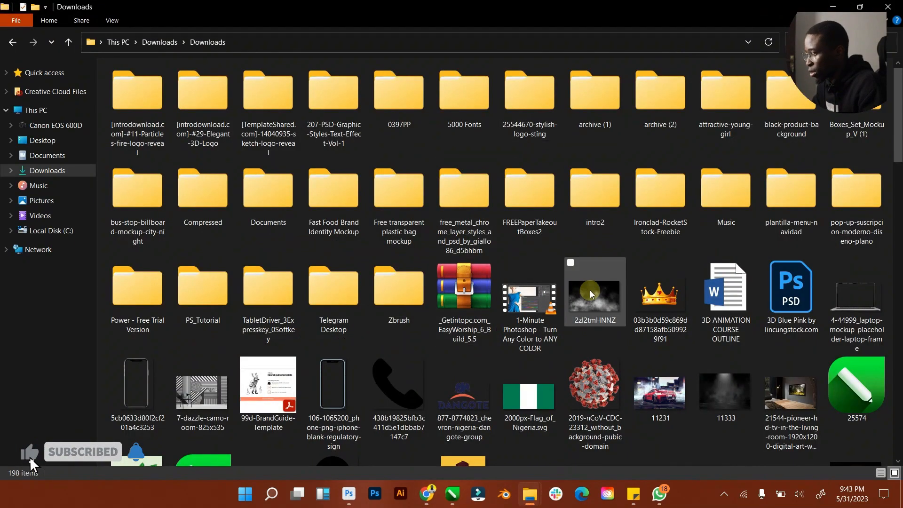
Step: Place the 2zI2tmHNNZ smoke image from Downloads into the composition, scaled to about 154% over the lower part of the canvas
{"action": "left_click", "coordinate": [591, 294]}
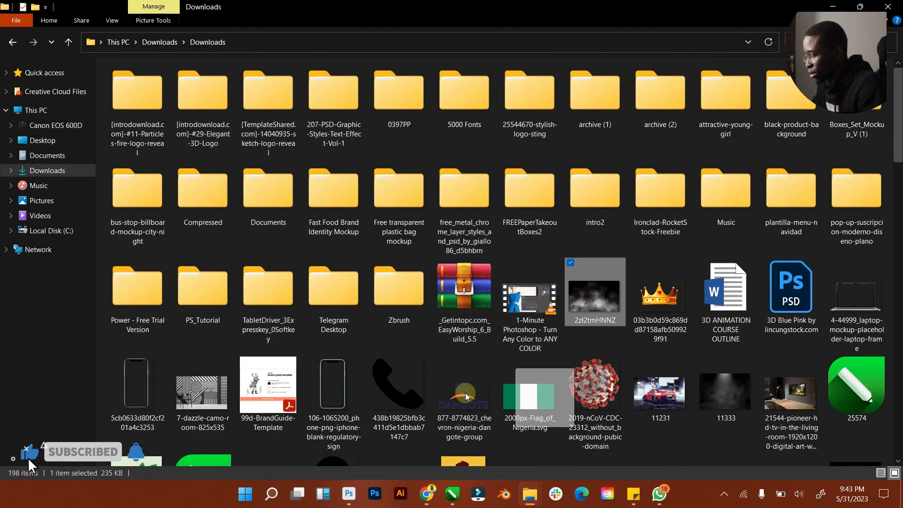
{"action": "left_click_drag", "start_coordinate": [350, 503], "coordinate": [366, 347]}
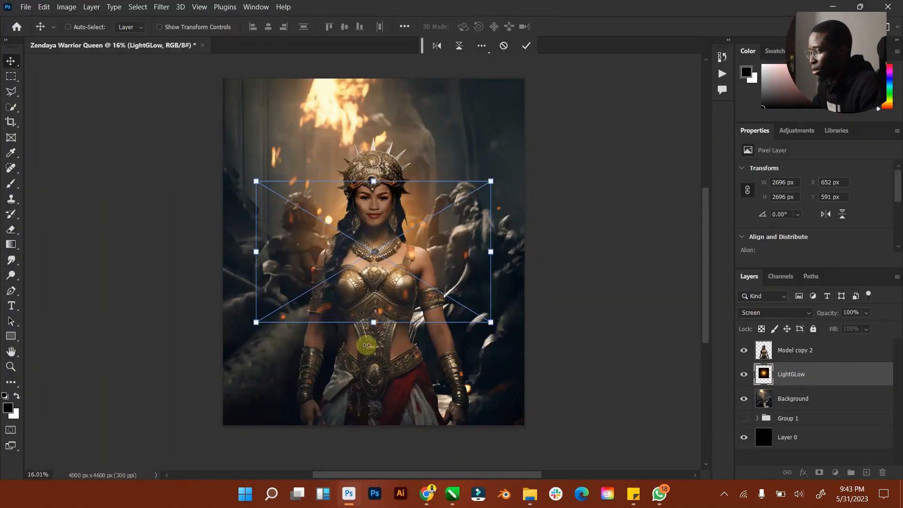
{"action": "left_click_drag", "start_coordinate": [486, 322], "coordinate": [555, 361]}
{"action": "left_click_drag", "start_coordinate": [494, 337], "coordinate": [494, 438]}
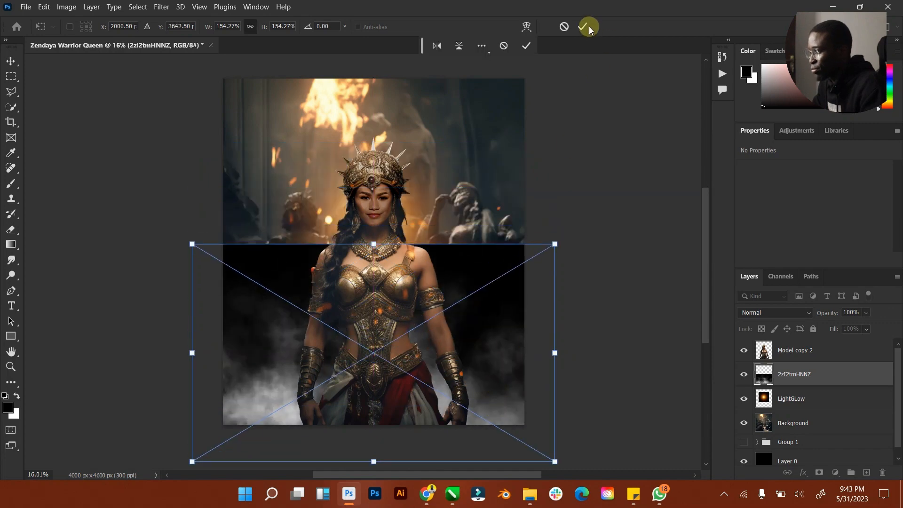
{"action": "left_click", "coordinate": [535, 52]}
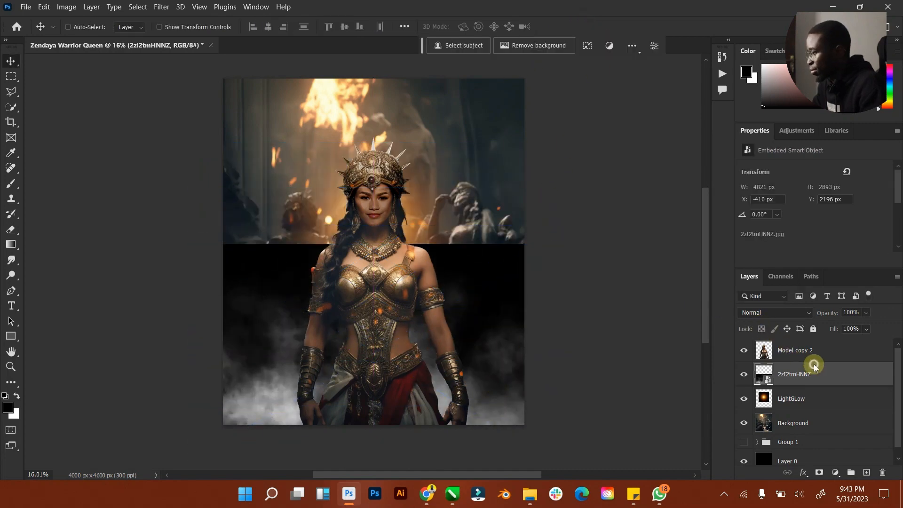
Step: Rasterize the placed smoke layer, name it Smoke and move it above Model copy 2
{"action": "right_click", "coordinate": [816, 367]}
{"action": "left_click", "coordinate": [739, 232]}
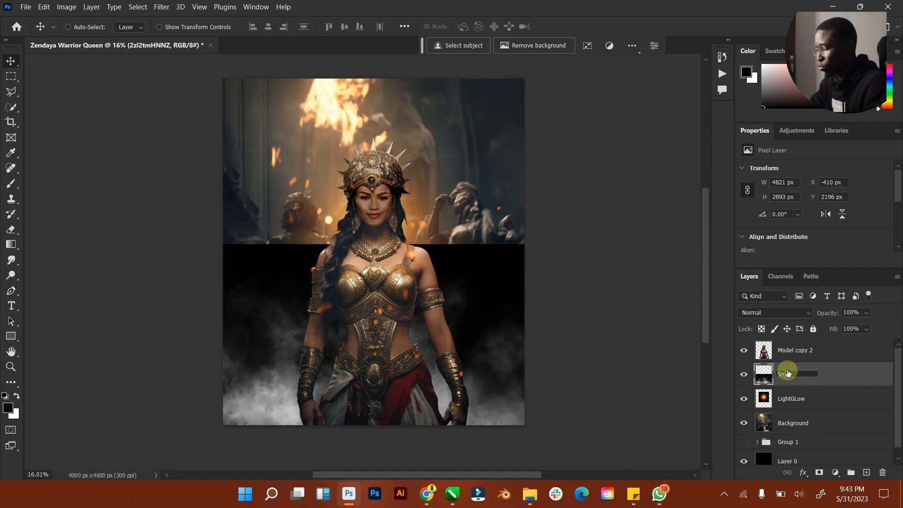
{"action": "left_click_drag", "start_coordinate": [794, 374], "coordinate": [801, 349]}
Step: Set the Smoke layer's blend mode to Screen and compare the picture with the layer hidden and shown
{"action": "left_click", "coordinate": [786, 313]}
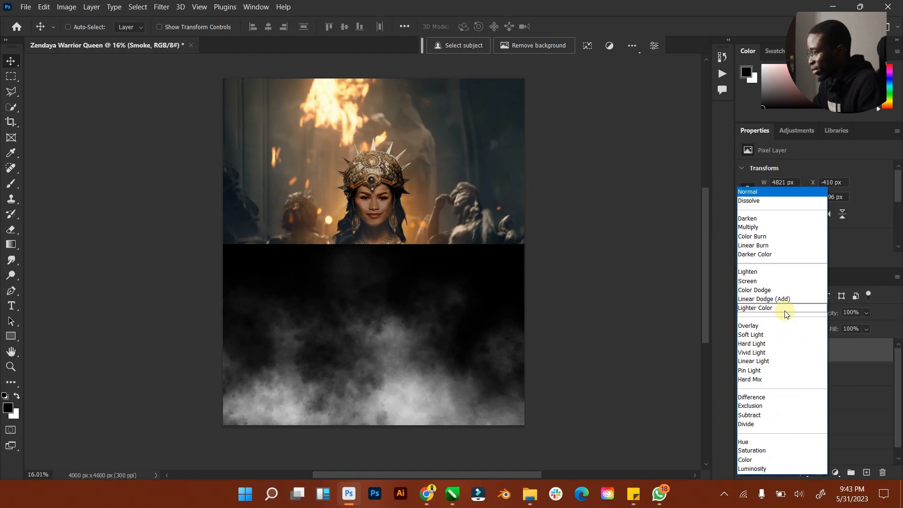
{"action": "left_click", "coordinate": [768, 281]}
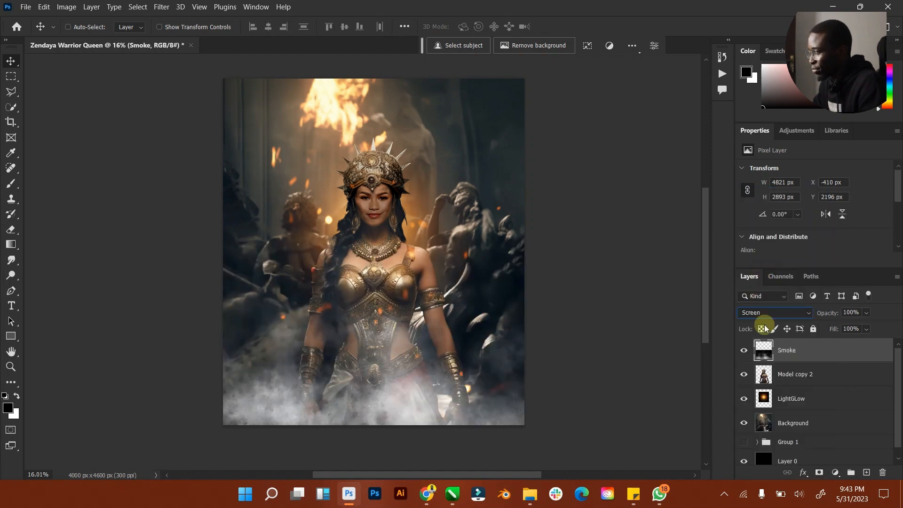
{"action": "left_click", "coordinate": [749, 349]}
{"action": "left_click", "coordinate": [745, 349]}
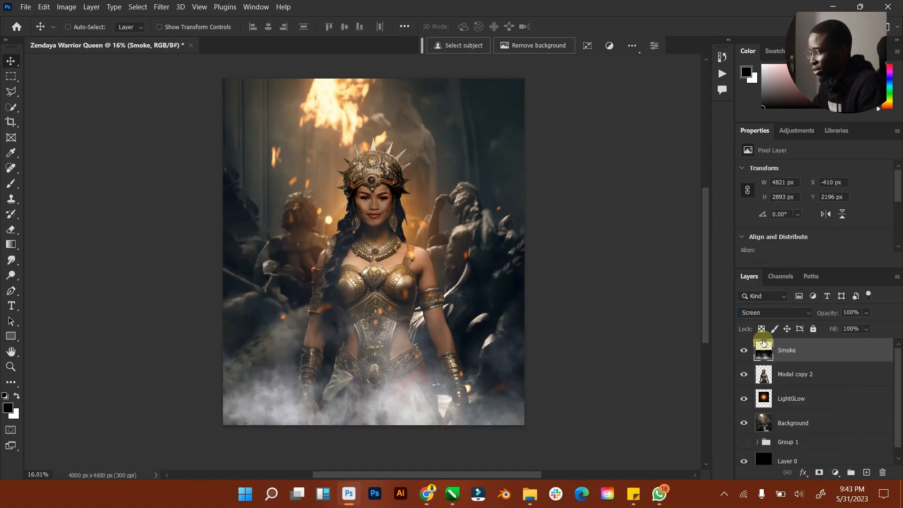
{"action": "left_click", "coordinate": [775, 313]}
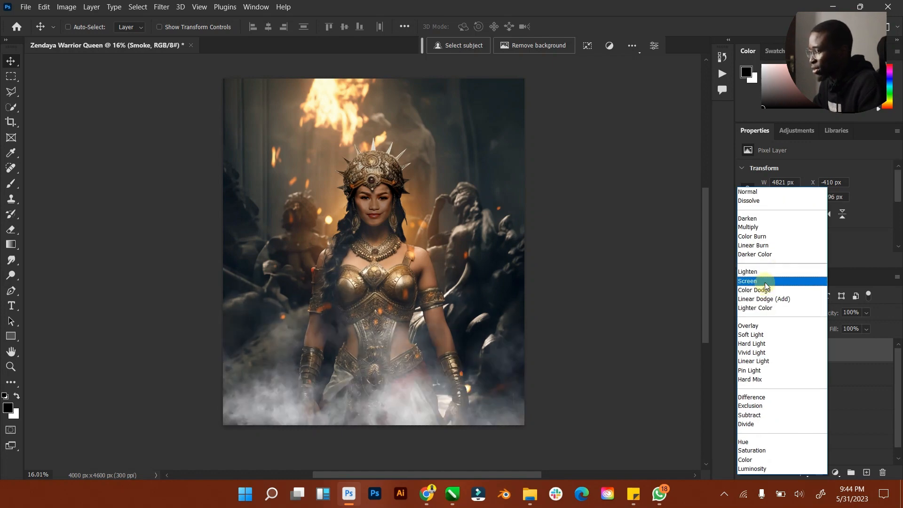
{"action": "left_click", "coordinate": [766, 281]}
Step: Move the smoke down to Y 2425 px and reduce its fill to 73%
{"action": "left_click_drag", "start_coordinate": [404, 334], "coordinate": [413, 353]}
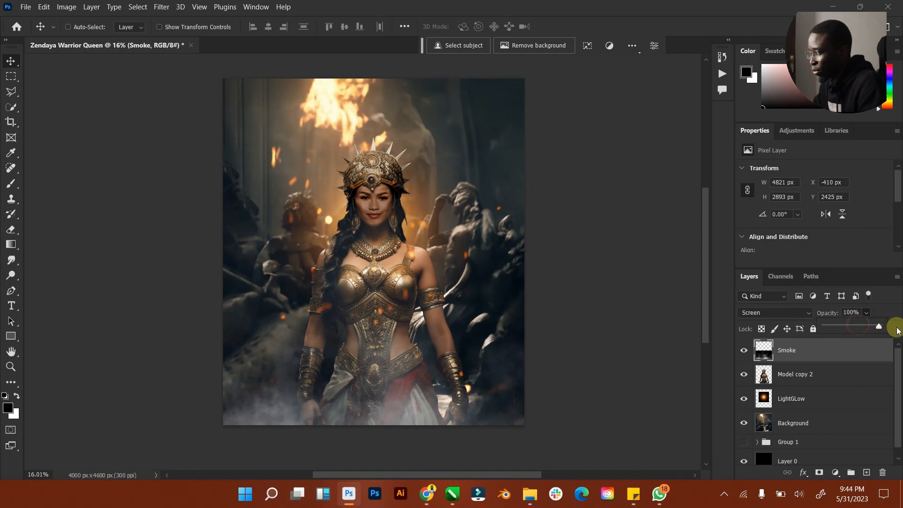
{"action": "left_click_drag", "start_coordinate": [896, 330], "coordinate": [865, 343]}
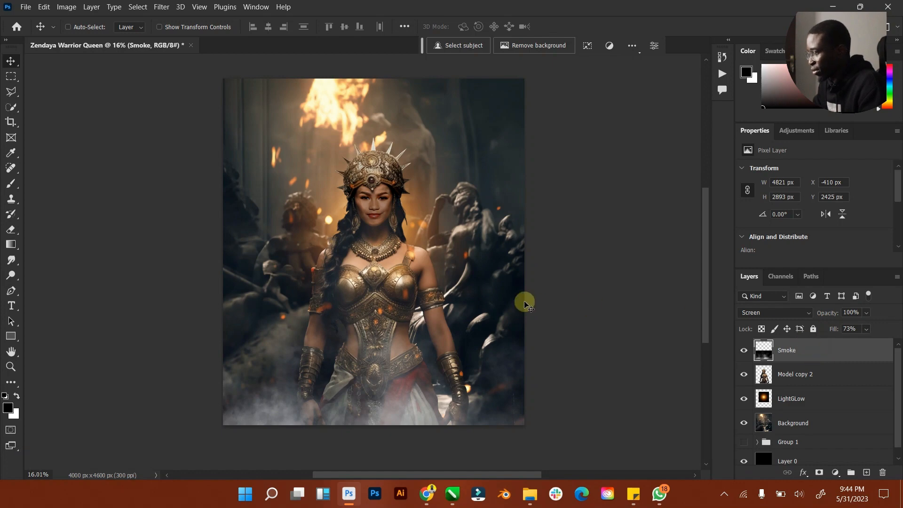
Step: Look through the files in the Downloads folder for a fire effect image
{"action": "mouse_move", "coordinate": [530, 494]}
{"action": "left_click", "coordinate": [499, 438]}
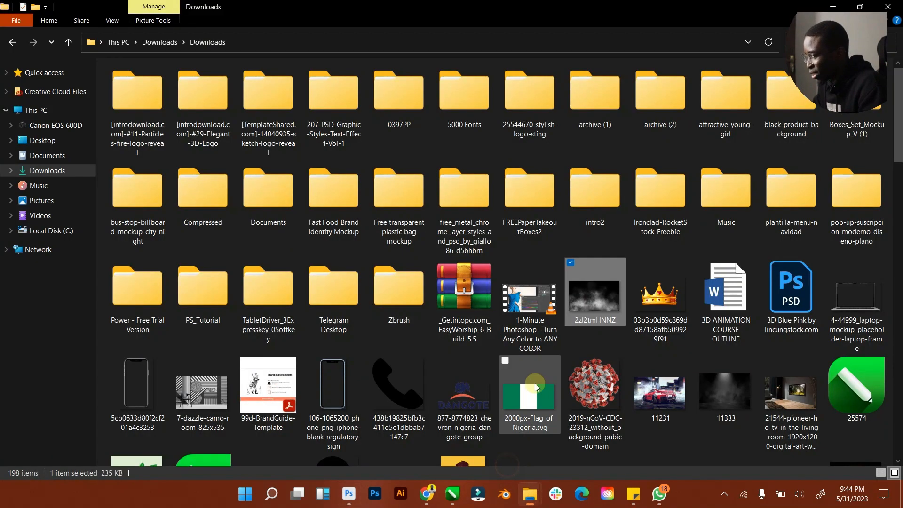
{"action": "left_click_drag", "start_coordinate": [896, 150], "coordinate": [890, 324]}
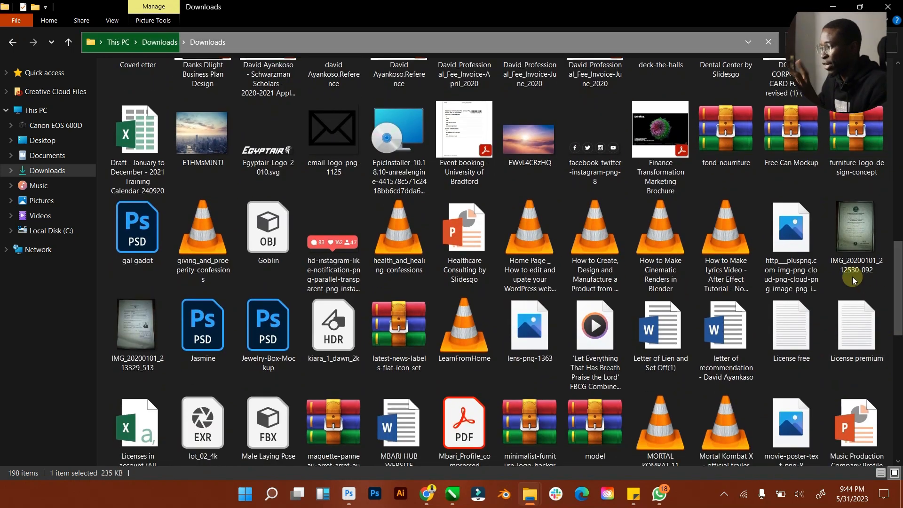
{"action": "scroll", "coordinate": [828, 306], "scroll_direction": "down", "scroll_amount": 3}
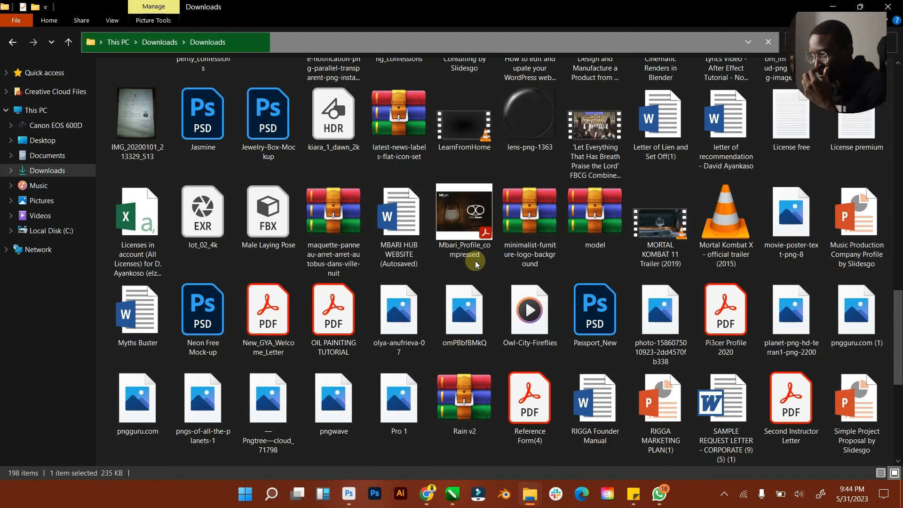
{"action": "scroll", "coordinate": [723, 282], "scroll_direction": "down", "scroll_amount": 4}
{"action": "scroll", "coordinate": [724, 282], "scroll_direction": "up", "scroll_amount": 2}
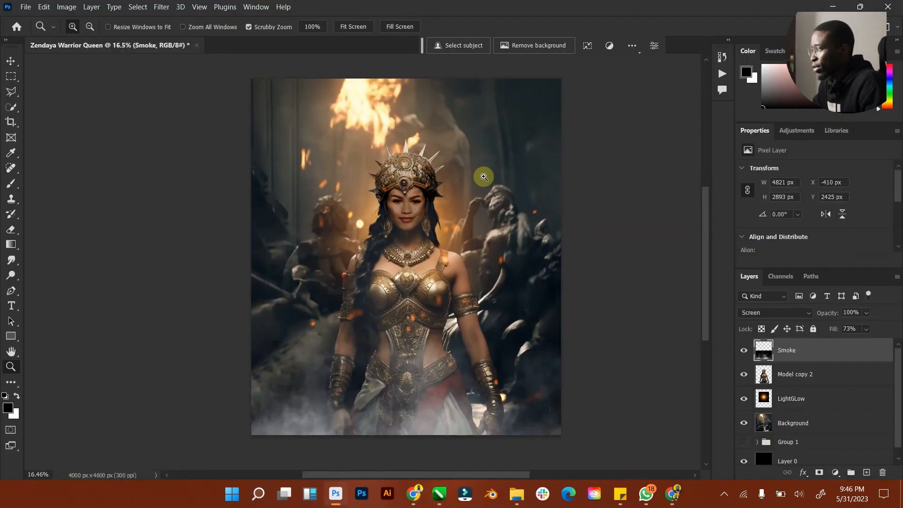
Step: Place the fire-glowing-particles-black-background image from Downloads as the uppermost layer, scaled to about 44.75% so it covers the whole canvas
{"action": "mouse_move", "coordinate": [517, 494]}
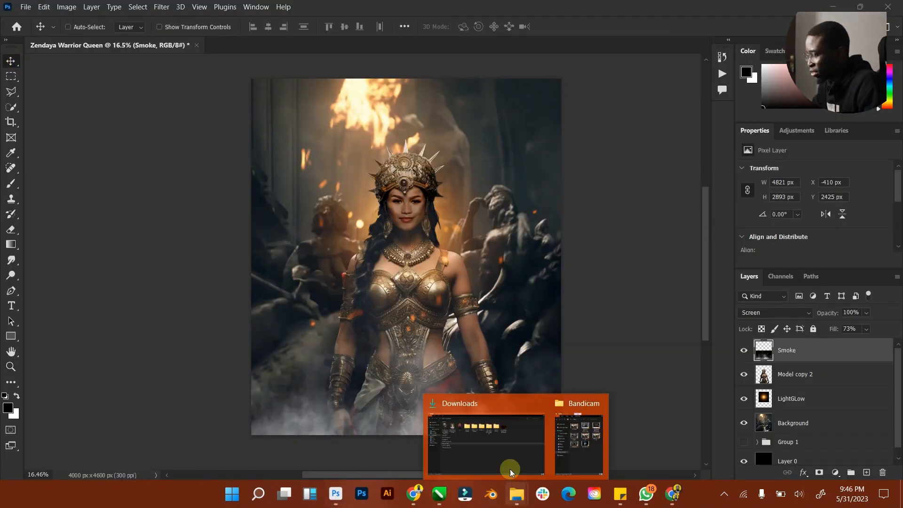
{"action": "left_click", "coordinate": [512, 467]}
{"action": "left_click_drag", "start_coordinate": [573, 122], "coordinate": [472, 322]}
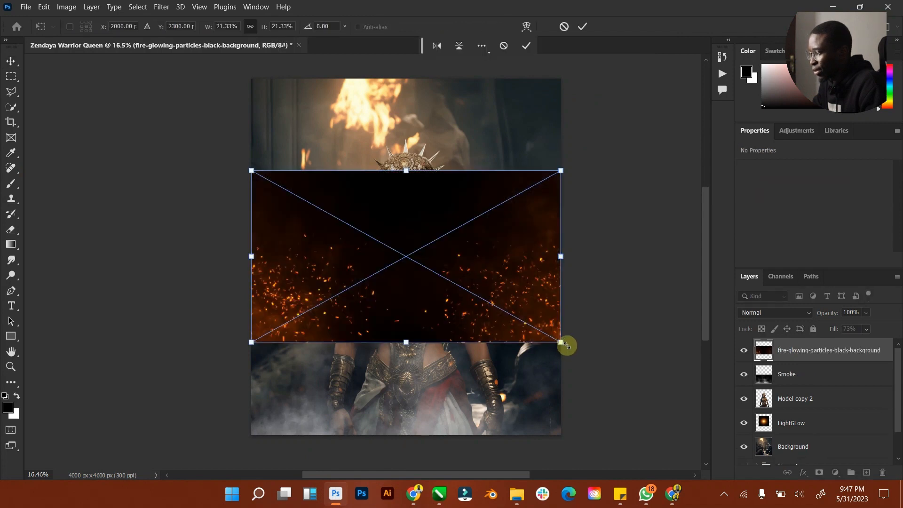
{"action": "left_click_drag", "start_coordinate": [566, 346], "coordinate": [649, 418]}
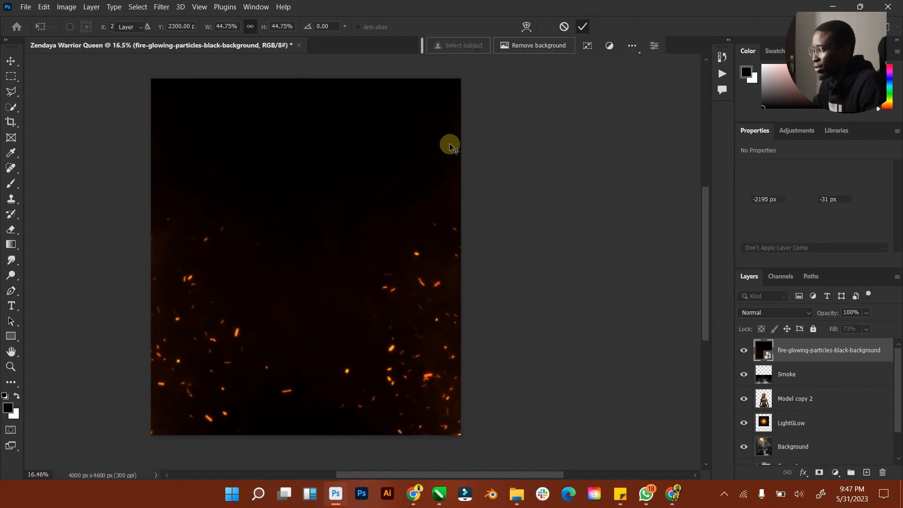
Step: Rasterize the fire-glowing-particles-black-background layer and set its blend mode to Screen
{"action": "right_click", "coordinate": [833, 348]}
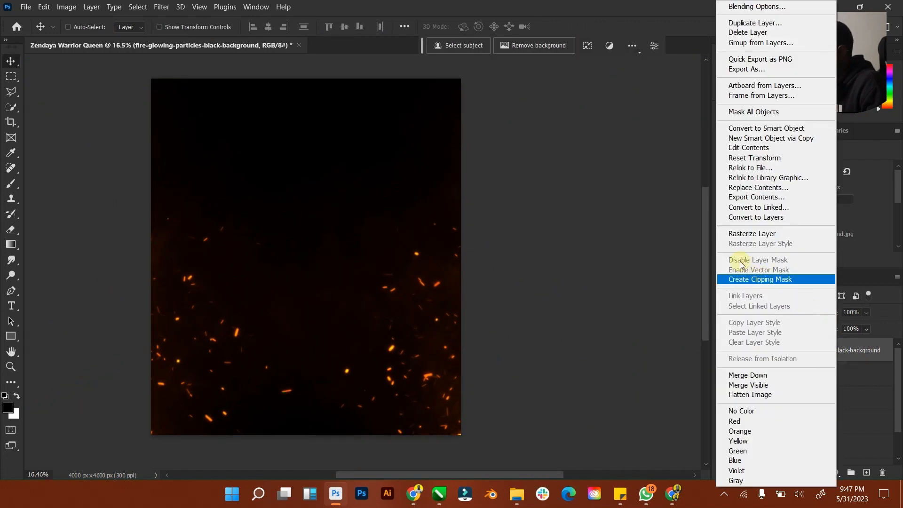
{"action": "left_click", "coordinate": [748, 233]}
{"action": "left_click", "coordinate": [802, 319]}
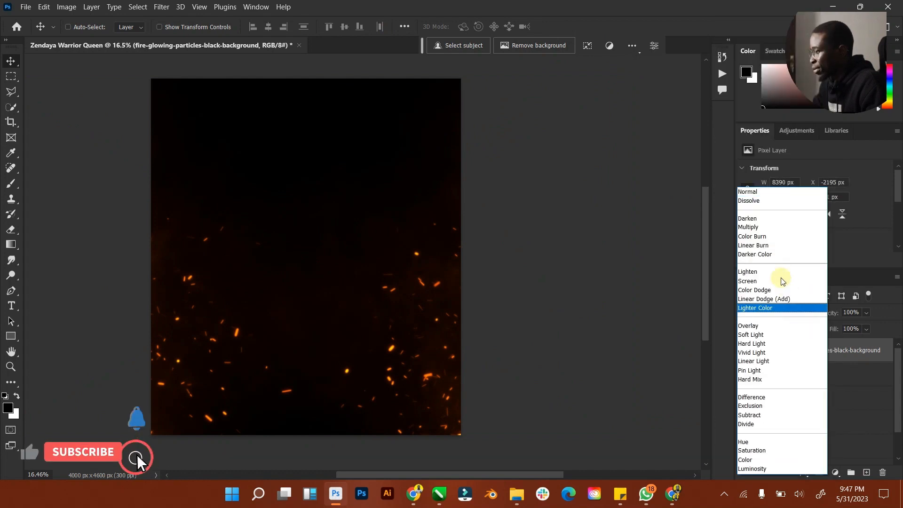
{"action": "left_click", "coordinate": [755, 283]}
Step: Inspect the glowing particles on the whole artwork and preview Color Dodge as their layer's blend mode
{"action": "double_click", "coordinate": [6, 351]}
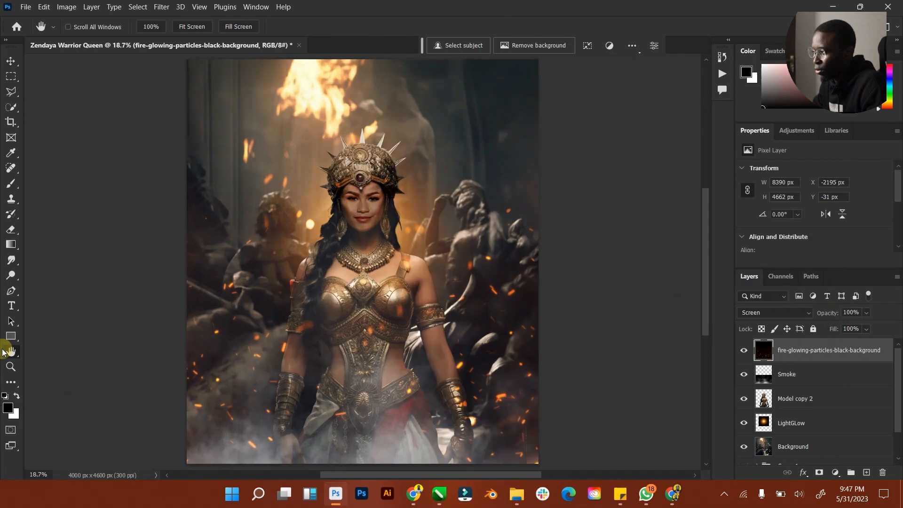
{"action": "left_click", "coordinate": [13, 368]}
{"action": "left_click_drag", "start_coordinate": [407, 356], "coordinate": [385, 345]}
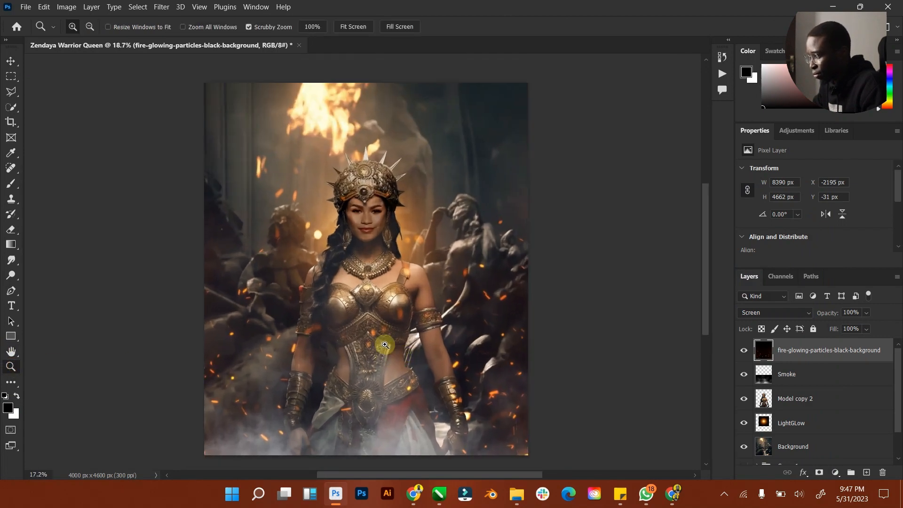
{"action": "key", "text": "v"}
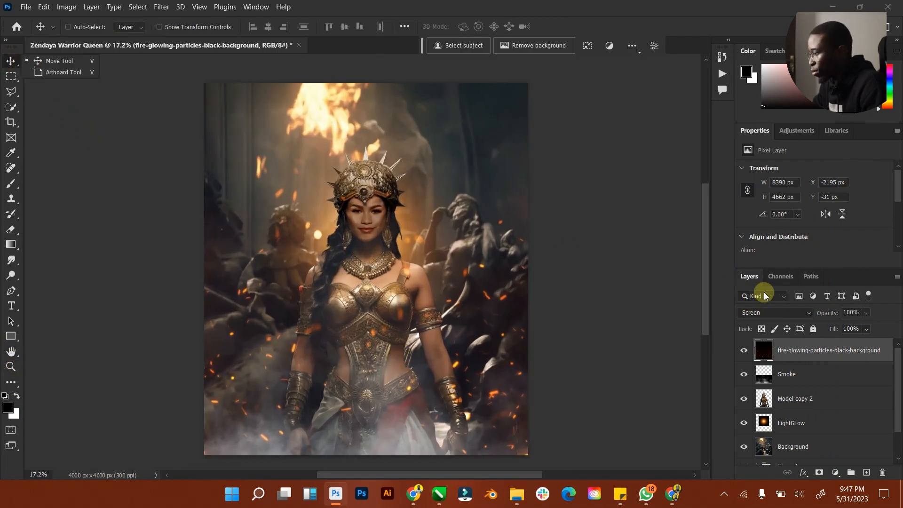
{"action": "left_click", "coordinate": [780, 315]}
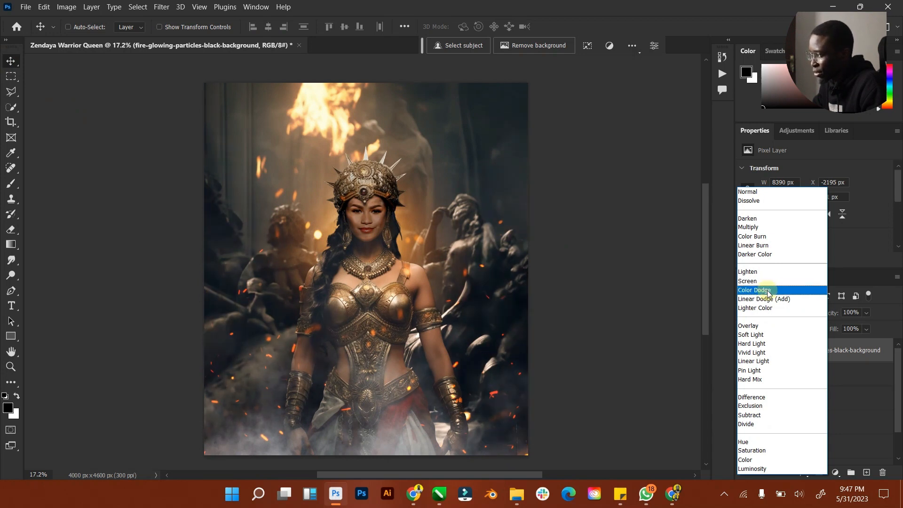
Step: Set the blend mode of the fire-glowing-particles-black-background layer to Screen
{"action": "left_click", "coordinate": [772, 283]}
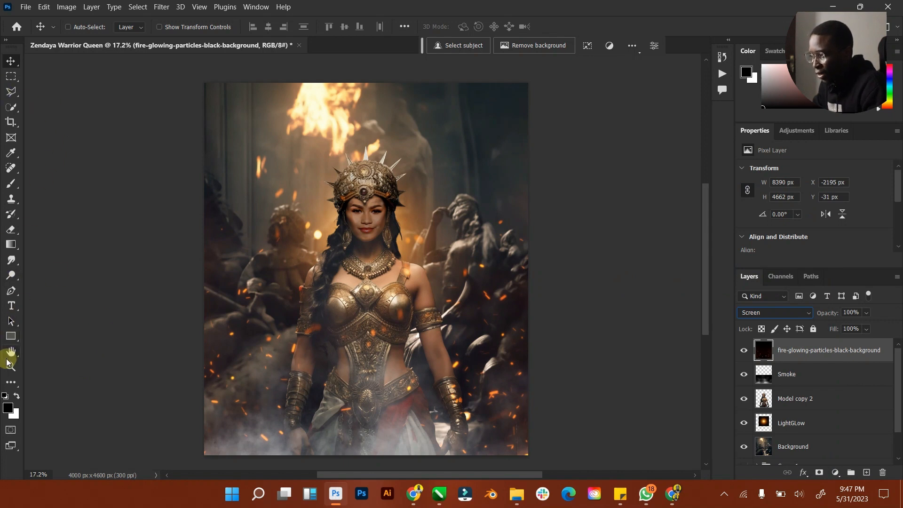
{"action": "left_click_drag", "start_coordinate": [405, 347], "coordinate": [396, 347]}
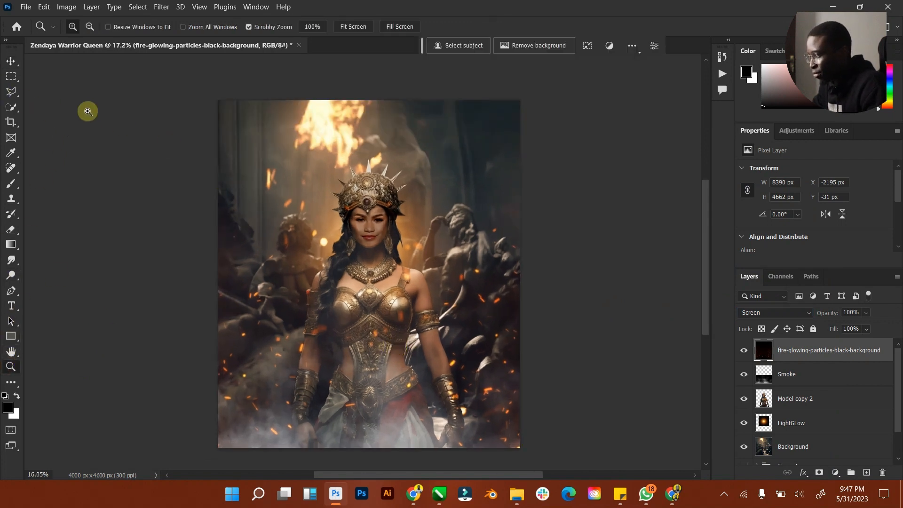
{"action": "left_click", "coordinate": [6, 59]}
Step: Add a Brightness/Contrast adjustment layer above Model copy 2 and clip it to that layer
{"action": "left_click", "coordinate": [803, 404]}
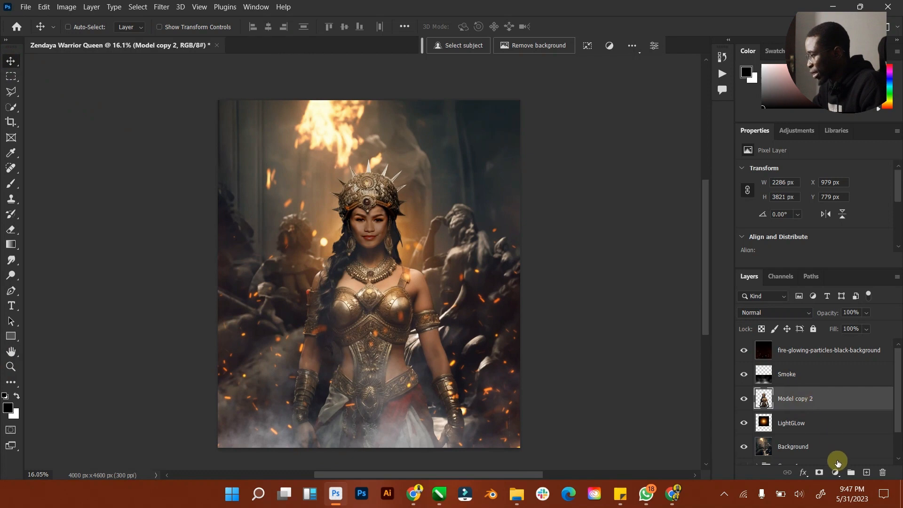
{"action": "left_click", "coordinate": [836, 471]}
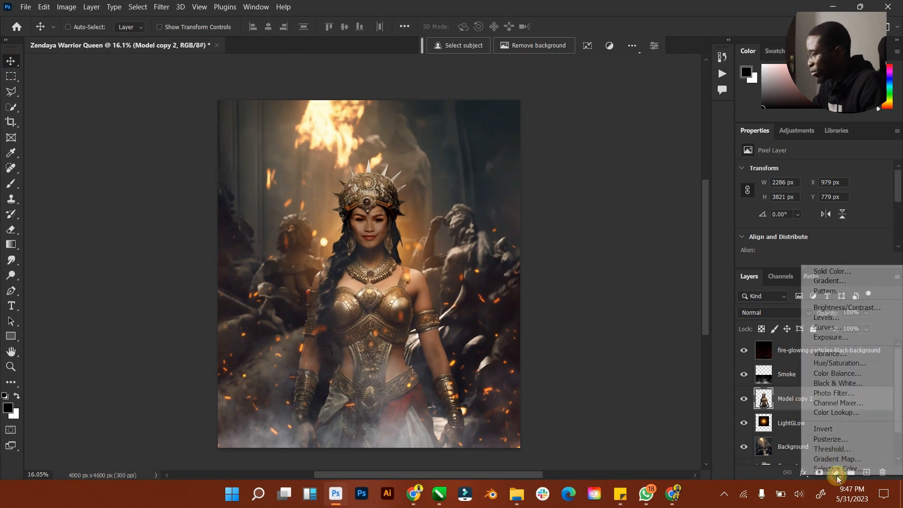
{"action": "left_click", "coordinate": [859, 309]}
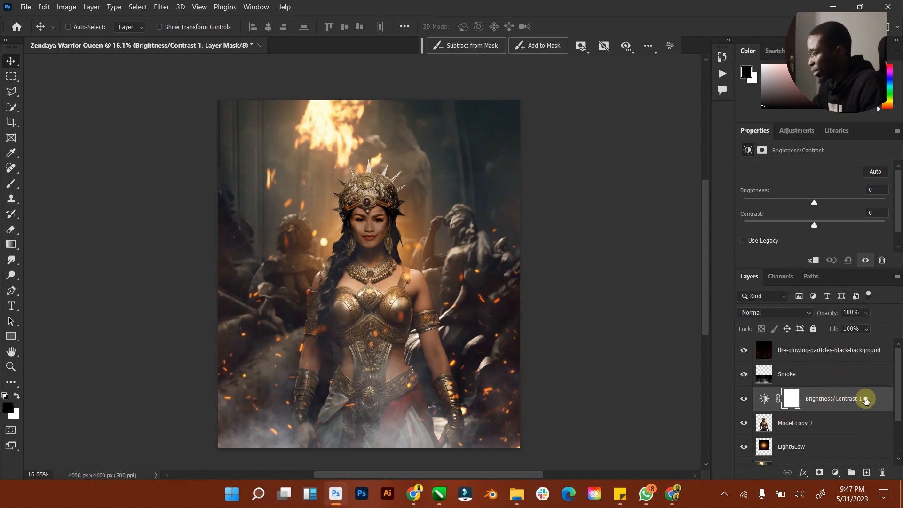
{"action": "right_click", "coordinate": [866, 401]}
{"action": "left_click", "coordinate": [800, 246]}
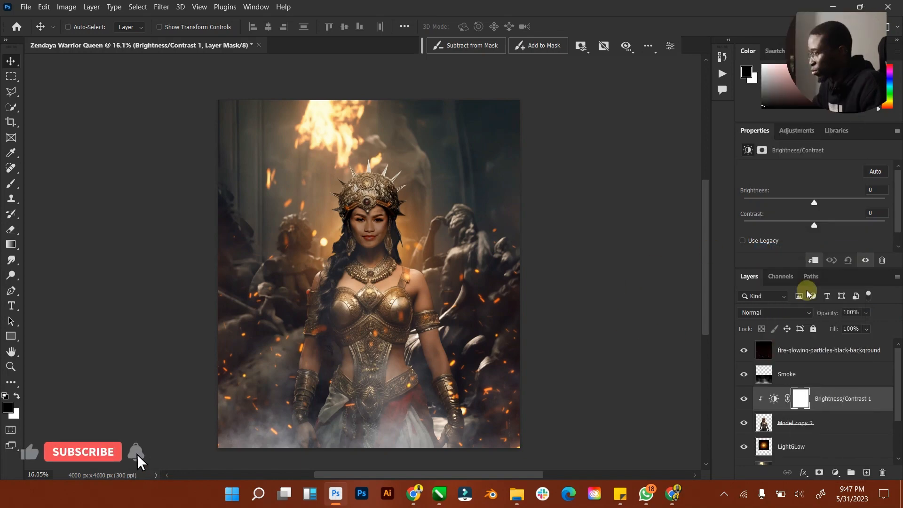
Step: Set the clipped adjustment's brightness to 14 and contrast to 15, comparing the model with and without it
{"action": "left_click_drag", "start_coordinate": [813, 228], "coordinate": [831, 231]}
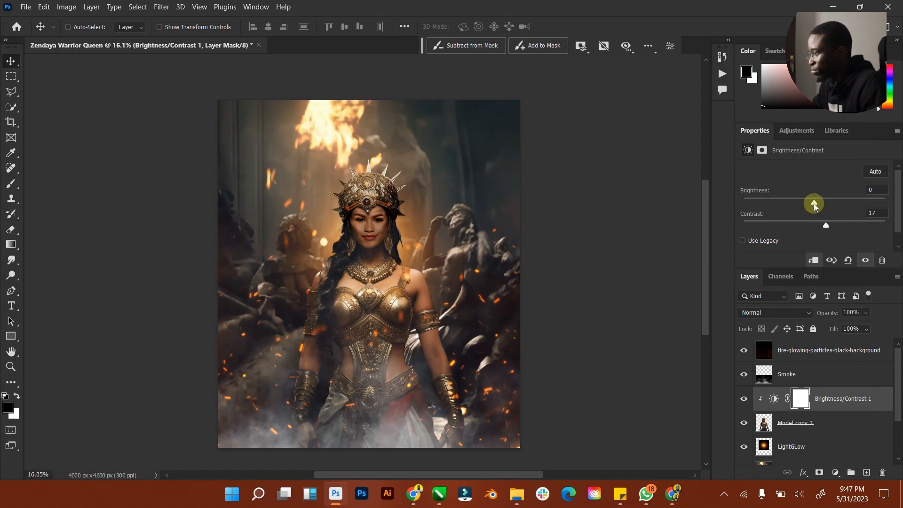
{"action": "left_click_drag", "start_coordinate": [821, 202], "coordinate": [821, 203]}
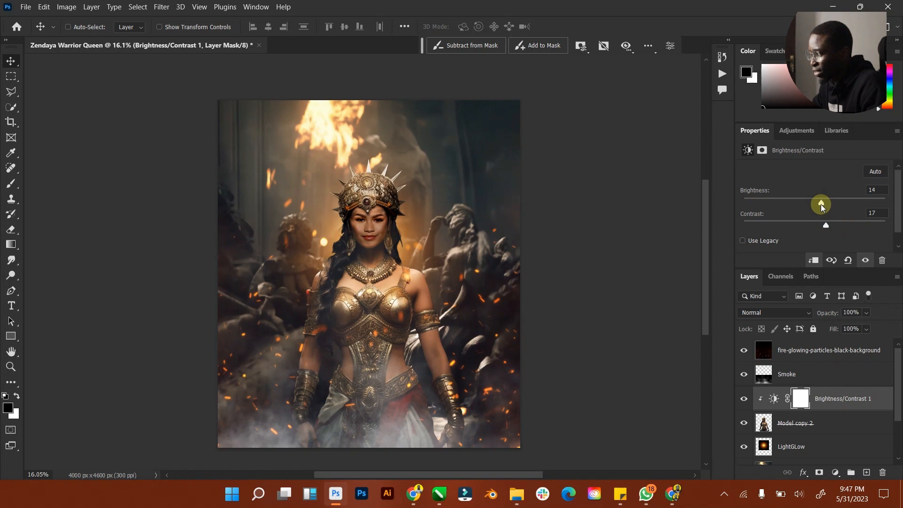
{"action": "left_click", "coordinate": [743, 402]}
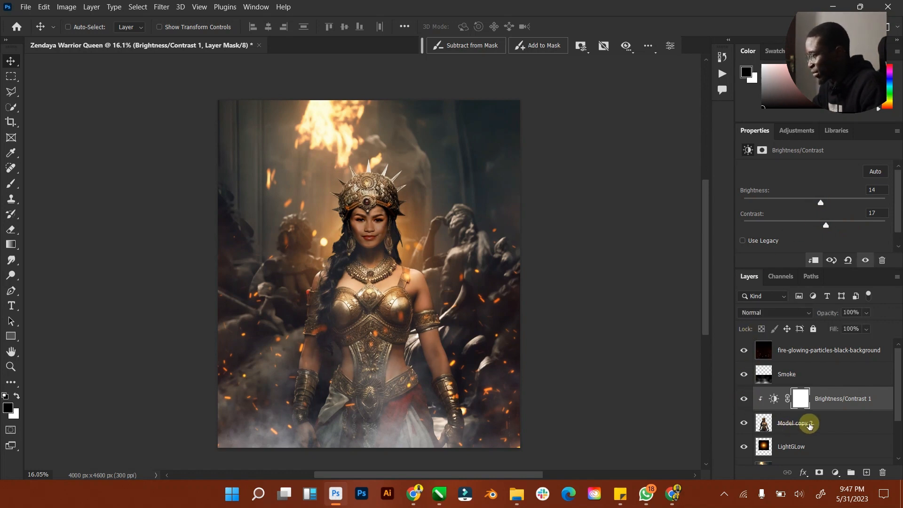
{"action": "left_click", "coordinate": [809, 423]}
{"action": "left_click", "coordinate": [819, 400]}
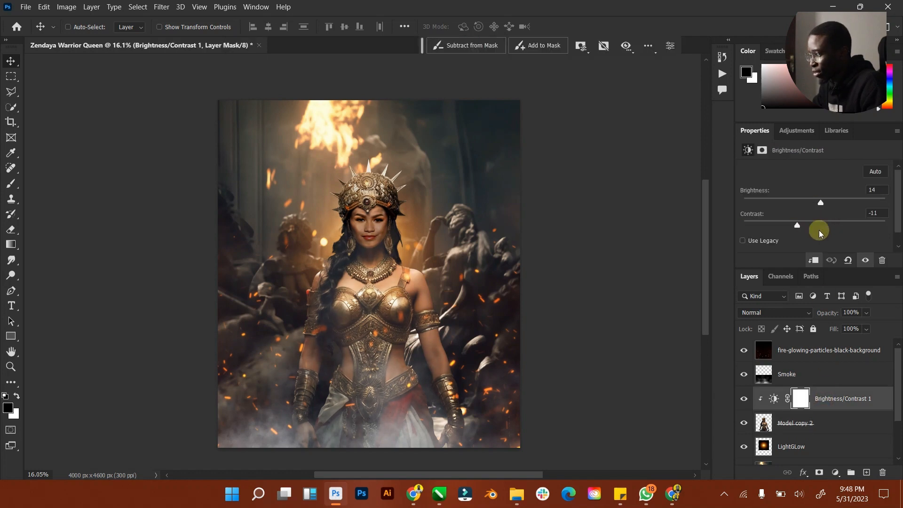
{"action": "left_click_drag", "start_coordinate": [820, 234], "coordinate": [843, 236]}
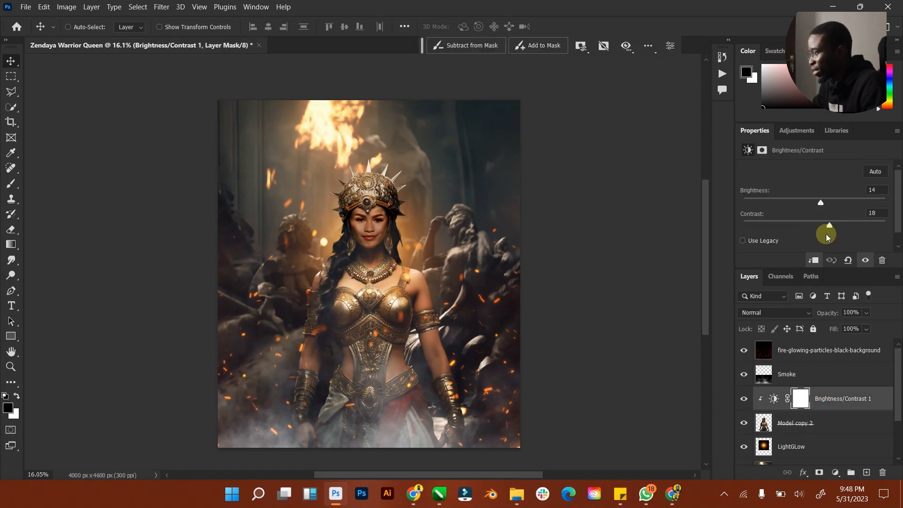
{"action": "left_click", "coordinate": [825, 398]}
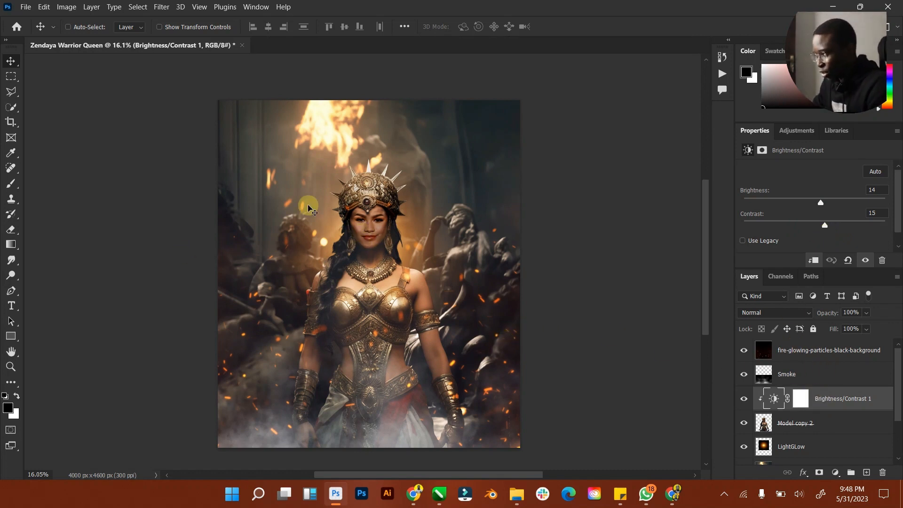
Step: Create a new layer named Light directly above Model copy 2 and clip it to that layer
{"action": "left_click", "coordinate": [795, 422]}
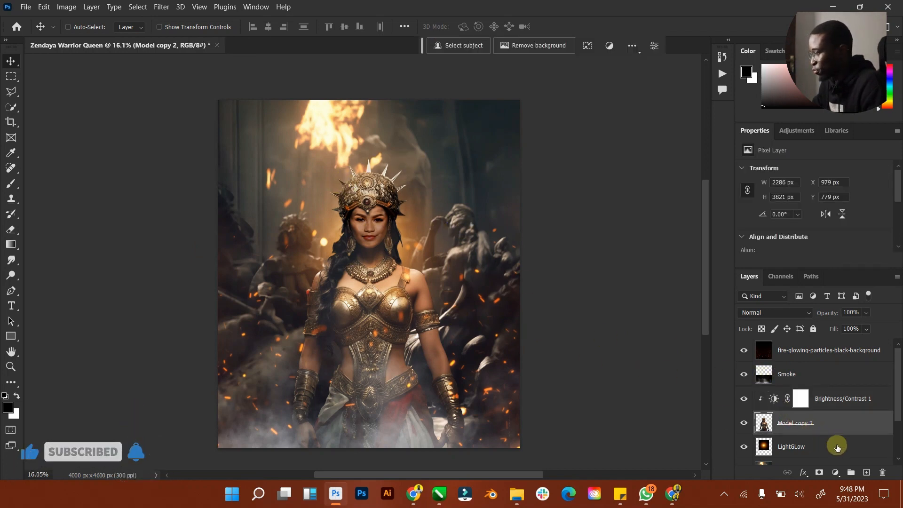
{"action": "left_click", "coordinate": [866, 473]}
{"action": "key", "text": "ctrl+alt+g"}
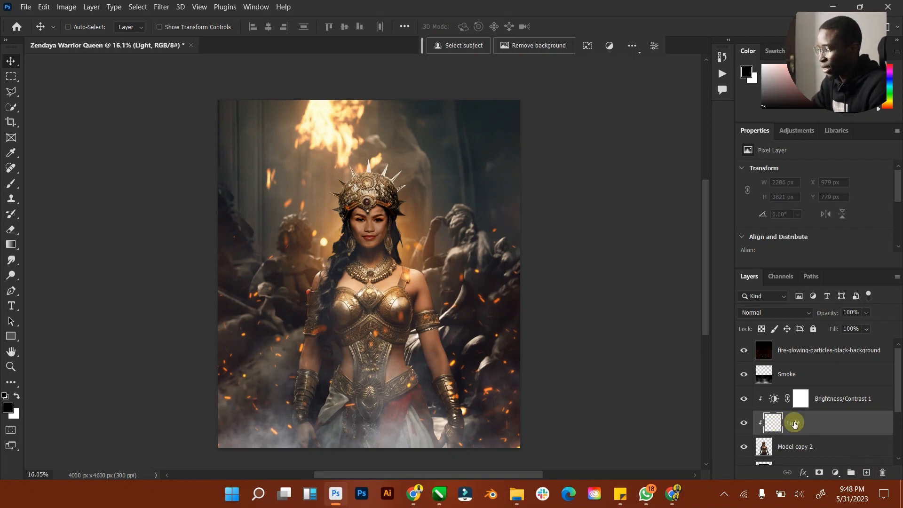
Step: Set the foreground colour to pale yellow #fdfcde, sampled from the flames in the image
{"action": "left_click", "coordinate": [16, 397]}
{"action": "left_click", "coordinate": [7, 407]}
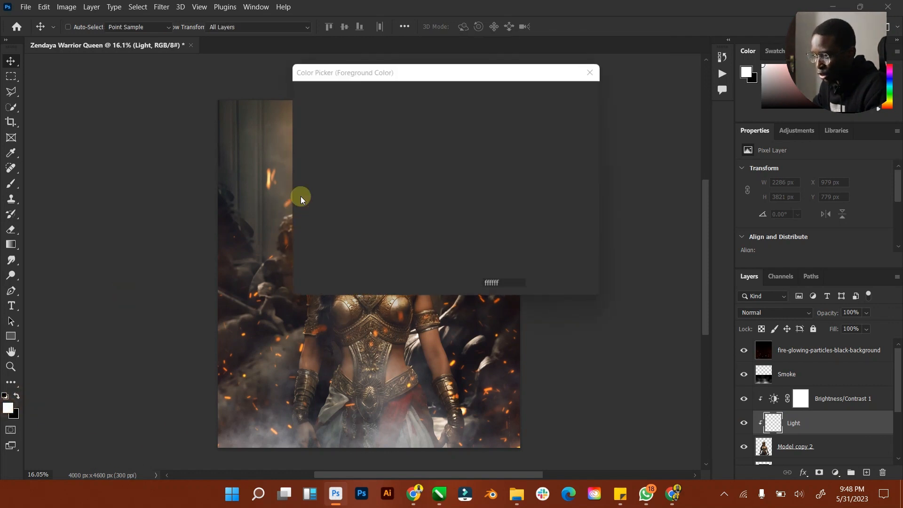
{"action": "left_click_drag", "start_coordinate": [420, 83], "coordinate": [515, 107]}
{"action": "left_click", "coordinate": [367, 127]}
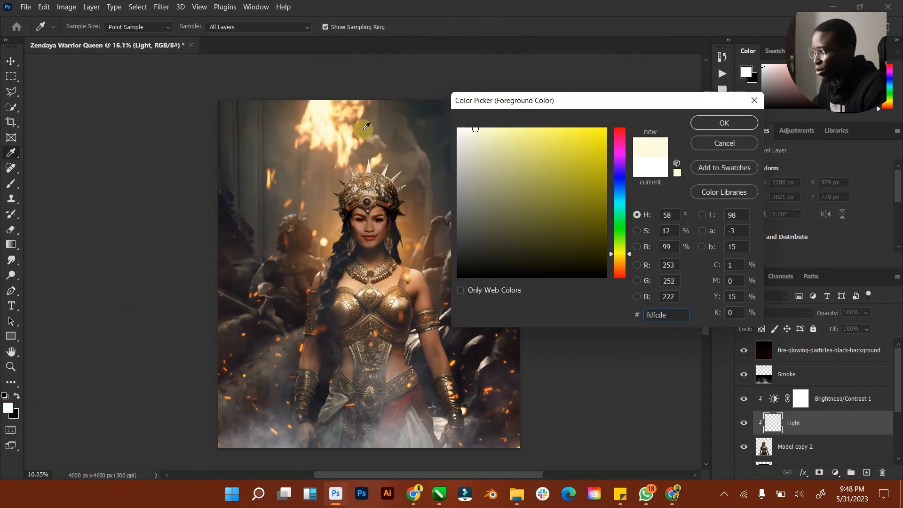
{"action": "left_click", "coordinate": [725, 124]}
Step: Paint rim light on the Light layer along the outer edge of the model's right hand and bracer with a soft 90 px brush at 0% hardness
{"action": "left_click", "coordinate": [10, 366]}
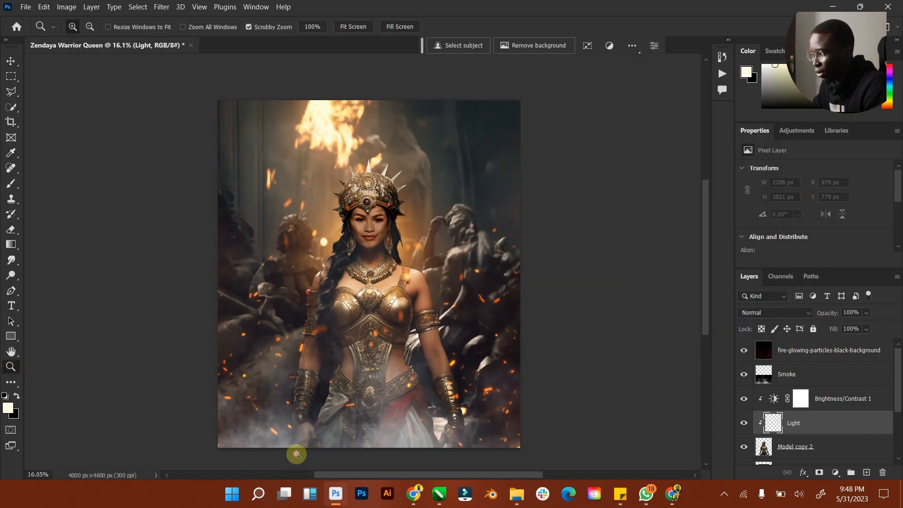
{"action": "left_click_drag", "start_coordinate": [296, 455], "coordinate": [335, 410]}
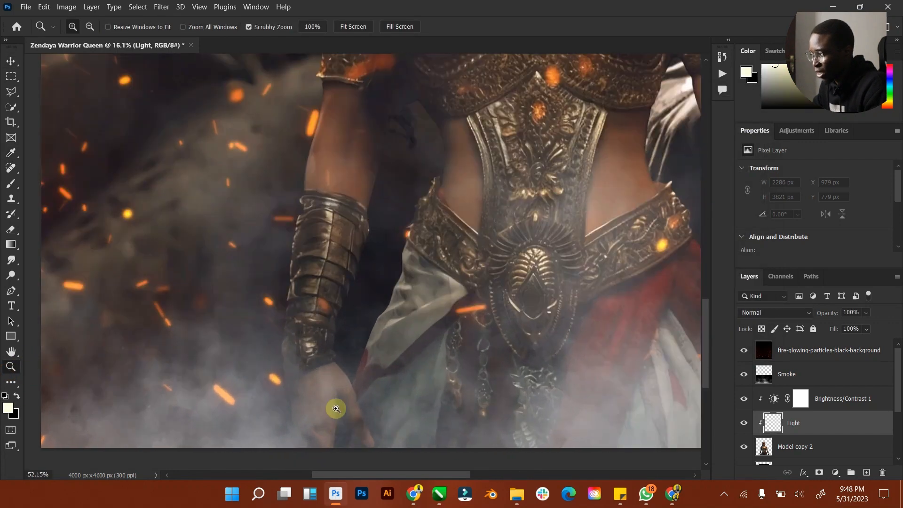
{"action": "left_click", "coordinate": [10, 183]}
{"action": "left_click", "coordinate": [85, 26]}
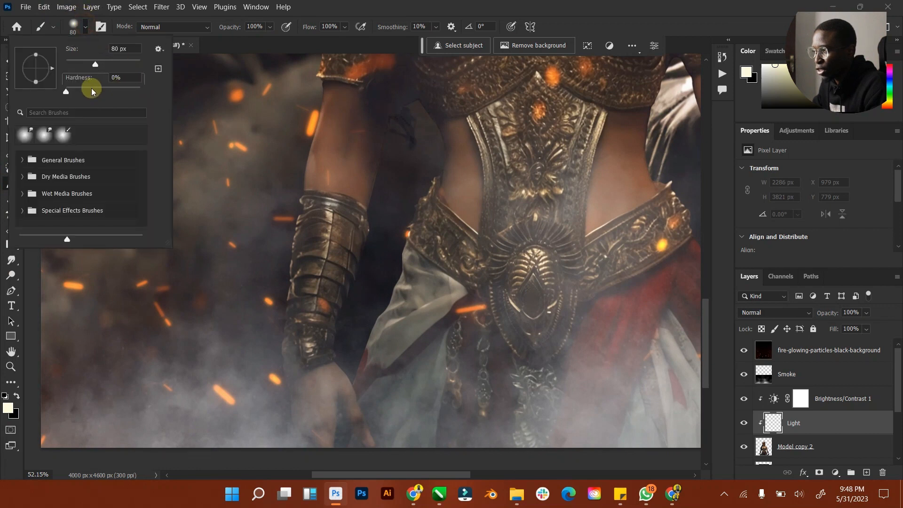
{"action": "left_click", "coordinate": [282, 51]}
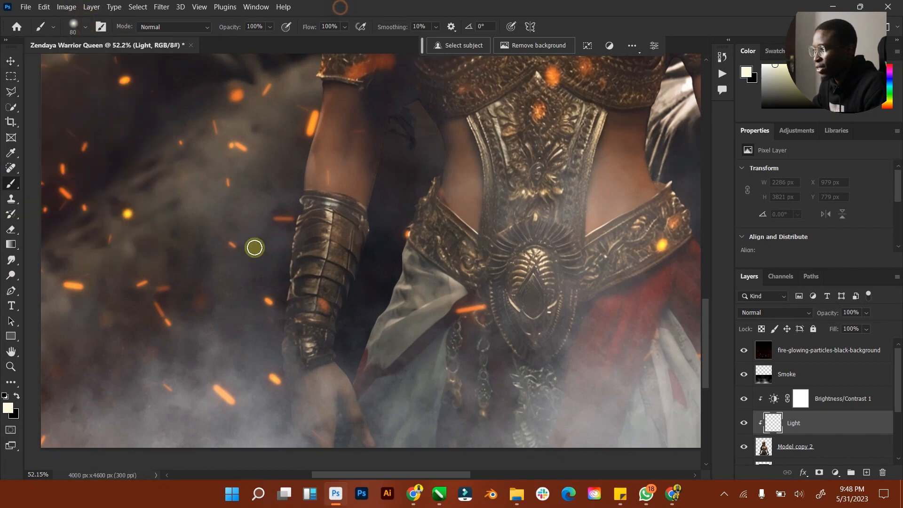
{"action": "scroll", "coordinate": [265, 357], "scroll_direction": "down", "scroll_amount": 1}
{"action": "key", "text": "bracketright"}
{"action": "key", "text": "bracketright"}
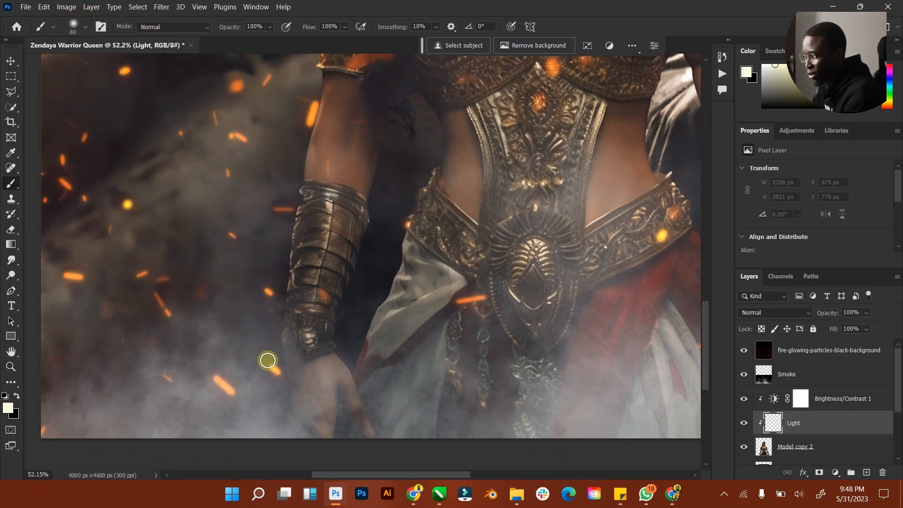
{"action": "mouse_move", "coordinate": [270, 372]}
{"action": "left_mouse_down"}
{"action": "mouse_move", "coordinate": [284, 295]}
{"action": "mouse_move", "coordinate": [276, 316]}
{"action": "mouse_move", "coordinate": [276, 262]}
{"action": "mouse_move", "coordinate": [277, 347]}
{"action": "mouse_move", "coordinate": [294, 267]}
{"action": "left_mouse_up"}
Step: Extend the rim light up the outer edge of the model's right forearm to just below the armband
{"action": "scroll", "coordinate": [278, 272], "scroll_direction": "up", "scroll_amount": 5}
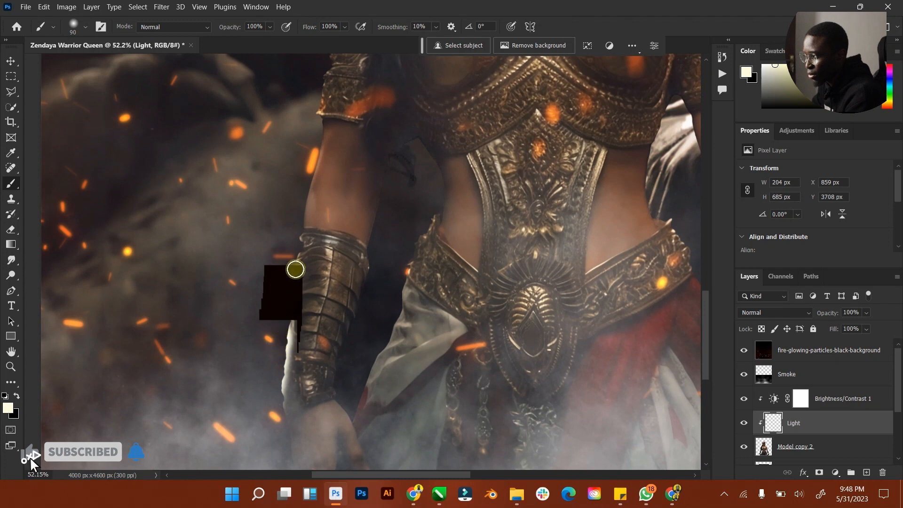
{"action": "scroll", "coordinate": [287, 302], "scroll_direction": "up", "scroll_amount": 4}
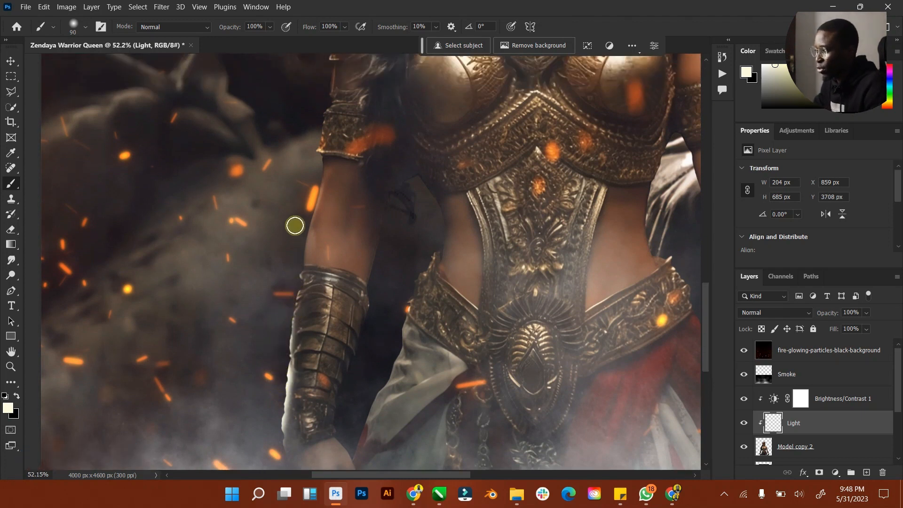
{"action": "mouse_move", "coordinate": [296, 226]}
{"action": "left_mouse_down"}
{"action": "mouse_move", "coordinate": [278, 354]}
{"action": "mouse_move", "coordinate": [286, 338]}
{"action": "left_mouse_up"}
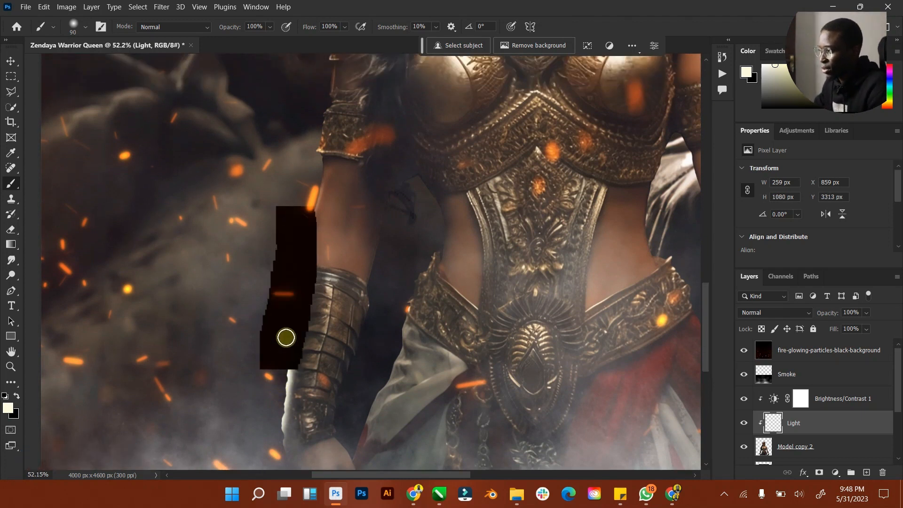
Step: Save the document as the Photoshop file Zendaya Warrior Queen in Desktop > Elzenitho Hub > My PSD, with Maximize Compatibility on
{"action": "left_click", "coordinate": [14, 63]}
{"action": "left_click", "coordinate": [263, 298]}
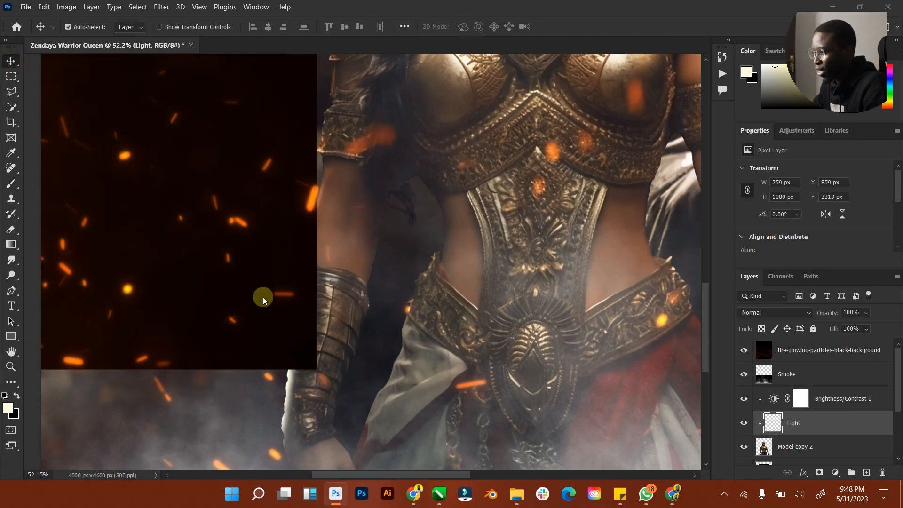
{"action": "key", "text": "ctrl+s"}
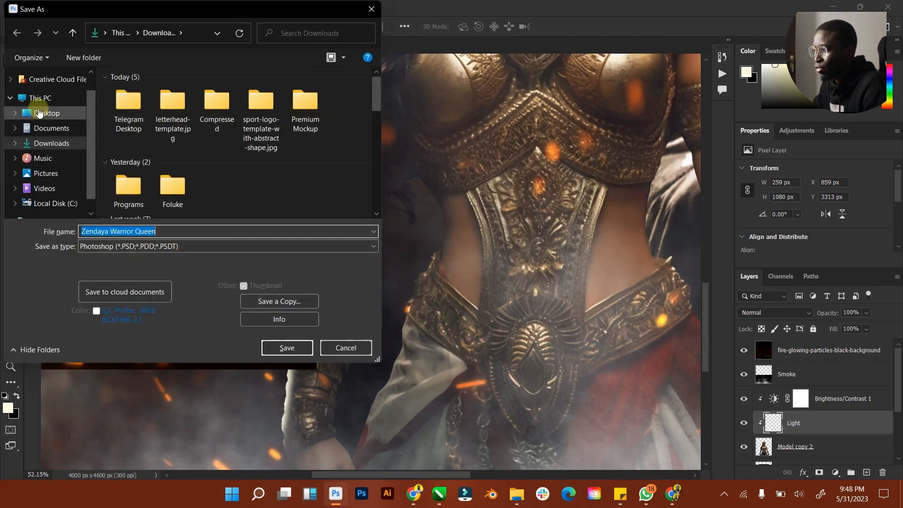
{"action": "left_click", "coordinate": [39, 113]}
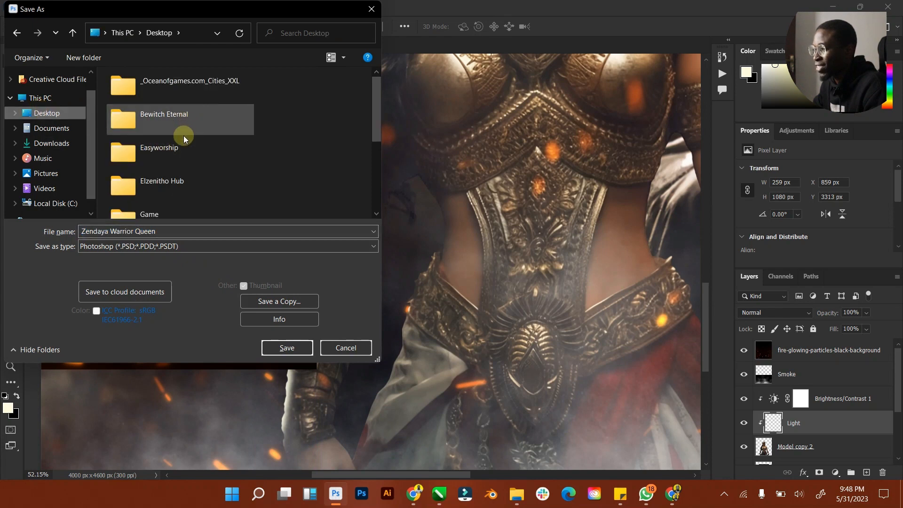
{"action": "left_click", "coordinate": [172, 183]}
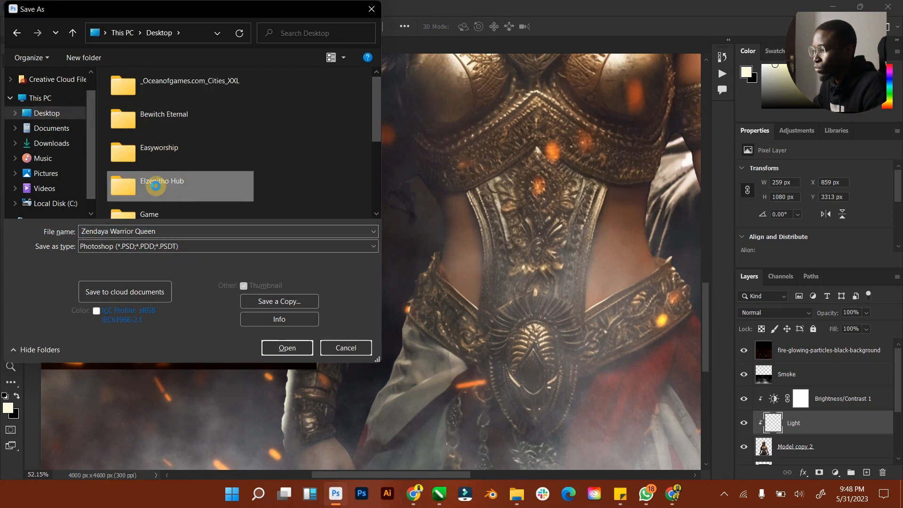
{"action": "double_click", "coordinate": [337, 170]}
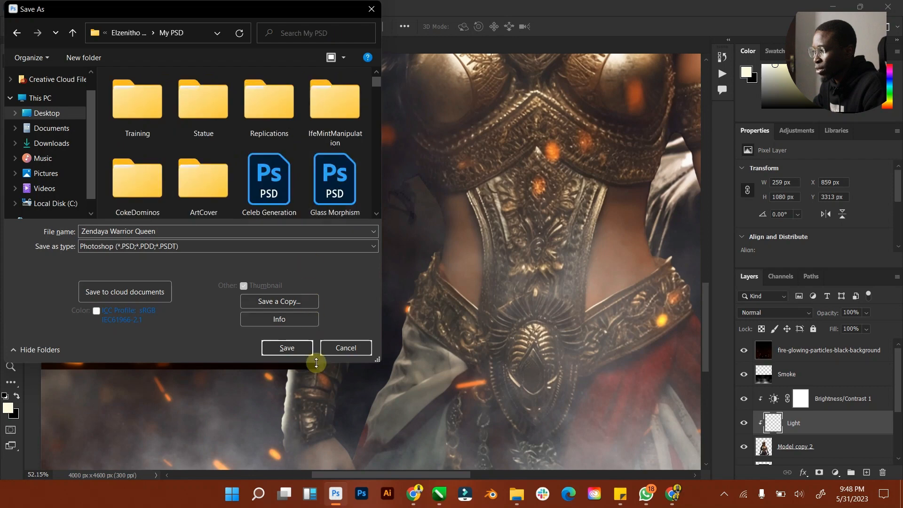
{"action": "left_click", "coordinate": [287, 347]}
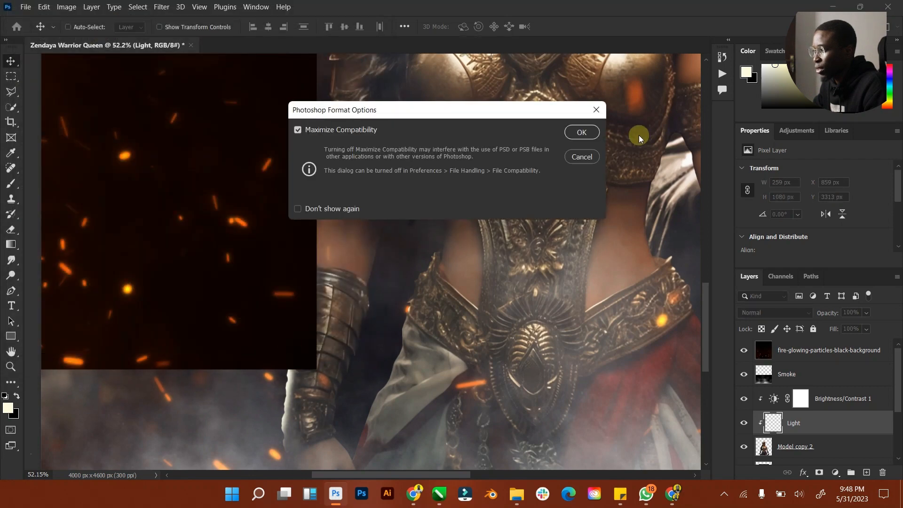
{"action": "left_click", "coordinate": [584, 131]}
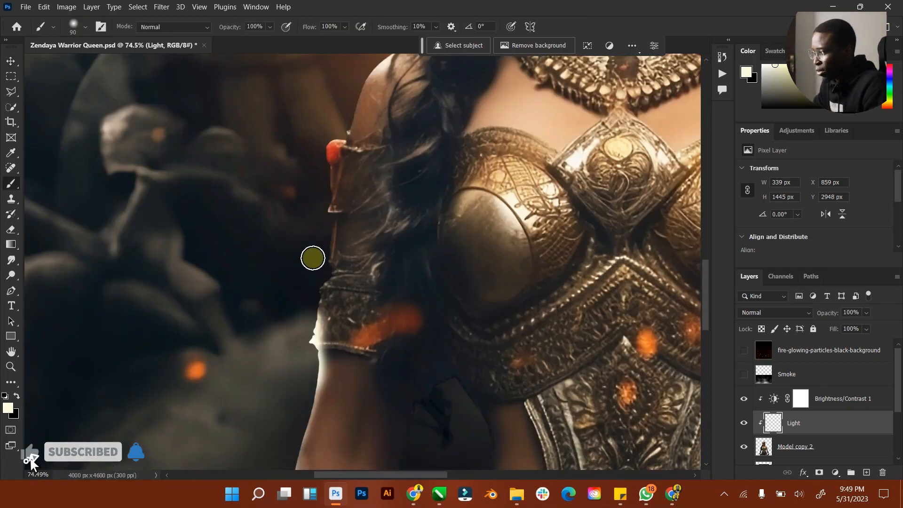
Step: Paint rim light along the outer edge of the armband on the model's right arm
{"action": "mouse_move", "coordinate": [312, 259]}
{"action": "left_mouse_down"}
{"action": "mouse_move", "coordinate": [301, 311]}
{"action": "mouse_move", "coordinate": [331, 265]}
{"action": "mouse_move", "coordinate": [307, 318]}
{"action": "left_mouse_up"}
{"action": "scroll", "coordinate": [307, 318], "scroll_direction": "down", "scroll_amount": 5}
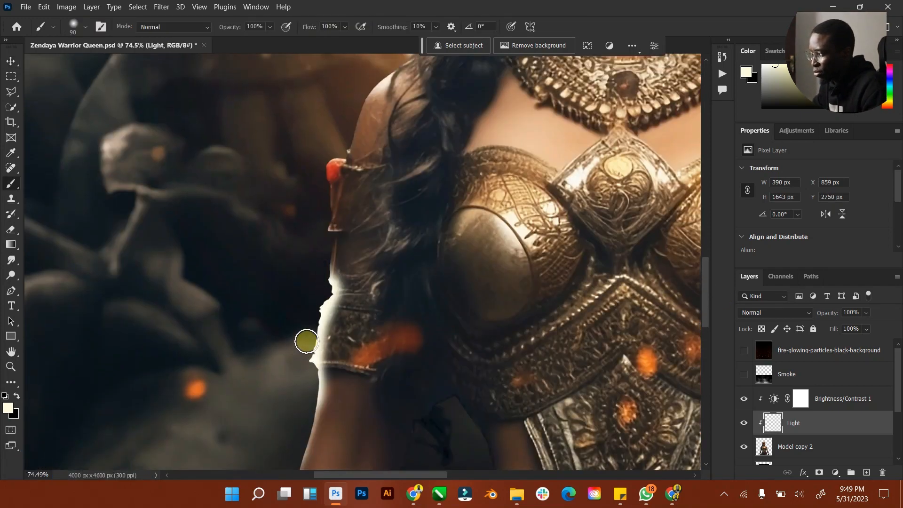
{"action": "scroll", "coordinate": [424, 327], "scroll_direction": "up", "scroll_amount": 2}
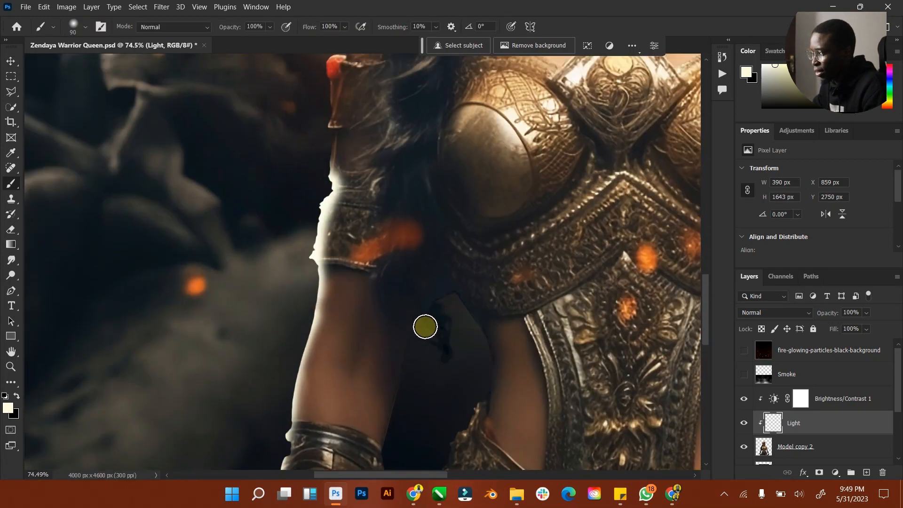
Step: Paint rim light around the gap between the right arm and the waist, along the inner arm and down to the belt
{"action": "scroll", "coordinate": [424, 326], "scroll_direction": "down", "scroll_amount": 3}
{"action": "mouse_move", "coordinate": [445, 275]}
{"action": "left_mouse_down"}
{"action": "mouse_move", "coordinate": [415, 339]}
{"action": "mouse_move", "coordinate": [418, 396]}
{"action": "left_mouse_up"}
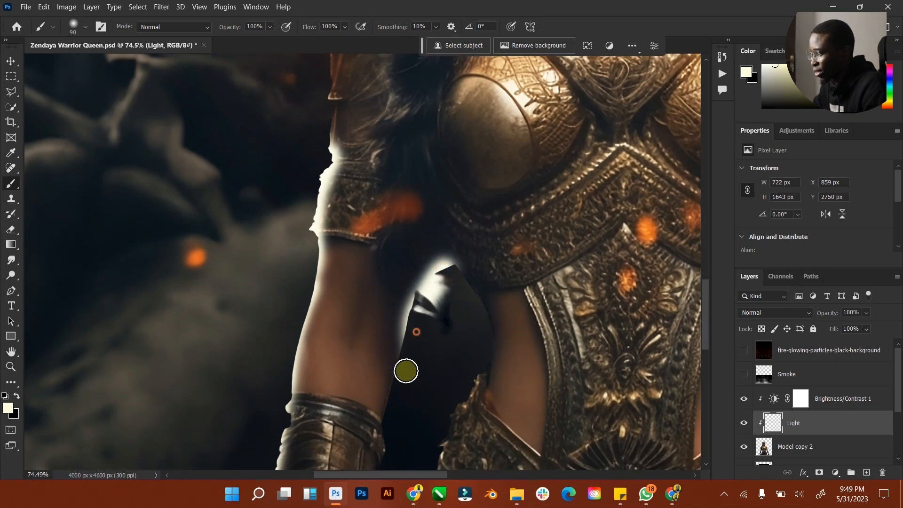
{"action": "mouse_move", "coordinate": [451, 270]}
{"action": "left_mouse_down"}
{"action": "mouse_move", "coordinate": [477, 359]}
{"action": "mouse_move", "coordinate": [447, 409]}
{"action": "left_mouse_up"}
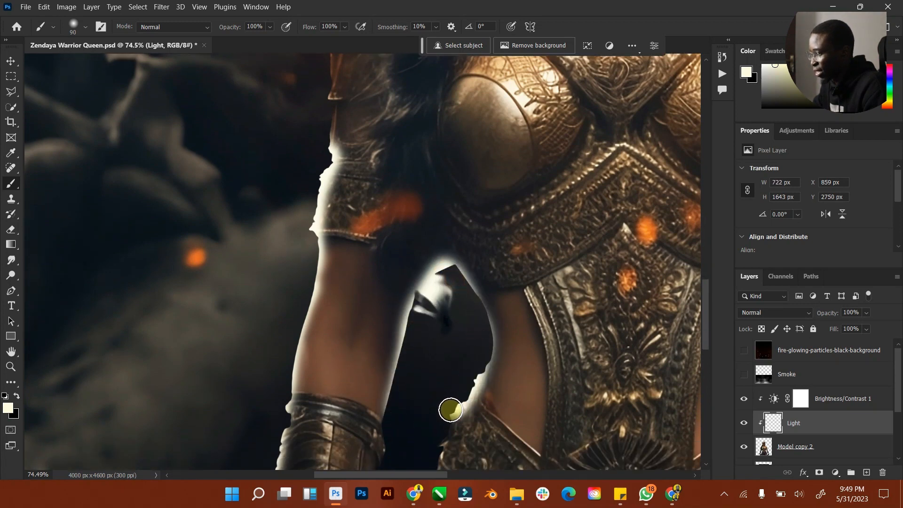
Step: Touch up the rim light beside the belt, in the gap next to the model's right forearm guard
{"action": "scroll", "coordinate": [450, 396], "scroll_direction": "down", "scroll_amount": 6}
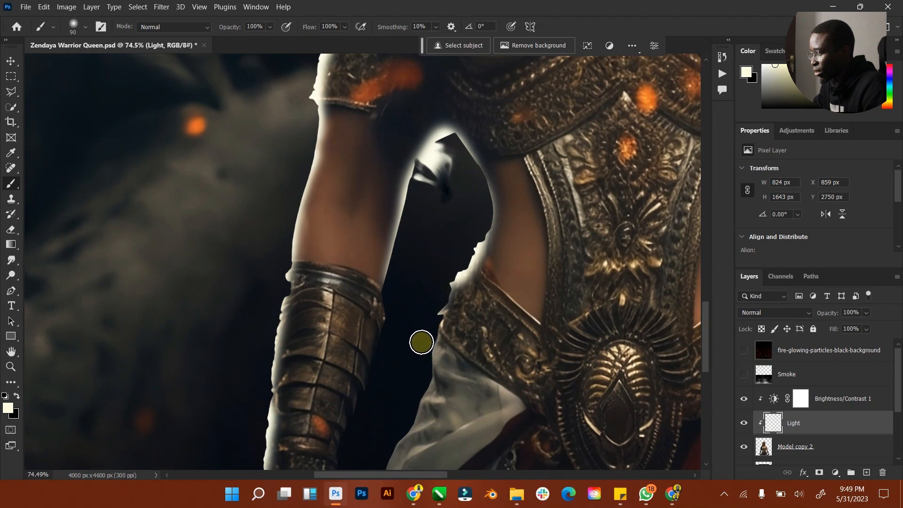
{"action": "mouse_move", "coordinate": [395, 303]}
{"action": "left_mouse_down"}
{"action": "mouse_move", "coordinate": [397, 338]}
{"action": "mouse_move", "coordinate": [374, 418]}
{"action": "mouse_move", "coordinate": [398, 343]}
{"action": "mouse_move", "coordinate": [373, 410]}
{"action": "mouse_move", "coordinate": [389, 336]}
{"action": "mouse_move", "coordinate": [409, 307]}
{"action": "left_mouse_up"}
{"action": "scroll", "coordinate": [409, 307], "scroll_direction": "up", "scroll_amount": 12}
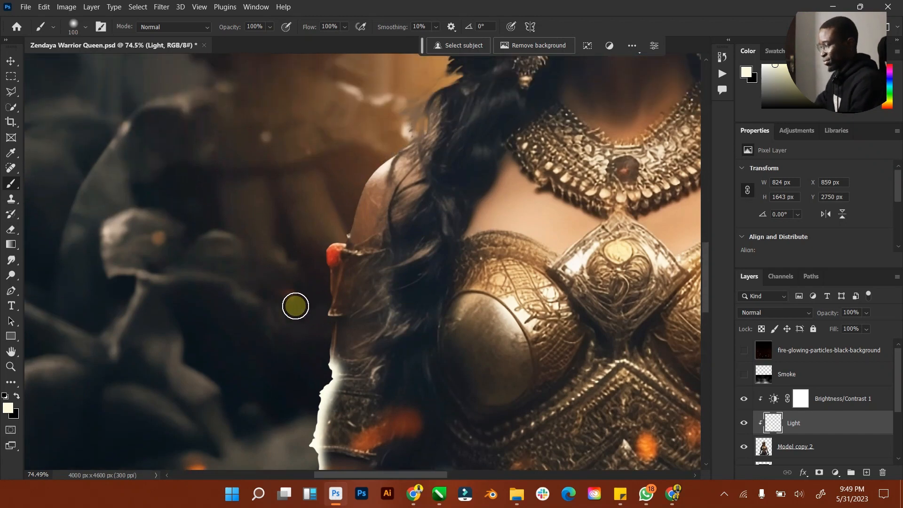
Step: With a 175 px brush, paint rim light up the outer edge of the model's right upper arm and over the shoulder
{"action": "left_click_drag", "start_coordinate": [302, 286], "coordinate": [303, 355]}
{"action": "key", "text": "bracketright"}
{"action": "key", "text": "bracketright"}
{"action": "key", "text": "bracketright"}
{"action": "left_click", "coordinate": [347, 250]}
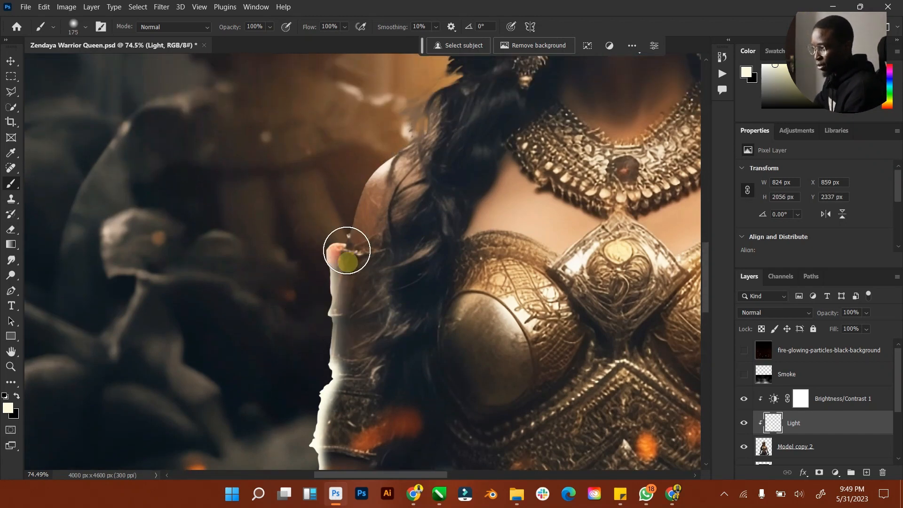
{"action": "scroll", "coordinate": [339, 254], "scroll_direction": "up", "scroll_amount": 3}
{"action": "mouse_move", "coordinate": [333, 256]}
{"action": "left_mouse_down"}
{"action": "mouse_move", "coordinate": [377, 196]}
{"action": "mouse_move", "coordinate": [397, 204]}
{"action": "mouse_move", "coordinate": [367, 267]}
{"action": "mouse_move", "coordinate": [438, 187]}
{"action": "mouse_move", "coordinate": [439, 161]}
{"action": "mouse_move", "coordinate": [418, 159]}
{"action": "left_mouse_up"}
{"action": "scroll", "coordinate": [386, 200], "scroll_direction": "up", "scroll_amount": 4}
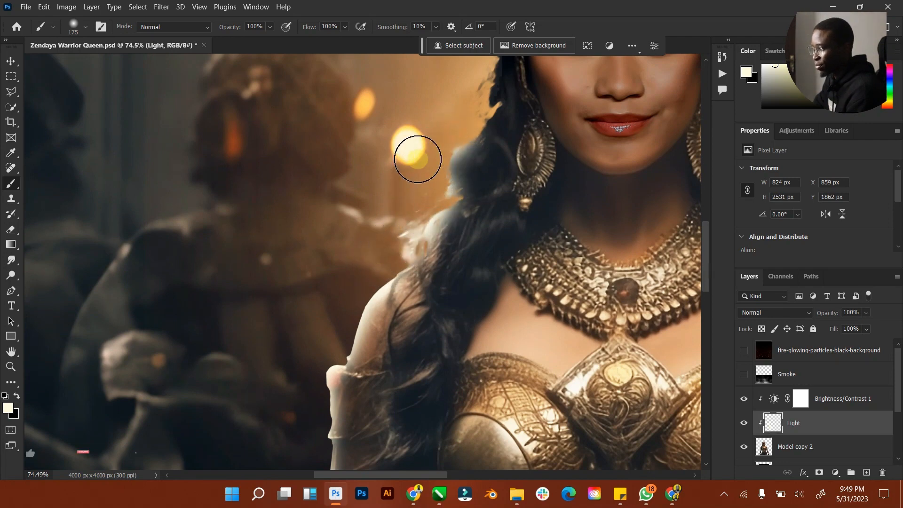
Step: Paint rim light along the outer edge of the hair on the model's right side, up towards the crown
{"action": "scroll", "coordinate": [423, 169], "scroll_direction": "up", "scroll_amount": 5}
{"action": "mouse_move", "coordinate": [460, 187]}
{"action": "left_mouse_down"}
{"action": "mouse_move", "coordinate": [464, 274]}
{"action": "mouse_move", "coordinate": [479, 199]}
{"action": "mouse_move", "coordinate": [447, 321]}
{"action": "mouse_move", "coordinate": [439, 266]}
{"action": "left_mouse_up"}
{"action": "scroll", "coordinate": [426, 204], "scroll_direction": "up", "scroll_amount": 3}
{"action": "mouse_move", "coordinate": [426, 204]}
{"action": "left_mouse_down"}
{"action": "mouse_move", "coordinate": [442, 238]}
{"action": "mouse_move", "coordinate": [478, 168]}
{"action": "mouse_move", "coordinate": [513, 190]}
{"action": "left_mouse_up"}
{"action": "scroll", "coordinate": [467, 191], "scroll_direction": "up", "scroll_amount": 2}
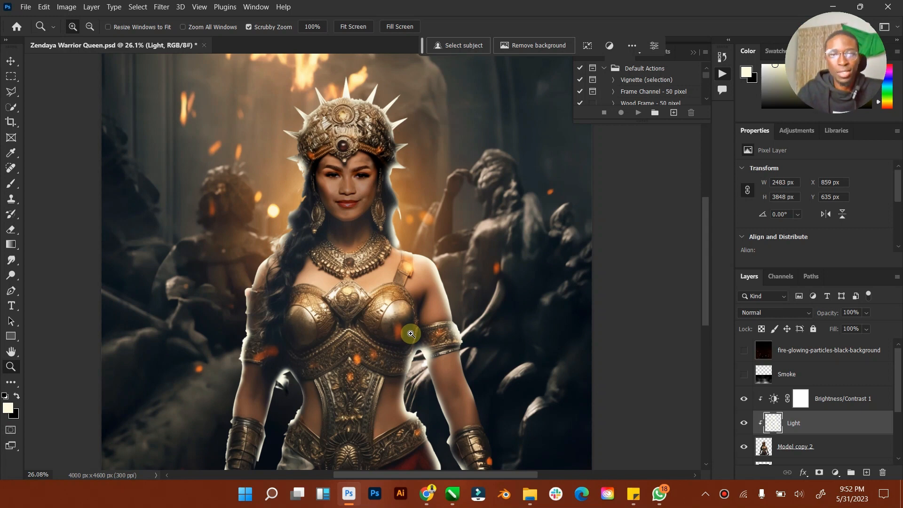
Step: With the brush enlarged to 900 px, paint a soft glow over the hair on both sides of the model's face
{"action": "scroll", "coordinate": [411, 333], "scroll_direction": "down", "scroll_amount": 5}
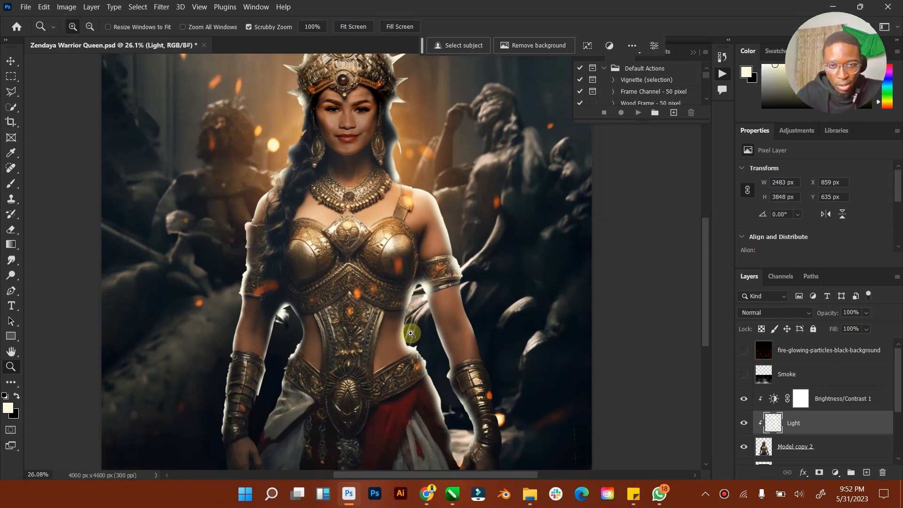
{"action": "left_click", "coordinate": [10, 184]}
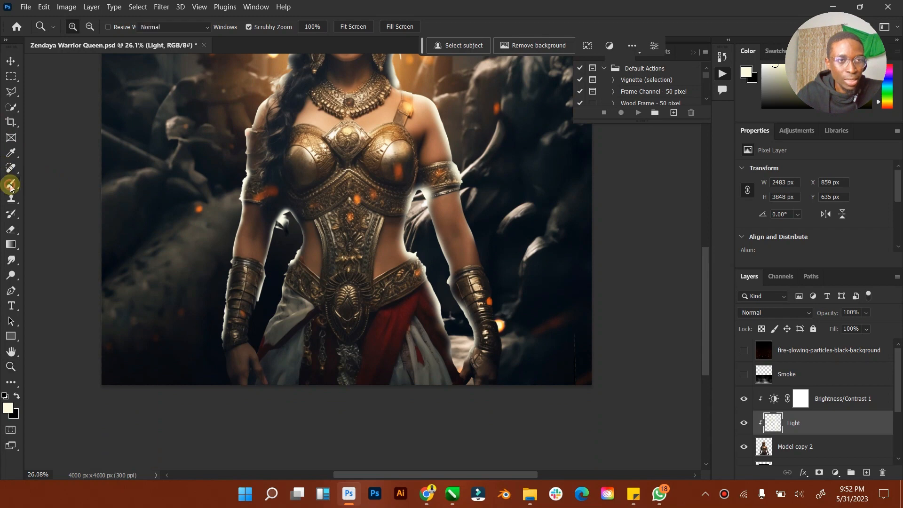
{"action": "scroll", "coordinate": [257, 191], "scroll_direction": "up", "scroll_amount": 6}
{"action": "key", "text": "bracketright"}
{"action": "key", "text": "bracketright"}
{"action": "key", "text": "bracketright"}
{"action": "key", "text": "bracketright"}
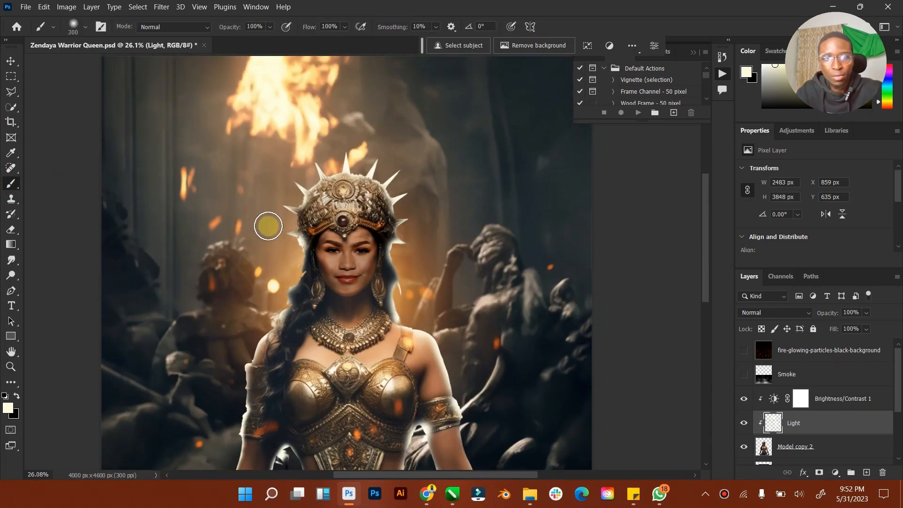
{"action": "key", "text": "bracketright"}
{"action": "key", "text": "bracketright"}
{"action": "key", "text": "bracketright"}
{"action": "key", "text": "bracketright"}
{"action": "key", "text": "bracketright"}
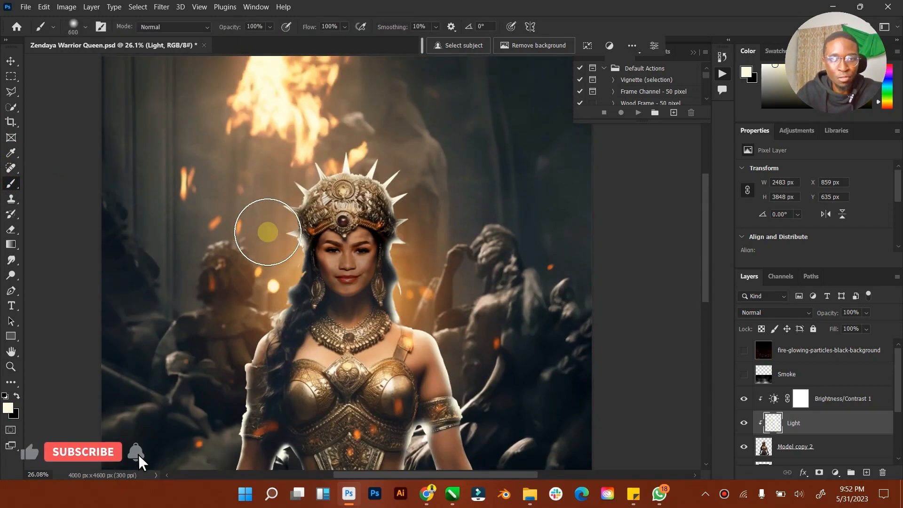
{"action": "left_click", "coordinate": [272, 244]}
{"action": "left_click", "coordinate": [433, 262]}
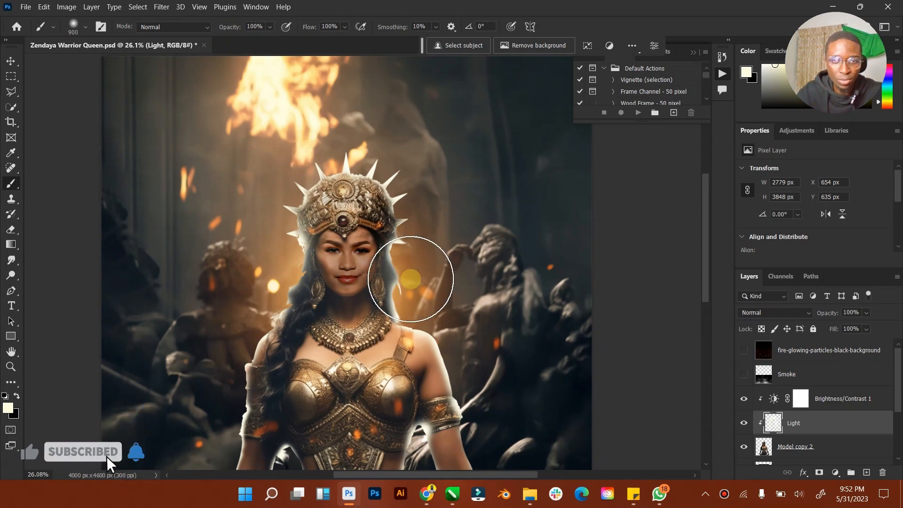
{"action": "left_click", "coordinate": [411, 279]}
{"action": "left_click", "coordinate": [244, 265]}
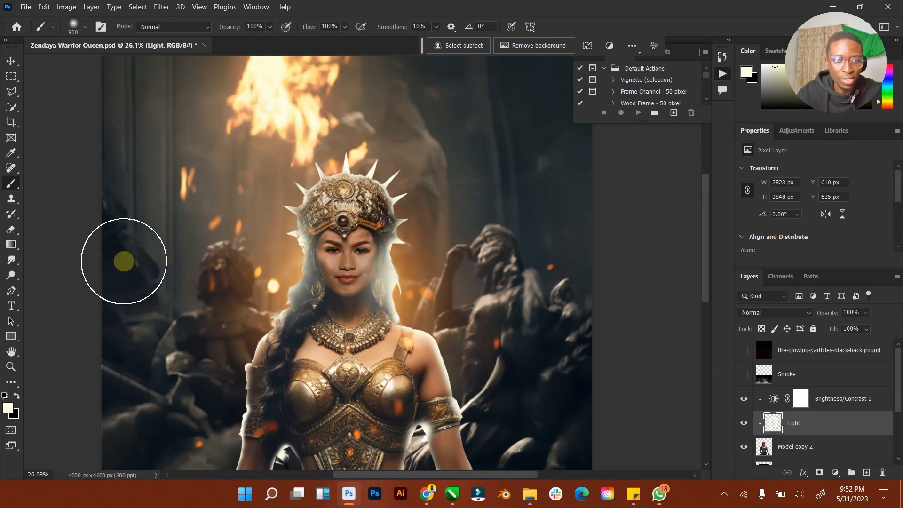
Step: Set the Light layer's blend mode to Soft Light and compare the whole image with the layer hidden and shown
{"action": "left_click", "coordinate": [20, 354]}
{"action": "double_click", "coordinate": [19, 353]}
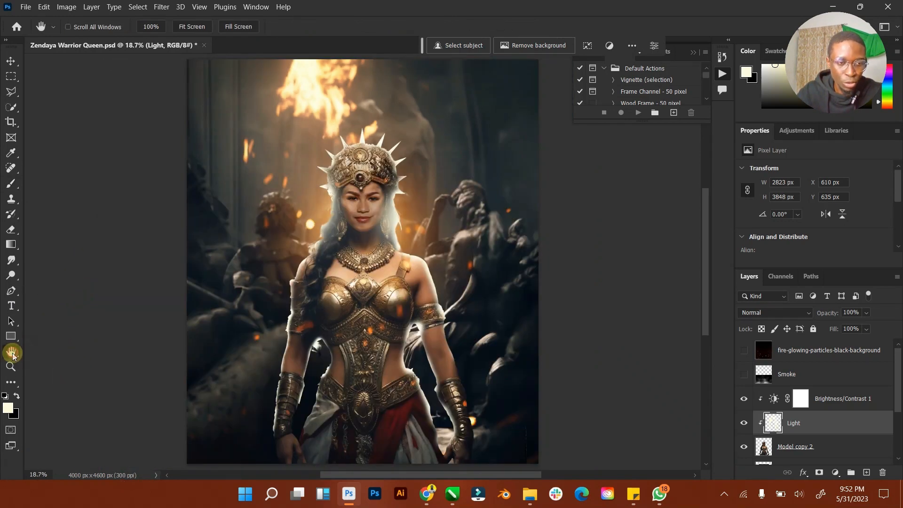
{"action": "left_click", "coordinate": [11, 367]}
{"action": "double_click", "coordinate": [11, 367]}
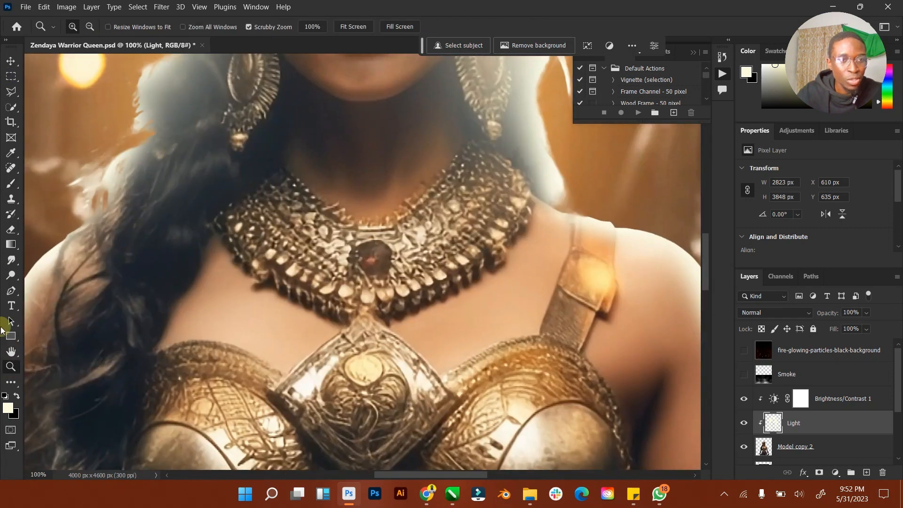
{"action": "double_click", "coordinate": [10, 352]}
{"action": "left_click", "coordinate": [11, 63]}
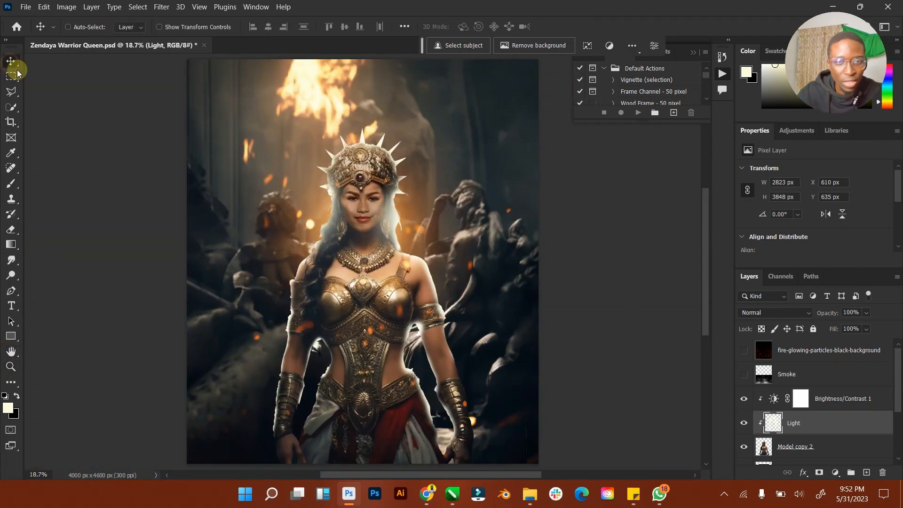
{"action": "left_click", "coordinate": [805, 312]}
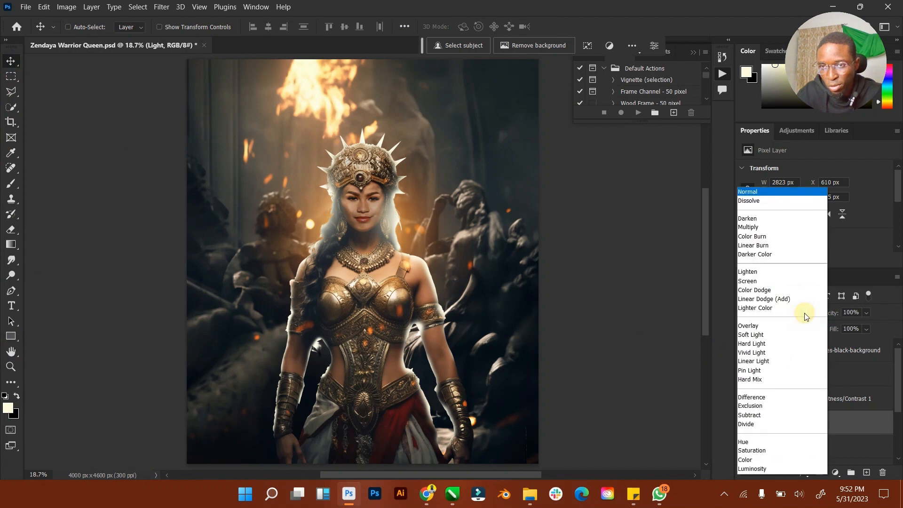
{"action": "left_click", "coordinate": [773, 335]}
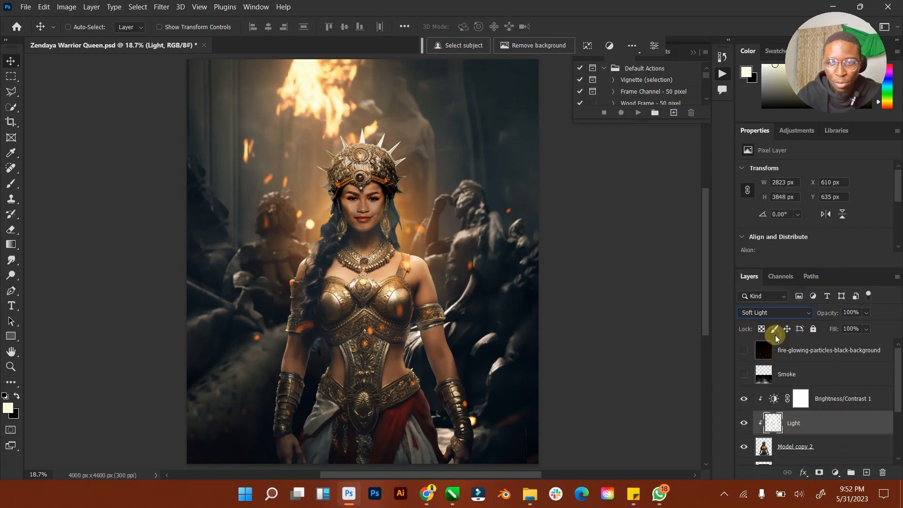
{"action": "left_click", "coordinate": [743, 419]}
{"action": "left_click", "coordinate": [744, 424]}
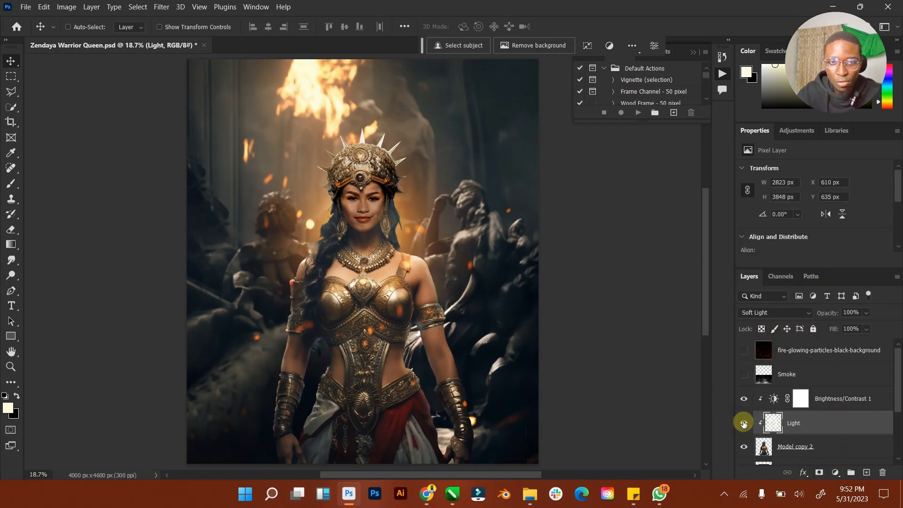
Step: Add a new layer named Shadow directly above Model copy 2, clipped to the model
{"action": "left_click", "coordinate": [823, 446]}
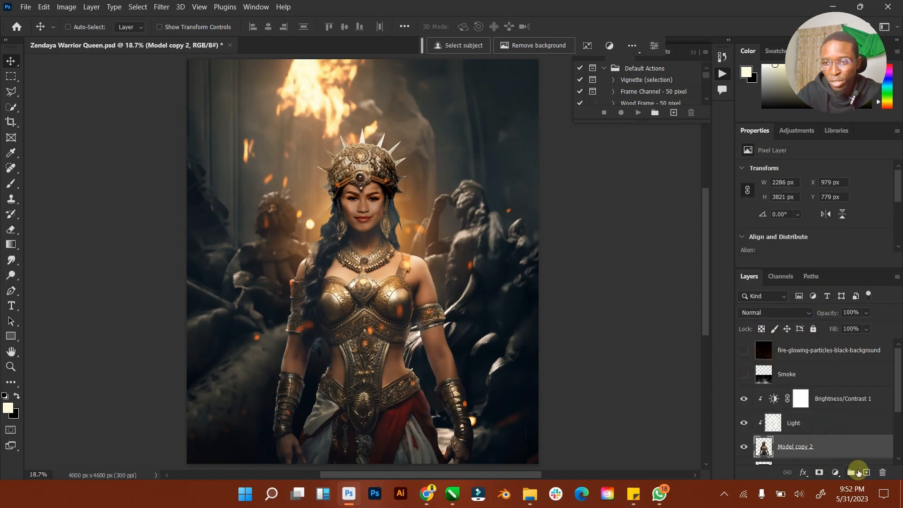
{"action": "key", "text": "ctrl+shift+alt+n"}
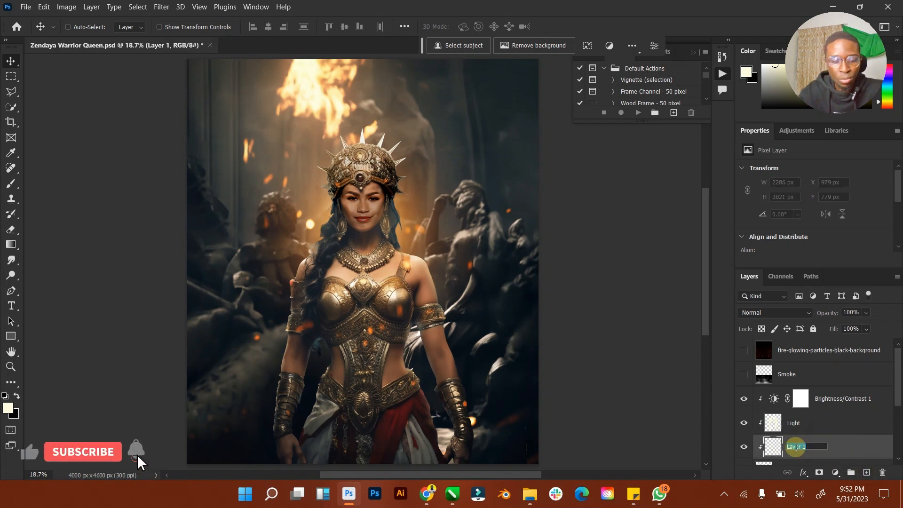
{"action": "type", "text": "Shadow"}
{"action": "key", "text": "Return"}
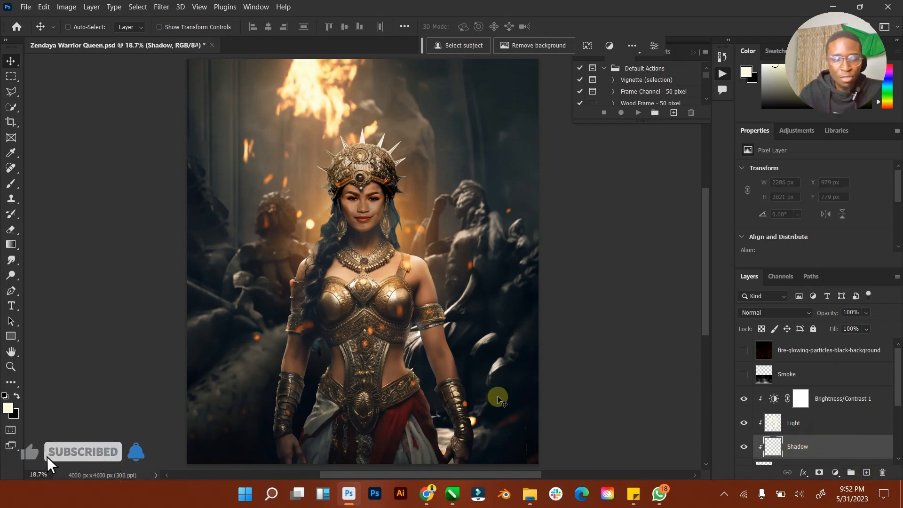
Step: Paint black shadow across the model's skirt and hands along the lower edge of the image with a 900 px brush
{"action": "left_click", "coordinate": [17, 396]}
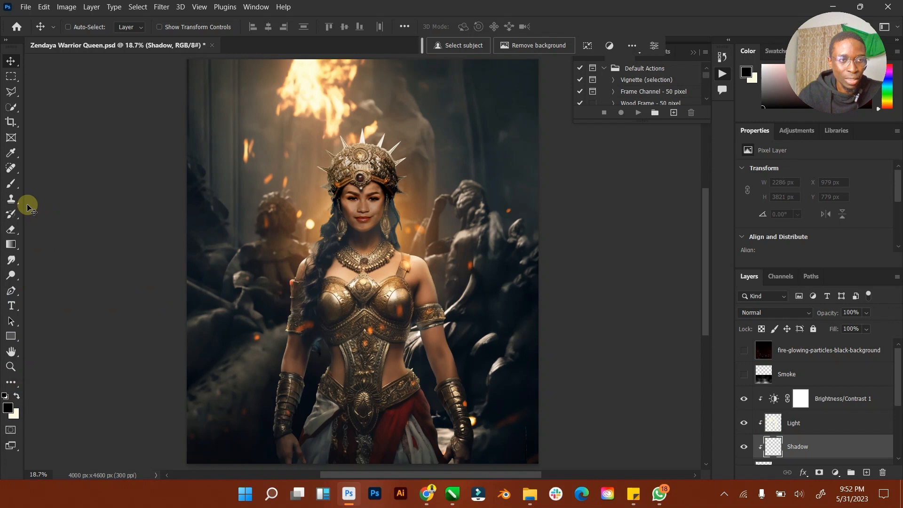
{"action": "left_click", "coordinate": [9, 187]}
{"action": "mouse_move", "coordinate": [321, 356]}
{"action": "left_mouse_down"}
{"action": "mouse_move", "coordinate": [307, 401]}
{"action": "mouse_move", "coordinate": [311, 450]}
{"action": "left_mouse_up"}
{"action": "key", "text": "ctrl+z"}
{"action": "scroll", "coordinate": [327, 427], "scroll_direction": "down", "scroll_amount": 2}
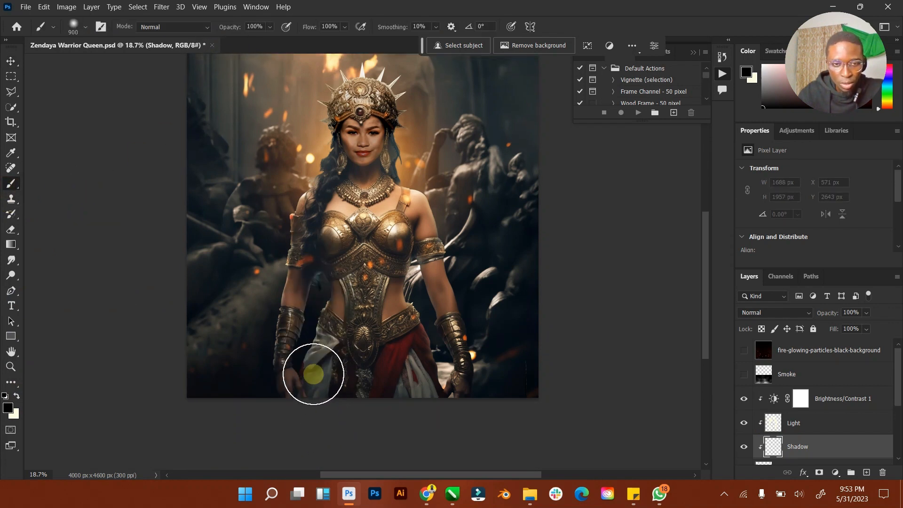
{"action": "mouse_move", "coordinate": [314, 374]}
{"action": "left_mouse_down"}
{"action": "mouse_move", "coordinate": [333, 430]}
{"action": "mouse_move", "coordinate": [338, 400]}
{"action": "mouse_move", "coordinate": [407, 435]}
{"action": "mouse_move", "coordinate": [385, 405]}
{"action": "mouse_move", "coordinate": [420, 363]}
{"action": "mouse_move", "coordinate": [442, 440]}
{"action": "mouse_move", "coordinate": [439, 399]}
{"action": "mouse_move", "coordinate": [487, 403]}
{"action": "mouse_move", "coordinate": [492, 360]}
{"action": "mouse_move", "coordinate": [474, 264]}
{"action": "mouse_move", "coordinate": [510, 361]}
{"action": "left_mouse_up"}
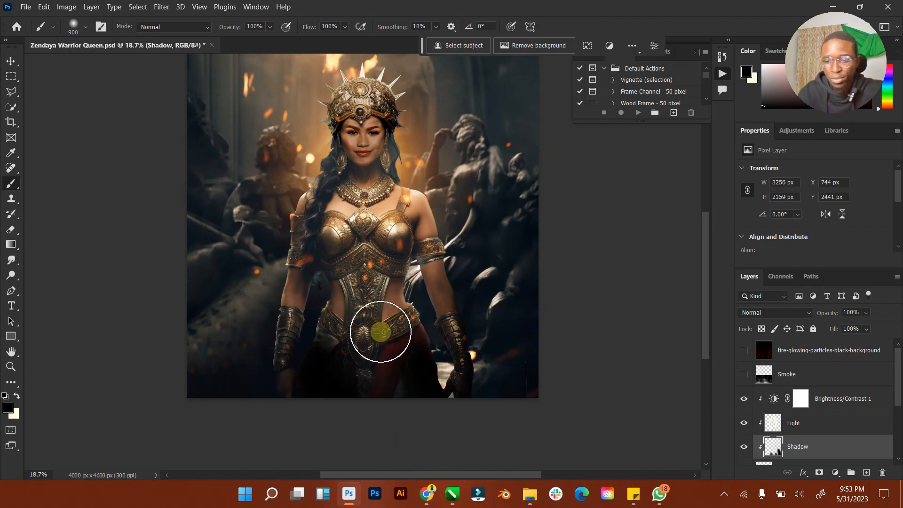
Step: Paint softer shadow over the model's waist and torso with a 1200 px black brush at 42% opacity
{"action": "key", "text": "bracketright"}
{"action": "key", "text": "bracketright"}
{"action": "key", "text": "bracketright"}
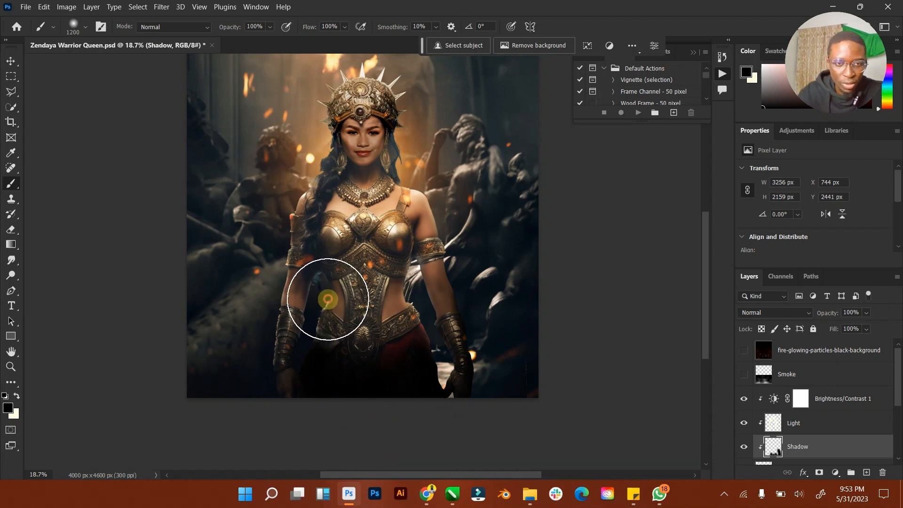
{"action": "left_click_drag", "start_coordinate": [328, 300], "coordinate": [322, 373]}
{"action": "key", "text": "ctrl+z"}
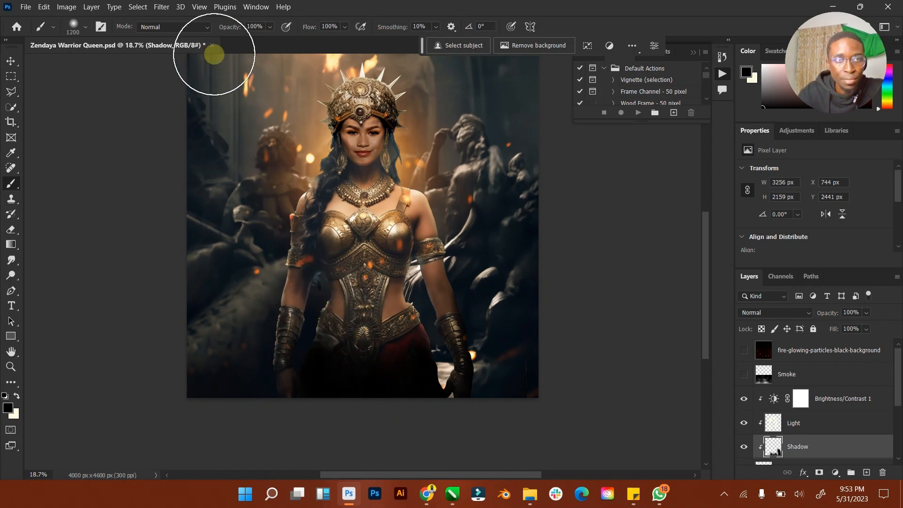
{"action": "left_click", "coordinate": [271, 29]}
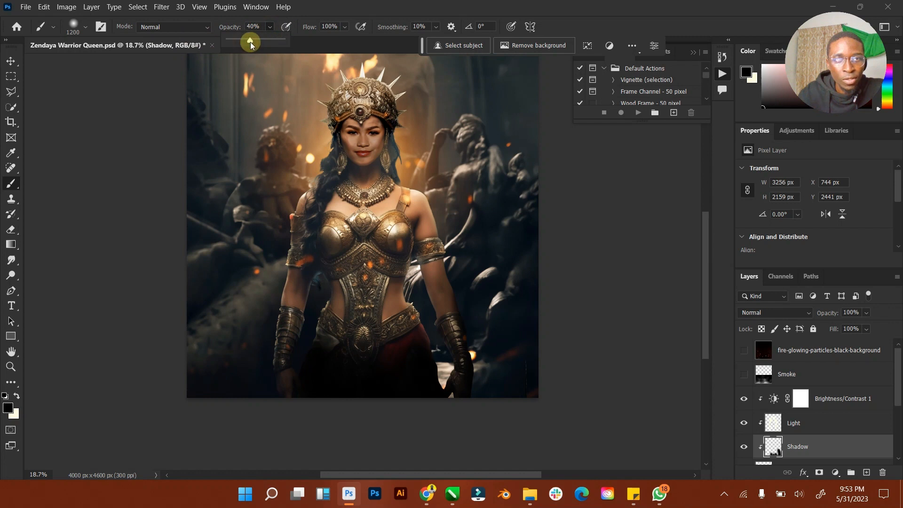
{"action": "left_click_drag", "start_coordinate": [251, 46], "coordinate": [252, 44]}
{"action": "left_click_drag", "start_coordinate": [367, 360], "coordinate": [341, 231]}
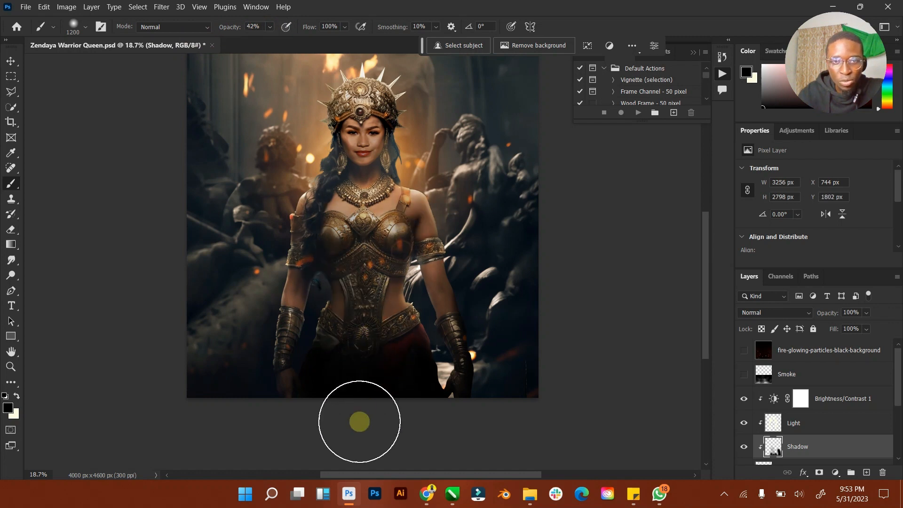
{"action": "mouse_move", "coordinate": [360, 421]}
{"action": "left_mouse_down"}
{"action": "mouse_move", "coordinate": [361, 268]}
{"action": "mouse_move", "coordinate": [377, 375]}
{"action": "left_mouse_up"}
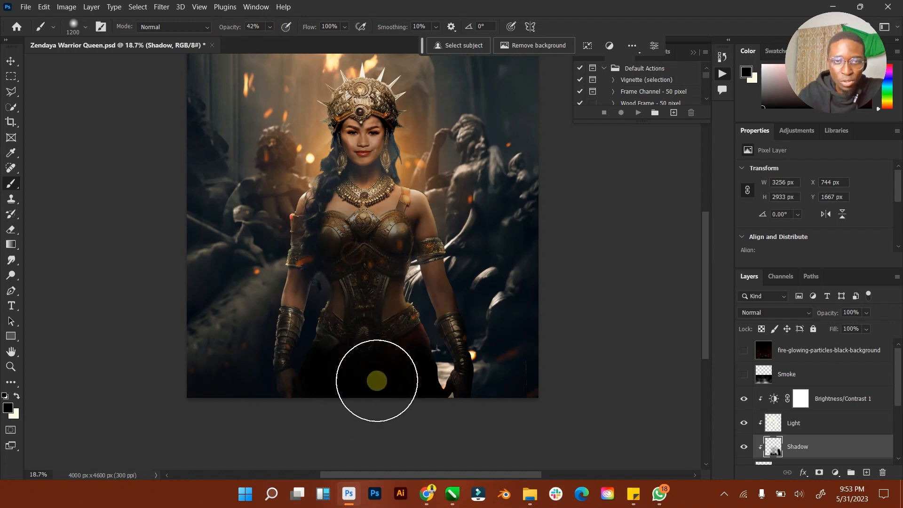
Step: Set the Shadow layer to Soft Light with 43% fill and 45% opacity, and review the whole image
{"action": "left_click", "coordinate": [11, 60]}
{"action": "left_click", "coordinate": [805, 313]}
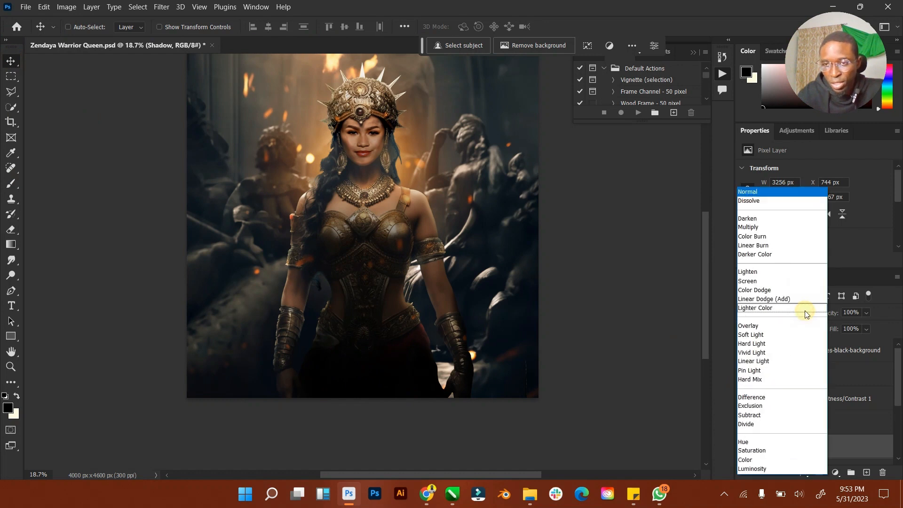
{"action": "left_click", "coordinate": [767, 335]}
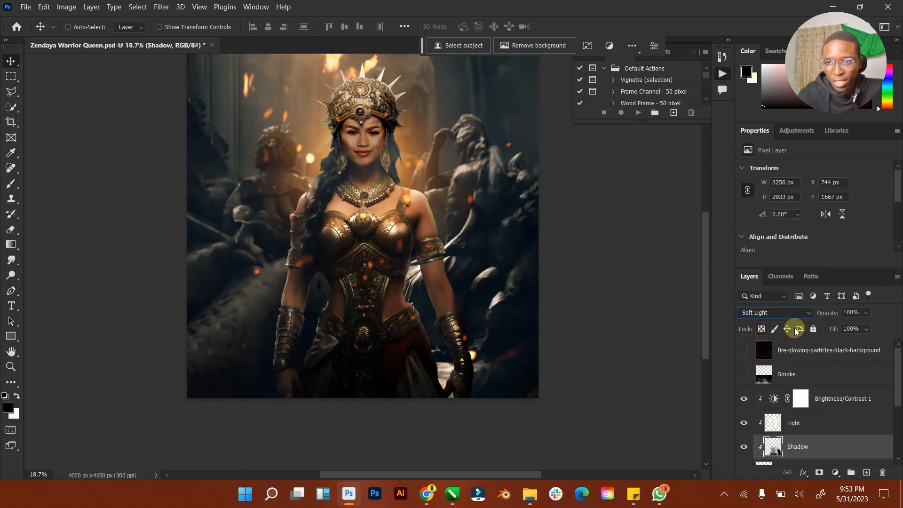
{"action": "left_click", "coordinate": [867, 329]}
{"action": "left_click_drag", "start_coordinate": [859, 341], "coordinate": [850, 328]}
{"action": "left_click", "coordinate": [866, 314]}
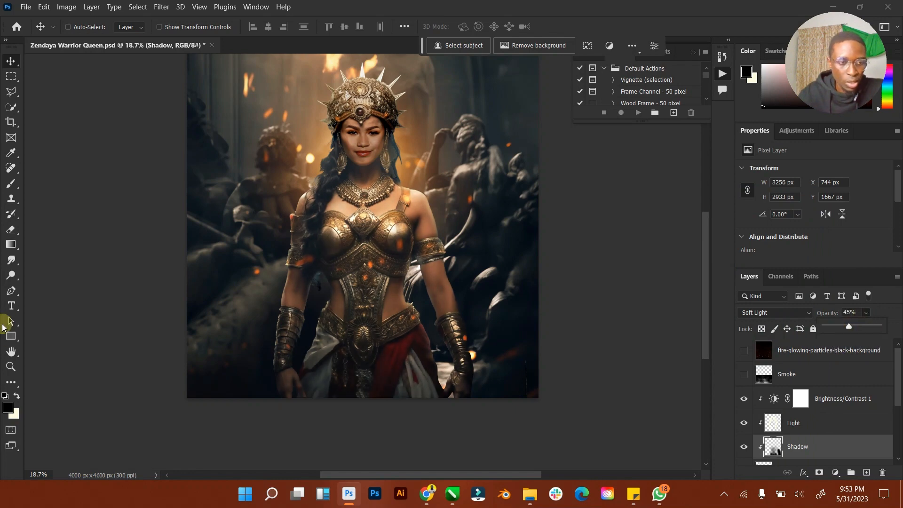
{"action": "left_click", "coordinate": [10, 352]}
{"action": "left_click", "coordinate": [11, 366]}
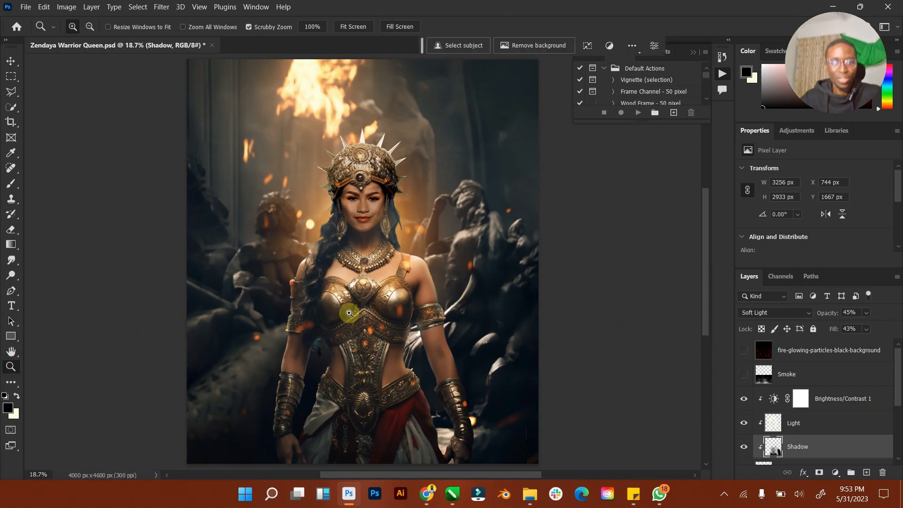
{"action": "scroll", "coordinate": [425, 343], "scroll_direction": "down", "scroll_amount": 3}
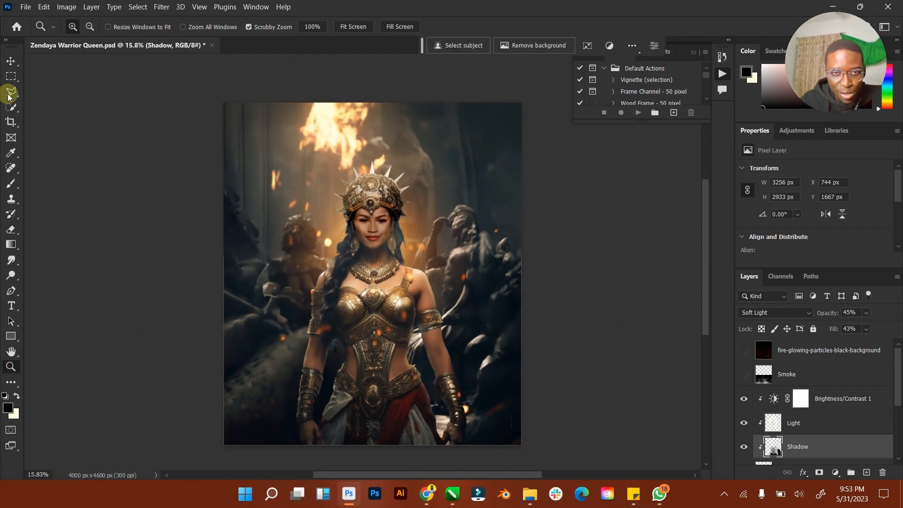
Step: Select the Model copy 2 layer and set the Blur tool to a 50 px brush with 96% strength
{"action": "left_click", "coordinate": [10, 62]}
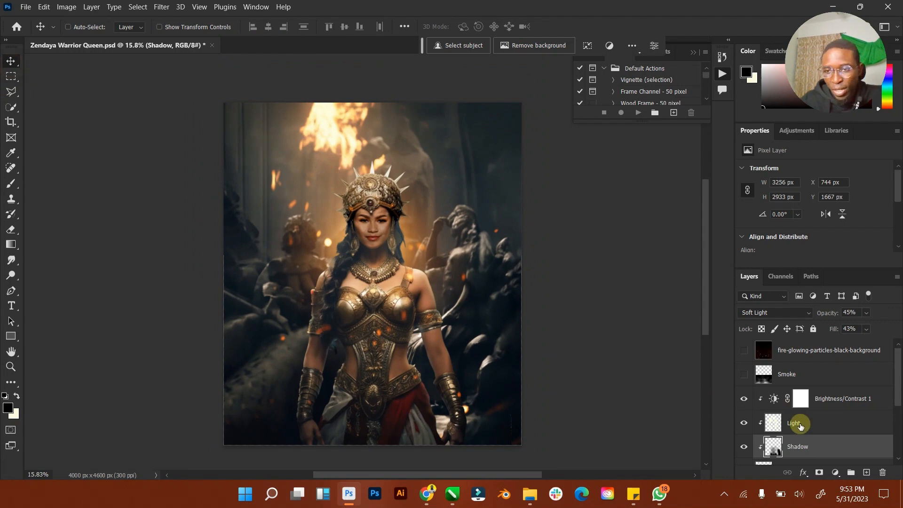
{"action": "scroll", "coordinate": [801, 426], "scroll_direction": "down", "scroll_amount": 3}
{"action": "left_click", "coordinate": [800, 374]}
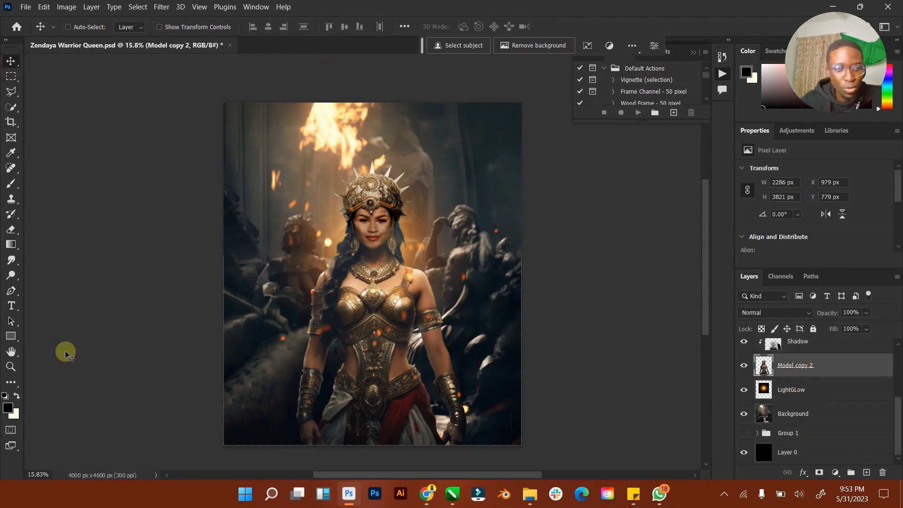
{"action": "left_click", "coordinate": [11, 366]}
{"action": "left_click_drag", "start_coordinate": [282, 420], "coordinate": [271, 307]}
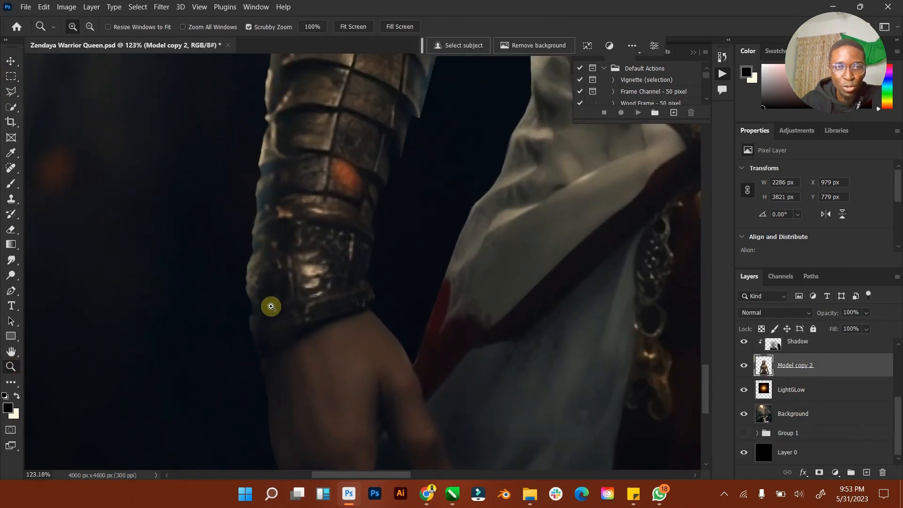
{"action": "scroll", "coordinate": [298, 265], "scroll_direction": "up", "scroll_amount": 3}
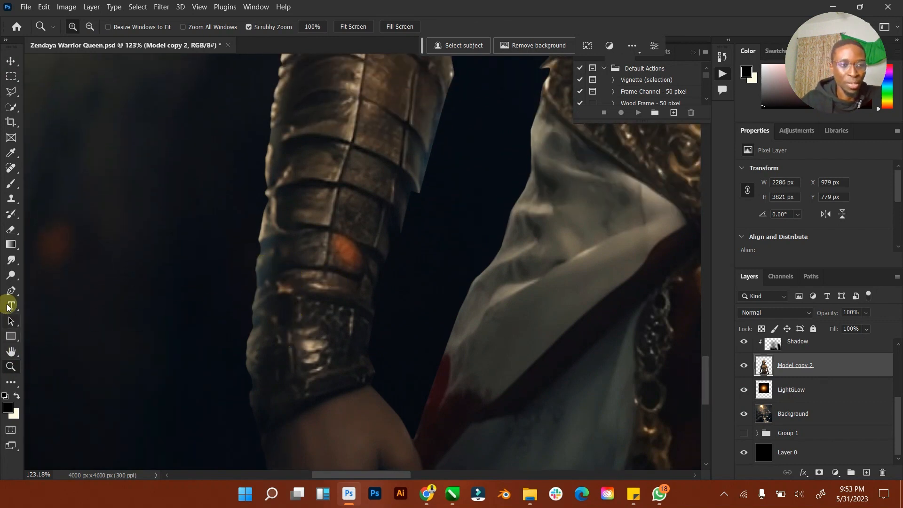
{"action": "right_click", "coordinate": [11, 264]}
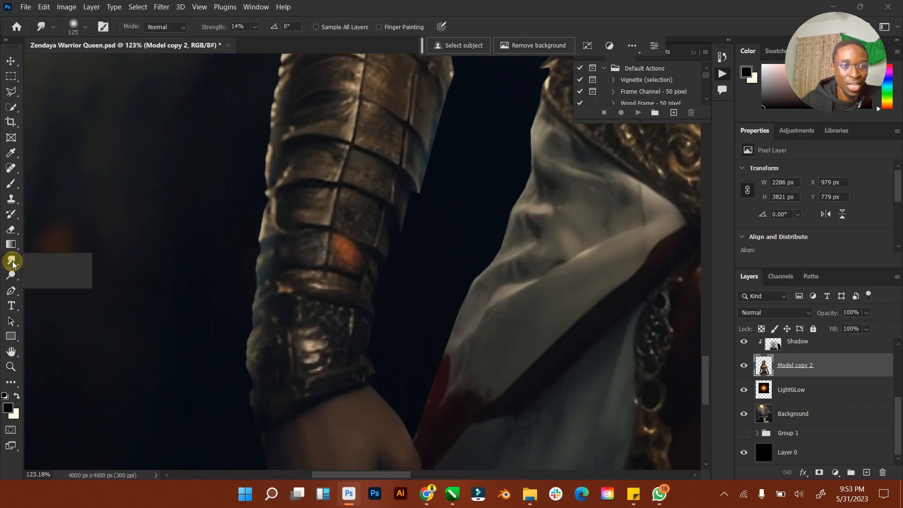
{"action": "left_click", "coordinate": [59, 259]}
{"action": "key", "text": "bracketright"}
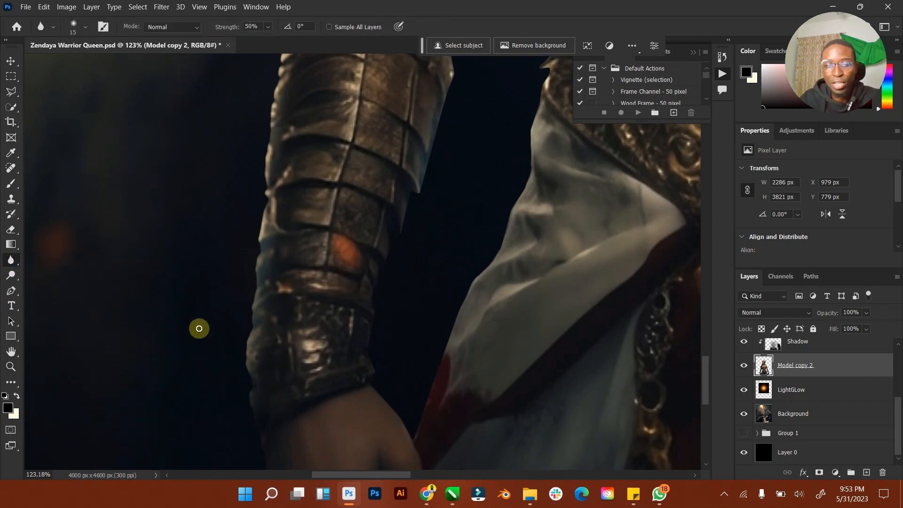
{"action": "key", "text": "bracketright"}
{"action": "key", "text": "bracketright"}
{"action": "key", "text": "bracketright"}
{"action": "left_click", "coordinate": [268, 27]}
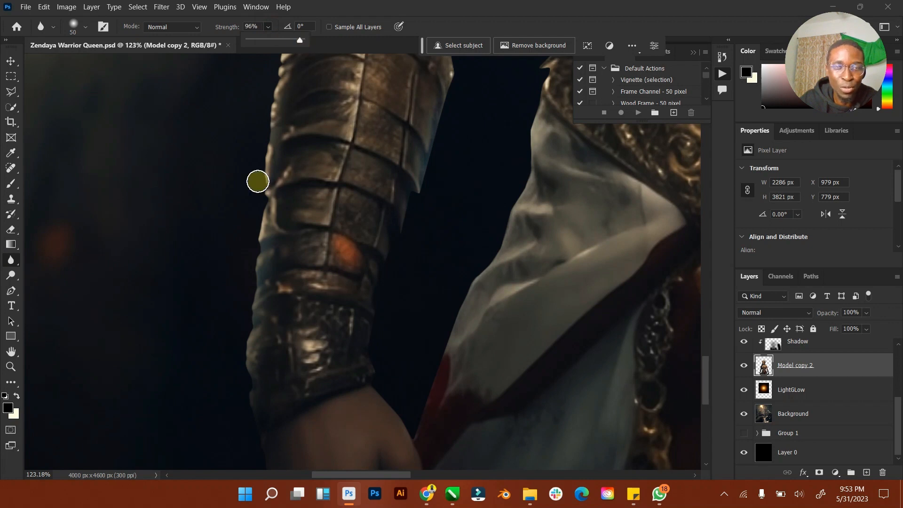
Step: Blur both edges of the bracer on the model's right forearm with an 80 px brush
{"action": "scroll", "coordinate": [233, 277], "scroll_direction": "down", "scroll_amount": 3}
{"action": "key", "text": "bracketright"}
{"action": "key", "text": "bracketright"}
{"action": "key", "text": "bracketright"}
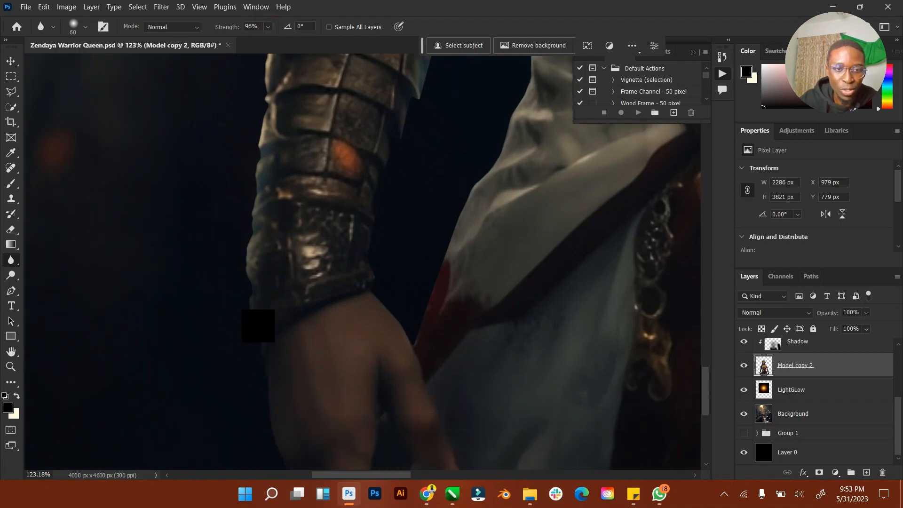
{"action": "left_click_drag", "start_coordinate": [240, 268], "coordinate": [250, 180]}
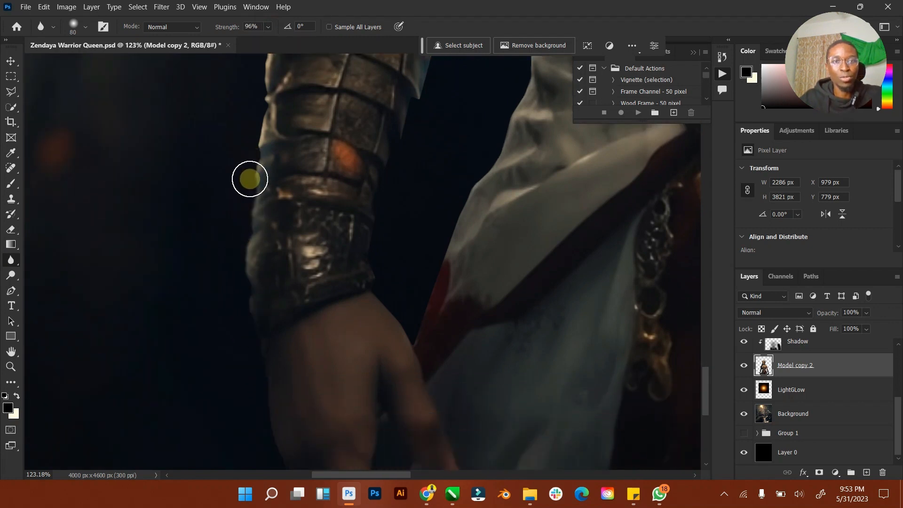
{"action": "mouse_move", "coordinate": [378, 196]}
{"action": "left_mouse_down"}
{"action": "mouse_move", "coordinate": [371, 229]}
{"action": "mouse_move", "coordinate": [391, 309]}
{"action": "left_mouse_up"}
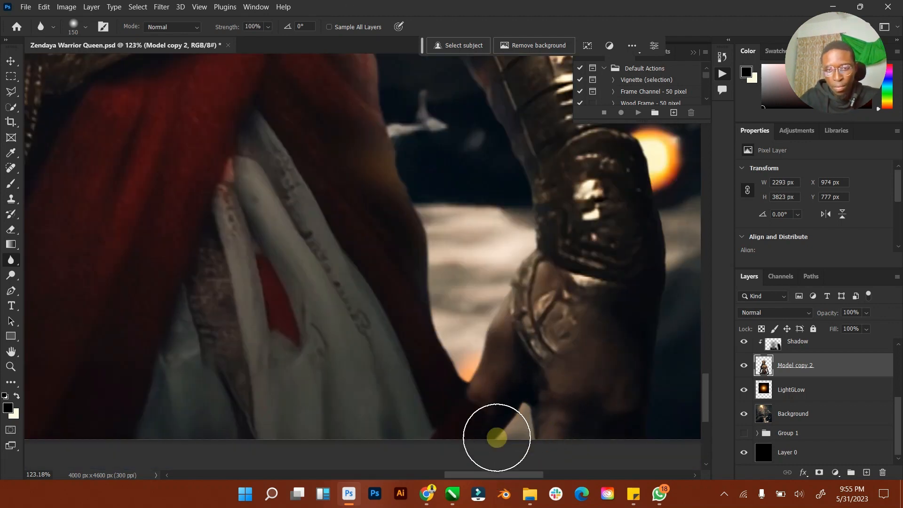
Step: Blur the edges of the model's left hand and bracer with a 150 px brush at 100% strength
{"action": "mouse_move", "coordinate": [659, 355]}
{"action": "left_mouse_down"}
{"action": "mouse_move", "coordinate": [662, 308]}
{"action": "mouse_move", "coordinate": [617, 186]}
{"action": "left_mouse_up"}
{"action": "scroll", "coordinate": [663, 307], "scroll_direction": "up", "scroll_amount": 3}
{"action": "scroll", "coordinate": [663, 307], "scroll_direction": "up", "scroll_amount": 1}
{"action": "mouse_move", "coordinate": [433, 175]}
{"action": "left_mouse_down"}
{"action": "mouse_move", "coordinate": [476, 295]}
{"action": "mouse_move", "coordinate": [529, 407]}
{"action": "left_mouse_up"}
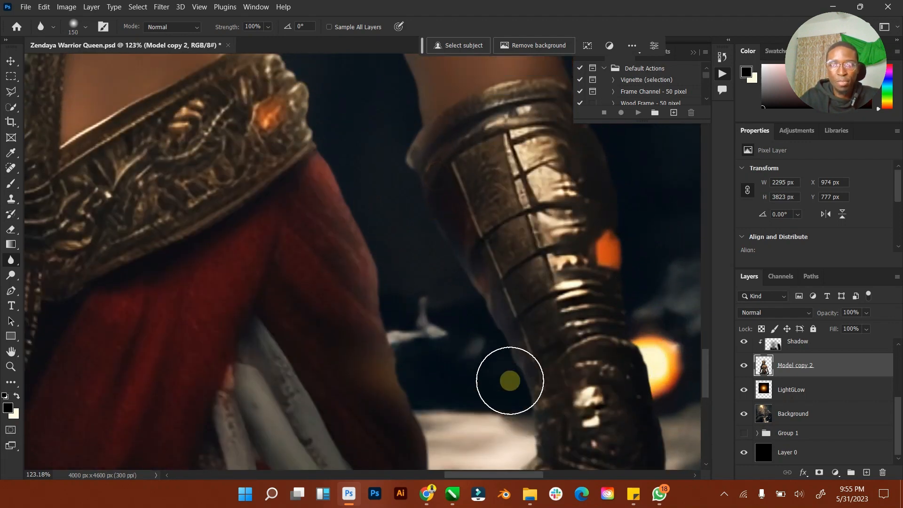
Step: Soften the edges of the model's left arm below the gold armband with the Blur tool
{"action": "scroll", "coordinate": [510, 380], "scroll_direction": "up", "scroll_amount": 10}
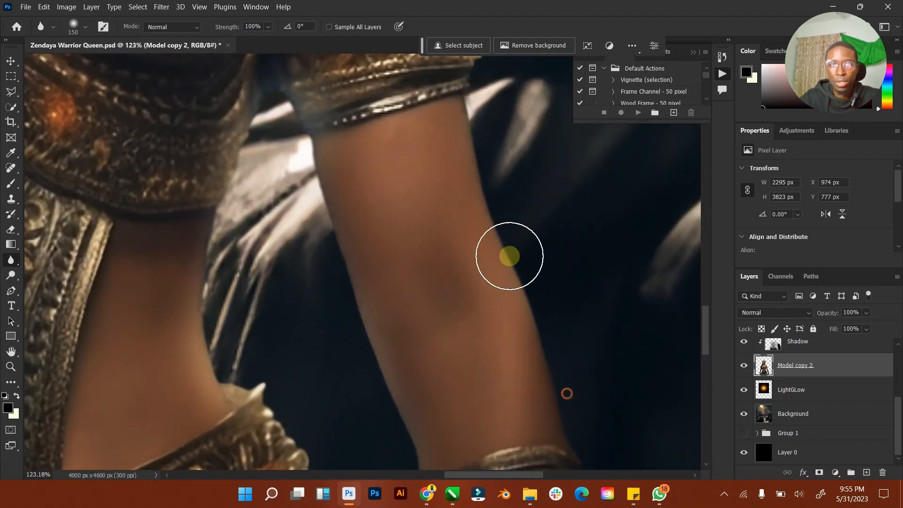
{"action": "mouse_move", "coordinate": [480, 144]}
{"action": "left_mouse_down"}
{"action": "mouse_move", "coordinate": [477, 165]}
{"action": "mouse_move", "coordinate": [477, 114]}
{"action": "mouse_move", "coordinate": [481, 179]}
{"action": "mouse_move", "coordinate": [471, 107]}
{"action": "mouse_move", "coordinate": [503, 210]}
{"action": "left_mouse_up"}
{"action": "scroll", "coordinate": [495, 157], "scroll_direction": "up", "scroll_amount": 1}
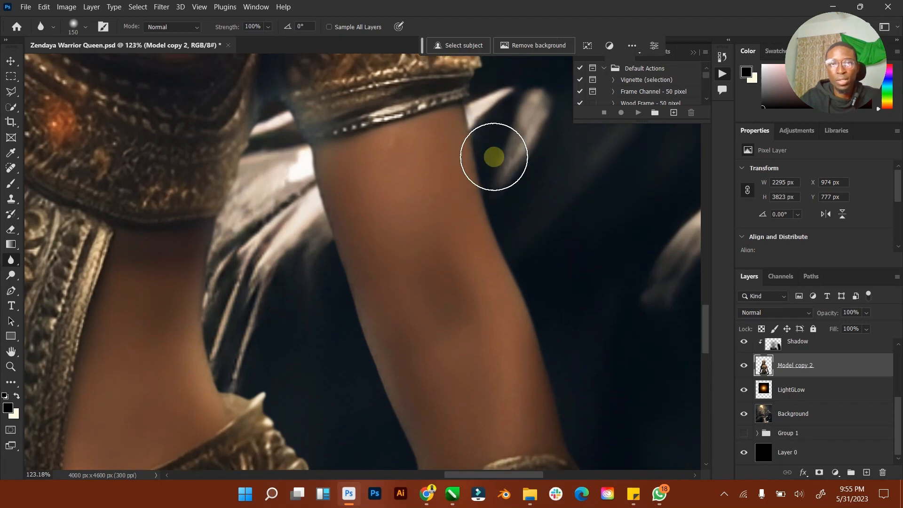
{"action": "scroll", "coordinate": [494, 156], "scroll_direction": "up", "scroll_amount": 3}
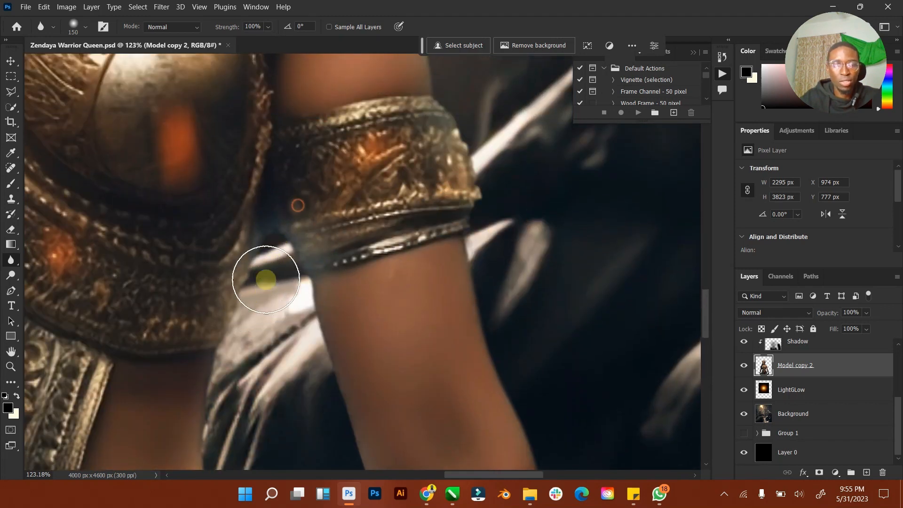
{"action": "mouse_move", "coordinate": [266, 280]}
{"action": "left_mouse_down"}
{"action": "mouse_move", "coordinate": [232, 357]}
{"action": "mouse_move", "coordinate": [322, 355]}
{"action": "left_mouse_up"}
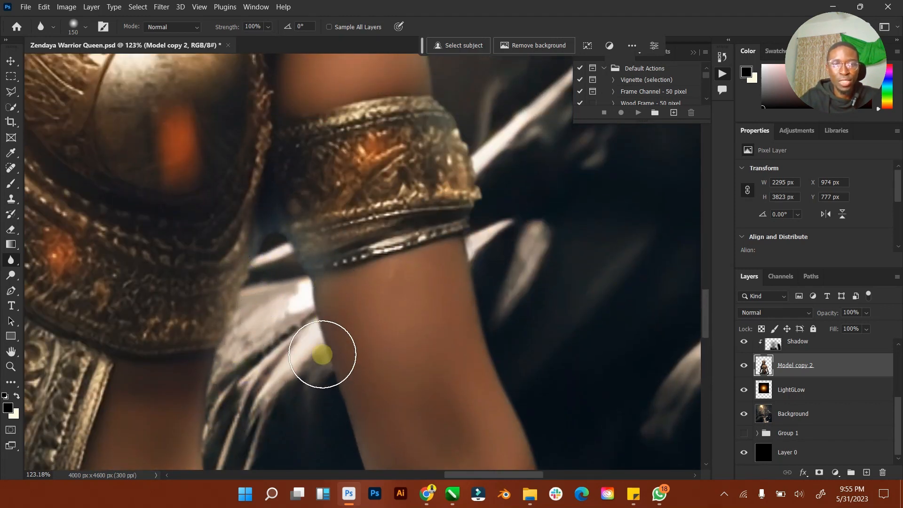
Step: Review the whole image and compare it with the Shadow and Light layers each hidden and shown
{"action": "left_click", "coordinate": [10, 366]}
{"action": "key", "text": "ctrl+0"}
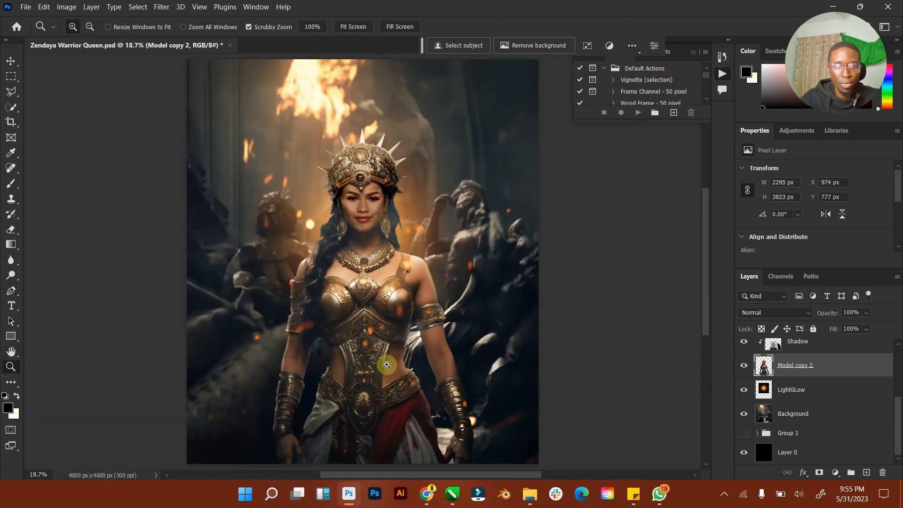
{"action": "left_click_drag", "start_coordinate": [414, 359], "coordinate": [403, 360]}
{"action": "scroll", "coordinate": [397, 395], "scroll_direction": "down", "scroll_amount": 1}
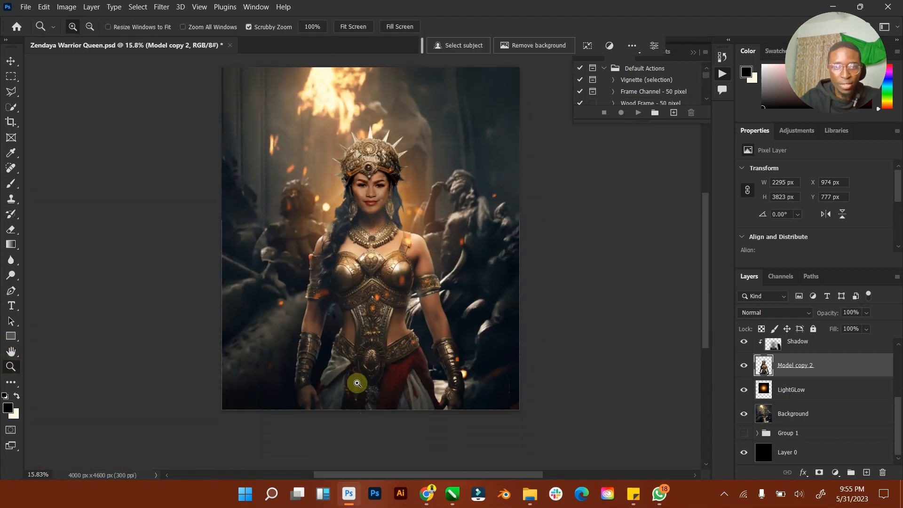
{"action": "key", "text": "v"}
{"action": "scroll", "coordinate": [699, 346], "scroll_direction": "up", "scroll_amount": 1}
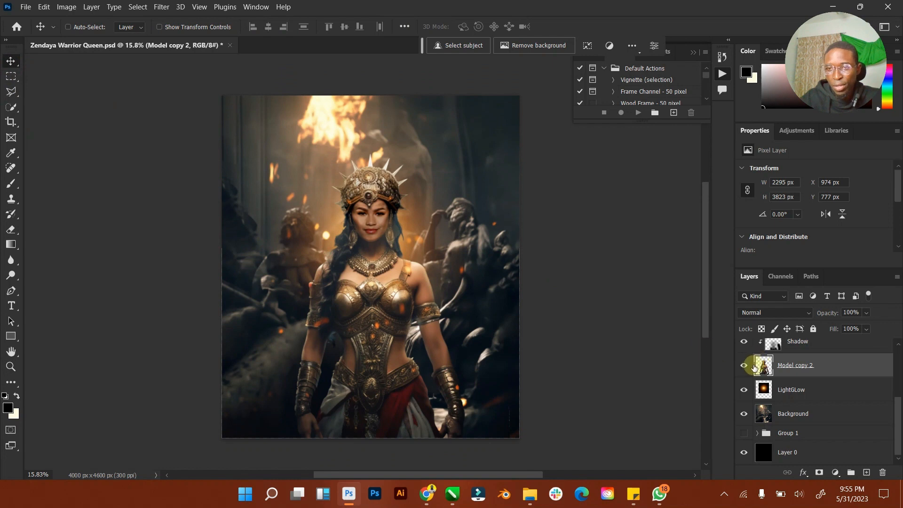
{"action": "left_click", "coordinate": [743, 345]}
{"action": "left_click", "coordinate": [742, 345]}
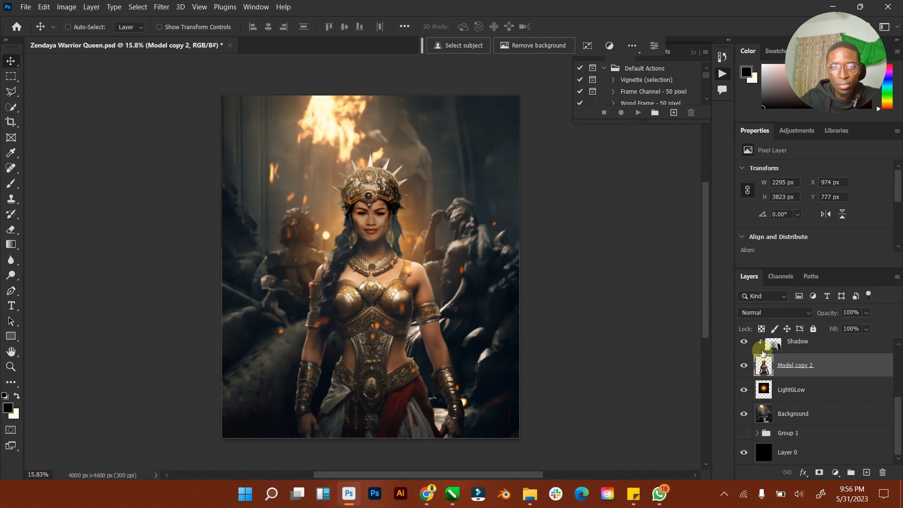
{"action": "scroll", "coordinate": [754, 383], "scroll_direction": "up", "scroll_amount": 3}
{"action": "left_click", "coordinate": [743, 390]}
{"action": "left_click", "coordinate": [744, 390]}
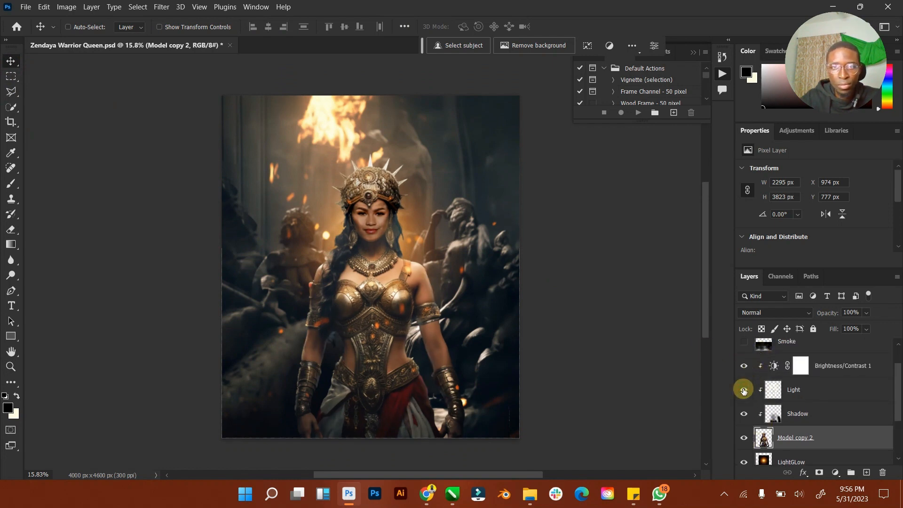
Step: Set the Light layer to 66% fill and 68% opacity, and compare the image with it hidden
{"action": "left_click", "coordinate": [818, 391]}
{"action": "left_click", "coordinate": [866, 328]}
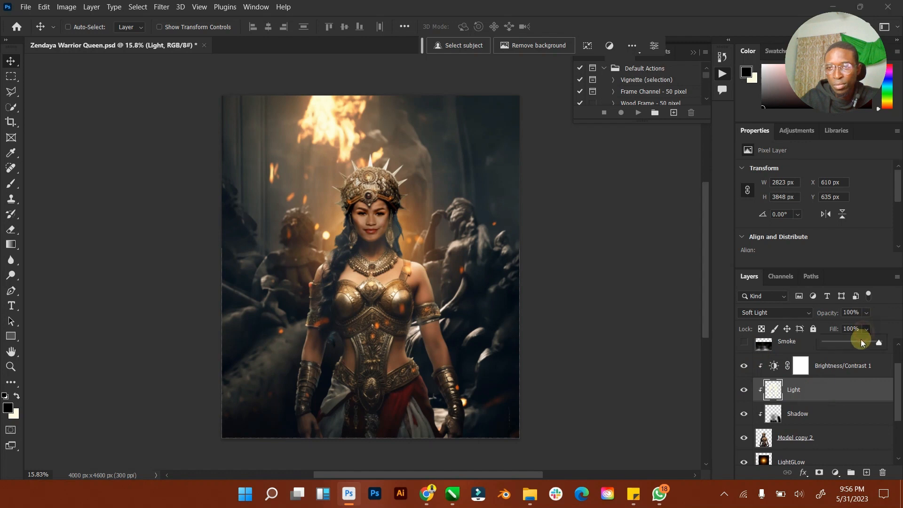
{"action": "left_click_drag", "start_coordinate": [880, 343], "coordinate": [861, 342]}
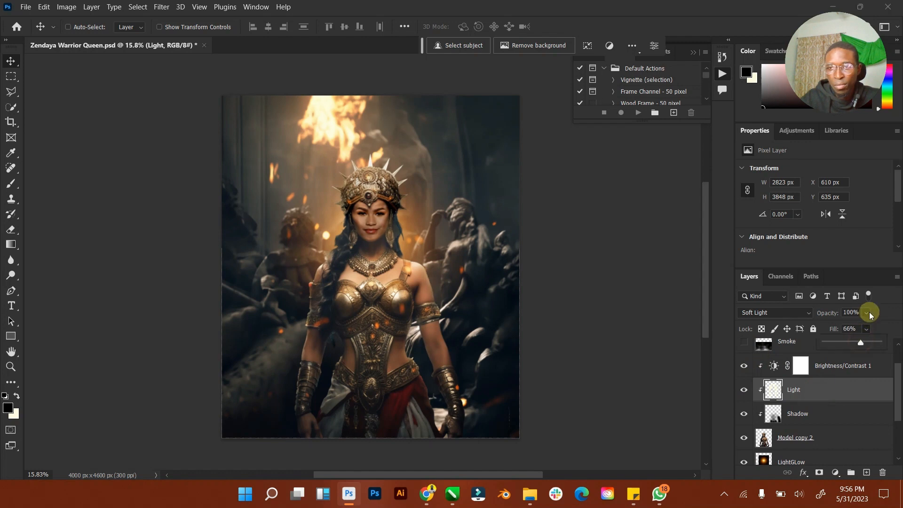
{"action": "left_click", "coordinate": [744, 390]}
{"action": "left_click", "coordinate": [743, 390]}
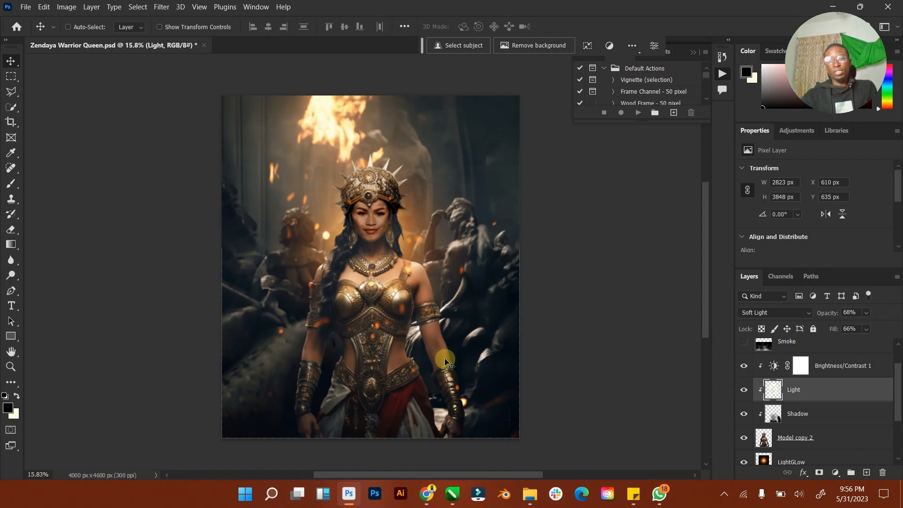
Step: Show the Smoke and fire-glowing-particles-black-background layers again
{"action": "scroll", "coordinate": [746, 383], "scroll_direction": "up", "scroll_amount": 1}
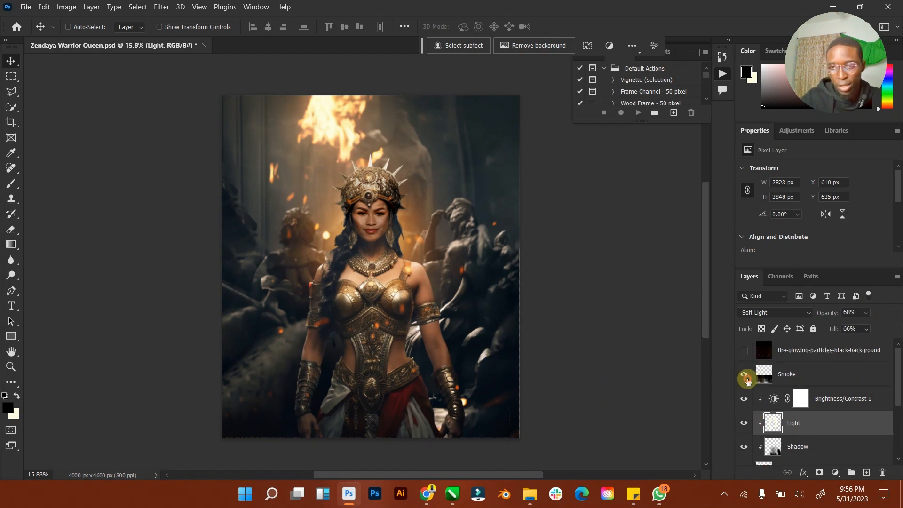
{"action": "left_click", "coordinate": [744, 375]}
{"action": "left_click", "coordinate": [744, 351]}
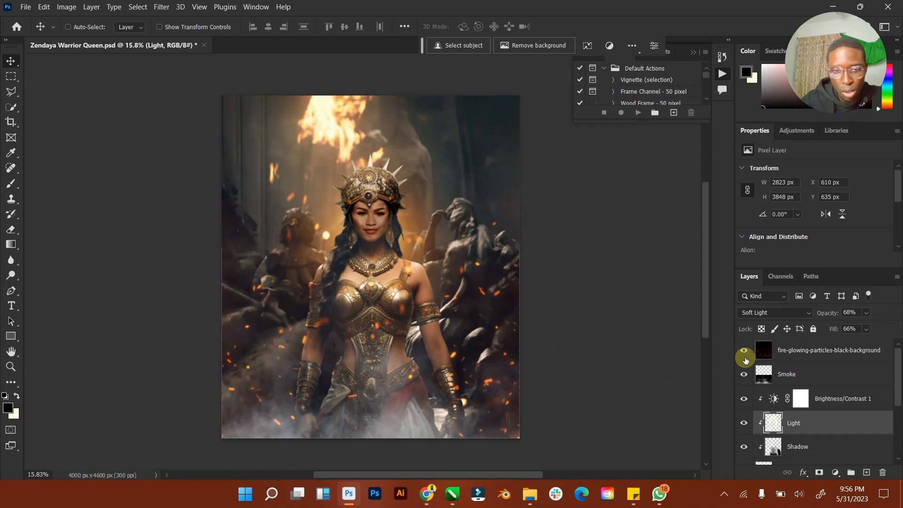
Step: Set the Smoke layer's blend mode to Linear Dodge (Add) and compare the image with the smoke hidden
{"action": "left_click", "coordinate": [776, 371]}
{"action": "left_click", "coordinate": [776, 313]}
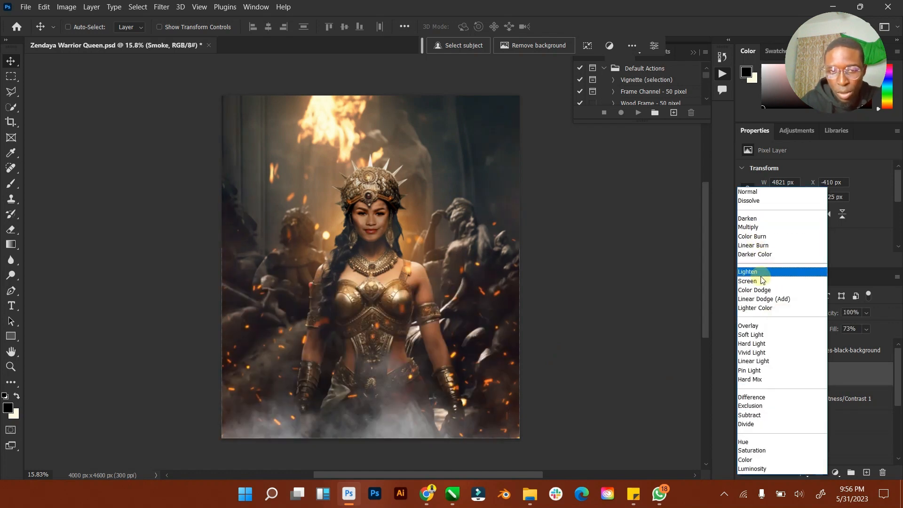
{"action": "left_click", "coordinate": [755, 299]}
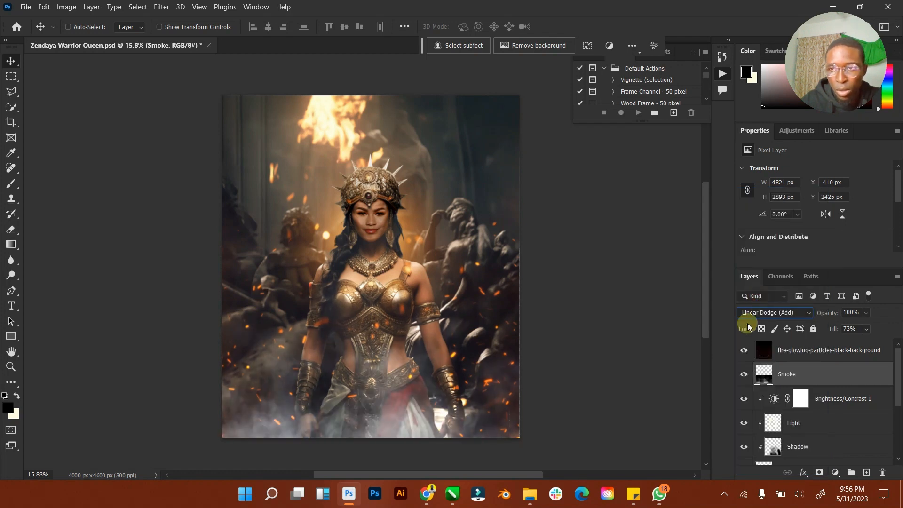
{"action": "left_click", "coordinate": [744, 375]}
{"action": "left_click", "coordinate": [744, 375]}
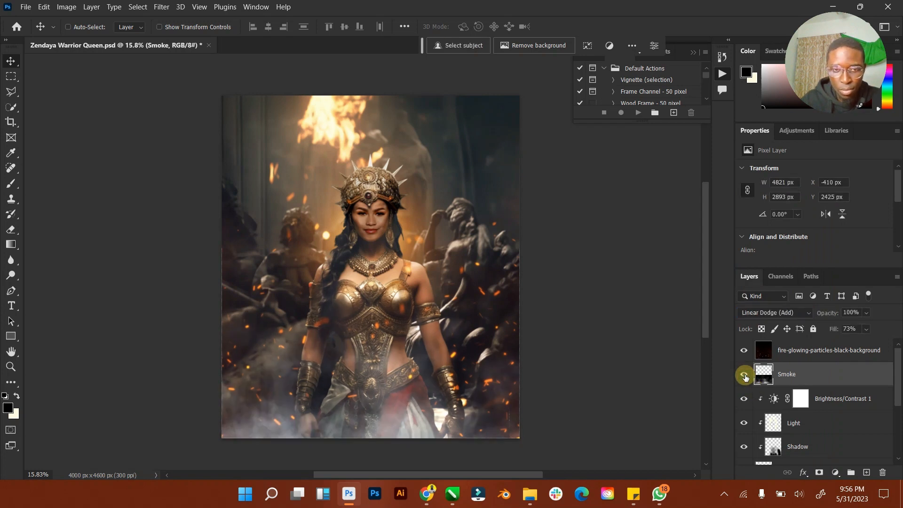
Step: Lower the Smoke layer's opacity to 63% and save the document
{"action": "left_click", "coordinate": [866, 313]}
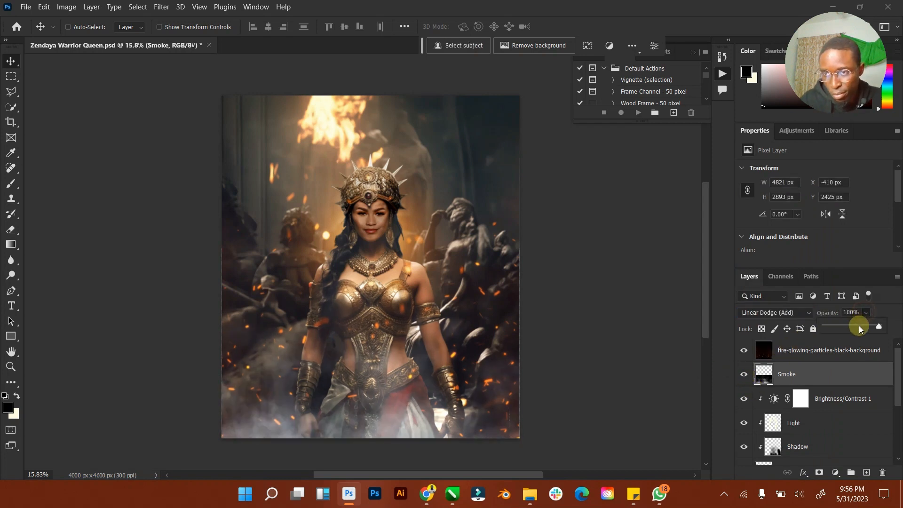
{"action": "left_click_drag", "start_coordinate": [861, 328], "coordinate": [863, 328]}
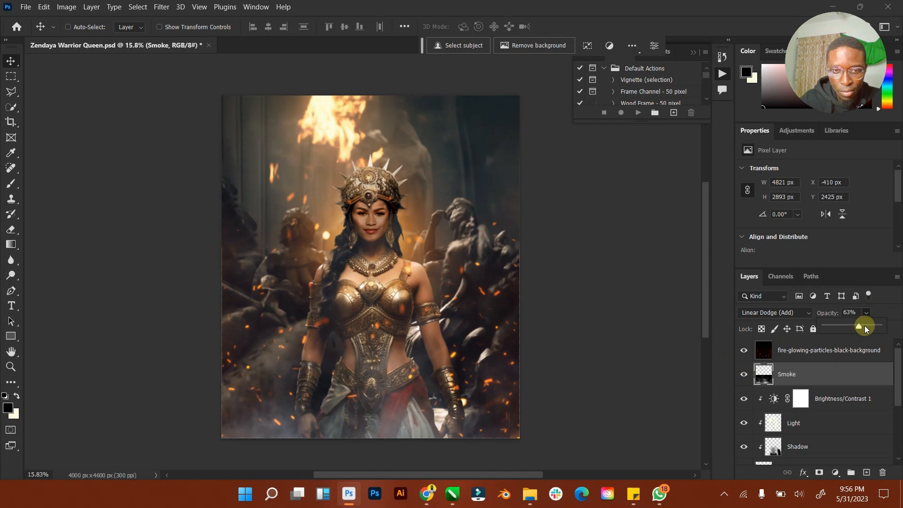
{"action": "left_click", "coordinate": [360, 300]}
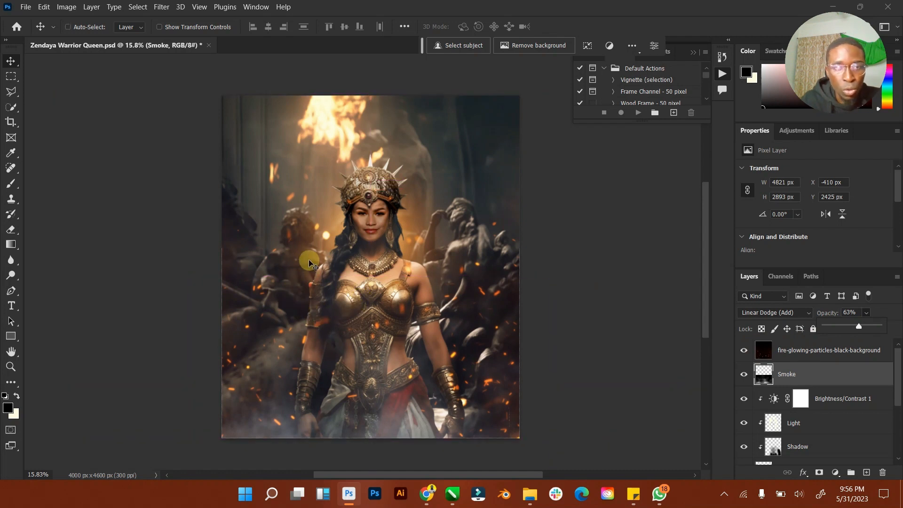
{"action": "key", "text": "ctrl+s"}
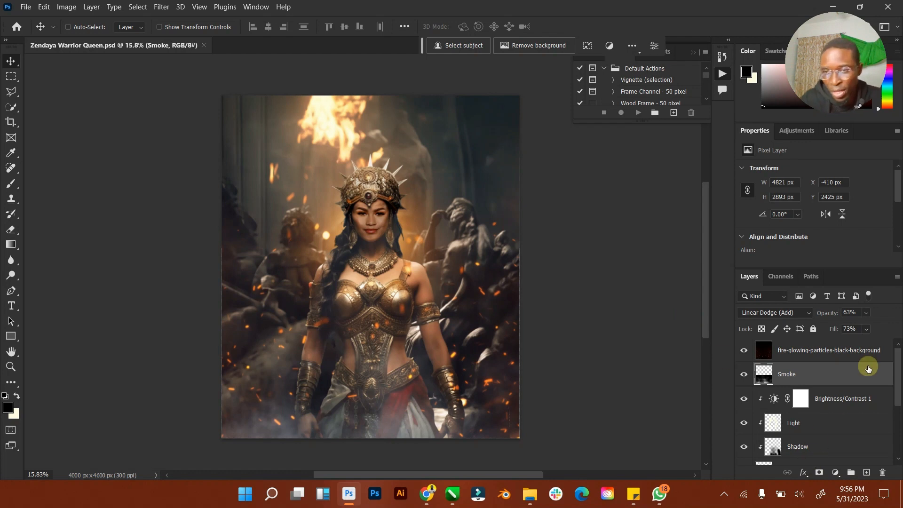
Step: Add a Color Lookup adjustment layer above the fire-glowing-particles-black-background layer and look through the available 3D LUTs
{"action": "left_click", "coordinate": [850, 352]}
{"action": "left_click", "coordinate": [837, 475]}
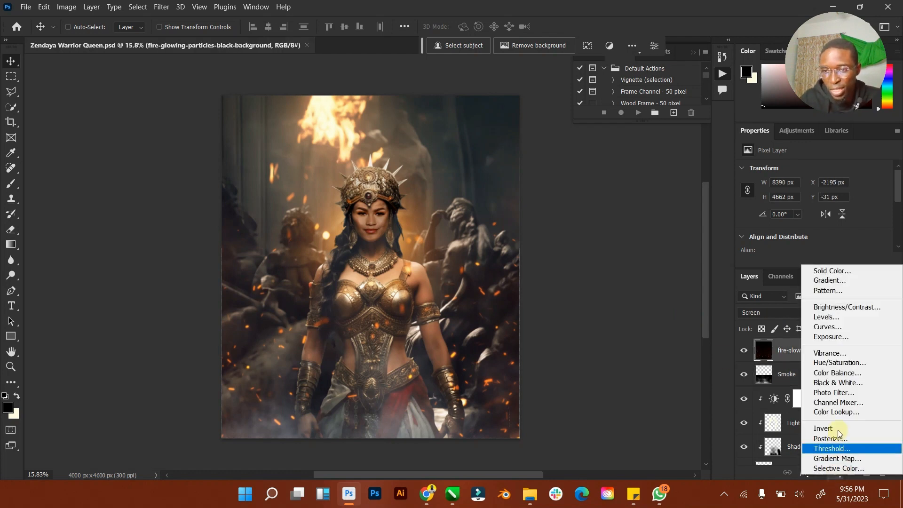
{"action": "left_click", "coordinate": [827, 413]}
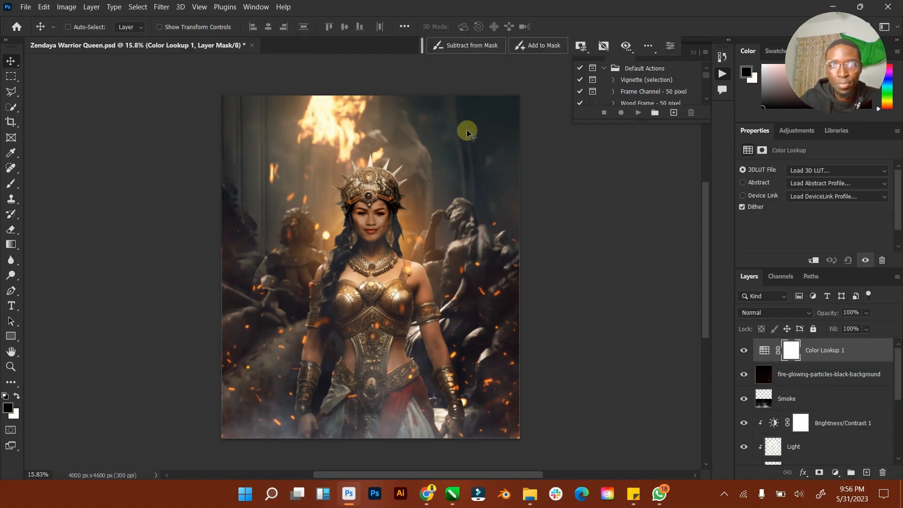
{"action": "left_click", "coordinate": [842, 172]}
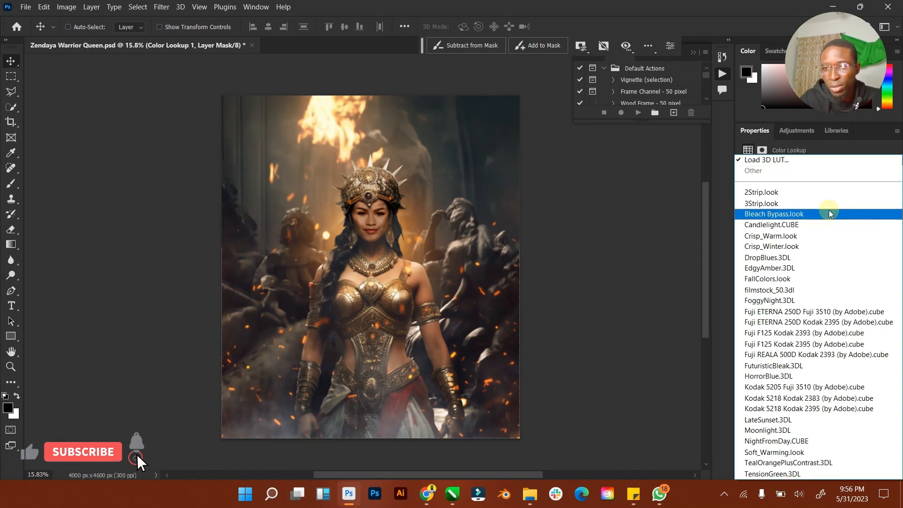
{"action": "left_click", "coordinate": [831, 160]}
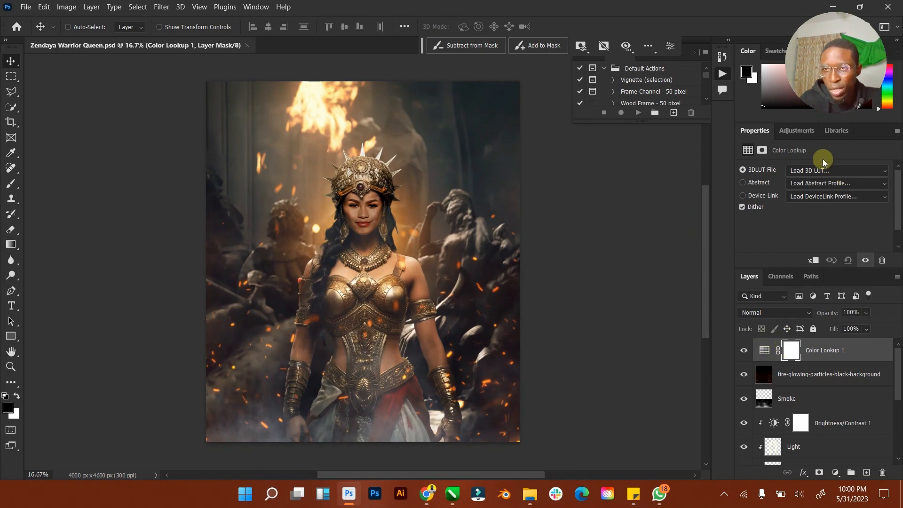
{"action": "left_click", "coordinate": [823, 168]}
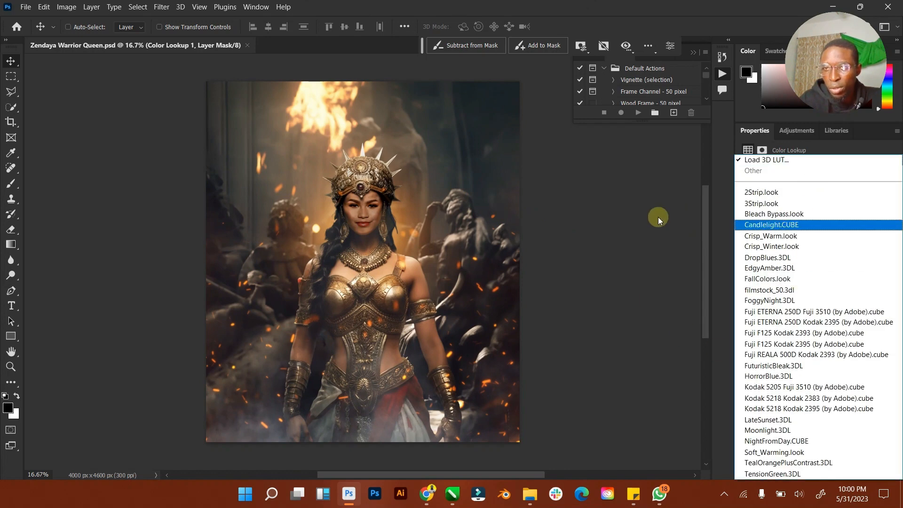
{"action": "left_click", "coordinate": [654, 221]}
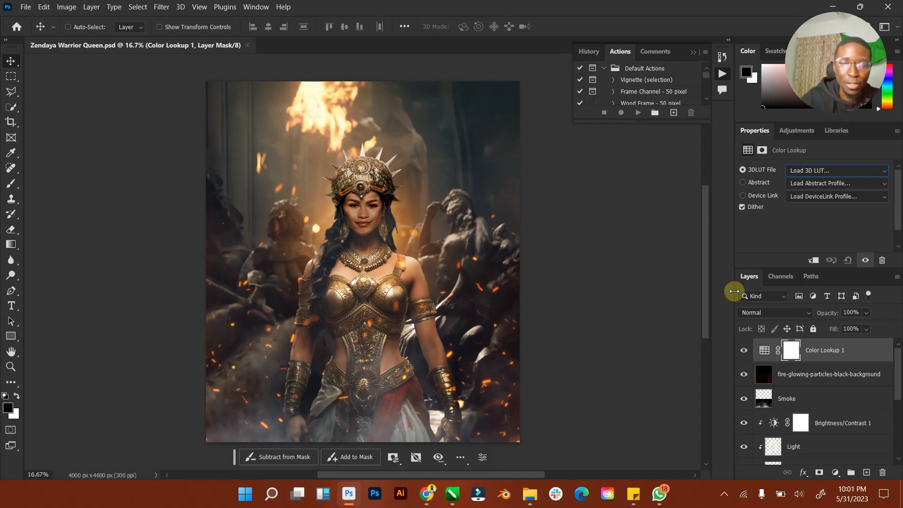
Step: Try the _Orange and Blue by editor belal 4.cube LUT, settle on _Orange and Teal by editor belal 2.cube, and compare with the adjustment hidden
{"action": "left_click", "coordinate": [825, 168]}
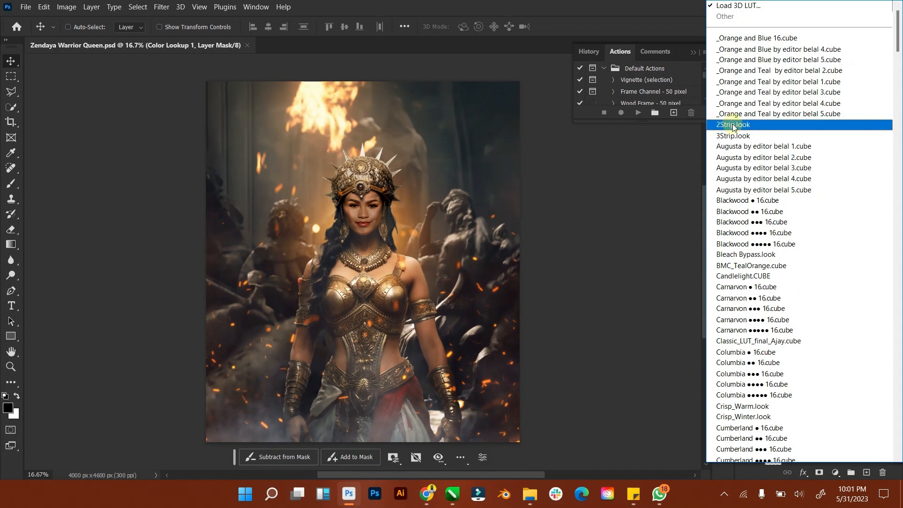
{"action": "left_click", "coordinate": [752, 54]}
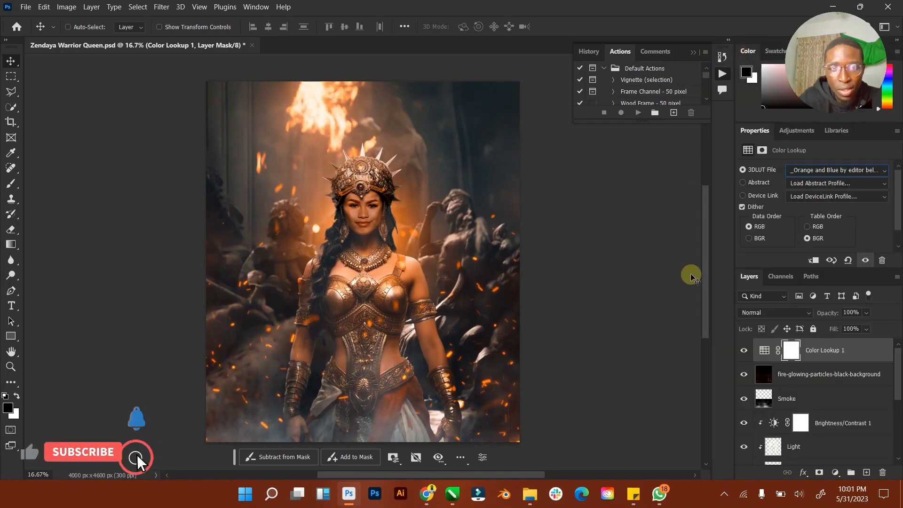
{"action": "left_click", "coordinate": [800, 172]}
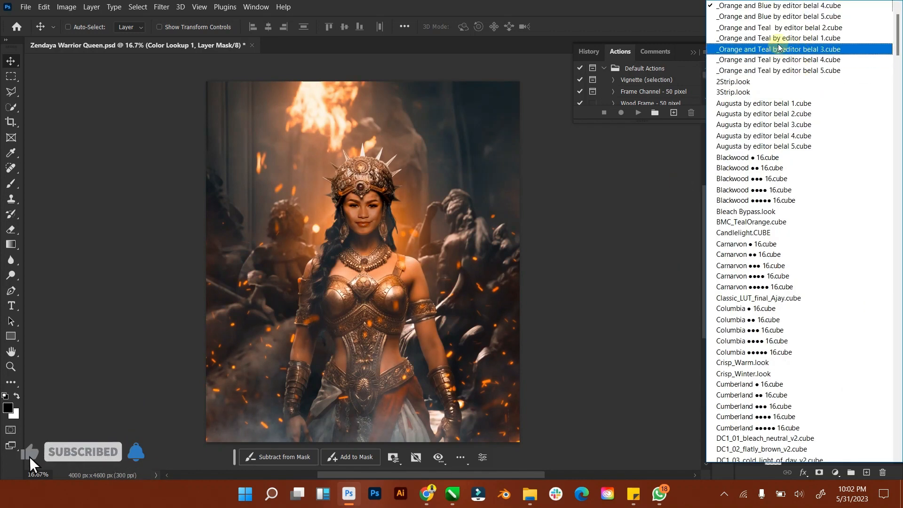
{"action": "left_click", "coordinate": [776, 28]}
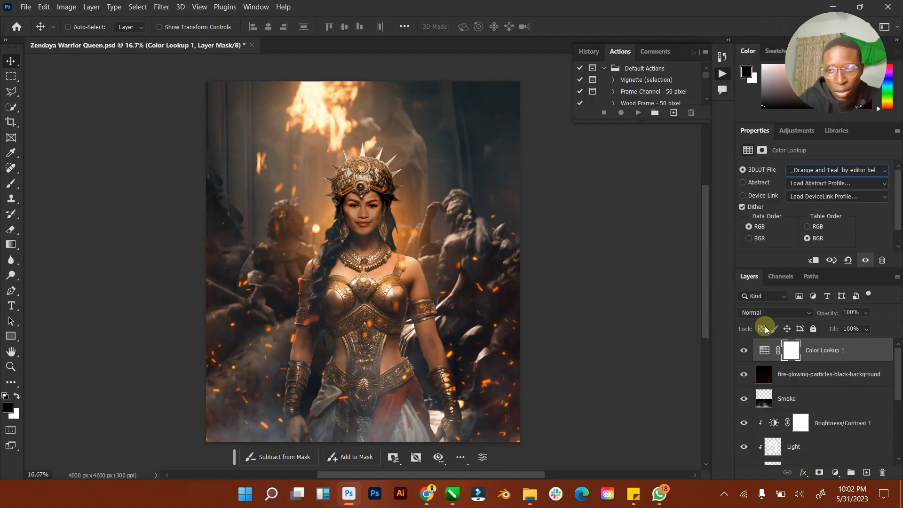
{"action": "left_click", "coordinate": [743, 351]}
{"action": "left_click", "coordinate": [744, 353]}
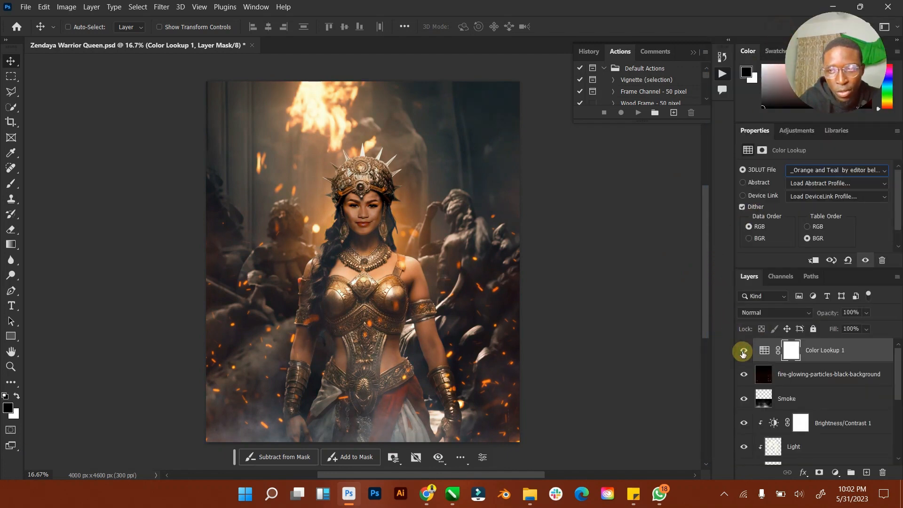
Step: Add a second Color Lookup adjustment layer using the Crisp_Winter.look 3D LUT
{"action": "left_click", "coordinate": [835, 472]}
{"action": "left_click", "coordinate": [837, 413]}
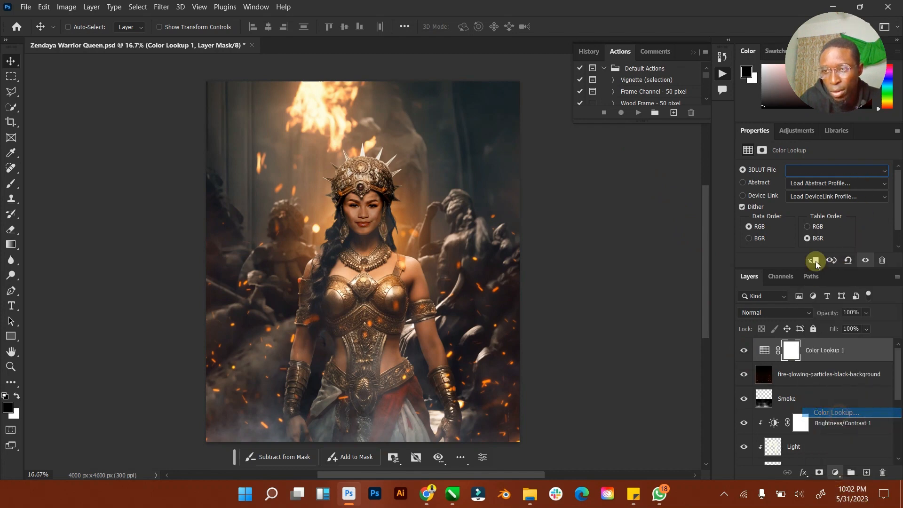
{"action": "left_click", "coordinate": [830, 170]}
{"action": "scroll", "coordinate": [734, 283], "scroll_direction": "down", "scroll_amount": 4}
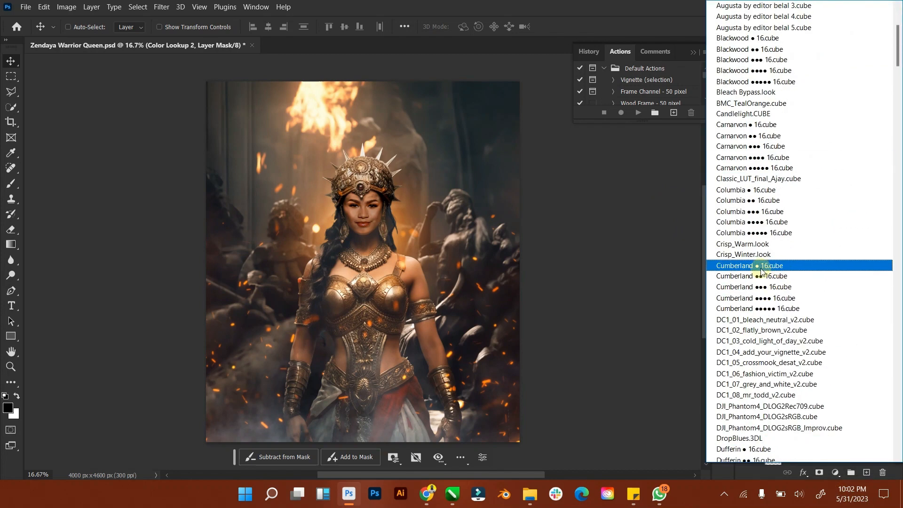
{"action": "left_click", "coordinate": [749, 191]}
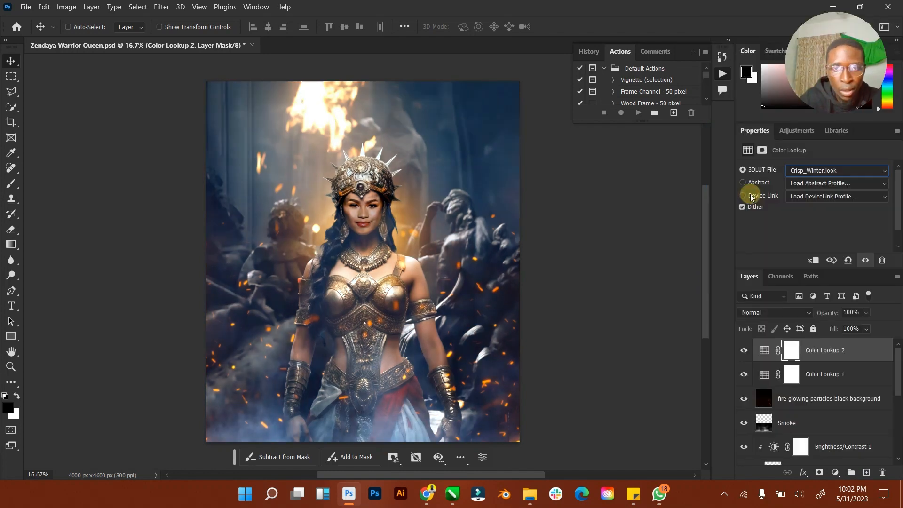
Step: Try the Color blend mode on the Crisp_Winter adjustment layer and compare the image with that layer hidden
{"action": "left_click", "coordinate": [796, 314]}
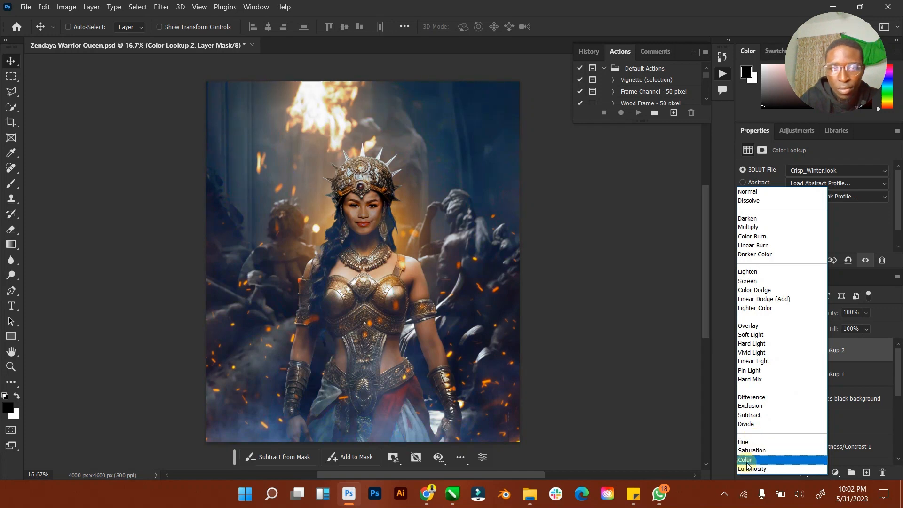
{"action": "left_click", "coordinate": [747, 461]}
{"action": "left_click", "coordinate": [739, 353]}
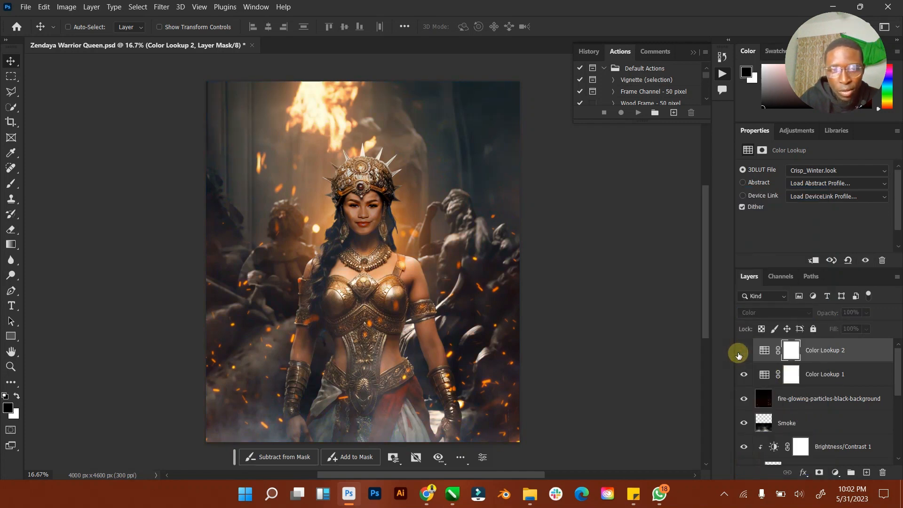
{"action": "left_click", "coordinate": [743, 352]}
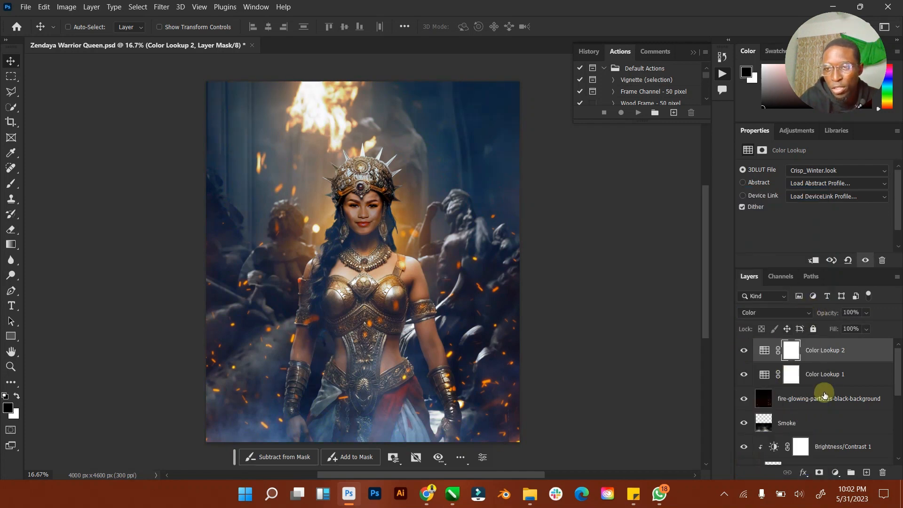
Step: Add a third Color Lookup adjustment layer using the FoggyNight.3DL 3D LUT
{"action": "left_click", "coordinate": [835, 473]}
{"action": "left_click", "coordinate": [832, 410]}
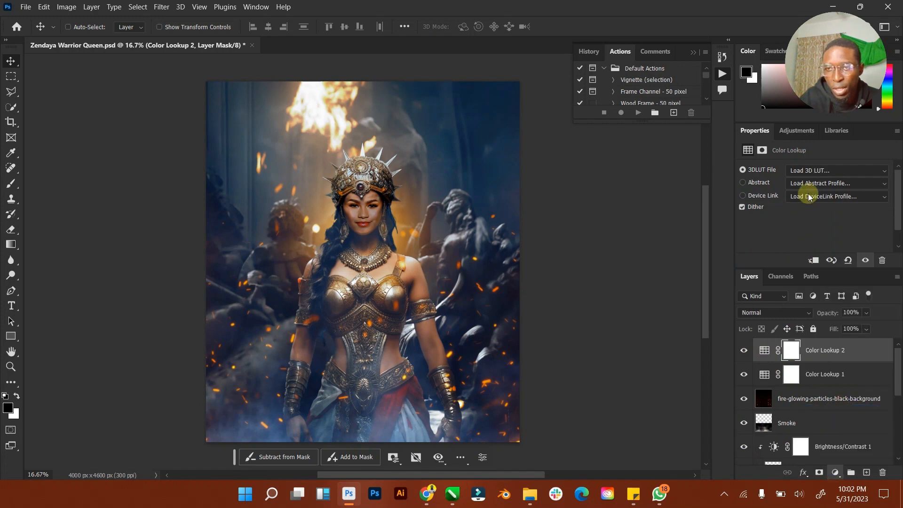
{"action": "left_click", "coordinate": [823, 171]}
{"action": "scroll", "coordinate": [761, 285], "scroll_direction": "down", "scroll_amount": 8}
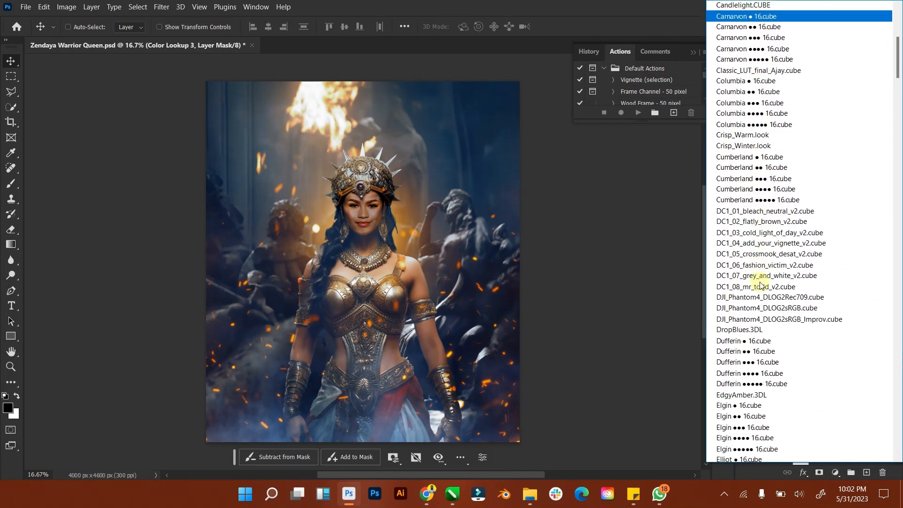
{"action": "scroll", "coordinate": [761, 285], "scroll_direction": "down", "scroll_amount": 1}
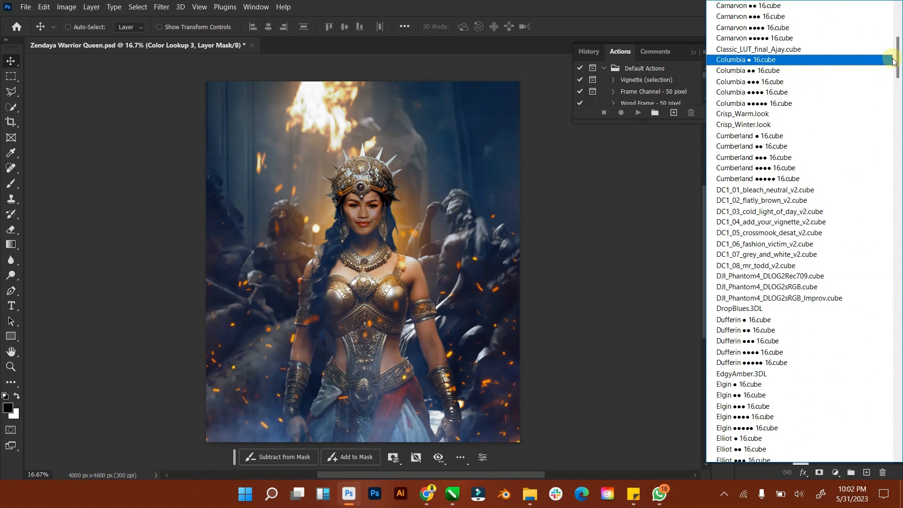
{"action": "left_click_drag", "start_coordinate": [899, 57], "coordinate": [899, 99]}
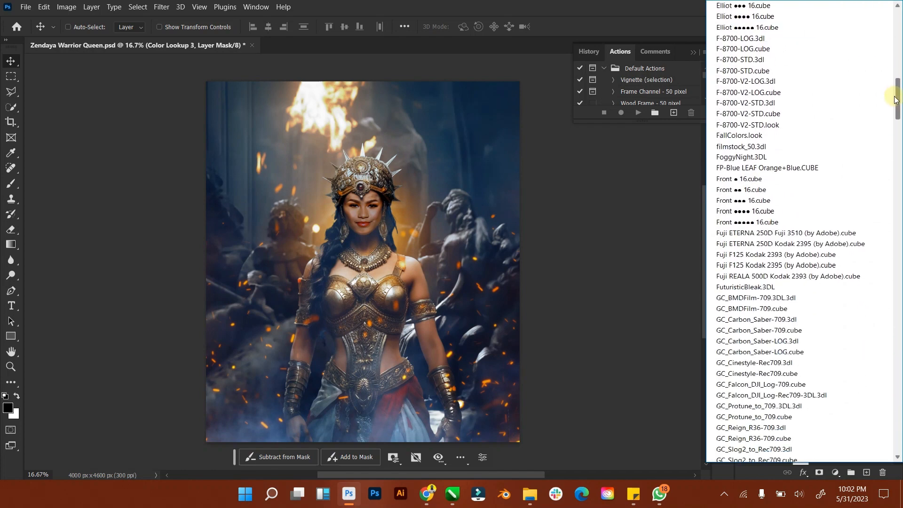
{"action": "left_click", "coordinate": [758, 158]}
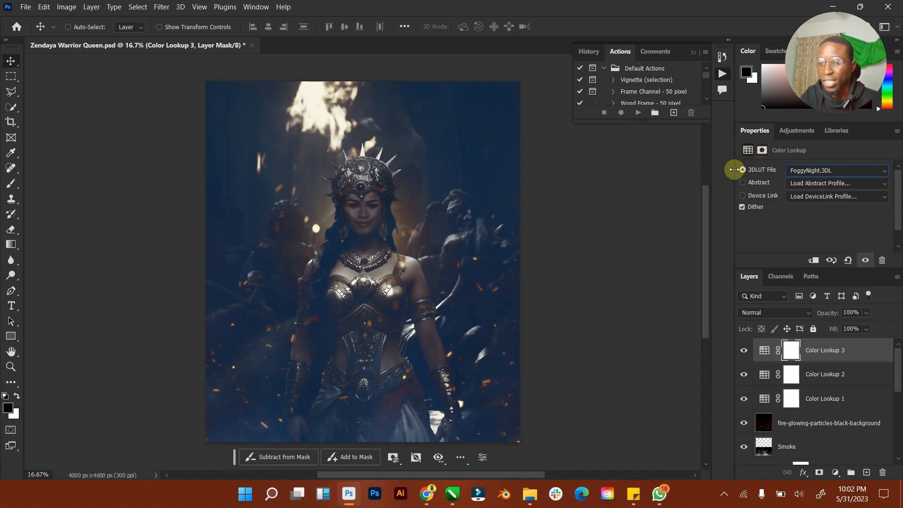
Step: Set the FoggyNight adjustment layer to Soft Light blending with 29% opacity and 51% fill
{"action": "left_click", "coordinate": [780, 318]}
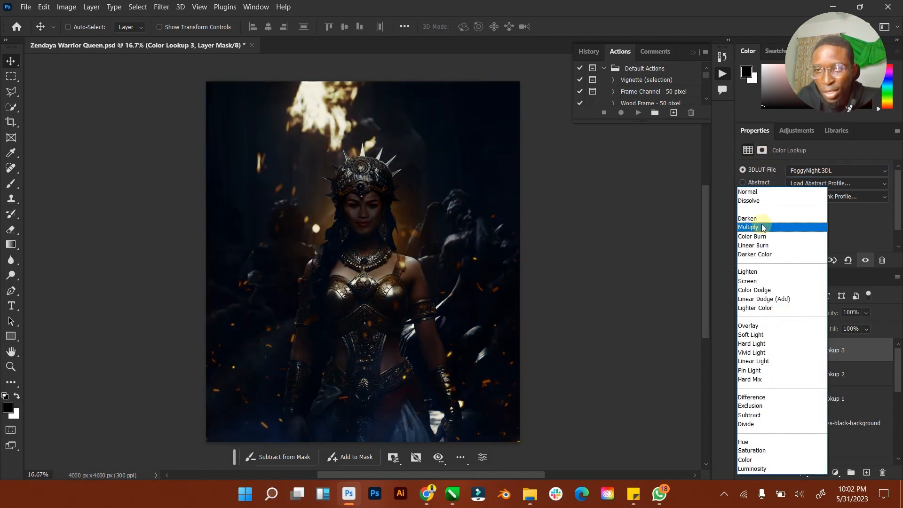
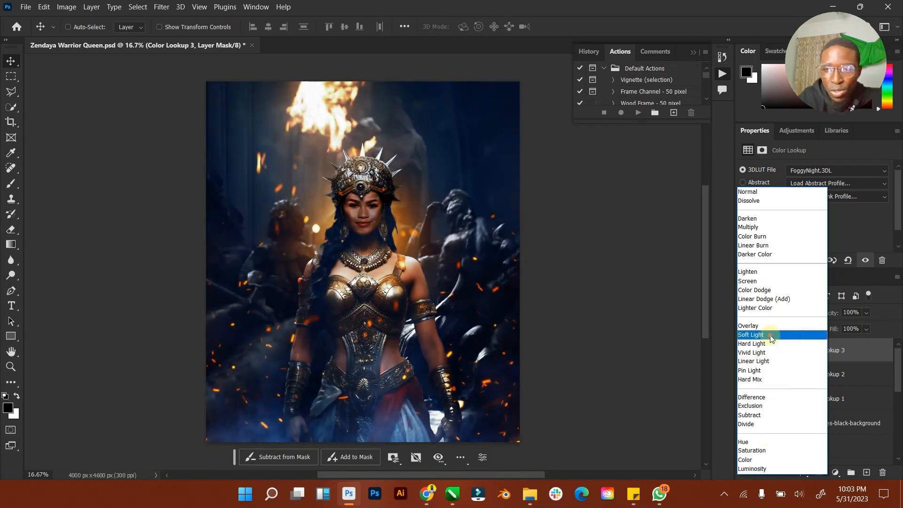
{"action": "left_click", "coordinate": [770, 334]}
{"action": "left_click", "coordinate": [868, 314]}
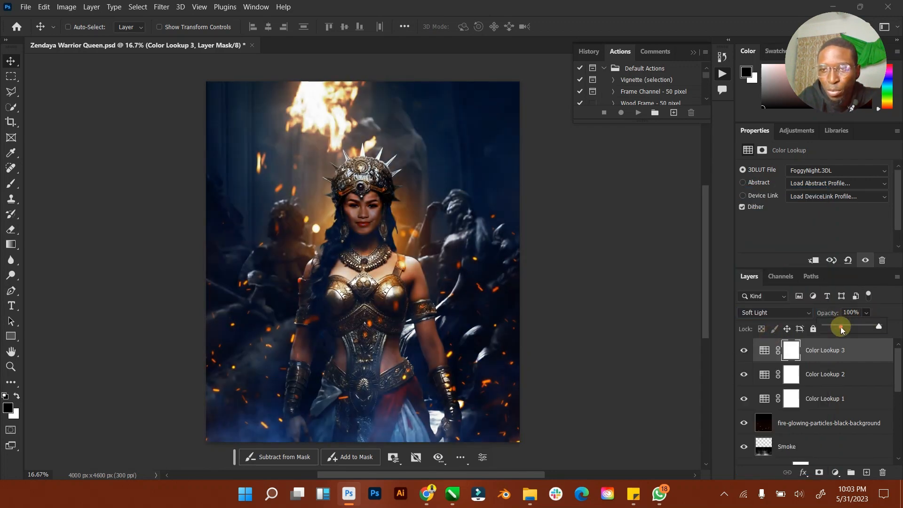
{"action": "left_click_drag", "start_coordinate": [879, 326], "coordinate": [840, 326]}
{"action": "left_click", "coordinate": [854, 352]}
{"action": "left_click", "coordinate": [867, 329]}
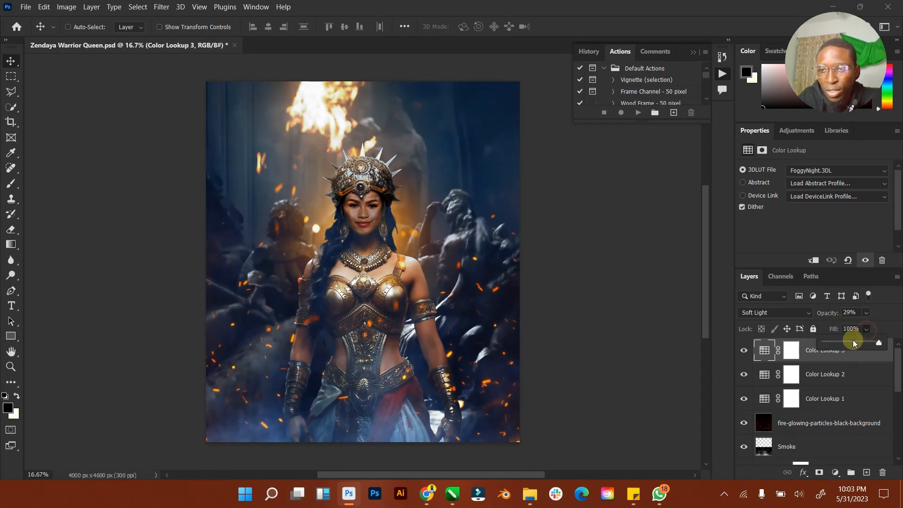
Step: Compare the image with Color Lookup 3 and Color Lookup 2 hidden in turn, and move Color Lookup 2 above Color Lookup 3
{"action": "left_click", "coordinate": [745, 350]}
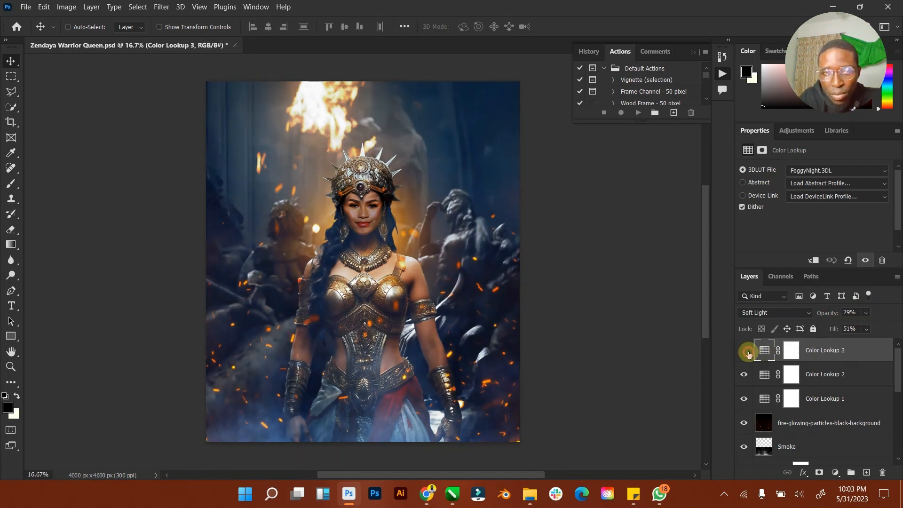
{"action": "left_click", "coordinate": [745, 351]}
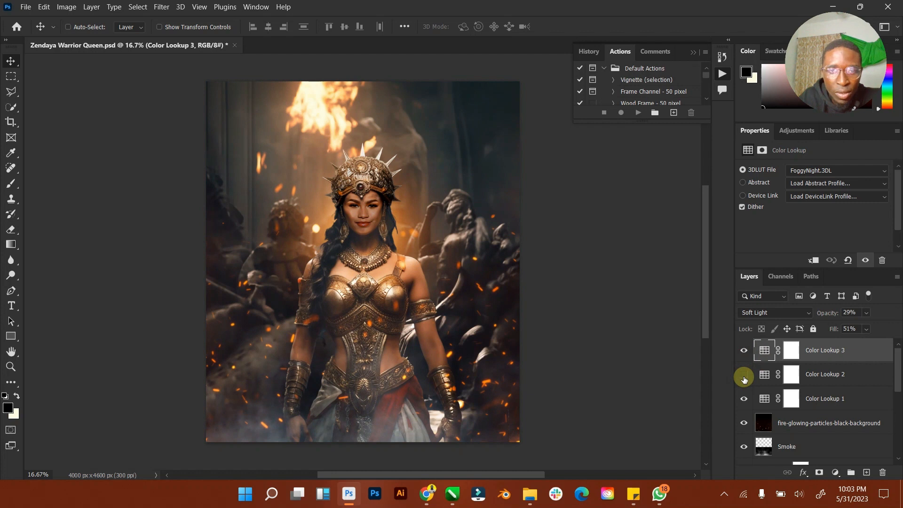
{"action": "left_click", "coordinate": [818, 378]}
{"action": "left_click", "coordinate": [744, 376]}
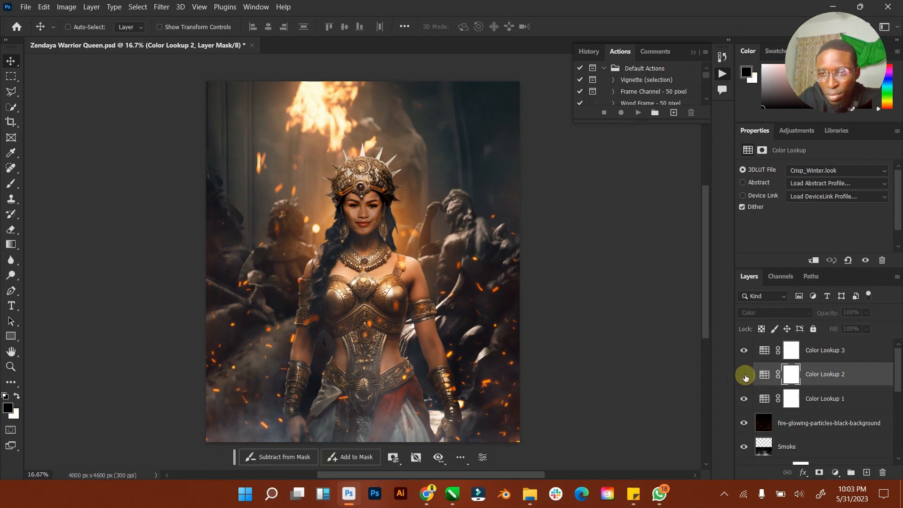
{"action": "left_click_drag", "start_coordinate": [835, 374], "coordinate": [827, 348]}
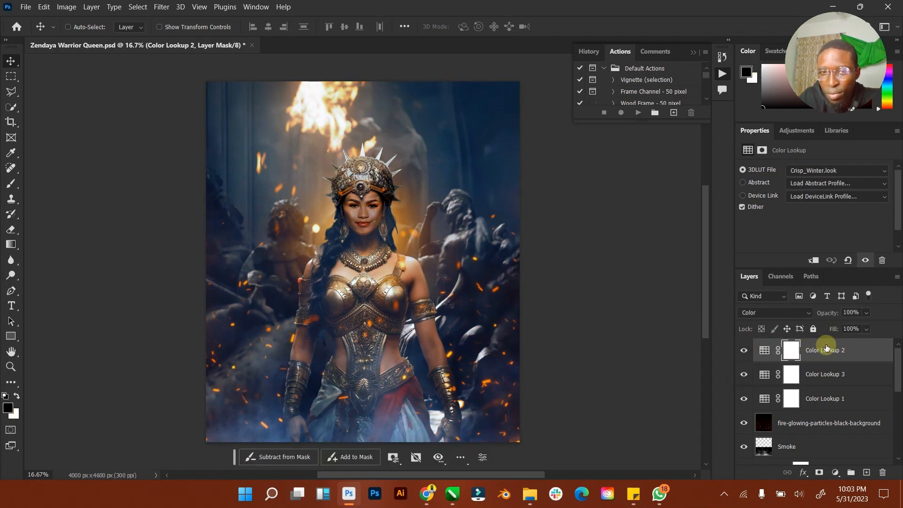
Step: Set the Color Lookup 2 layer to Lighten blending with 60% opacity and 88% fill
{"action": "left_click", "coordinate": [793, 318]}
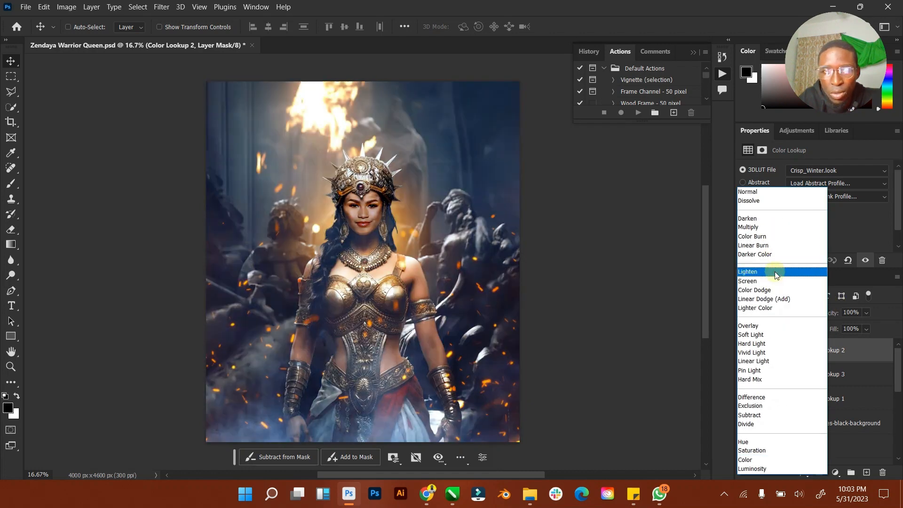
{"action": "left_click", "coordinate": [776, 273]}
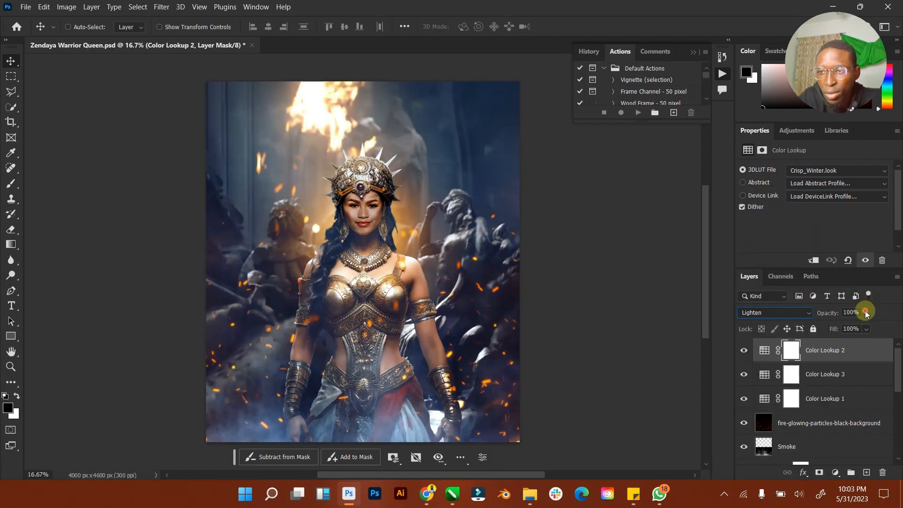
{"action": "left_click_drag", "start_coordinate": [858, 328], "coordinate": [856, 327]}
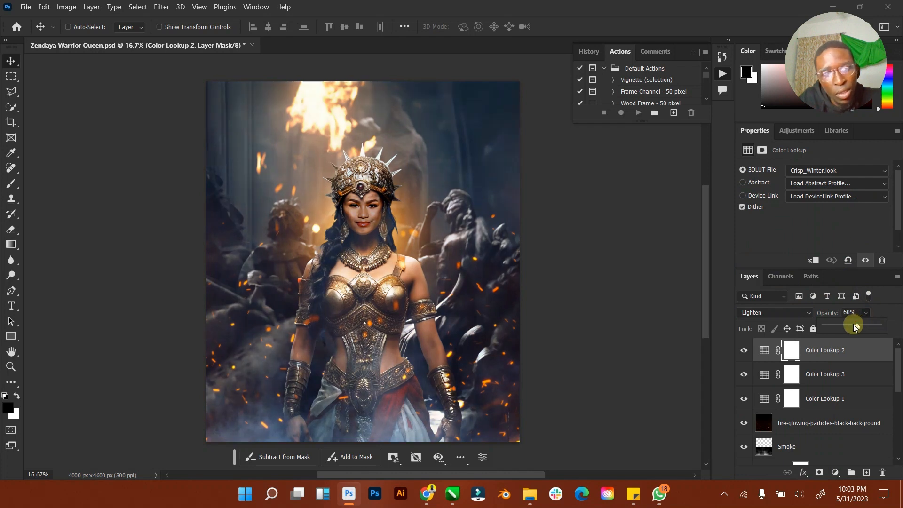
{"action": "left_click", "coordinate": [863, 348]}
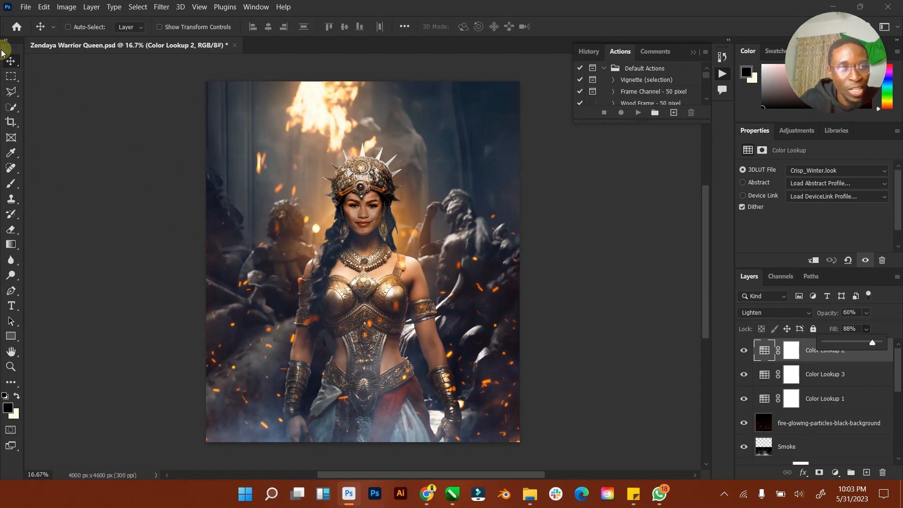
{"action": "left_click", "coordinate": [14, 367]}
{"action": "left_click_drag", "start_coordinate": [438, 212], "coordinate": [416, 218]}
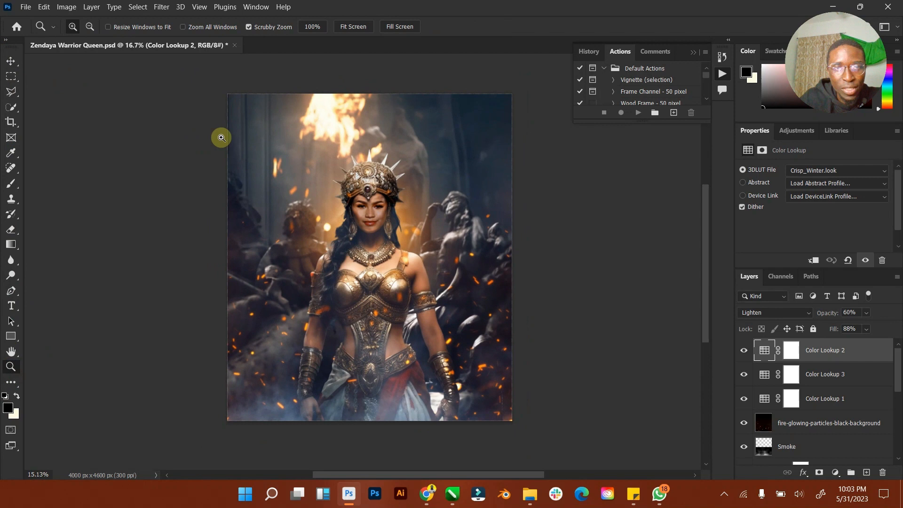
Step: Create a new layer above Color Lookup 2 and name it SHade
{"action": "left_click", "coordinate": [10, 61]}
{"action": "left_click", "coordinate": [867, 472]}
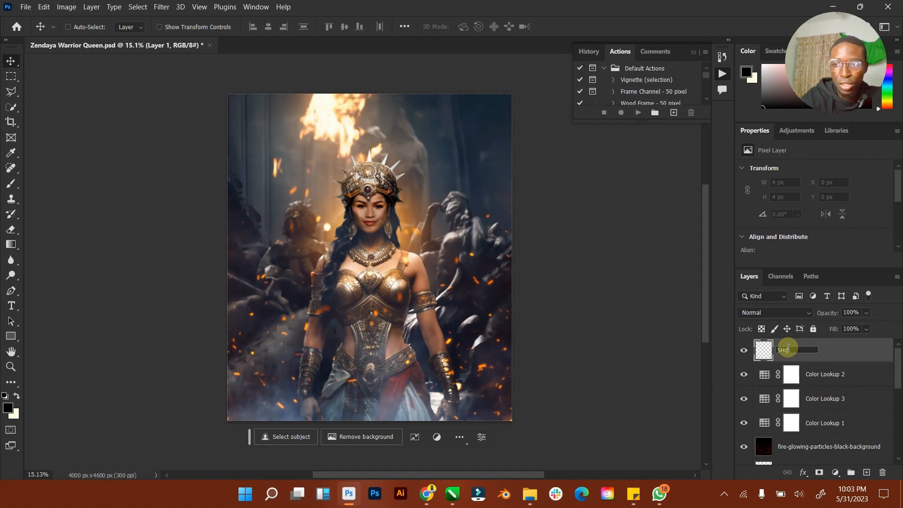
{"action": "key", "text": "Return"}
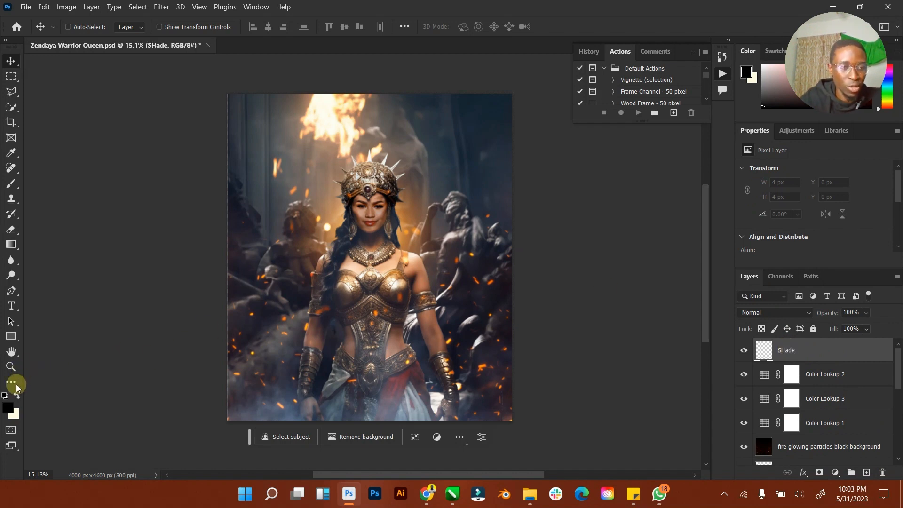
Step: Paint black along the bottom of the image on the SHade layer with a 2600 px soft brush at 42% opacity
{"action": "left_click", "coordinate": [11, 183]}
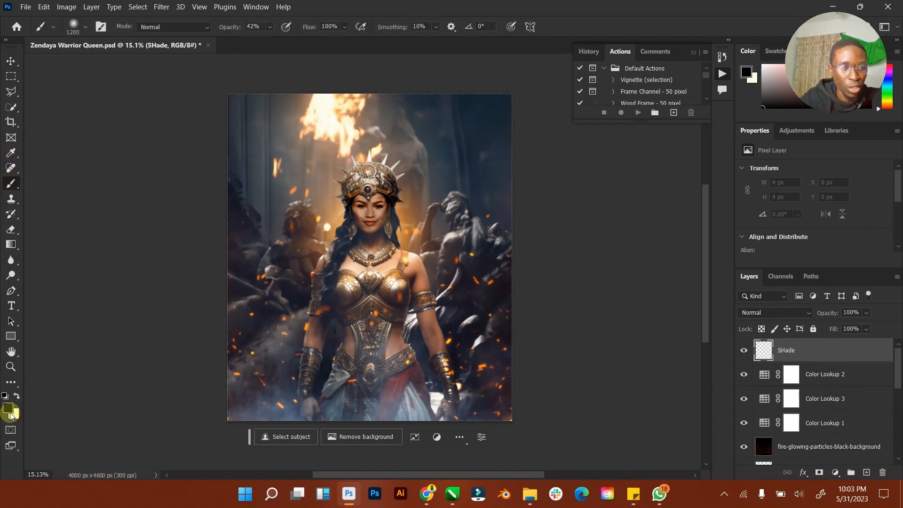
{"action": "scroll", "coordinate": [426, 204], "scroll_direction": "down", "scroll_amount": 2}
{"action": "key", "text": "bracketright"}
{"action": "key", "text": "bracketright"}
{"action": "key", "text": "bracketright"}
{"action": "key", "text": "bracketright"}
{"action": "key", "text": "bracketright"}
{"action": "key", "text": "bracketright"}
{"action": "key", "text": "bracketright"}
{"action": "key", "text": "bracketright"}
{"action": "key", "text": "bracketright"}
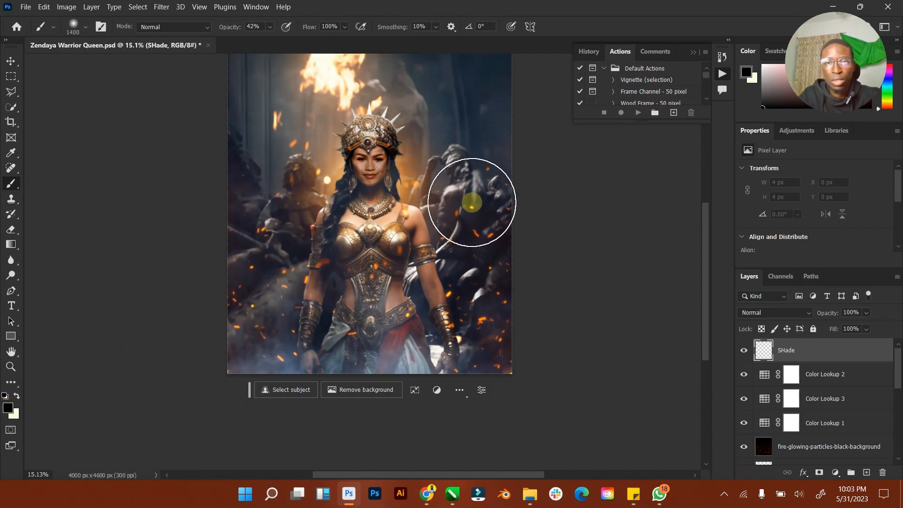
{"action": "scroll", "coordinate": [472, 202], "scroll_direction": "up", "scroll_amount": 2}
{"action": "key", "text": "bracketright"}
{"action": "key", "text": "bracketright"}
{"action": "key", "text": "bracketright"}
{"action": "key", "text": "bracketright"}
{"action": "key", "text": "bracketright"}
{"action": "scroll", "coordinate": [551, 288], "scroll_direction": "down", "scroll_amount": 2}
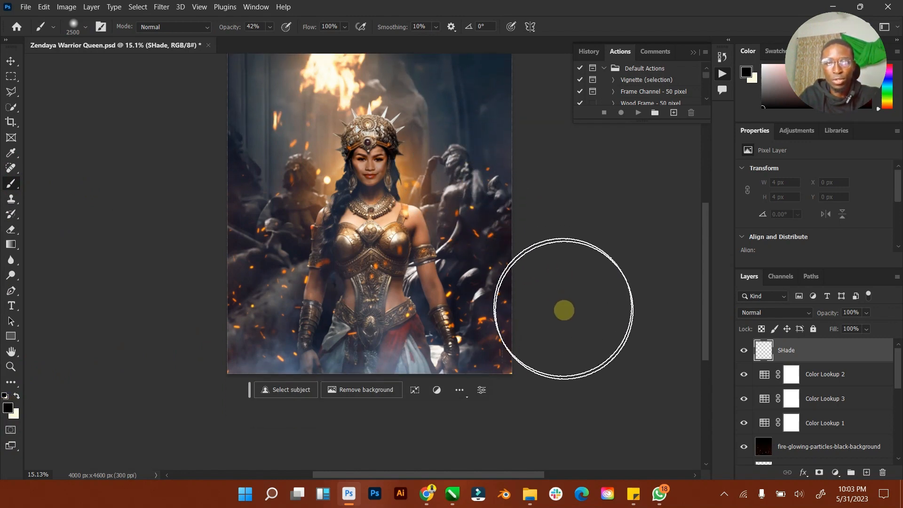
{"action": "mouse_move", "coordinate": [436, 417]}
{"action": "left_mouse_down"}
{"action": "mouse_move", "coordinate": [276, 416]}
{"action": "mouse_move", "coordinate": [165, 389]}
{"action": "left_mouse_up"}
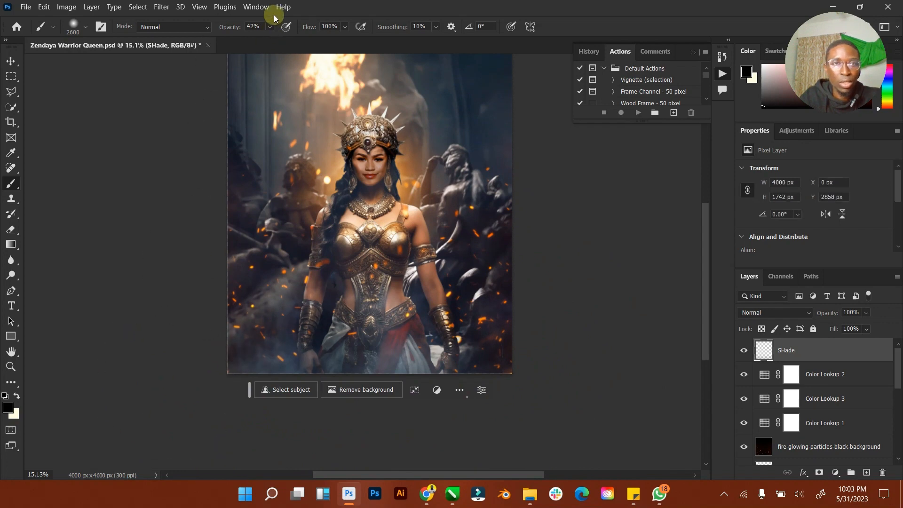
Step: Raise the brush opacity to 100% and darken the bottom and side edges of the image with broad black strokes
{"action": "left_click", "coordinate": [270, 27]}
{"action": "left_click_drag", "start_coordinate": [274, 42], "coordinate": [407, 85]}
{"action": "mouse_move", "coordinate": [560, 327]}
{"action": "left_mouse_down"}
{"action": "mouse_move", "coordinate": [551, 357]}
{"action": "mouse_move", "coordinate": [417, 423]}
{"action": "mouse_move", "coordinate": [255, 413]}
{"action": "mouse_move", "coordinate": [110, 370]}
{"action": "left_mouse_up"}
{"action": "left_click_drag", "start_coordinate": [193, 214], "coordinate": [196, 406]}
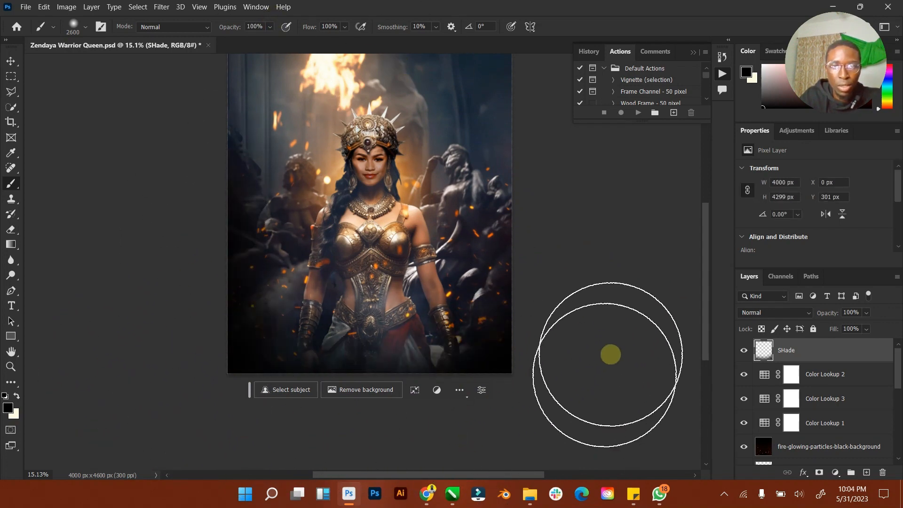
{"action": "mouse_move", "coordinate": [557, 232]}
{"action": "left_mouse_down"}
{"action": "mouse_move", "coordinate": [549, 440]}
{"action": "mouse_move", "coordinate": [410, 425]}
{"action": "mouse_move", "coordinate": [119, 419]}
{"action": "left_mouse_up"}
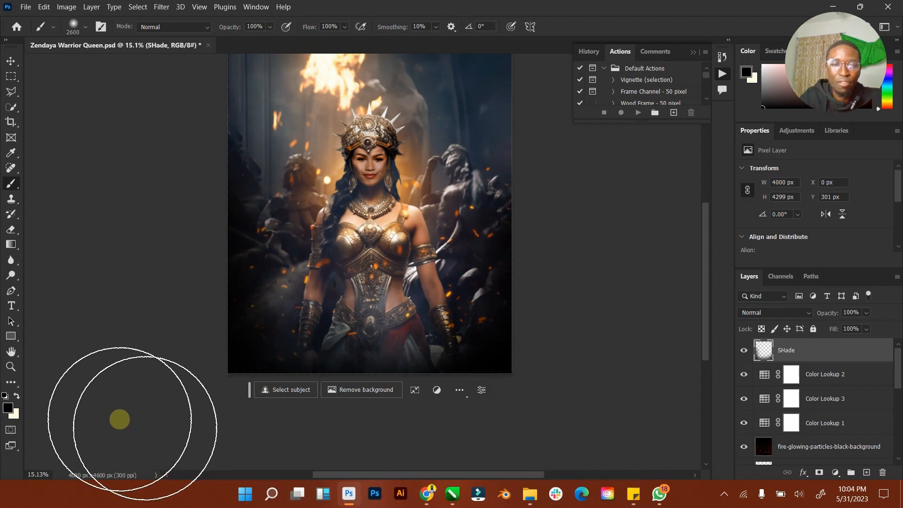
Step: Scale the SHade layer up from its centre to about 121% so the dark edges extend past the canvas
{"action": "left_click", "coordinate": [10, 61]}
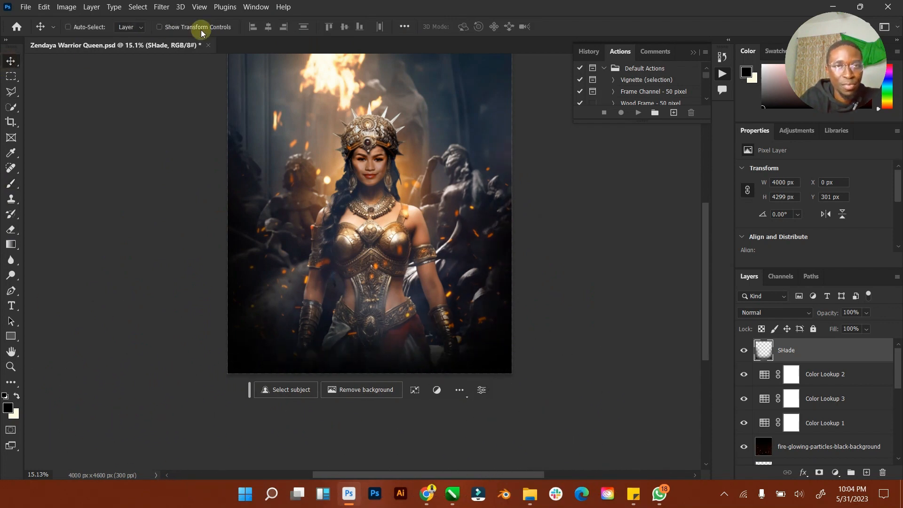
{"action": "left_click", "coordinate": [212, 30]}
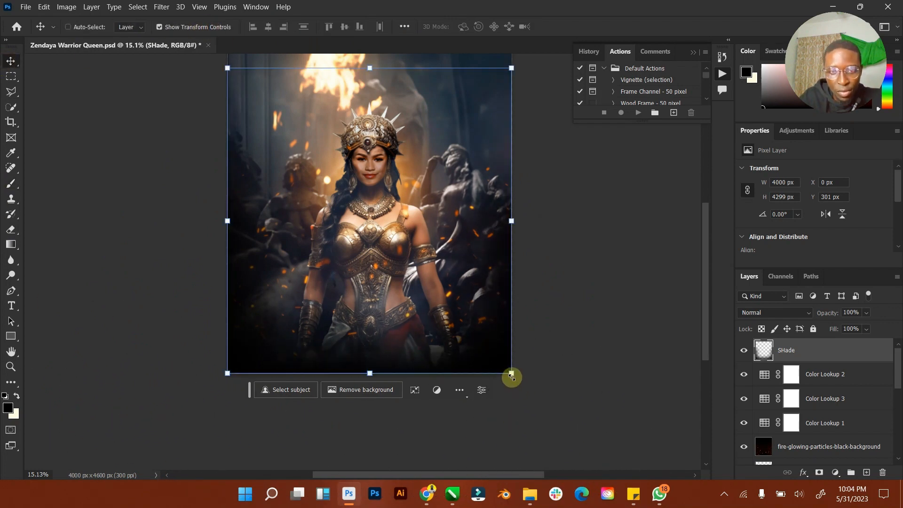
{"action": "left_click_drag", "start_coordinate": [516, 379], "coordinate": [542, 406]}
{"action": "left_click", "coordinate": [583, 26]}
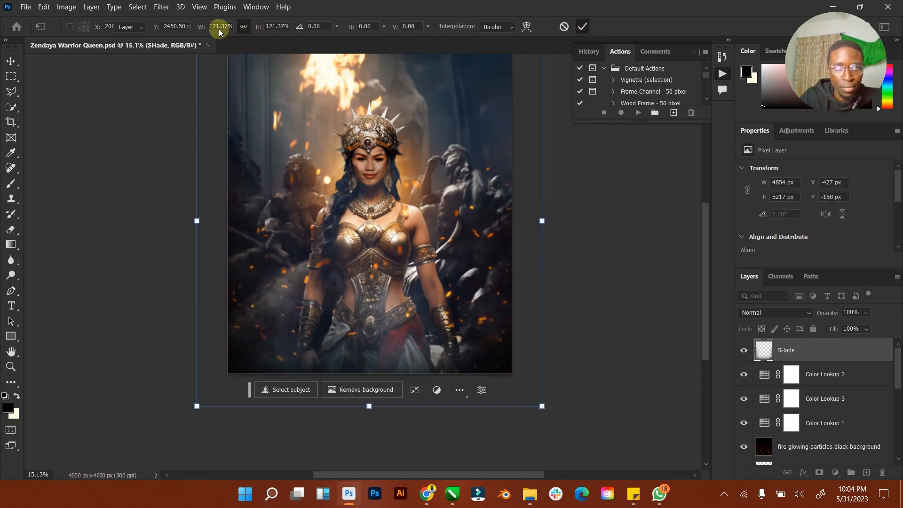
Step: Set the SHade layer to 68% opacity and 79% fill, and compare the image with it hidden and shown
{"action": "double_click", "coordinate": [11, 352]}
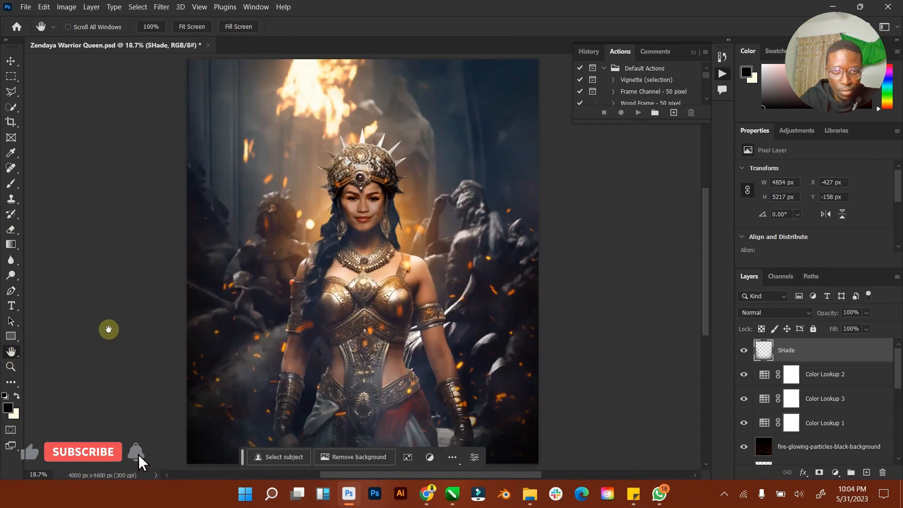
{"action": "left_click", "coordinate": [11, 61]}
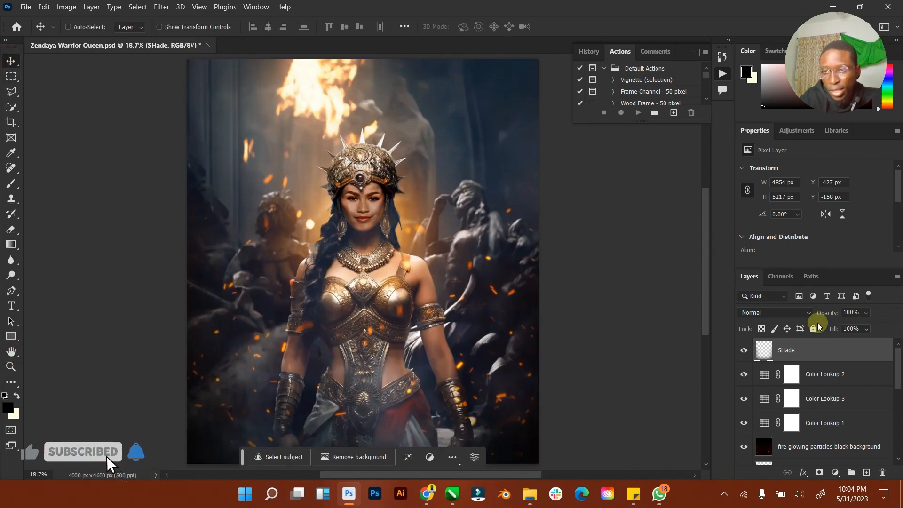
{"action": "left_click_drag", "start_coordinate": [867, 314], "coordinate": [869, 344]}
{"action": "left_click", "coordinate": [867, 328]}
{"action": "left_click", "coordinate": [745, 352]}
{"action": "left_click", "coordinate": [747, 353]}
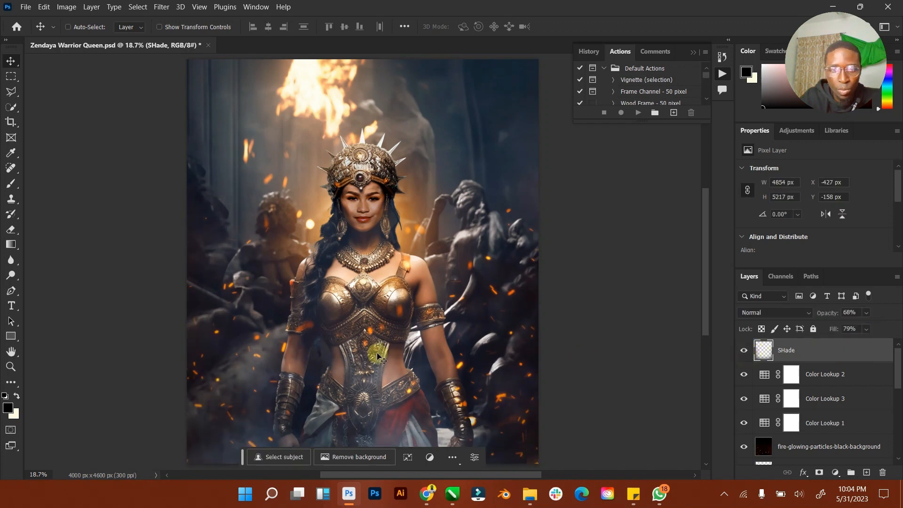
Step: Move the contextual task bar above the artwork and save the document
{"action": "left_click", "coordinate": [10, 367]}
{"action": "left_click_drag", "start_coordinate": [365, 292], "coordinate": [359, 292]}
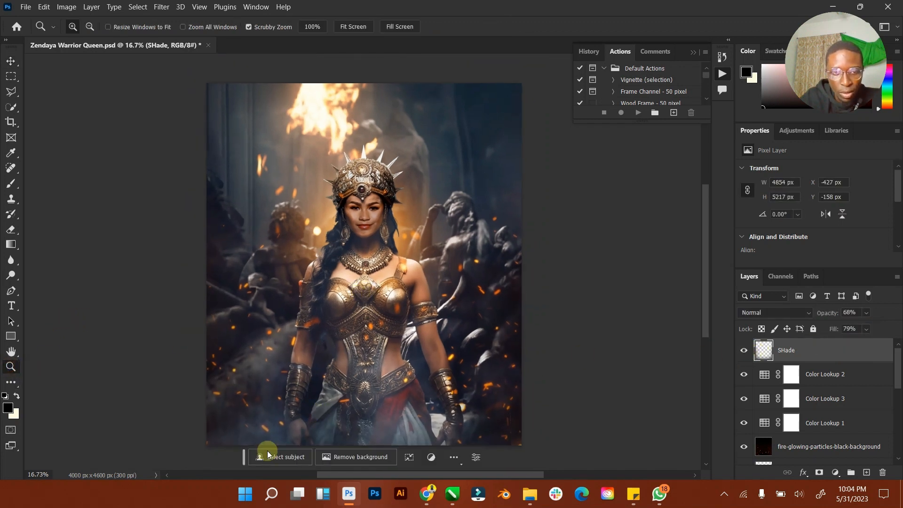
{"action": "left_click_drag", "start_coordinate": [244, 456], "coordinate": [310, 59]}
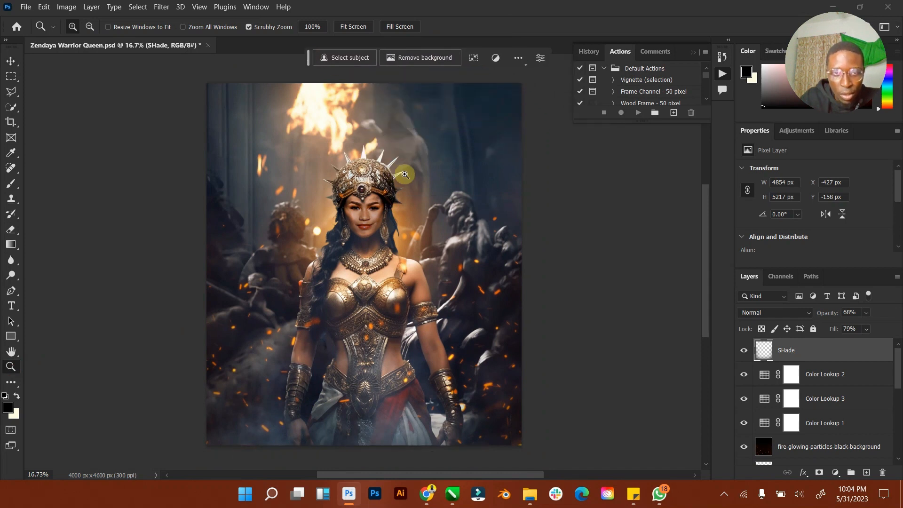
{"action": "left_click", "coordinate": [10, 62]}
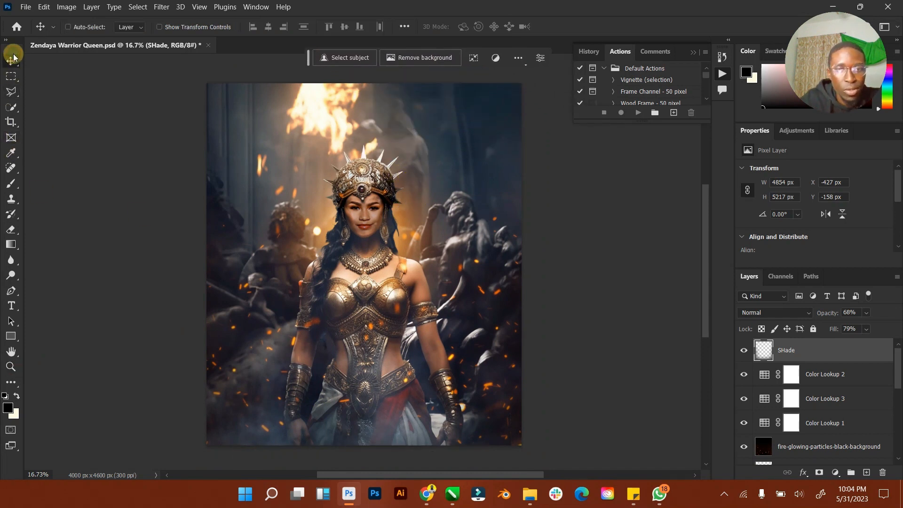
{"action": "key", "text": "ctrl+s"}
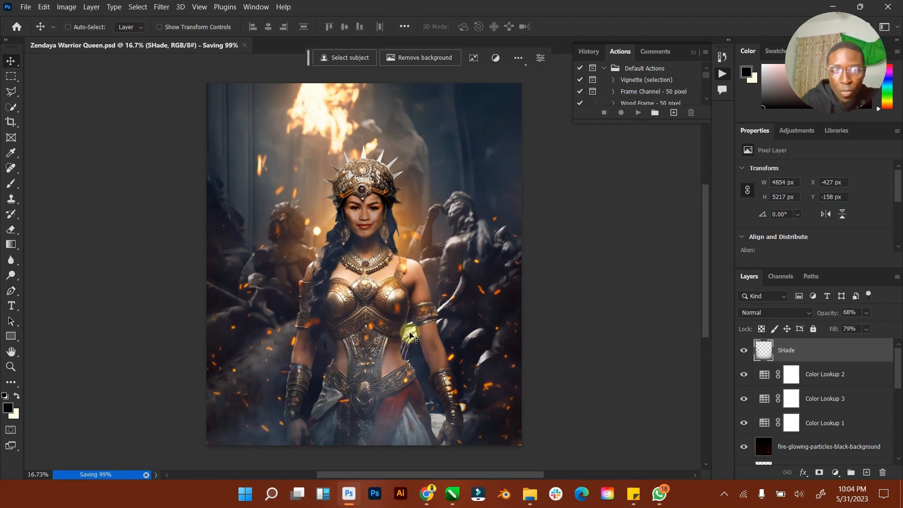
Step: Add a text layer reading "WARRIOR QUEEN" near the top of the image, above the crown
{"action": "left_click", "coordinate": [16, 396]}
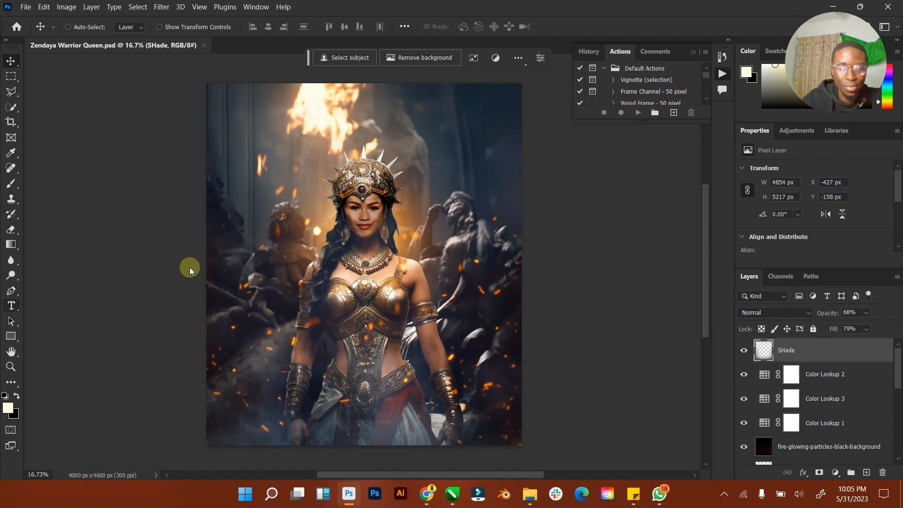
{"action": "key", "text": "t"}
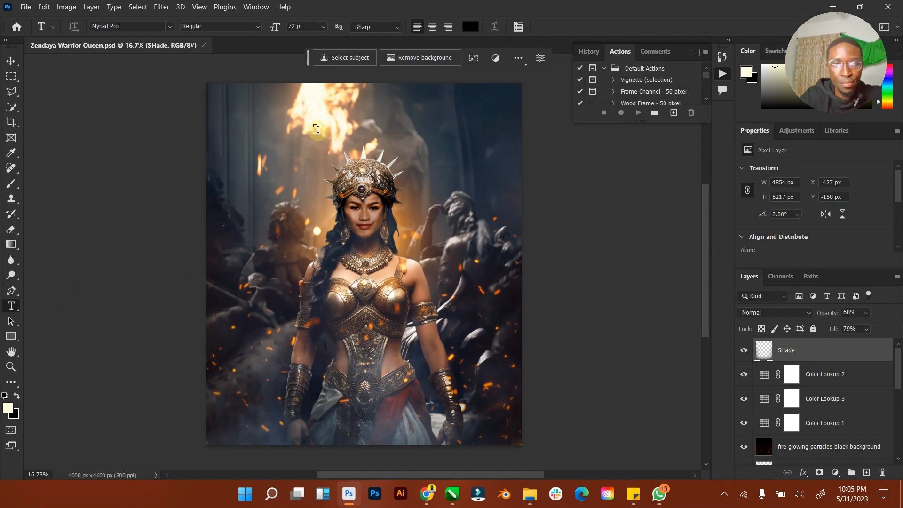
{"action": "left_click", "coordinate": [325, 137]}
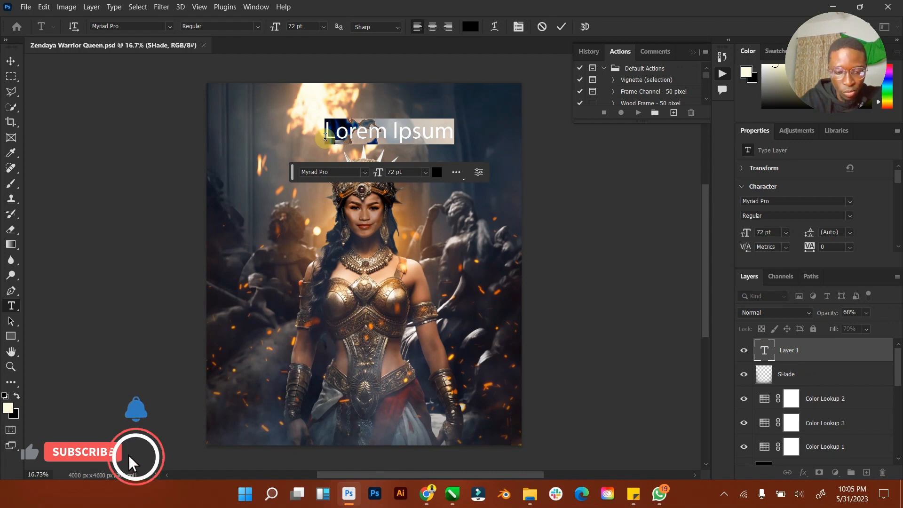
{"action": "left_click", "coordinate": [325, 137]}
{"action": "type", "text": "WARRIE"}
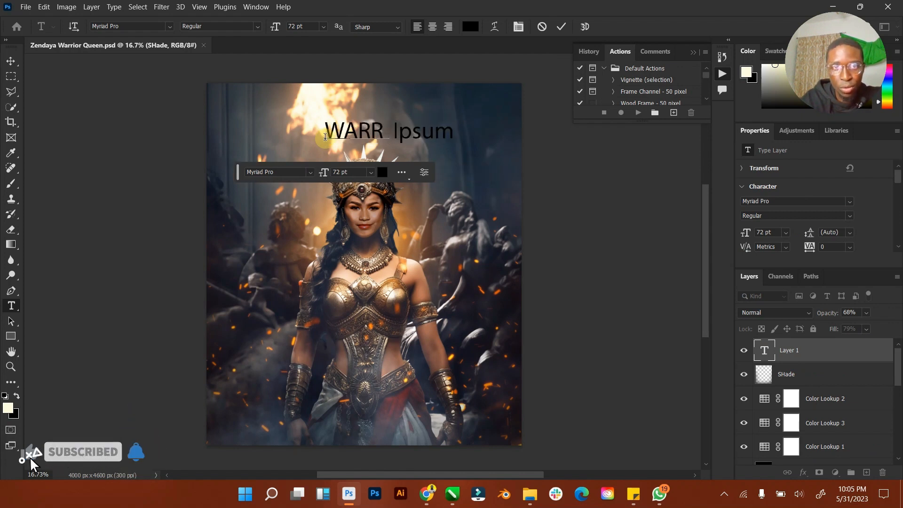
{"action": "key", "text": "BackSpace"}
{"action": "type", "text": "OR"}
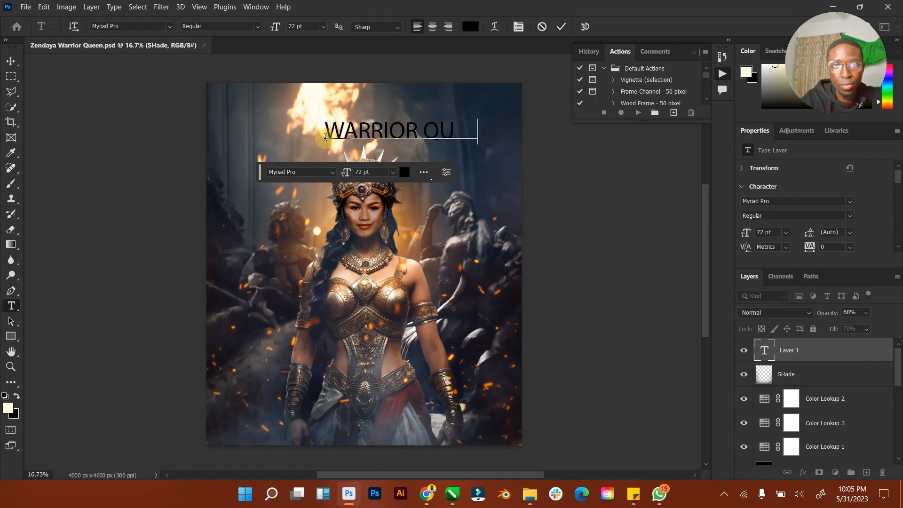
Step: Set the title in the An Unfortunate Event DeWarped font and centre it horizontally above the crown
{"action": "key", "text": "ctrl+a"}
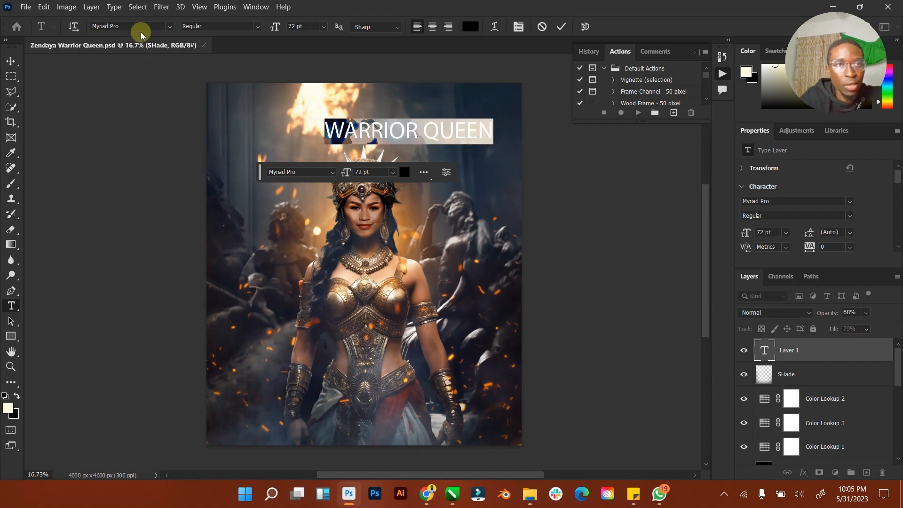
{"action": "left_click", "coordinate": [142, 27]}
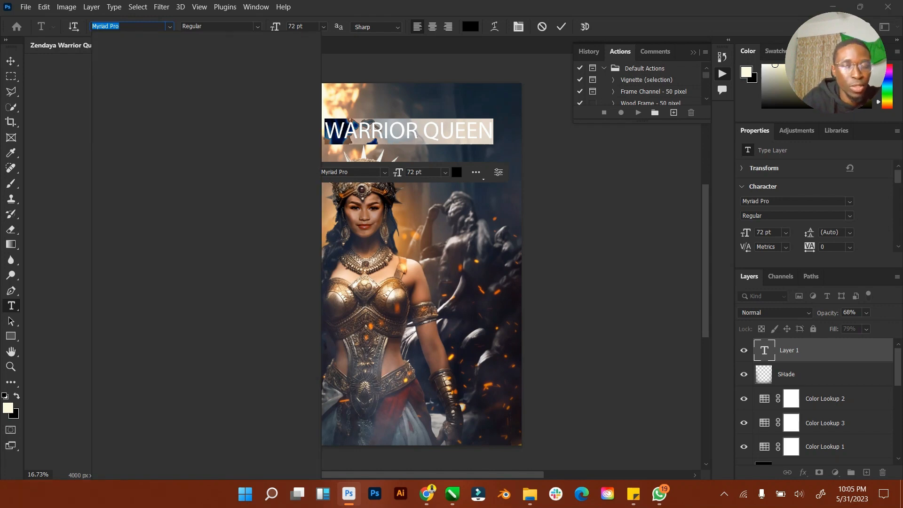
{"action": "type", "text": "AN UN"}
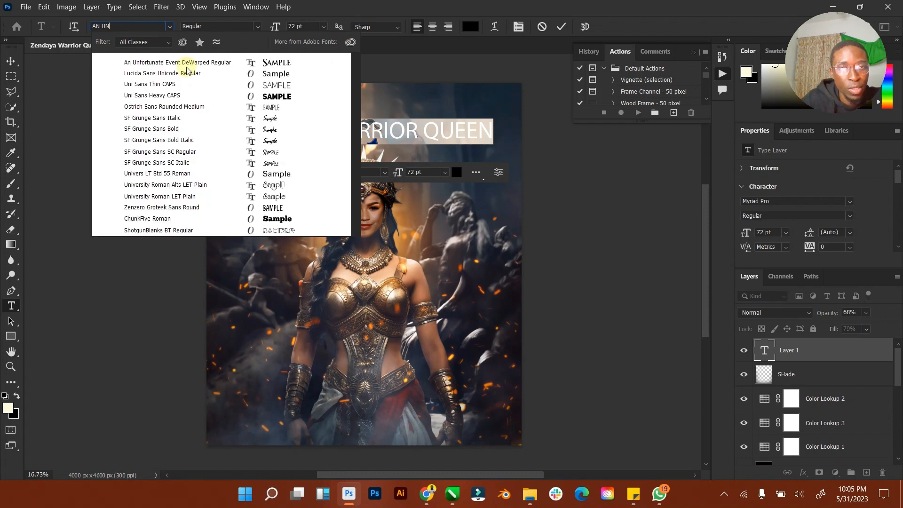
{"action": "left_click", "coordinate": [196, 63]}
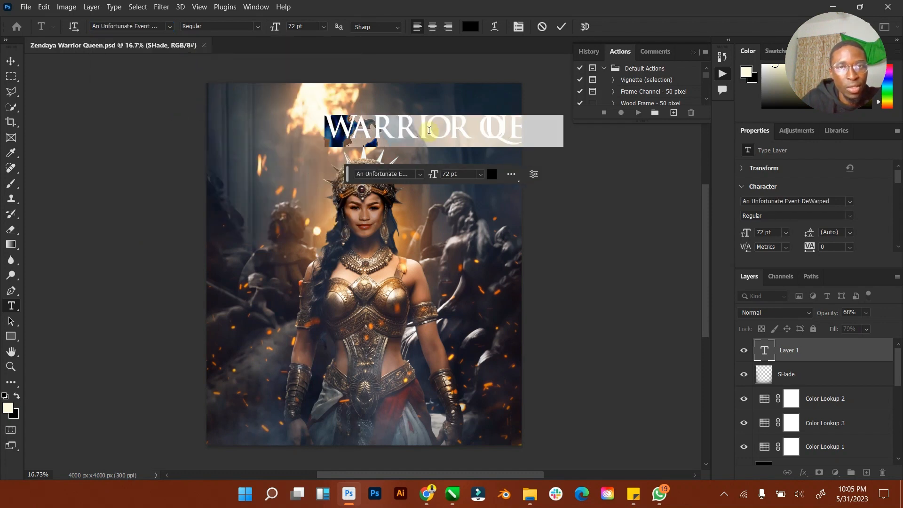
{"action": "left_click", "coordinate": [5, 58]}
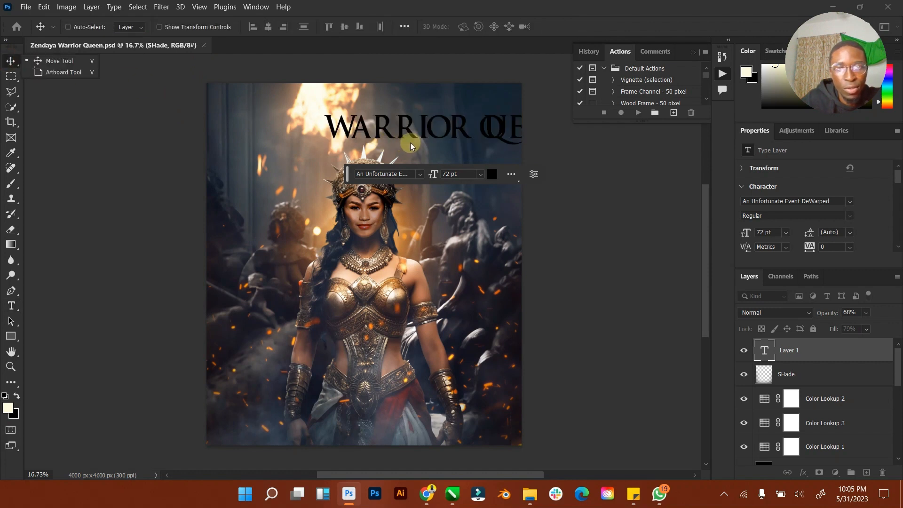
{"action": "left_click_drag", "start_coordinate": [410, 143], "coordinate": [343, 143]}
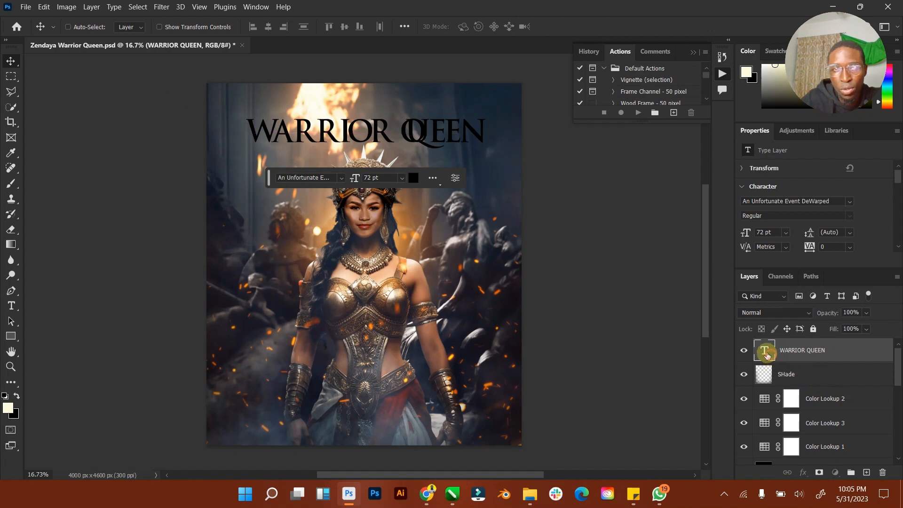
Step: Insert a space between the Q and U of QUEEN and set the whole title's tracking to -60
{"action": "double_click", "coordinate": [407, 131]}
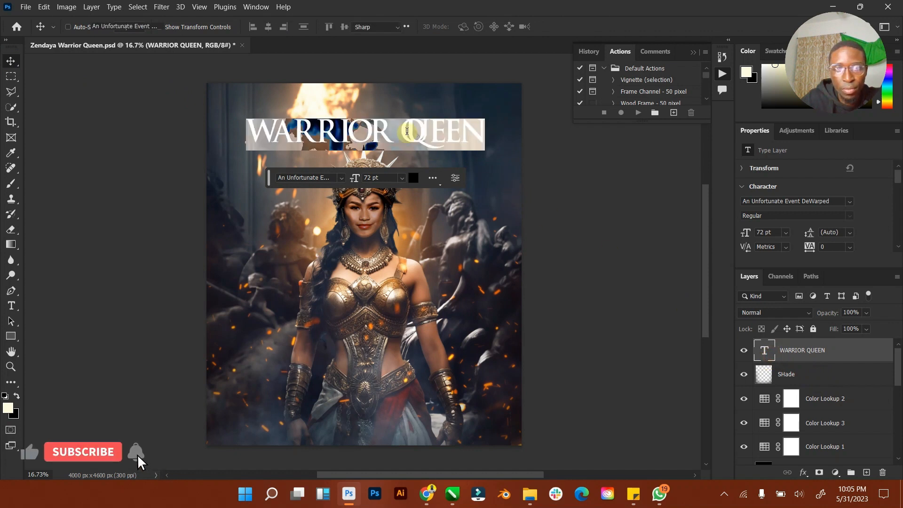
{"action": "left_click", "coordinate": [415, 131]}
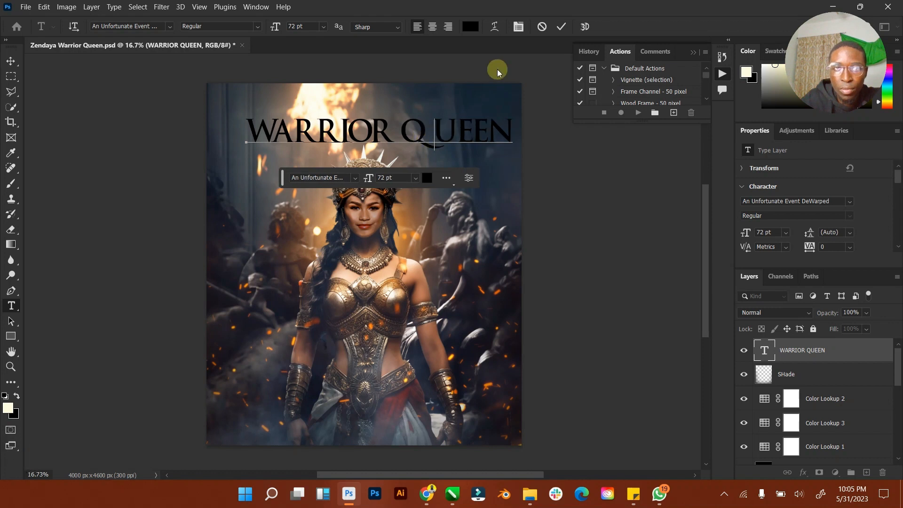
{"action": "key", "text": "ctrl+a"}
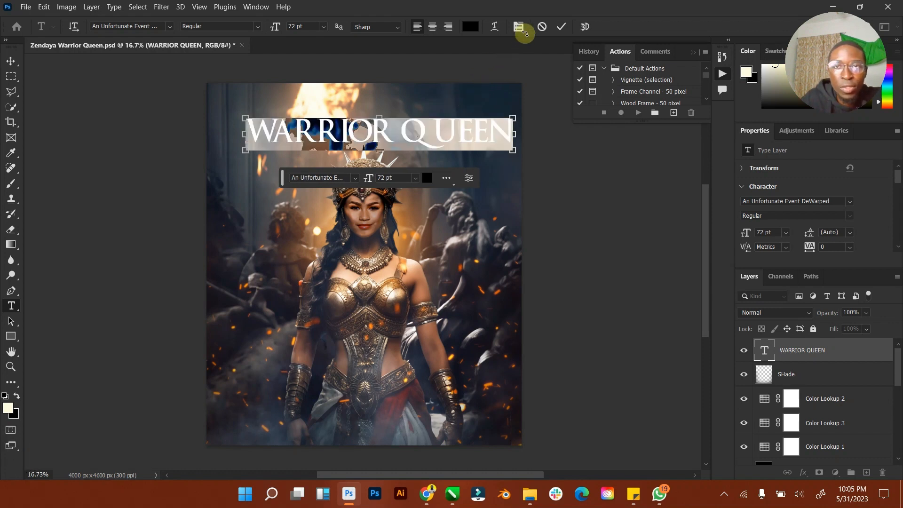
{"action": "left_click", "coordinate": [522, 30]}
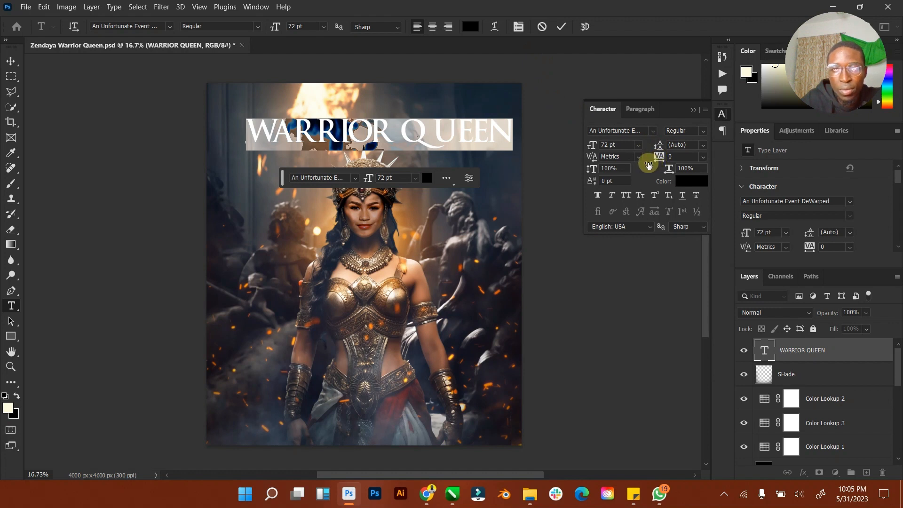
{"action": "left_click_drag", "start_coordinate": [654, 163], "coordinate": [670, 160]}
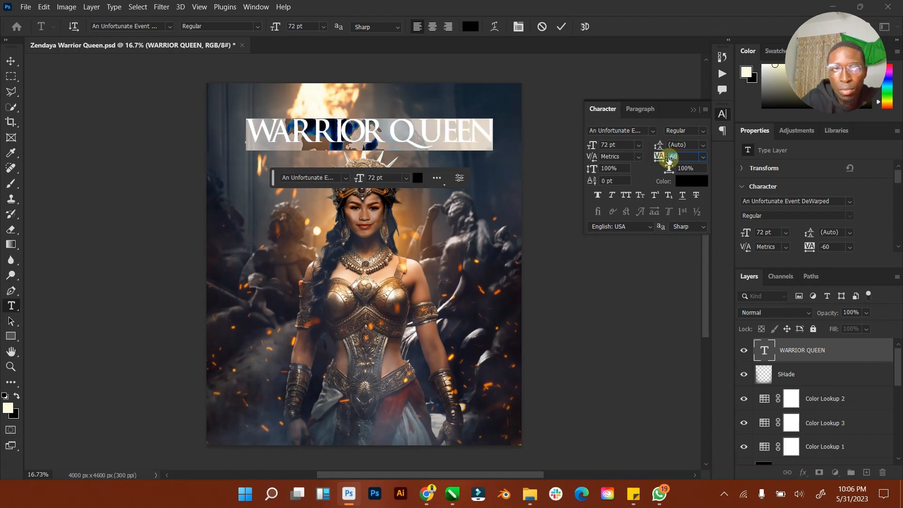
{"action": "left_click", "coordinate": [694, 111]}
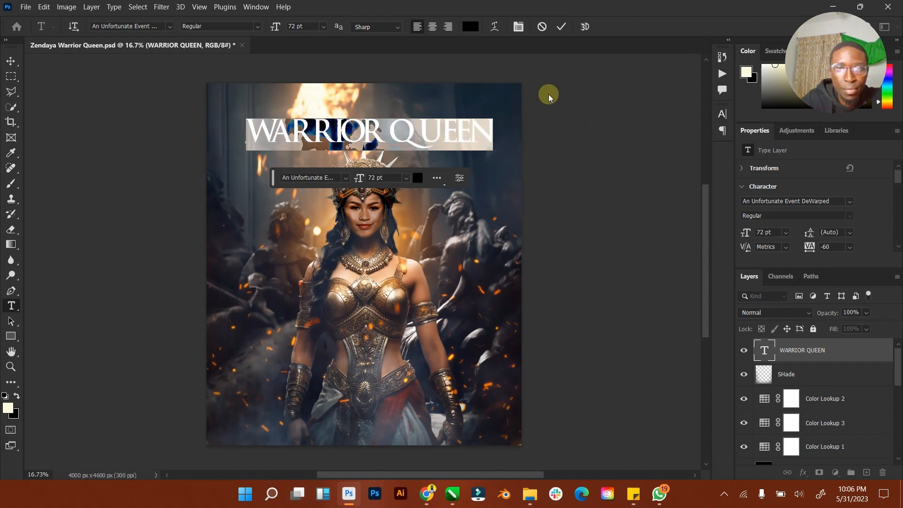
Step: Color the title pale yellow #ffeda6 sampled from the flames, and move it slightly so it sits centred above the crown
{"action": "left_click", "coordinate": [468, 30]}
{"action": "left_click", "coordinate": [314, 98]}
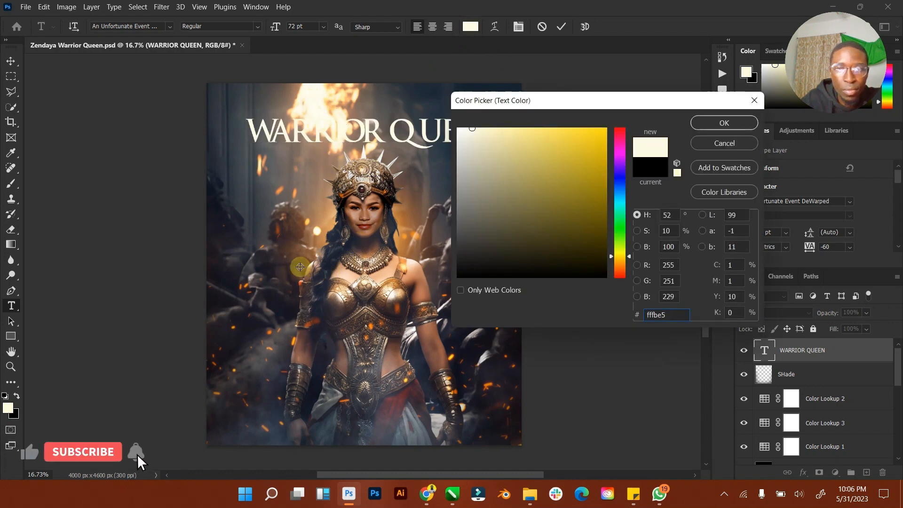
{"action": "left_click", "coordinate": [294, 257]}
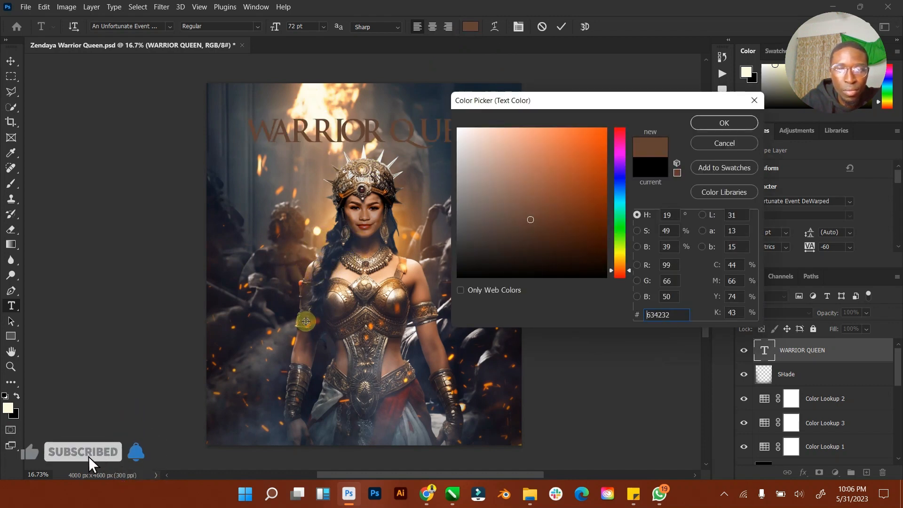
{"action": "left_click", "coordinate": [312, 322]}
{"action": "left_click", "coordinate": [547, 154]}
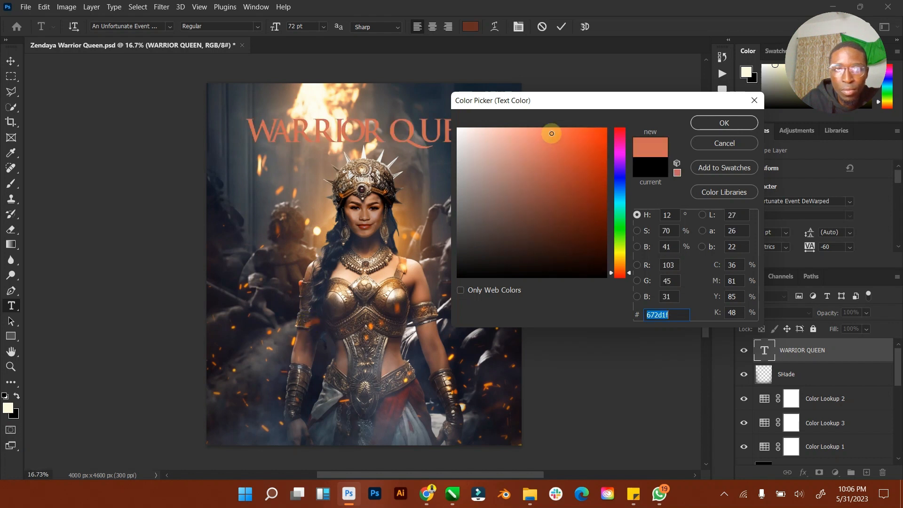
{"action": "left_click", "coordinate": [343, 92]}
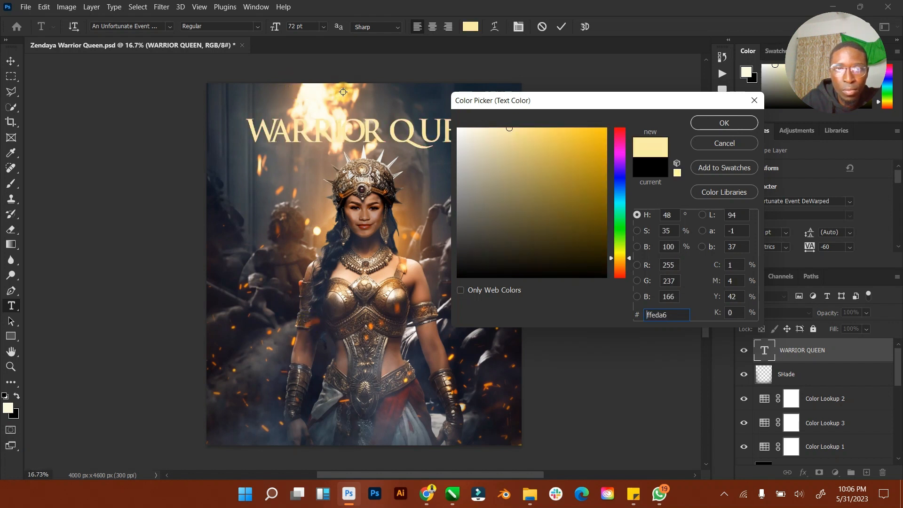
{"action": "left_click", "coordinate": [724, 123]}
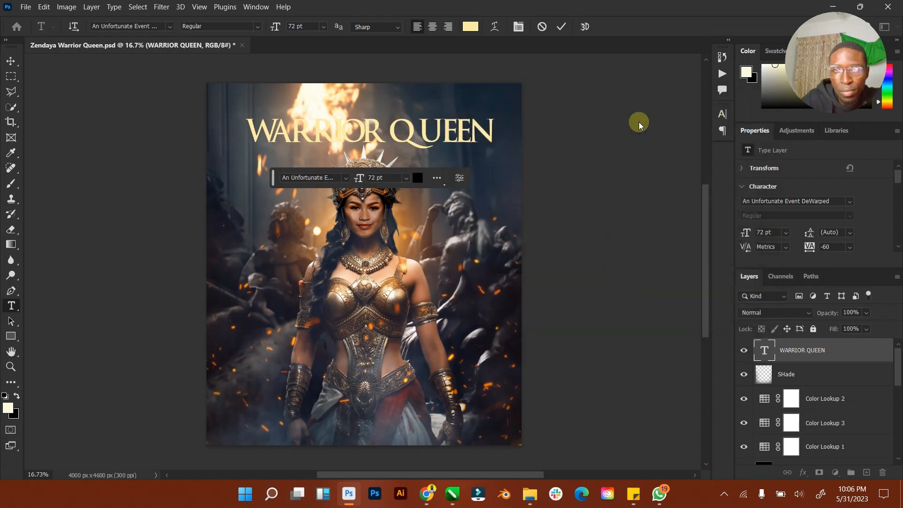
{"action": "left_click", "coordinate": [561, 27]}
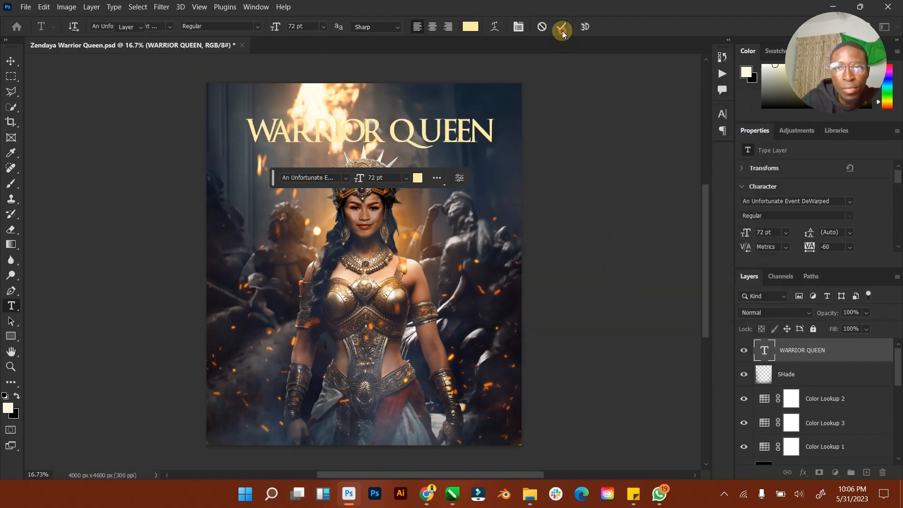
{"action": "key", "text": "v"}
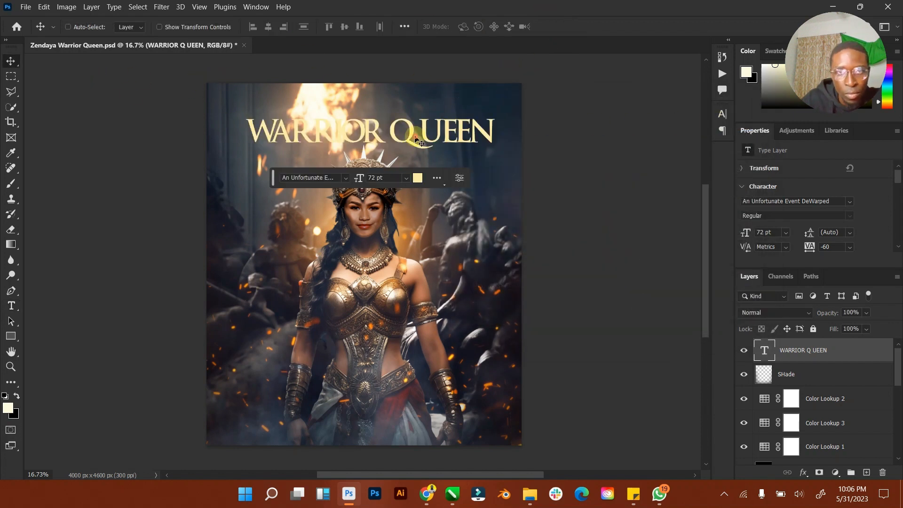
{"action": "mouse_move", "coordinate": [415, 137]}
{"action": "left_mouse_down"}
{"action": "mouse_move", "coordinate": [403, 141]}
{"action": "mouse_move", "coordinate": [413, 141]}
{"action": "left_mouse_up"}
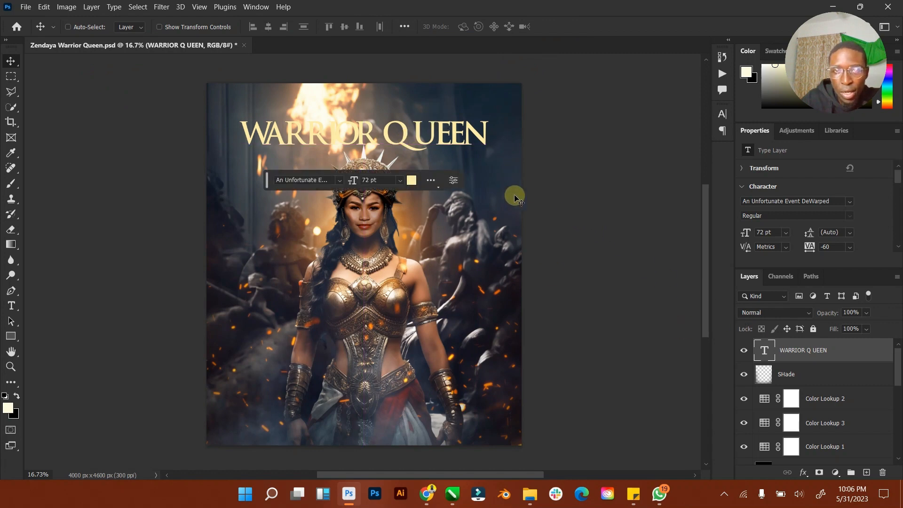
Step: Add a Bevel & Emboss effect with Contour and Texture to the title's layer style, leaving Inner Shadow off
{"action": "right_click", "coordinate": [811, 353]}
{"action": "left_click", "coordinate": [755, 23]}
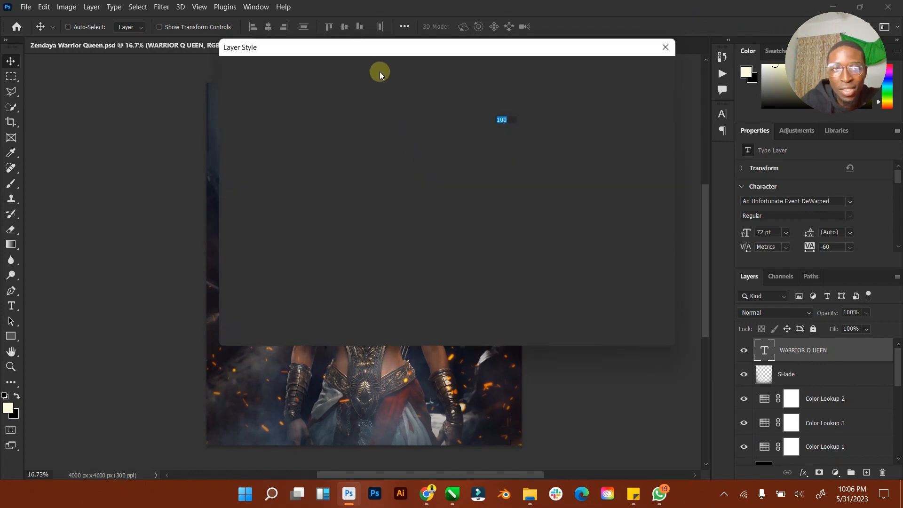
{"action": "left_click_drag", "start_coordinate": [328, 44], "coordinate": [546, 79]}
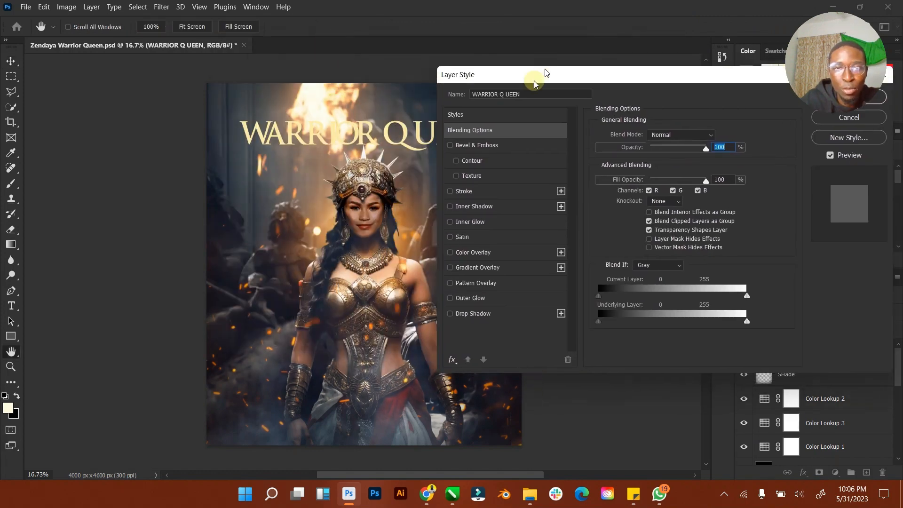
{"action": "left_click", "coordinate": [450, 147]}
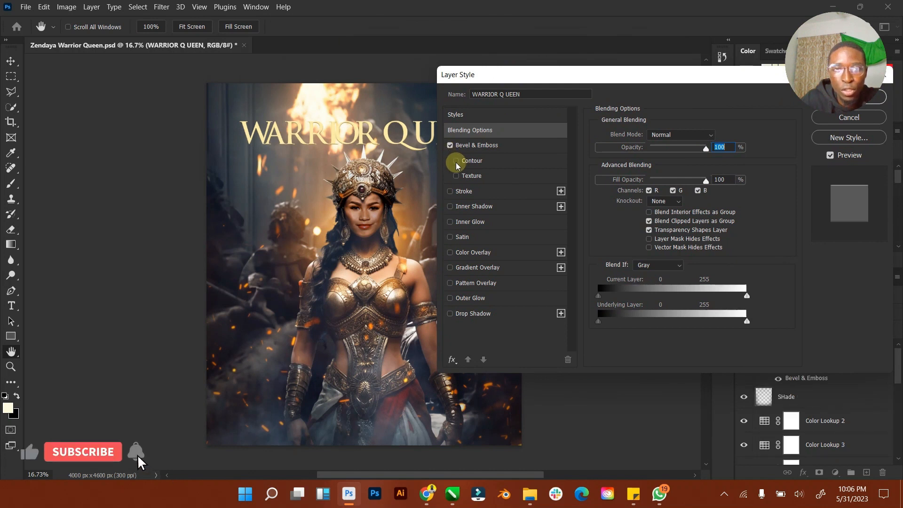
{"action": "left_click", "coordinate": [456, 162]}
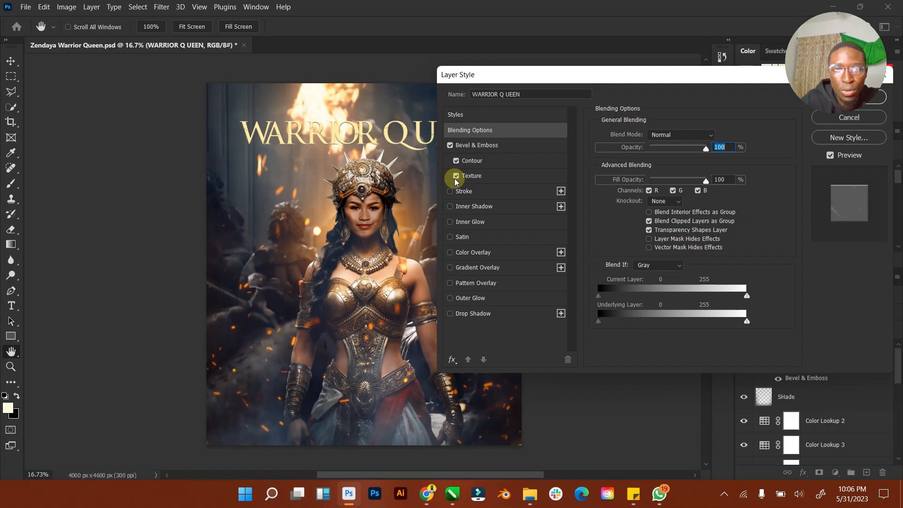
{"action": "left_click", "coordinate": [449, 207]}
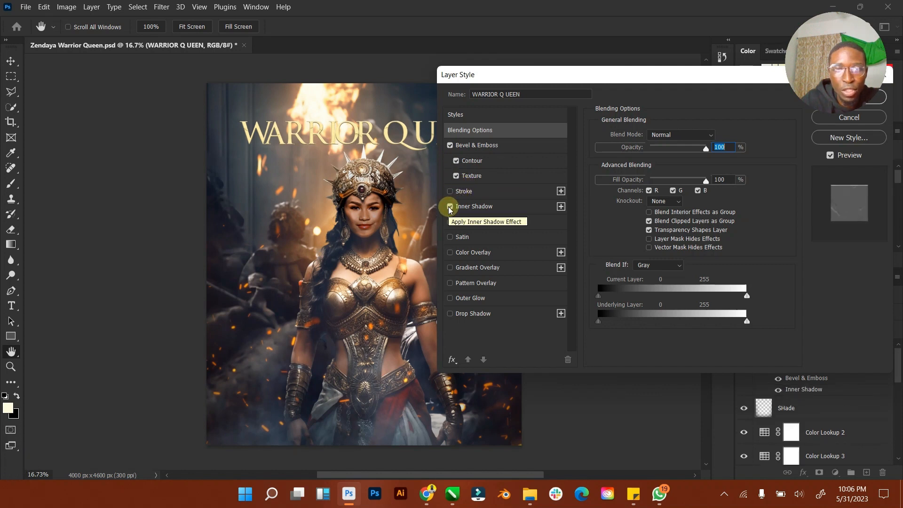
{"action": "left_click", "coordinate": [450, 207]}
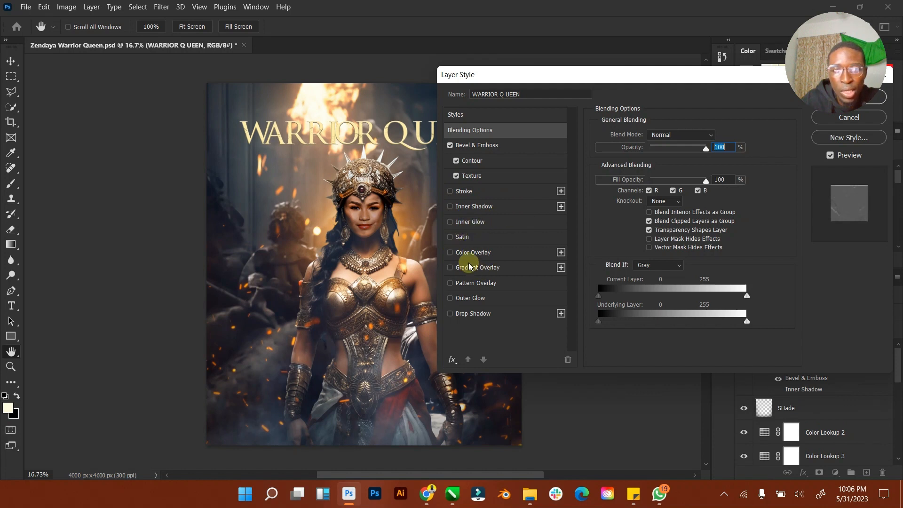
Step: Add a Satin effect to the title with a distance of 38 px and an opacity of 28%
{"action": "left_click", "coordinate": [452, 238]}
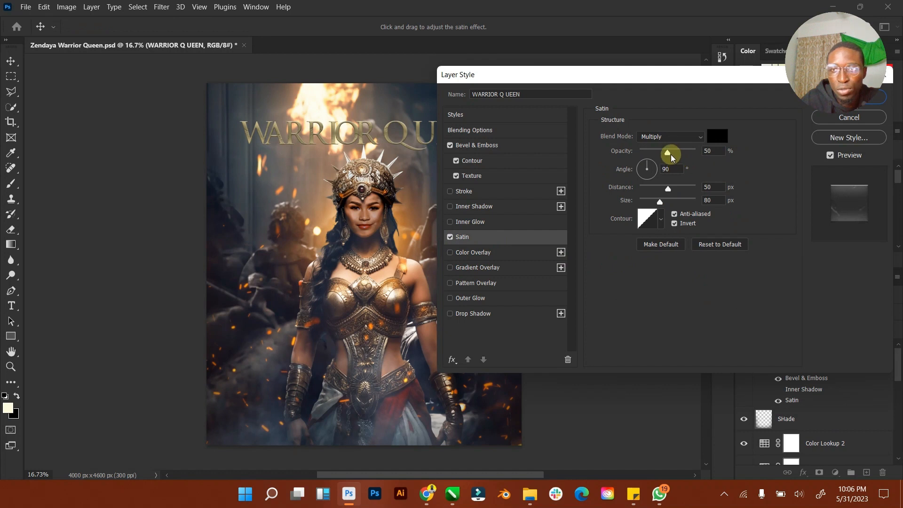
{"action": "mouse_move", "coordinate": [667, 191]}
{"action": "left_mouse_down"}
{"action": "mouse_move", "coordinate": [654, 188]}
{"action": "mouse_move", "coordinate": [679, 193]}
{"action": "mouse_move", "coordinate": [661, 188]}
{"action": "left_mouse_up"}
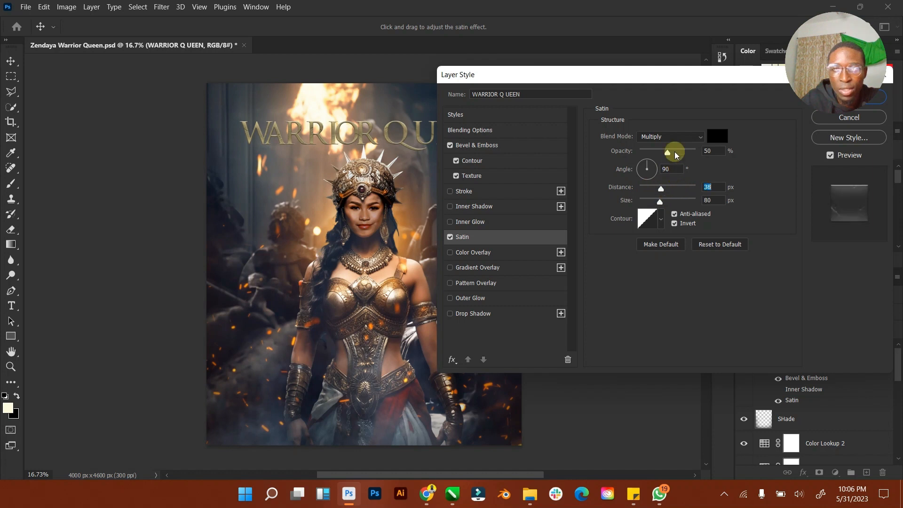
{"action": "left_click_drag", "start_coordinate": [667, 157], "coordinate": [660, 157]}
{"action": "left_click_drag", "start_coordinate": [658, 155], "coordinate": [655, 155]}
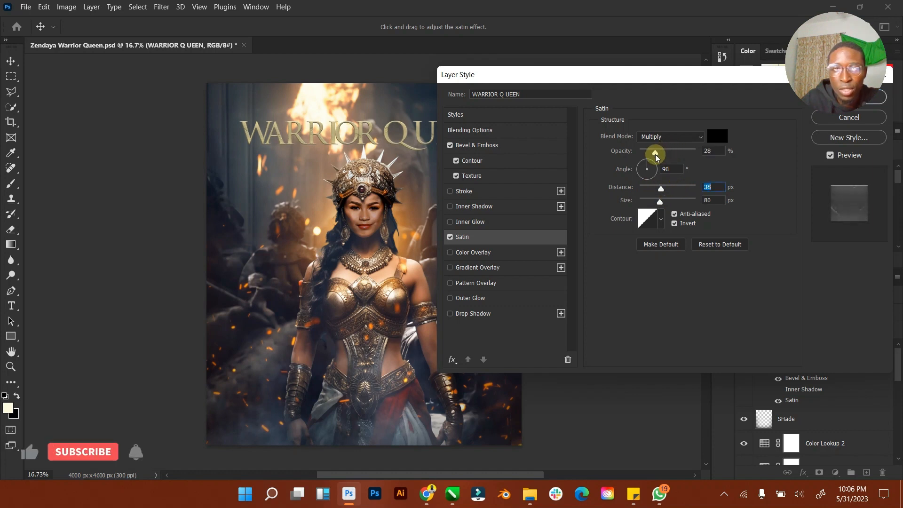
Step: Try the Color Overlay and Outer Glow effects on the title, and apply the layer style without either of them
{"action": "left_click", "coordinate": [450, 253]}
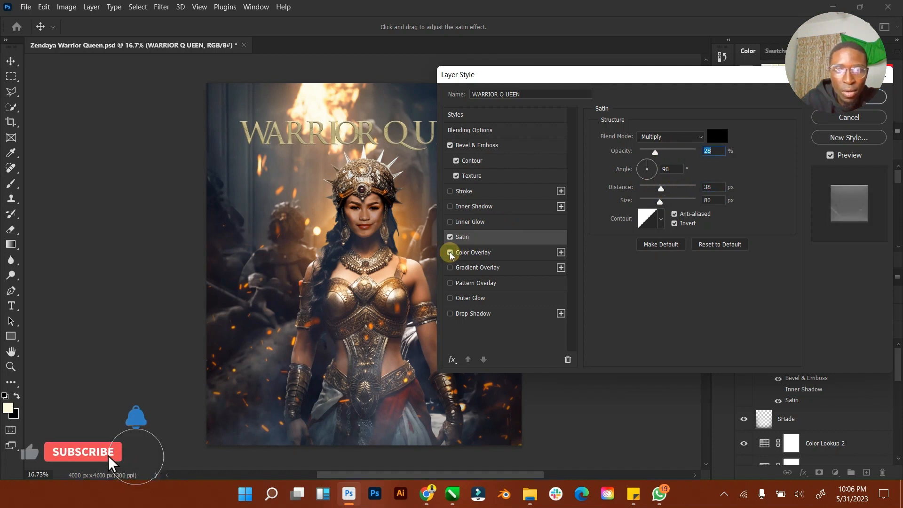
{"action": "left_click", "coordinate": [450, 253]}
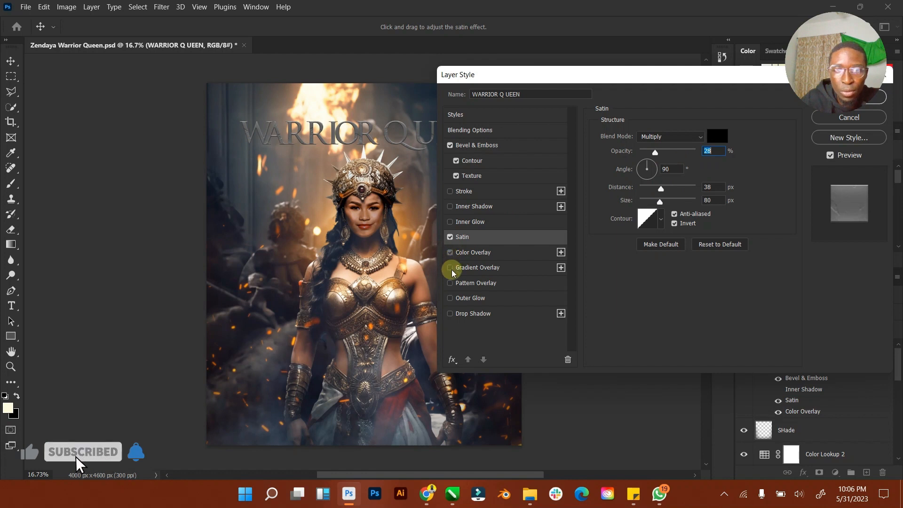
{"action": "left_click", "coordinate": [451, 299]}
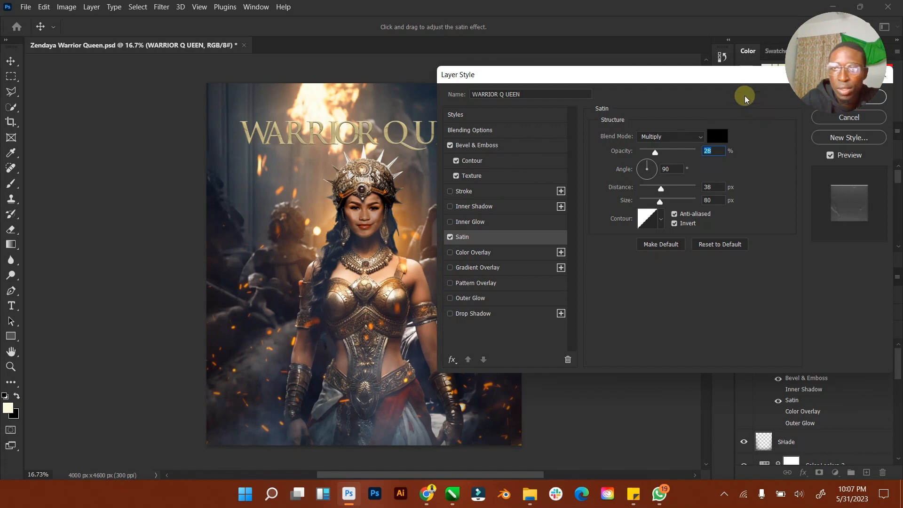
{"action": "left_click_drag", "start_coordinate": [624, 75], "coordinate": [414, 76]}
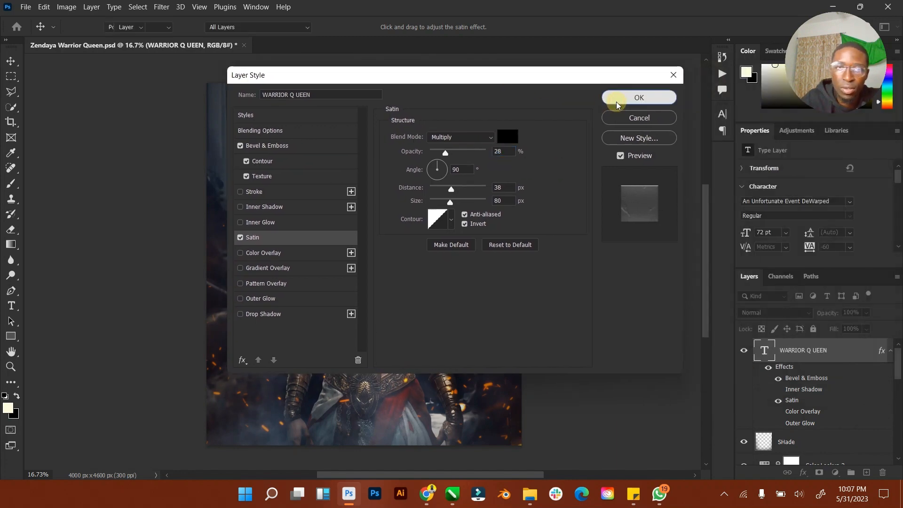
{"action": "left_click", "coordinate": [618, 98]}
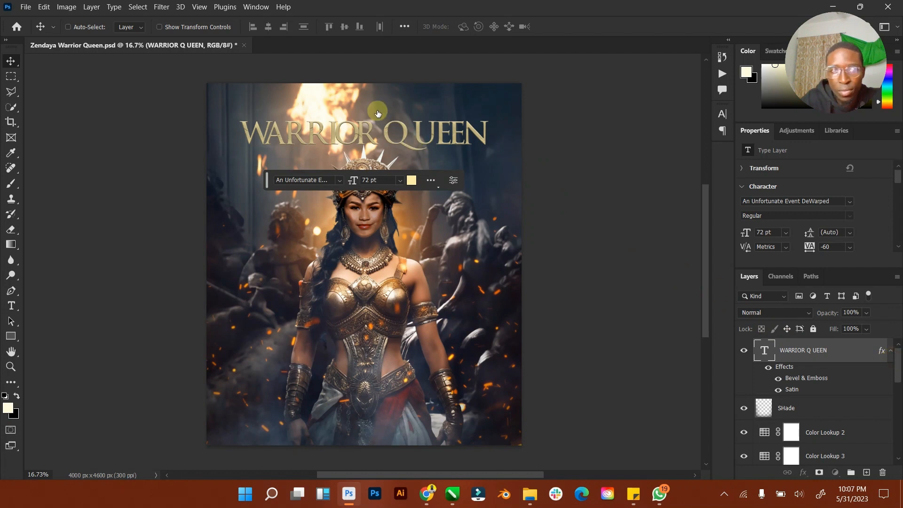
Step: Move the title straight up by about 186 px and set its blend mode to Hard Light
{"action": "left_click", "coordinate": [891, 351]}
{"action": "mouse_move", "coordinate": [382, 192]}
{"action": "left_mouse_down"}
{"action": "mouse_move", "coordinate": [382, 396]}
{"action": "mouse_move", "coordinate": [400, 110]}
{"action": "left_mouse_up"}
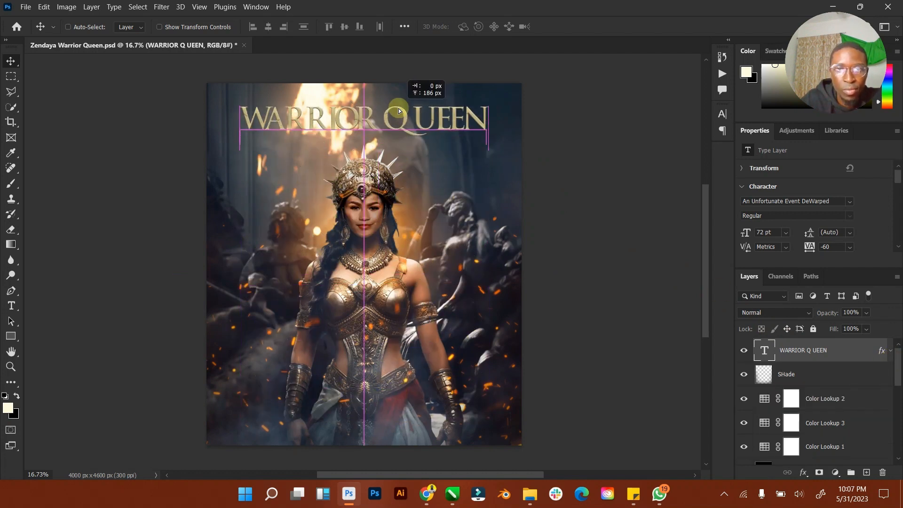
{"action": "left_click", "coordinate": [778, 312]}
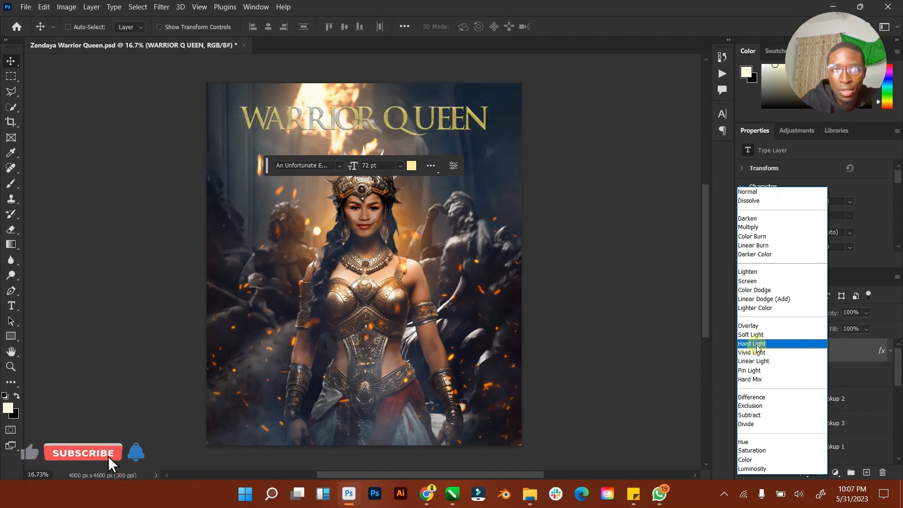
{"action": "left_click", "coordinate": [755, 344]}
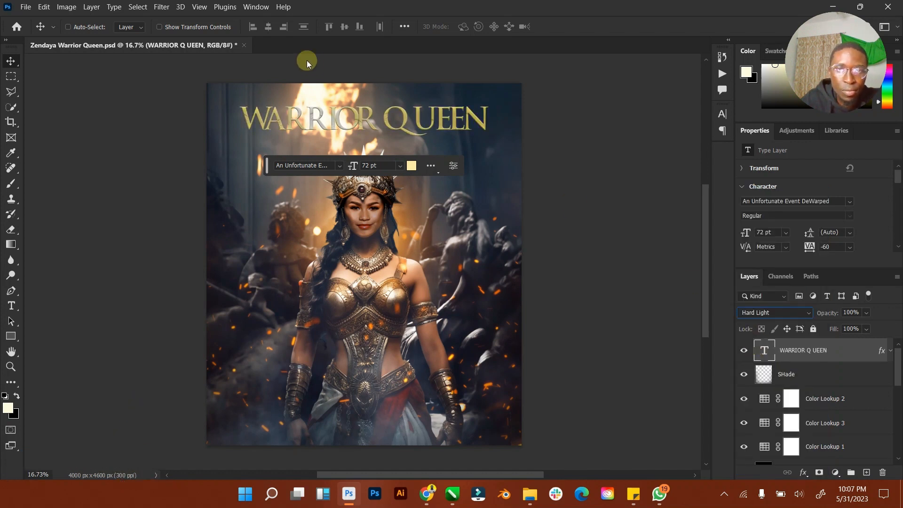
Step: Scale the title down to 49.29% about its centre and turn the transform controls off again
{"action": "left_click", "coordinate": [488, 108]}
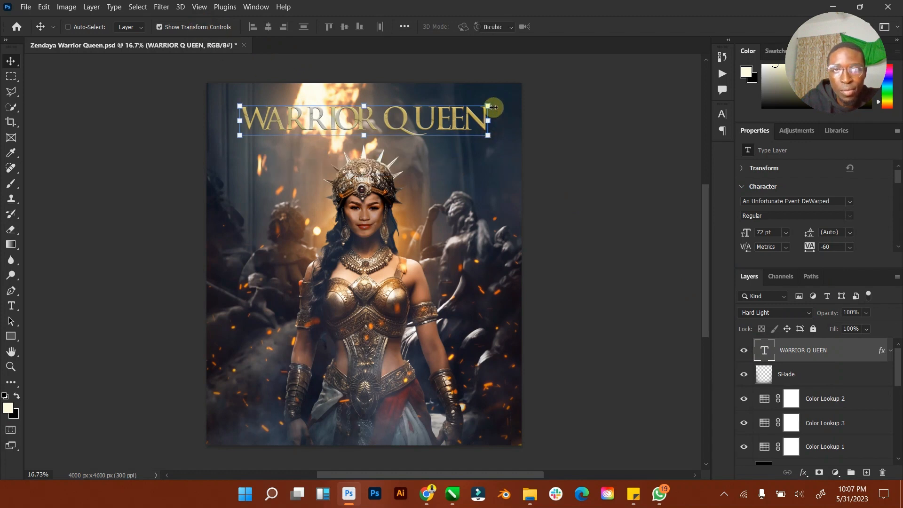
{"action": "left_click_drag", "start_coordinate": [490, 105], "coordinate": [429, 123]}
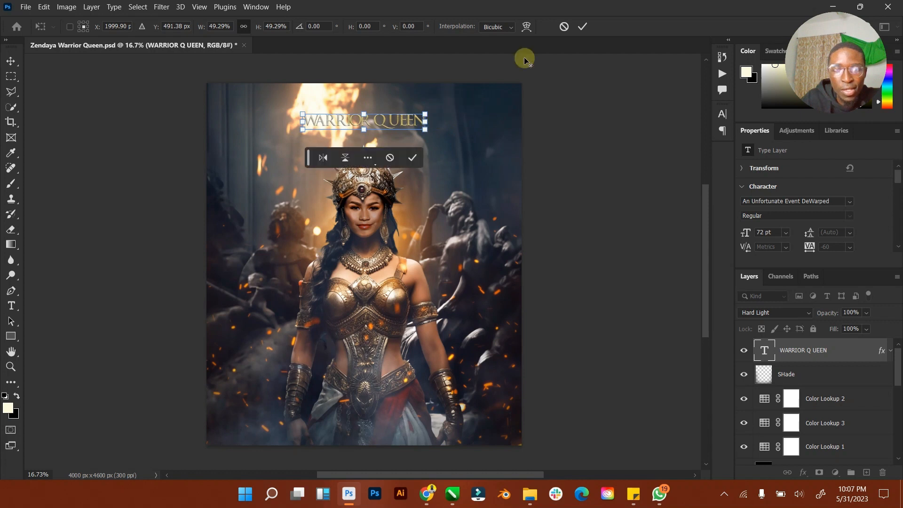
{"action": "left_click", "coordinate": [583, 27]}
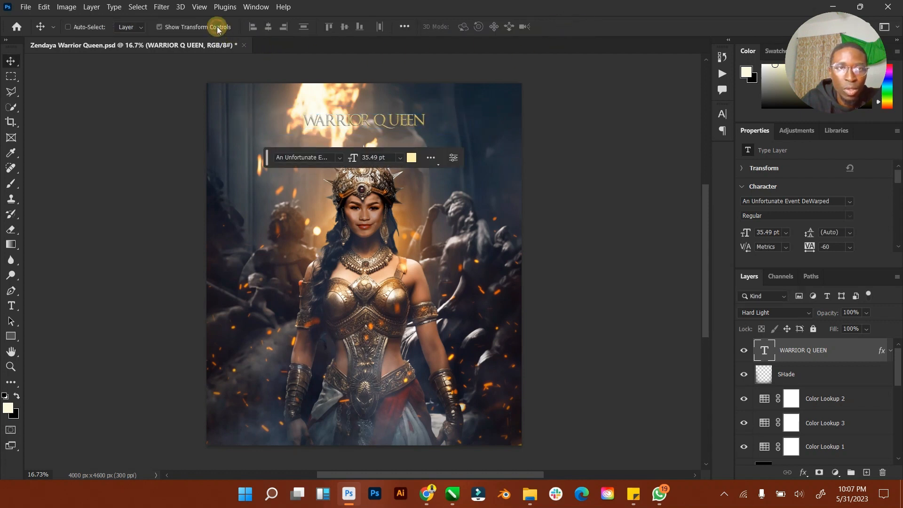
{"action": "left_click", "coordinate": [218, 28]}
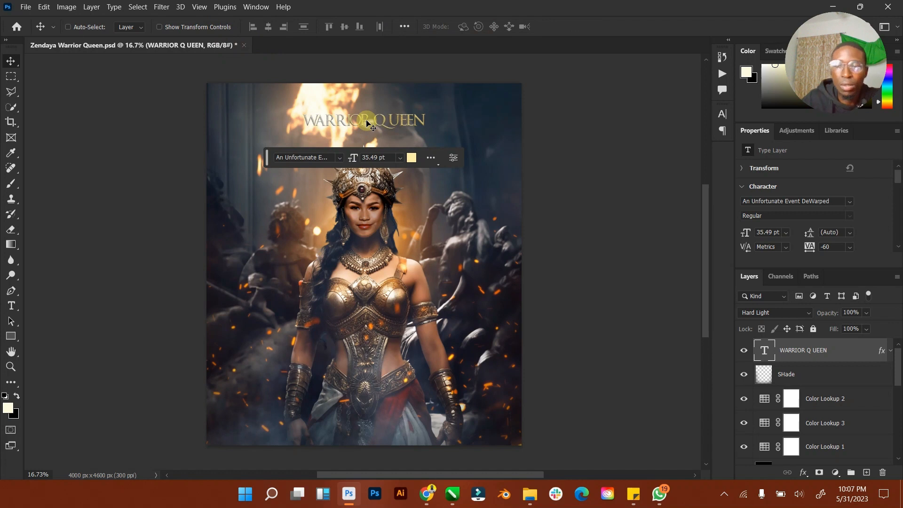
Step: Delete the title text layer from the artwork
{"action": "key", "text": "Delete"}
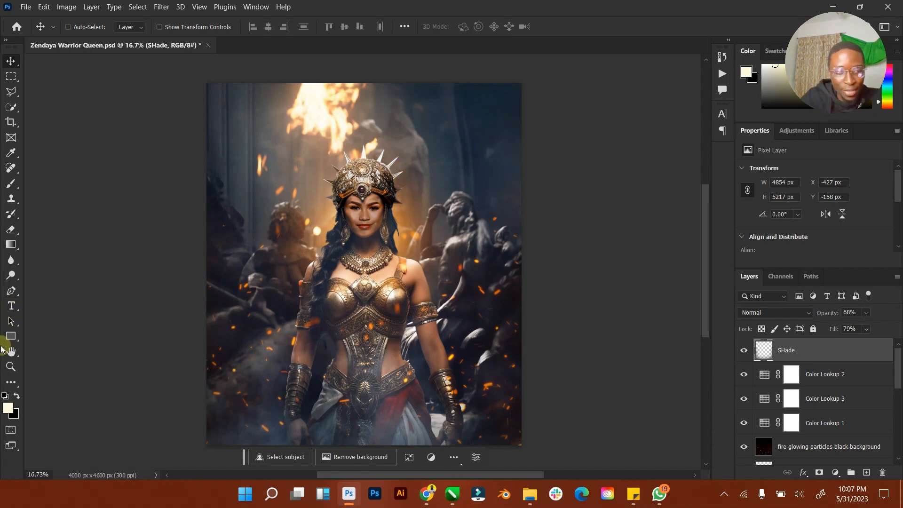
{"action": "left_click", "coordinate": [10, 367]}
{"action": "scroll", "coordinate": [393, 249], "scroll_direction": "down", "scroll_amount": 2}
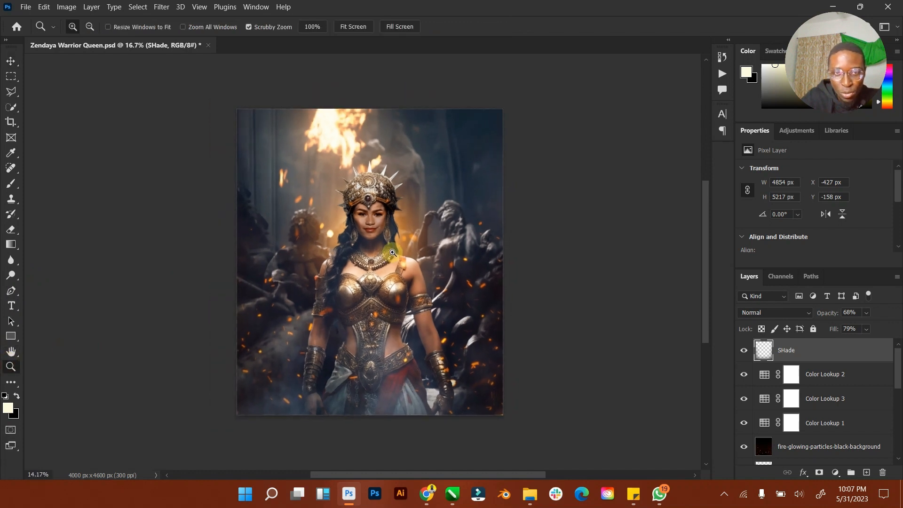
{"action": "scroll", "coordinate": [393, 253], "scroll_direction": "up", "scroll_amount": 2}
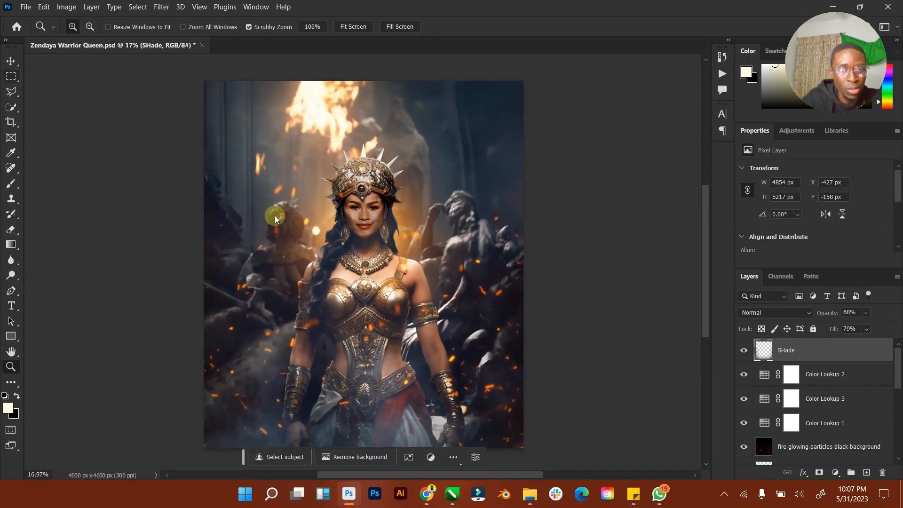
{"action": "scroll", "coordinate": [358, 236], "scroll_direction": "up", "scroll_amount": 1}
{"action": "scroll", "coordinate": [351, 237], "scroll_direction": "down", "scroll_amount": 2}
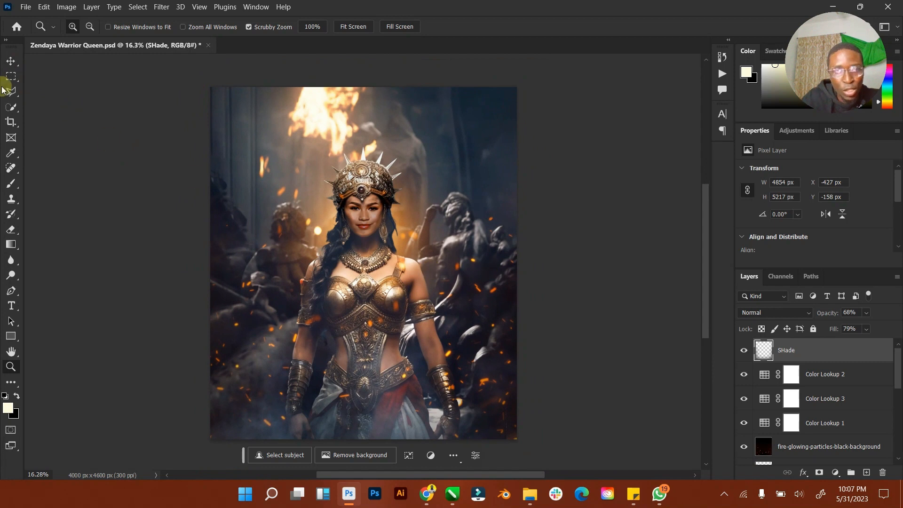
Step: Add a new empty layer directly above the Brightness/Contrast 1 adjustment layer
{"action": "left_click", "coordinate": [8, 59]}
{"action": "scroll", "coordinate": [772, 413], "scroll_direction": "down", "scroll_amount": 3}
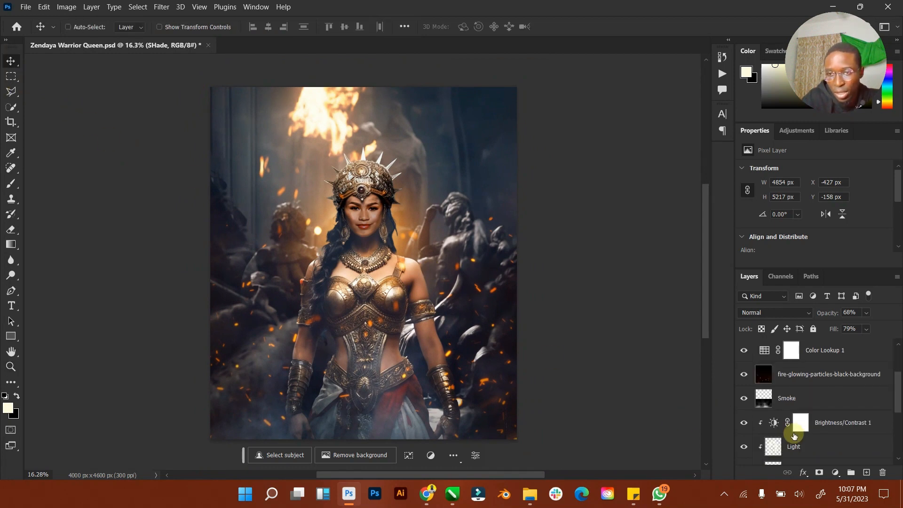
{"action": "left_click", "coordinate": [825, 397]}
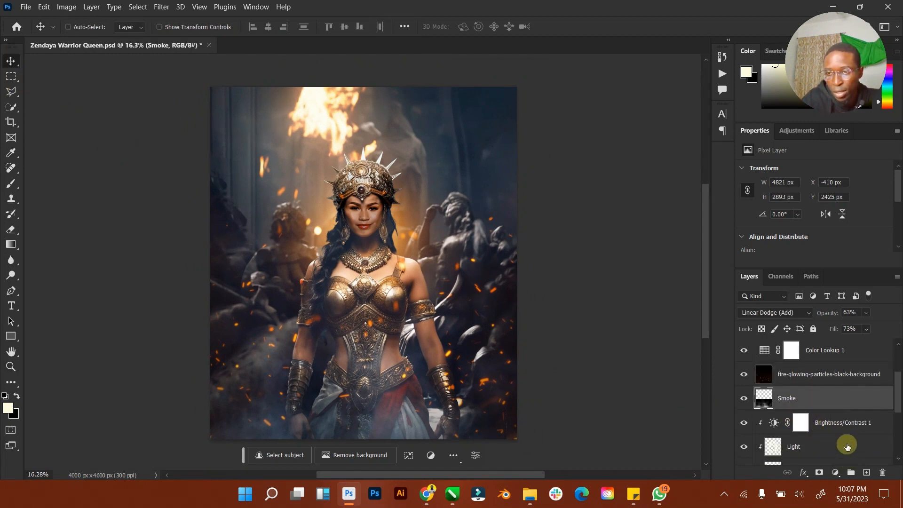
{"action": "left_click", "coordinate": [857, 423]}
{"action": "left_click", "coordinate": [866, 471]}
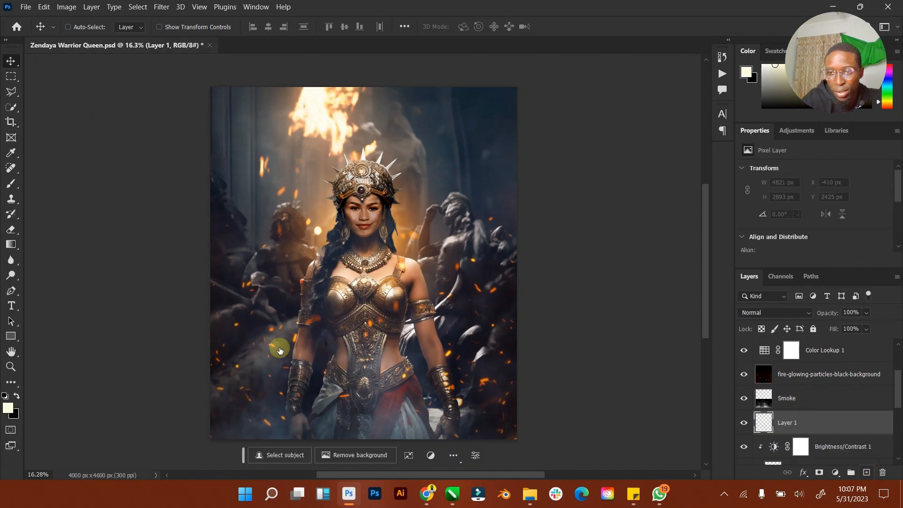
Step: Choose the Brush tool and reduce its size to 70 px for detail work on the queen's eyes
{"action": "left_click", "coordinate": [10, 367]}
{"action": "left_click_drag", "start_coordinate": [364, 202], "coordinate": [429, 186]}
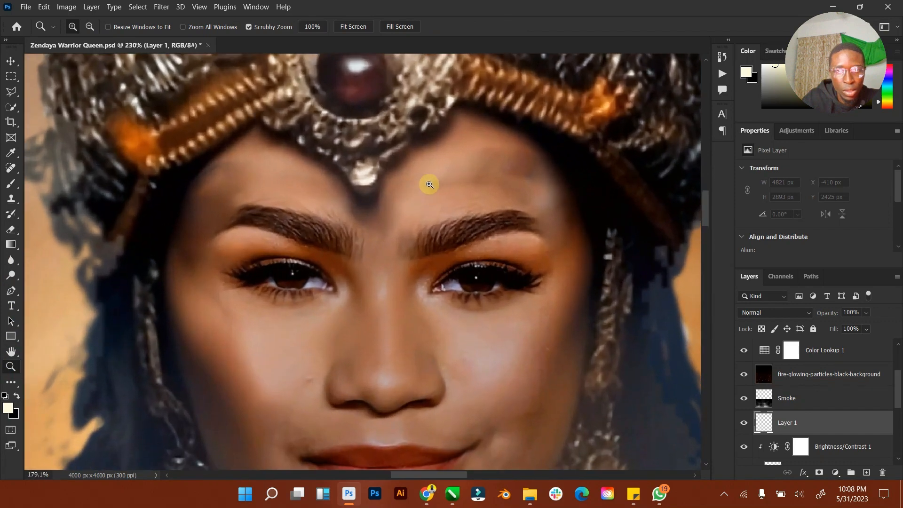
{"action": "right_click", "coordinate": [11, 183]}
{"action": "left_click", "coordinate": [89, 185]}
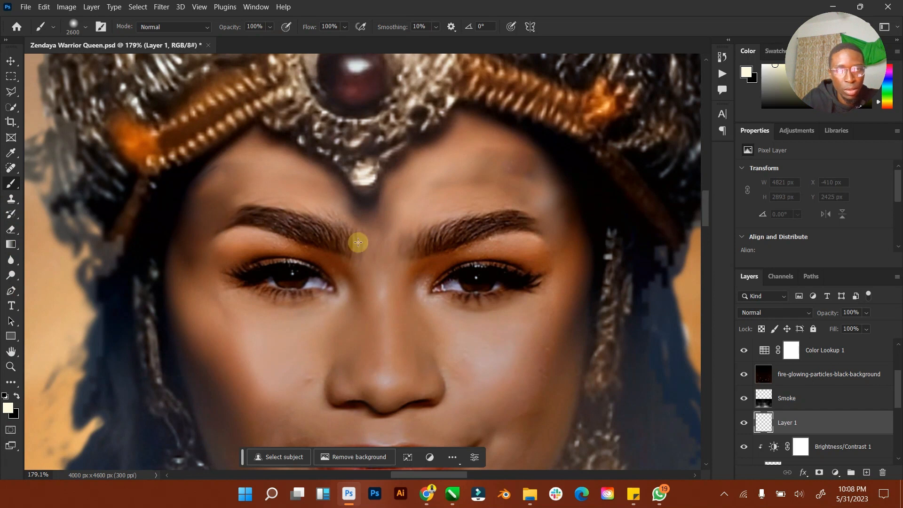
{"action": "key", "text": "bracketleft"}
{"action": "key", "text": "bracketleft"}
{"action": "key", "text": "bracketleft"}
{"action": "key", "text": "bracketleft"}
{"action": "key", "text": "bracketleft"}
{"action": "key", "text": "bracketleft"}
{"action": "key", "text": "bracketleft"}
{"action": "key", "text": "bracketleft"}
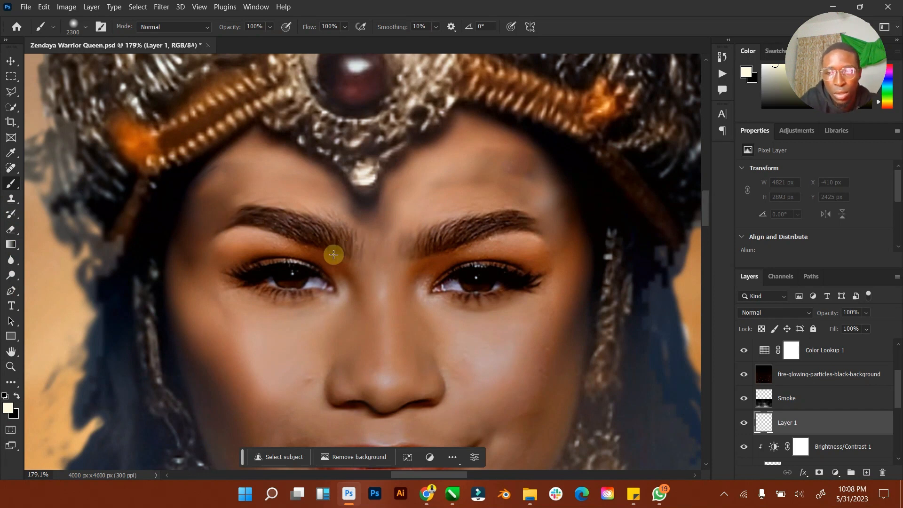
{"action": "key", "text": "bracketleft"}
{"action": "key", "text": "bracketleft"}
{"action": "key", "text": "bracketleft"}
{"action": "key", "text": "bracketleft"}
{"action": "key", "text": "bracketleft"}
{"action": "key", "text": "bracketleft"}
{"action": "key", "text": "bracketleft"}
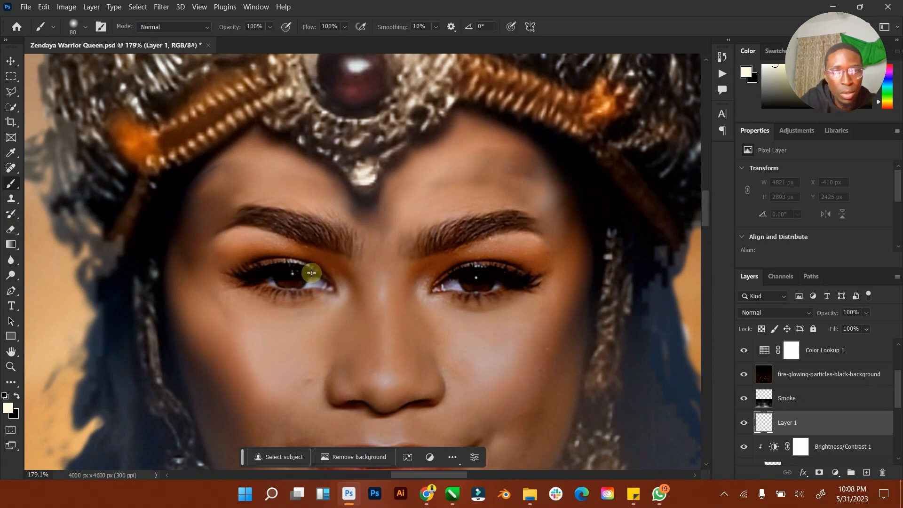
{"action": "key", "text": "bracketleft"}
Step: Undo a trial dab on one eye, then paint both eyes completely over in the pale foreground colour with a 40 px brush
{"action": "left_click", "coordinate": [291, 278]}
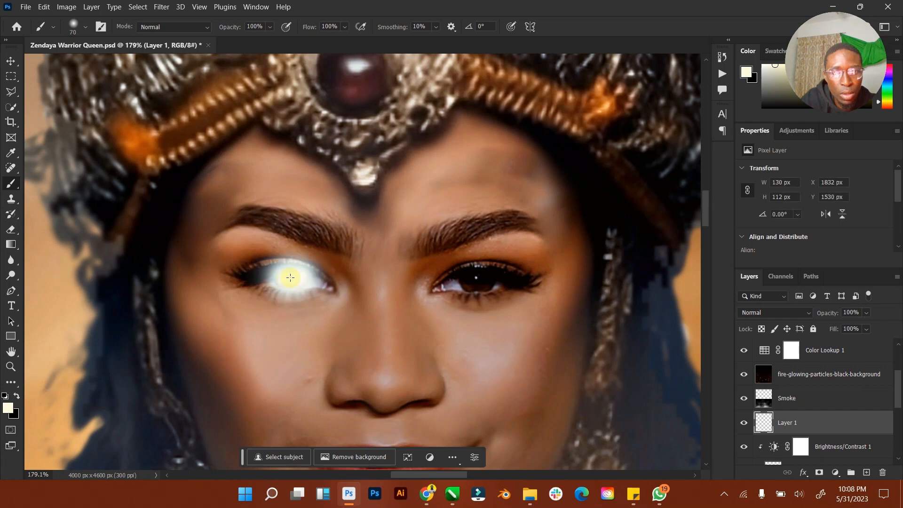
{"action": "key", "text": "ctrl+z"}
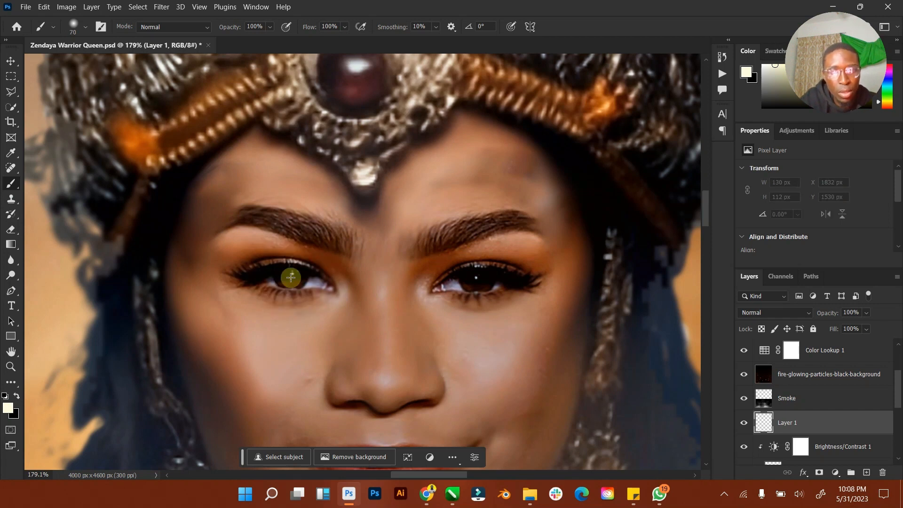
{"action": "key", "text": "bracketleft"}
{"action": "key", "text": "bracketleft"}
{"action": "mouse_move", "coordinate": [294, 277]}
{"action": "left_mouse_down"}
{"action": "mouse_move", "coordinate": [303, 278]}
{"action": "mouse_move", "coordinate": [263, 278]}
{"action": "mouse_move", "coordinate": [339, 282]}
{"action": "left_mouse_up"}
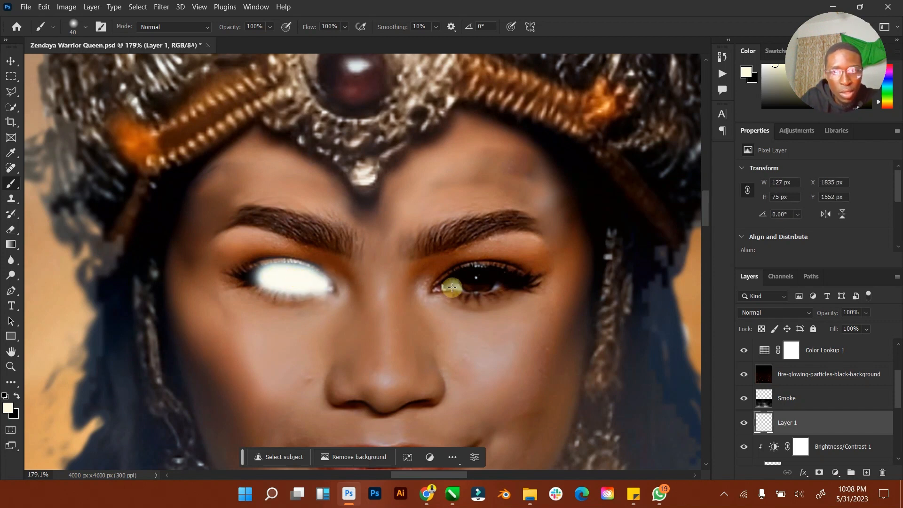
{"action": "mouse_move", "coordinate": [443, 285]}
{"action": "left_mouse_down"}
{"action": "mouse_move", "coordinate": [510, 281]}
{"action": "mouse_move", "coordinate": [491, 284]}
{"action": "left_mouse_up"}
Step: Try the Color Dodge blend mode on the painted eye layer
{"action": "left_click", "coordinate": [11, 352]}
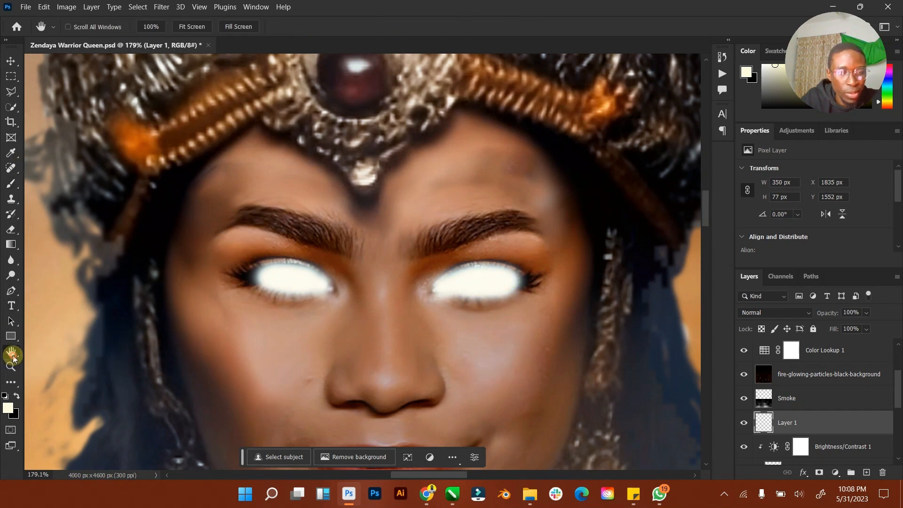
{"action": "double_click", "coordinate": [11, 354]}
{"action": "left_click", "coordinate": [11, 60]}
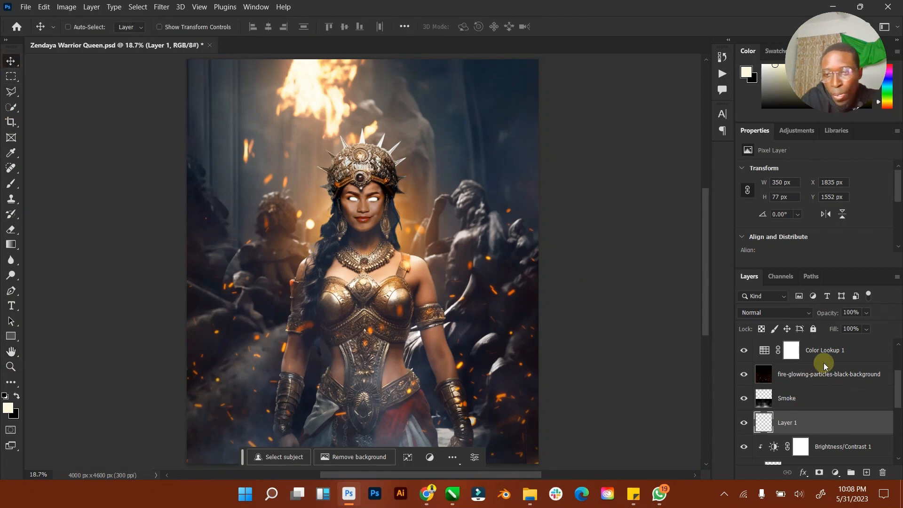
{"action": "left_click", "coordinate": [789, 314]}
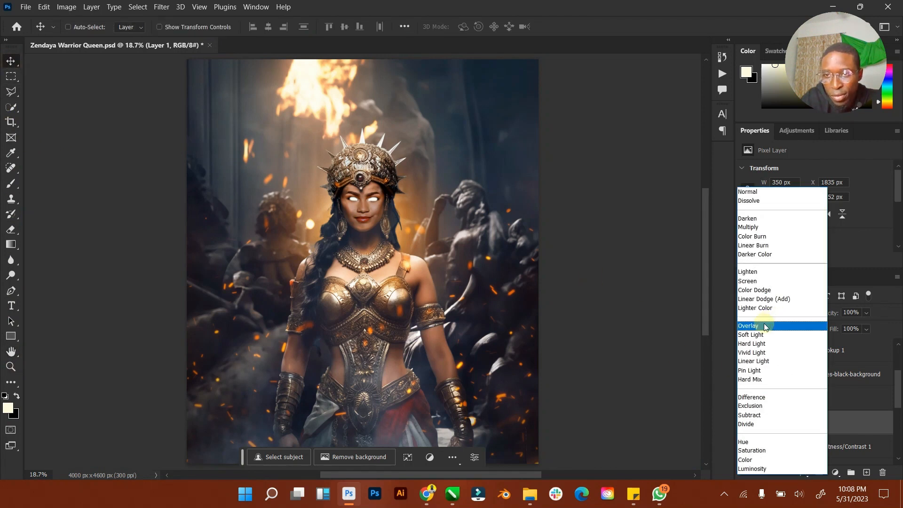
{"action": "left_click", "coordinate": [756, 291]}
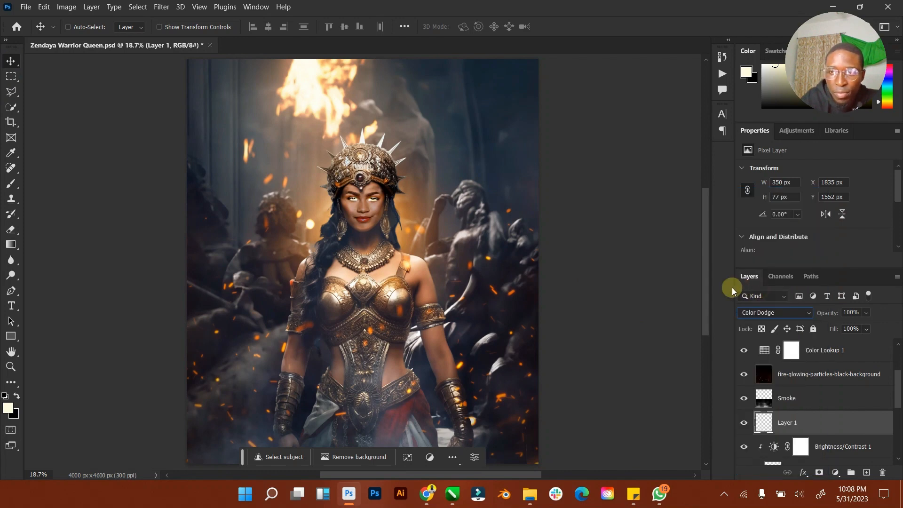
Step: Set the painted eye layer's blend mode to Soft Light, judging it close up and on the whole image
{"action": "left_click", "coordinate": [10, 365]}
{"action": "left_click_drag", "start_coordinate": [363, 189], "coordinate": [403, 182]}
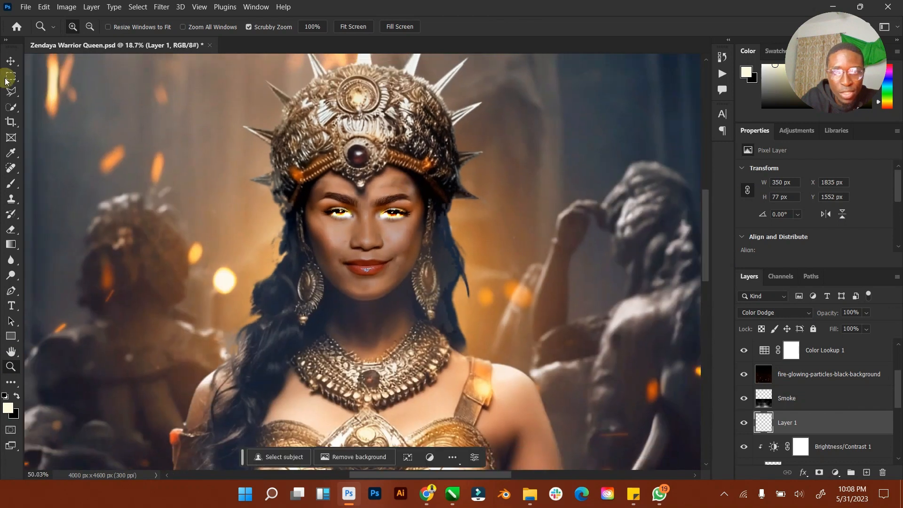
{"action": "left_click", "coordinate": [10, 61]}
{"action": "left_click", "coordinate": [774, 312]}
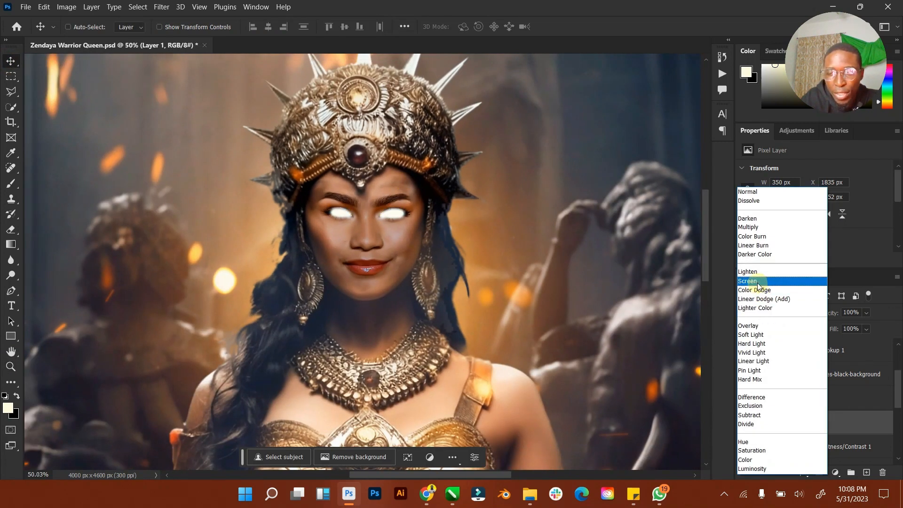
{"action": "left_click", "coordinate": [753, 335]}
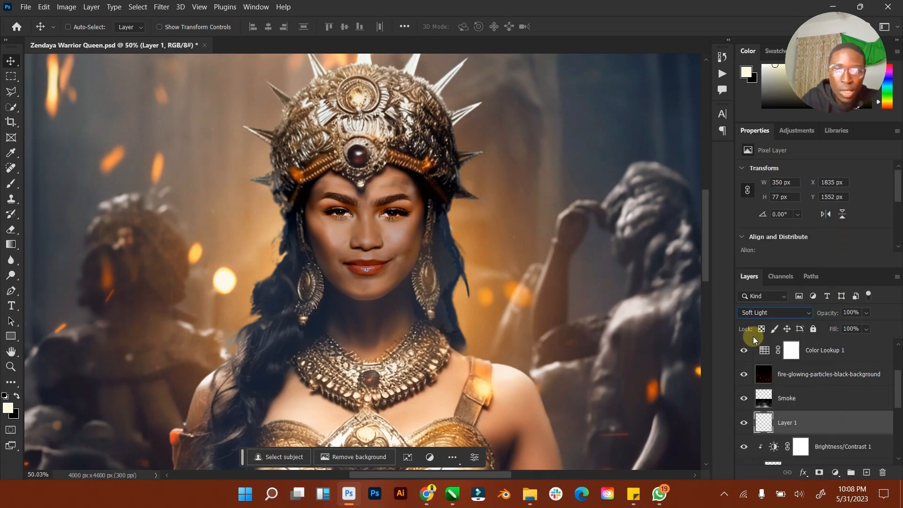
{"action": "double_click", "coordinate": [11, 351]}
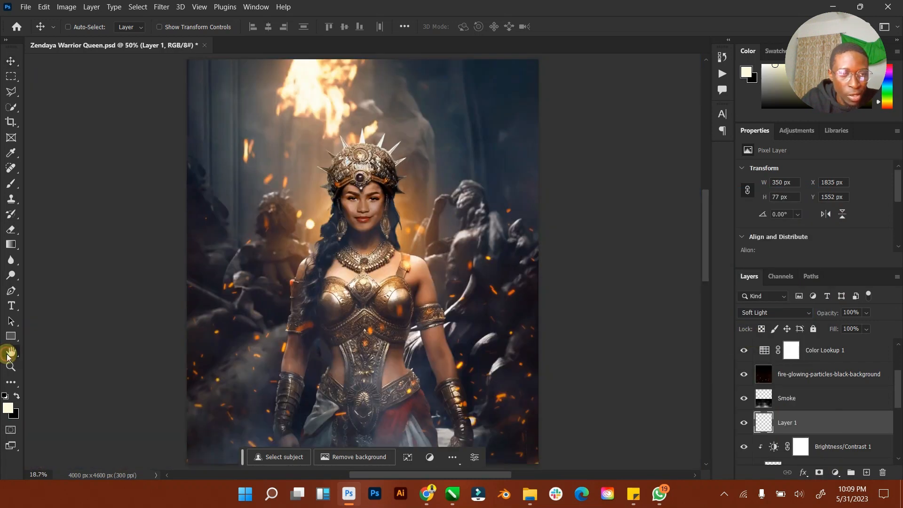
{"action": "left_click", "coordinate": [6, 61]}
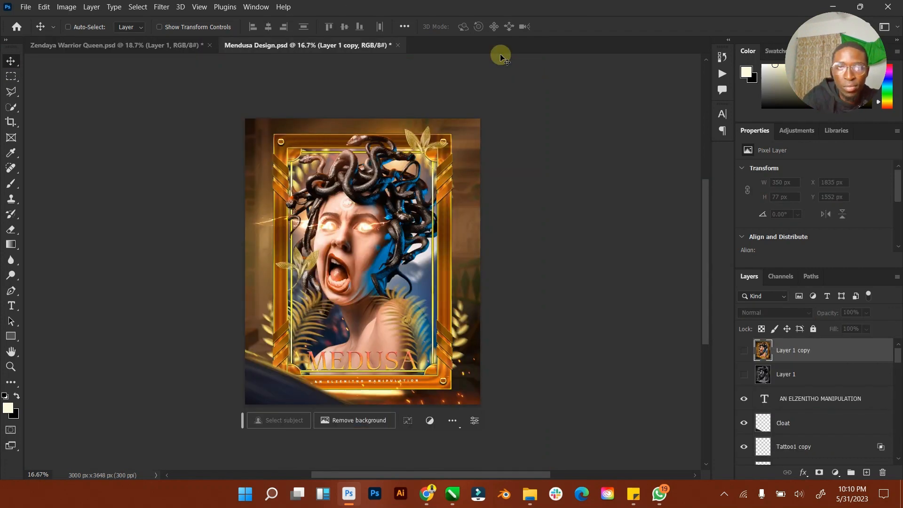
Step: Hide the Medusa title layer in Mendusa Design.psd
{"action": "scroll", "coordinate": [803, 423], "scroll_direction": "down", "scroll_amount": 1}
{"action": "scroll", "coordinate": [803, 423], "scroll_direction": "down", "scroll_amount": 3}
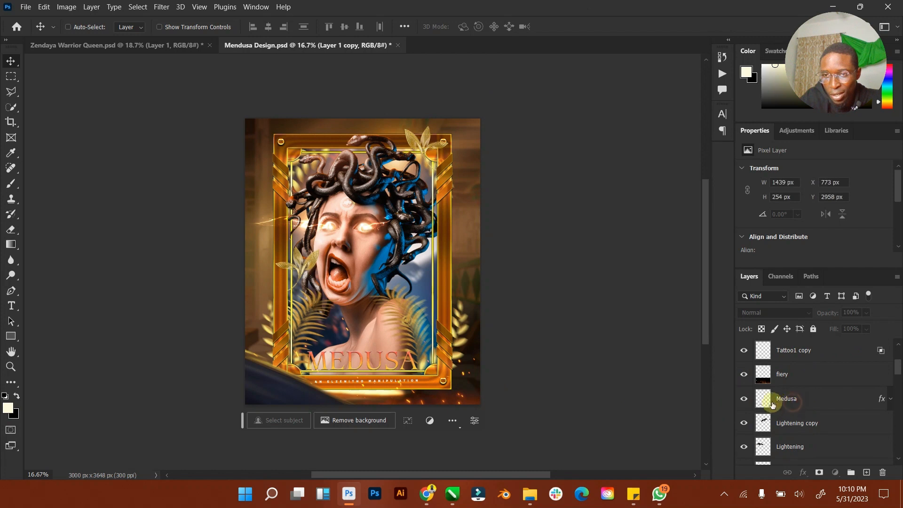
{"action": "left_click", "coordinate": [772, 402]}
{"action": "left_click", "coordinate": [744, 401]}
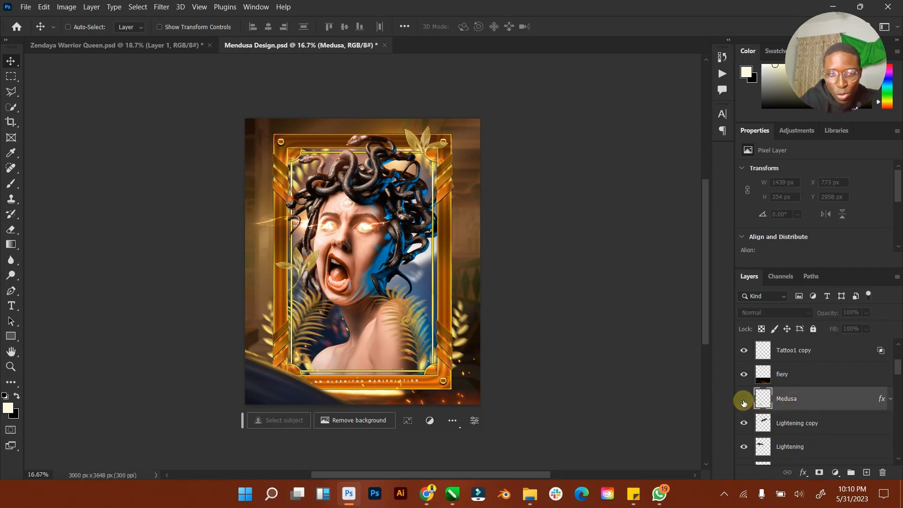
Step: Copy the LightGLow copy 7 layer from Mendusa Design.psd into Zendaya Warrior Queen.psd, placing it over the queen's face
{"action": "left_click", "coordinate": [793, 422]}
{"action": "scroll", "coordinate": [790, 424], "scroll_direction": "down", "scroll_amount": 2}
{"action": "left_click", "coordinate": [790, 423]}
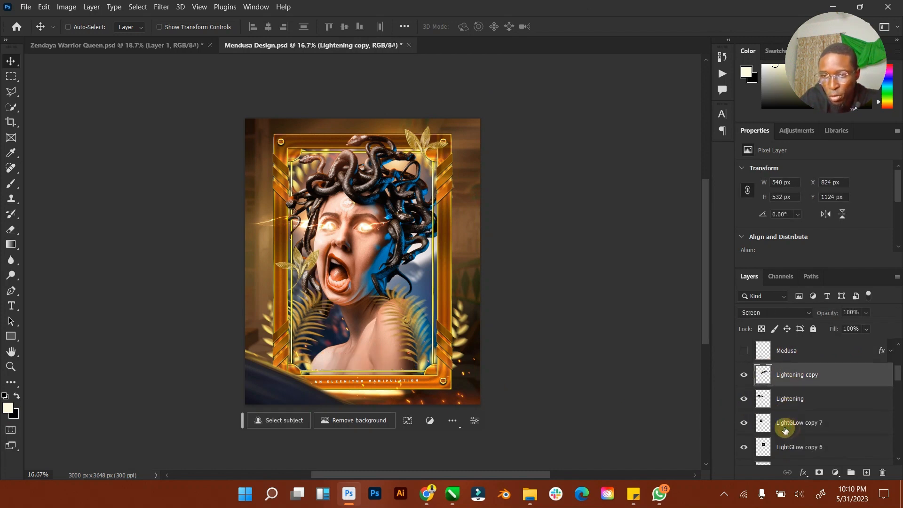
{"action": "left_click", "coordinate": [169, 47]}
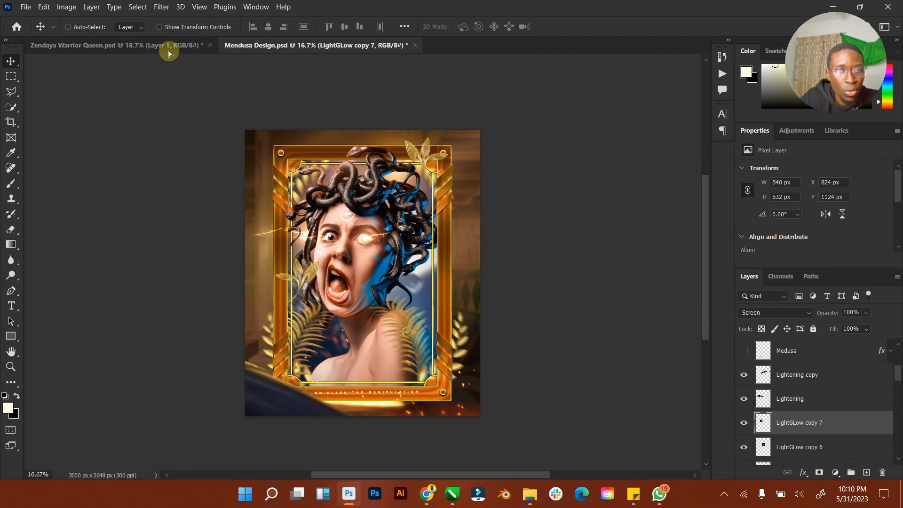
{"action": "left_click_drag", "start_coordinate": [260, 114], "coordinate": [365, 206]}
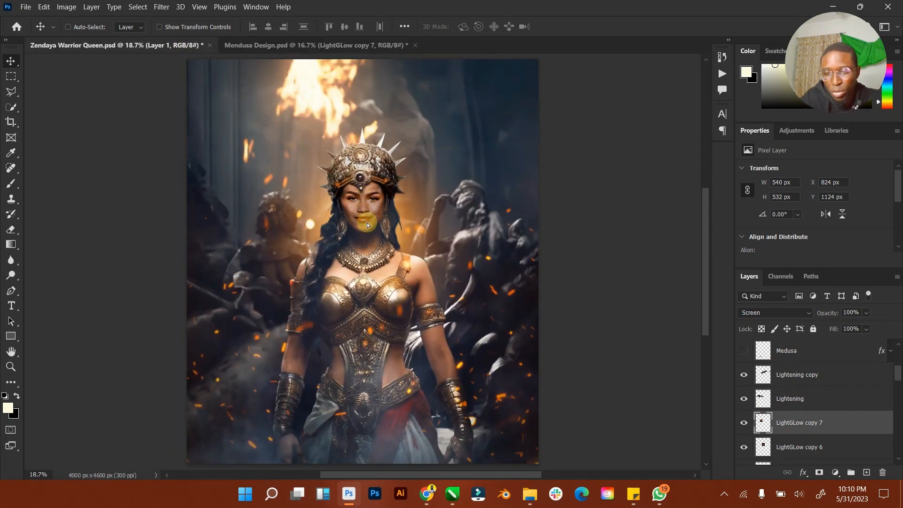
{"action": "left_click_drag", "start_coordinate": [367, 225], "coordinate": [366, 221]}
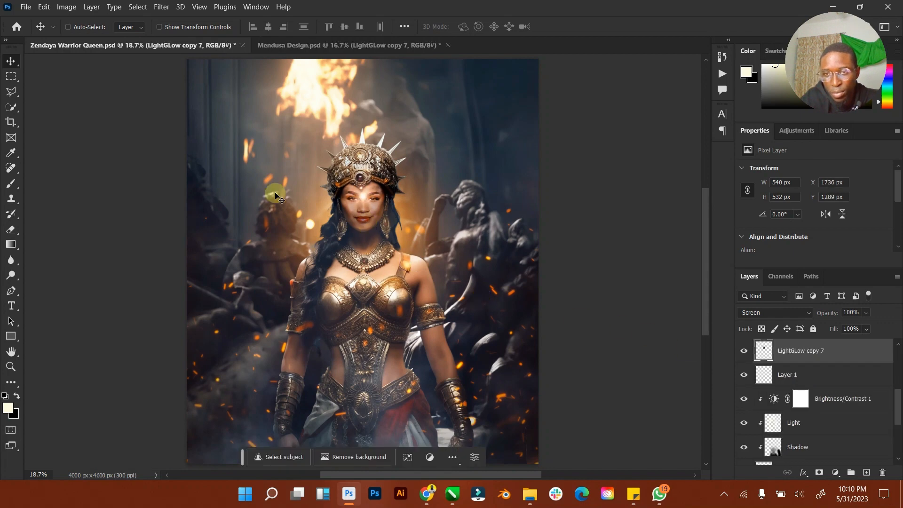
Step: Scale the light glow to 88.33% width and 71.62% height and centre it on the left-hand eye of the portrait
{"action": "left_click", "coordinate": [10, 367]}
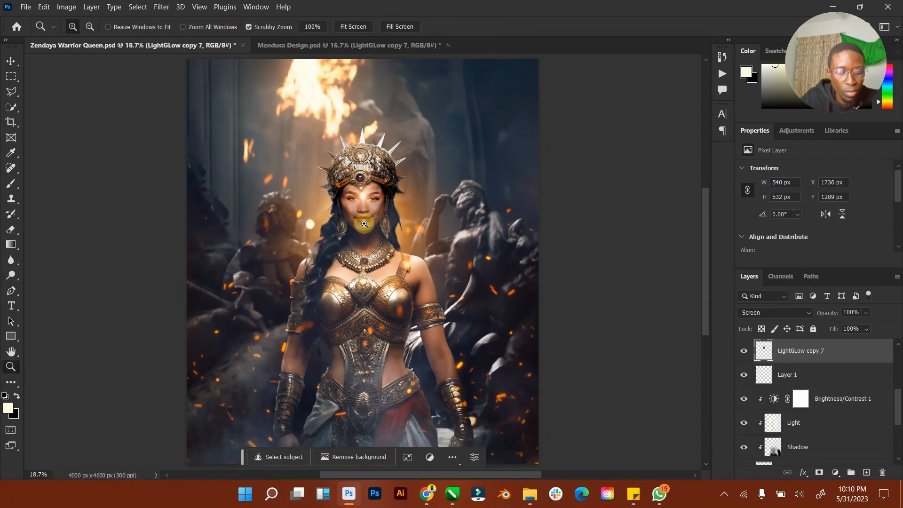
{"action": "left_click_drag", "start_coordinate": [400, 186], "coordinate": [441, 172]}
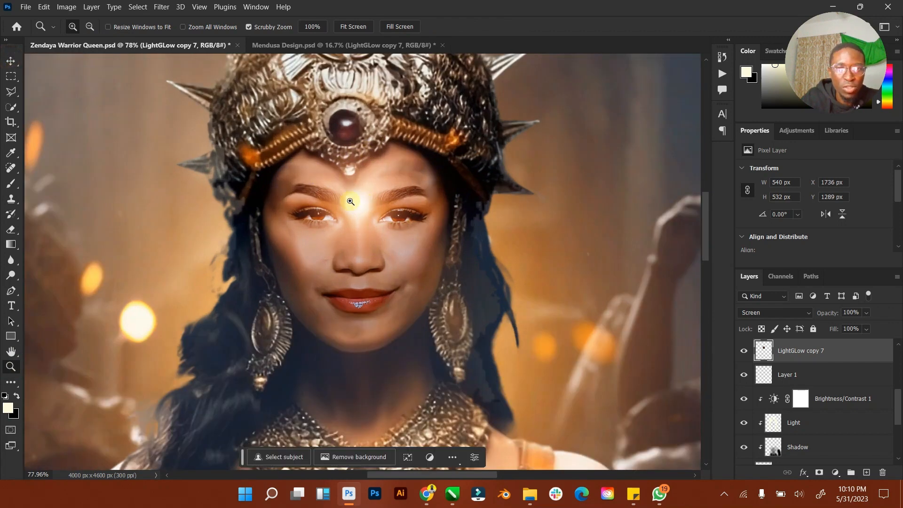
{"action": "left_click", "coordinate": [13, 63]}
{"action": "left_click_drag", "start_coordinate": [376, 185], "coordinate": [332, 203]}
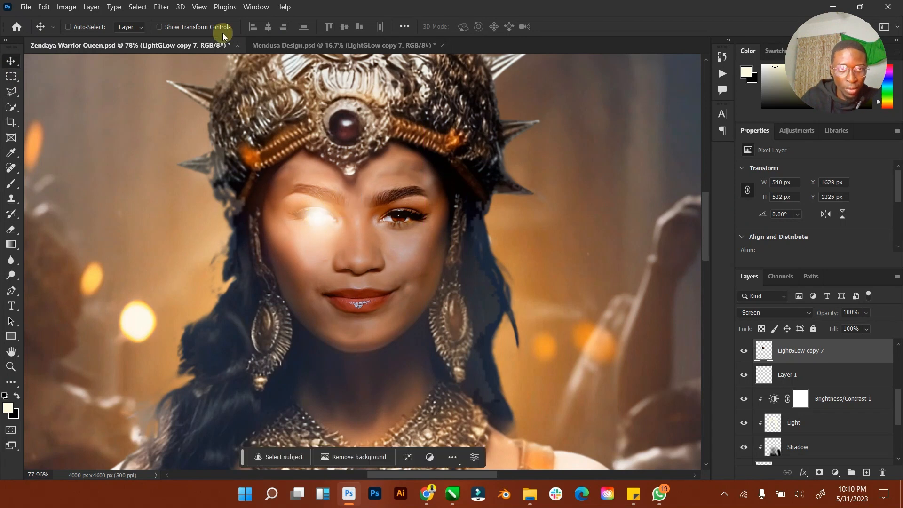
{"action": "left_click", "coordinate": [219, 27]}
{"action": "left_click_drag", "start_coordinate": [418, 121], "coordinate": [318, 141]}
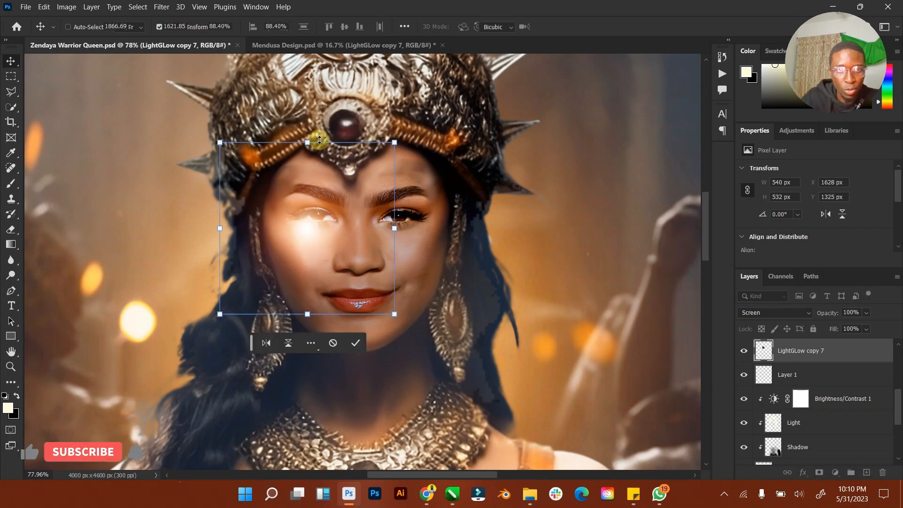
{"action": "left_click_drag", "start_coordinate": [311, 174], "coordinate": [308, 182]}
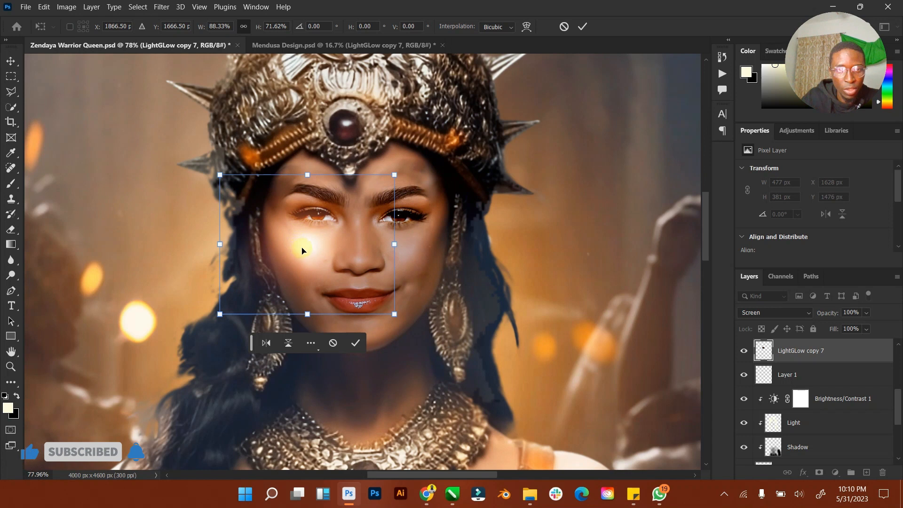
{"action": "left_click_drag", "start_coordinate": [302, 251], "coordinate": [314, 217]}
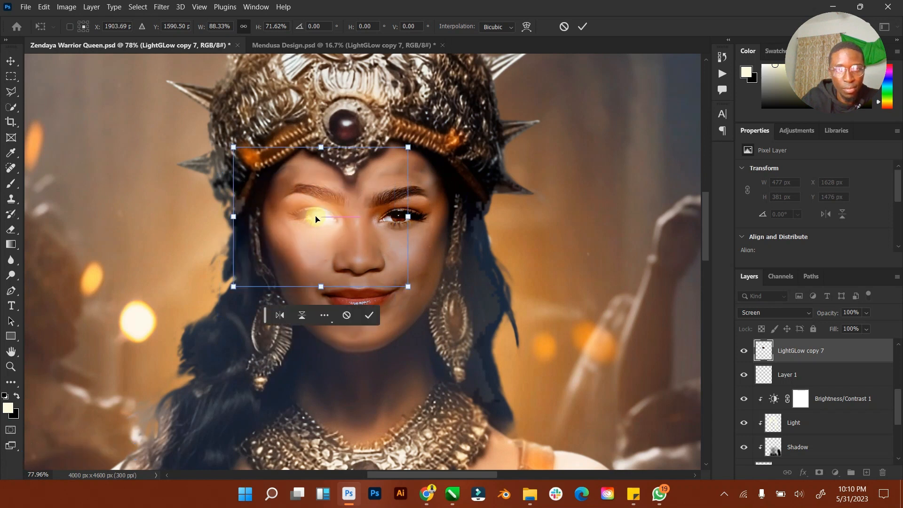
{"action": "left_click", "coordinate": [583, 26]}
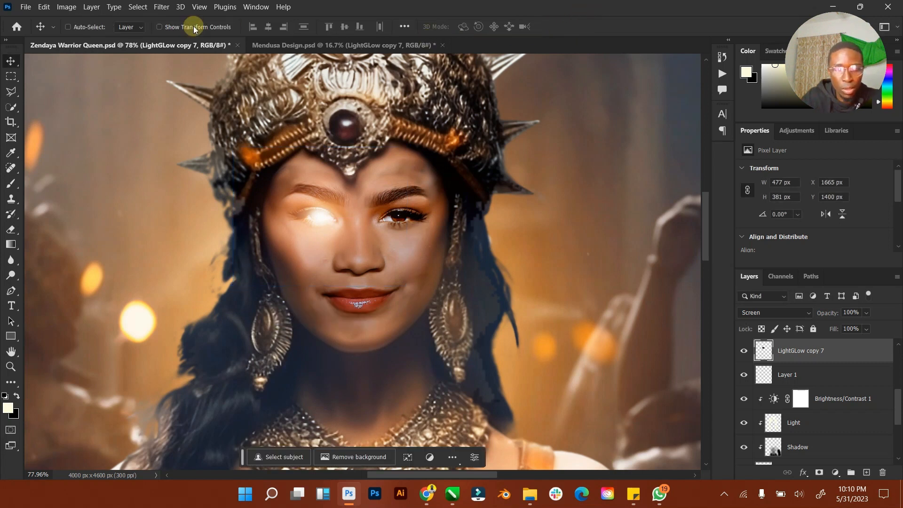
Step: Duplicate the light glow and place the copy over the queen's other eye
{"action": "left_click_drag", "start_coordinate": [322, 216], "coordinate": [397, 219]}
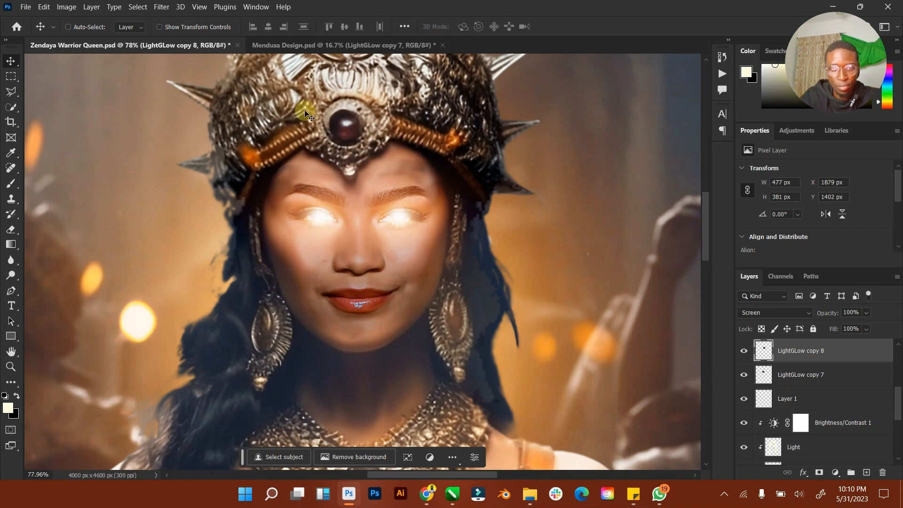
Step: Copy the Lightening layer from Mendusa Design.psd into Zendaya Warrior Queen.psd, placing it at the queen's left-hand eye
{"action": "left_click", "coordinate": [336, 46]}
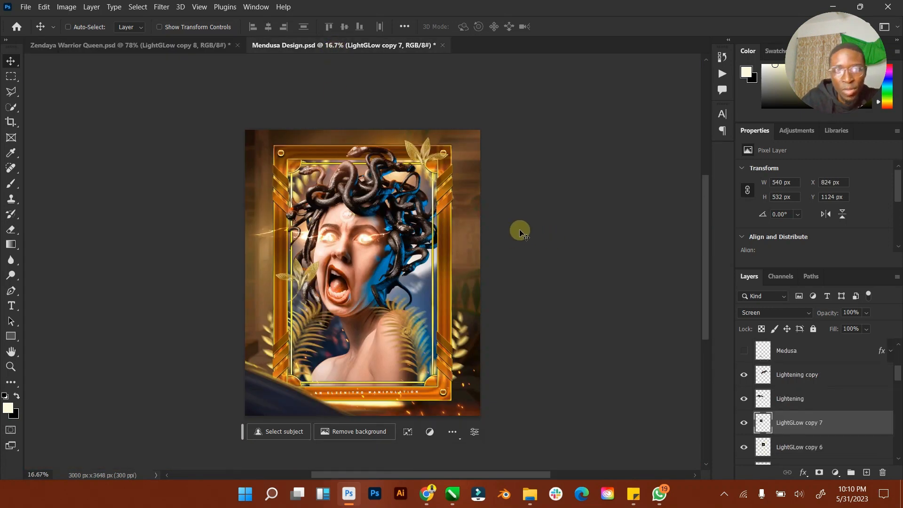
{"action": "left_click", "coordinate": [795, 399]}
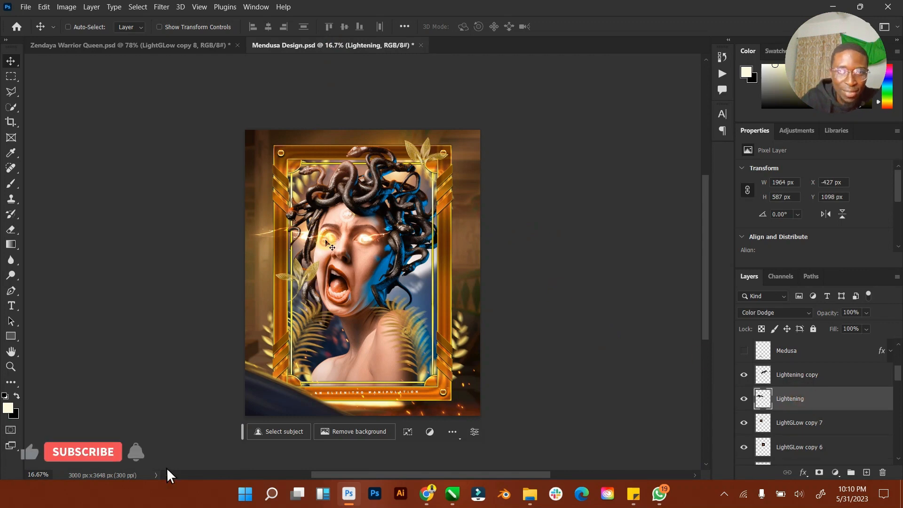
{"action": "left_click_drag", "start_coordinate": [321, 238], "coordinate": [272, 217]}
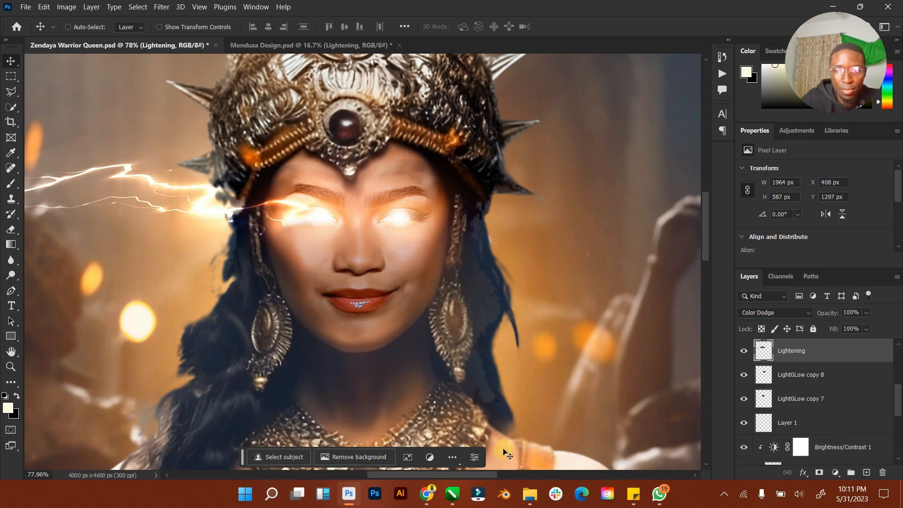
Step: Add a layer mask to the Lightening layer and paint out stray edges around the bolt in black with a soft brush up to 175 px
{"action": "left_click_drag", "start_coordinate": [483, 475], "coordinate": [437, 473]}
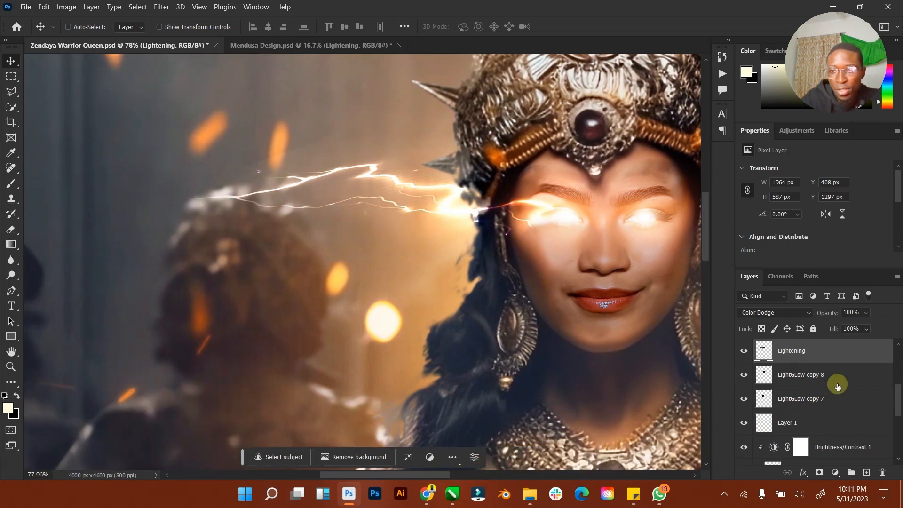
{"action": "left_click", "coordinate": [819, 472]}
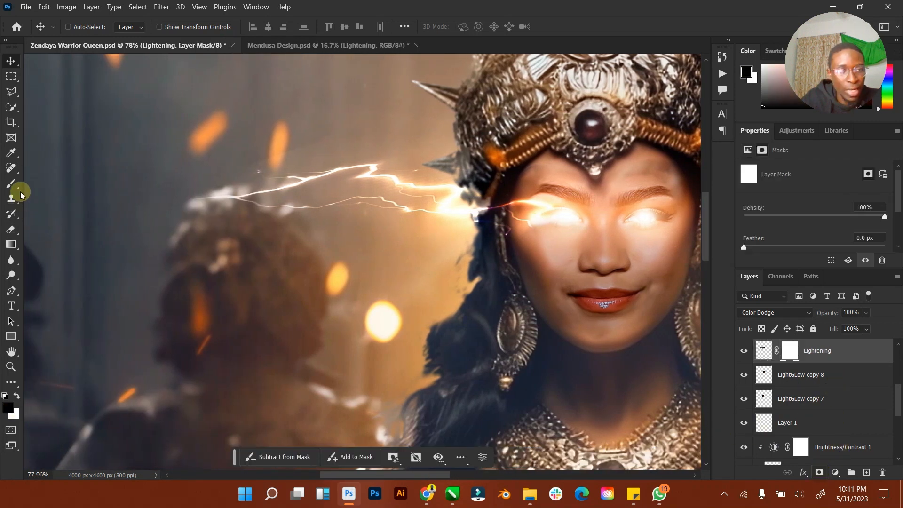
{"action": "left_click_drag", "start_coordinate": [13, 187], "coordinate": [35, 180]}
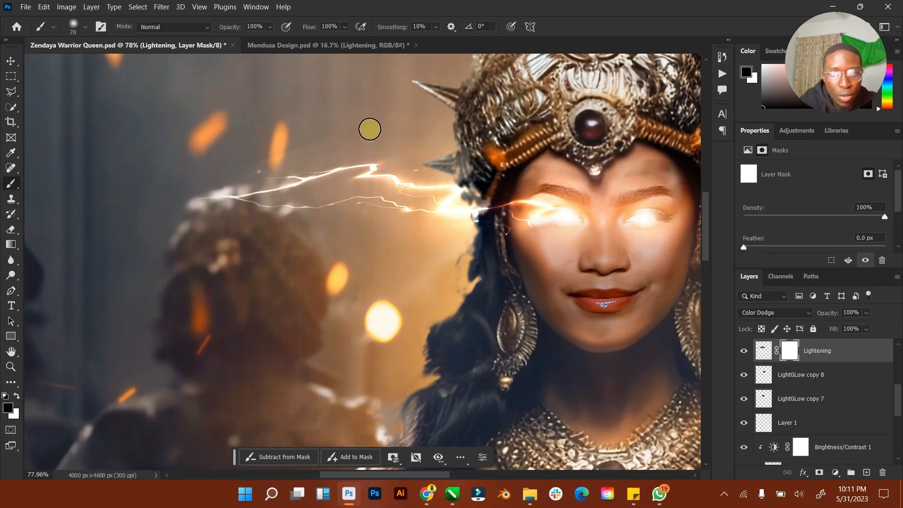
{"action": "key", "text": "bracketright"}
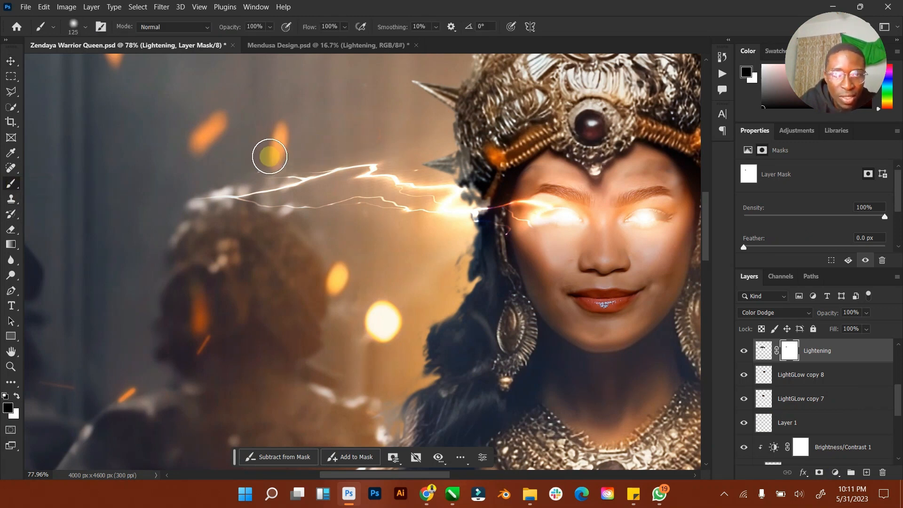
{"action": "key", "text": "bracketright"}
{"action": "key", "text": "bracketright"}
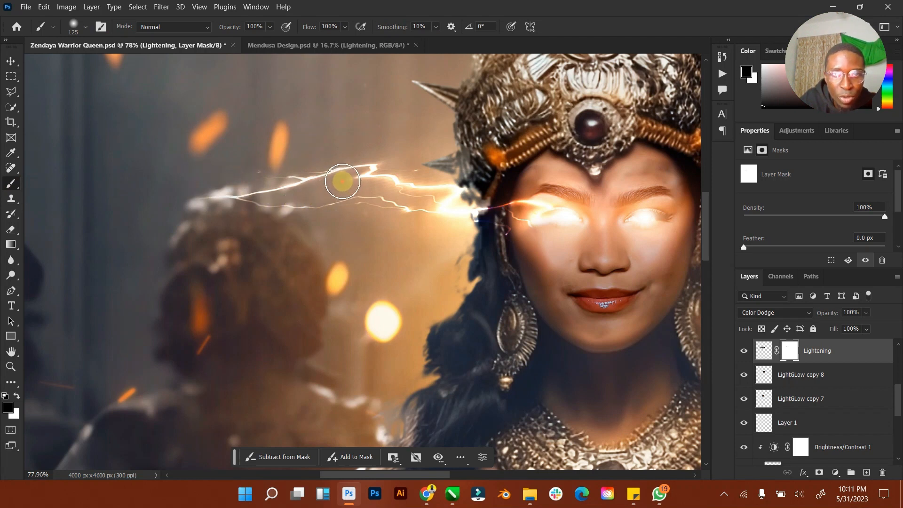
{"action": "key", "text": "bracketleft"}
{"action": "key", "text": "bracketleft"}
{"action": "key", "text": "bracketleft"}
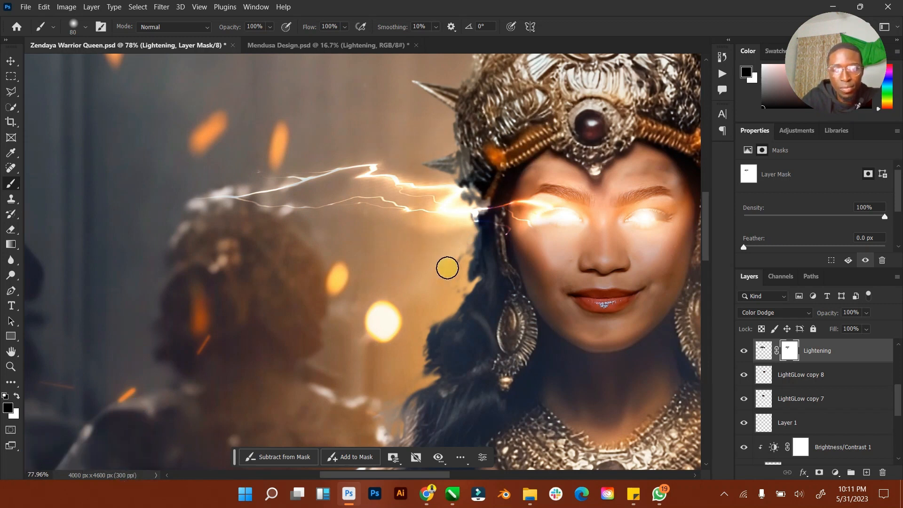
{"action": "key", "text": "bracketright"}
{"action": "key", "text": "bracketright"}
{"action": "key", "text": "bracketright"}
{"action": "key", "text": "bracketright"}
{"action": "key", "text": "bracketright"}
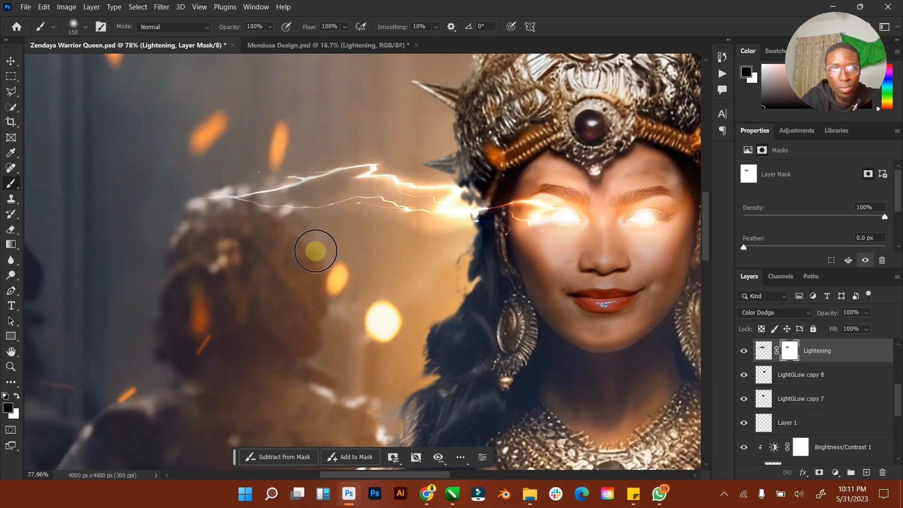
{"action": "left_click_drag", "start_coordinate": [202, 237], "coordinate": [156, 224]}
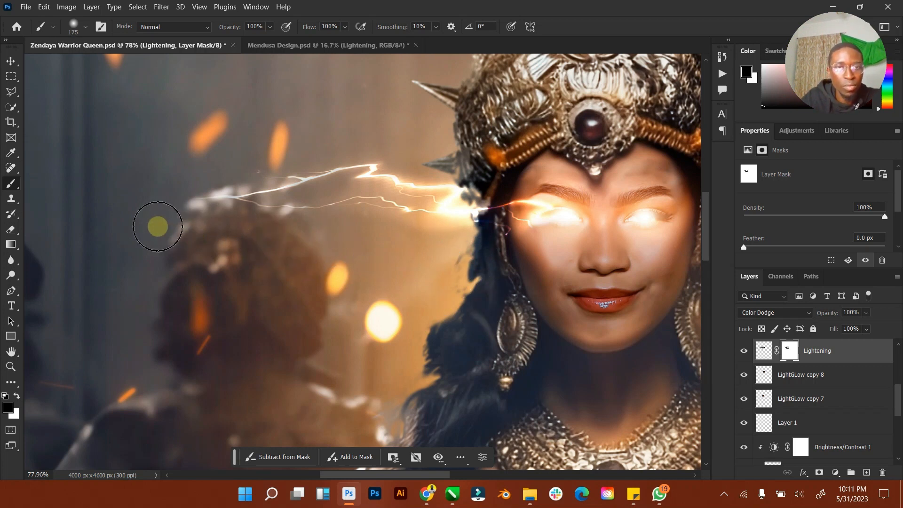
Step: Scale the lightning proportionally to 78.88% and move it so the bolt meets the glow on the left-hand eye
{"action": "left_click", "coordinate": [11, 62]}
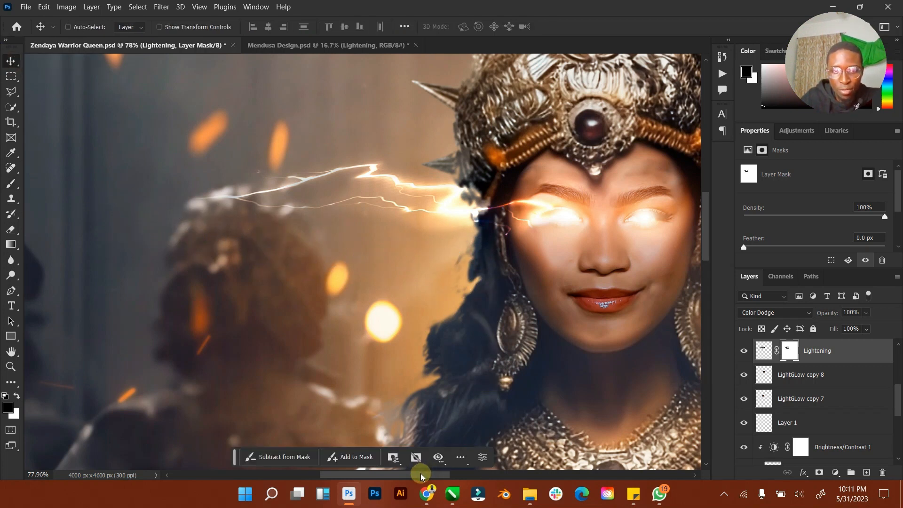
{"action": "left_click_drag", "start_coordinate": [421, 477], "coordinate": [448, 475]}
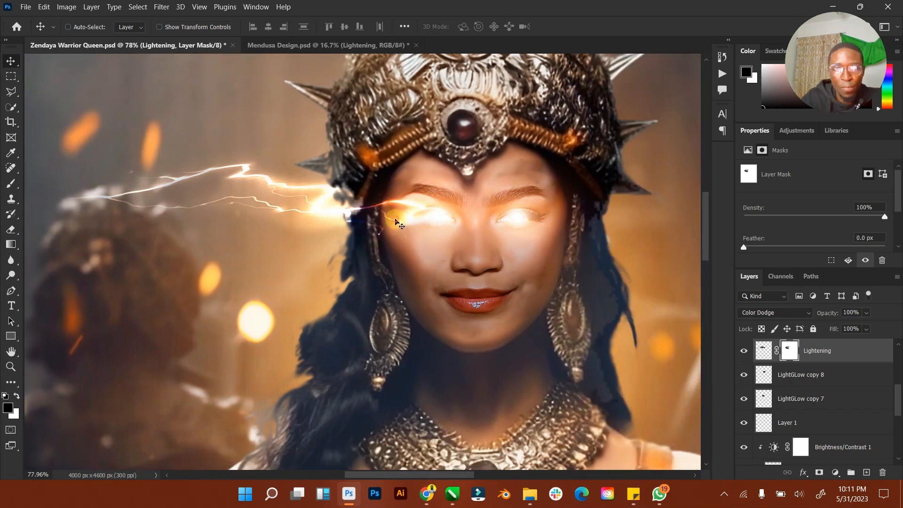
{"action": "left_click", "coordinate": [395, 221]}
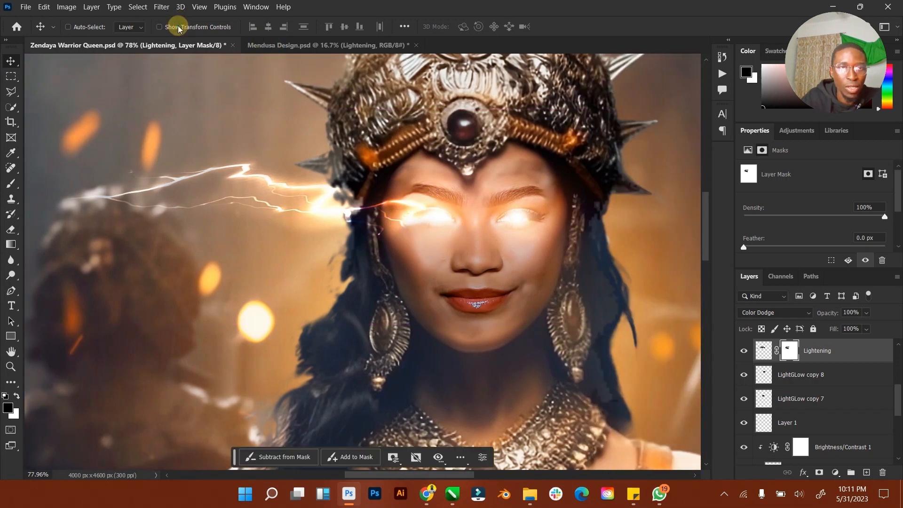
{"action": "left_click", "coordinate": [160, 27]}
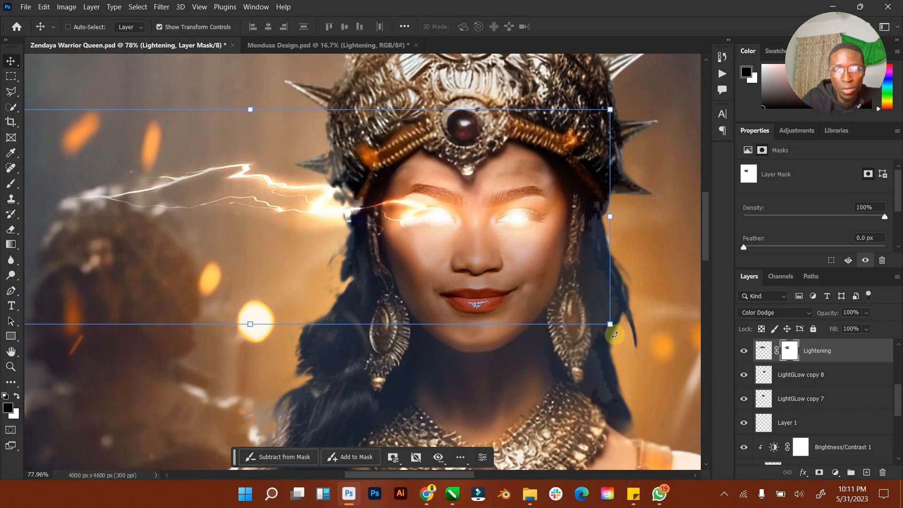
{"action": "left_click_drag", "start_coordinate": [611, 324], "coordinate": [536, 316]}
{"action": "left_click", "coordinate": [582, 27]}
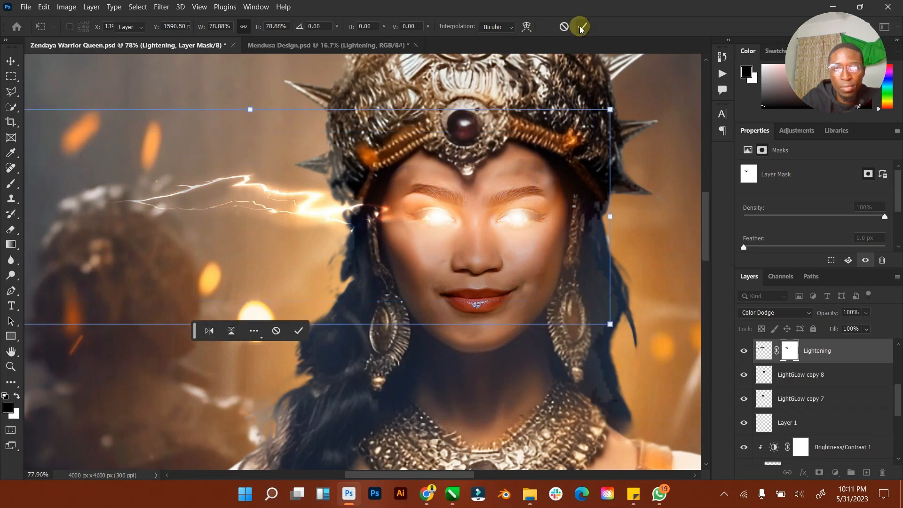
{"action": "left_click", "coordinate": [188, 27]}
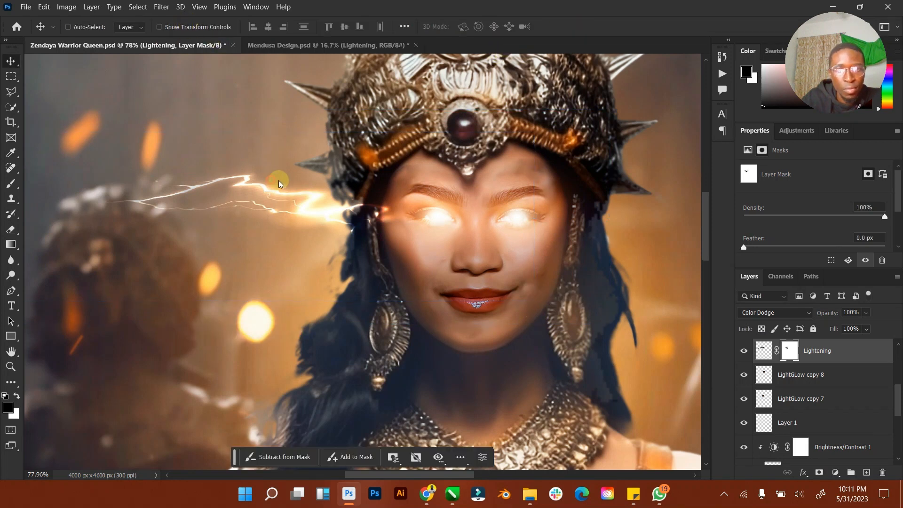
{"action": "left_click_drag", "start_coordinate": [279, 183], "coordinate": [314, 184]}
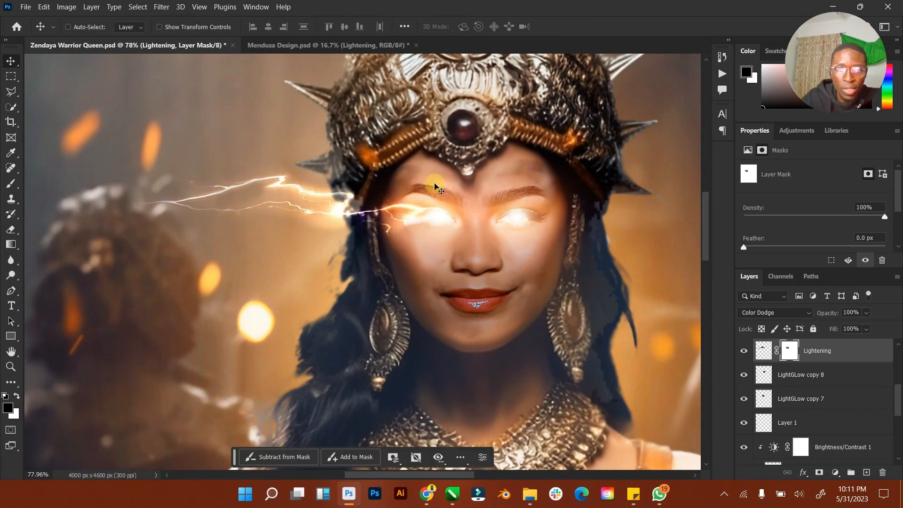
Step: Duplicate the lightning layer, flip the copy horizontally and align it with the queen's other eye, mirroring the first bolt
{"action": "left_click_drag", "start_coordinate": [436, 185], "coordinate": [426, 187]}
{"action": "left_click", "coordinate": [44, 7]}
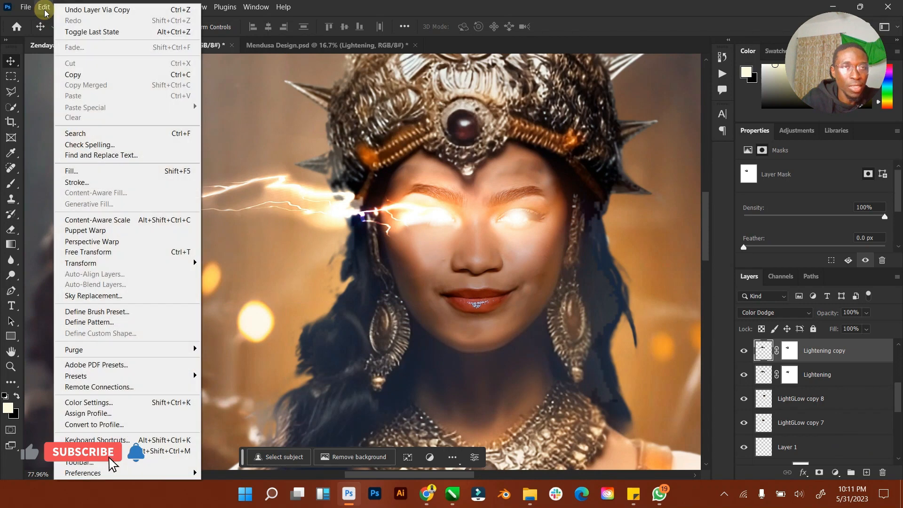
{"action": "mouse_move", "coordinate": [188, 263]}
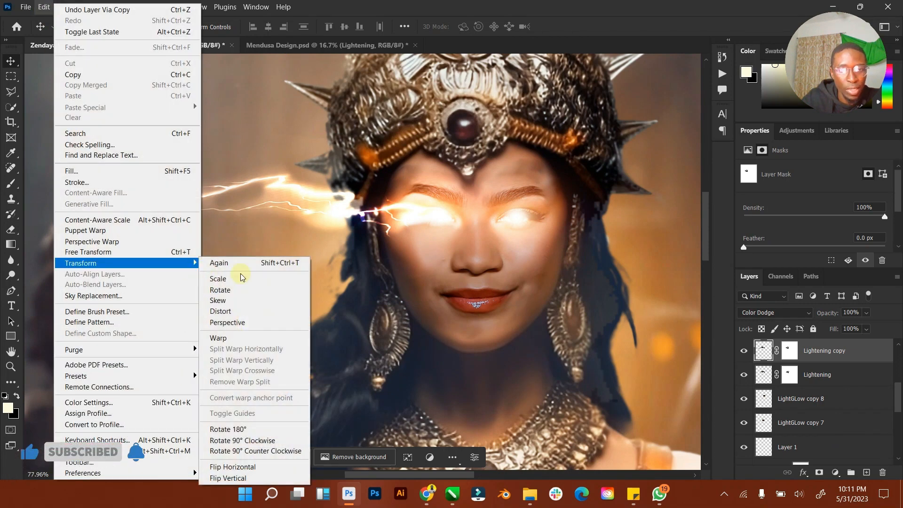
{"action": "left_click", "coordinate": [283, 467]}
{"action": "left_click_drag", "start_coordinate": [454, 256], "coordinate": [423, 234]}
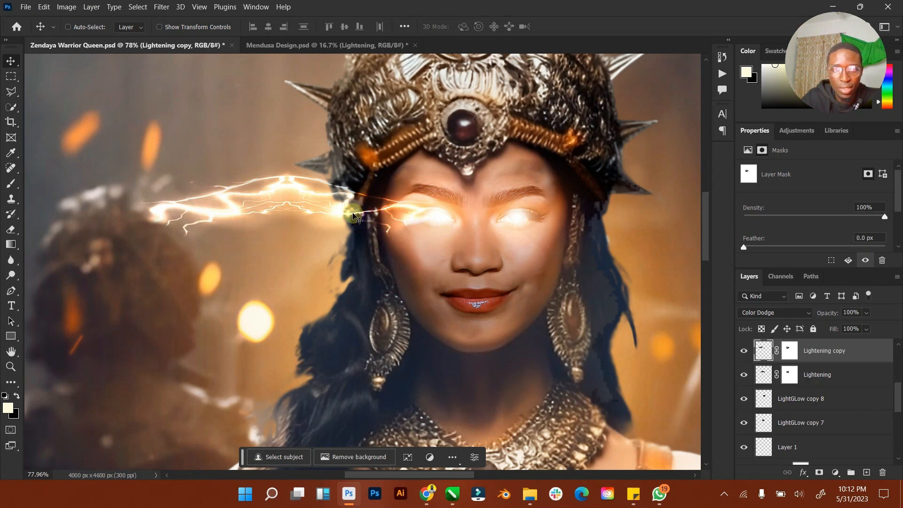
{"action": "left_click_drag", "start_coordinate": [506, 238], "coordinate": [641, 225]}
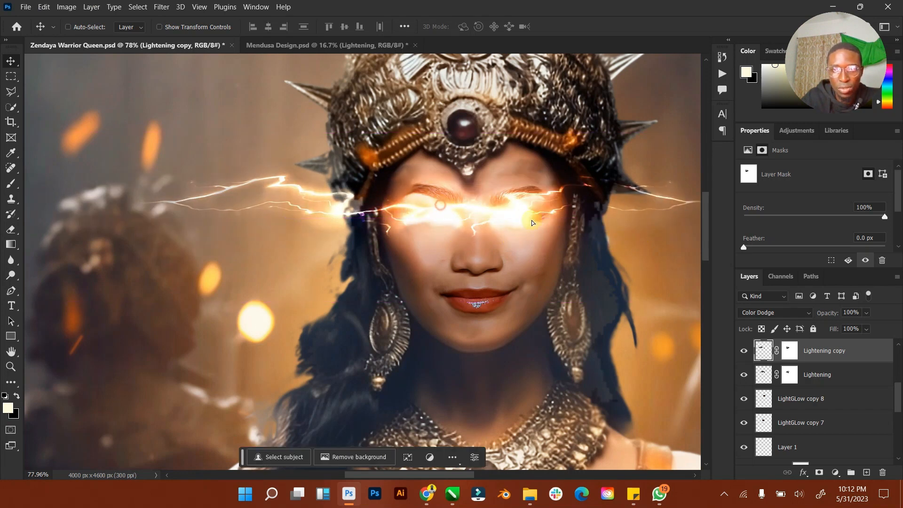
{"action": "mouse_move", "coordinate": [532, 222]}
{"action": "left_mouse_down"}
{"action": "mouse_move", "coordinate": [605, 220]}
{"action": "mouse_move", "coordinate": [530, 222]}
{"action": "mouse_move", "coordinate": [545, 226]}
{"action": "left_mouse_up"}
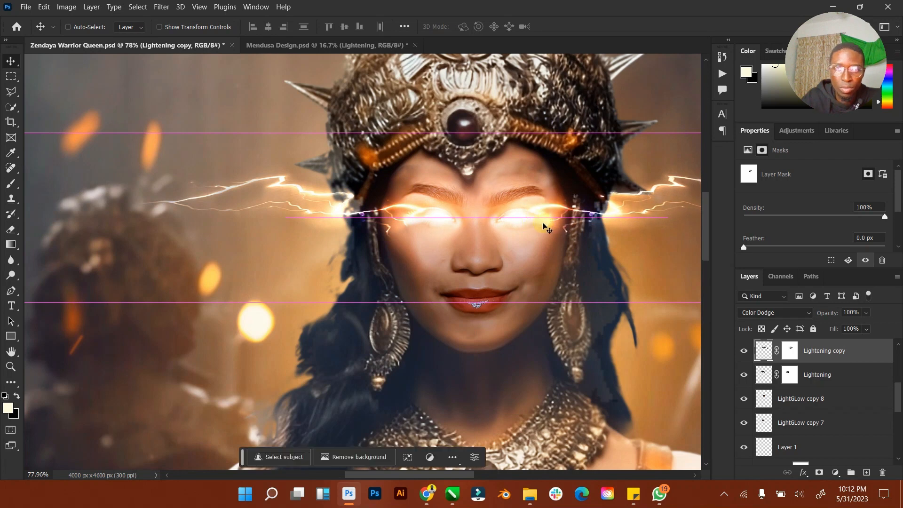
Step: Duplicate the Background layer beneath the LightGLow layer and hide the original
{"action": "double_click", "coordinate": [15, 359]}
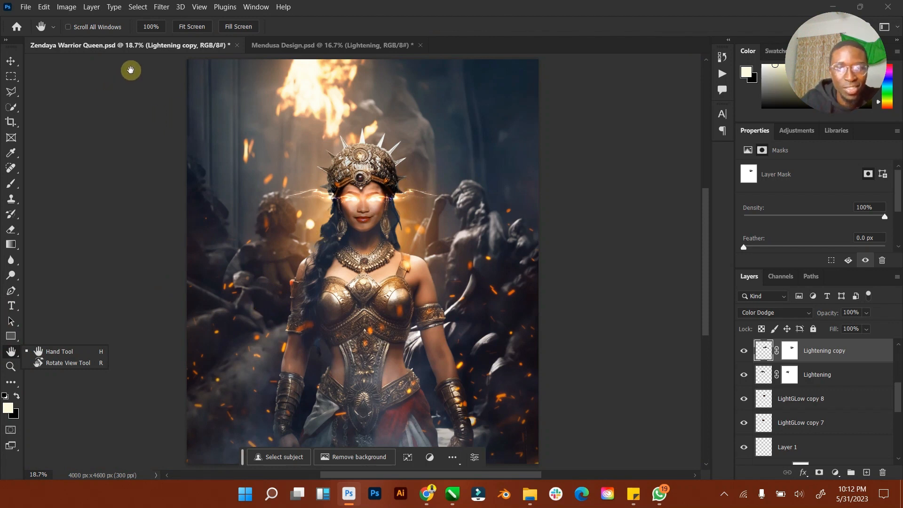
{"action": "left_click", "coordinate": [11, 61]}
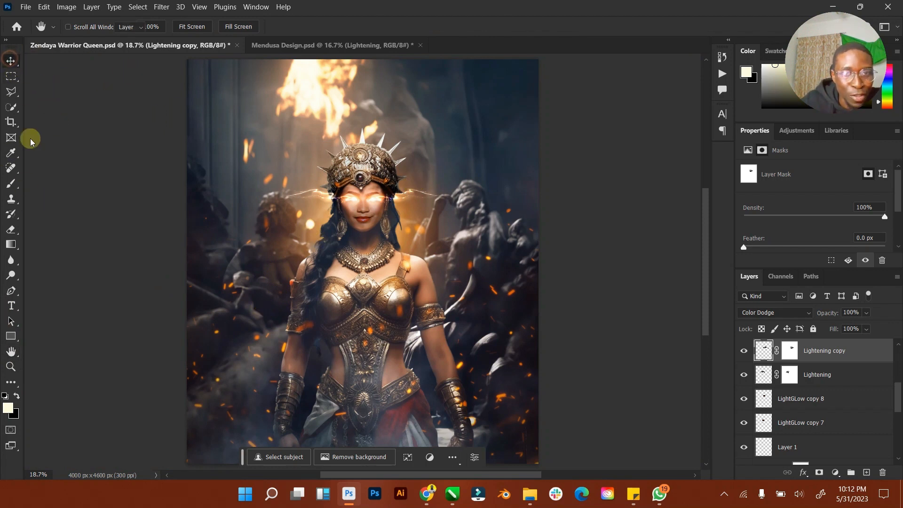
{"action": "left_click", "coordinate": [11, 367]}
{"action": "left_click_drag", "start_coordinate": [450, 271], "coordinate": [422, 272]}
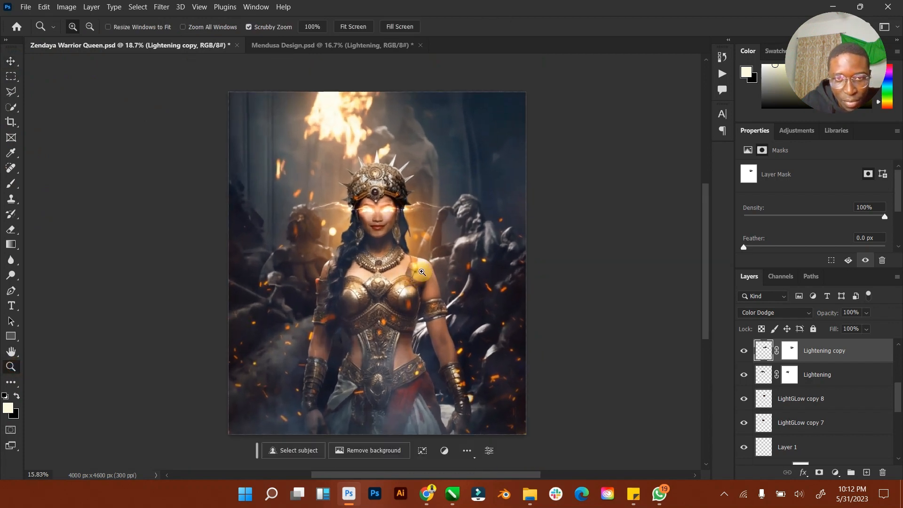
{"action": "left_click", "coordinate": [11, 62]}
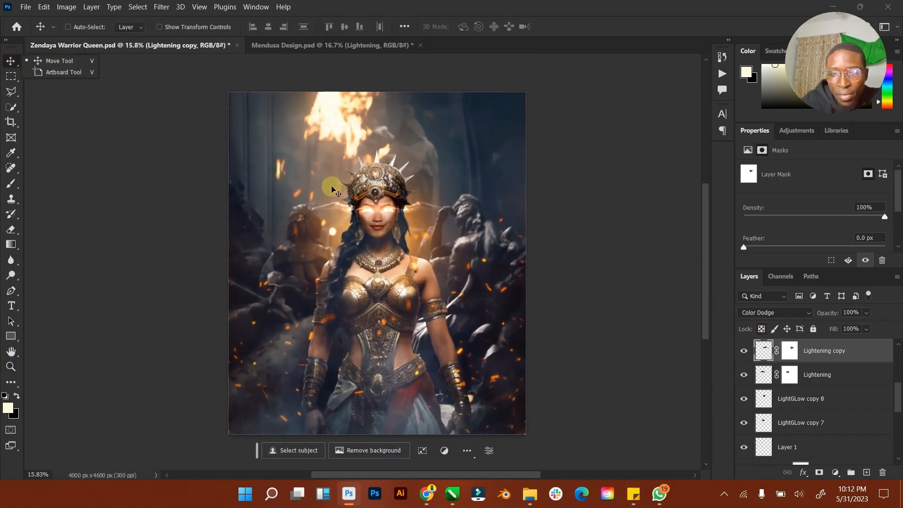
{"action": "left_click", "coordinate": [11, 352]}
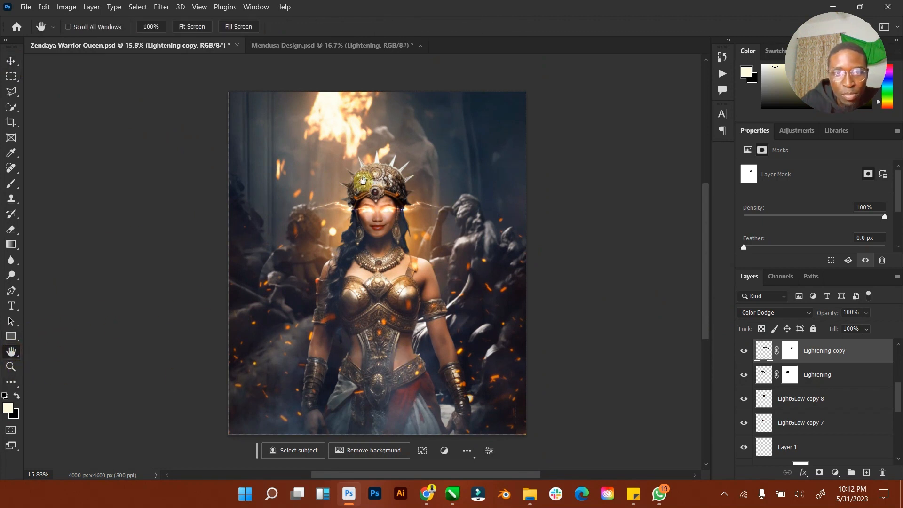
{"action": "scroll", "coordinate": [893, 376], "scroll_direction": "down", "scroll_amount": 3}
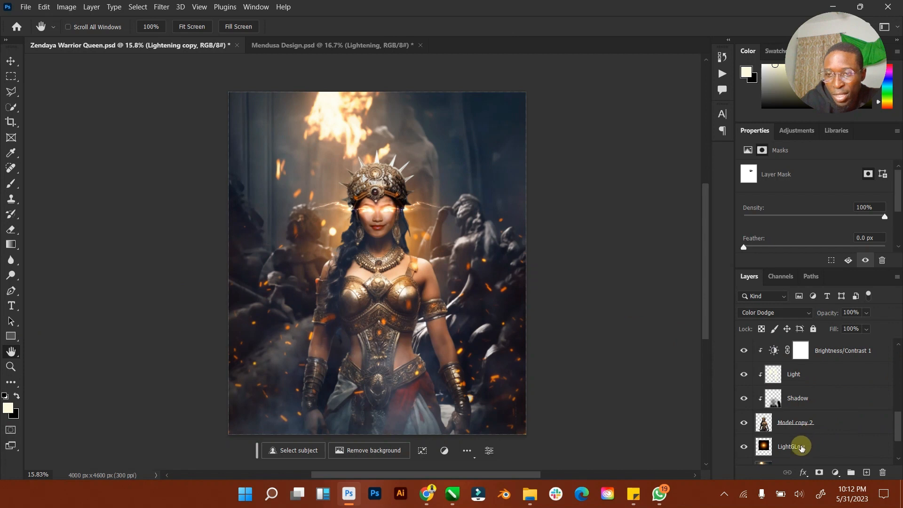
{"action": "scroll", "coordinate": [802, 448], "scroll_direction": "down", "scroll_amount": 2}
{"action": "left_click", "coordinate": [801, 419]}
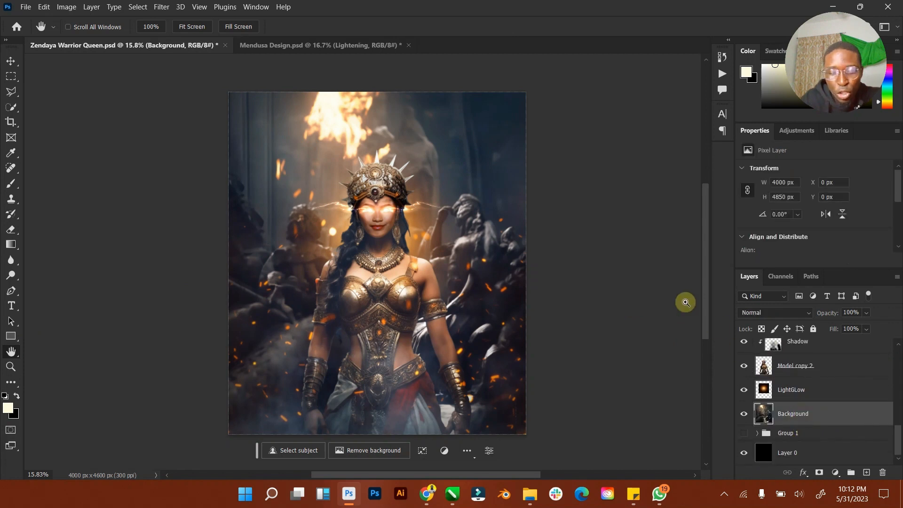
{"action": "key", "text": "ctrl+j"}
{"action": "left_click", "coordinate": [744, 442]}
Step: Apply a Gaussian Blur with a 2.9-pixel radius to the Background copy layer
{"action": "left_click", "coordinate": [213, 50]}
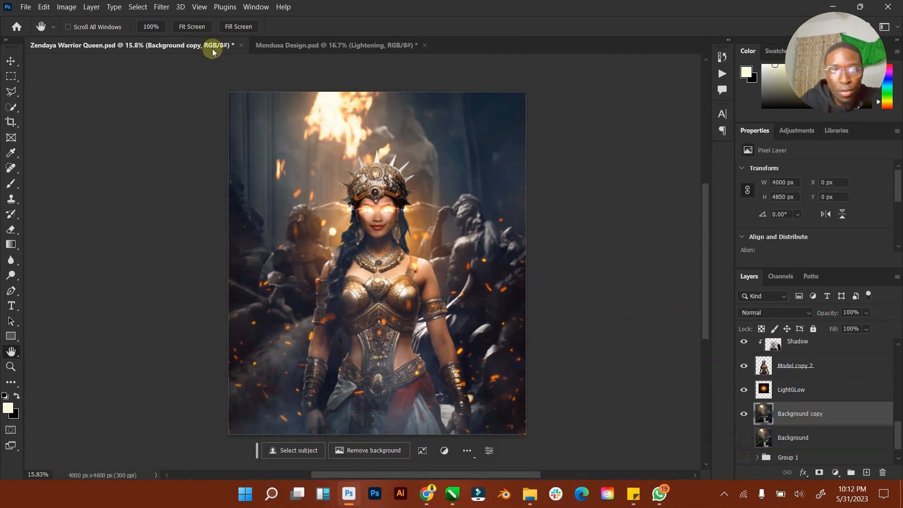
{"action": "left_click", "coordinate": [167, 9]}
{"action": "mouse_move", "coordinate": [252, 149]}
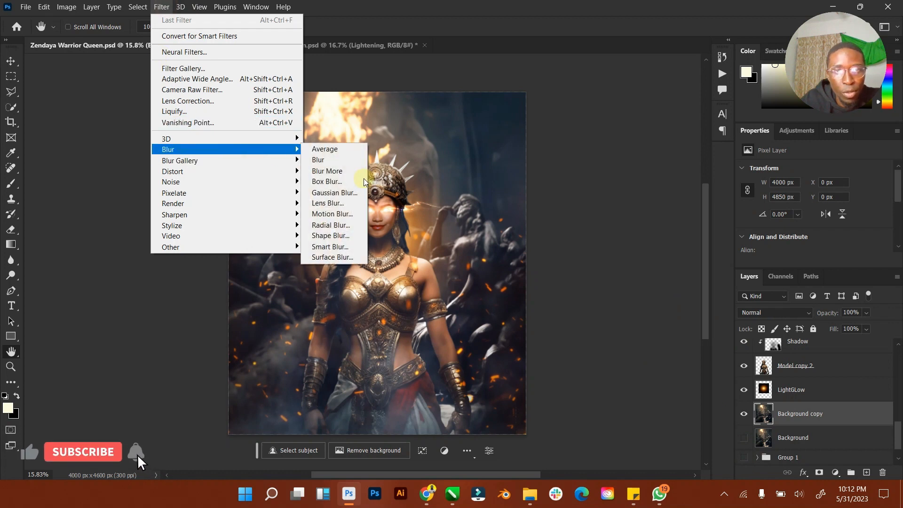
{"action": "left_click", "coordinate": [360, 193]}
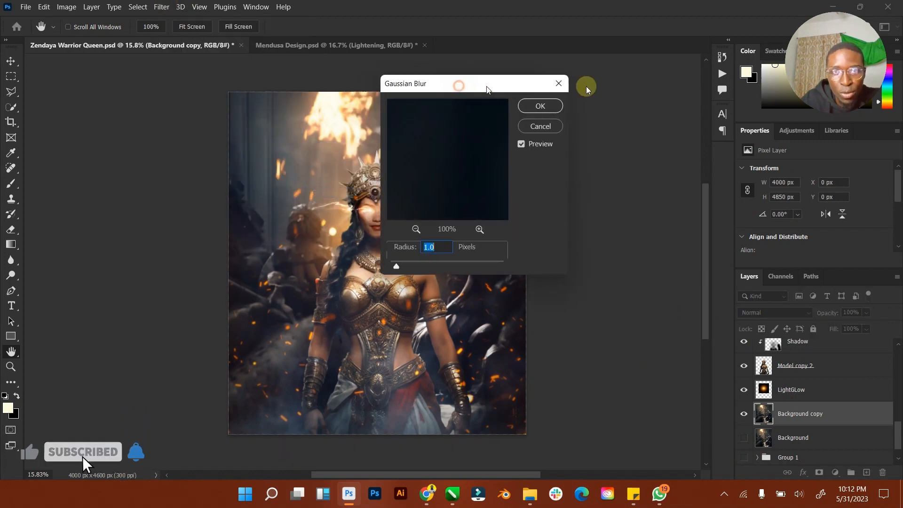
{"action": "left_click", "coordinate": [578, 266]}
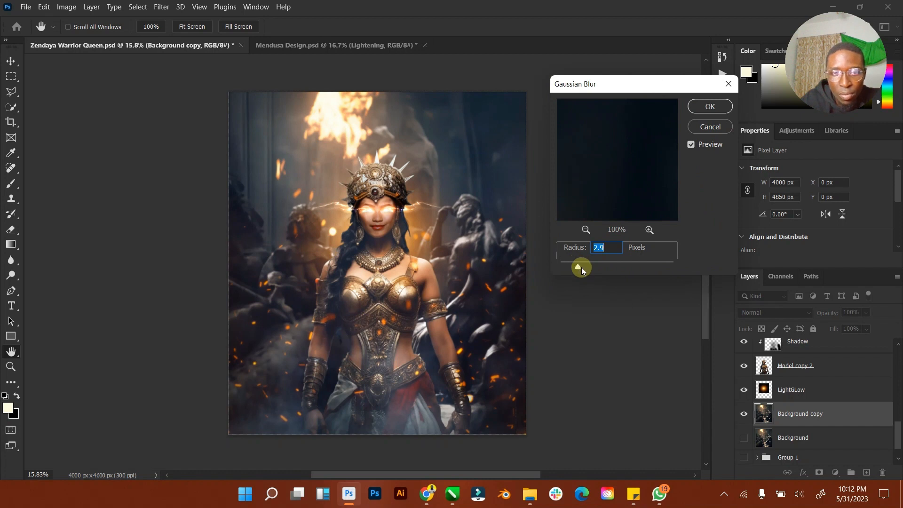
{"action": "left_click", "coordinate": [711, 108]}
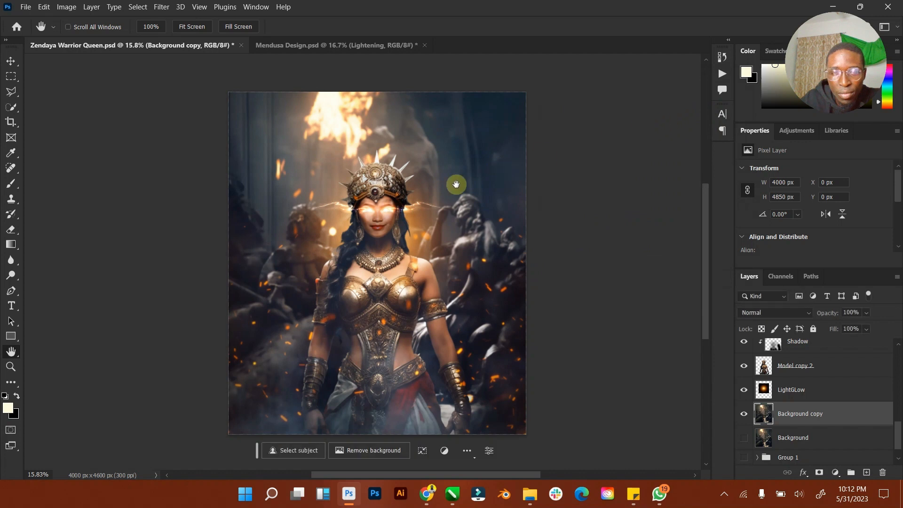
Step: Apply the layer mask of the Lightening copy layer permanently to its pixels
{"action": "left_click", "coordinate": [11, 61]}
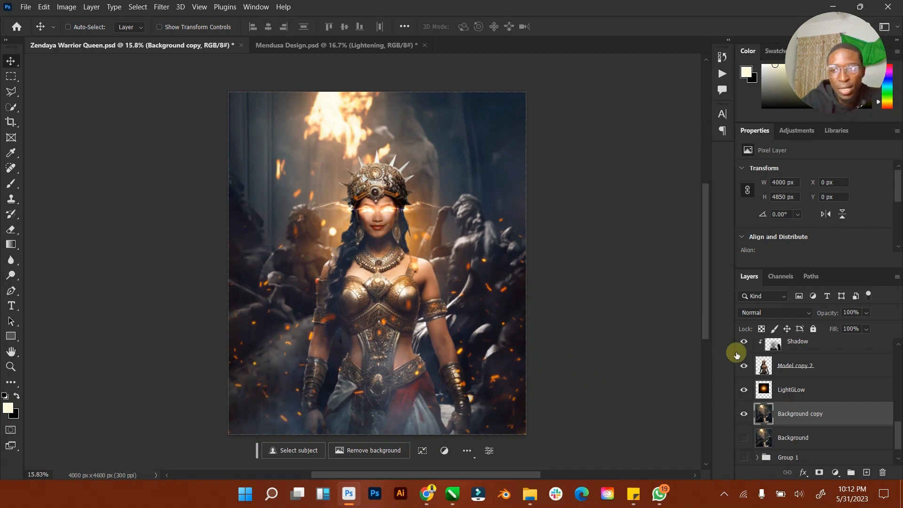
{"action": "left_click_drag", "start_coordinate": [899, 433], "coordinate": [897, 359]}
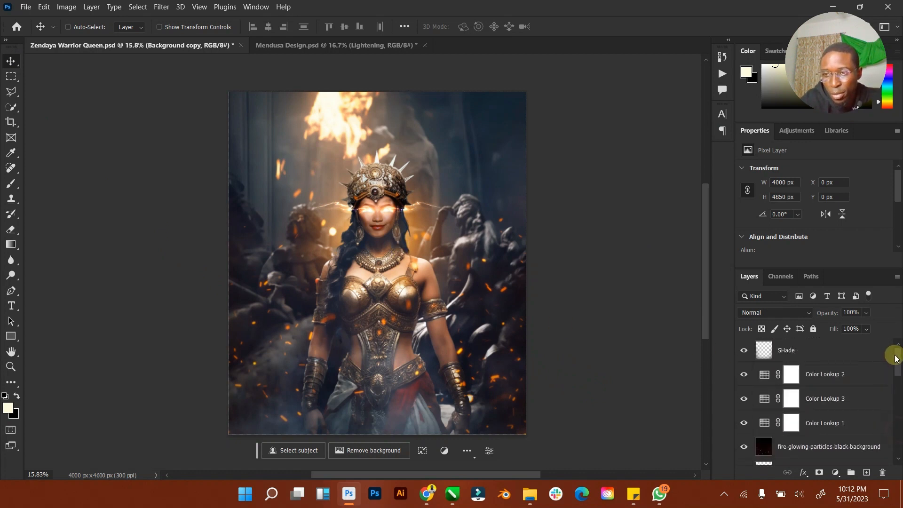
{"action": "scroll", "coordinate": [830, 386], "scroll_direction": "down", "scroll_amount": 5}
{"action": "left_click", "coordinate": [830, 375]}
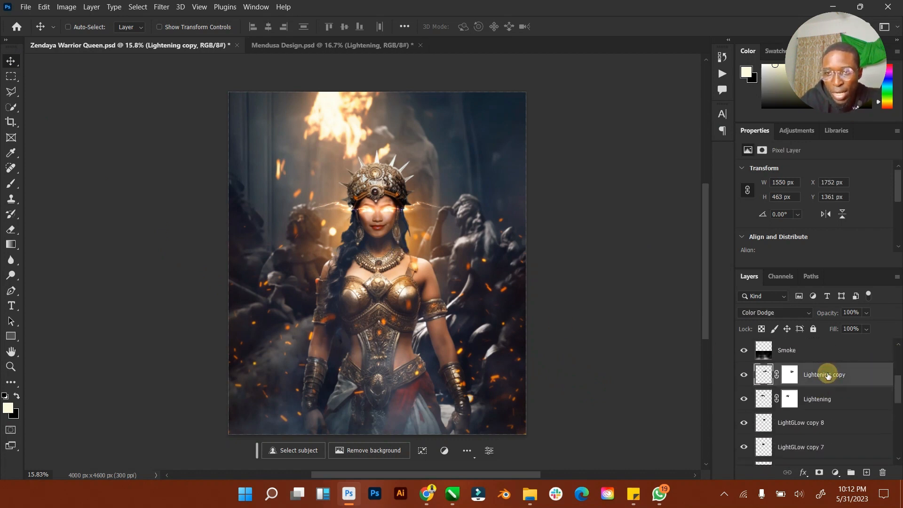
{"action": "right_click", "coordinate": [792, 374]}
{"action": "left_click", "coordinate": [795, 401]}
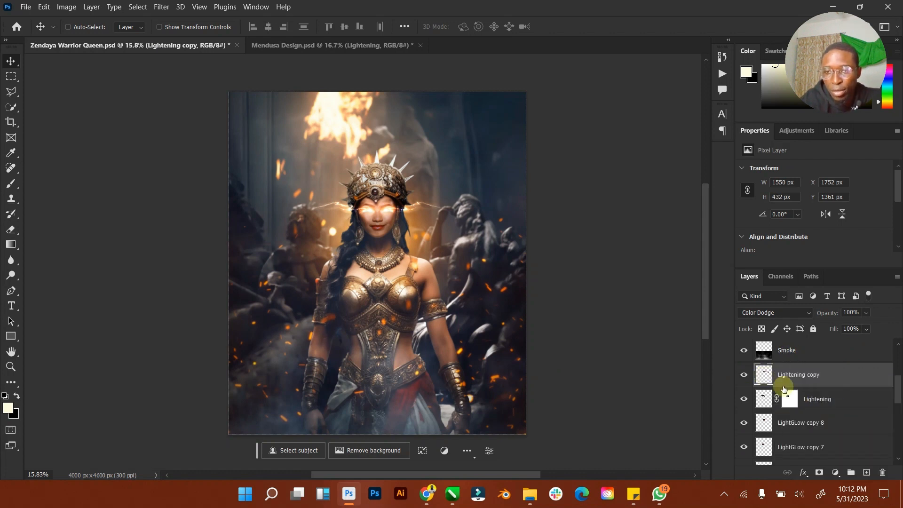
Step: Try a duplicate of the Lightening copy near the image's lower-right edge with Screen blending, and delete it
{"action": "key", "text": "ctrl+j"}
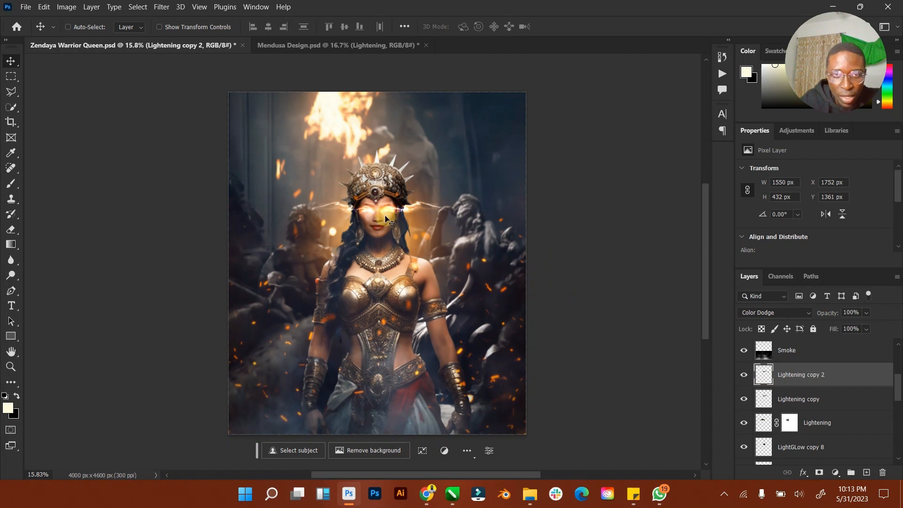
{"action": "left_click_drag", "start_coordinate": [386, 220], "coordinate": [489, 375]}
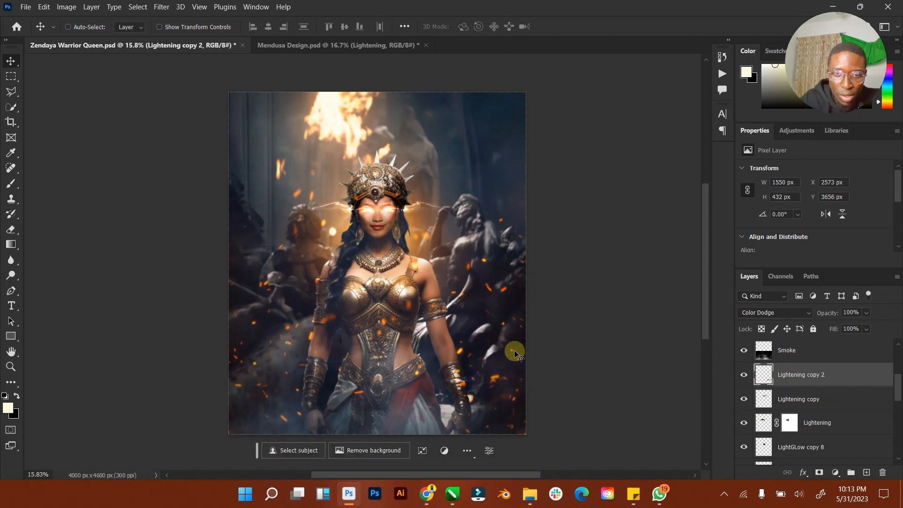
{"action": "left_click", "coordinate": [805, 313]}
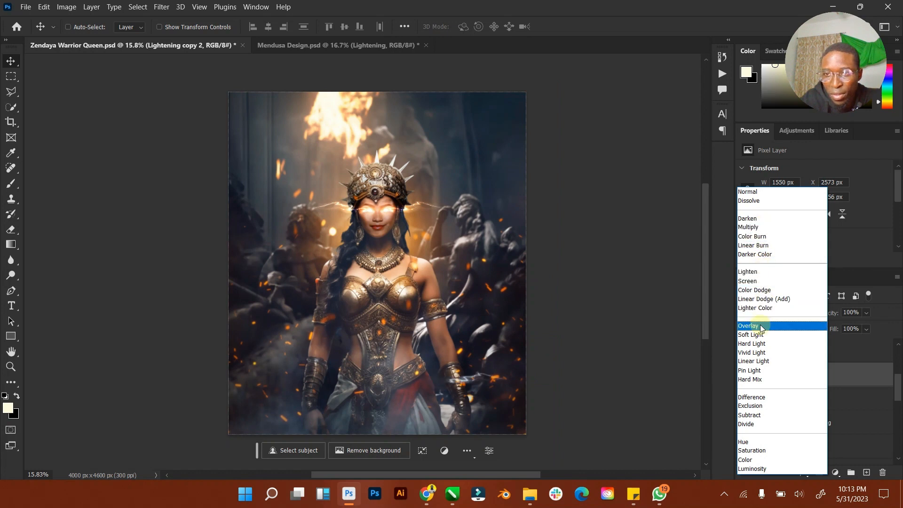
{"action": "left_click", "coordinate": [762, 282]}
{"action": "left_click_drag", "start_coordinate": [504, 362], "coordinate": [510, 353]}
{"action": "key", "text": "Delete"}
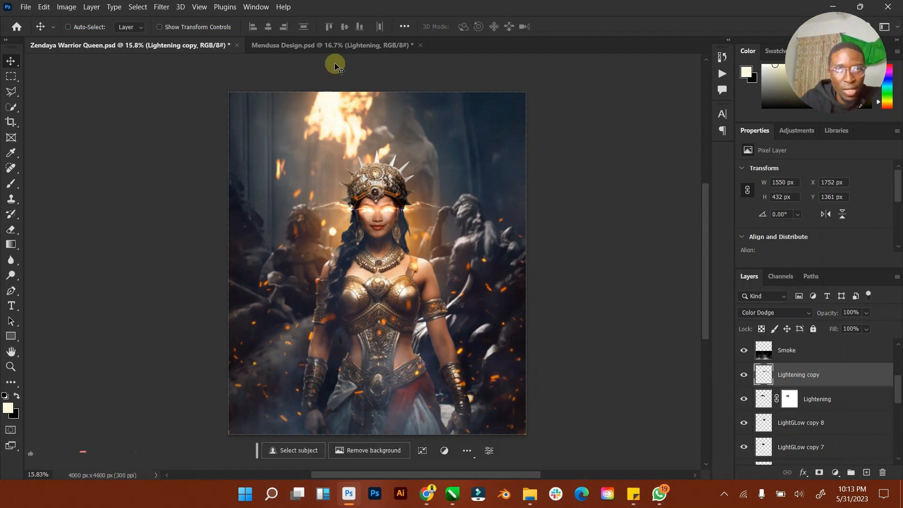
Step: Save the warrior queen document and close Mendusa Design.psd without saving its changes
{"action": "key", "text": "ctrl"}
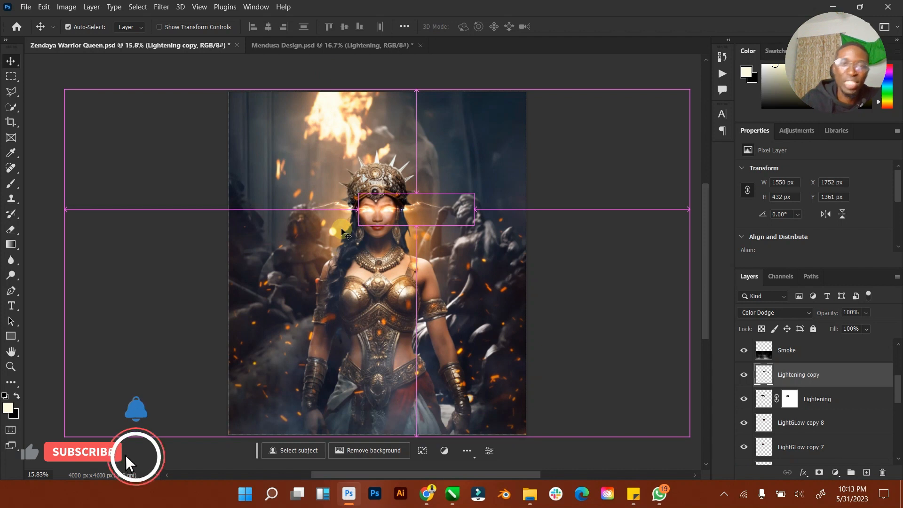
{"action": "key", "text": "ctrl+s"}
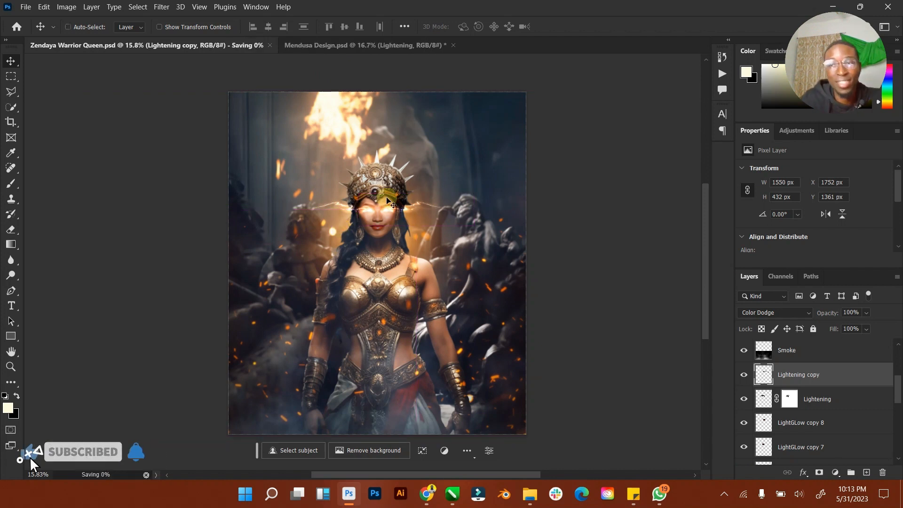
{"action": "left_click", "coordinate": [454, 46]}
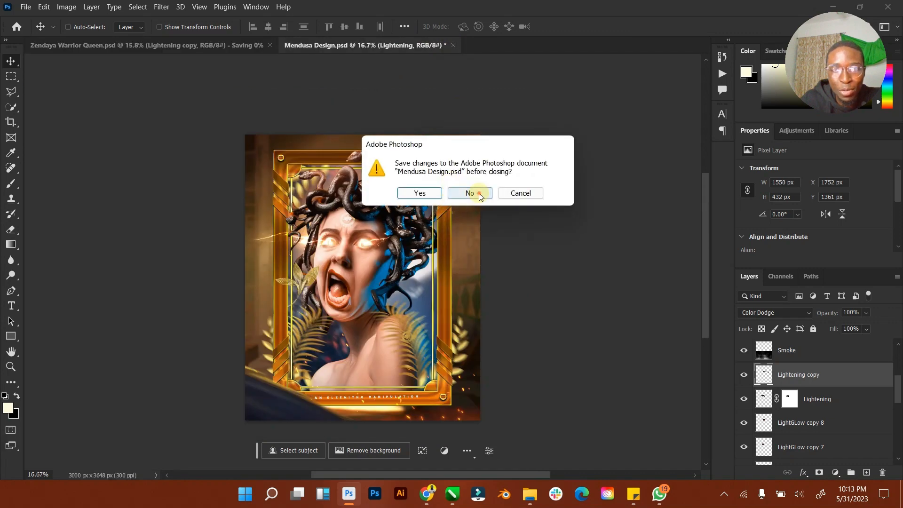
{"action": "left_click", "coordinate": [469, 193]}
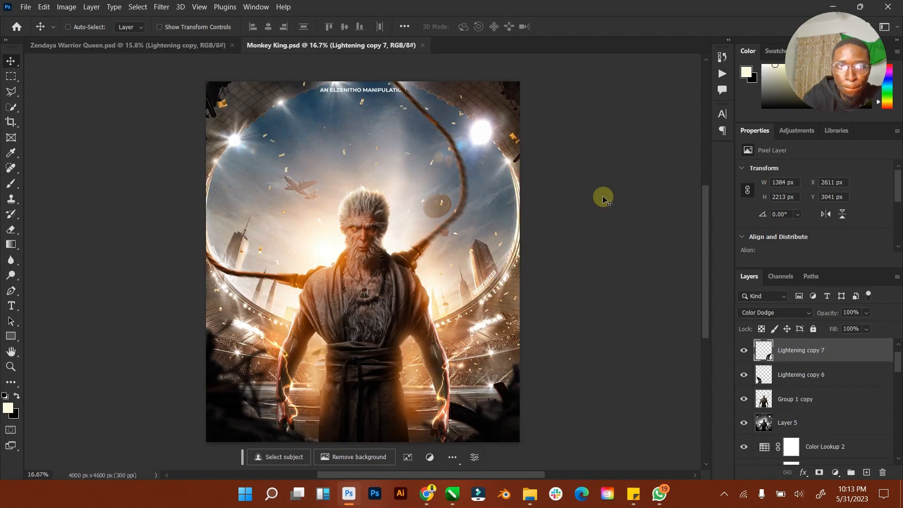
Step: Hide Layer 4 in Monkey King.psd and toggle Lightening copy 7 to identify which arm's bolt it holds
{"action": "left_click", "coordinate": [744, 352]}
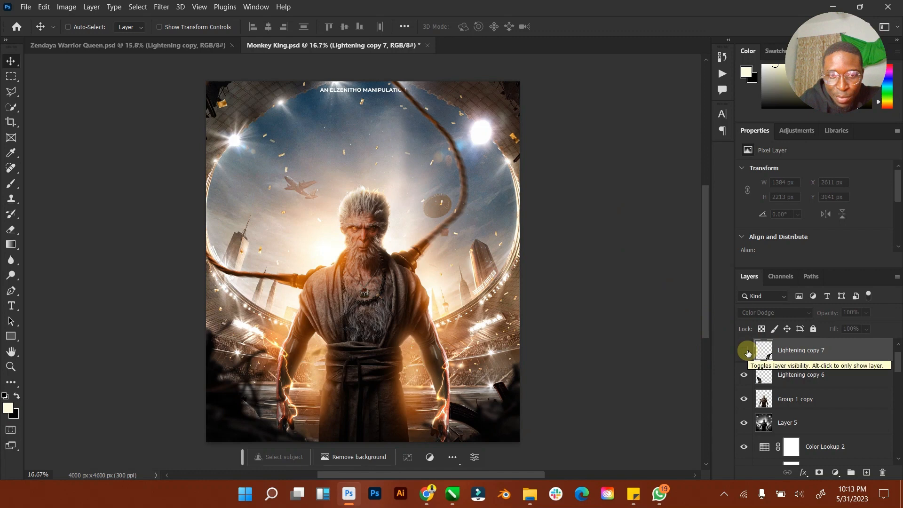
{"action": "scroll", "coordinate": [750, 356], "scroll_direction": "up", "scroll_amount": 1}
{"action": "left_click", "coordinate": [744, 350]}
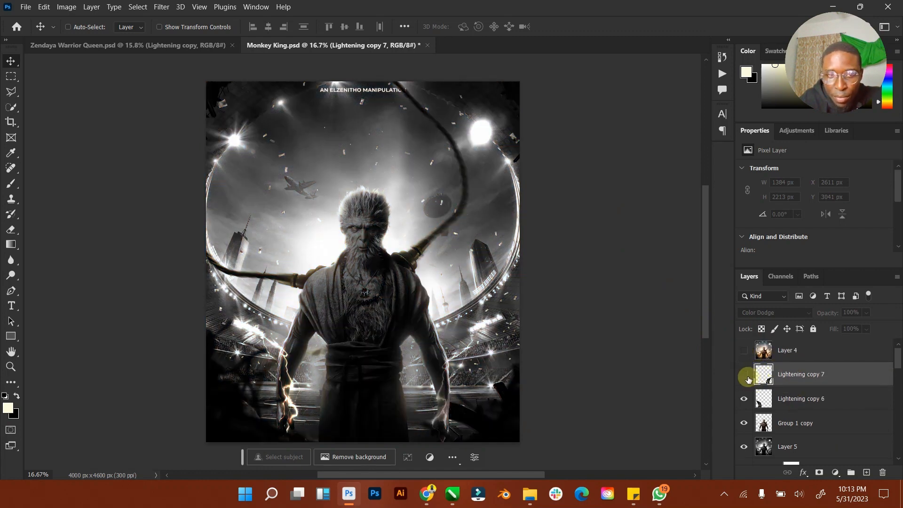
{"action": "left_click", "coordinate": [746, 377]}
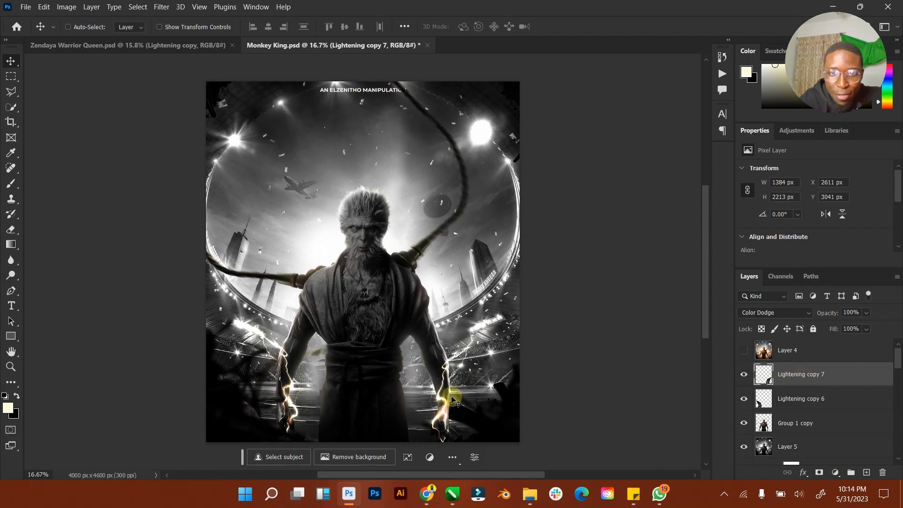
Step: Copy Lightening copy 7 from Monkey King.psd into the warrior queen document over the queen's left-hand arm, with Color Dodge blending
{"action": "left_click_drag", "start_coordinate": [452, 400], "coordinate": [241, 139]}
{"action": "left_click_drag", "start_coordinate": [380, 338], "coordinate": [379, 338]}
{"action": "mouse_move", "coordinate": [332, 366]}
{"action": "left_mouse_down"}
{"action": "mouse_move", "coordinate": [306, 377]}
{"action": "mouse_move", "coordinate": [338, 376]}
{"action": "left_mouse_up"}
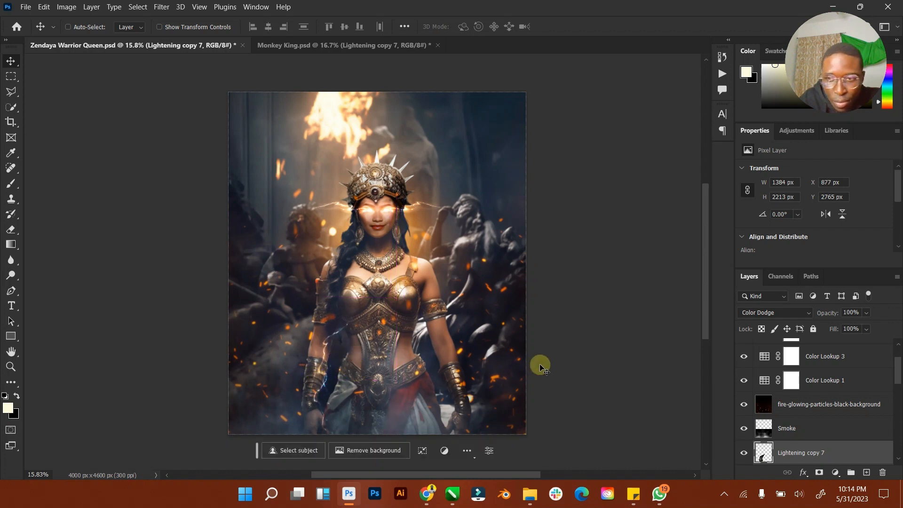
{"action": "left_click", "coordinate": [811, 314]}
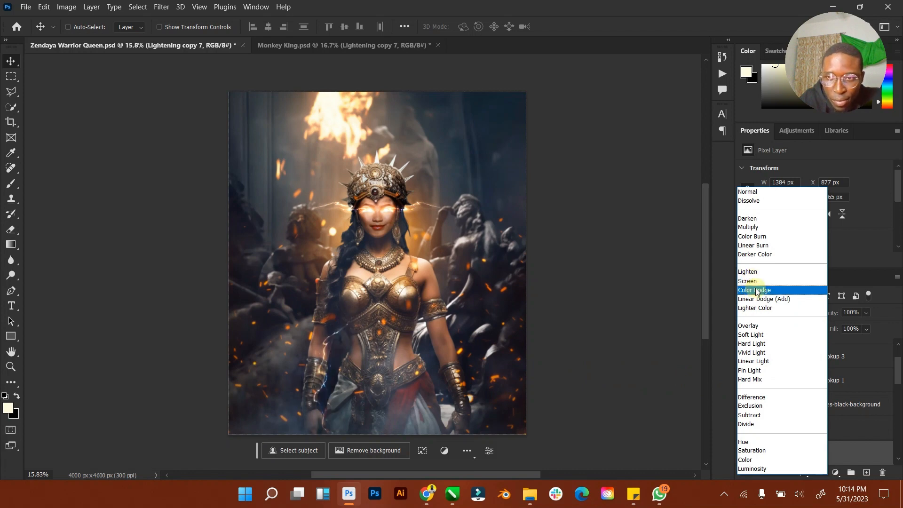
{"action": "left_click", "coordinate": [319, 377]}
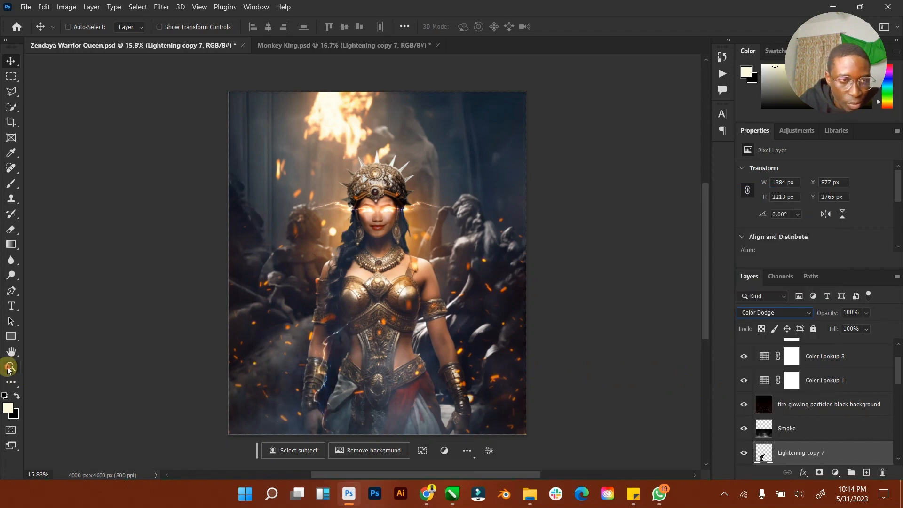
Step: Align the lightning bolt with the queen's left-hand forearm and armored bracer
{"action": "left_click", "coordinate": [10, 366]}
{"action": "mouse_move", "coordinate": [314, 390]}
{"action": "left_mouse_down"}
{"action": "mouse_move", "coordinate": [337, 373]}
{"action": "mouse_move", "coordinate": [320, 377]}
{"action": "left_mouse_up"}
{"action": "scroll", "coordinate": [321, 377], "scroll_direction": "down", "scroll_amount": 1}
{"action": "left_click", "coordinate": [9, 61]}
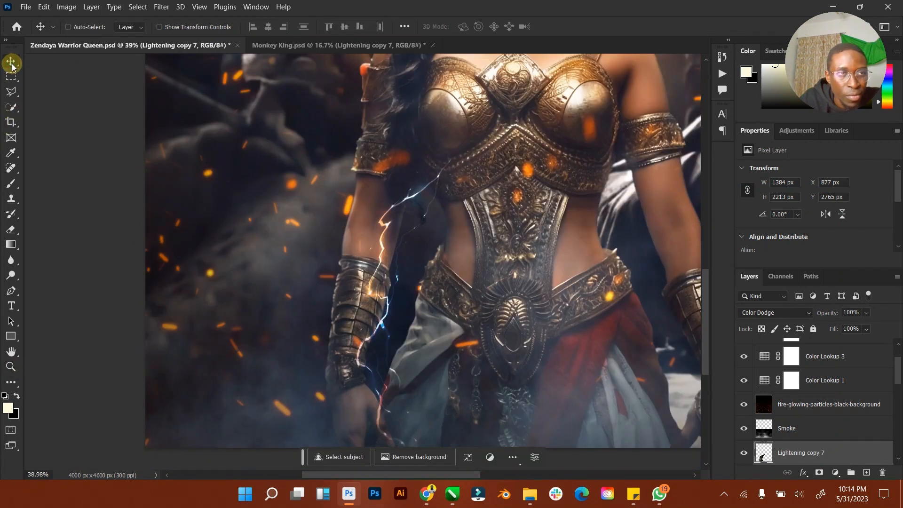
{"action": "left_click_drag", "start_coordinate": [371, 309], "coordinate": [391, 301]}
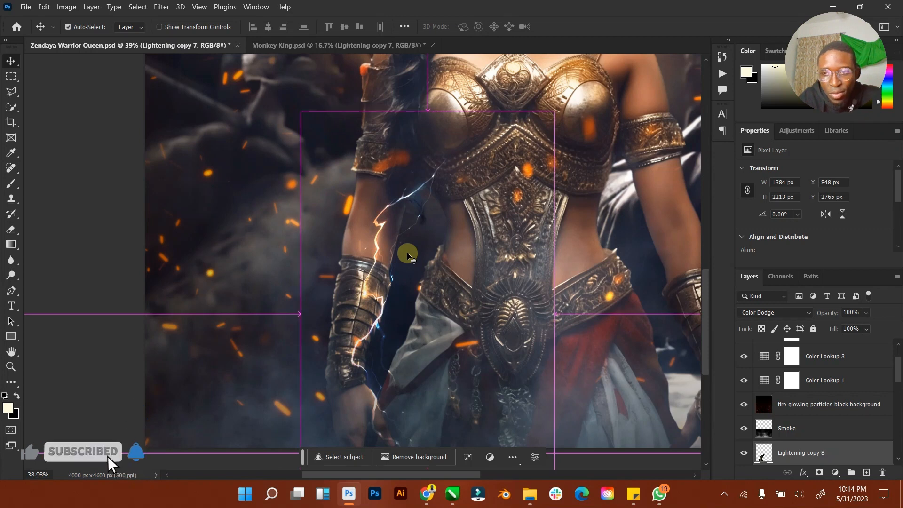
Step: Duplicate the arm lightning layer in place to intensify it, and group both lightning layers
{"action": "key", "text": "ctrl+j"}
{"action": "scroll", "coordinate": [385, 297], "scroll_direction": "down", "scroll_amount": 2}
{"action": "scroll", "coordinate": [387, 302], "scroll_direction": "down", "scroll_amount": 1}
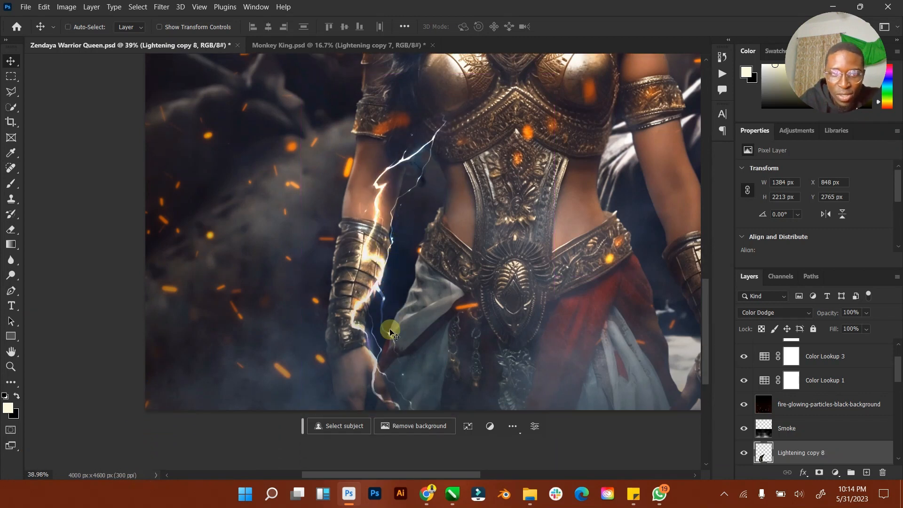
{"action": "scroll", "coordinate": [814, 399], "scroll_direction": "down", "scroll_amount": 3}
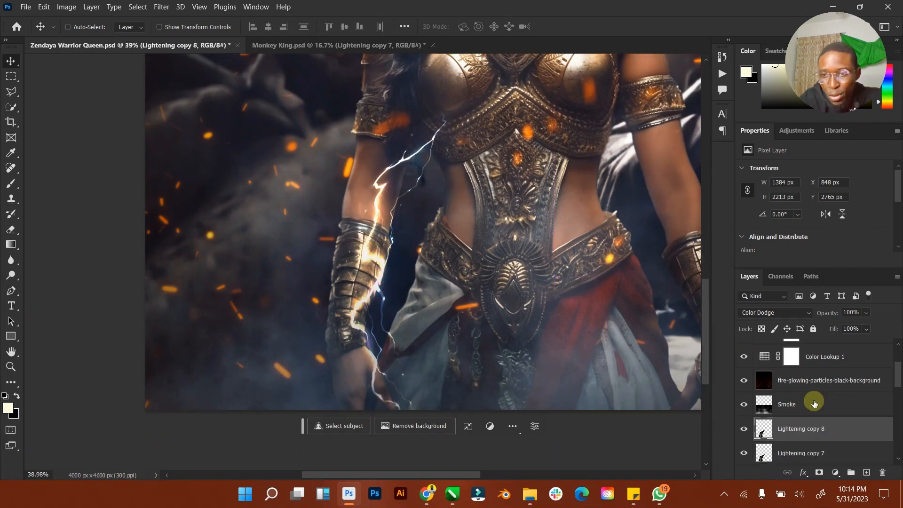
{"action": "left_click", "coordinate": [817, 408], "text": "shift"}
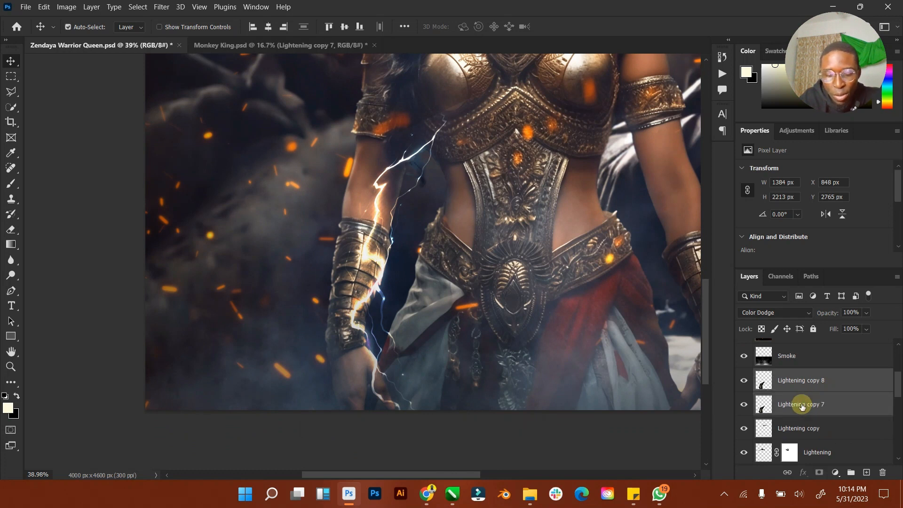
{"action": "key", "text": "ctrl+g"}
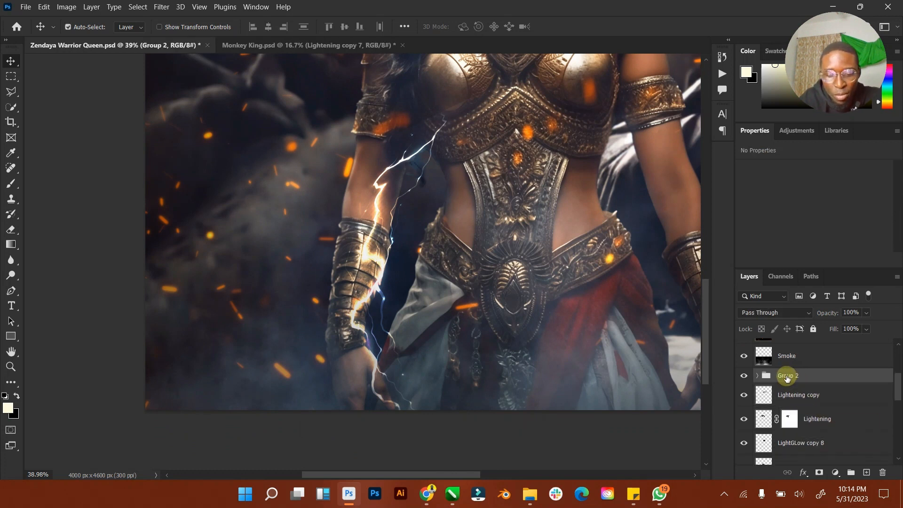
Step: Duplicate Group 2, scale the copy proportionally to 41.96% and place it along the outer edge of the forearm
{"action": "key", "text": "ctrl+j"}
{"action": "mouse_move", "coordinate": [343, 250]}
{"action": "left_mouse_down"}
{"action": "mouse_move", "coordinate": [394, 247]}
{"action": "mouse_move", "coordinate": [349, 269]}
{"action": "mouse_move", "coordinate": [338, 245]}
{"action": "left_mouse_up"}
{"action": "left_click", "coordinate": [160, 27]}
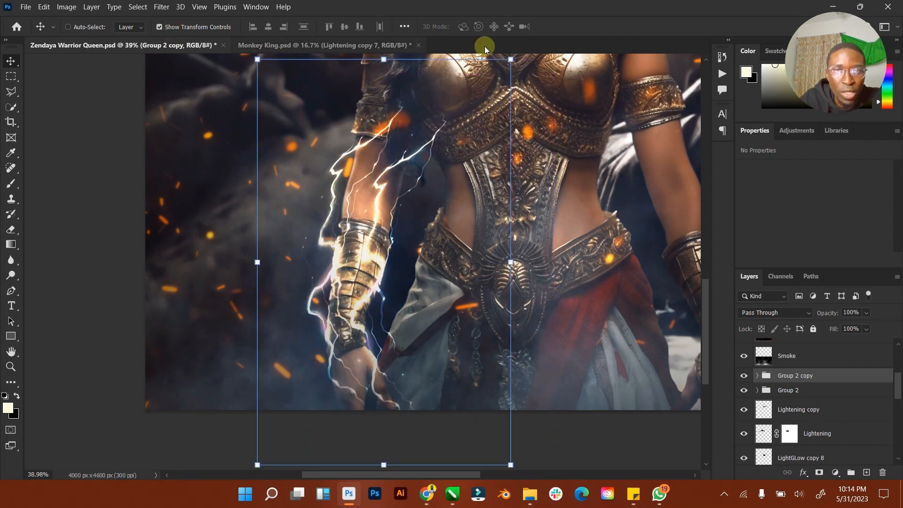
{"action": "left_click_drag", "start_coordinate": [507, 58], "coordinate": [346, 228]}
{"action": "mouse_move", "coordinate": [343, 218]}
{"action": "left_mouse_down"}
{"action": "mouse_move", "coordinate": [334, 207]}
{"action": "mouse_move", "coordinate": [344, 209]}
{"action": "left_mouse_up"}
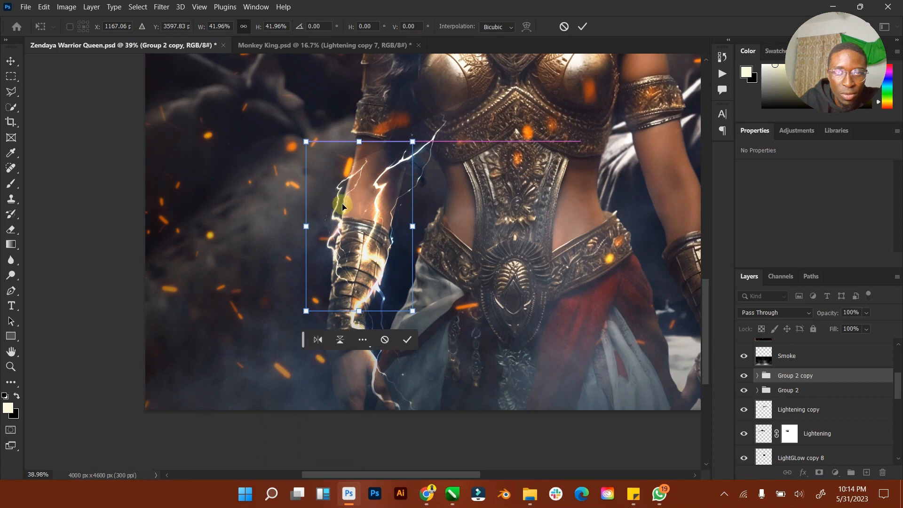
{"action": "left_click", "coordinate": [583, 27]}
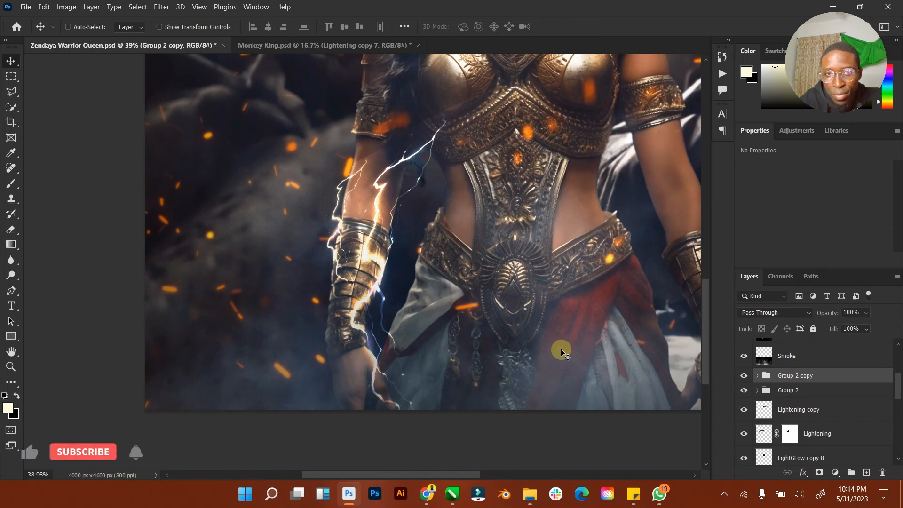
Step: Select Lightening copy 8 in Group 2 copy and set the Eraser to a 300-pixel soft brush with minimum hardness
{"action": "left_click", "coordinate": [757, 379]}
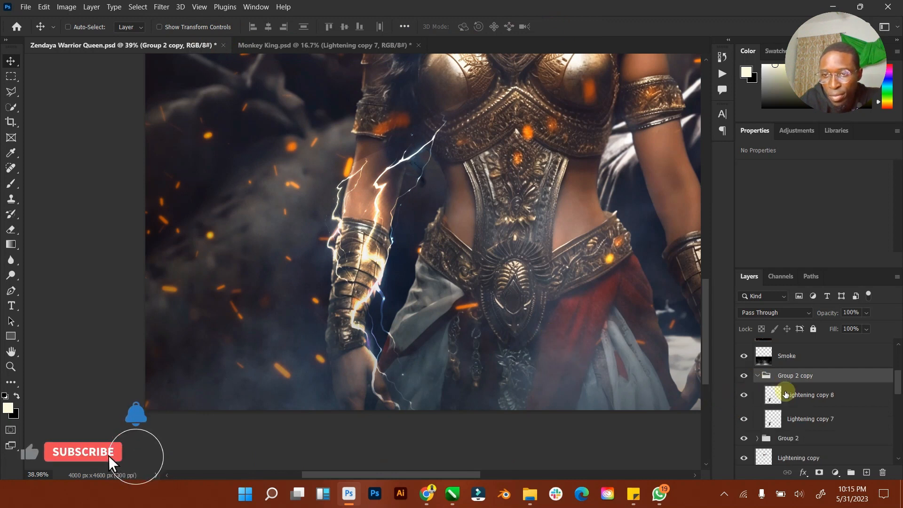
{"action": "left_click", "coordinate": [786, 395]}
{"action": "left_click", "coordinate": [11, 231]}
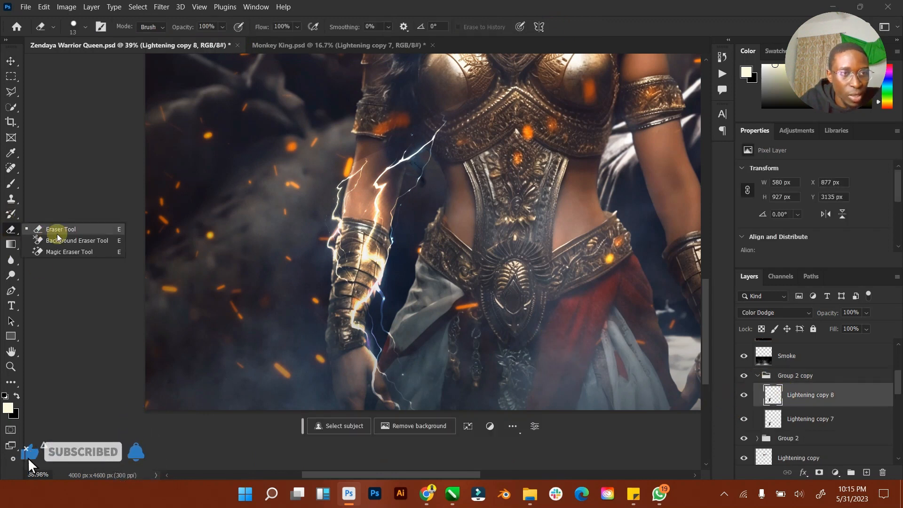
{"action": "left_click", "coordinate": [59, 229]}
{"action": "key", "text": "bracketright"}
{"action": "key", "text": "bracketright"}
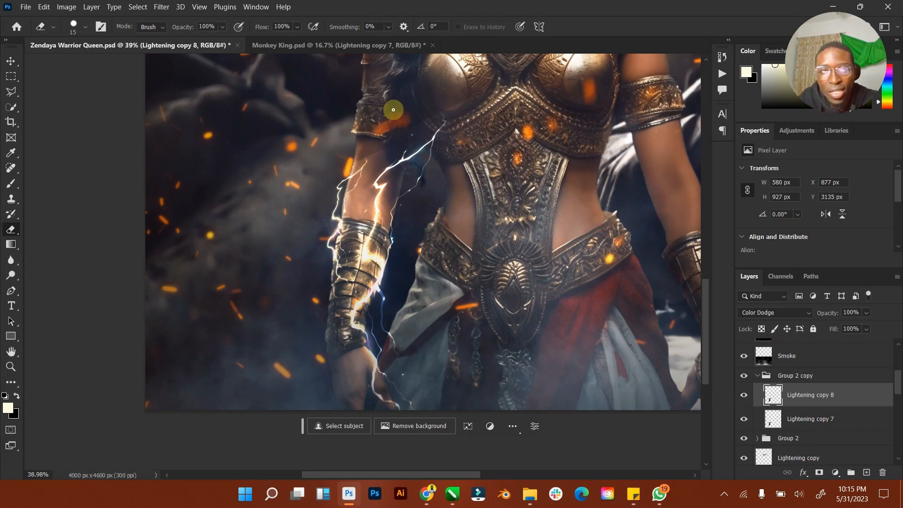
{"action": "left_click", "coordinate": [85, 26]}
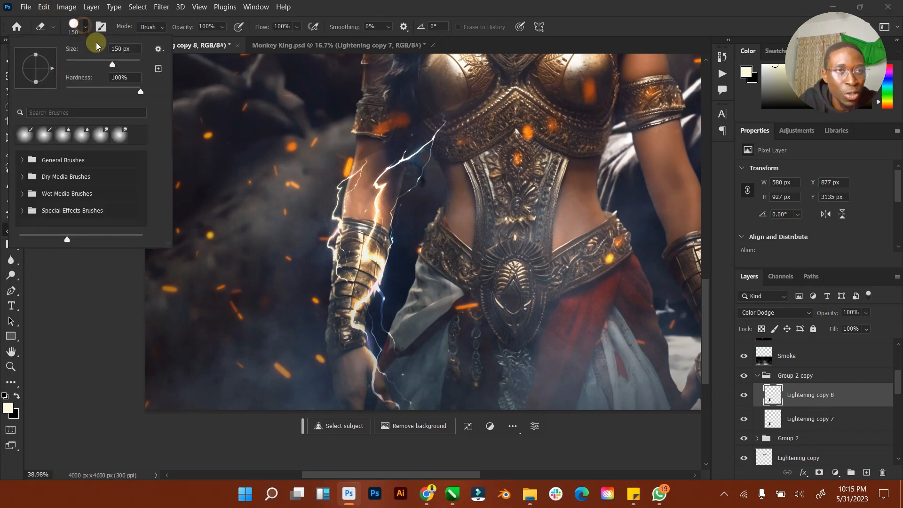
{"action": "left_click_drag", "start_coordinate": [140, 91], "coordinate": [46, 94]}
{"action": "left_click", "coordinate": [449, 7]}
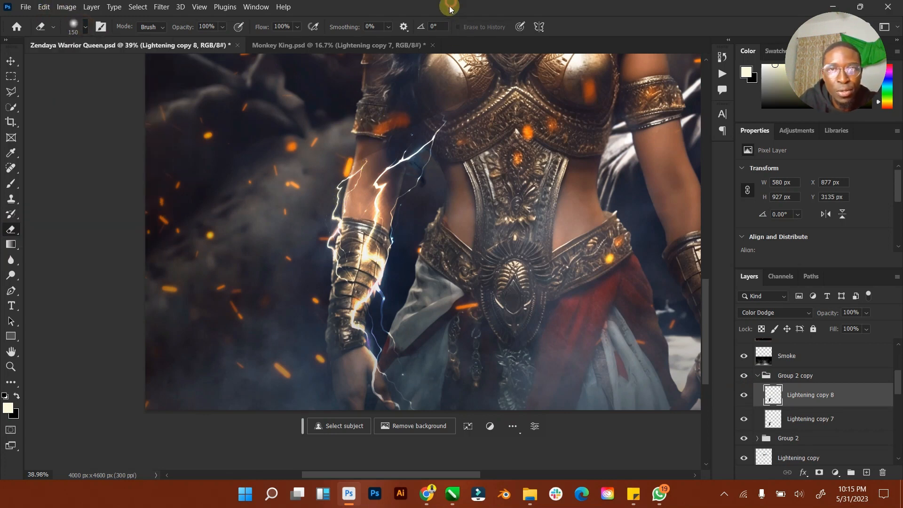
{"action": "key", "text": "bracketright"}
{"action": "key", "text": "bracketright"}
{"action": "key", "text": "bracketright"}
{"action": "key", "text": "bracketright"}
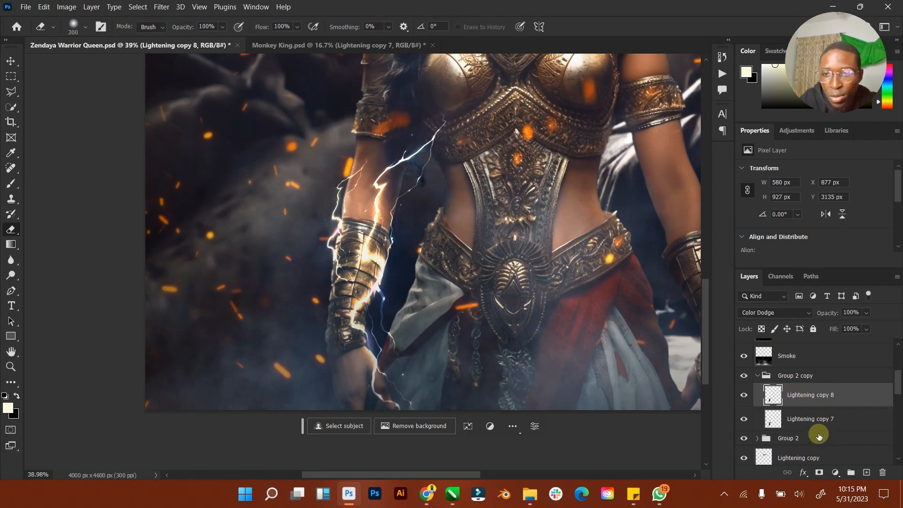
Step: Softly erase the upper tip of the forearm bolt, working through the Lightening copy 8 and Lightening copy 7 layers in Group 2
{"action": "left_click", "coordinate": [816, 420]}
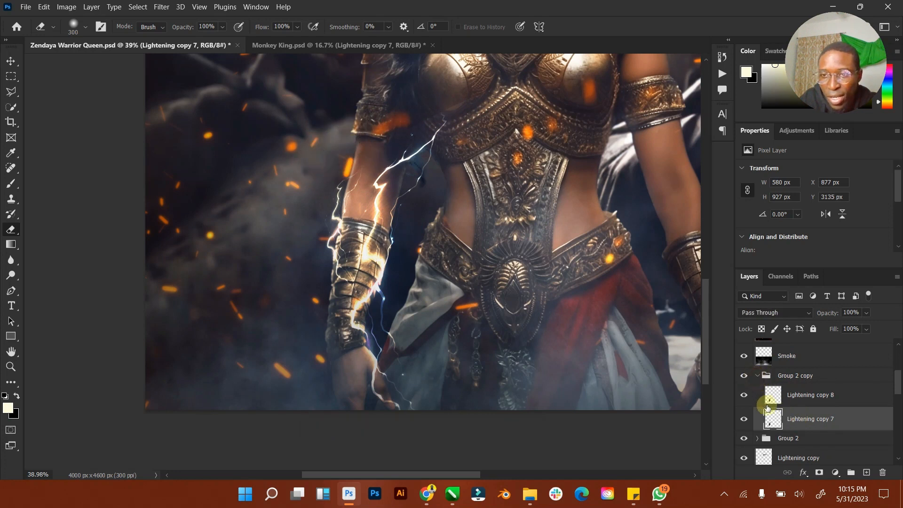
{"action": "left_click", "coordinate": [757, 376]}
{"action": "left_click", "coordinate": [766, 390]}
{"action": "left_click", "coordinate": [758, 390]}
{"action": "left_click", "coordinate": [791, 408]}
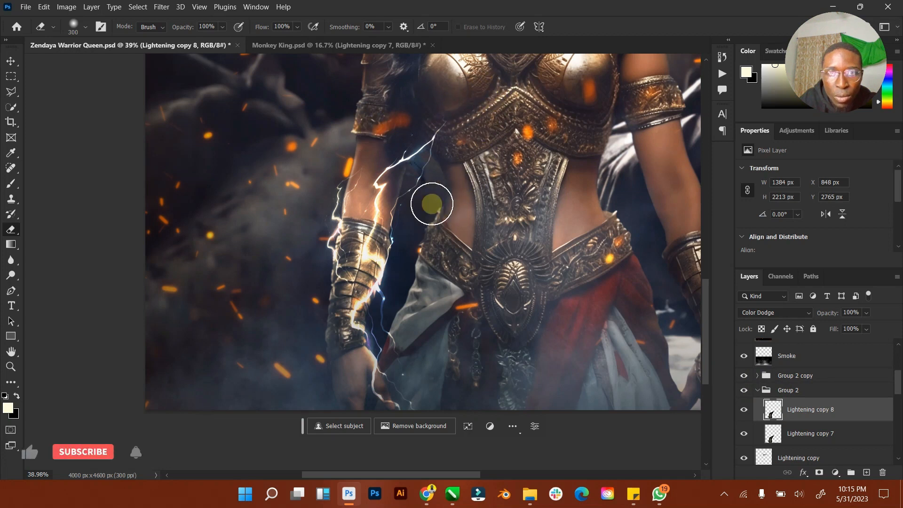
{"action": "key", "text": "alt+bracketleft"}
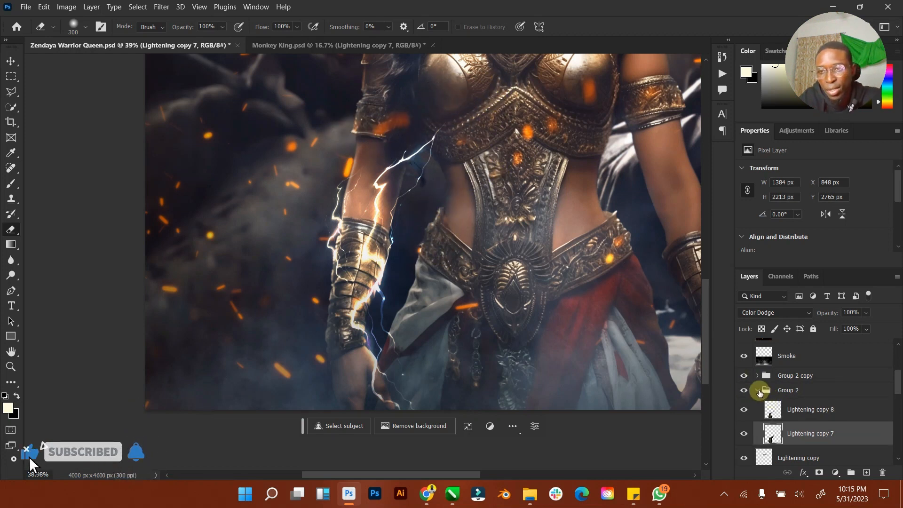
{"action": "left_click", "coordinate": [758, 390]}
Step: Duplicate Group 2 and Group 2 copy together and move the duplicates across to the queen's other forearm
{"action": "left_click", "coordinate": [787, 376], "text": "shift"}
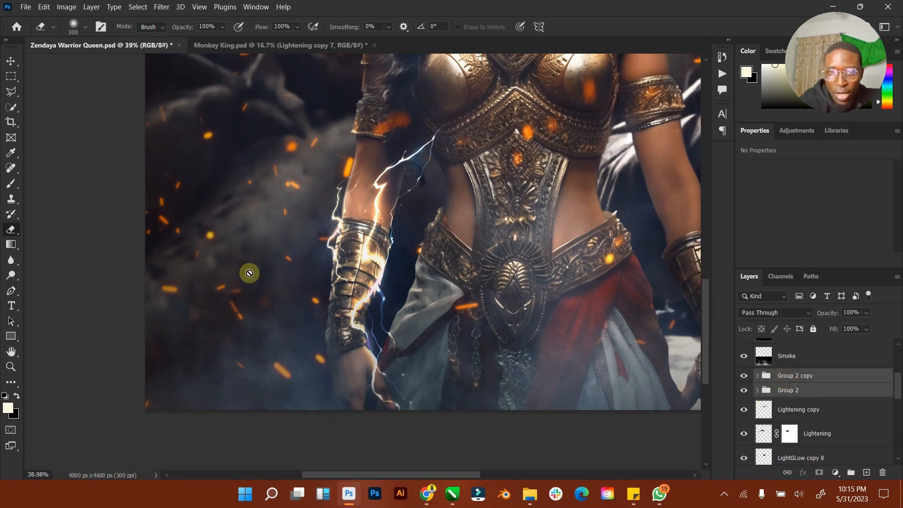
{"action": "double_click", "coordinate": [10, 353]}
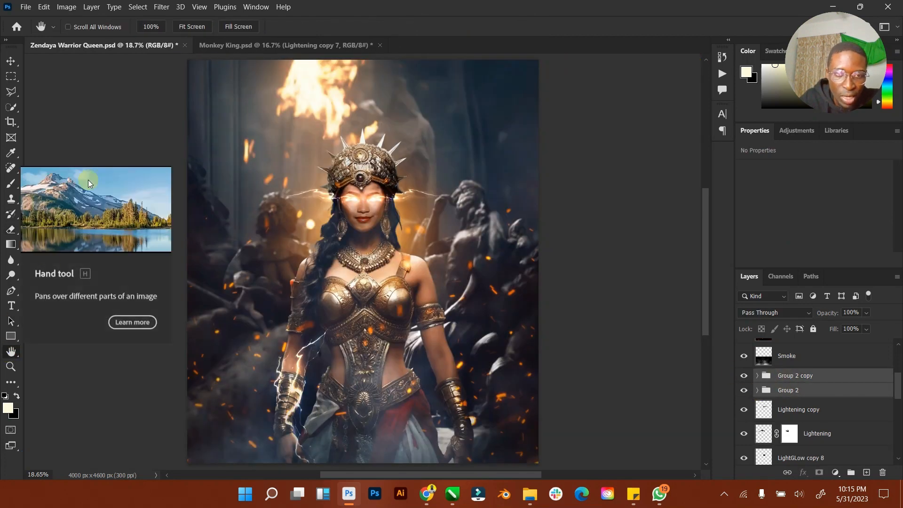
{"action": "left_click", "coordinate": [10, 62]}
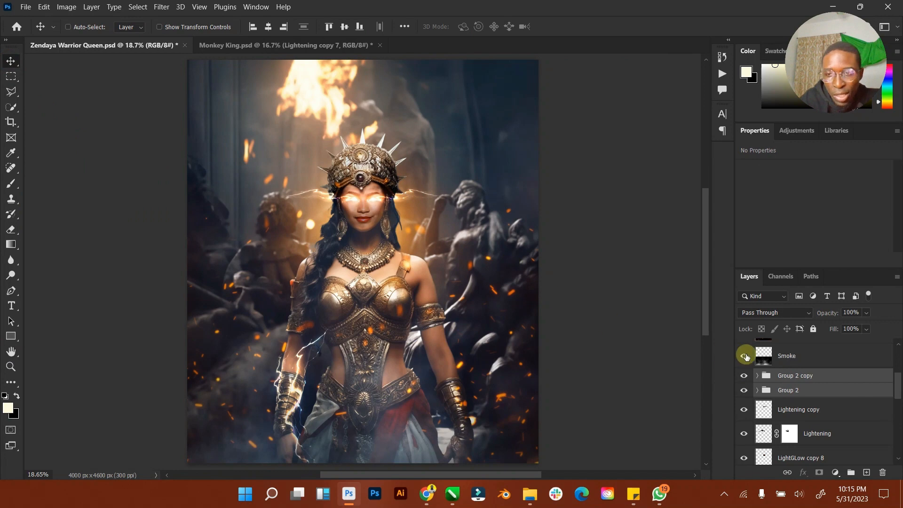
{"action": "key", "text": "ctrl+j"}
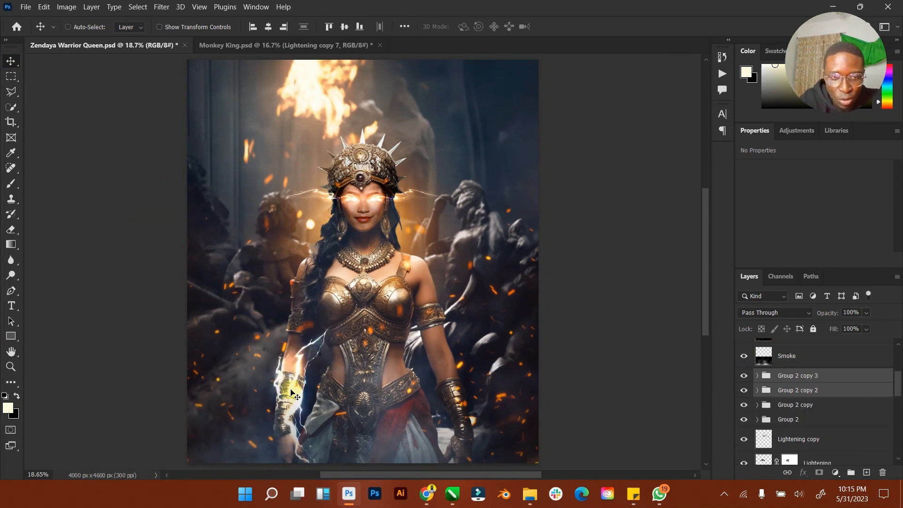
{"action": "left_click_drag", "start_coordinate": [320, 393], "coordinate": [432, 392]}
Step: Flip the duplicated lightning groups horizontally and reposition them over the forearm and bracer
{"action": "left_click", "coordinate": [44, 7]}
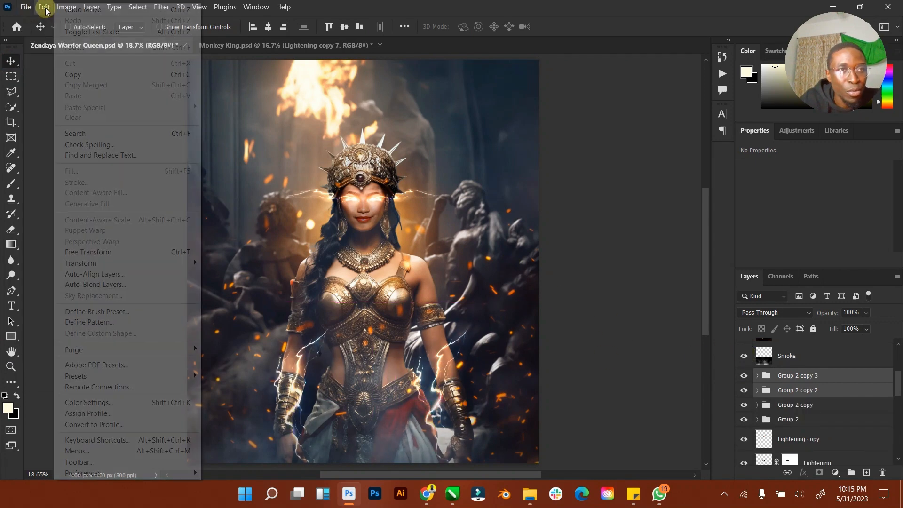
{"action": "mouse_move", "coordinate": [173, 264]}
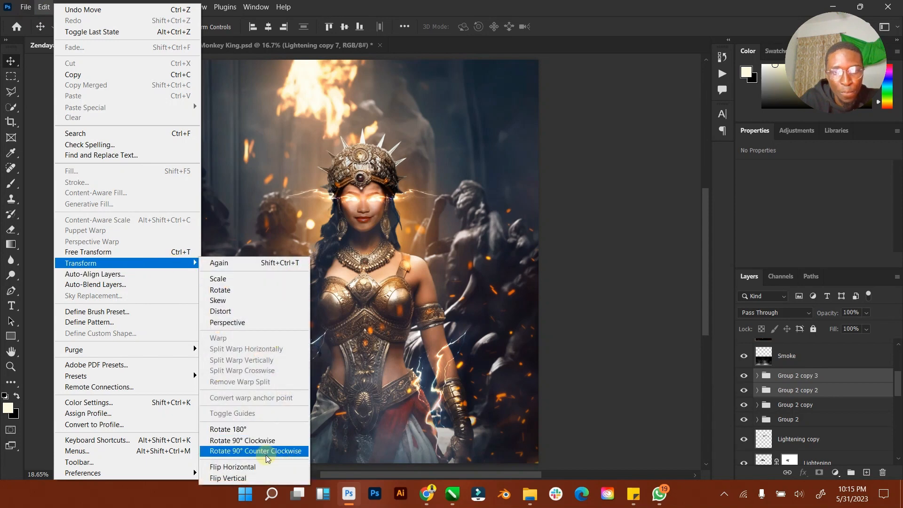
{"action": "left_click", "coordinate": [271, 468]}
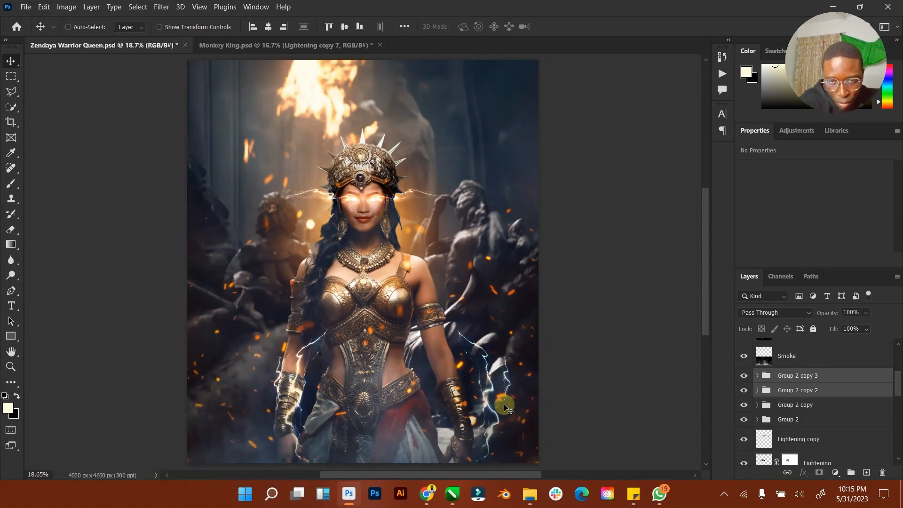
{"action": "left_click_drag", "start_coordinate": [504, 404], "coordinate": [479, 427]}
Step: Move only Group 2 copy 3 in toward the armored bracer and hand so its bolt follows the arm
{"action": "left_click", "coordinate": [766, 381]}
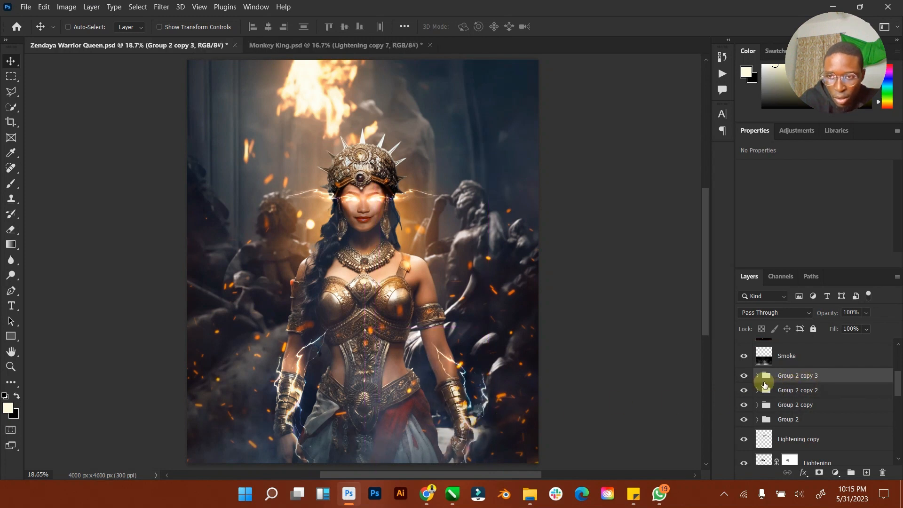
{"action": "left_click", "coordinate": [747, 378]}
{"action": "left_click", "coordinate": [747, 379]}
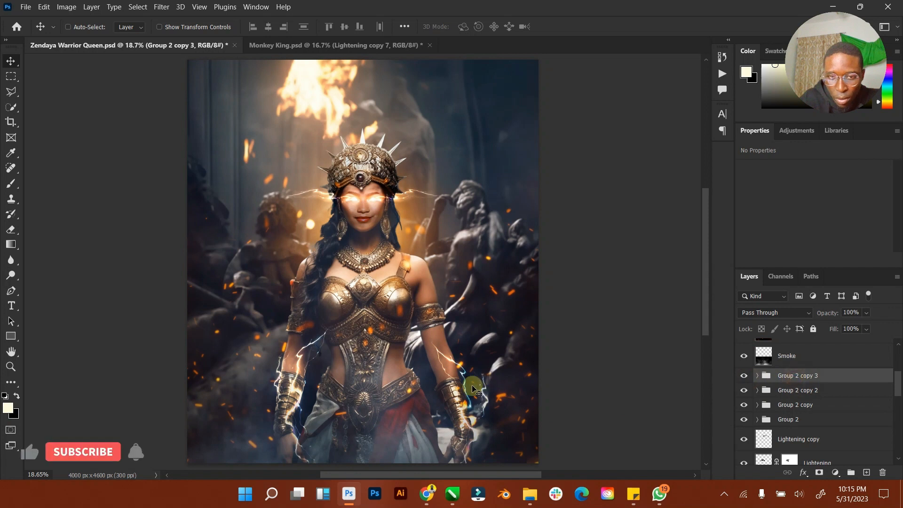
{"action": "left_click_drag", "start_coordinate": [485, 396], "coordinate": [464, 432]}
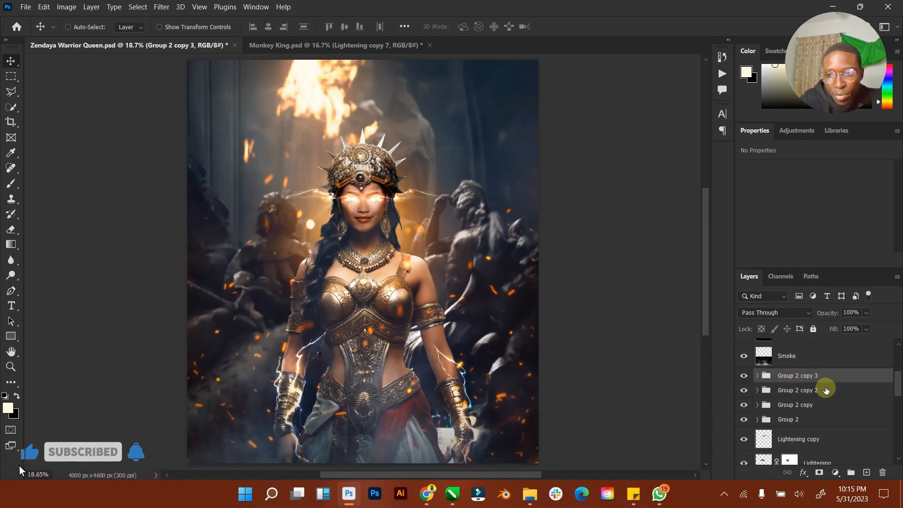
Step: Compare the image with and without the eye effects by hiding and restoring the Lightening and LightGLow copy layers
{"action": "scroll", "coordinate": [820, 389], "scroll_direction": "up", "scroll_amount": 3}
{"action": "scroll", "coordinate": [819, 388], "scroll_direction": "down", "scroll_amount": 4}
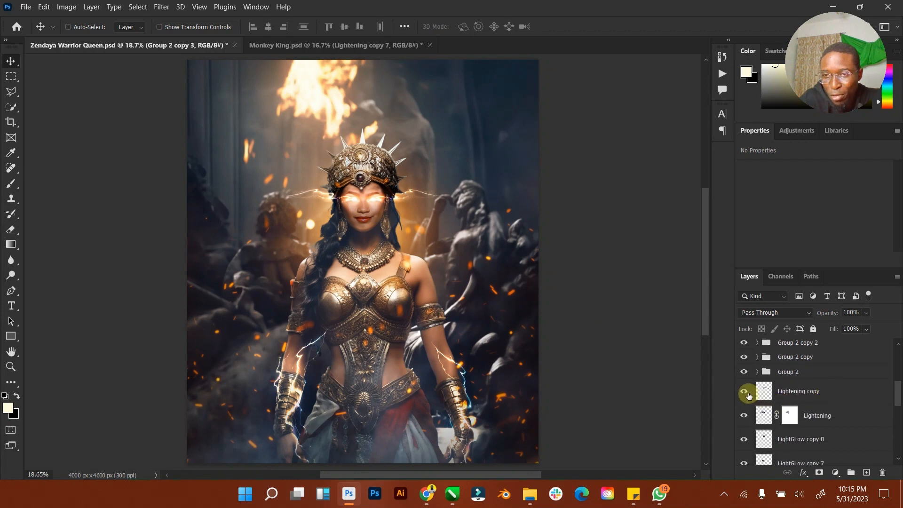
{"action": "scroll", "coordinate": [748, 393], "scroll_direction": "down", "scroll_amount": 1}
{"action": "left_click_drag", "start_coordinate": [748, 393], "coordinate": [747, 435]}
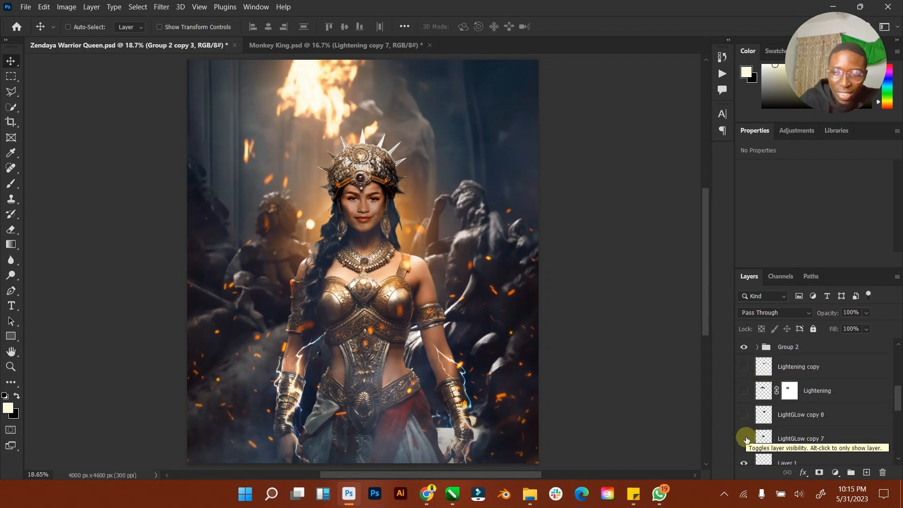
{"action": "left_click_drag", "start_coordinate": [747, 440], "coordinate": [740, 369]}
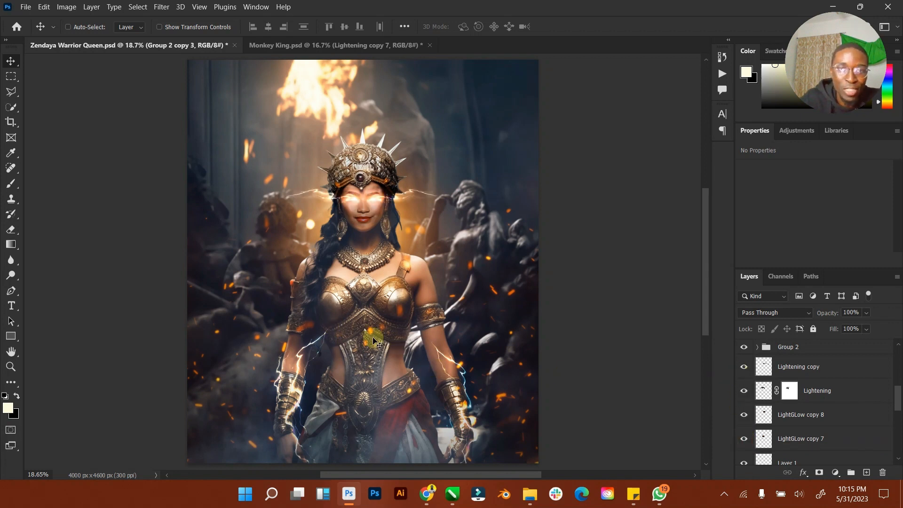
{"action": "left_click", "coordinate": [9, 366]}
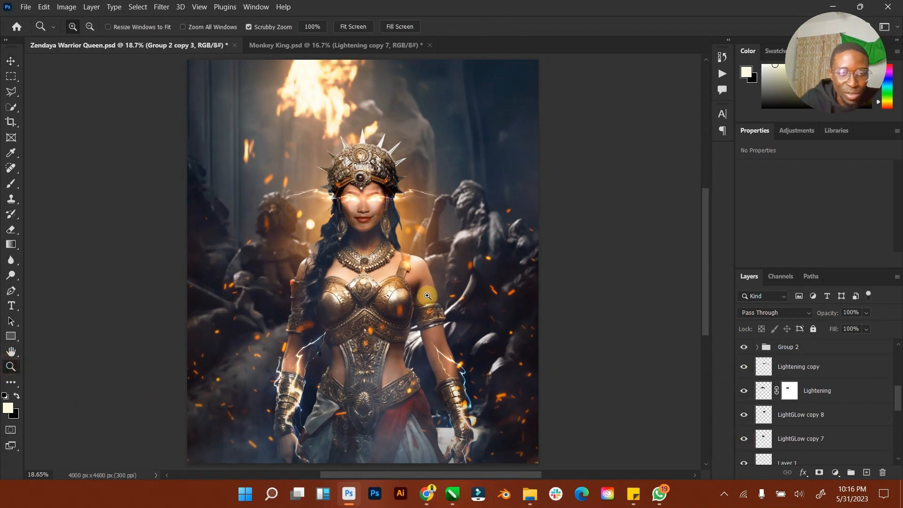
{"action": "mouse_move", "coordinate": [415, 312]}
{"action": "left_mouse_down"}
{"action": "mouse_move", "coordinate": [377, 314]}
{"action": "mouse_move", "coordinate": [399, 309]}
{"action": "left_mouse_up"}
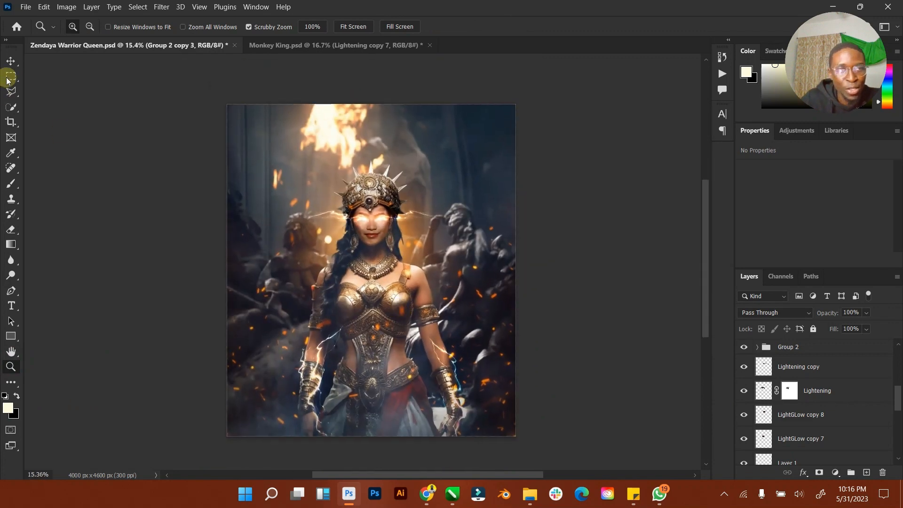
Step: Stamp the artwork, with layers SHade through Background copy selected, into a new merged layer and name it Option1
{"action": "left_click", "coordinate": [11, 61]}
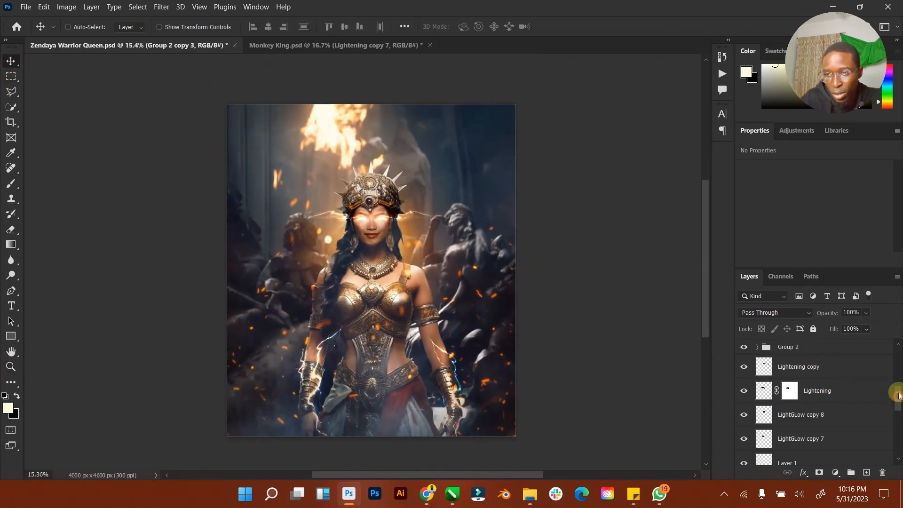
{"action": "left_click_drag", "start_coordinate": [899, 395], "coordinate": [896, 460]}
{"action": "left_click", "coordinate": [880, 359]}
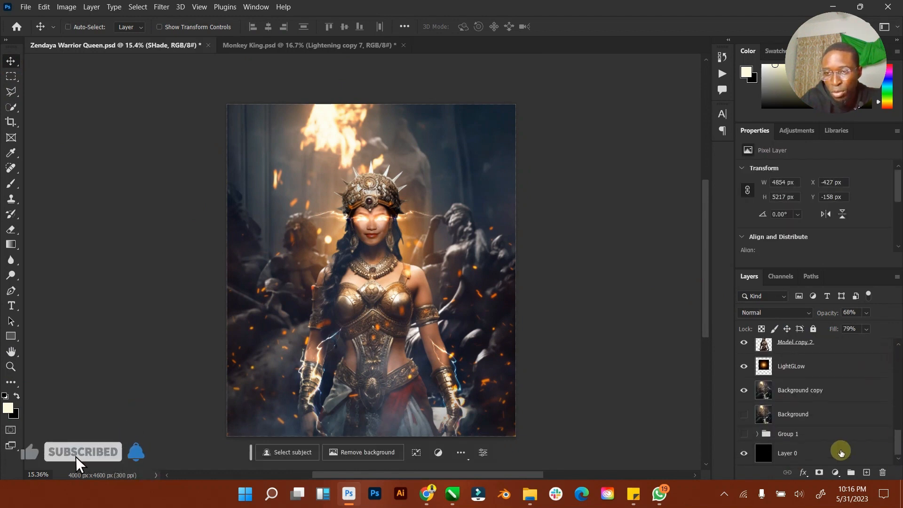
{"action": "left_click", "coordinate": [811, 389], "text": "shift"}
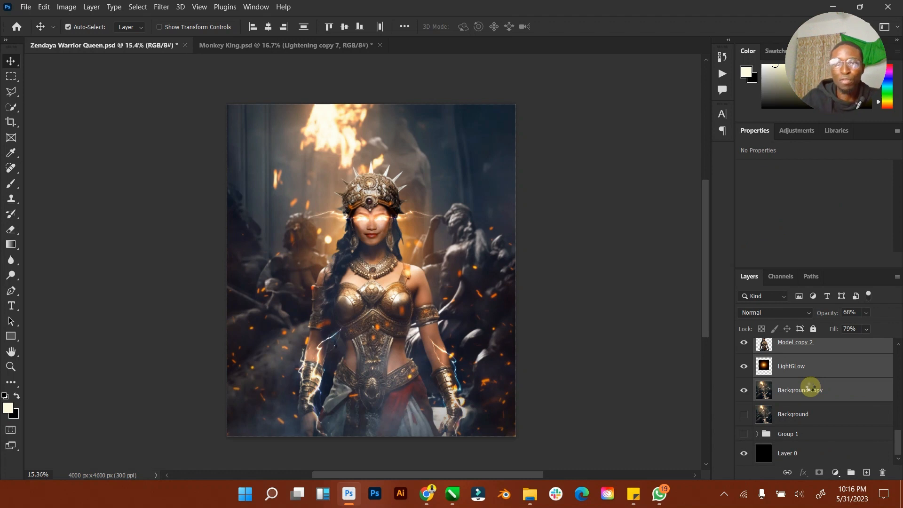
{"action": "key", "text": "ctrl+shift+alt+e"}
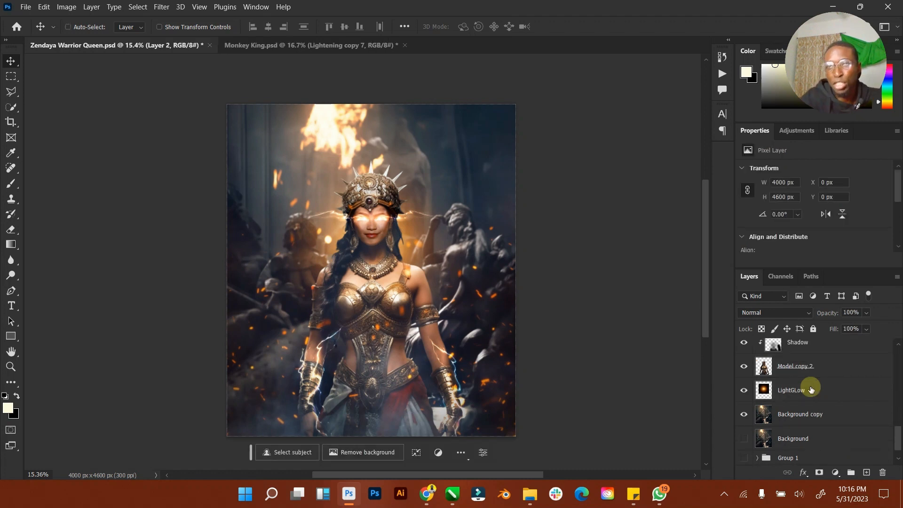
{"action": "left_click_drag", "start_coordinate": [896, 431], "coordinate": [883, 347]}
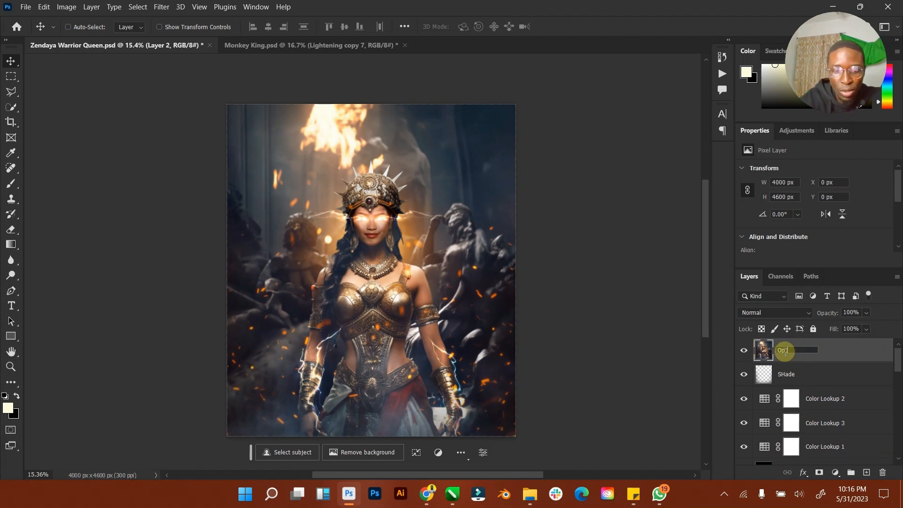
{"action": "key", "text": "Return"}
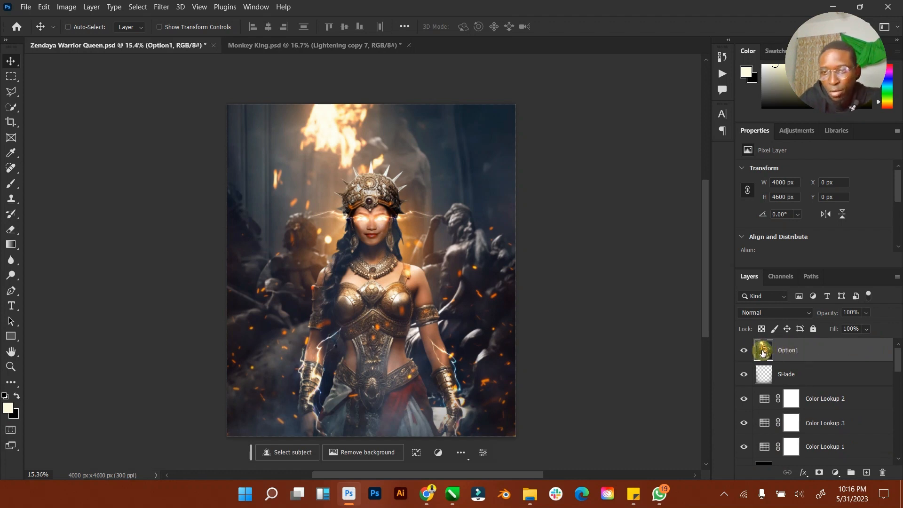
Step: Hide Option1, the four Group 2 lightning groups, and the Lightening and LightGLow eye effect layers
{"action": "left_click", "coordinate": [744, 350]}
{"action": "scroll", "coordinate": [786, 405], "scroll_direction": "down", "scroll_amount": 5}
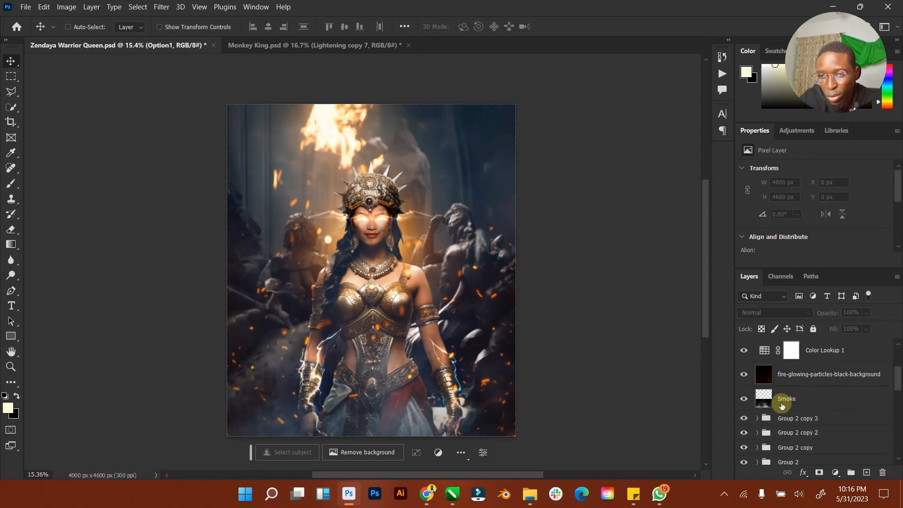
{"action": "scroll", "coordinate": [772, 410], "scroll_direction": "down", "scroll_amount": 1}
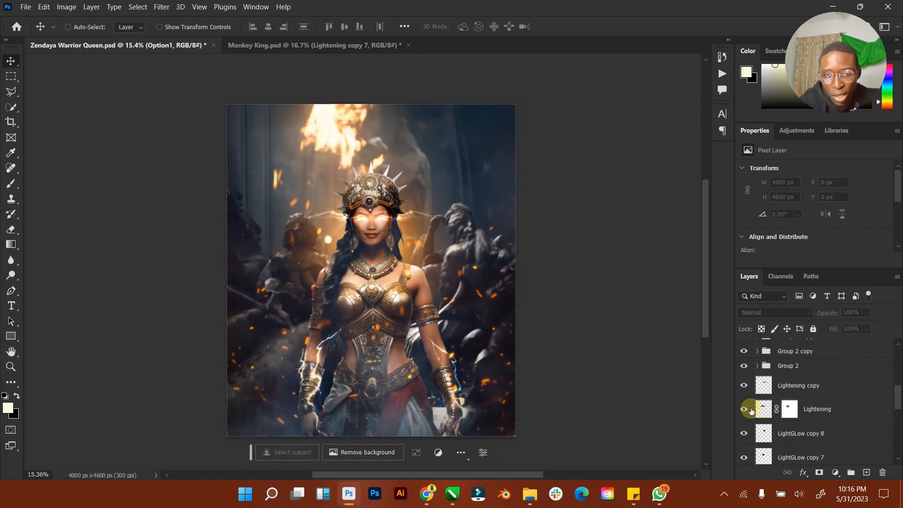
{"action": "left_click_drag", "start_coordinate": [751, 411], "coordinate": [740, 372]}
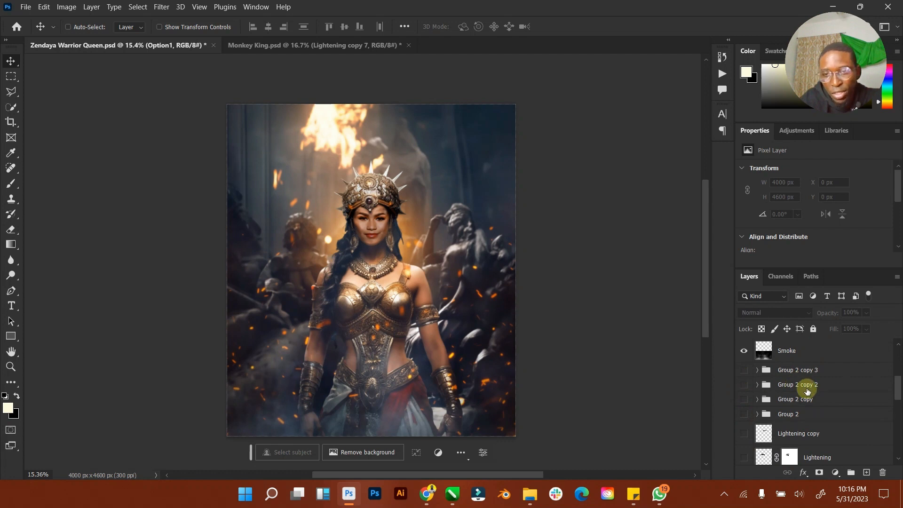
Step: Select the layers from SHade down to Background copy and stamp the version without lightning into a new merged layer
{"action": "scroll", "coordinate": [808, 392], "scroll_direction": "up", "scroll_amount": 4}
{"action": "left_click", "coordinate": [820, 380]}
{"action": "scroll", "coordinate": [819, 380], "scroll_direction": "down", "scroll_amount": 5}
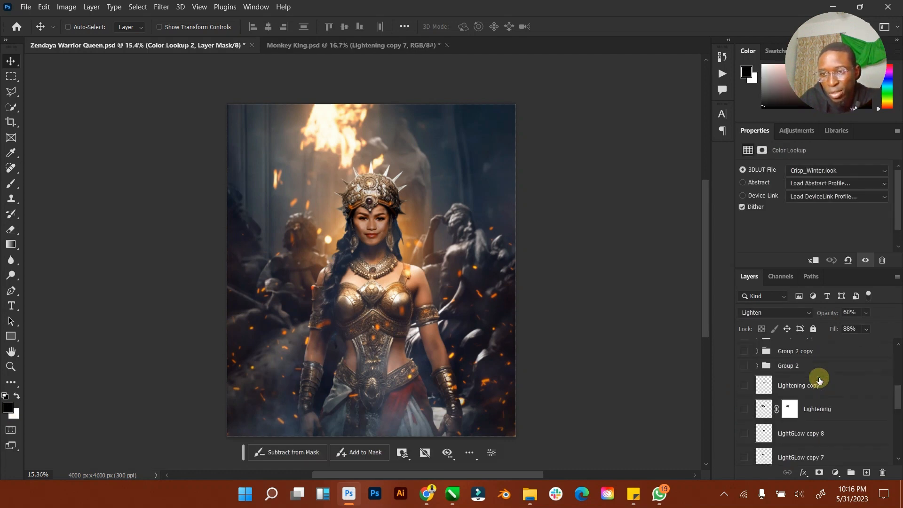
{"action": "scroll", "coordinate": [820, 380], "scroll_direction": "up", "scroll_amount": 5}
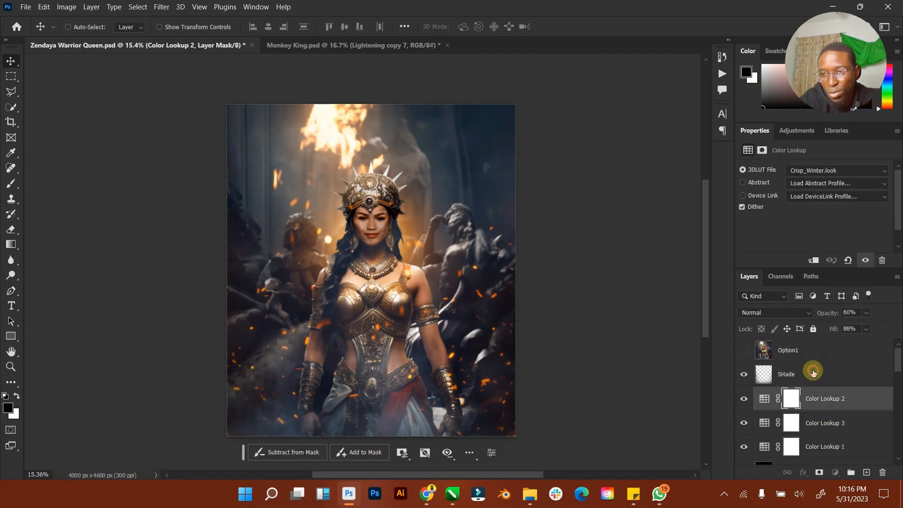
{"action": "left_click", "coordinate": [813, 373]}
{"action": "scroll", "coordinate": [898, 358], "scroll_direction": "down", "scroll_amount": 5}
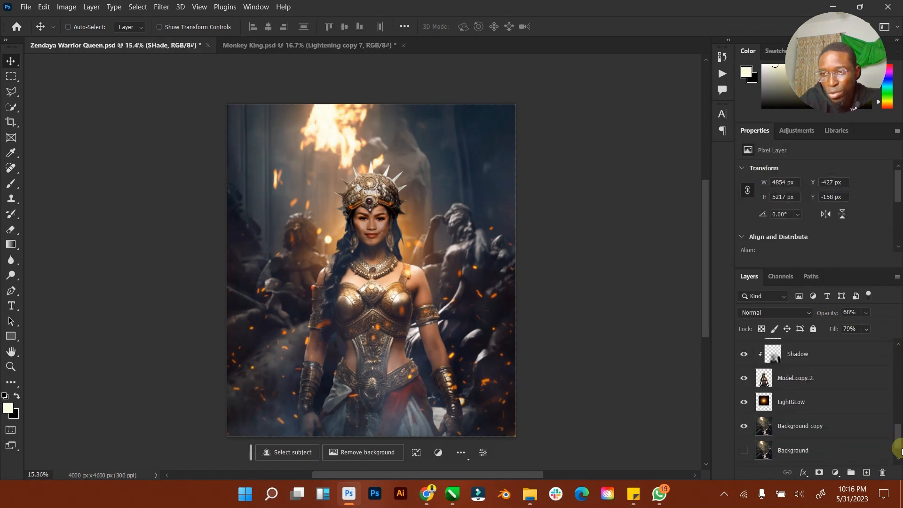
{"action": "left_click", "coordinate": [808, 392], "text": "shift"}
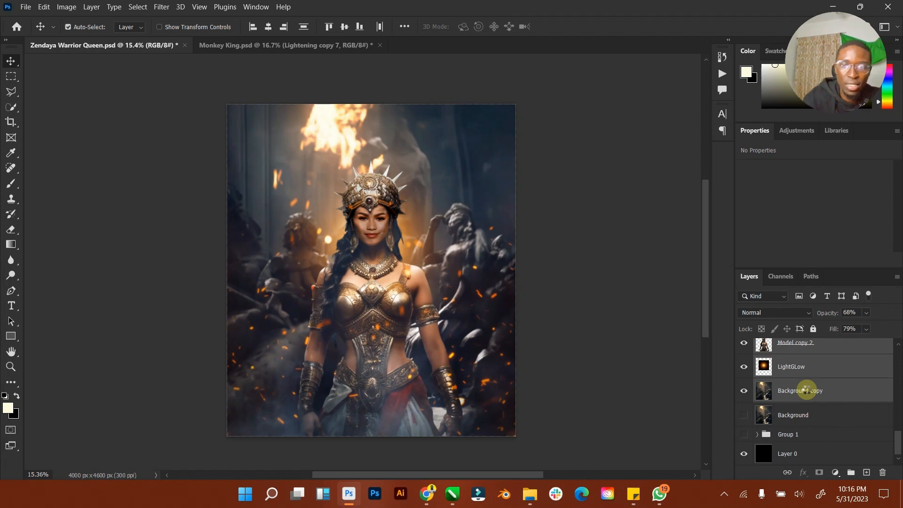
{"action": "key", "text": "ctrl+alt+shift+e"}
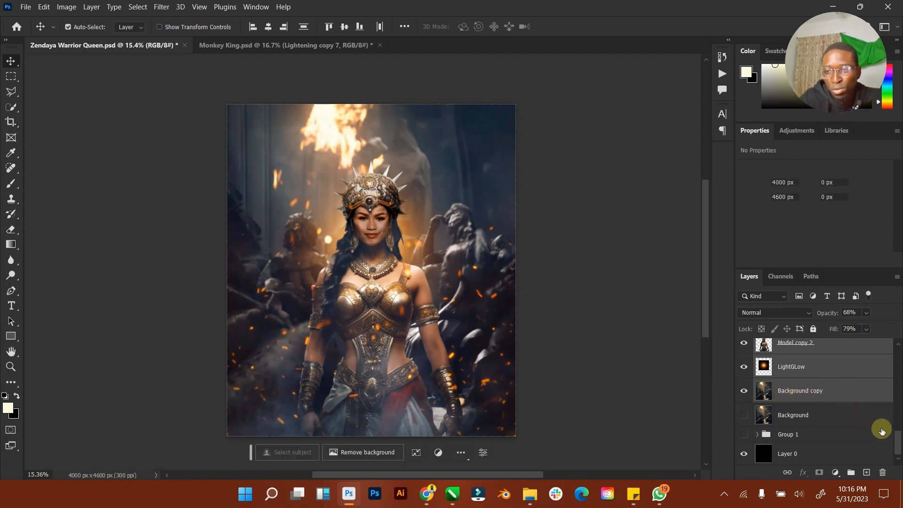
Step: Rename the new merged layer below Option1 as Option 2
{"action": "left_click_drag", "start_coordinate": [898, 443], "coordinate": [899, 358]}
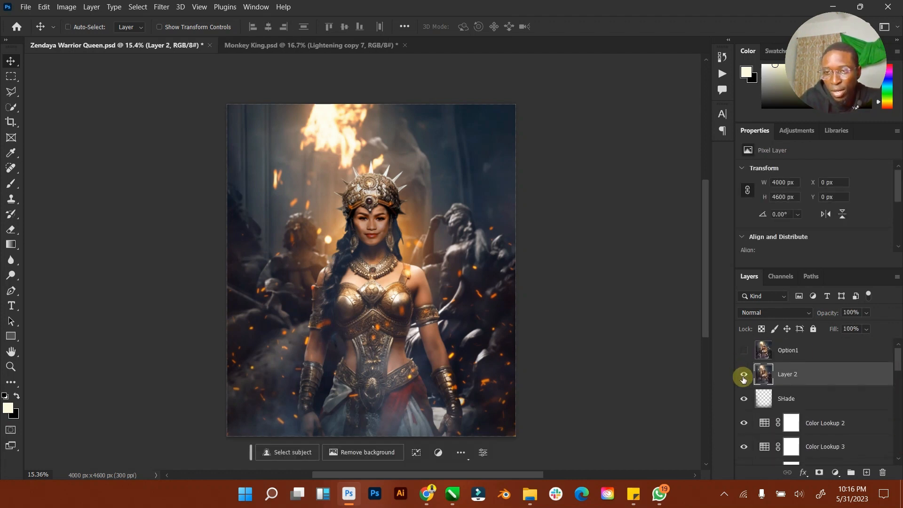
{"action": "left_click", "coordinate": [782, 374]}
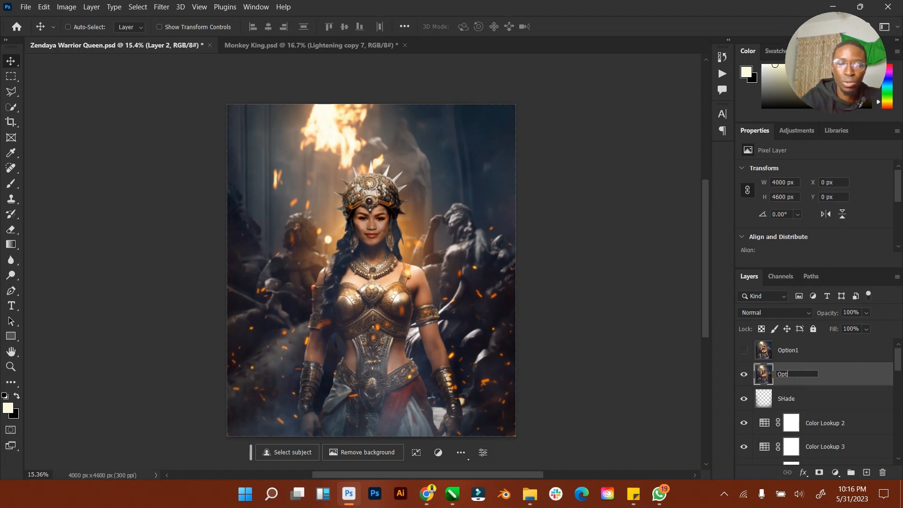
{"action": "type", "text": "Option 2"}
{"action": "left_click", "coordinate": [776, 379]}
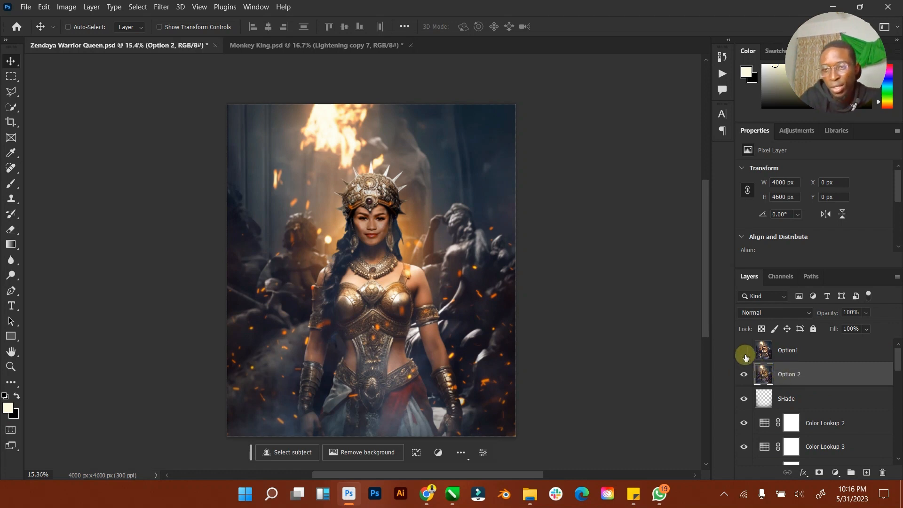
Step: Make the Option1 layer visible, select it and open the Camera Raw Filter on it
{"action": "left_click", "coordinate": [744, 355]}
{"action": "left_click", "coordinate": [744, 354]}
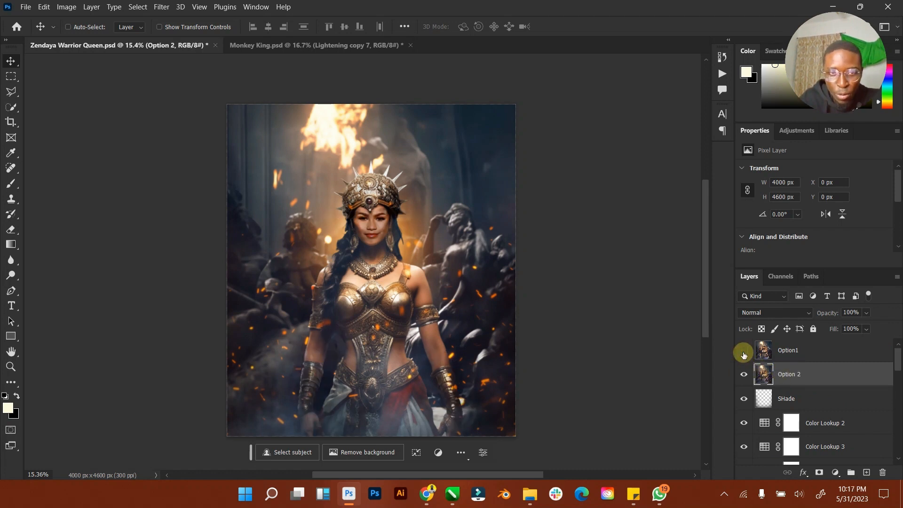
{"action": "left_click", "coordinate": [744, 354]}
{"action": "left_click", "coordinate": [807, 350]}
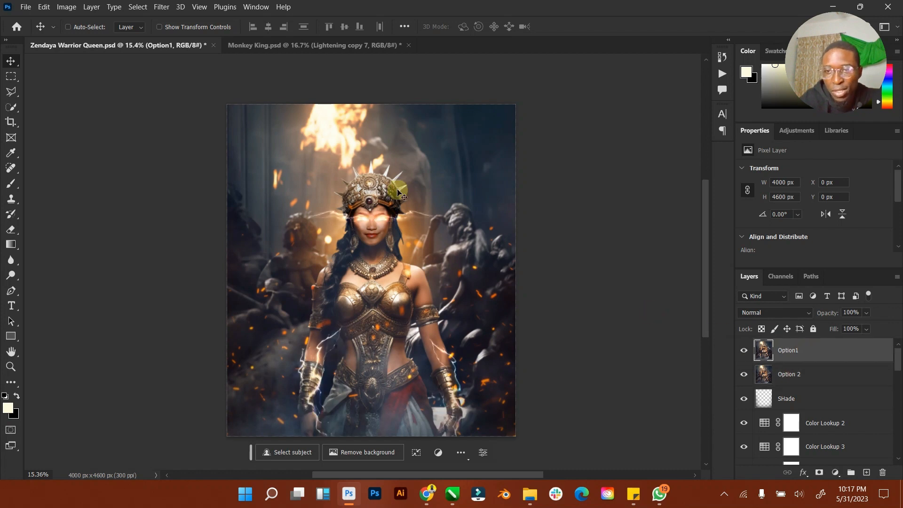
{"action": "left_click", "coordinate": [161, 7]}
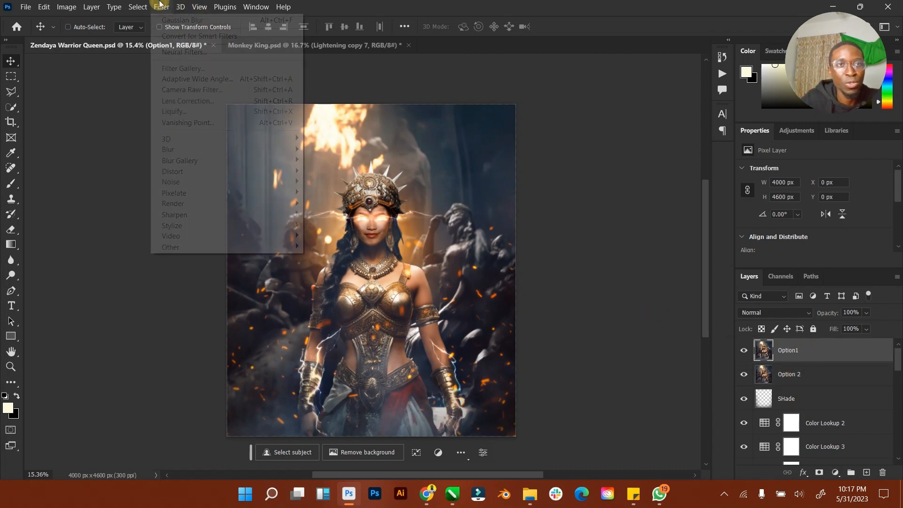
{"action": "left_click", "coordinate": [222, 90]}
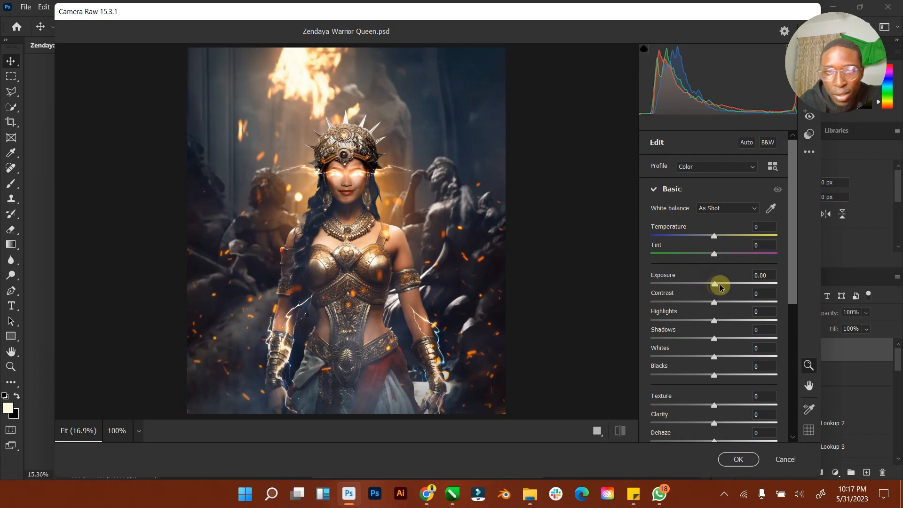
Step: Set Exposure to -1.00, Contrast to -6, Highlights to +15, Shadows to -7, Whites to +12 and Blacks to -8
{"action": "left_click_drag", "start_coordinate": [720, 287], "coordinate": [705, 291]}
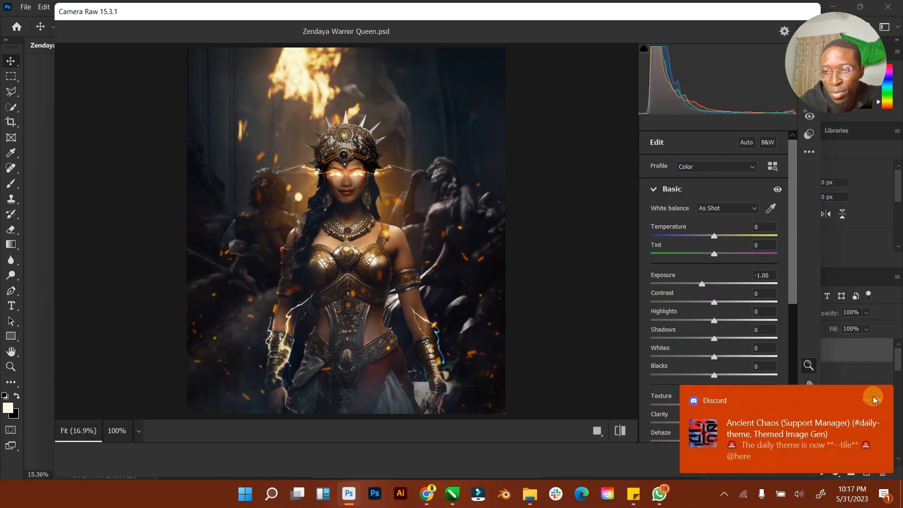
{"action": "left_click_drag", "start_coordinate": [712, 300], "coordinate": [730, 321]}
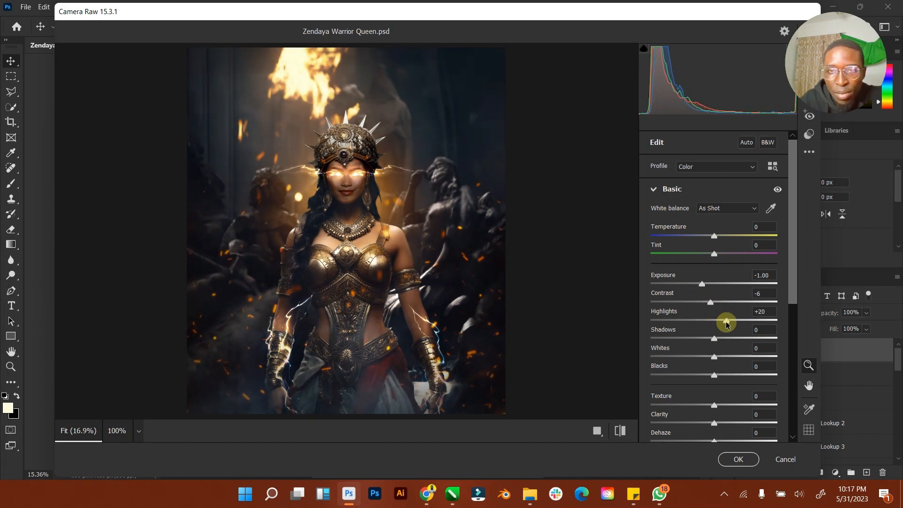
{"action": "left_click", "coordinate": [712, 340]}
{"action": "left_click_drag", "start_coordinate": [715, 342], "coordinate": [710, 376]}
Step: Set Texture to +12, Clarity to +34 and Vibrance to +21 in the Basic adjustments
{"action": "left_click_drag", "start_coordinate": [714, 408], "coordinate": [744, 408]}
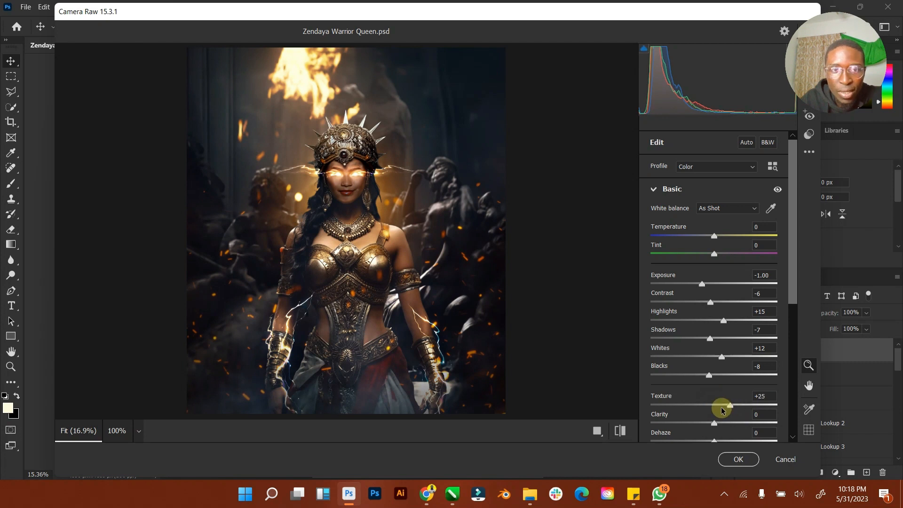
{"action": "left_click_drag", "start_coordinate": [715, 424], "coordinate": [737, 426]}
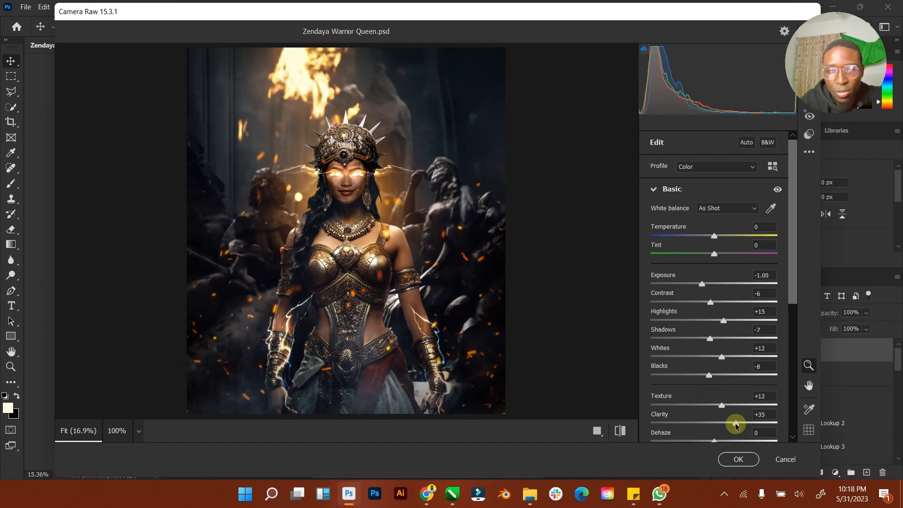
{"action": "scroll", "coordinate": [737, 417], "scroll_direction": "down", "scroll_amount": 3}
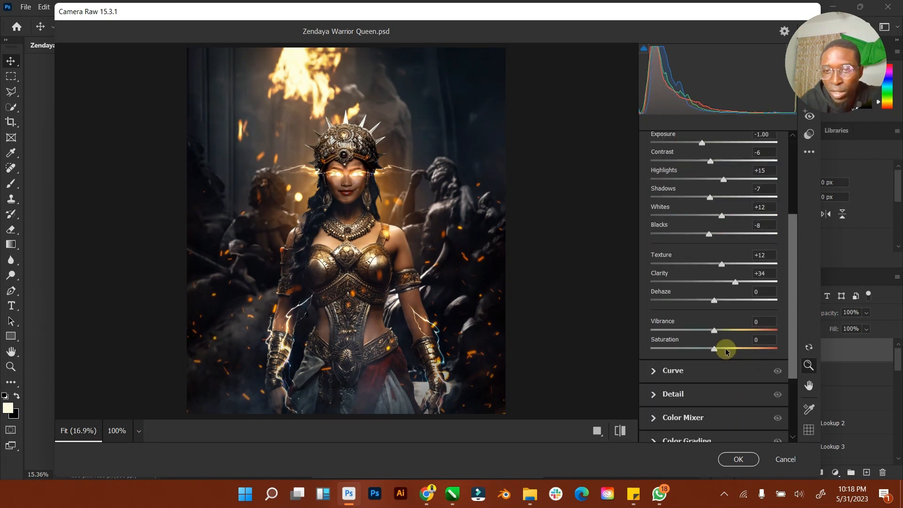
{"action": "left_click_drag", "start_coordinate": [715, 331], "coordinate": [730, 331]}
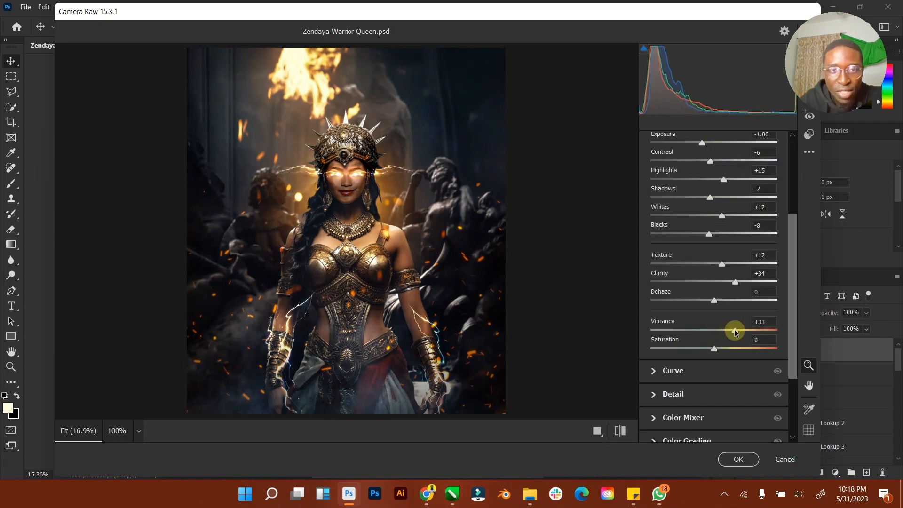
{"action": "scroll", "coordinate": [678, 258], "scroll_direction": "up", "scroll_amount": 3}
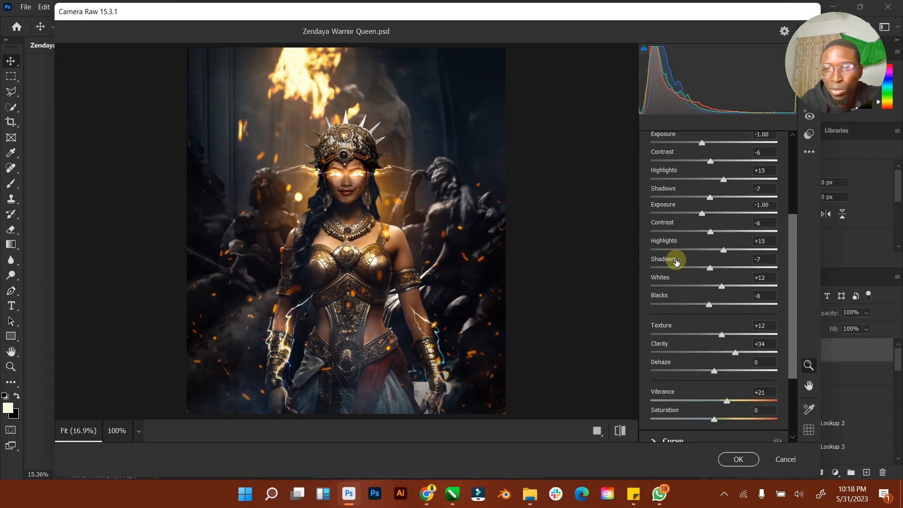
{"action": "left_click", "coordinate": [654, 191]}
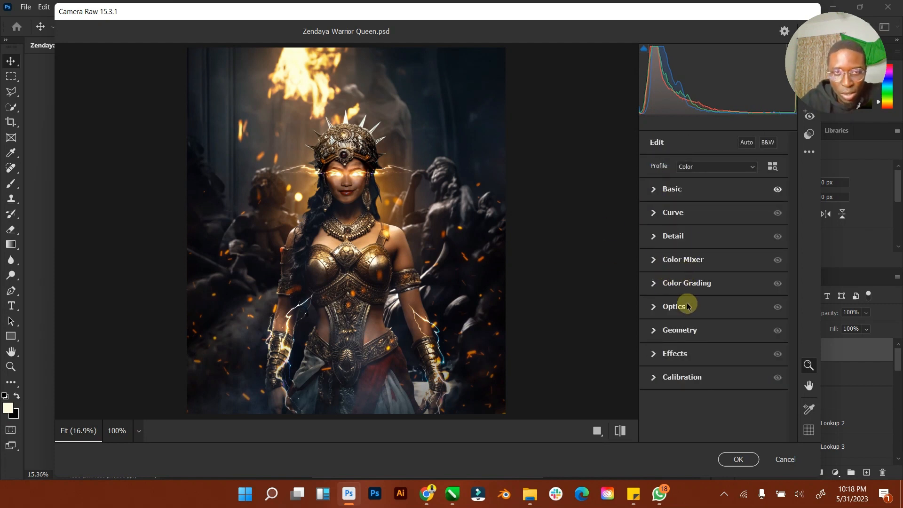
Step: Set Sharpening to 28 and Noise Reduction to 9 in the Detail adjustments, checking the effect on the face
{"action": "left_click", "coordinate": [656, 237]}
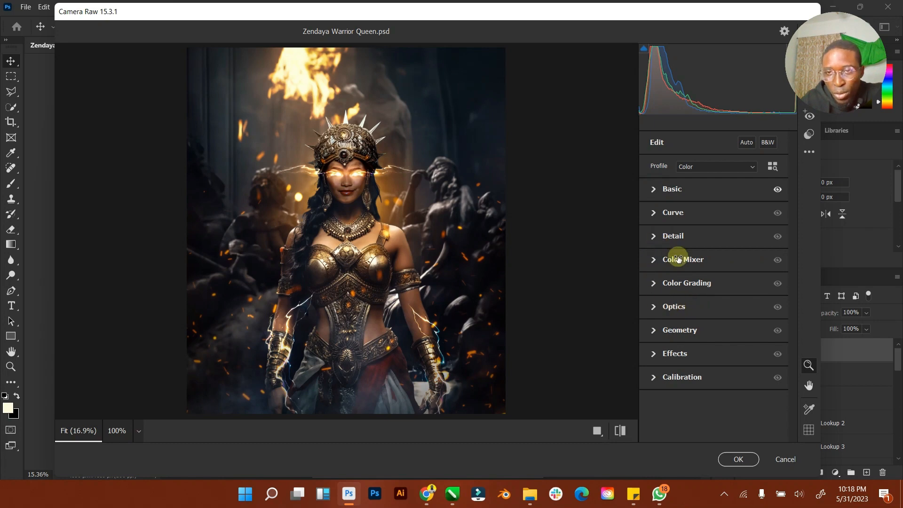
{"action": "left_click", "coordinate": [350, 174]}
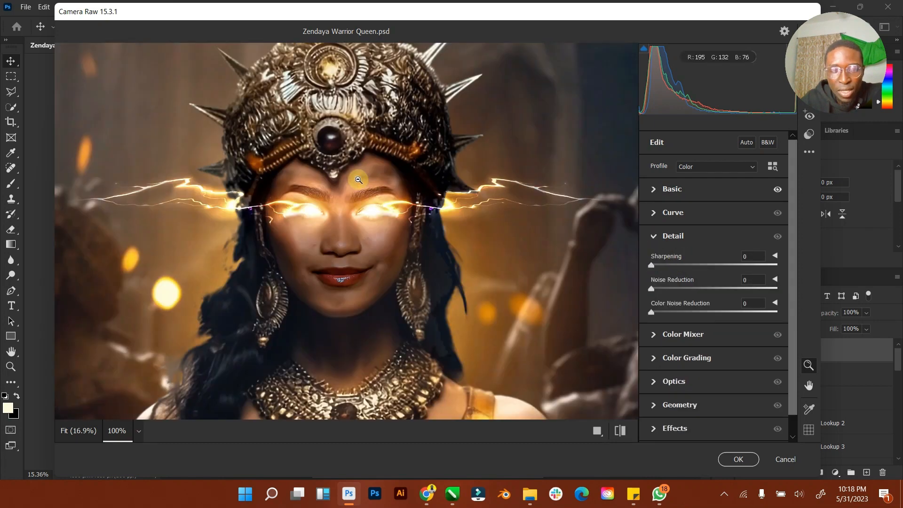
{"action": "left_click_drag", "start_coordinate": [654, 270], "coordinate": [686, 269]}
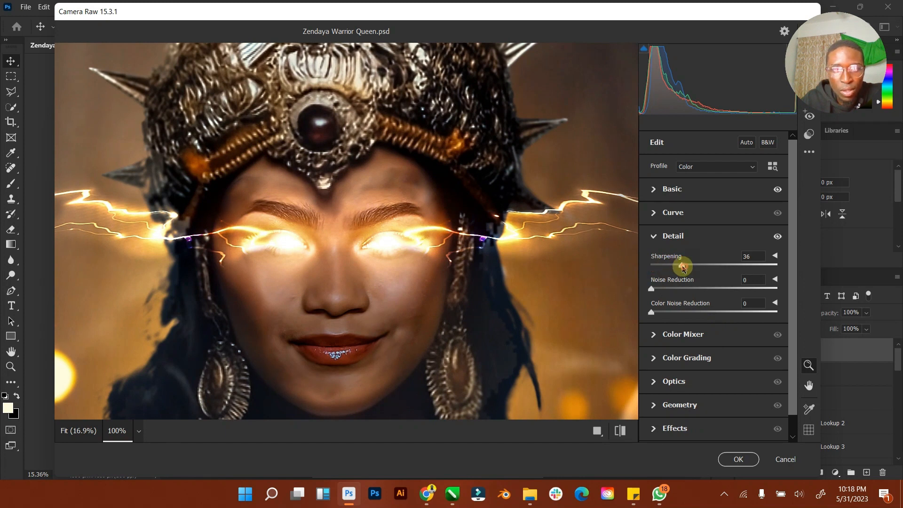
{"action": "left_click_drag", "start_coordinate": [684, 265], "coordinate": [675, 267]}
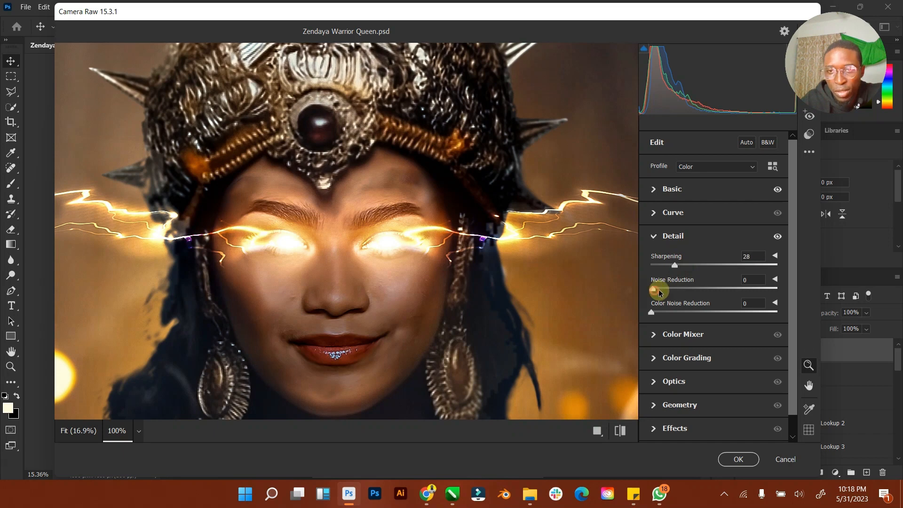
{"action": "left_click_drag", "start_coordinate": [666, 293], "coordinate": [668, 291]}
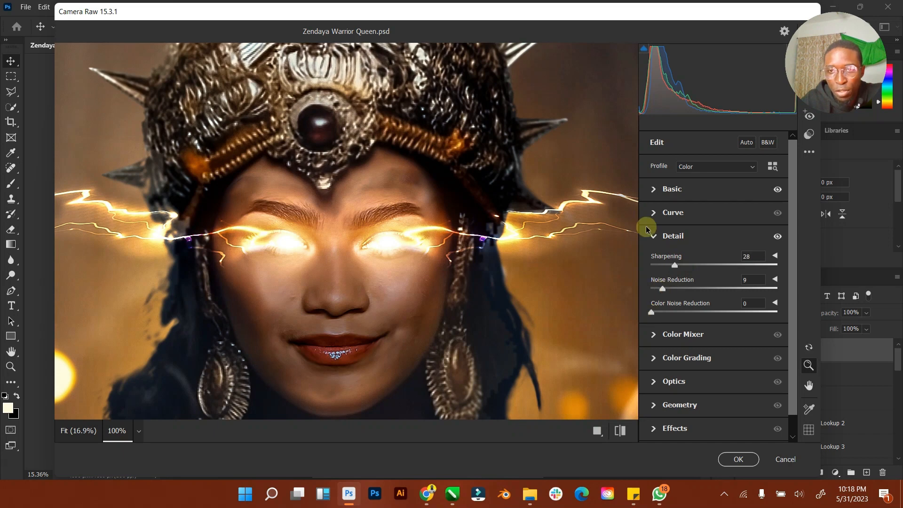
{"action": "left_click", "coordinate": [509, 251]}
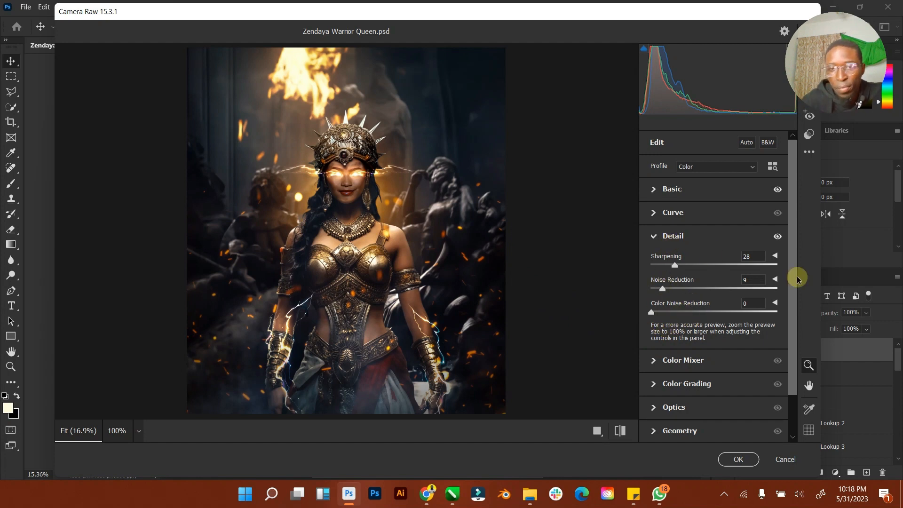
{"action": "left_click", "coordinate": [652, 237]}
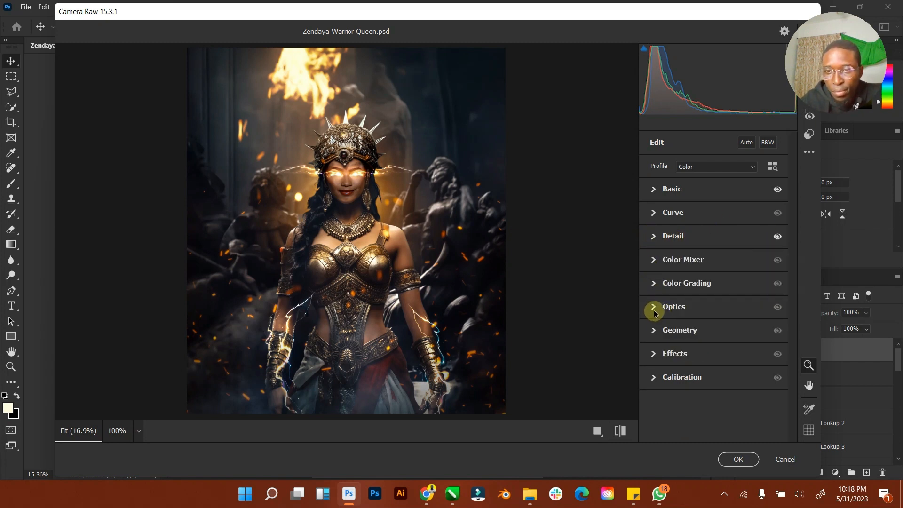
Step: Grade the midtones toward blue with hue 235, saturation 68 and luminance 22
{"action": "left_click", "coordinate": [653, 283]}
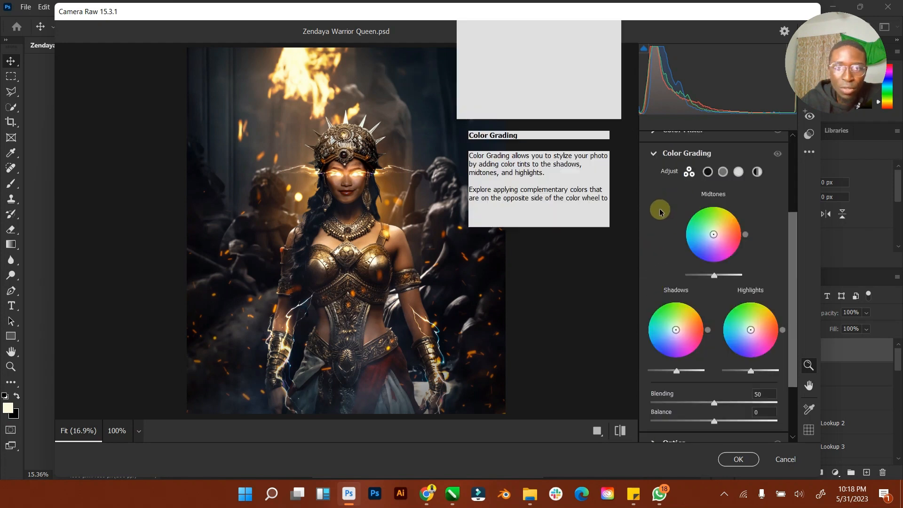
{"action": "left_click_drag", "start_coordinate": [715, 237], "coordinate": [705, 246]}
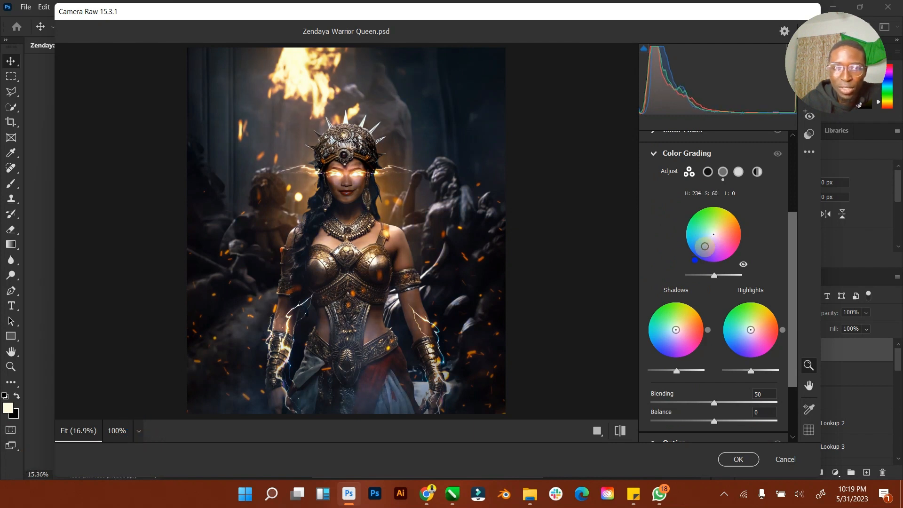
{"action": "left_click", "coordinate": [713, 275]}
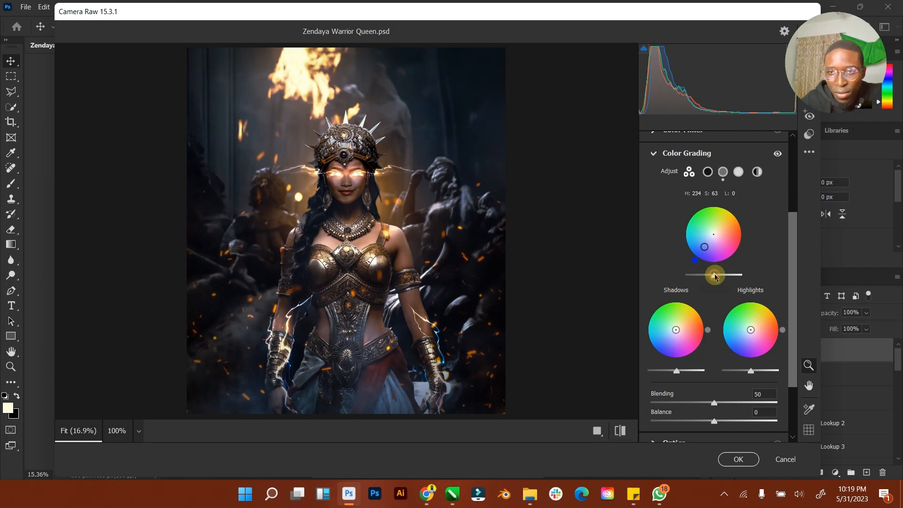
{"action": "mouse_move", "coordinate": [715, 277]}
{"action": "left_mouse_down"}
{"action": "mouse_move", "coordinate": [726, 276]}
{"action": "mouse_move", "coordinate": [701, 277]}
{"action": "mouse_move", "coordinate": [724, 284]}
{"action": "left_mouse_up"}
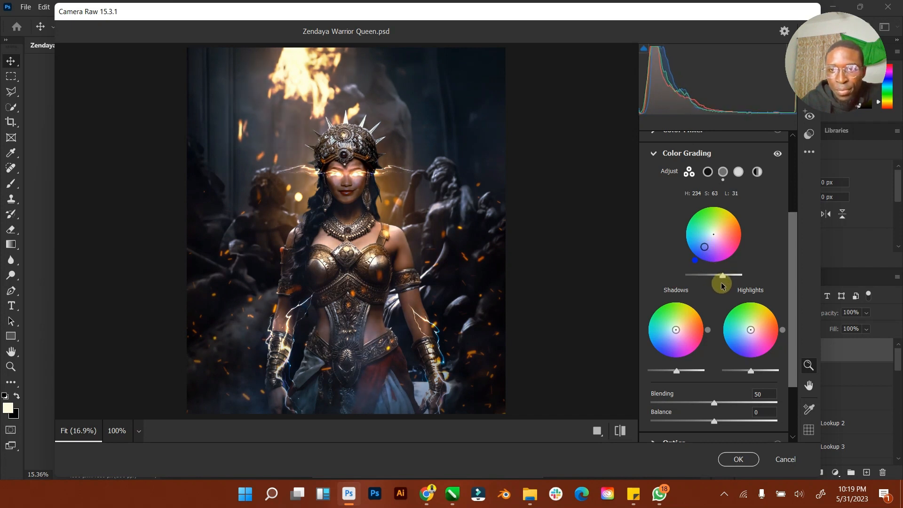
{"action": "left_click_drag", "start_coordinate": [705, 247], "coordinate": [702, 250]}
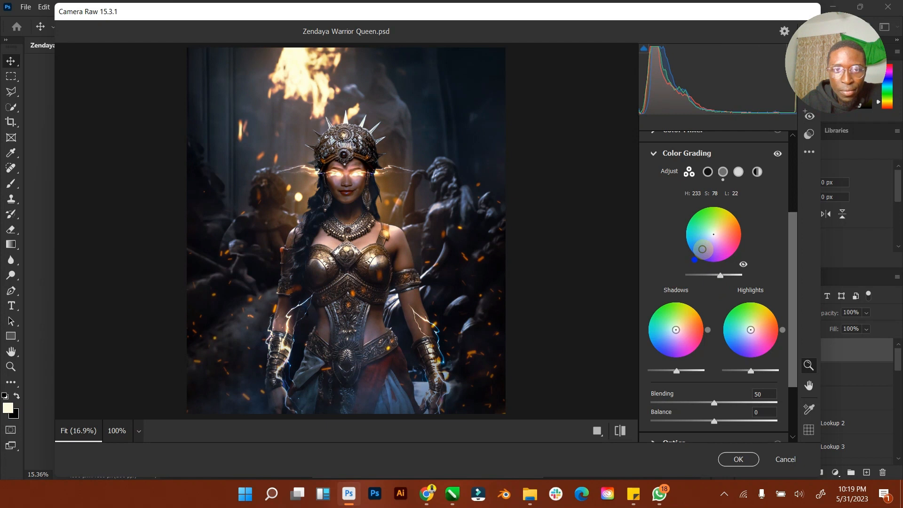
{"action": "left_click_drag", "start_coordinate": [703, 248], "coordinate": [704, 247]}
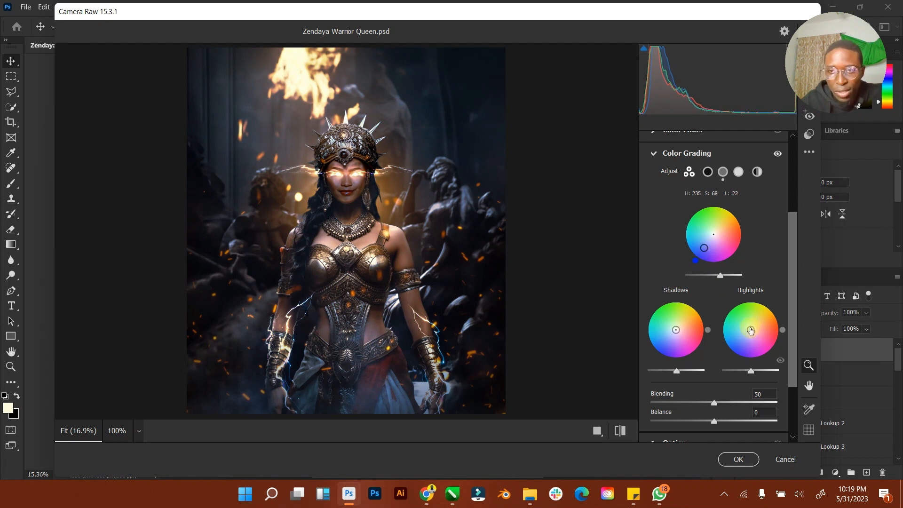
Step: Grade the highlights toward warm orange with hue 40, saturation 28 and luminance 14
{"action": "left_click_drag", "start_coordinate": [751, 329], "coordinate": [757, 325]}
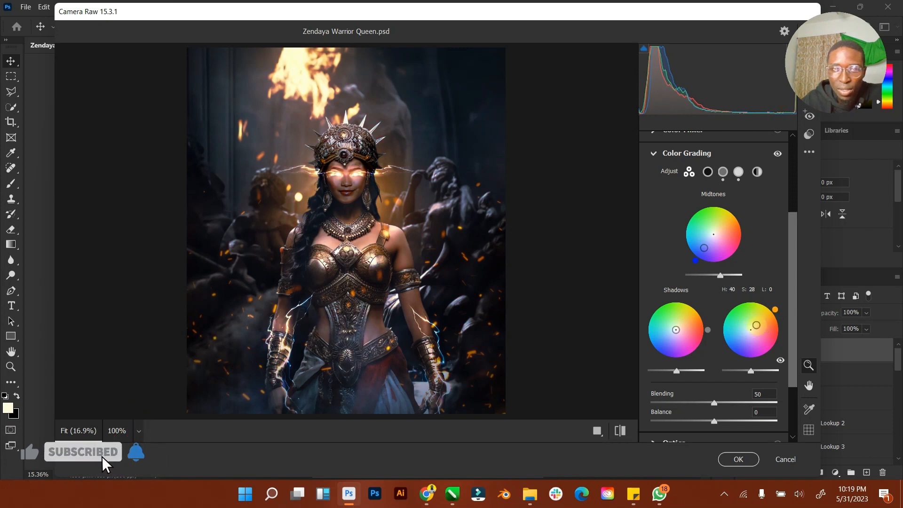
{"action": "mouse_move", "coordinate": [751, 371]}
{"action": "left_mouse_down"}
{"action": "mouse_move", "coordinate": [726, 372]}
{"action": "mouse_move", "coordinate": [783, 371]}
{"action": "mouse_move", "coordinate": [740, 373]}
{"action": "mouse_move", "coordinate": [755, 373]}
{"action": "left_mouse_up"}
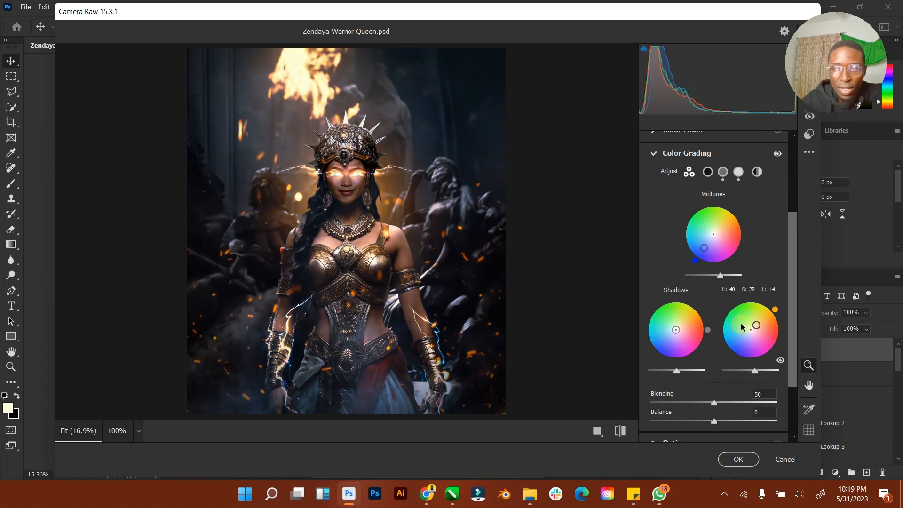
{"action": "left_click", "coordinate": [656, 154]}
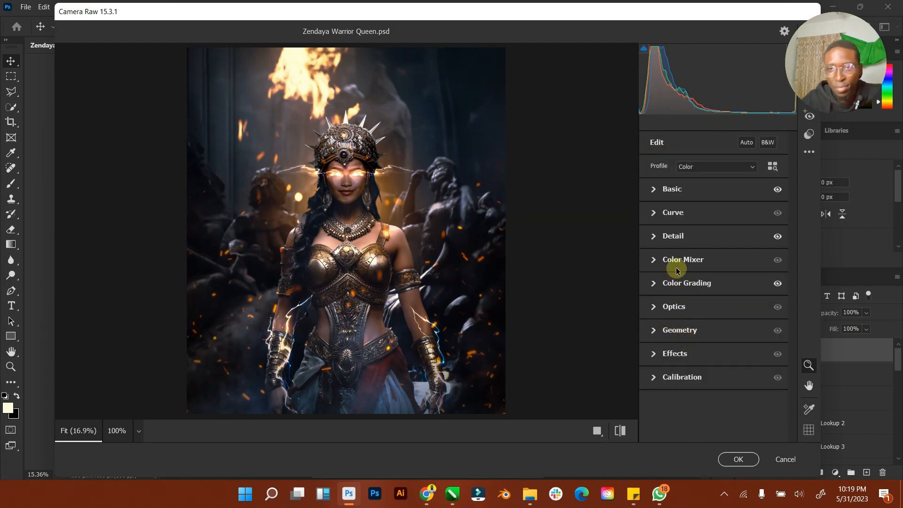
Step: Set Exposure to -1.20 and Contrast to +1, and apply the Camera Raw adjustments to Option1
{"action": "left_click", "coordinate": [654, 189]}
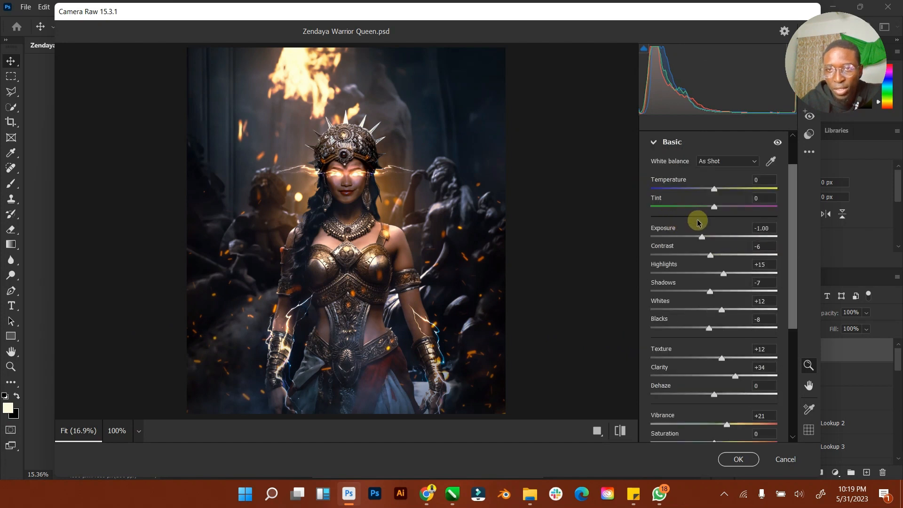
{"action": "left_click_drag", "start_coordinate": [702, 238], "coordinate": [715, 259]}
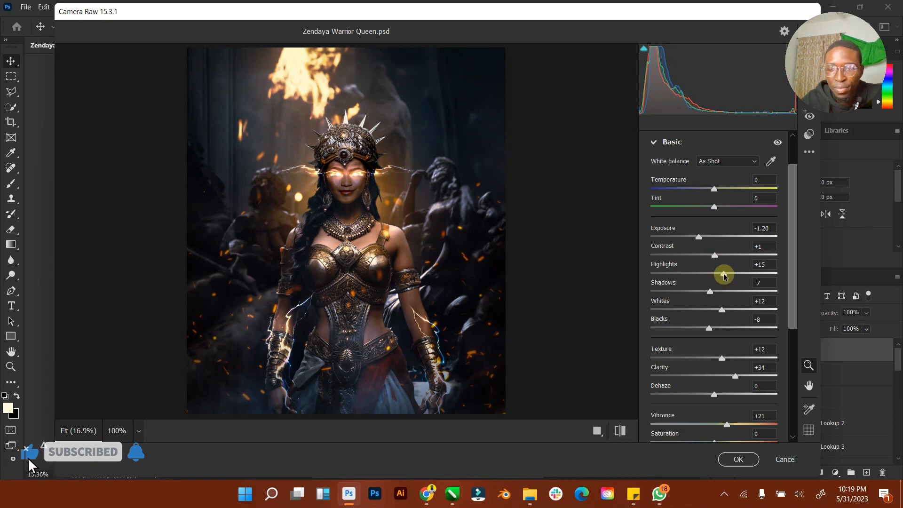
{"action": "left_click", "coordinate": [654, 142]}
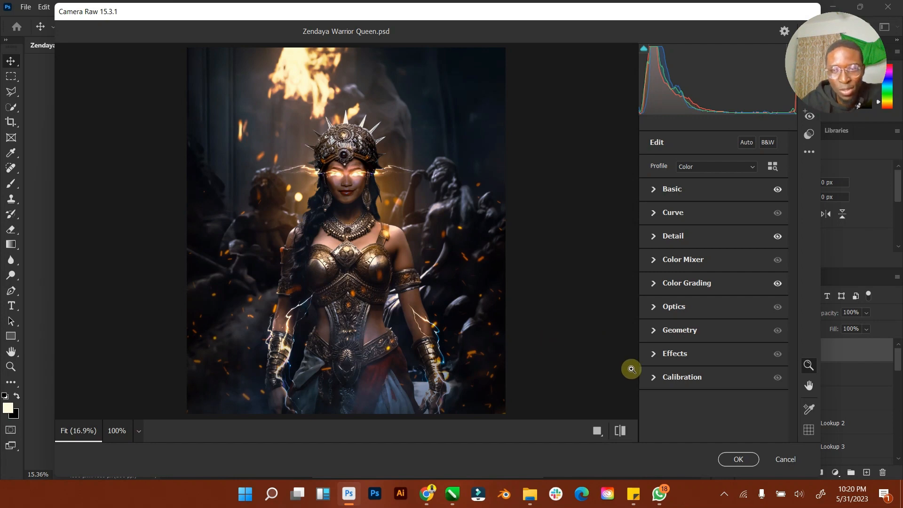
{"action": "left_click", "coordinate": [739, 460]}
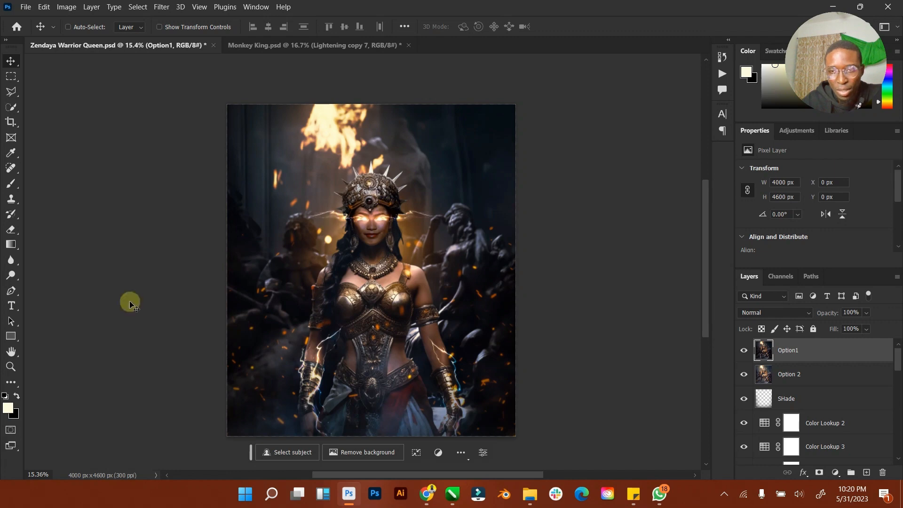
Step: Fit the artwork to the window, hide Option1 and select the Option 2 layer
{"action": "double_click", "coordinate": [10, 351]}
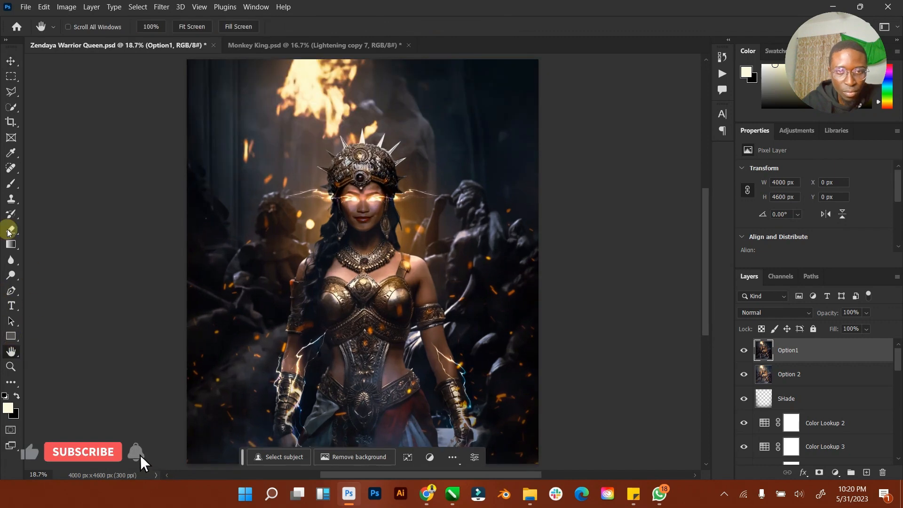
{"action": "left_click", "coordinate": [10, 62]}
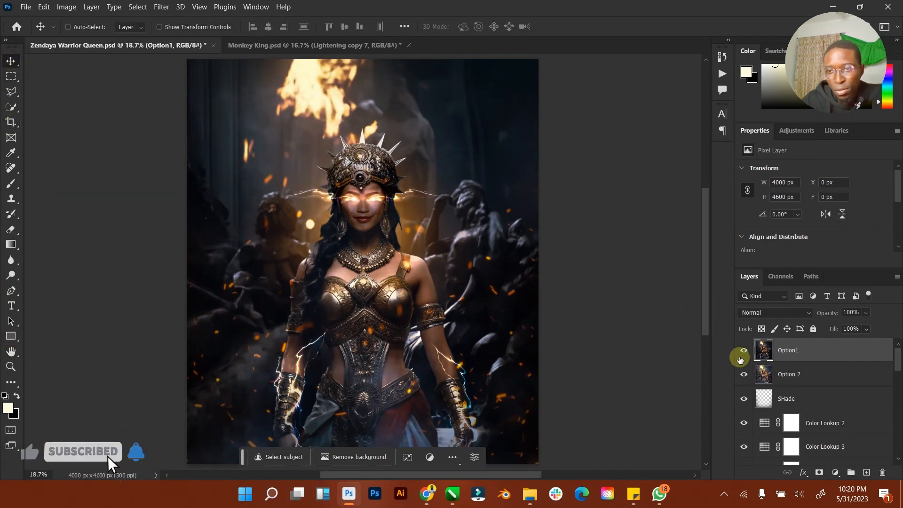
{"action": "left_click", "coordinate": [745, 356]}
{"action": "left_click", "coordinate": [814, 376]}
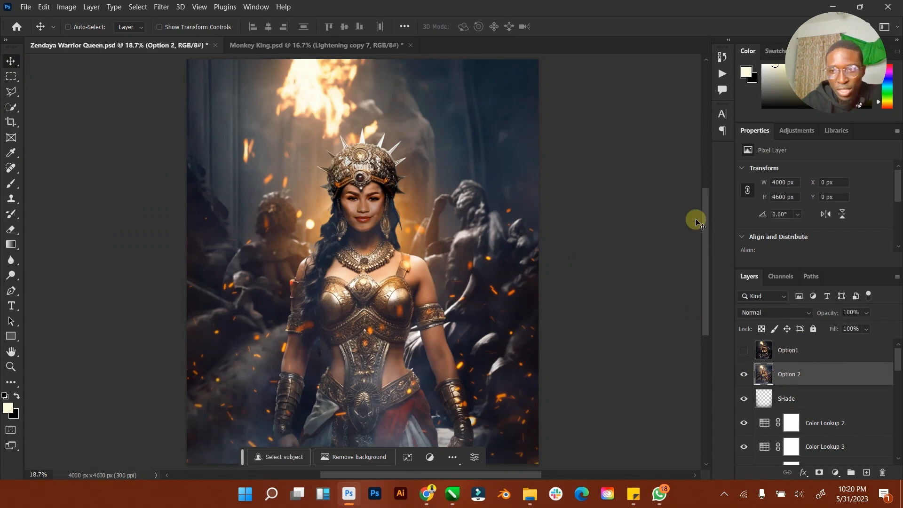
Step: Try reapplying the last Camera Raw Filter settings to the Option 2 layer
{"action": "left_click", "coordinate": [162, 6]}
{"action": "left_click", "coordinate": [161, 6]}
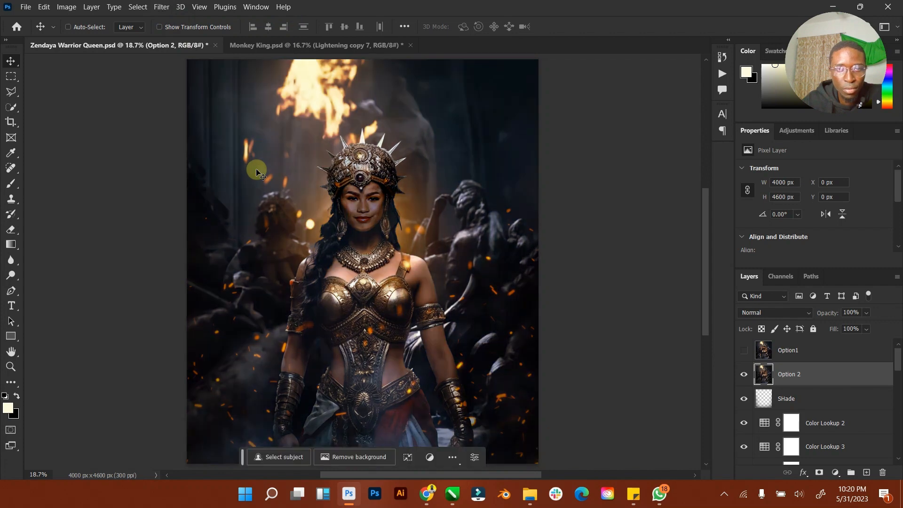
{"action": "left_click", "coordinate": [14, 371]}
{"action": "mouse_move", "coordinate": [361, 201]}
{"action": "left_mouse_down"}
{"action": "mouse_move", "coordinate": [433, 177]}
{"action": "mouse_move", "coordinate": [357, 201]}
{"action": "mouse_move", "coordinate": [371, 199]}
{"action": "left_mouse_up"}
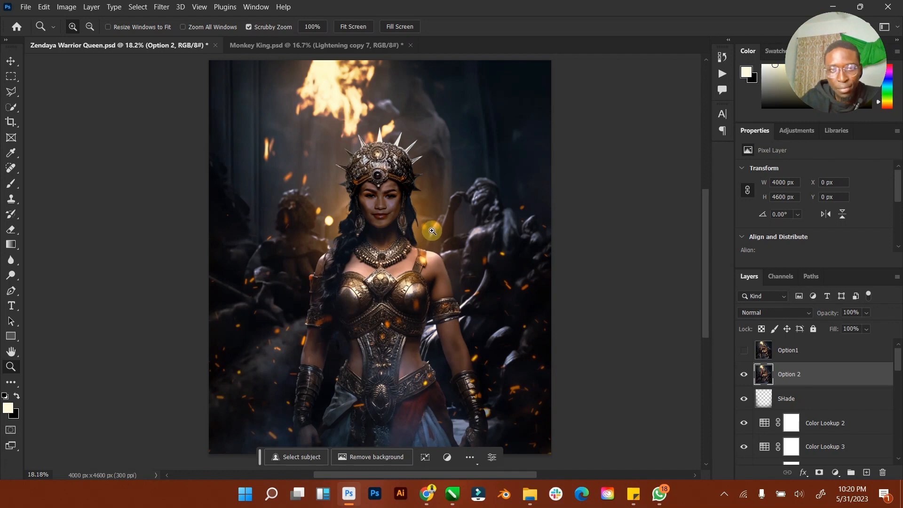
{"action": "left_click_drag", "start_coordinate": [424, 237], "coordinate": [411, 254]}
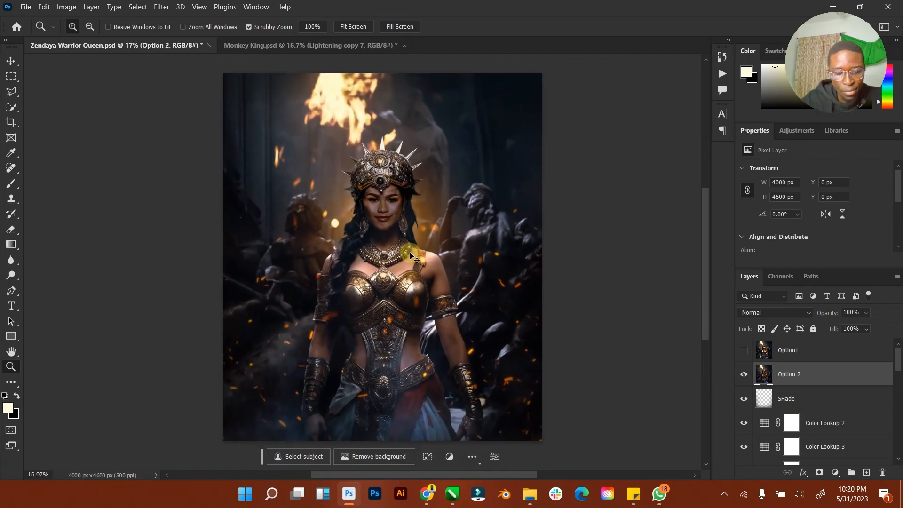
{"action": "left_click", "coordinate": [7, 59]}
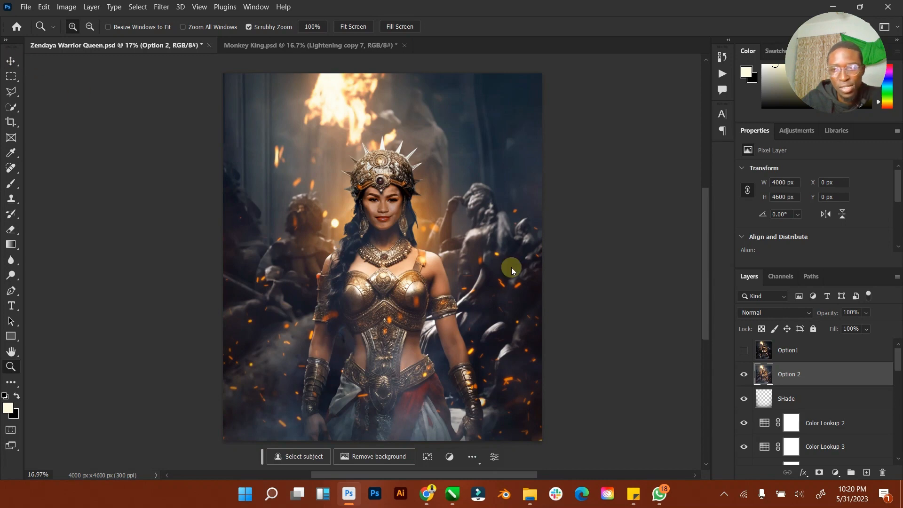
Step: Adjust Option 2 in Camera Raw: Exposure -0.40, Contrast -24, Highlights +7, Shadows -22, Whites +27, Blacks -7, Texture -34, Clarity +42, Dehaze +25 and Vibrance +22
{"action": "left_click", "coordinate": [161, 7]}
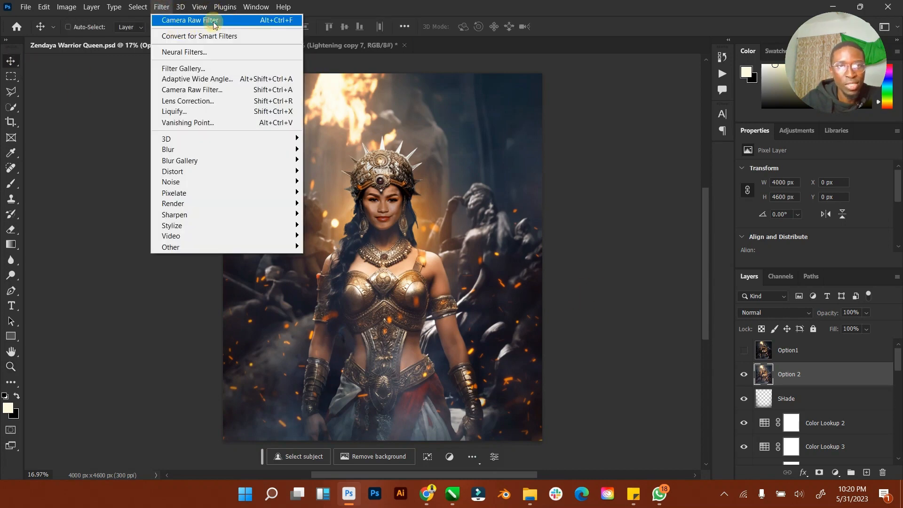
{"action": "left_click", "coordinate": [237, 90]}
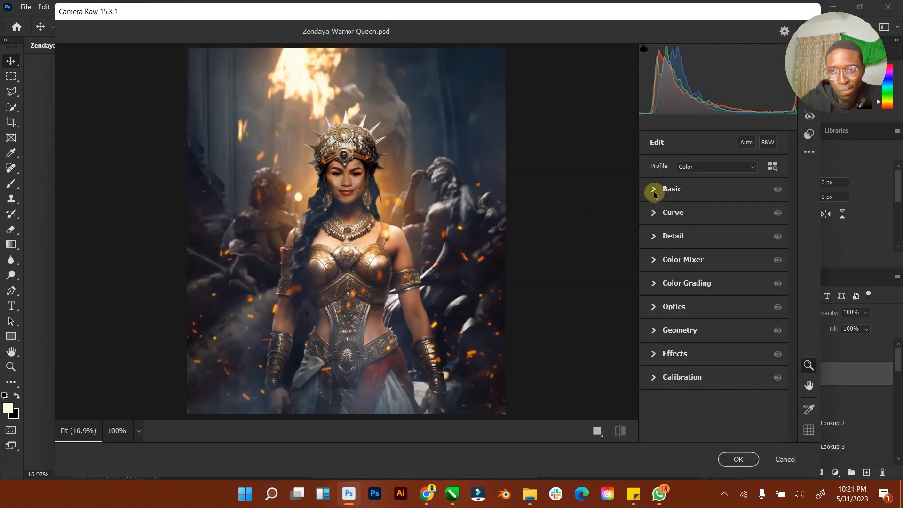
{"action": "left_click", "coordinate": [655, 189]}
{"action": "left_click_drag", "start_coordinate": [715, 235], "coordinate": [730, 398]}
{"action": "left_click", "coordinate": [715, 255]}
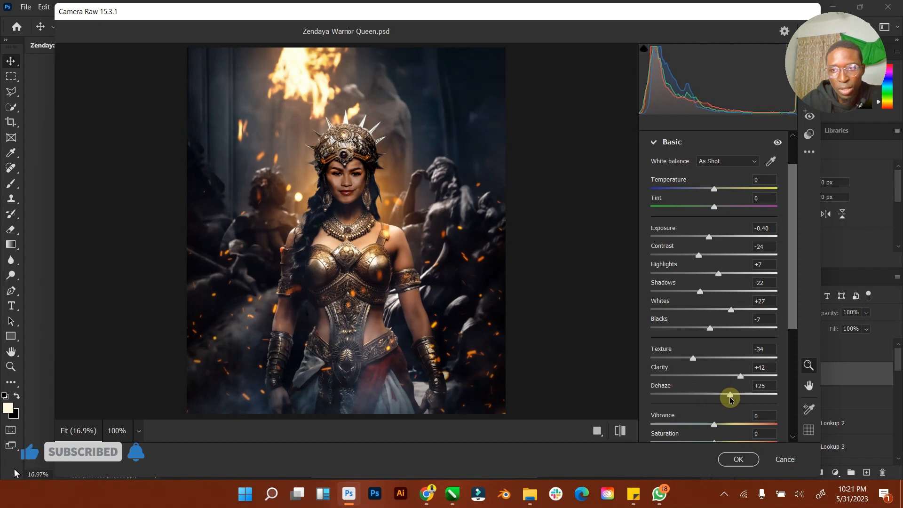
{"action": "scroll", "coordinate": [731, 399], "scroll_direction": "down", "scroll_amount": 2}
{"action": "left_click_drag", "start_coordinate": [715, 352], "coordinate": [729, 355]}
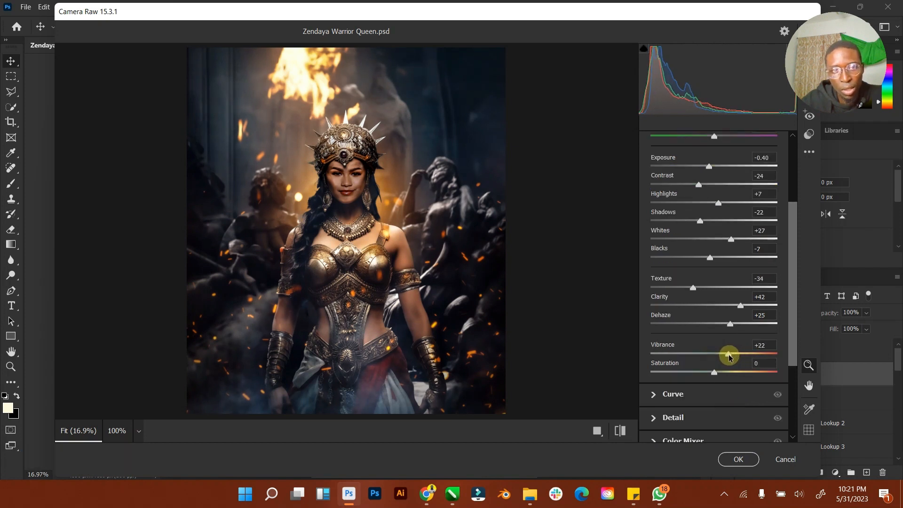
Step: Set Sharpening to 34 and Noise Reduction to 9 in the Camera Raw detail settings
{"action": "scroll", "coordinate": [730, 354], "scroll_direction": "down", "scroll_amount": 5}
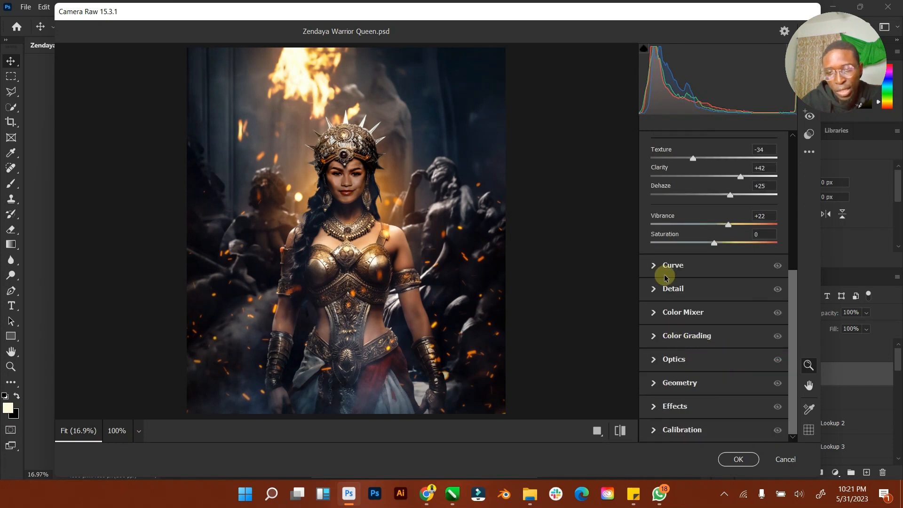
{"action": "left_click", "coordinate": [657, 290]}
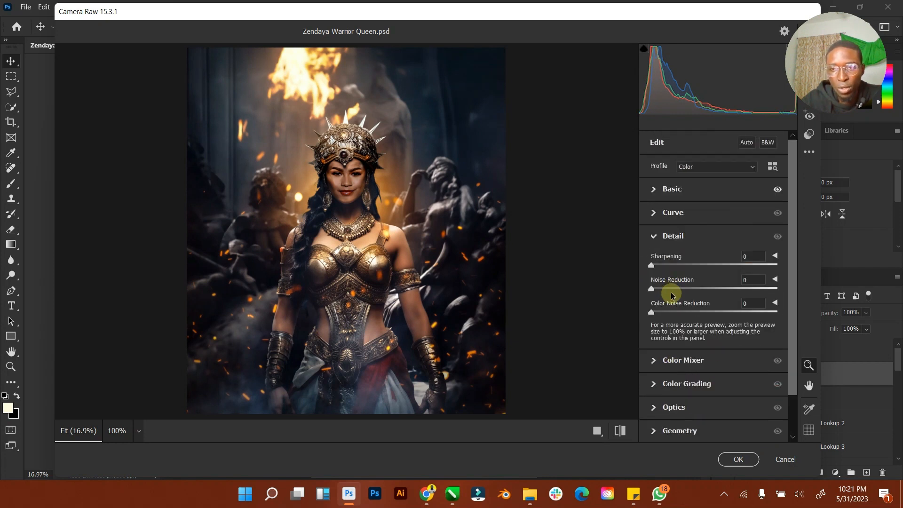
{"action": "left_click_drag", "start_coordinate": [651, 264], "coordinate": [663, 289]}
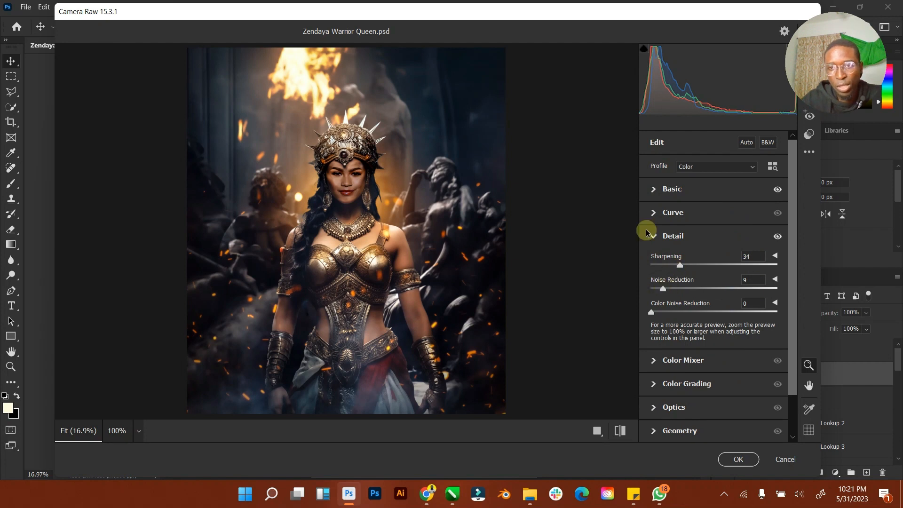
{"action": "left_click", "coordinate": [654, 238]}
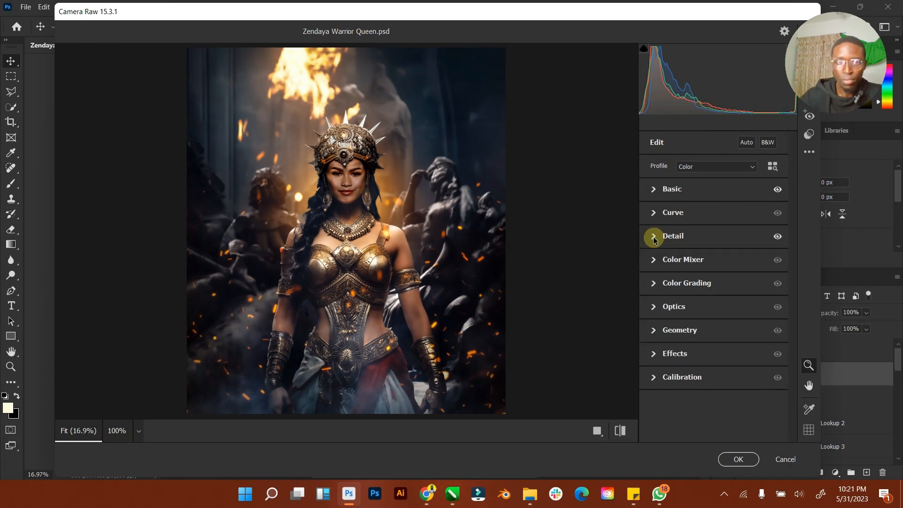
Step: Add Grain of 16, inspect the face at 100%, and apply the Camera Raw adjustments to Option 2
{"action": "left_click", "coordinate": [655, 355]}
{"action": "left_click_drag", "start_coordinate": [652, 382], "coordinate": [672, 382]}
{"action": "left_click", "coordinate": [332, 170]}
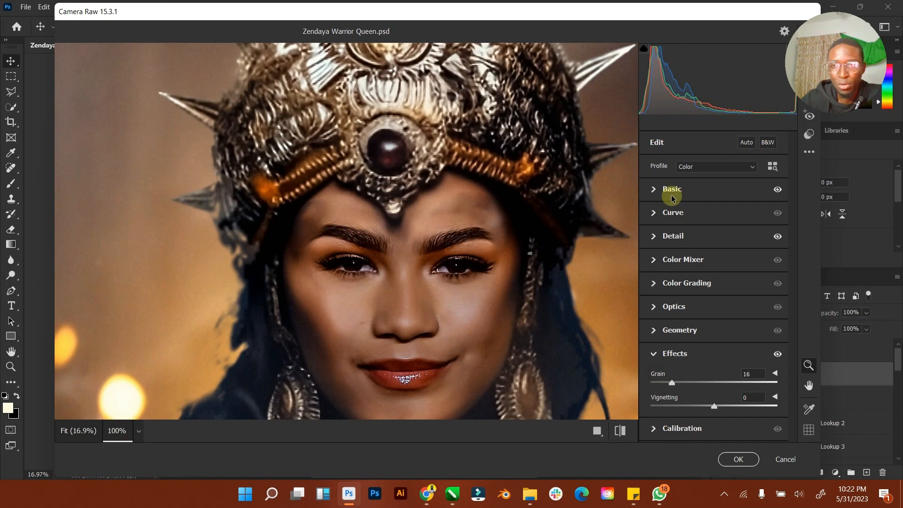
{"action": "left_click", "coordinate": [738, 459]}
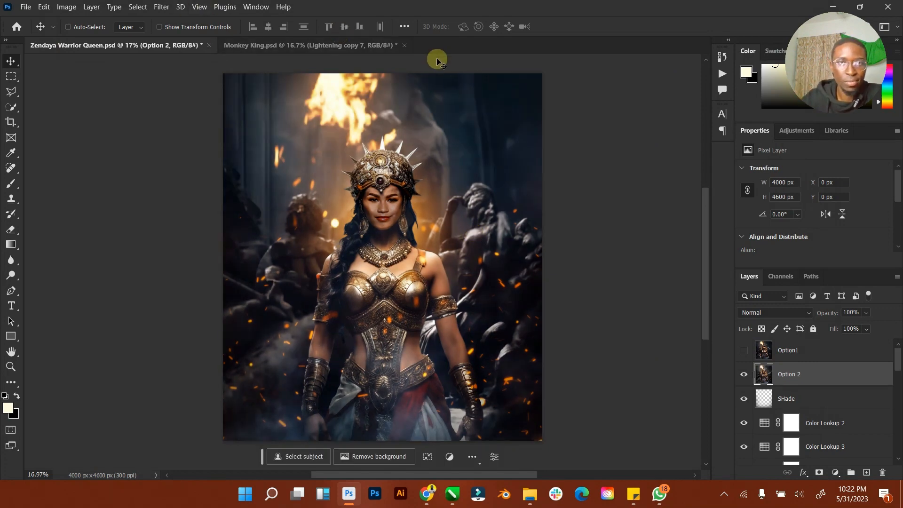
Step: Close Monkey King.psd without saving its changes and save Zendaya Warrior Queen.psd
{"action": "left_click", "coordinate": [404, 46]}
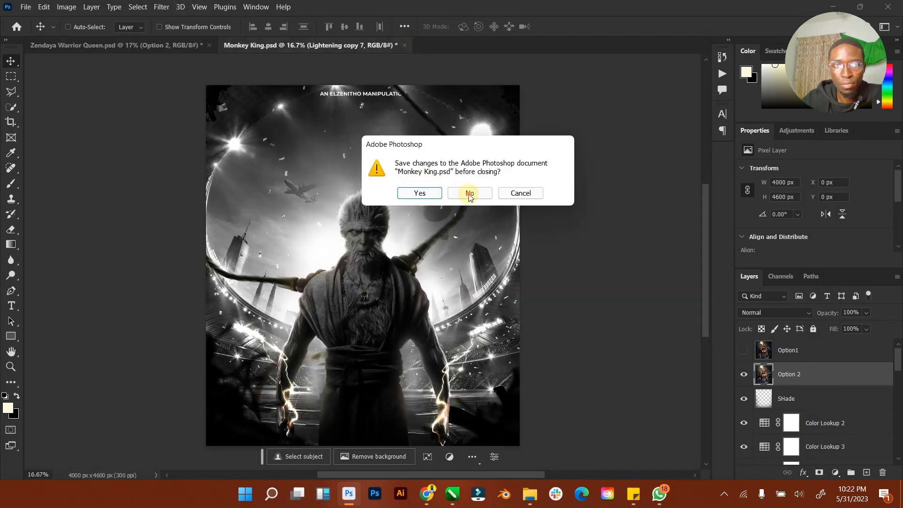
{"action": "left_click", "coordinate": [469, 194]}
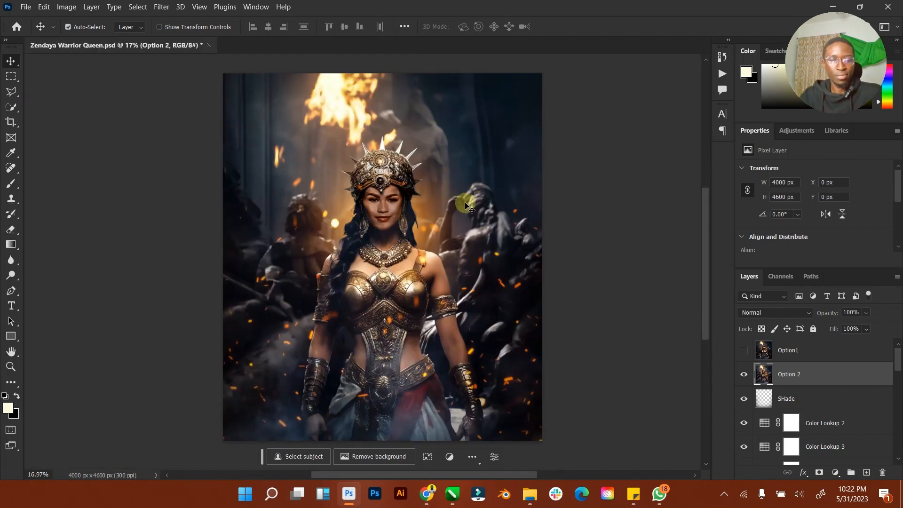
{"action": "key", "text": "ctrl+s"}
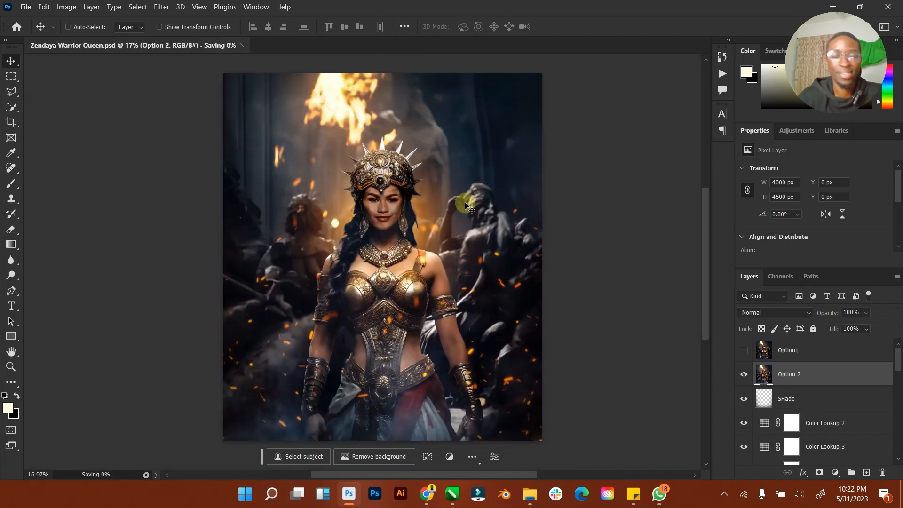